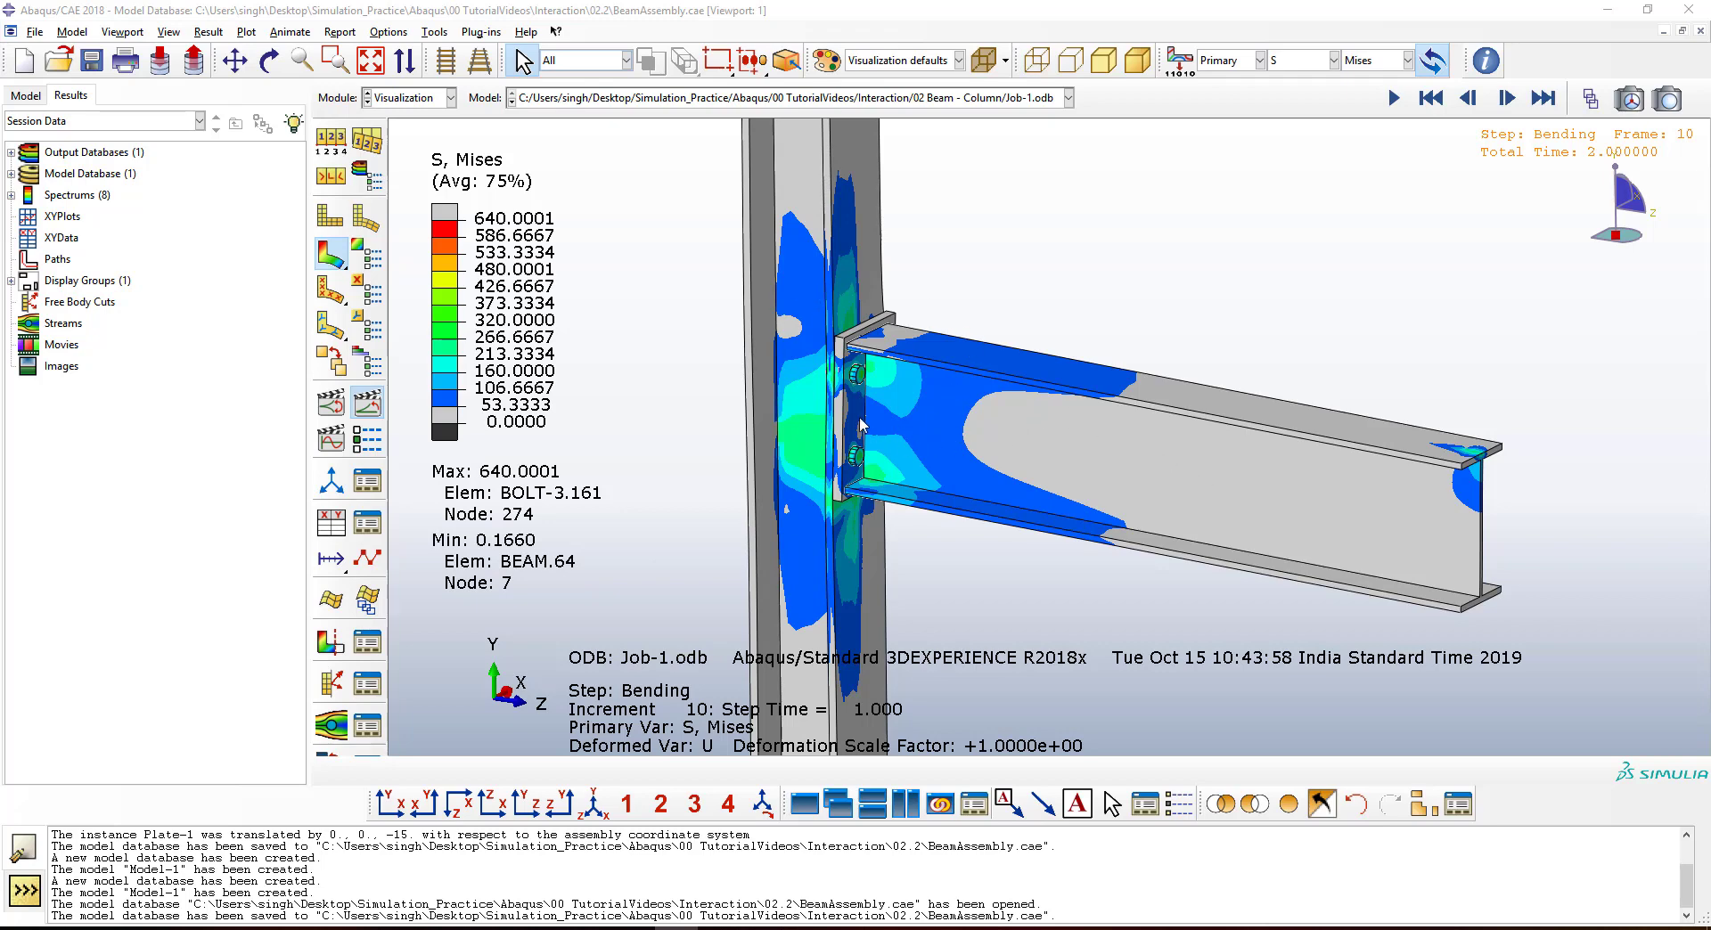
Inspect the Mises stress around the beam-column bolts at frame 10 of the PreTensioned step and at final frame 21.
{"action": "scroll", "coordinate": [860, 364], "scroll_direction": "up", "scroll_amount": 1}
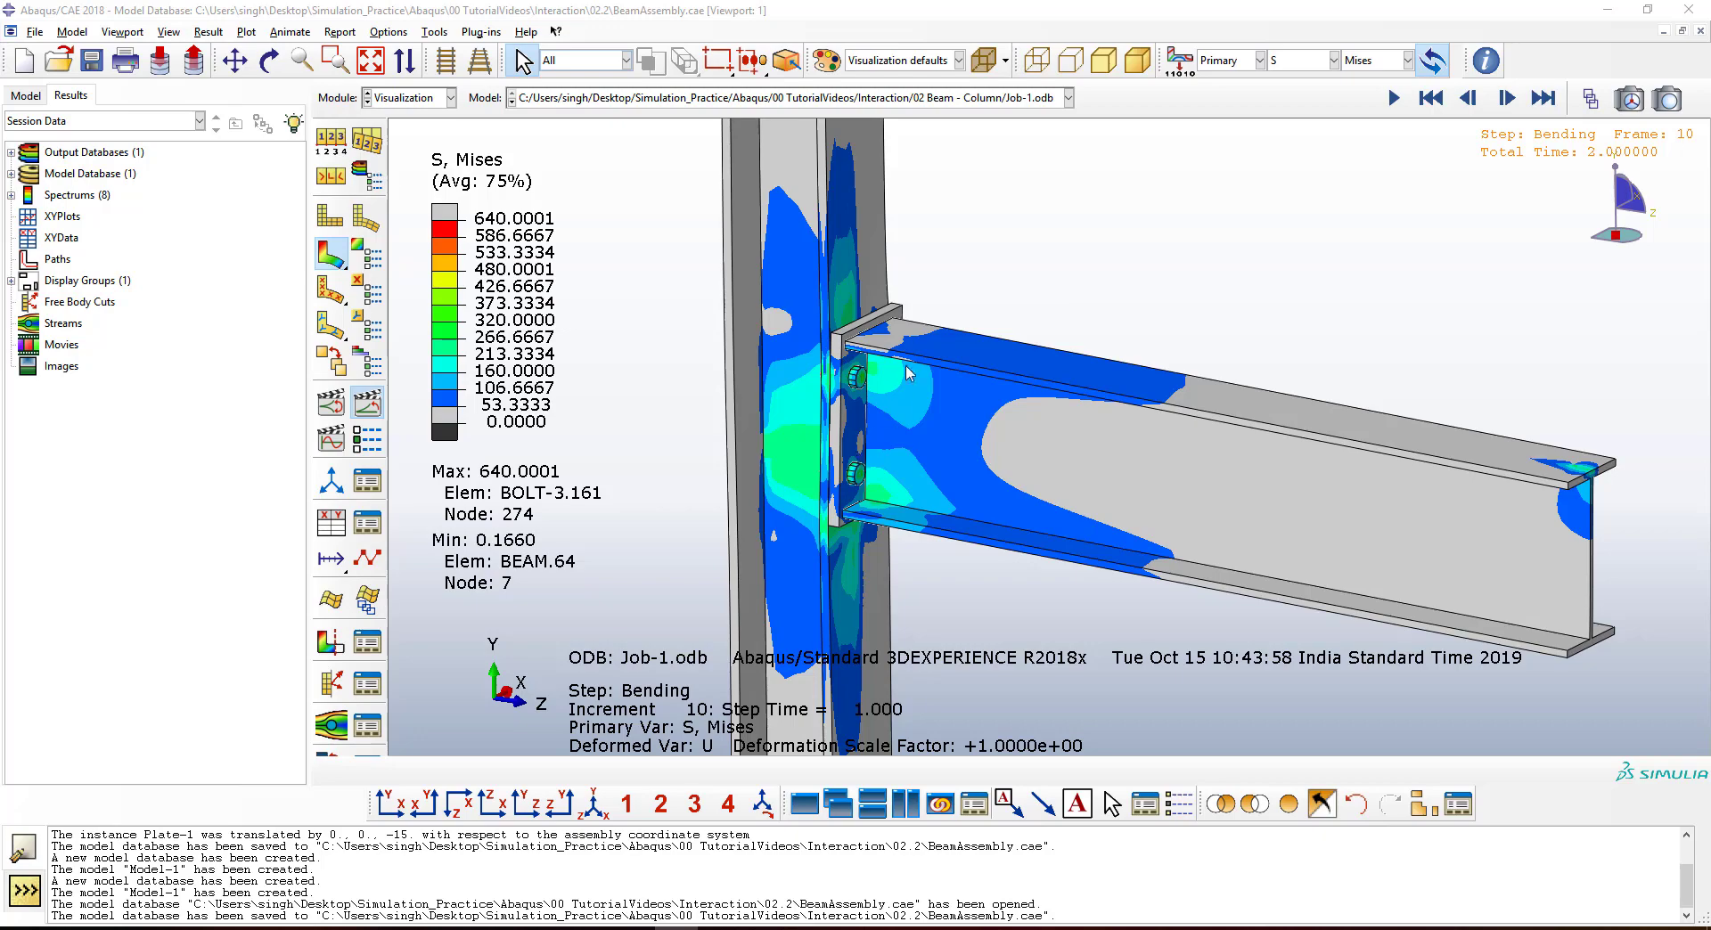
{"action": "mouse_move", "coordinate": [1023, 451]}
{"action": "left_mouse_down", "text": "ctrl+alt"}
{"action": "mouse_move", "coordinate": [791, 435]}
{"action": "mouse_move", "coordinate": [995, 435]}
{"action": "left_mouse_up", "text": "ctrl+alt"}
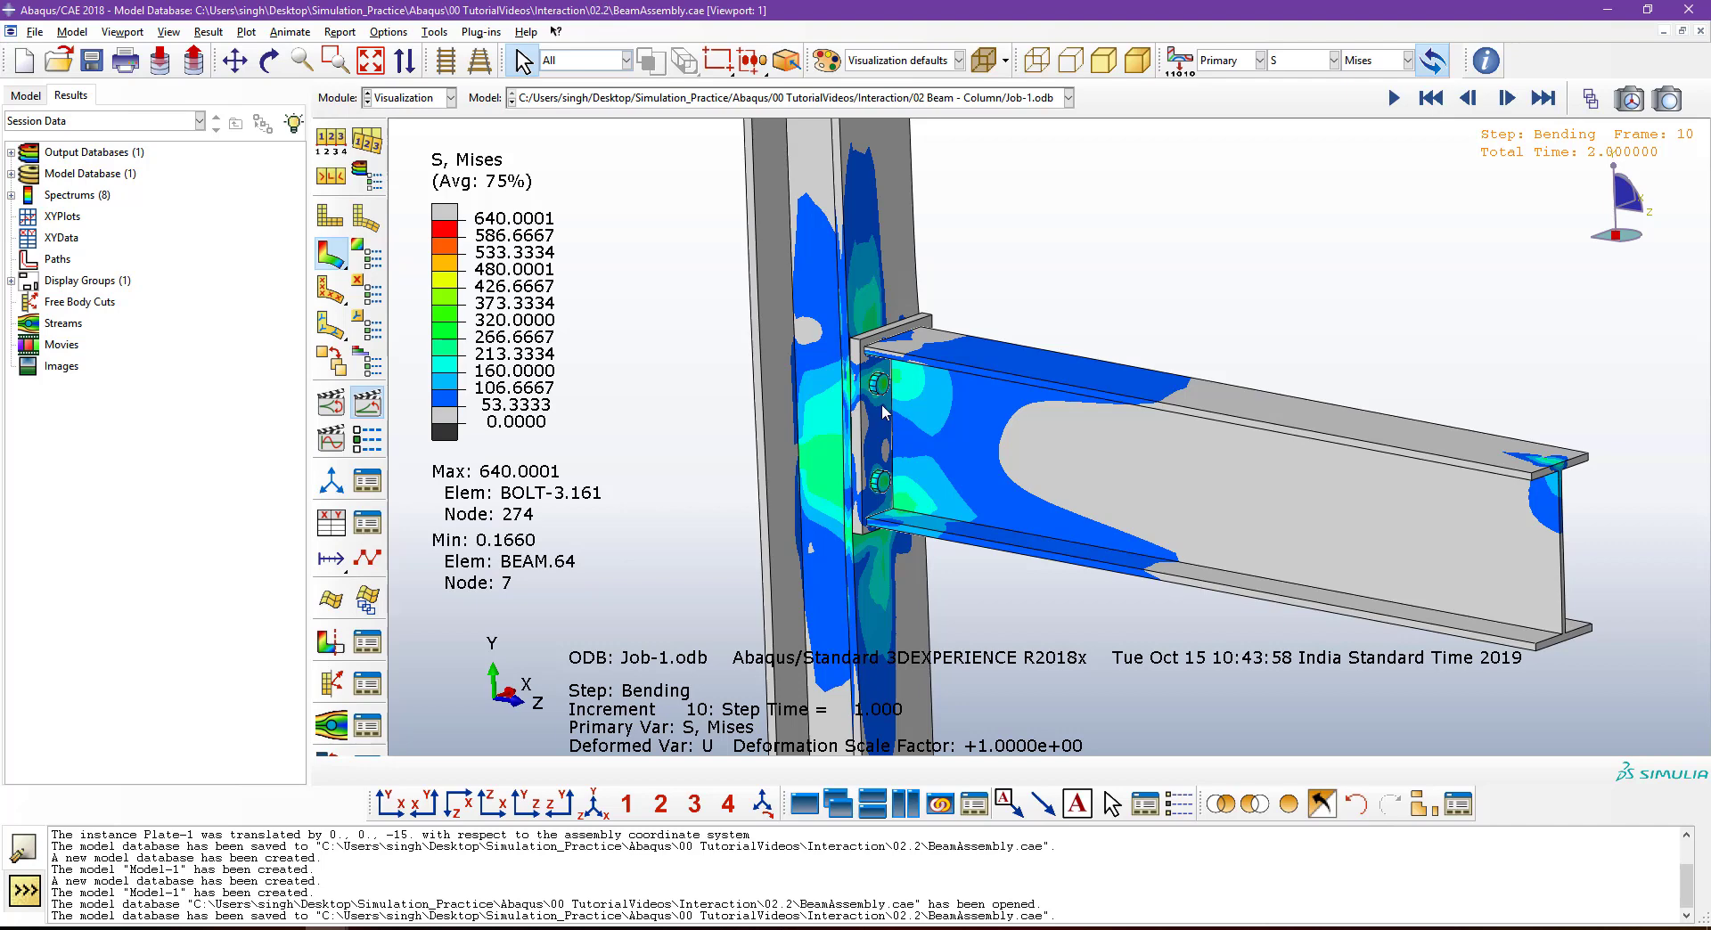
{"action": "scroll", "coordinate": [900, 413], "scroll_direction": "up", "scroll_amount": 2}
{"action": "middle_click_drag", "start_coordinate": [882, 426], "coordinate": [971, 450], "text": "ctrl+alt"}
{"action": "key", "text": "Escape"}
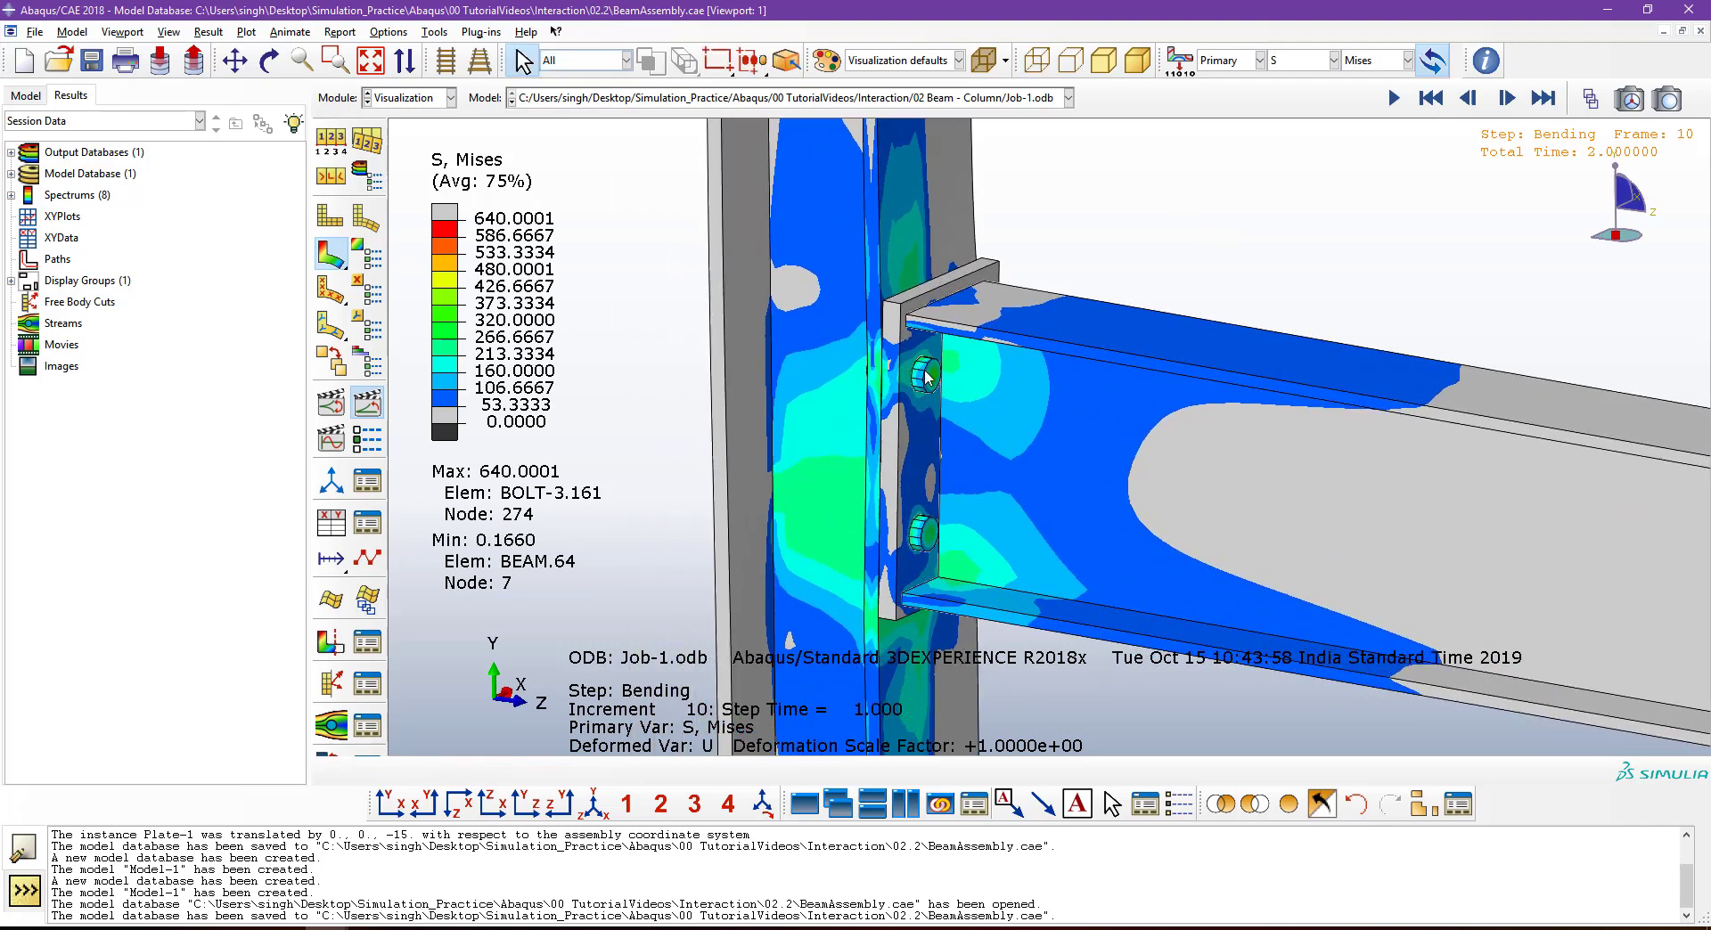
{"action": "left_click", "coordinate": [1590, 98]}
{"action": "left_click_drag", "start_coordinate": [1328, 189], "coordinate": [1258, 199]}
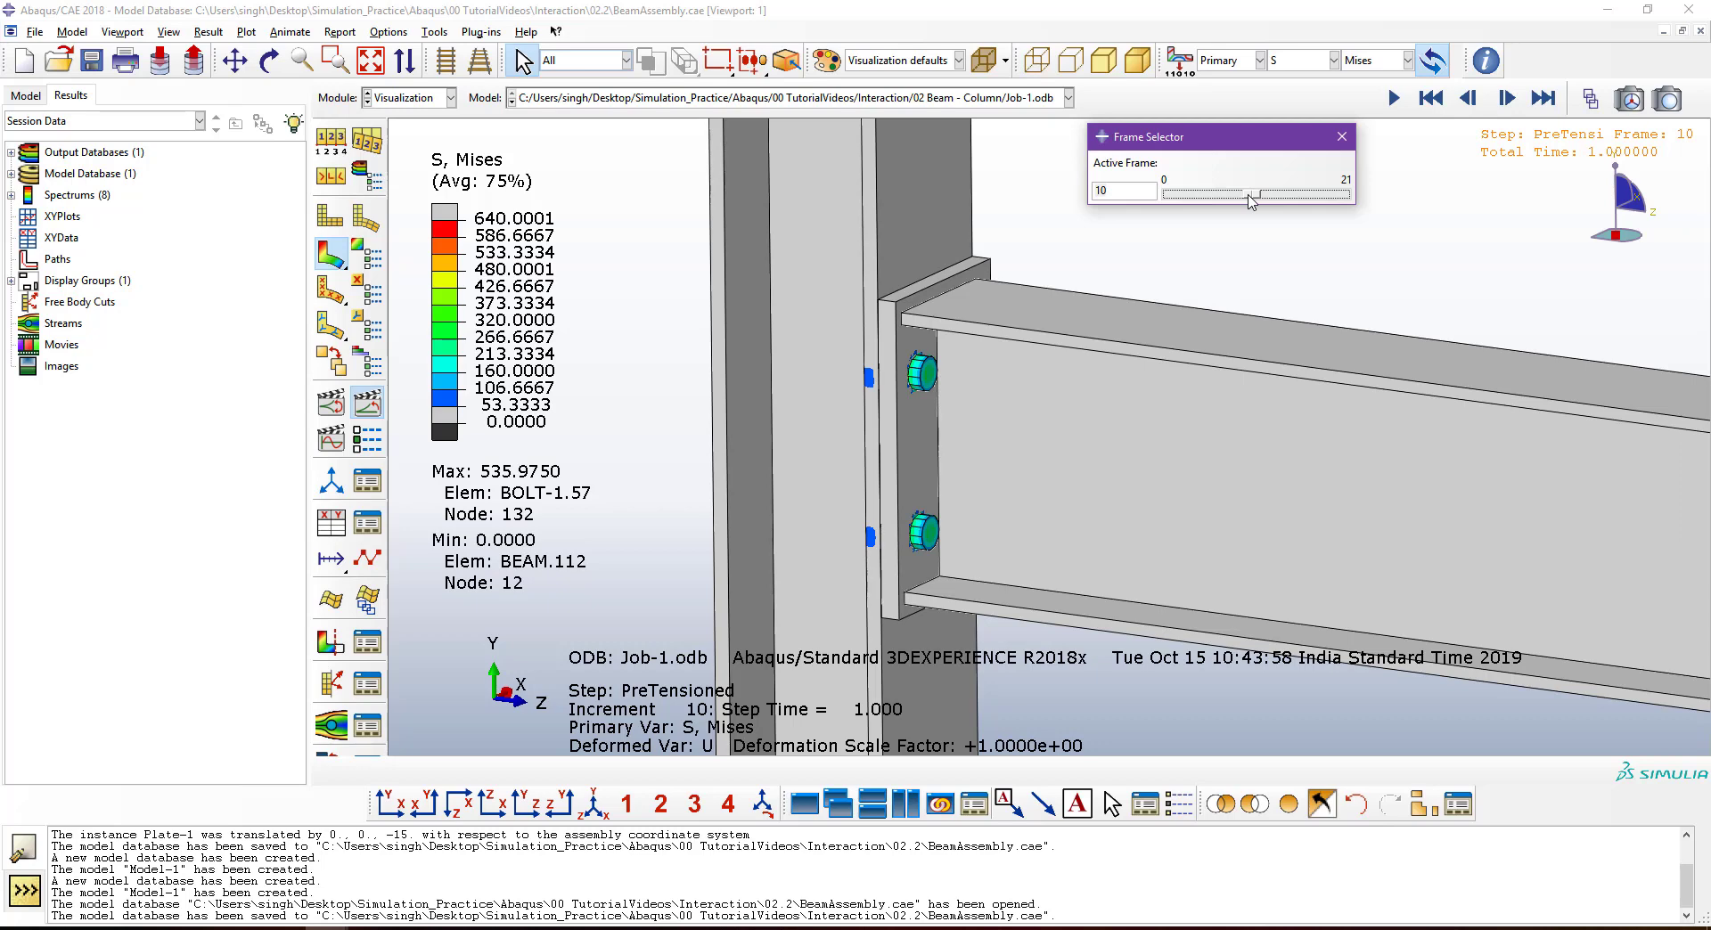
{"action": "left_click_drag", "start_coordinate": [1250, 201], "coordinate": [1342, 200]}
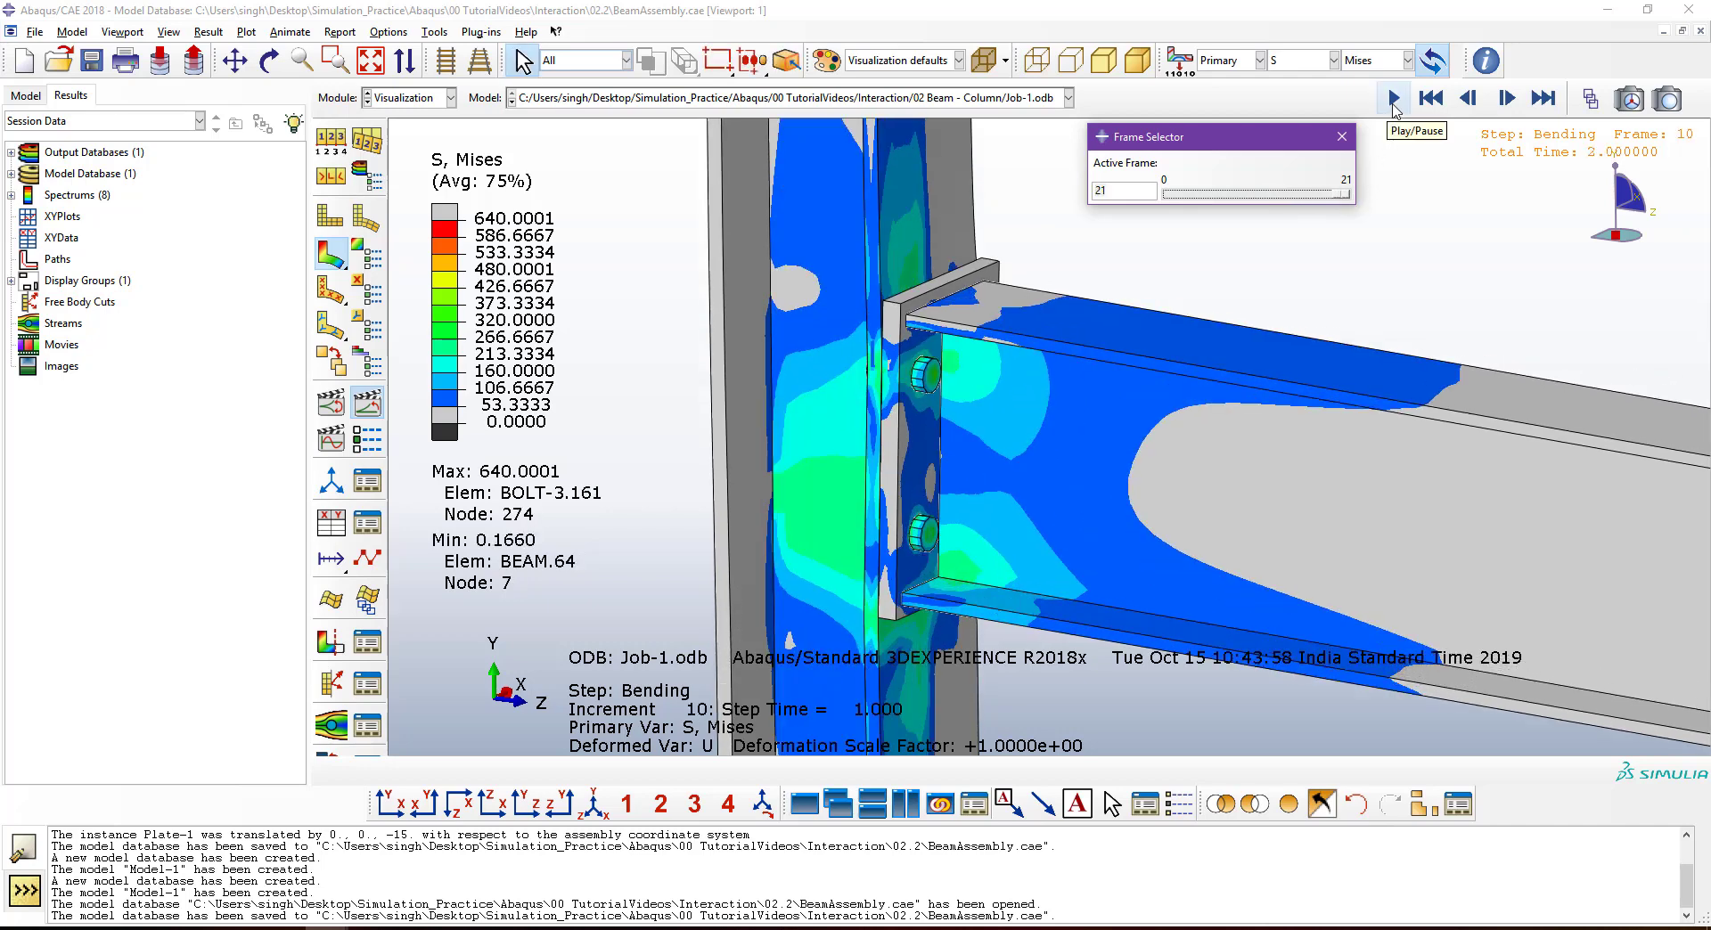
Play the stress animation through the frames, stop it, and show the last frame.
{"action": "left_click", "coordinate": [1392, 99]}
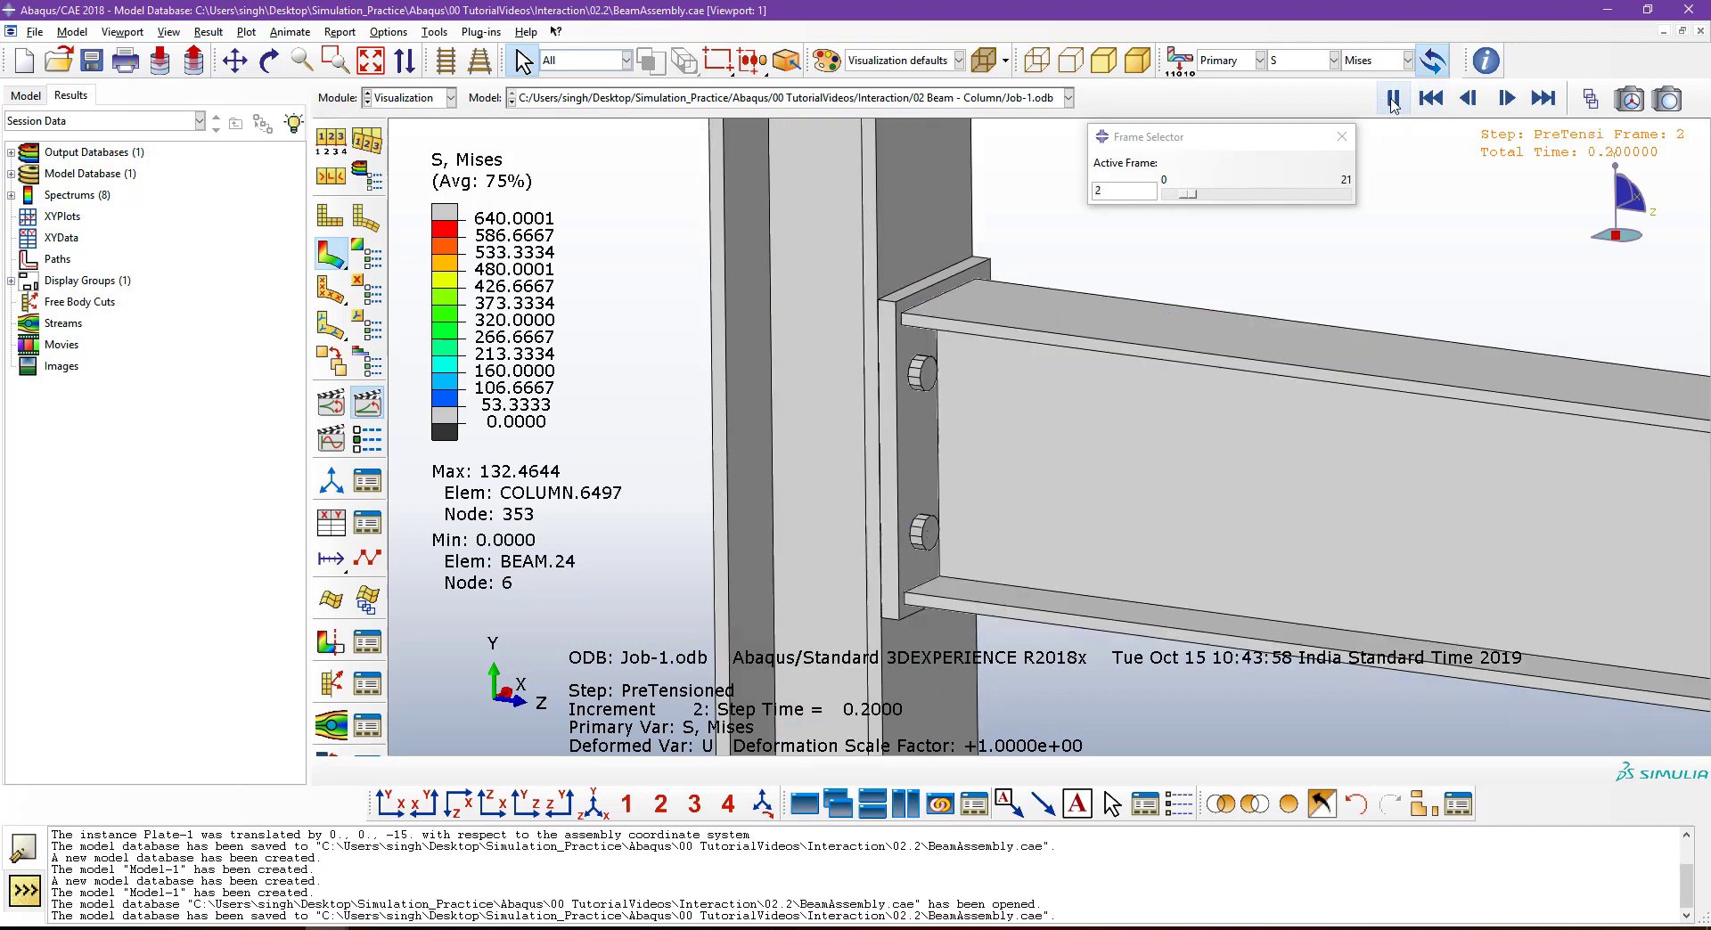
{"action": "left_click", "coordinate": [1392, 98]}
{"action": "left_click", "coordinate": [1543, 97]}
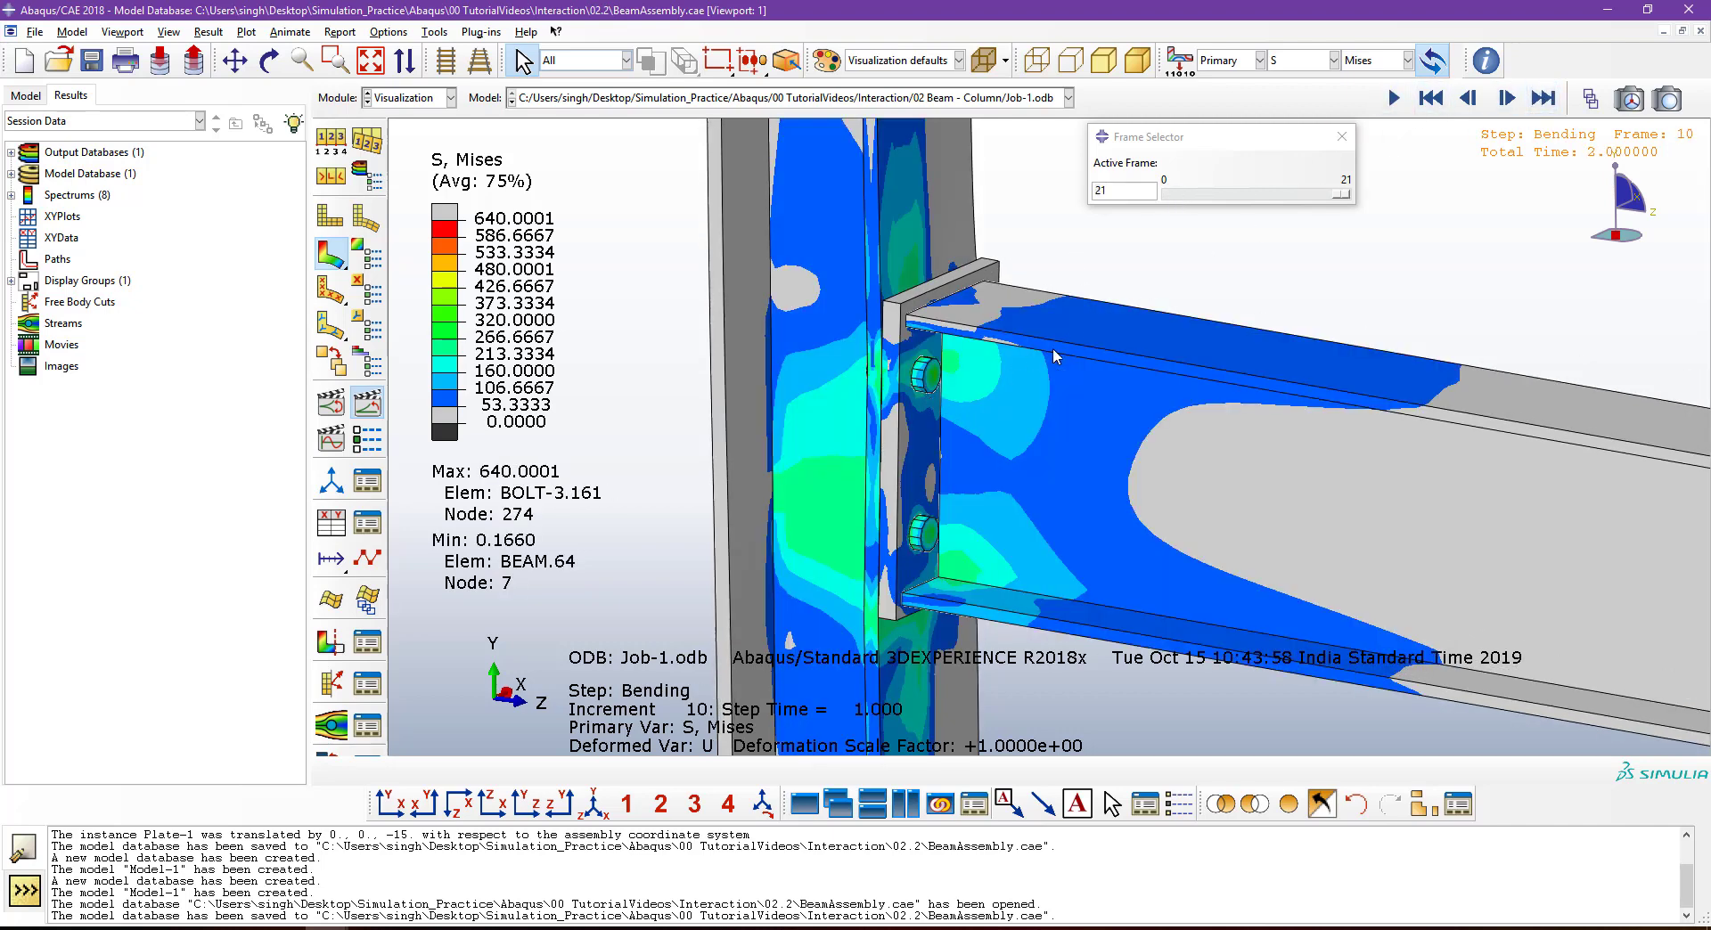
{"action": "left_click", "coordinate": [1126, 131]}
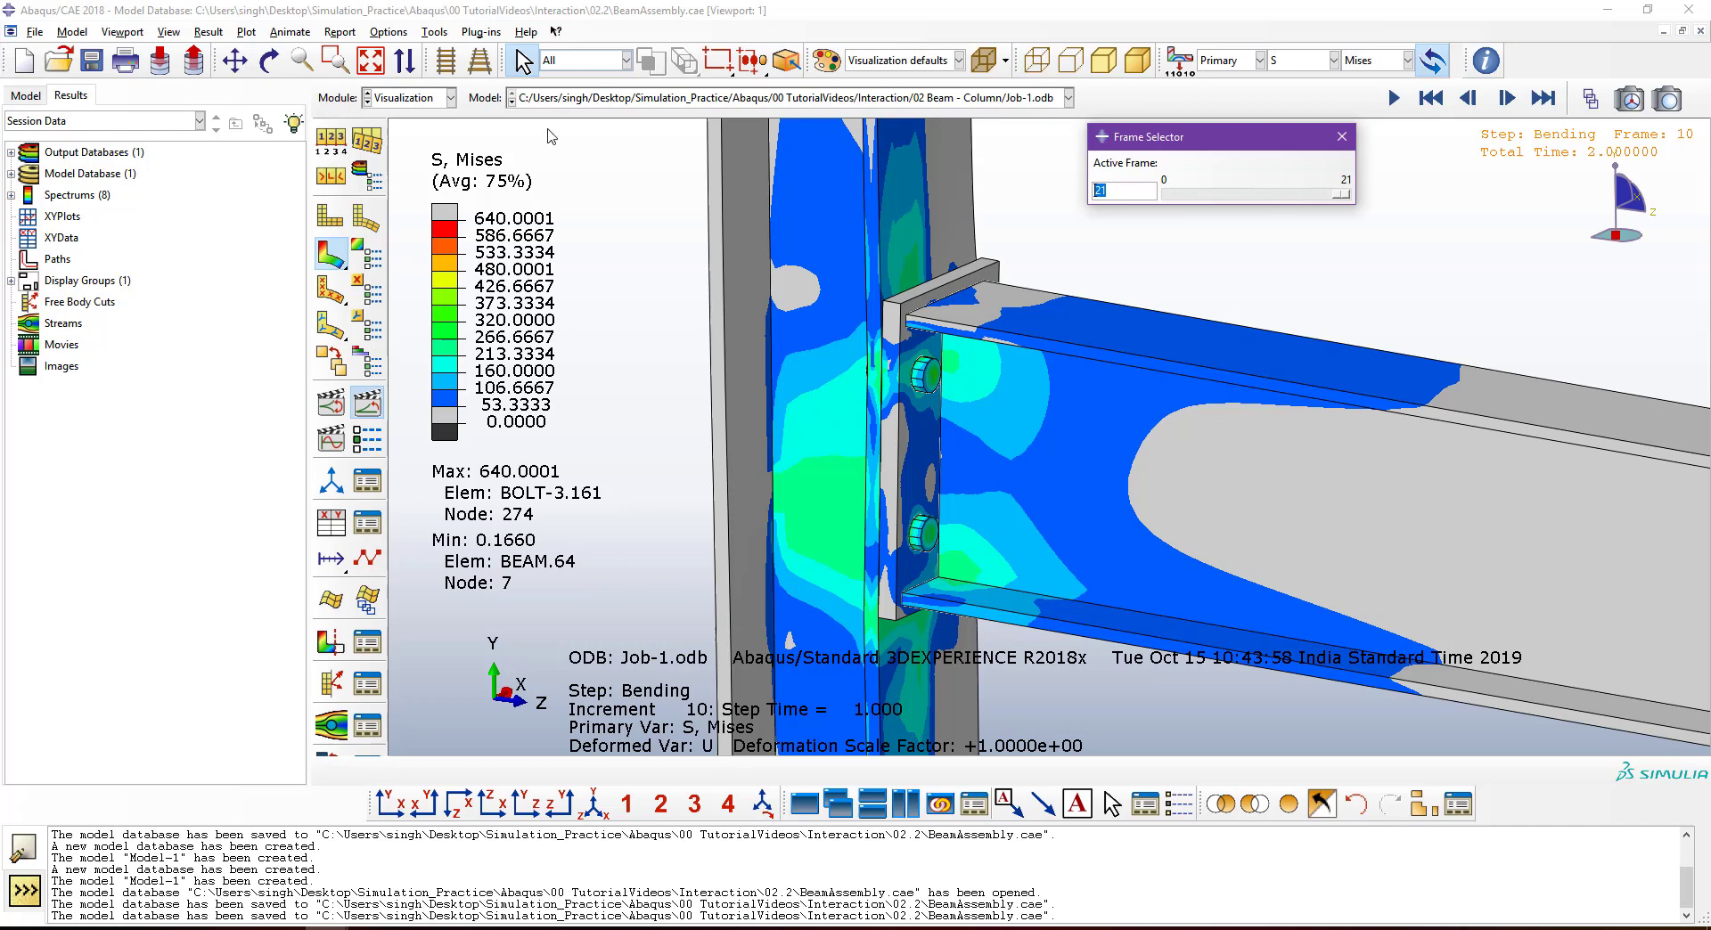
Switch to the Part module and expand the Beam part's features, including its solid extrusion, in the model tree.
{"action": "left_click", "coordinate": [415, 99]}
{"action": "left_click", "coordinate": [407, 118]}
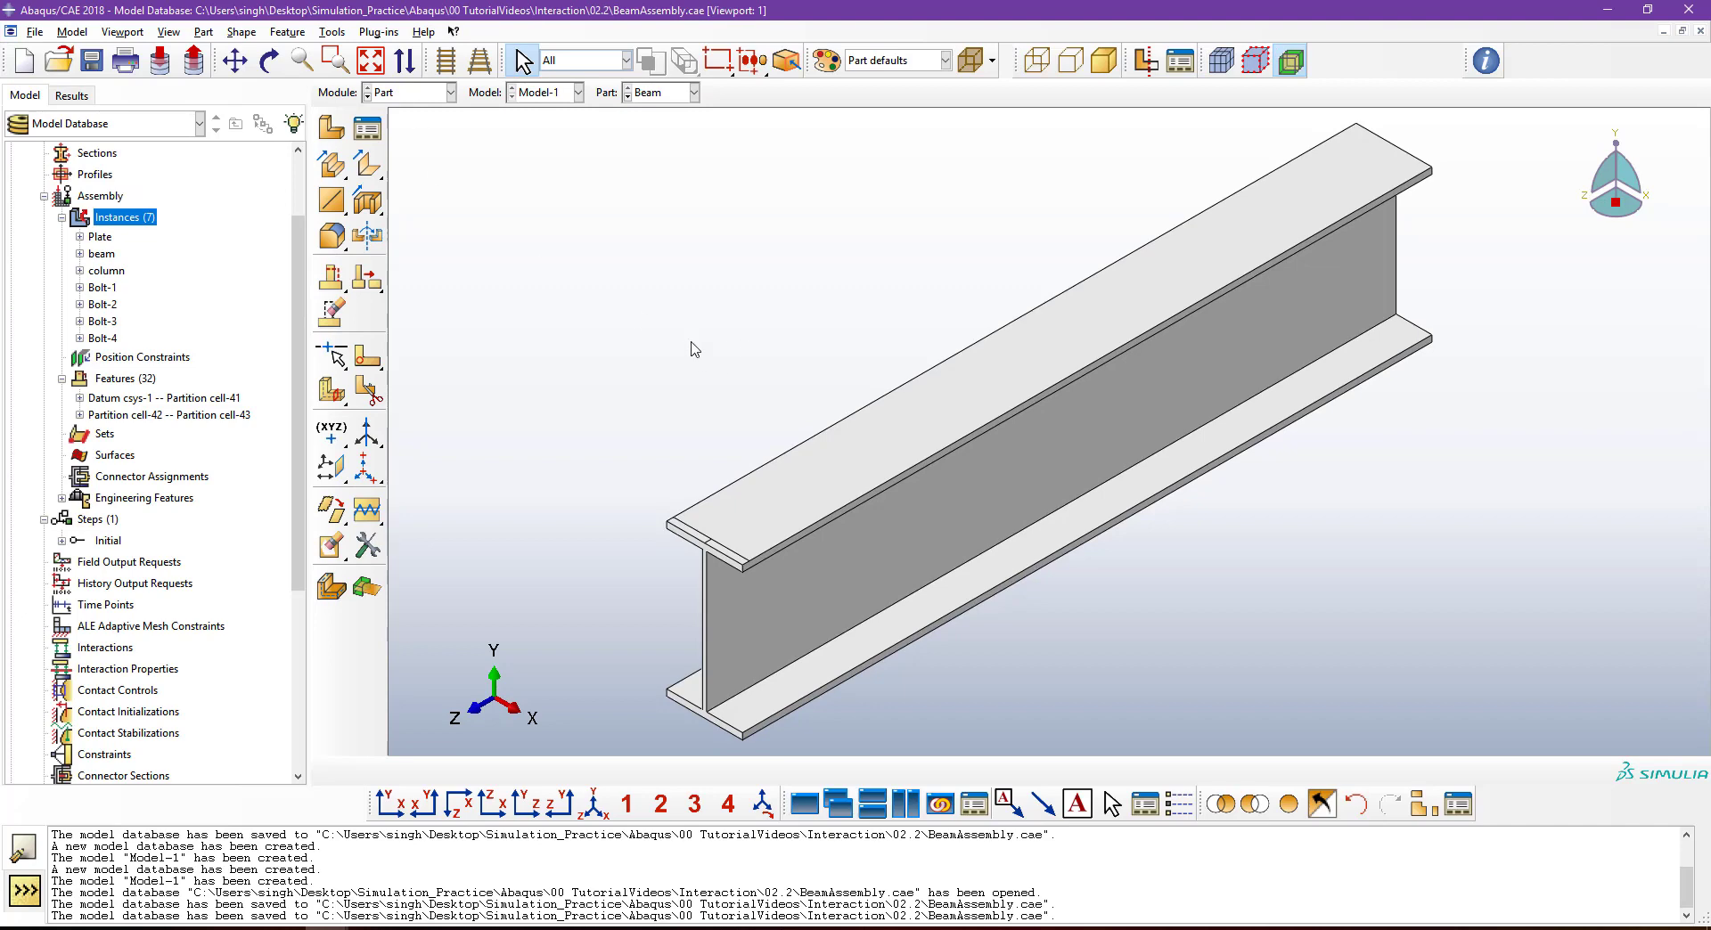
{"action": "scroll", "coordinate": [153, 271], "scroll_direction": "up", "scroll_amount": 3}
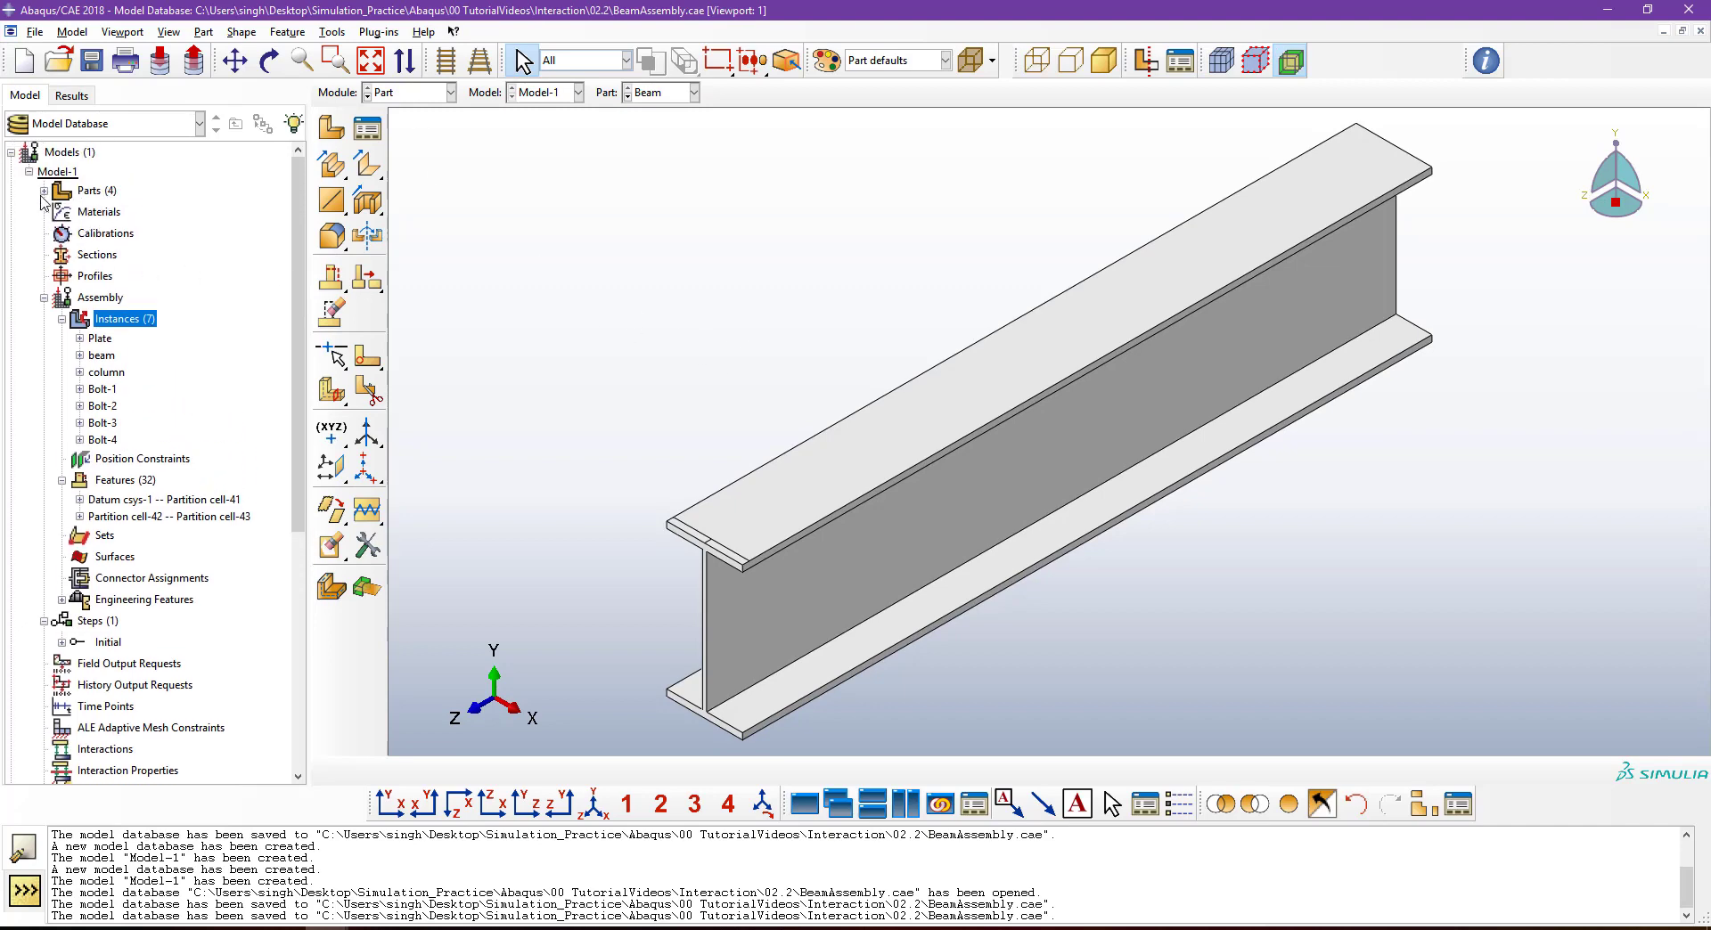
{"action": "left_click", "coordinate": [43, 191]}
{"action": "left_click", "coordinate": [61, 210]}
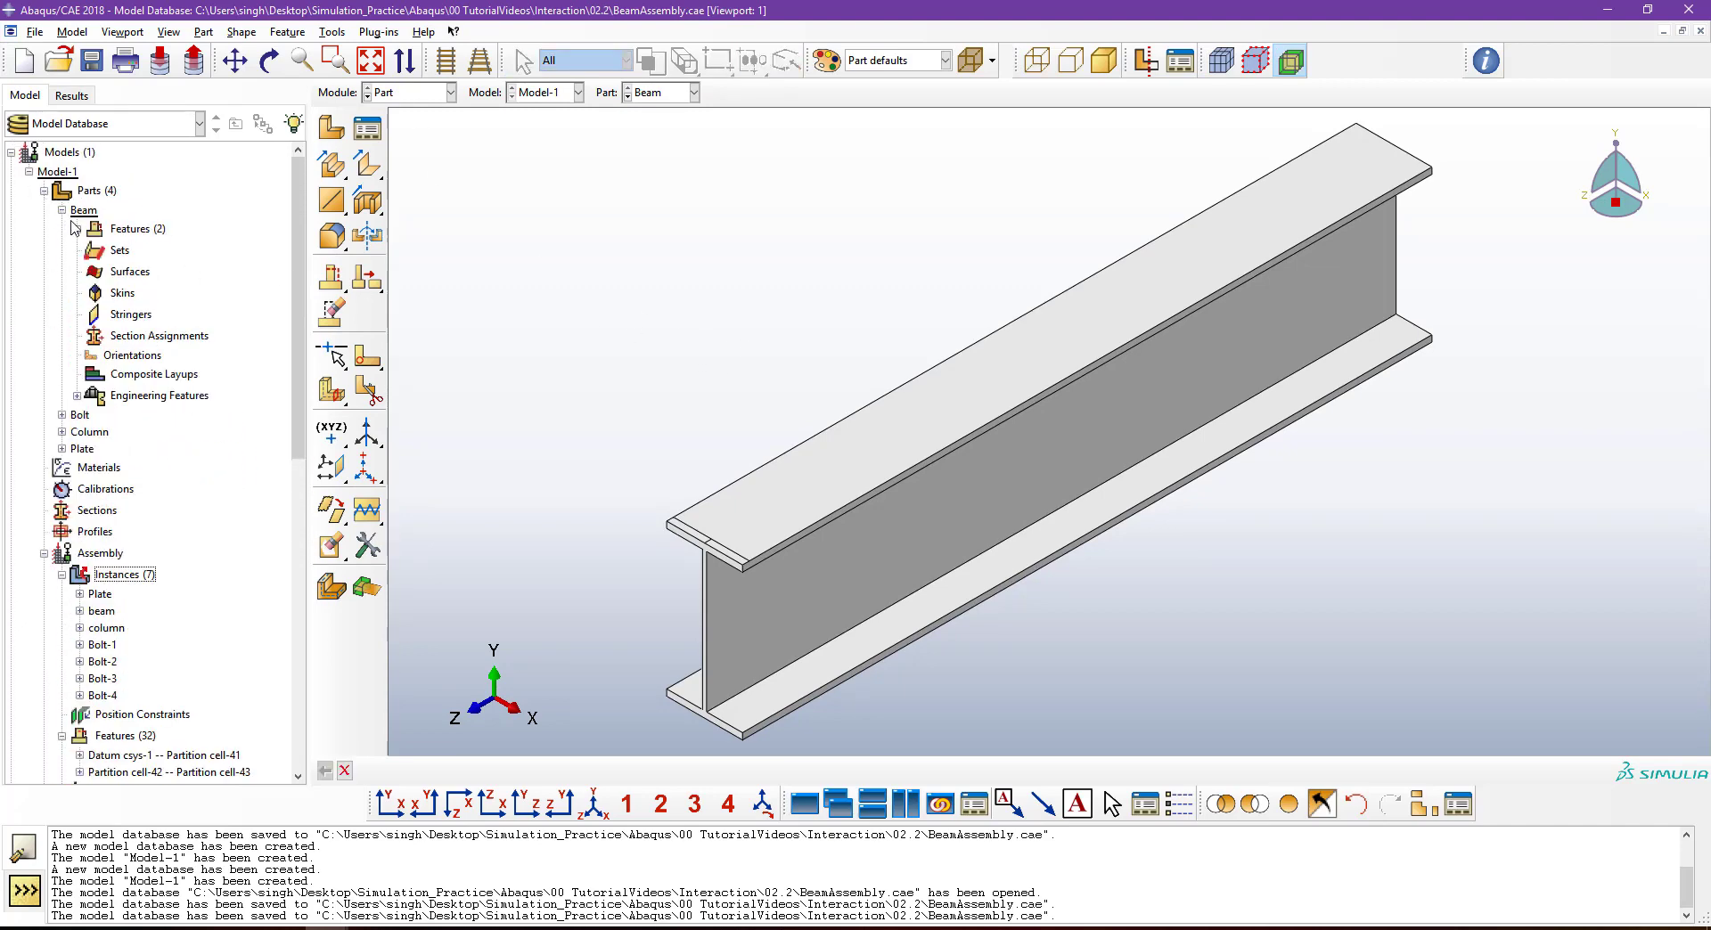
{"action": "left_click", "coordinate": [77, 229]}
{"action": "left_click", "coordinate": [95, 248]}
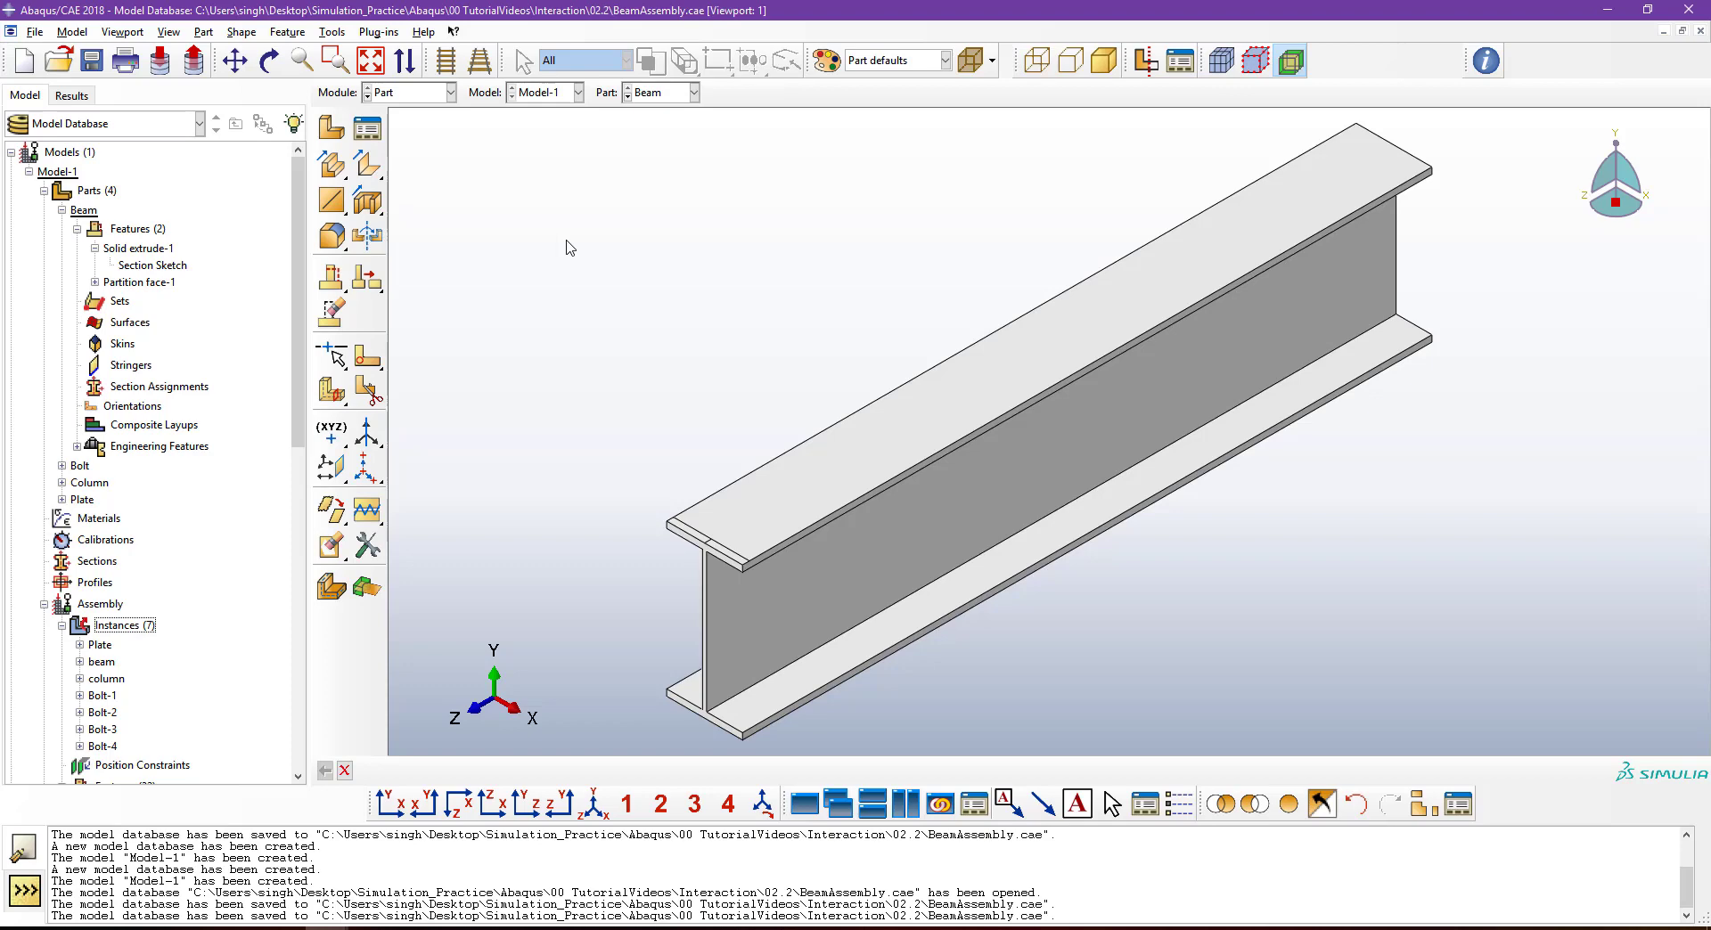
Switch to the Property module and start a new material named Steel235 from the Material Manager.
{"action": "left_click", "coordinate": [408, 93]}
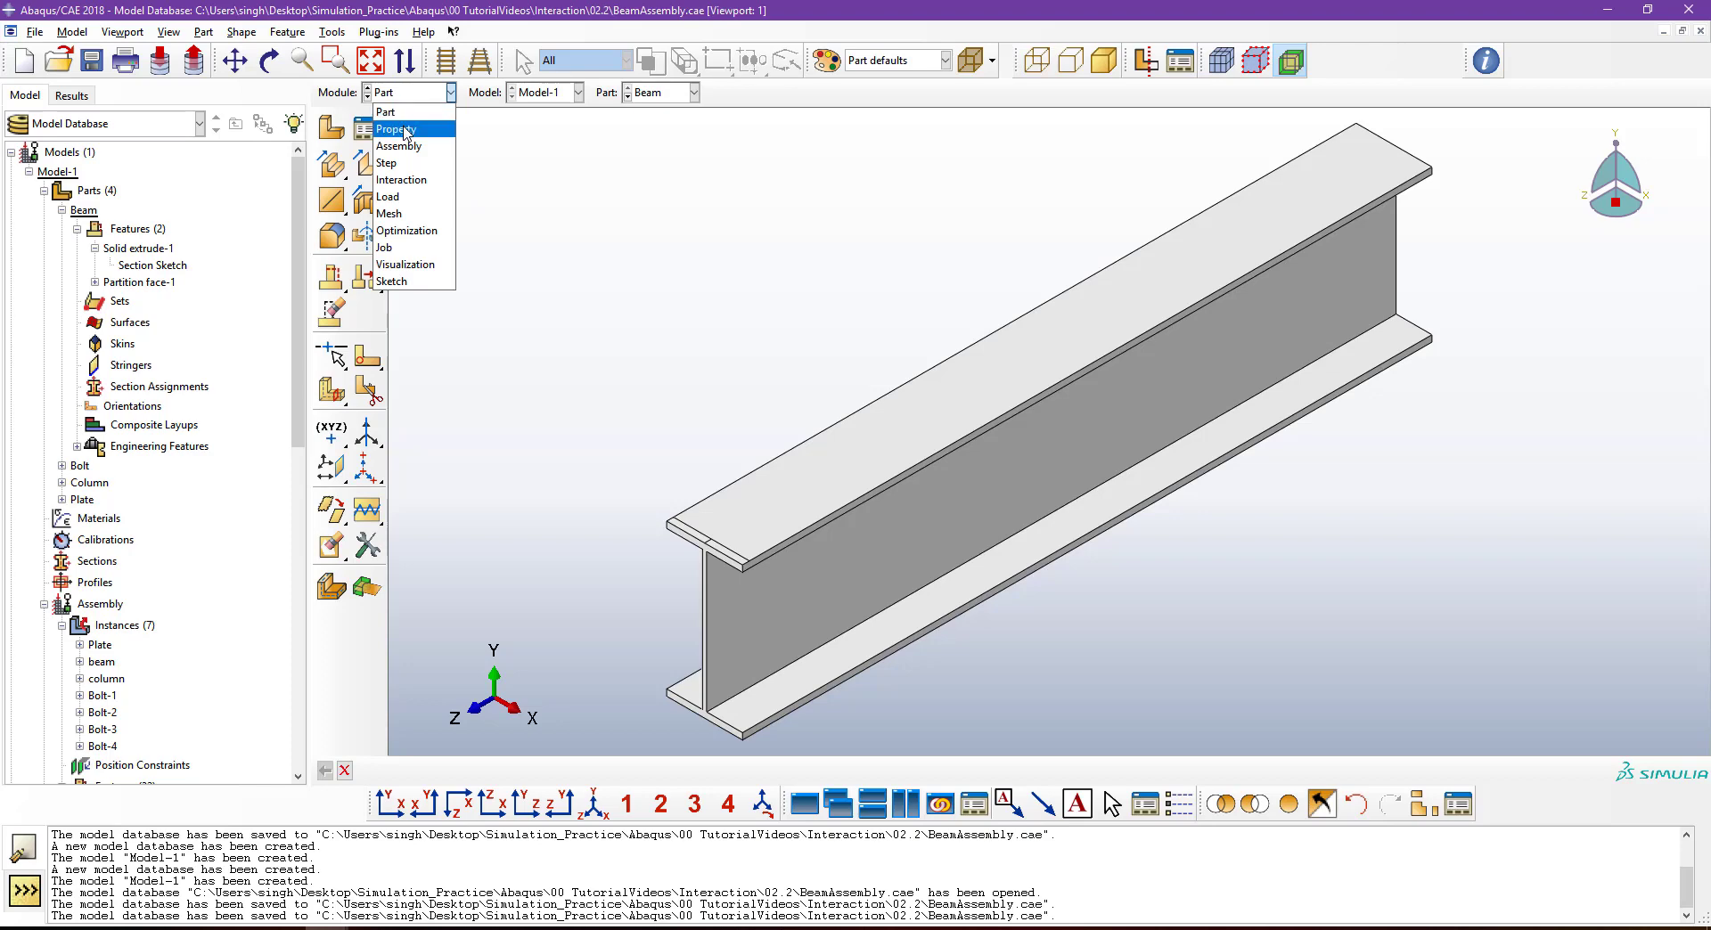
{"action": "left_click", "coordinate": [405, 130]}
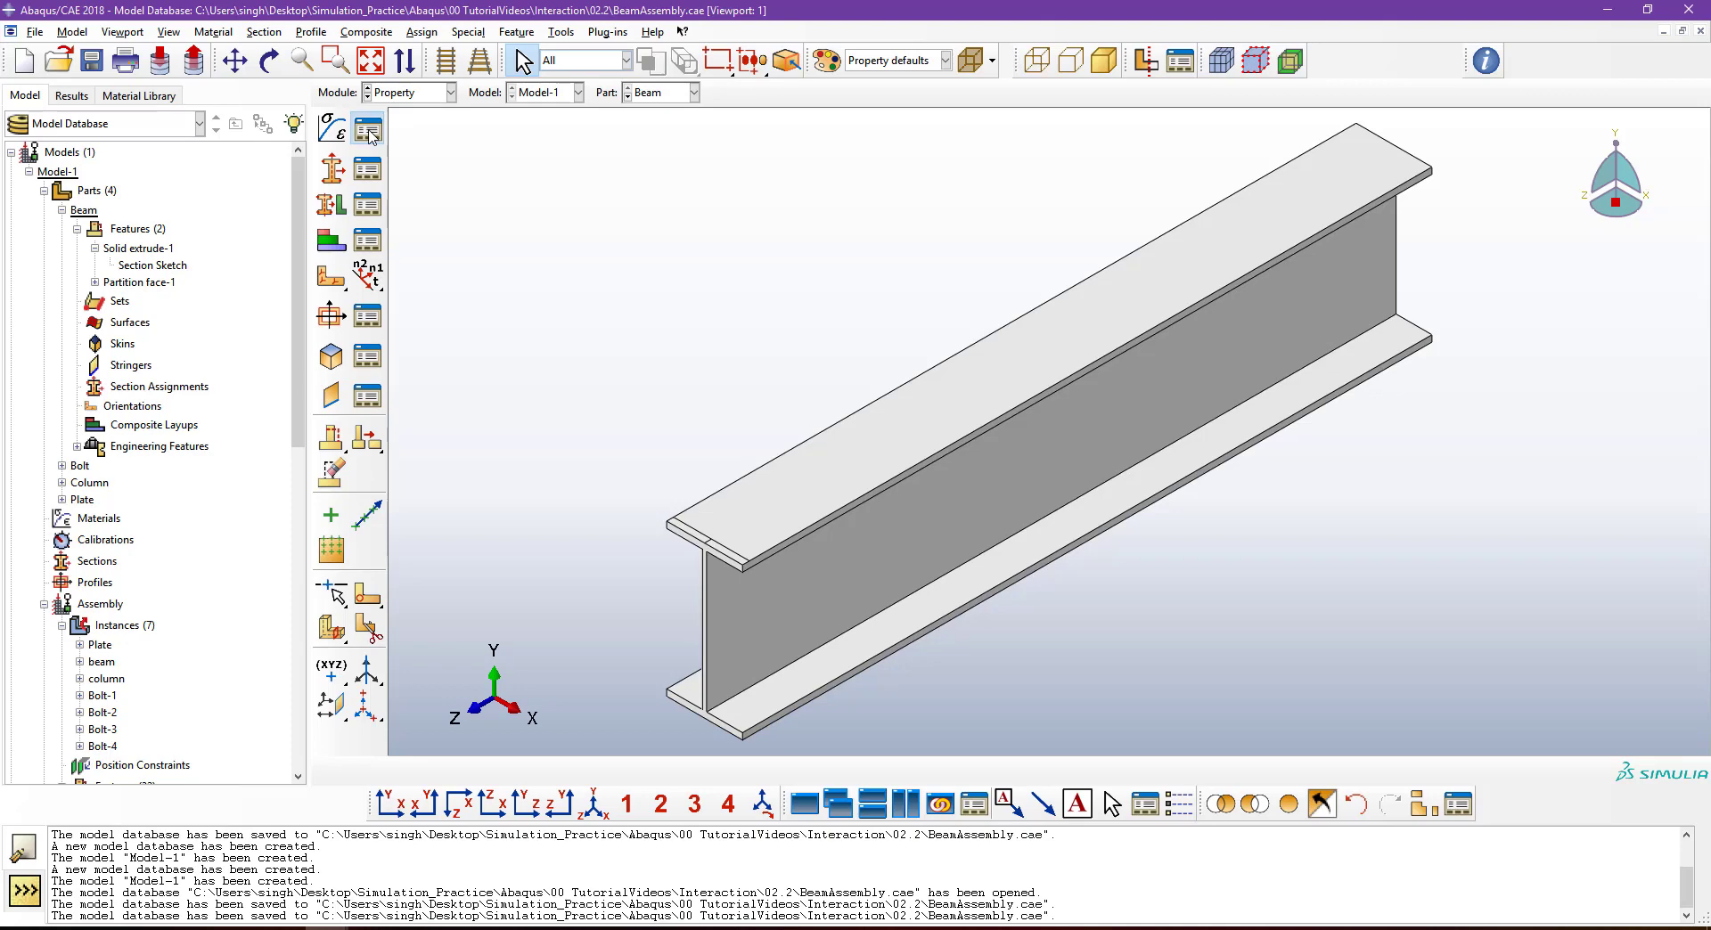
{"action": "left_click", "coordinate": [367, 129]}
{"action": "left_click_drag", "start_coordinate": [1261, 165], "coordinate": [690, 182]}
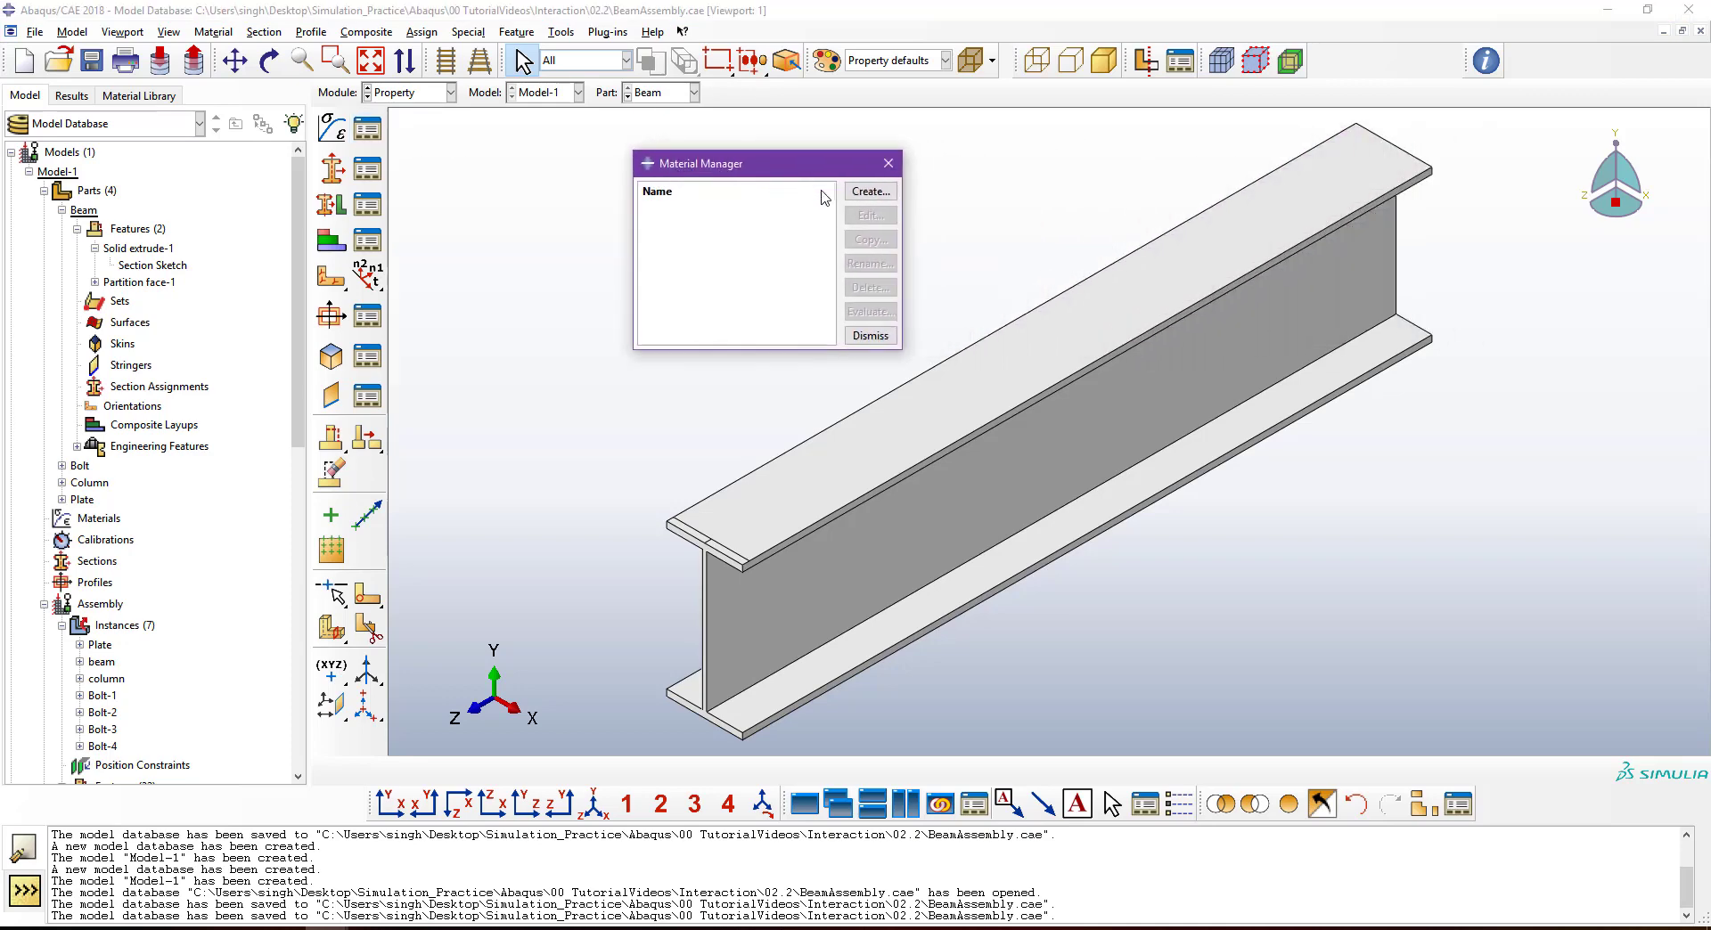
{"action": "key", "text": "Return"}
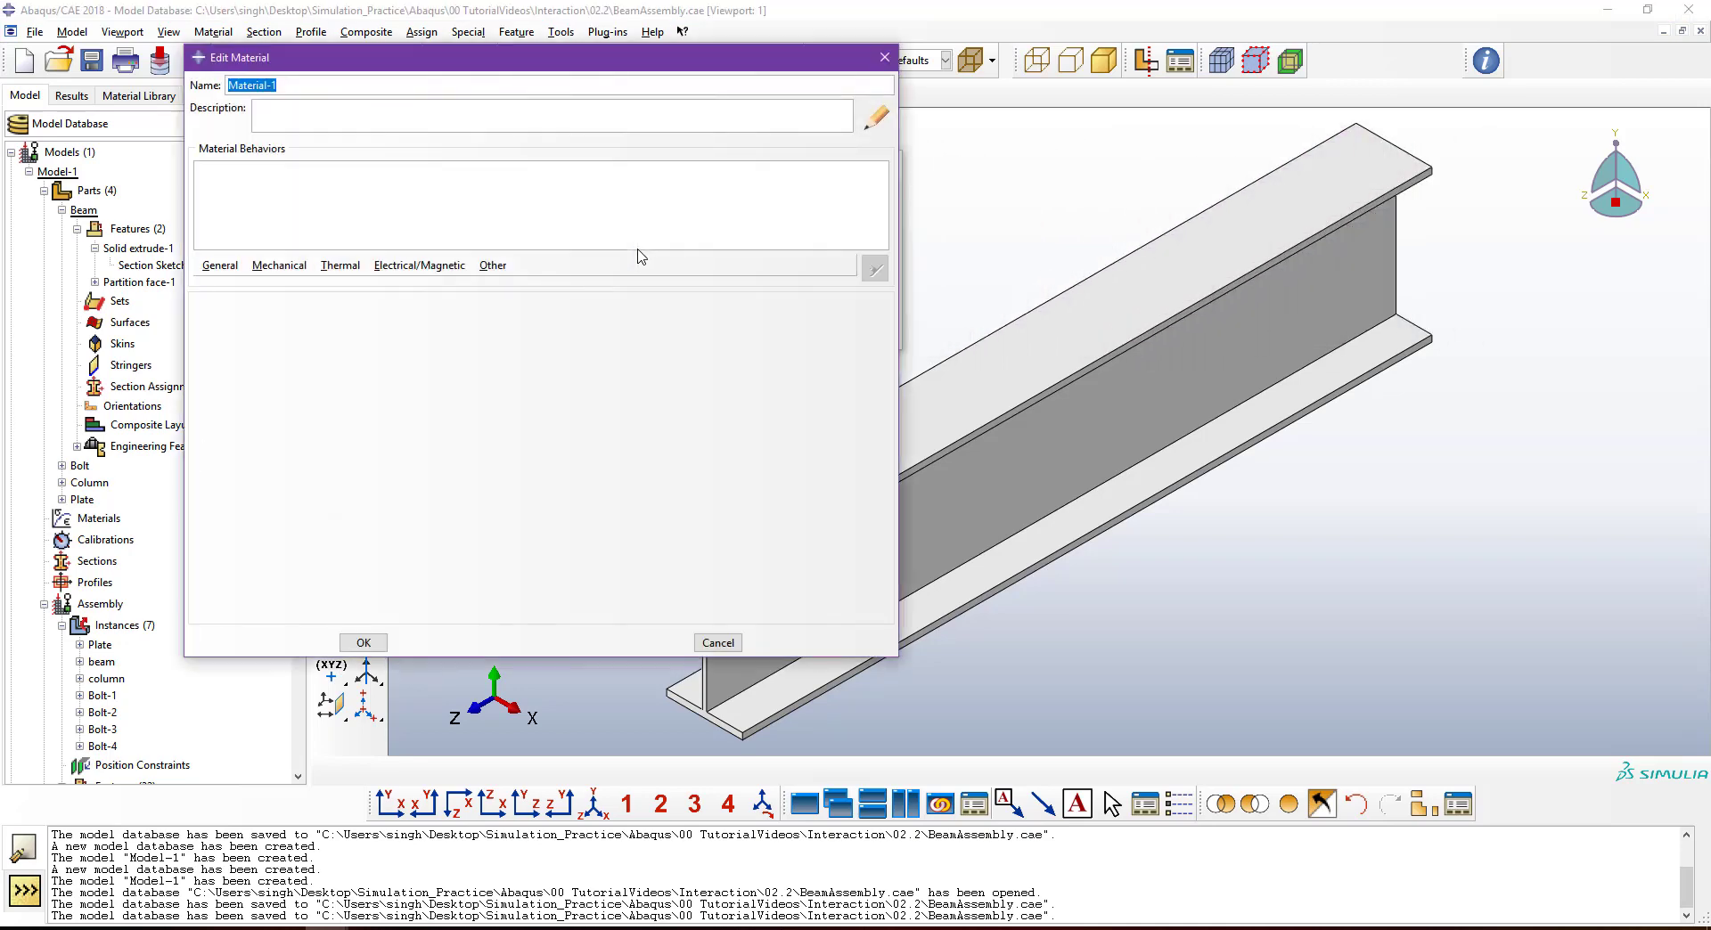
{"action": "type", "text": "Steel235"}
Add a uniform mass density of 7800e-12 to the Steel235 material.
{"action": "left_click", "coordinate": [220, 265]}
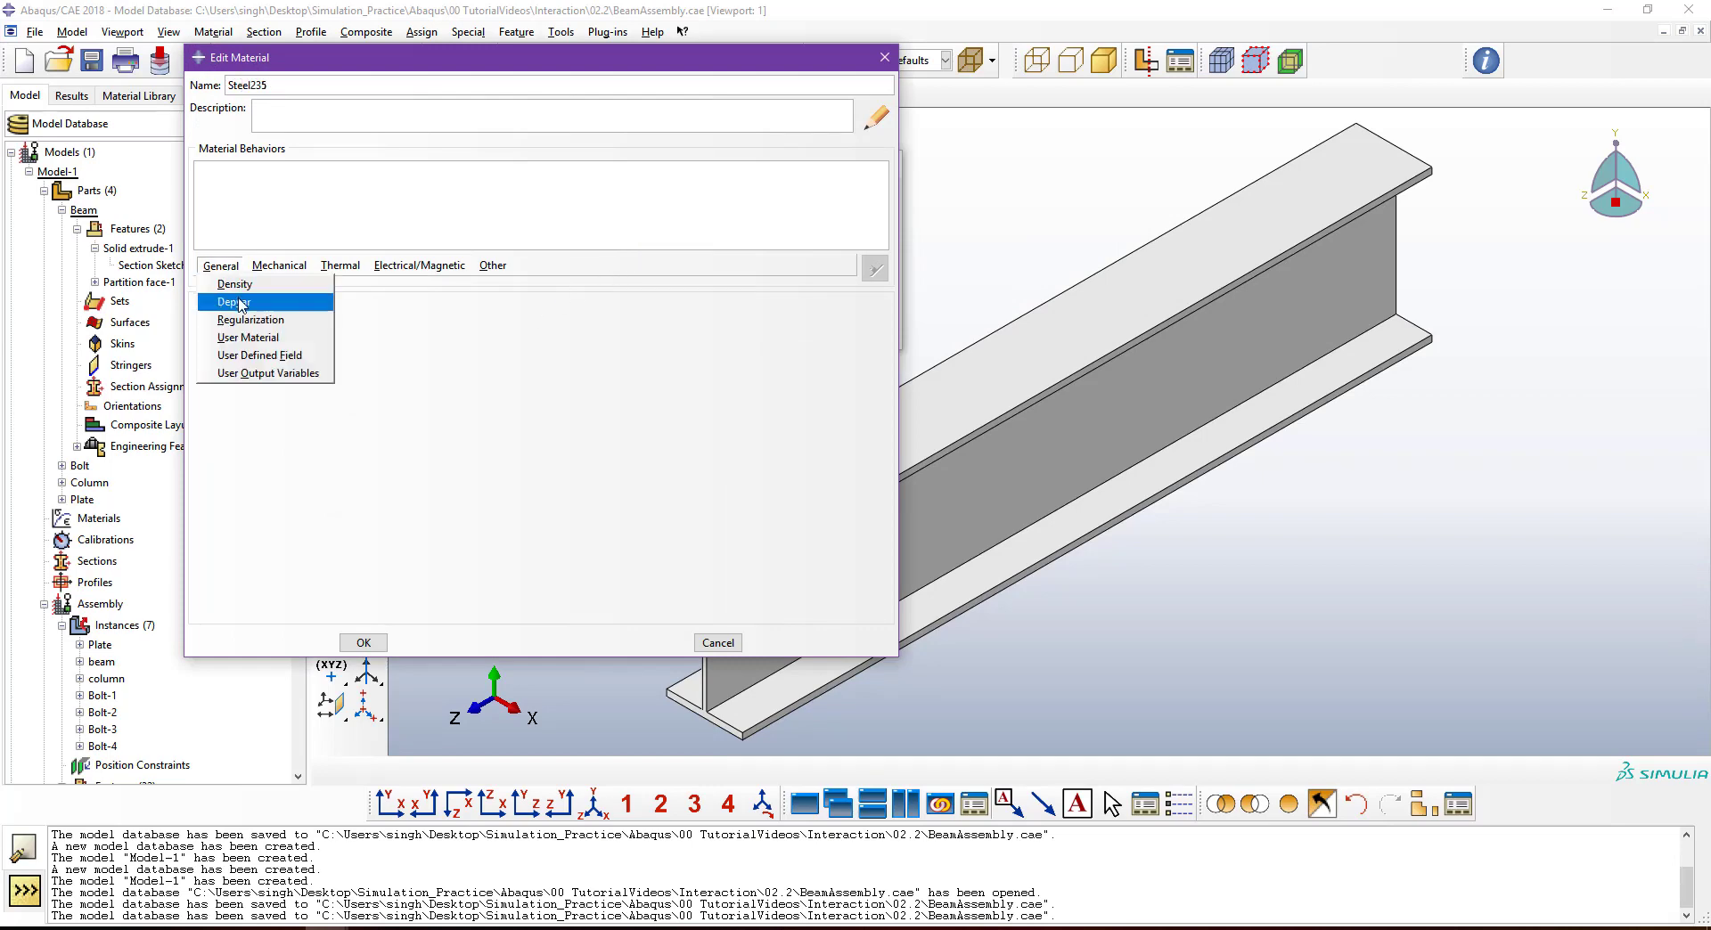
{"action": "left_click", "coordinate": [235, 284]}
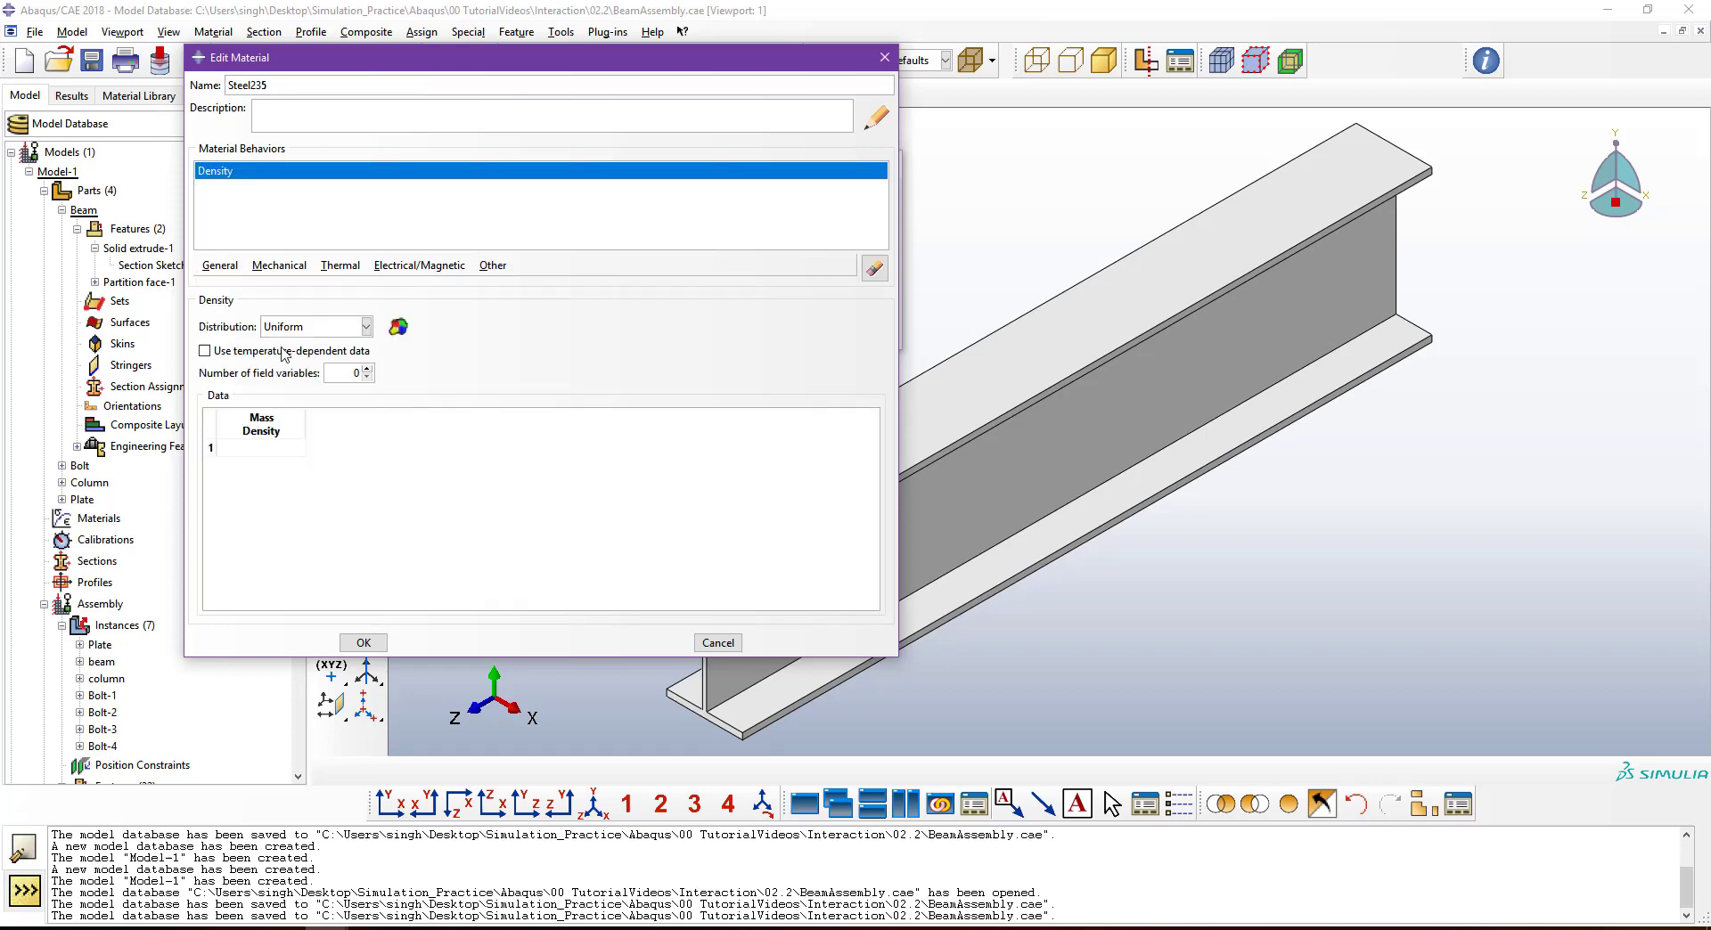
{"action": "left_click", "coordinate": [270, 446]}
{"action": "type", "text": "78000"}
{"action": "key", "text": "BackSpace"}
{"action": "type", "text": "e-"}
{"action": "type", "text": "-12"}
Add isotropic elasticity to Steel235 with a Young's modulus of 210000 and a Poisson's ratio of 0.3.
{"action": "left_click", "coordinate": [289, 266]}
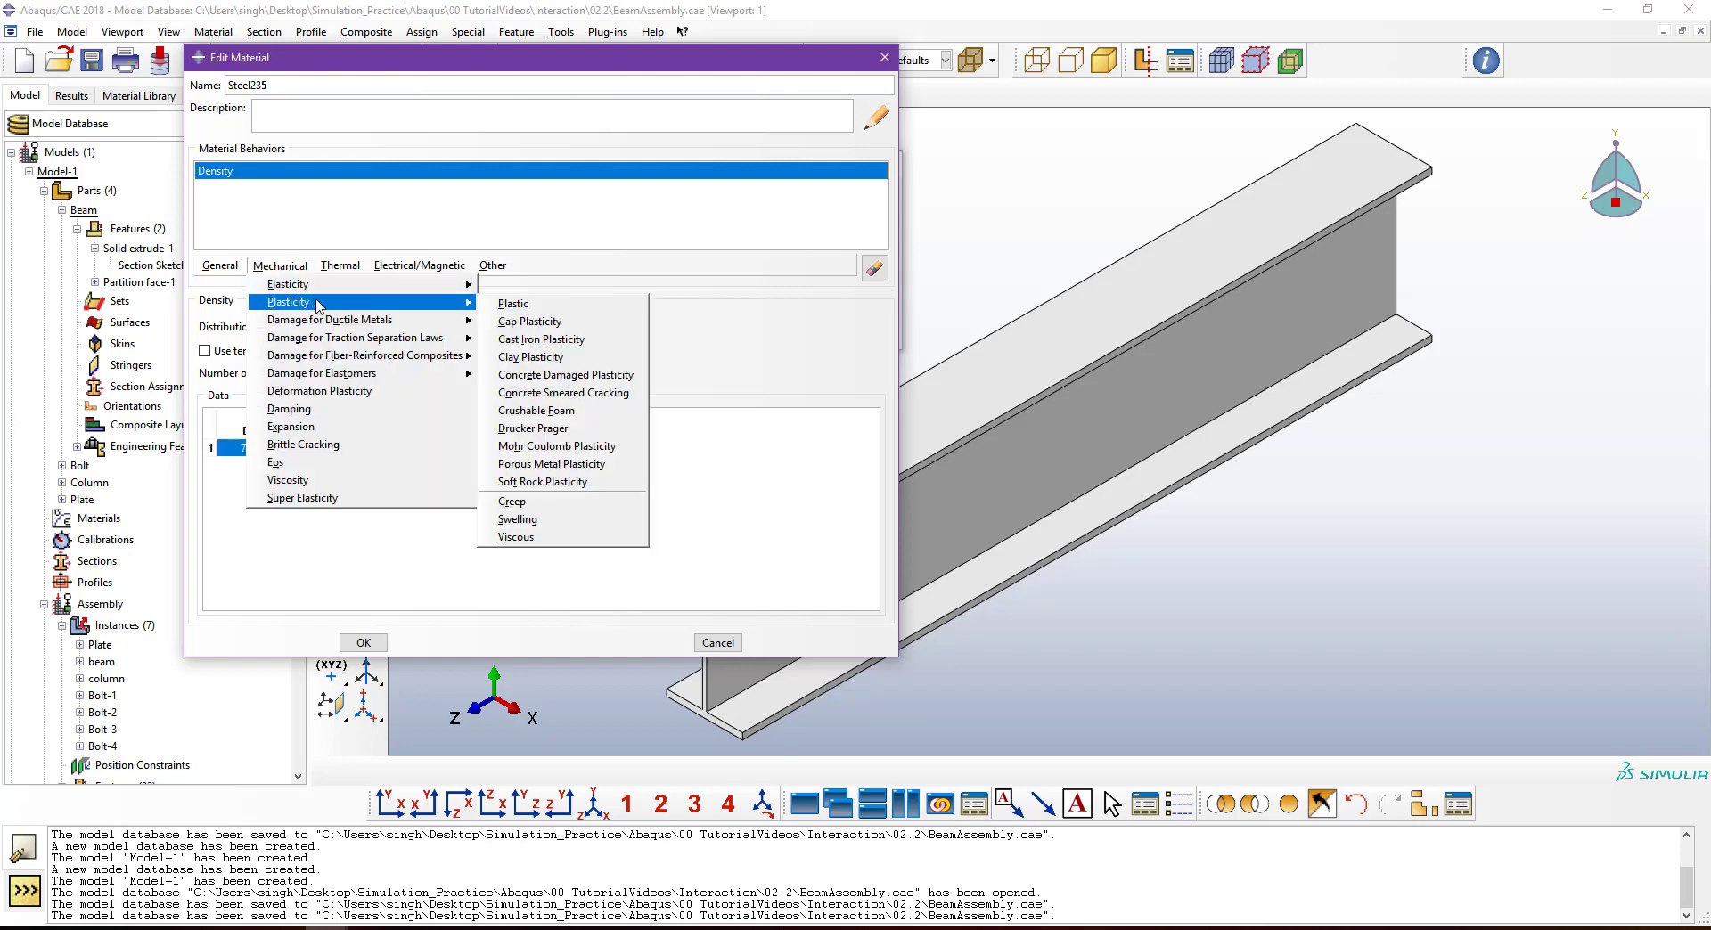
{"action": "mouse_move", "coordinate": [416, 287]}
{"action": "left_click", "coordinate": [522, 286]}
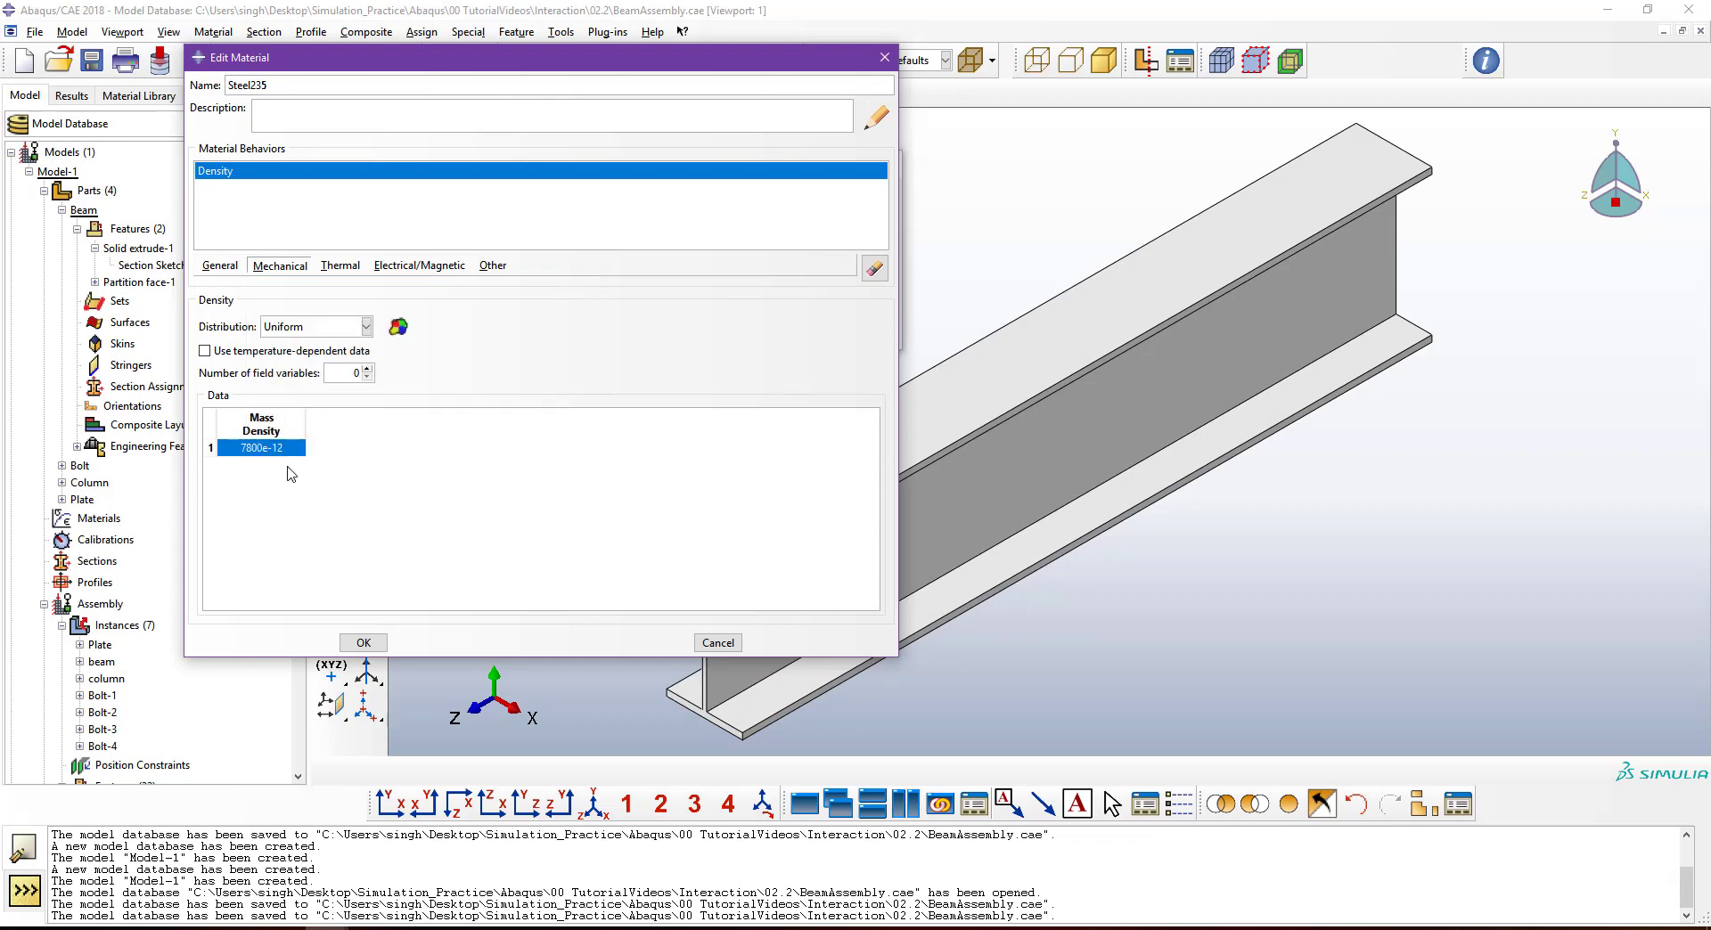
{"action": "left_click", "coordinate": [265, 516]}
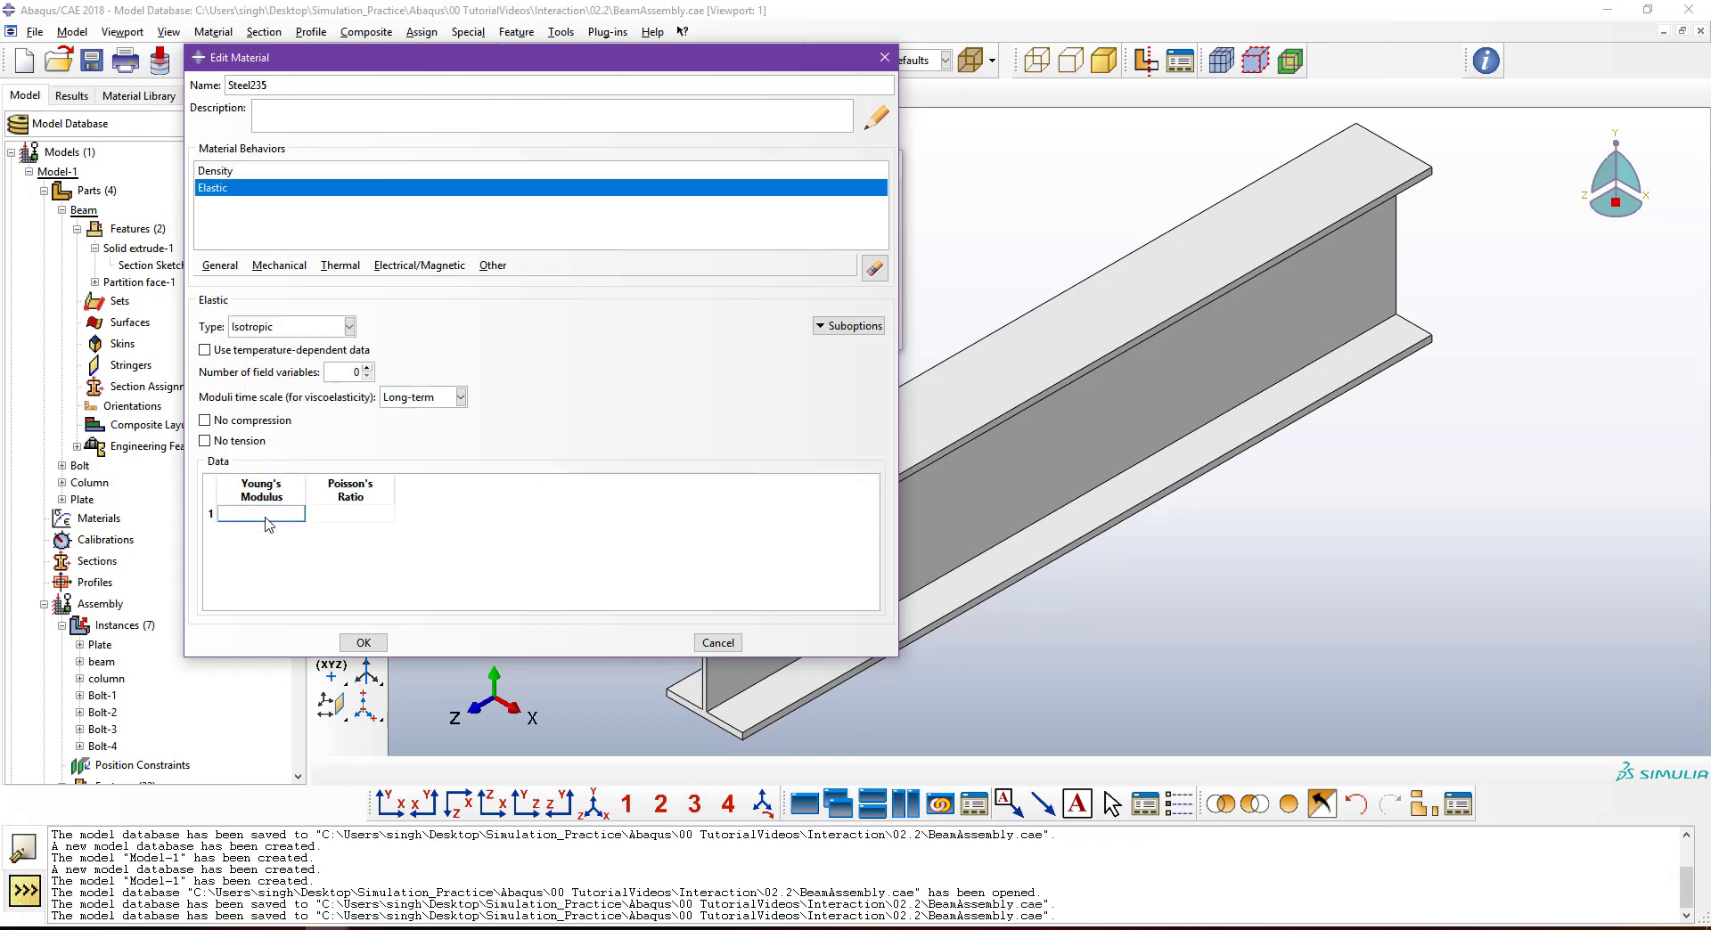
{"action": "type", "text": "210000"}
{"action": "left_click", "coordinate": [346, 516]}
{"action": "type", "text": "0.3"}
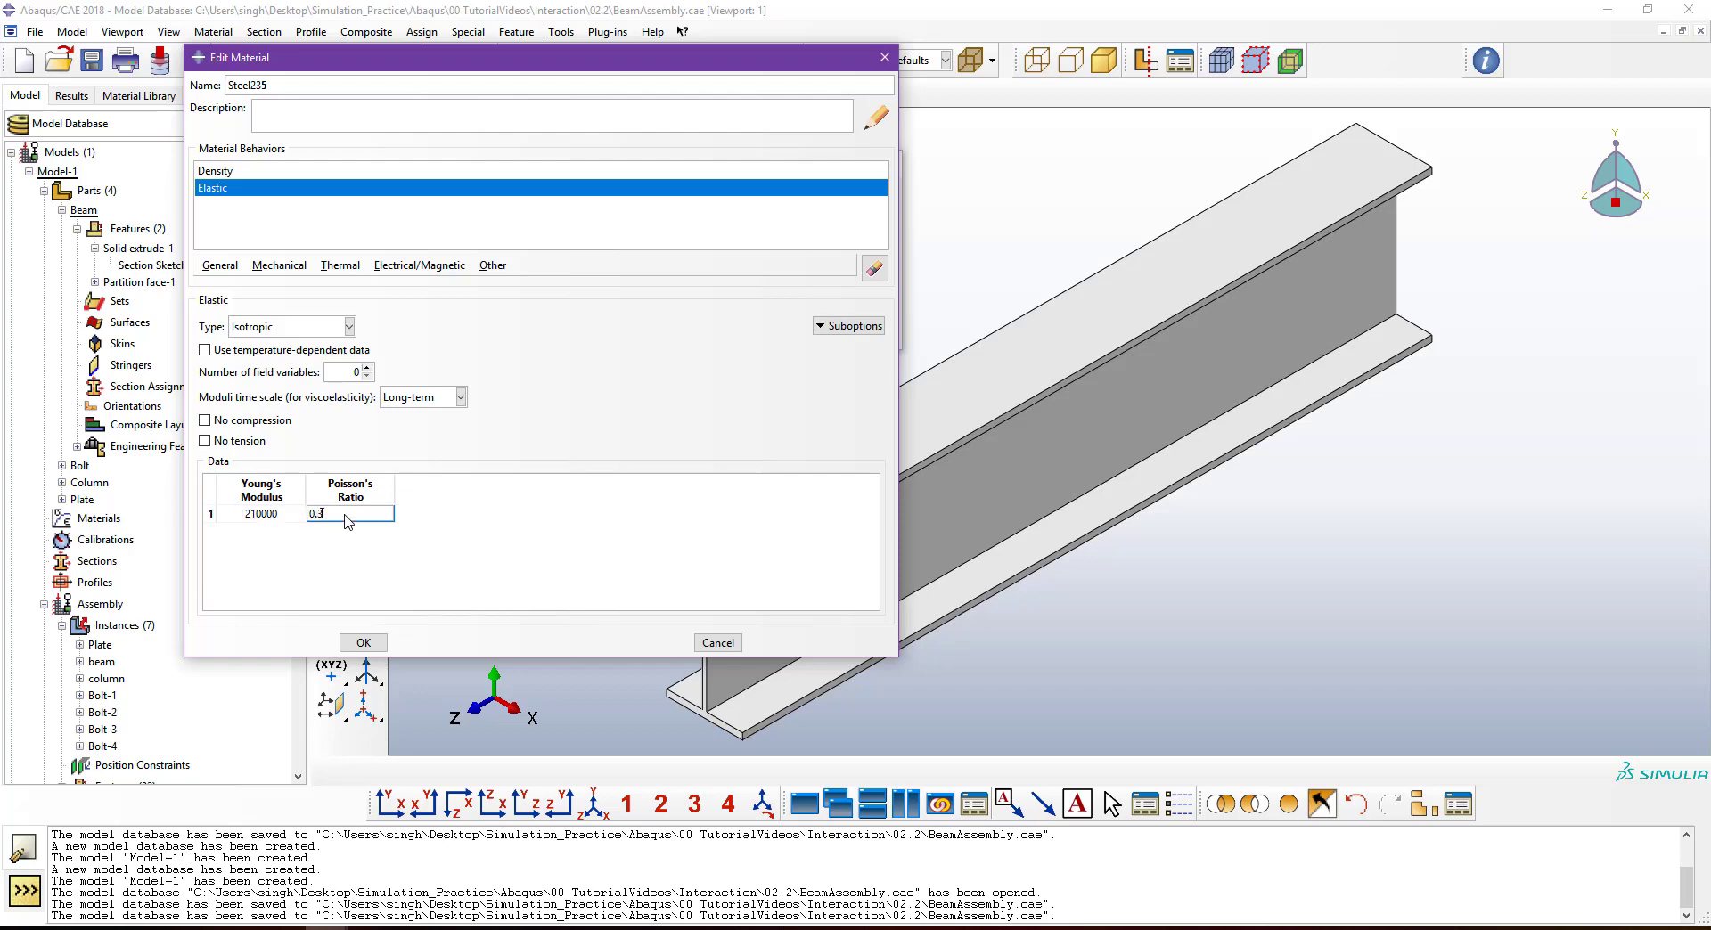
Add plasticity to Steel235 with yield stress 235 at plastic strain 0, and save the material.
{"action": "left_click", "coordinate": [279, 267]}
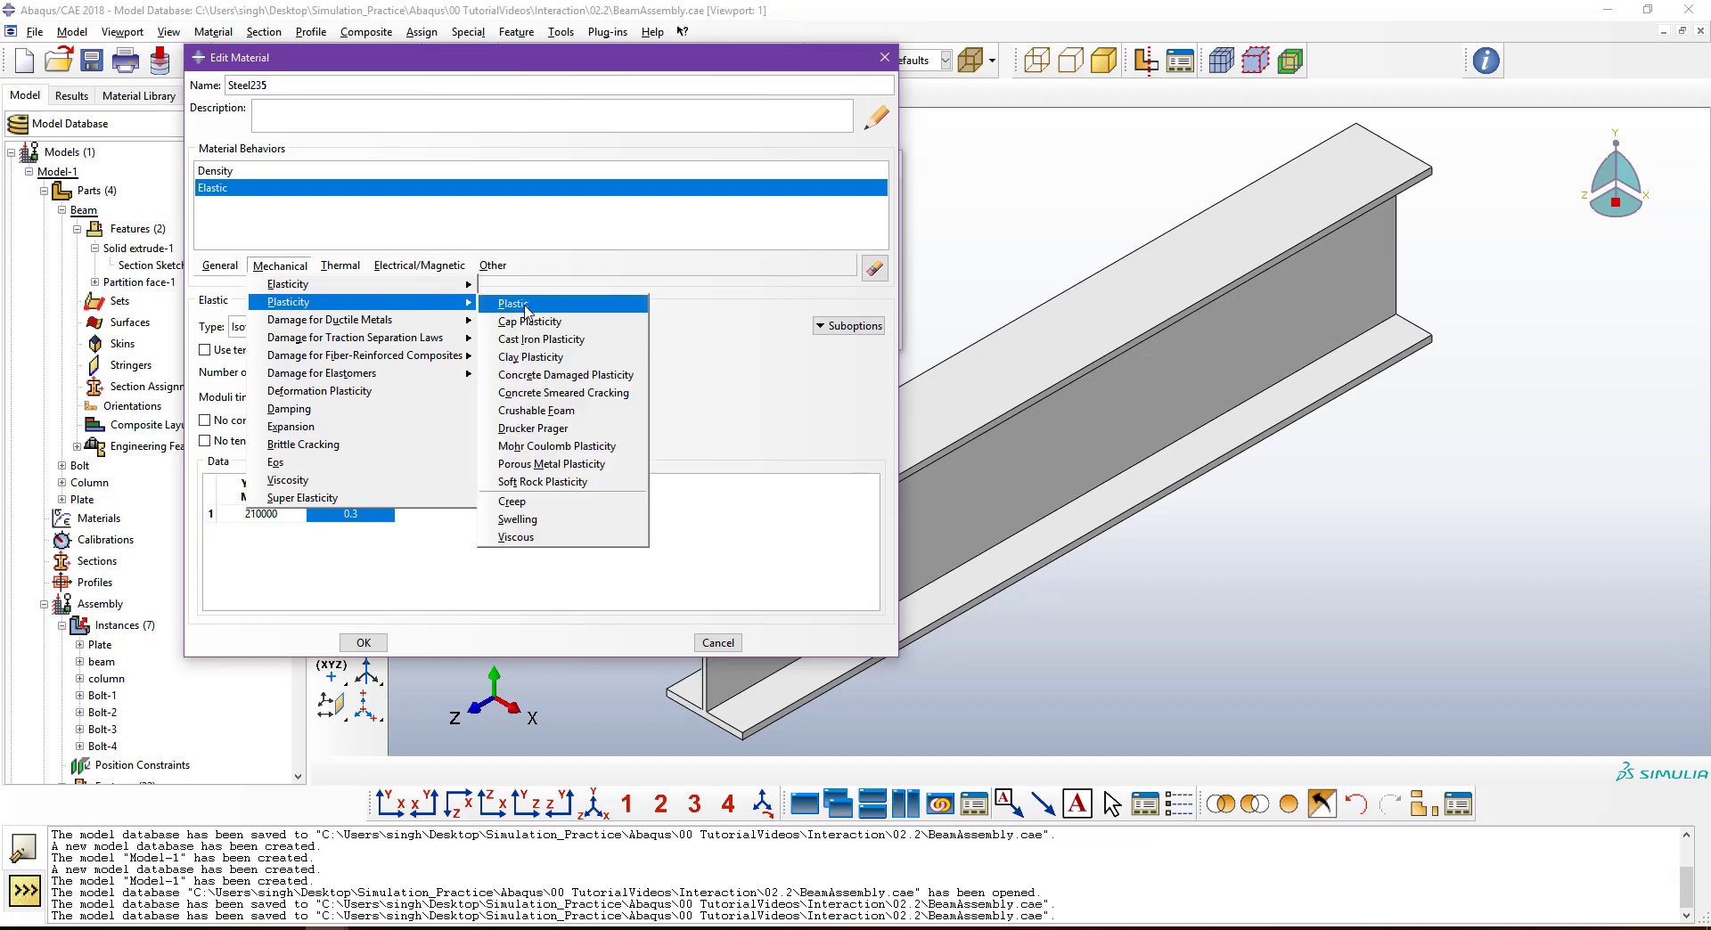
{"action": "left_click", "coordinate": [322, 519]}
{"action": "left_click", "coordinate": [277, 470]}
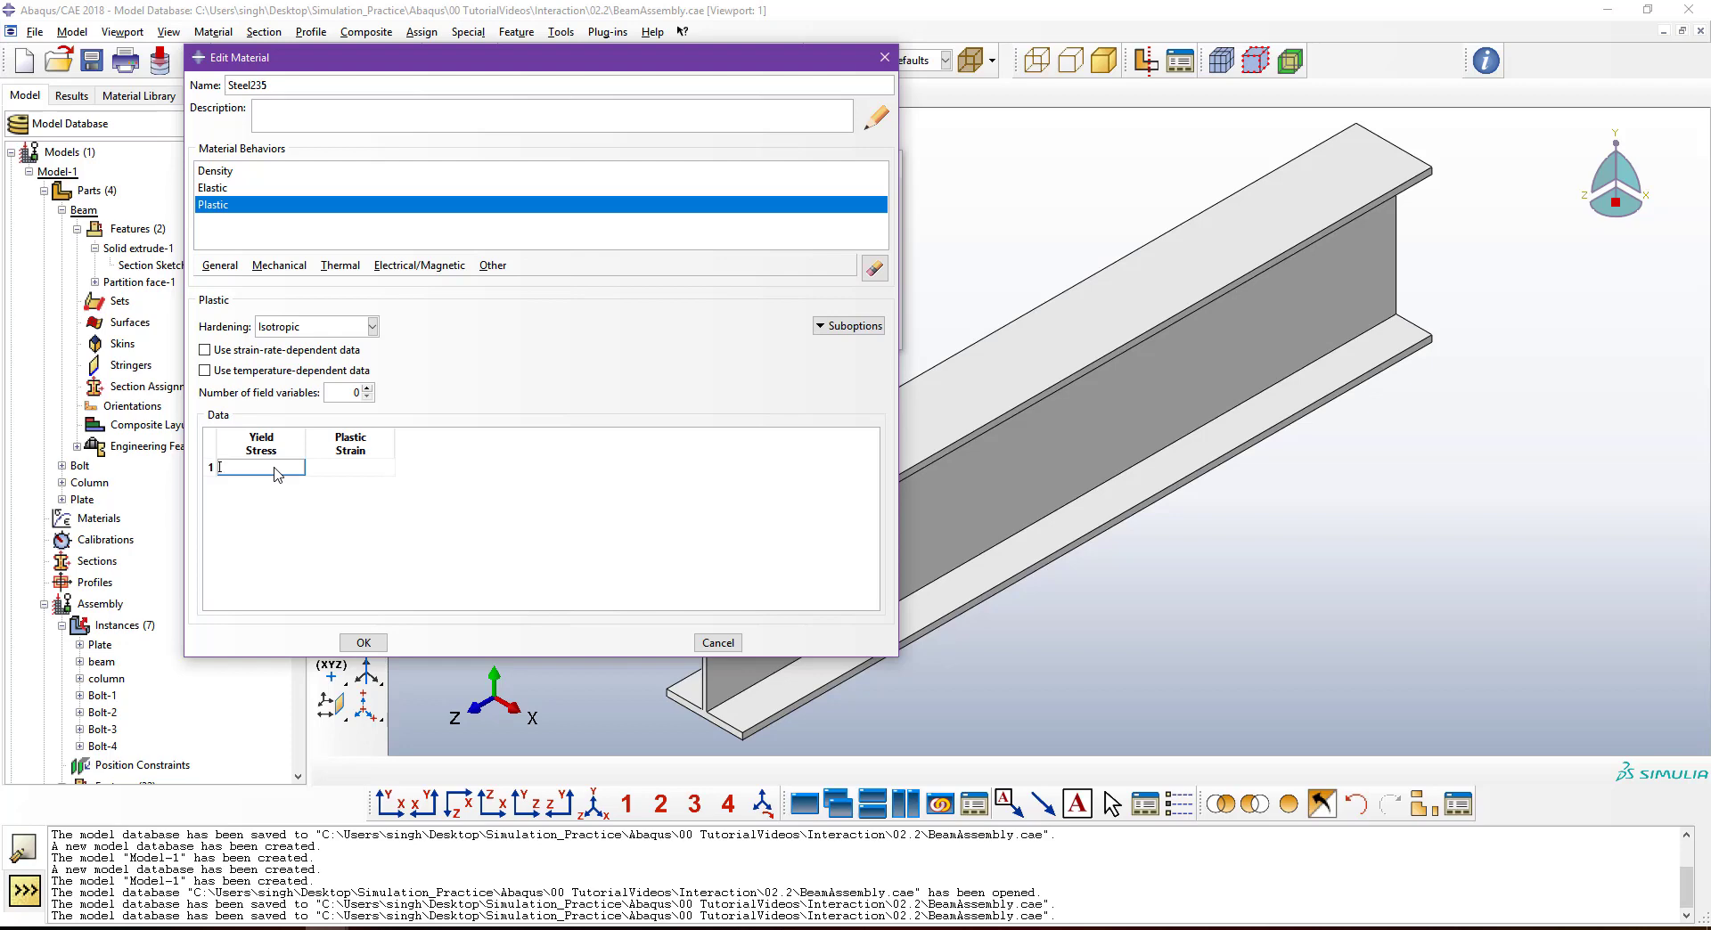
{"action": "type", "text": "235"}
{"action": "left_click", "coordinate": [363, 475]}
{"action": "type", "text": "0"}
{"action": "left_click", "coordinate": [363, 643]}
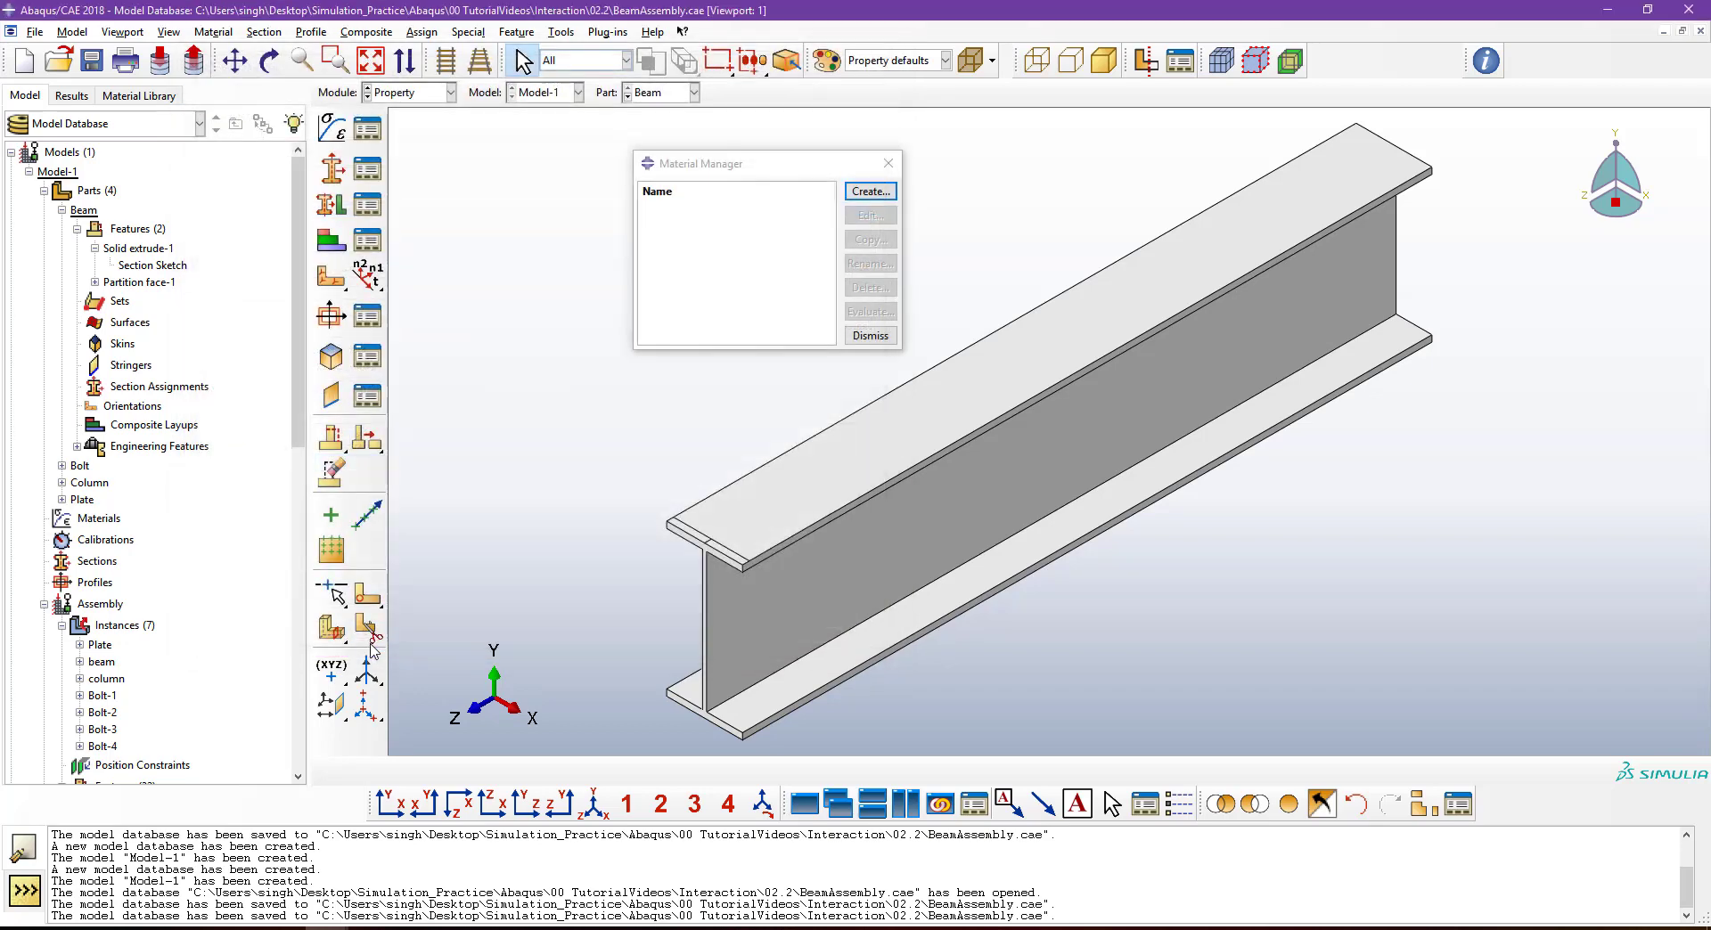
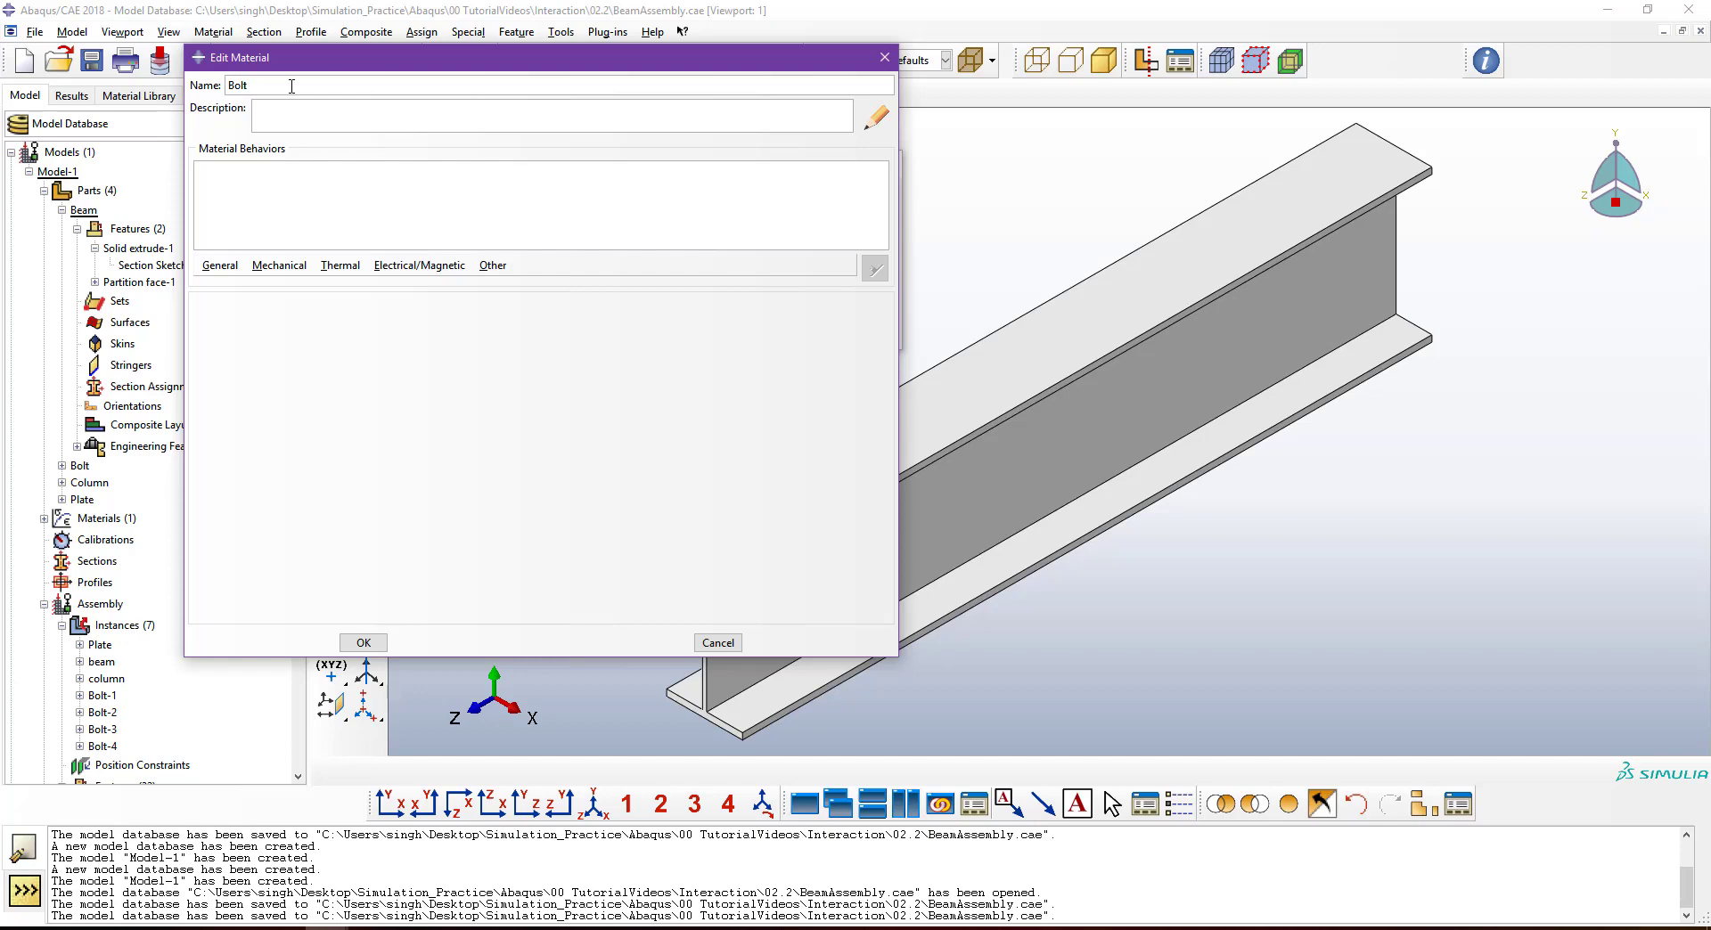
Add a uniform mass density of 7800e-12 to the new Bolt material.
{"action": "left_click", "coordinate": [232, 267]}
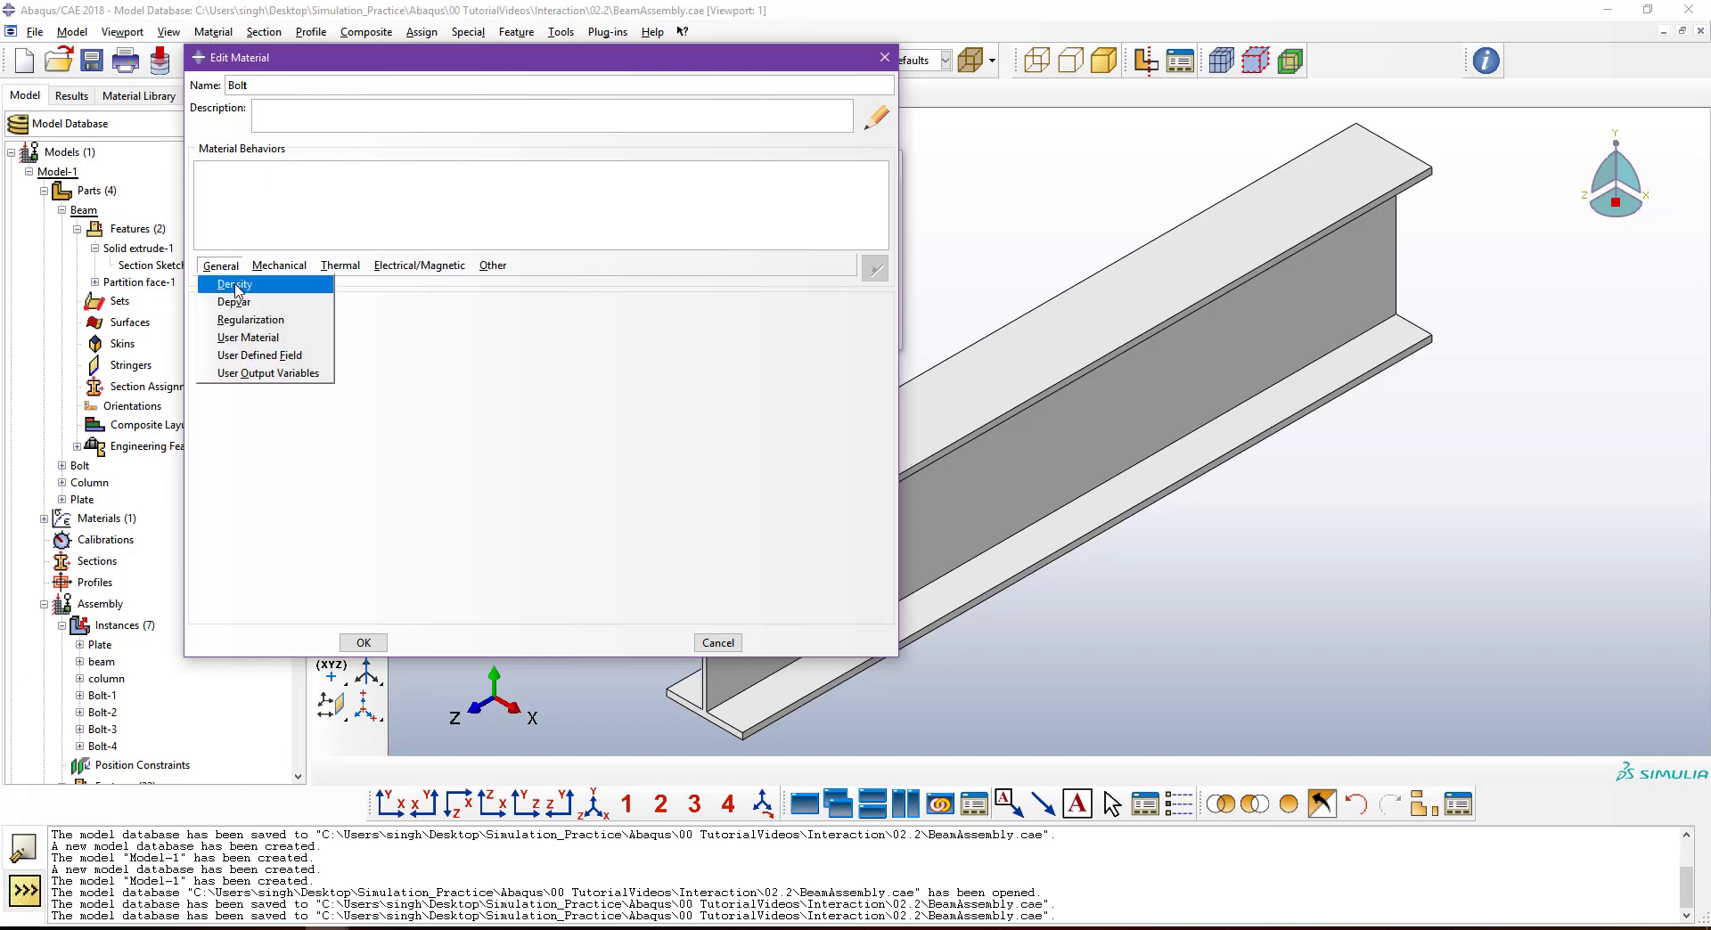
{"action": "left_click", "coordinate": [236, 285]}
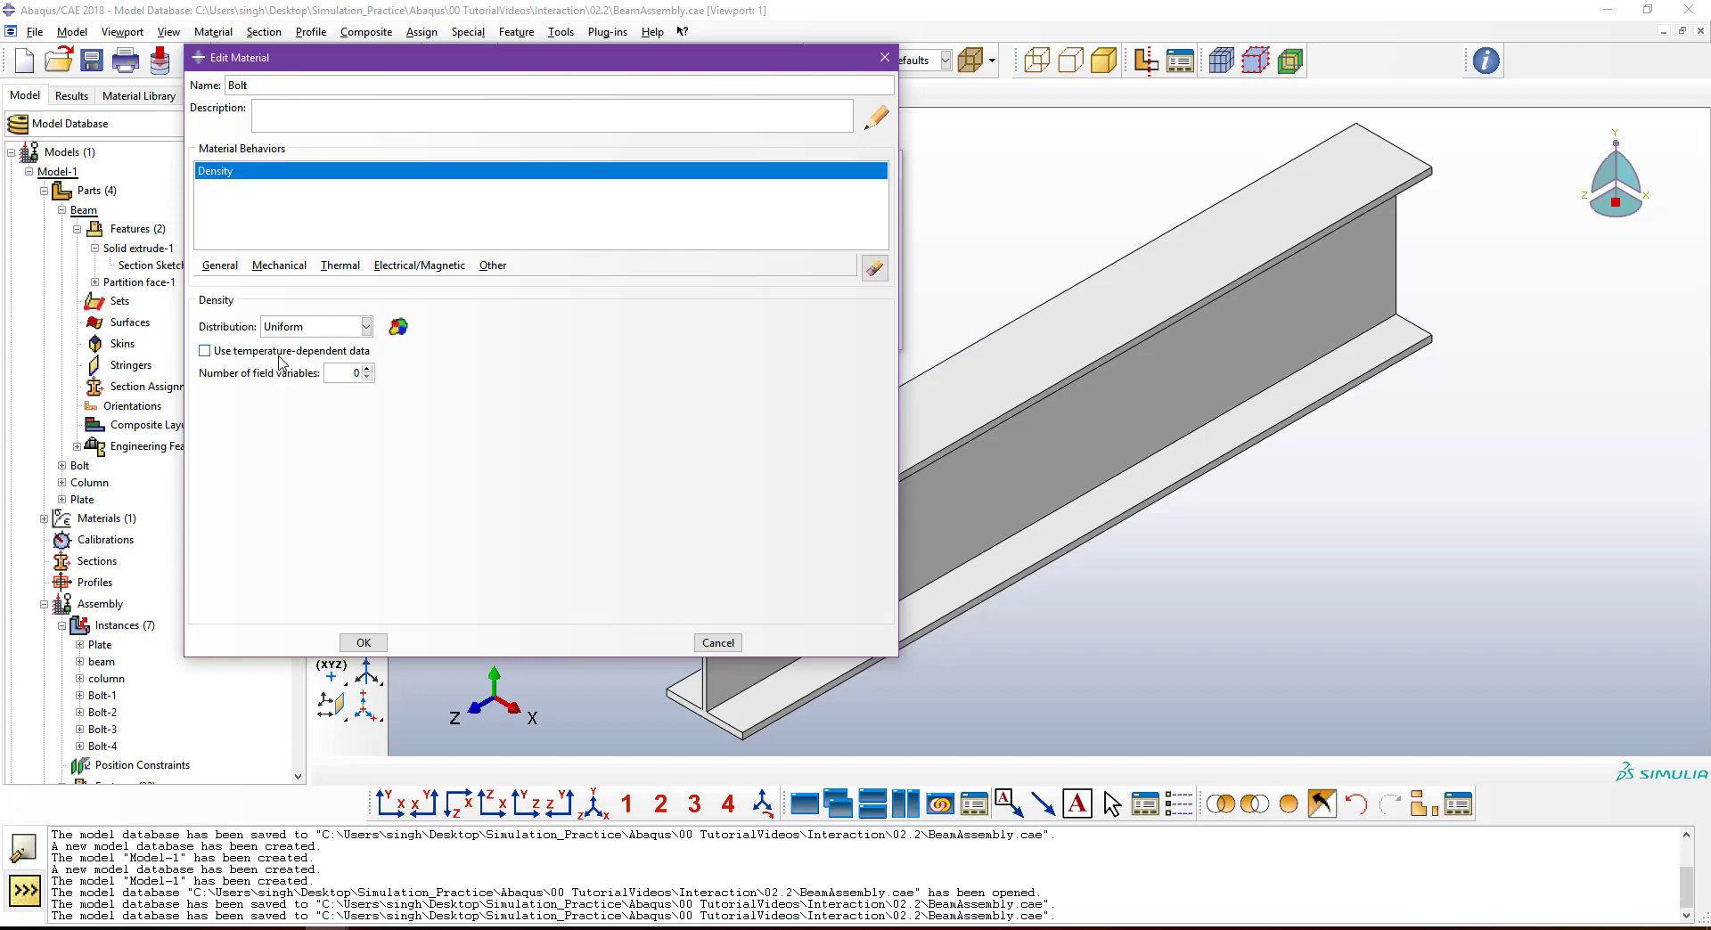
{"action": "left_click", "coordinate": [258, 453]}
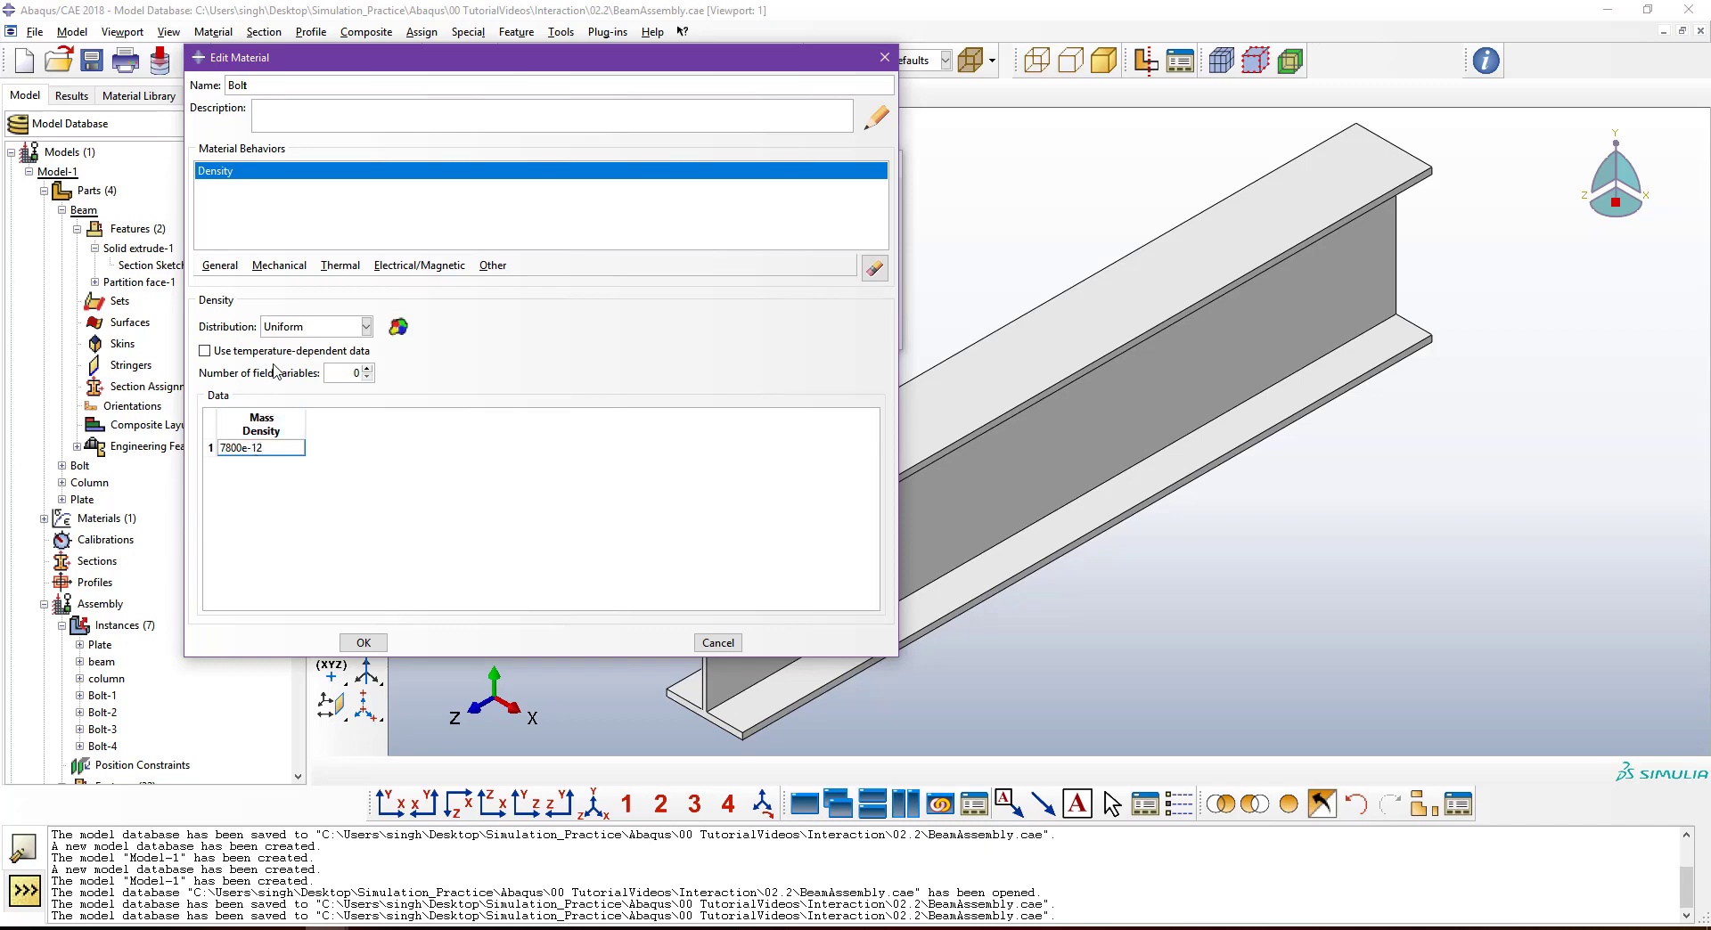
Add isotropic elasticity to the Bolt material with a Young's modulus of 210000 and a Poisson's ratio of 0.3.
{"action": "left_click", "coordinate": [279, 266]}
{"action": "mouse_move", "coordinate": [340, 294]}
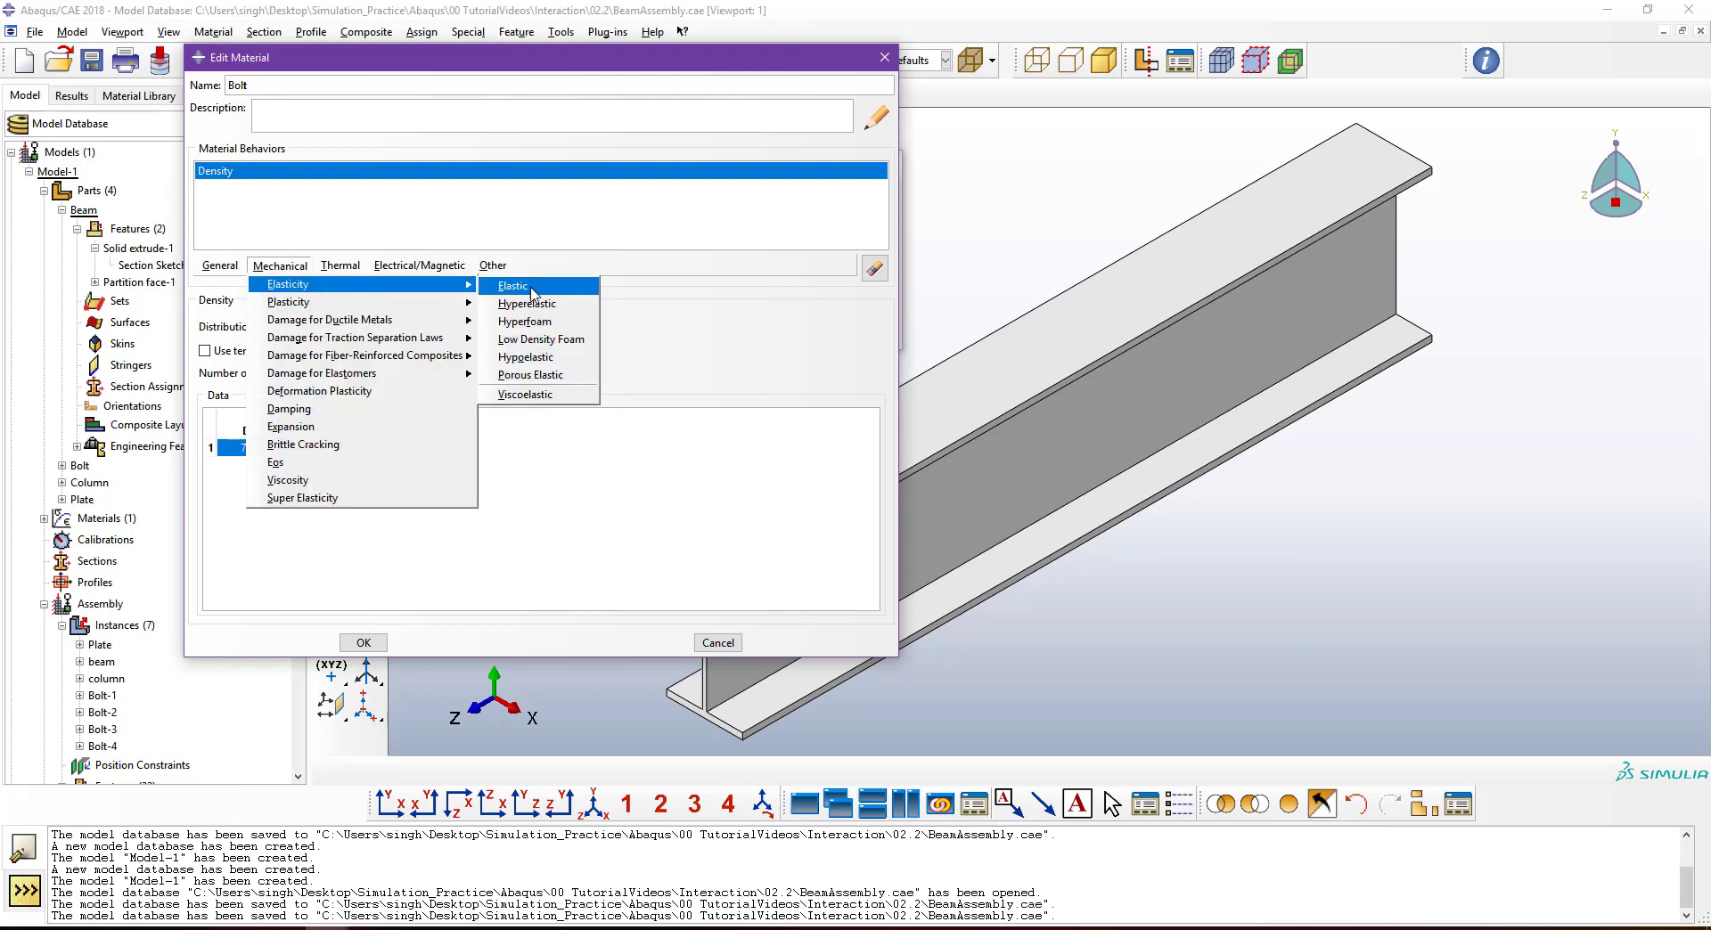
{"action": "left_click", "coordinate": [535, 287]}
{"action": "left_click", "coordinate": [261, 514]}
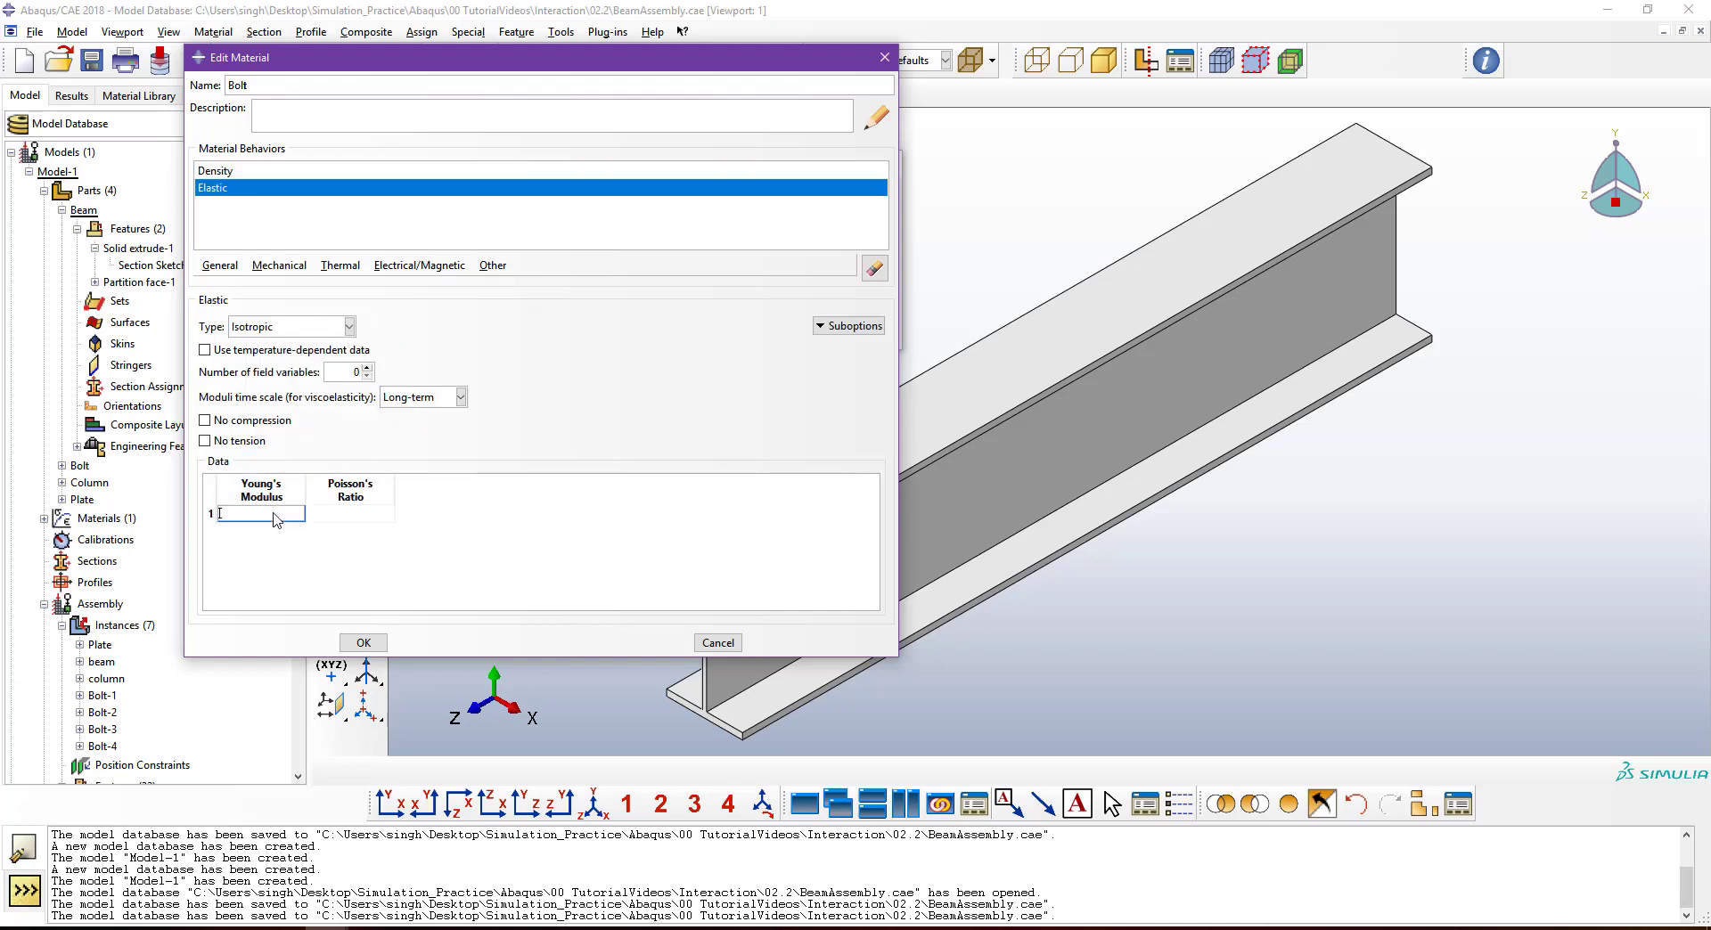
{"action": "left_click", "coordinate": [369, 515]}
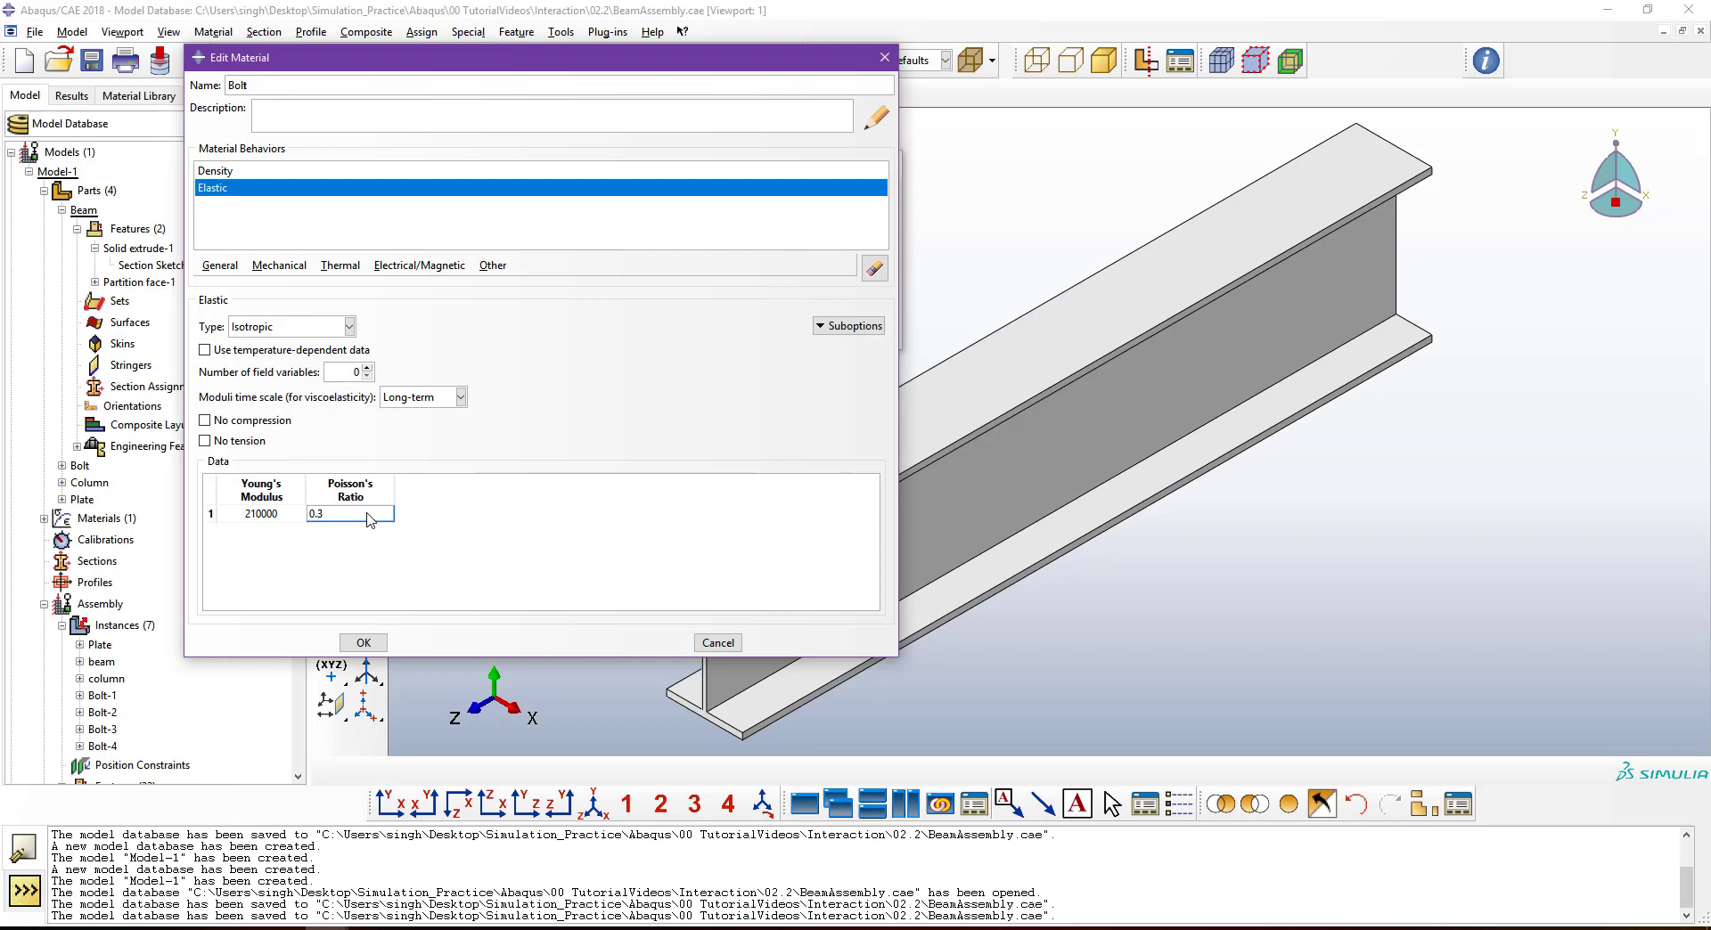
Add plasticity to the Bolt material with a yield stress of 640, and save the material.
{"action": "left_click", "coordinate": [279, 264]}
{"action": "mouse_move", "coordinate": [445, 303]}
{"action": "left_click", "coordinate": [535, 303]}
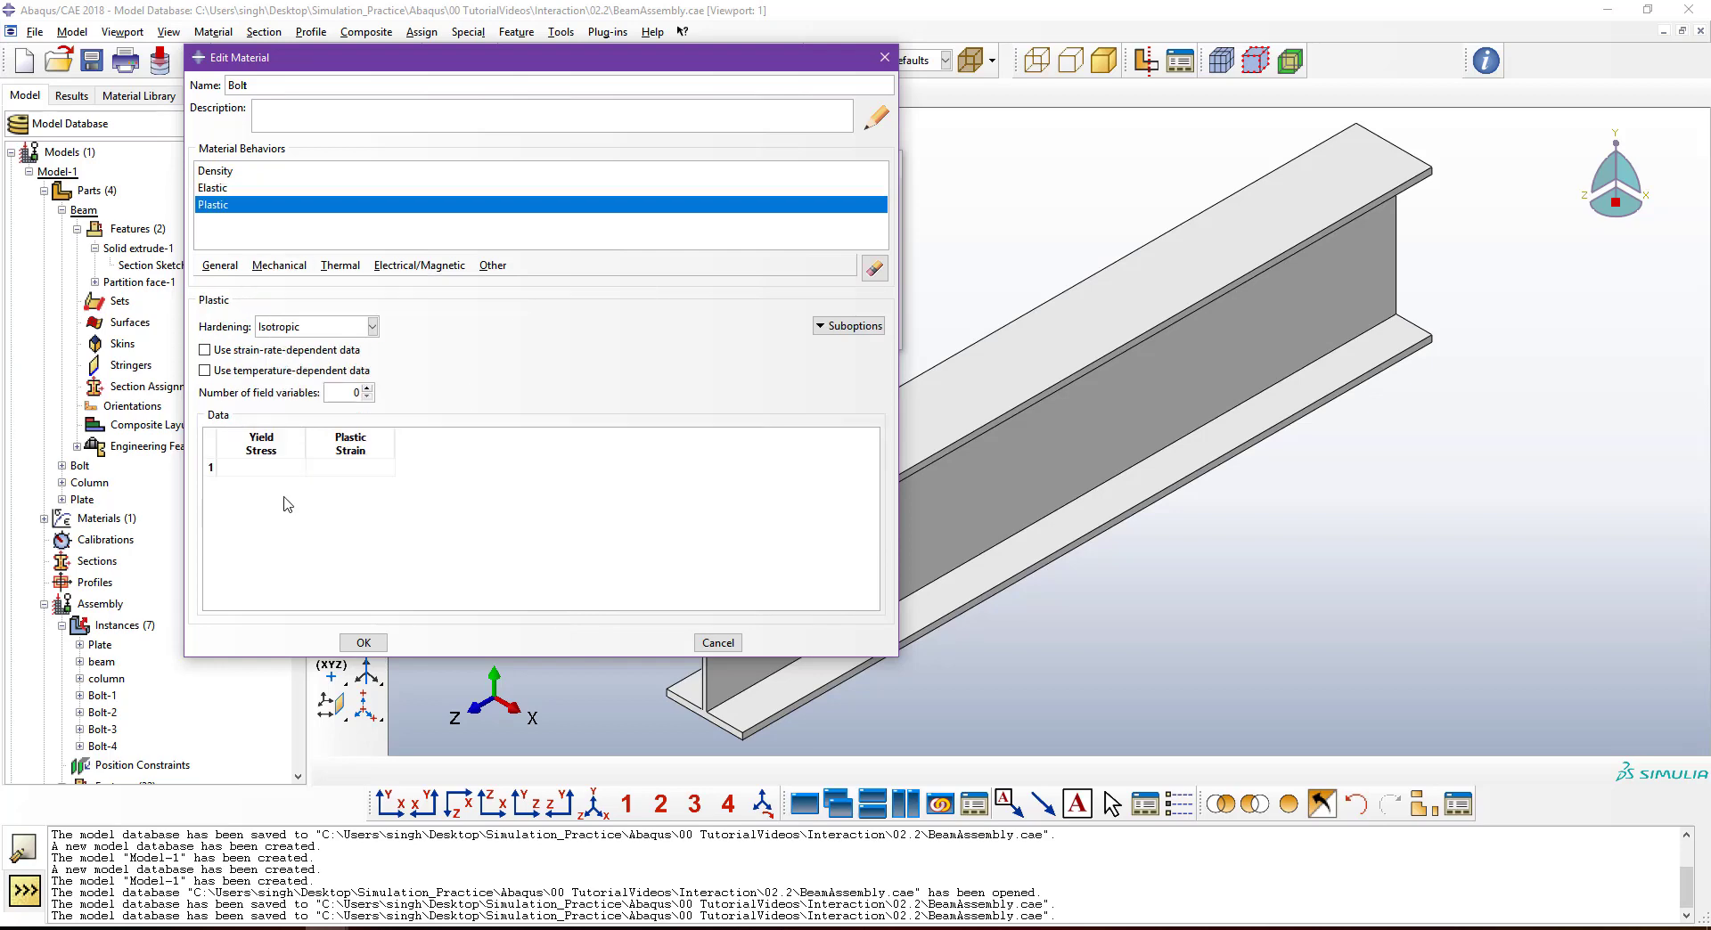
{"action": "left_click", "coordinate": [273, 473]}
{"action": "type", "text": "640"}
{"action": "left_click", "coordinate": [363, 643]}
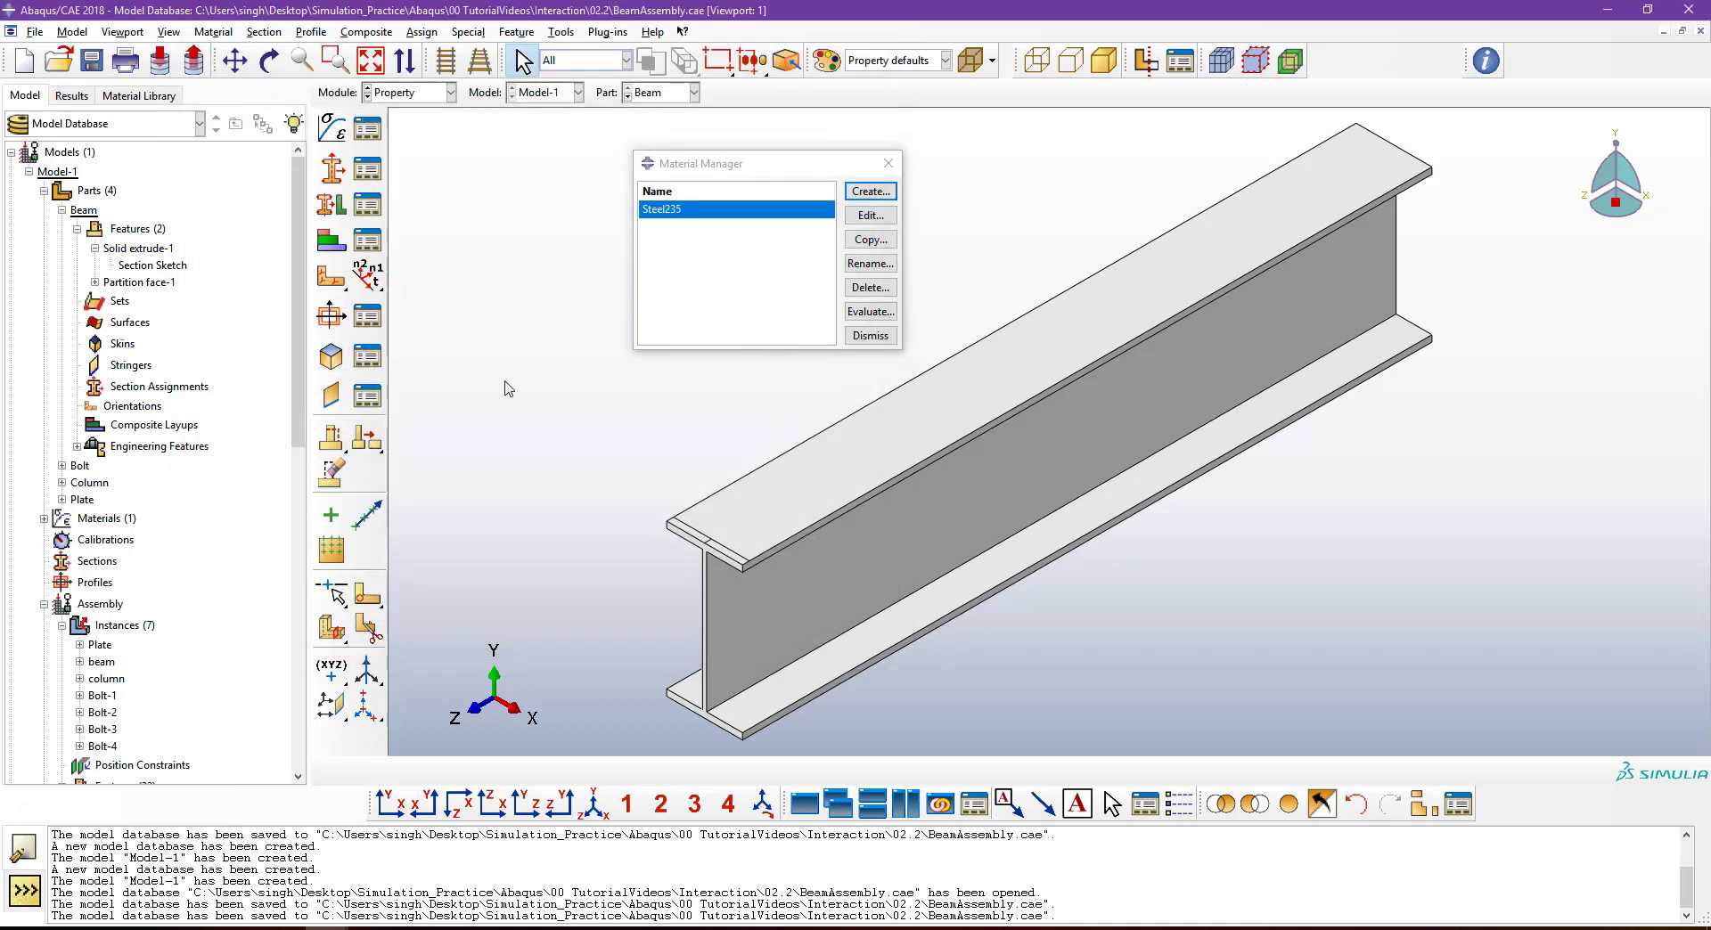
Create a solid, homogeneous section named Steel235 that uses the Steel235 material.
{"action": "left_click_drag", "start_coordinate": [685, 174], "coordinate": [673, 169]}
{"action": "left_click", "coordinate": [367, 169]}
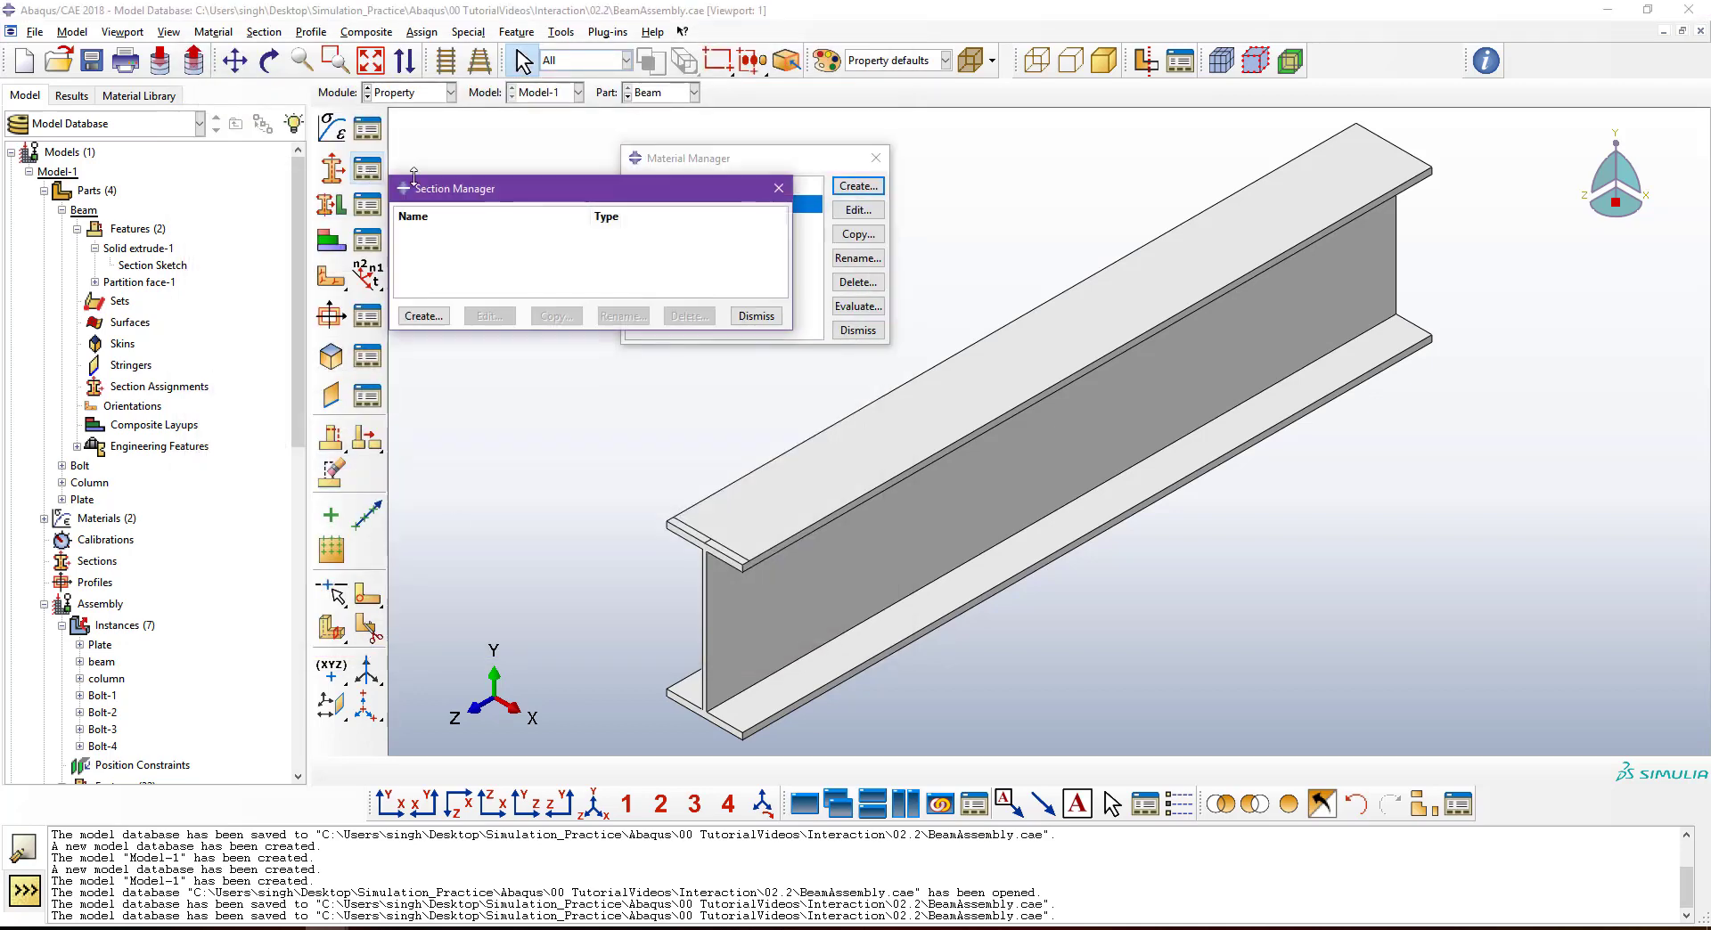
{"action": "left_click", "coordinate": [424, 315]}
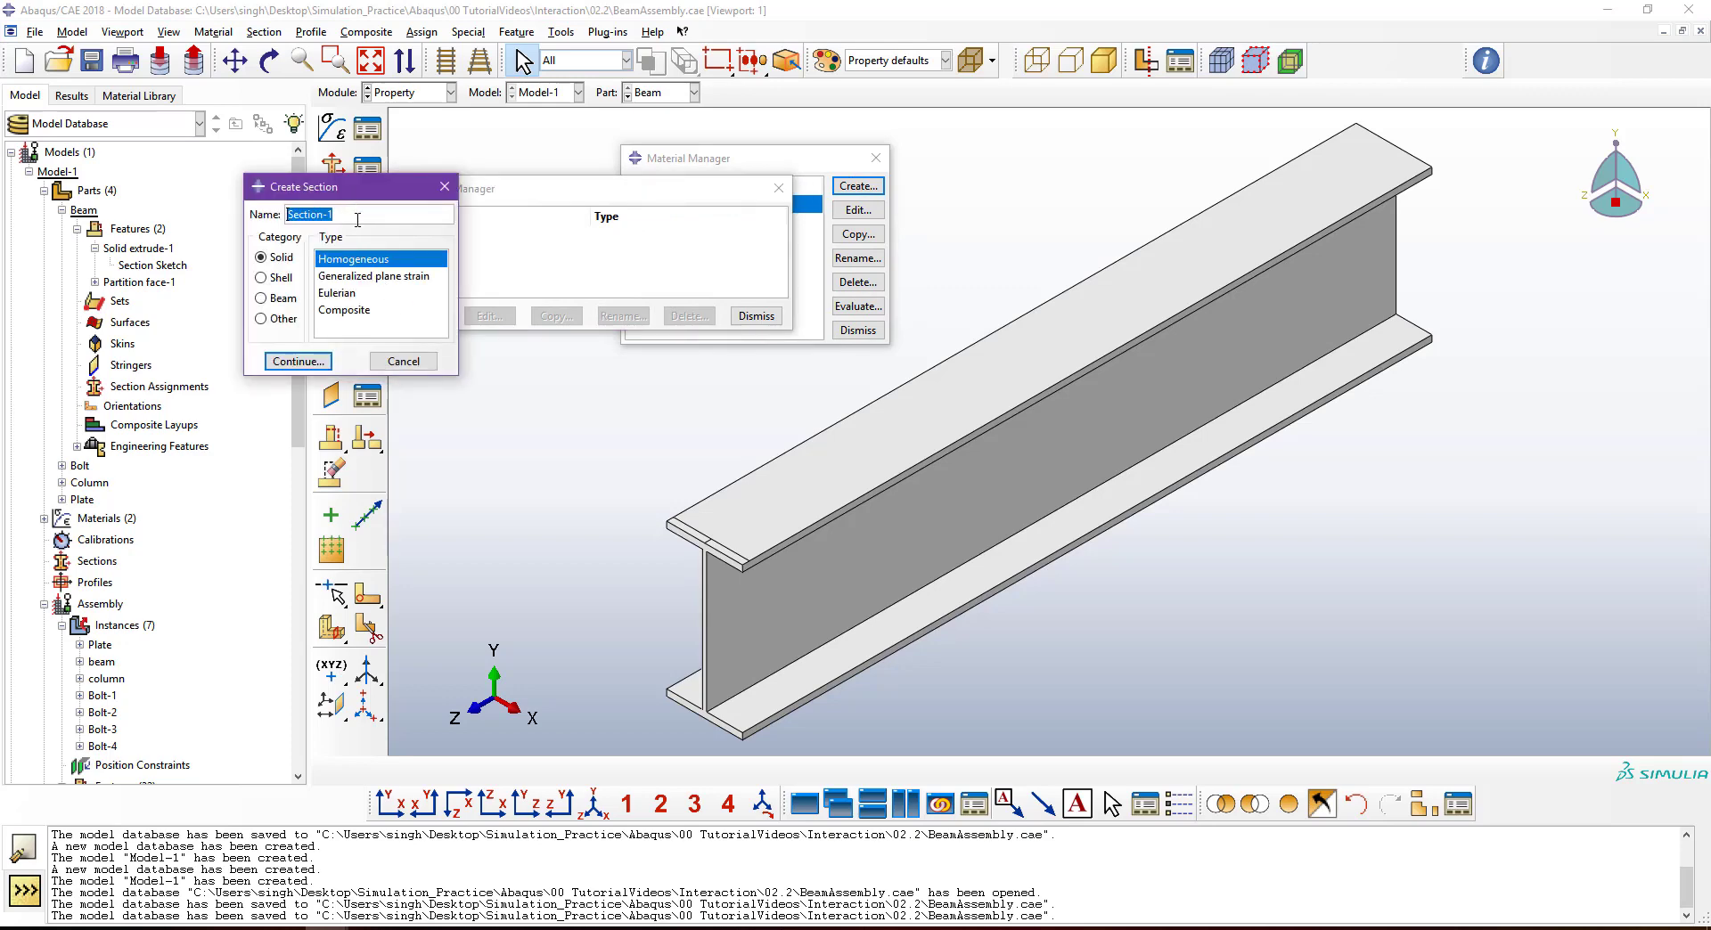
{"action": "type", "text": "Steel235"}
{"action": "left_click", "coordinate": [312, 361]}
{"action": "left_click", "coordinate": [403, 314]}
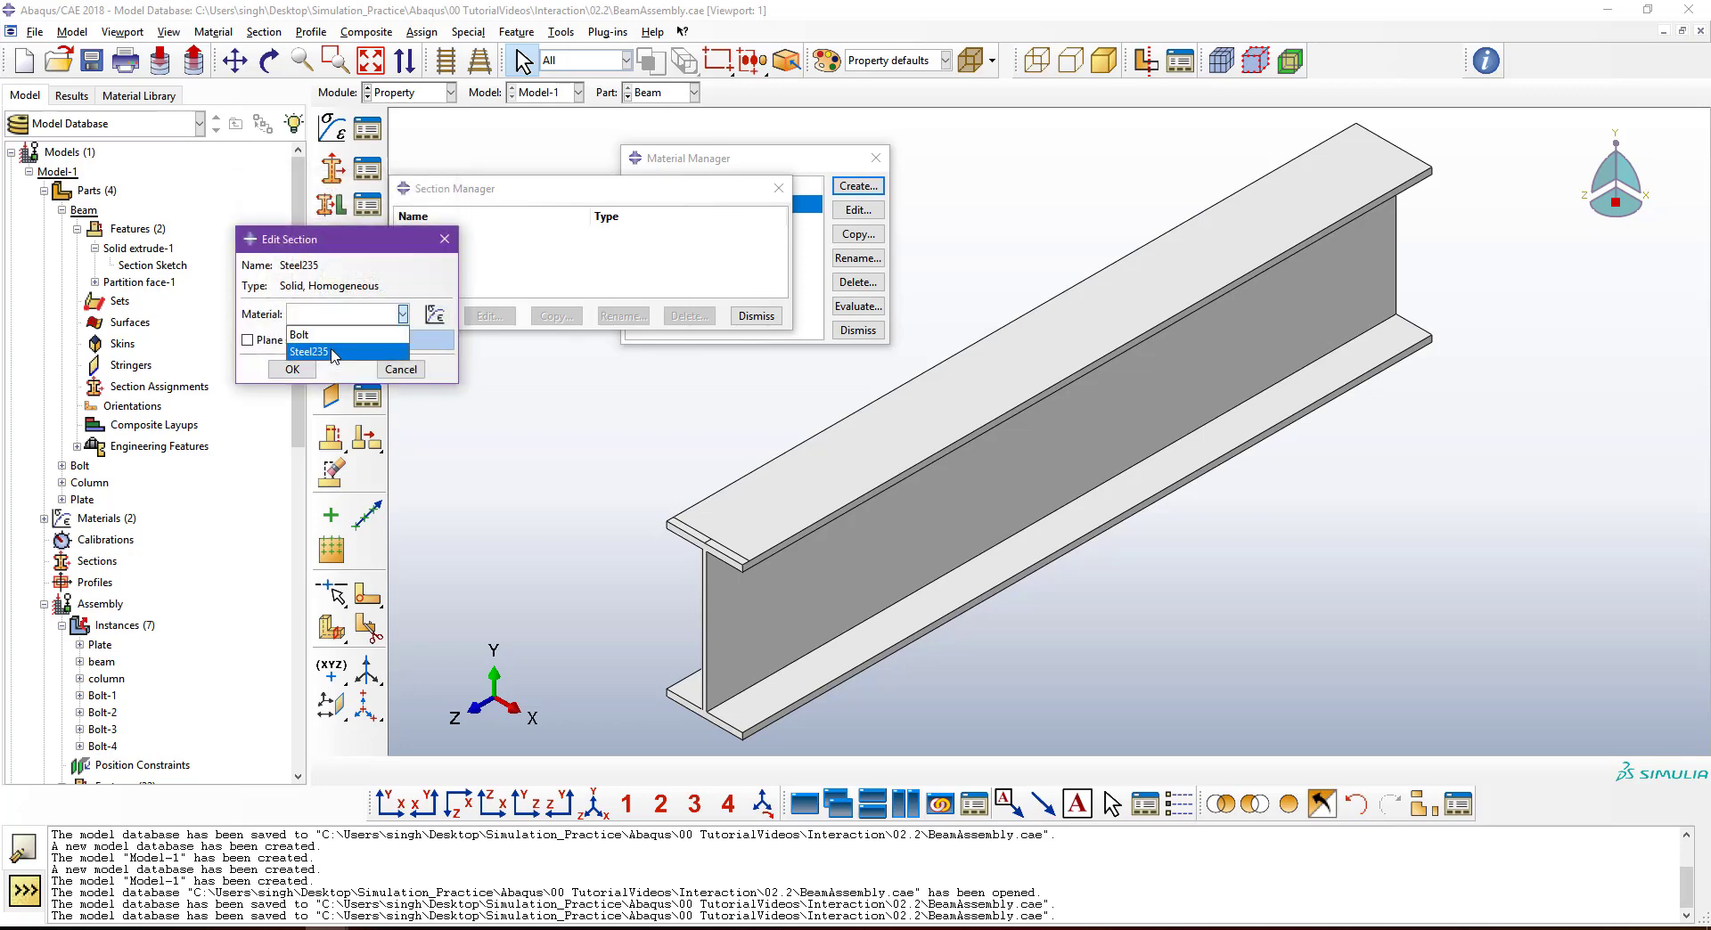
{"action": "left_click", "coordinate": [337, 353]}
{"action": "left_click", "coordinate": [294, 370]}
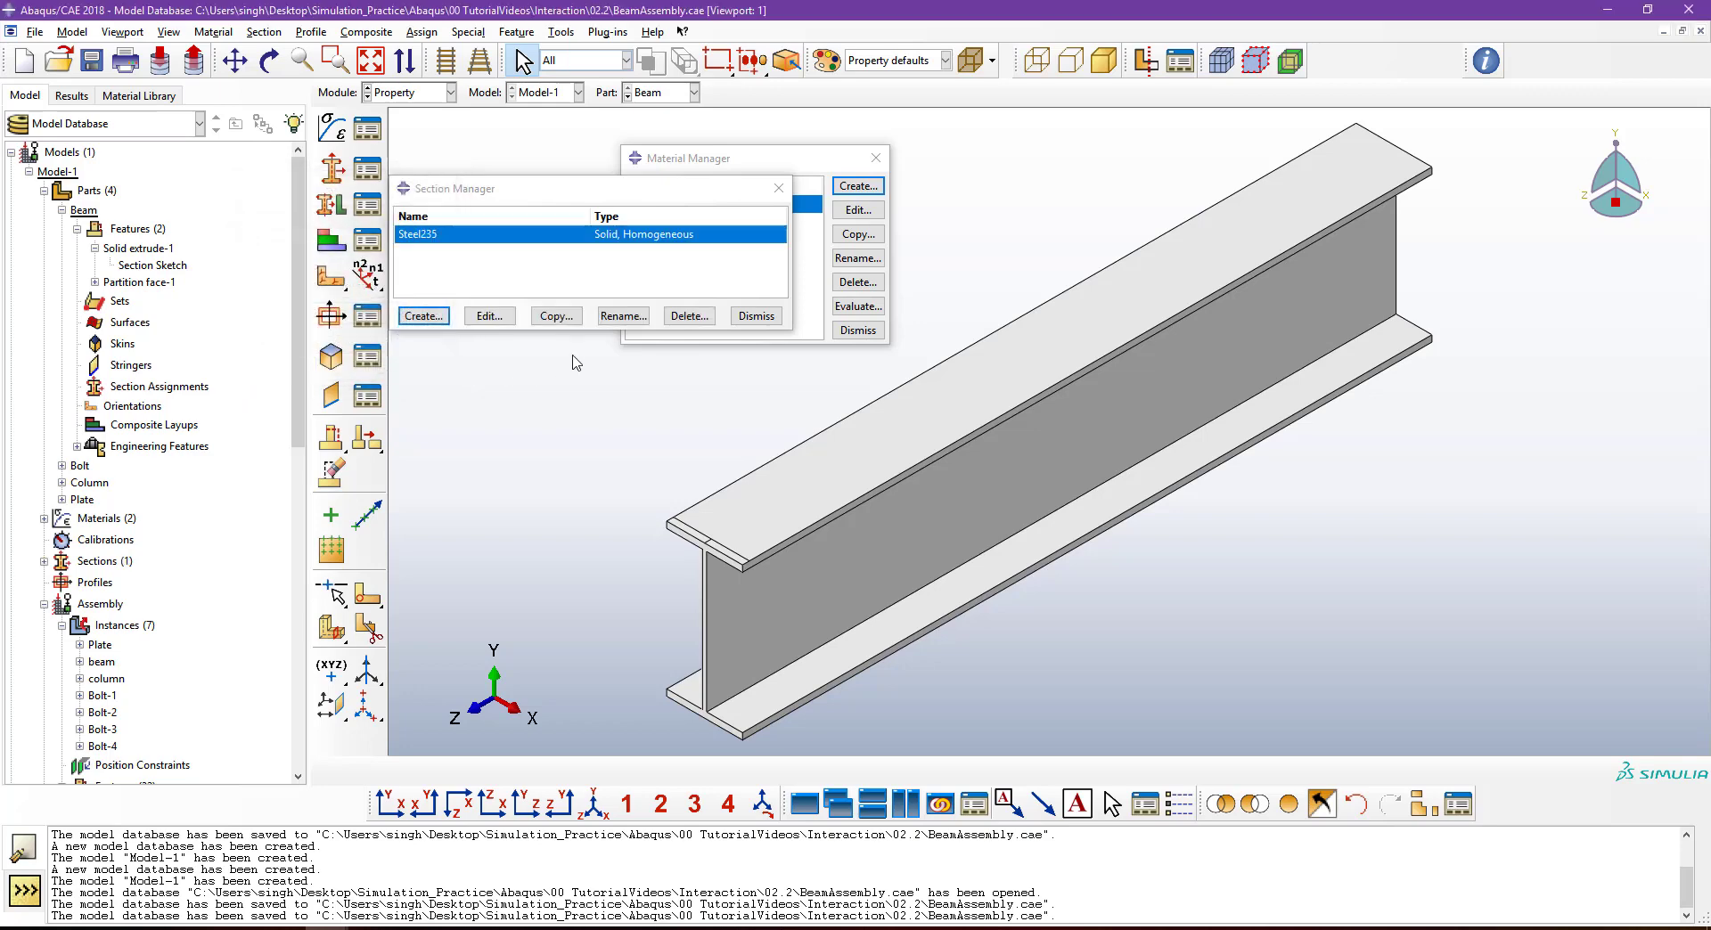
Create a solid, homogeneous section named Bolt that uses the Bolt material.
{"action": "left_click", "coordinate": [424, 316]}
{"action": "type", "text": "Bolt"}
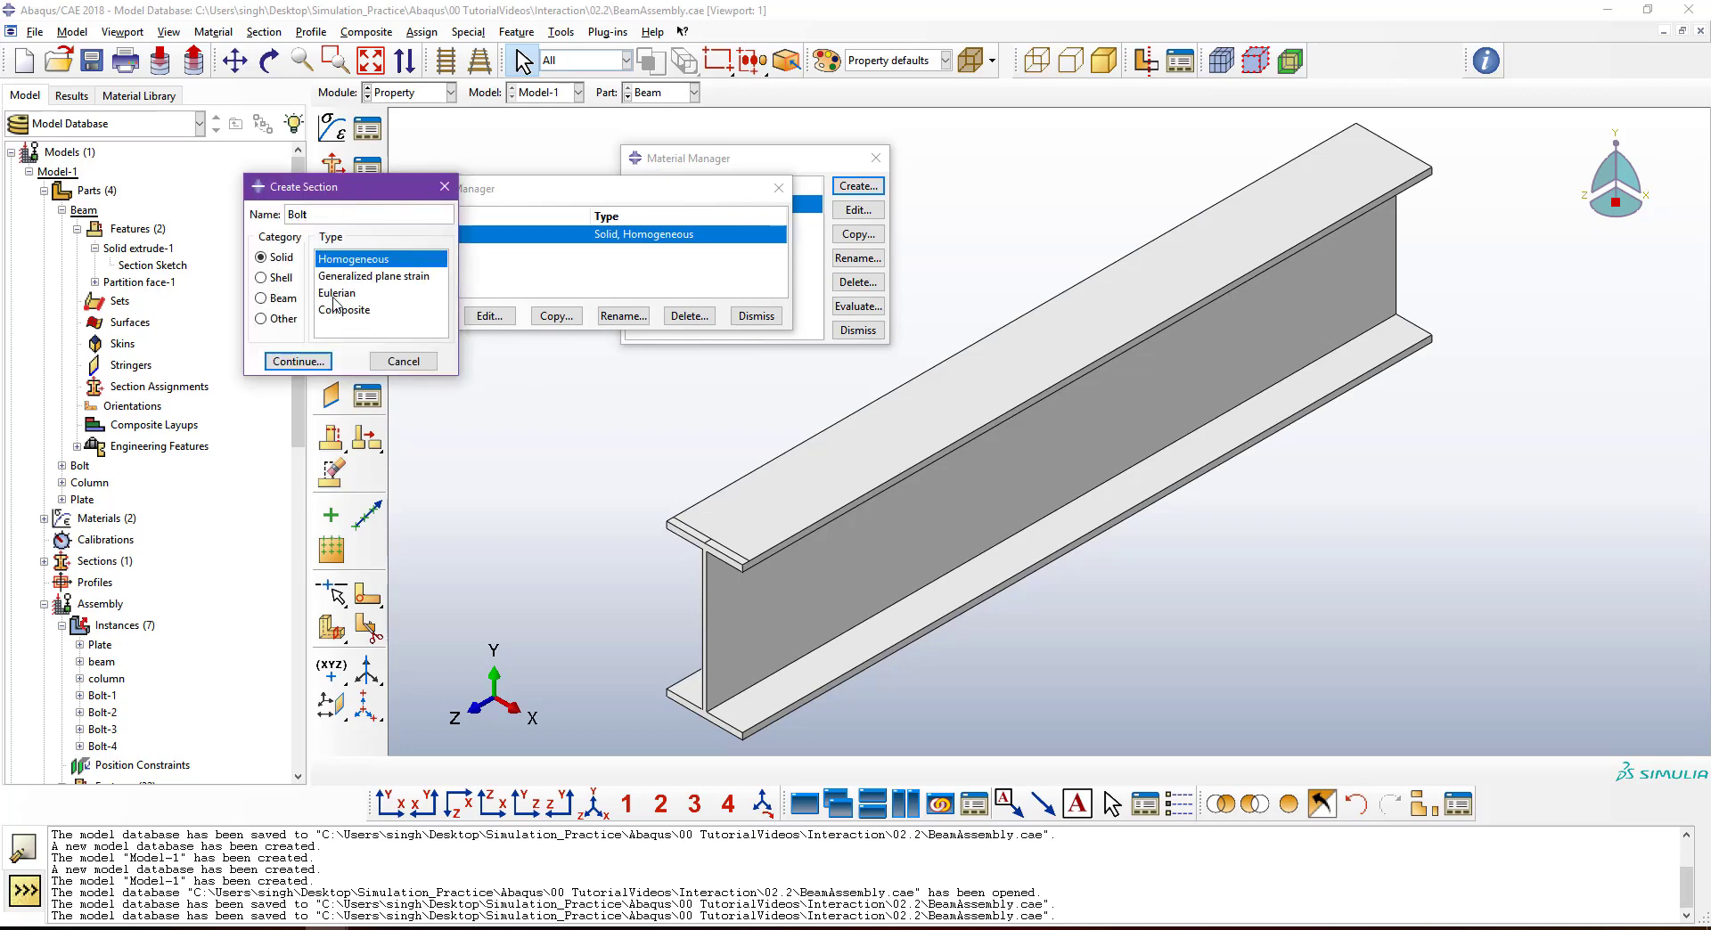
{"action": "left_click", "coordinate": [298, 361]}
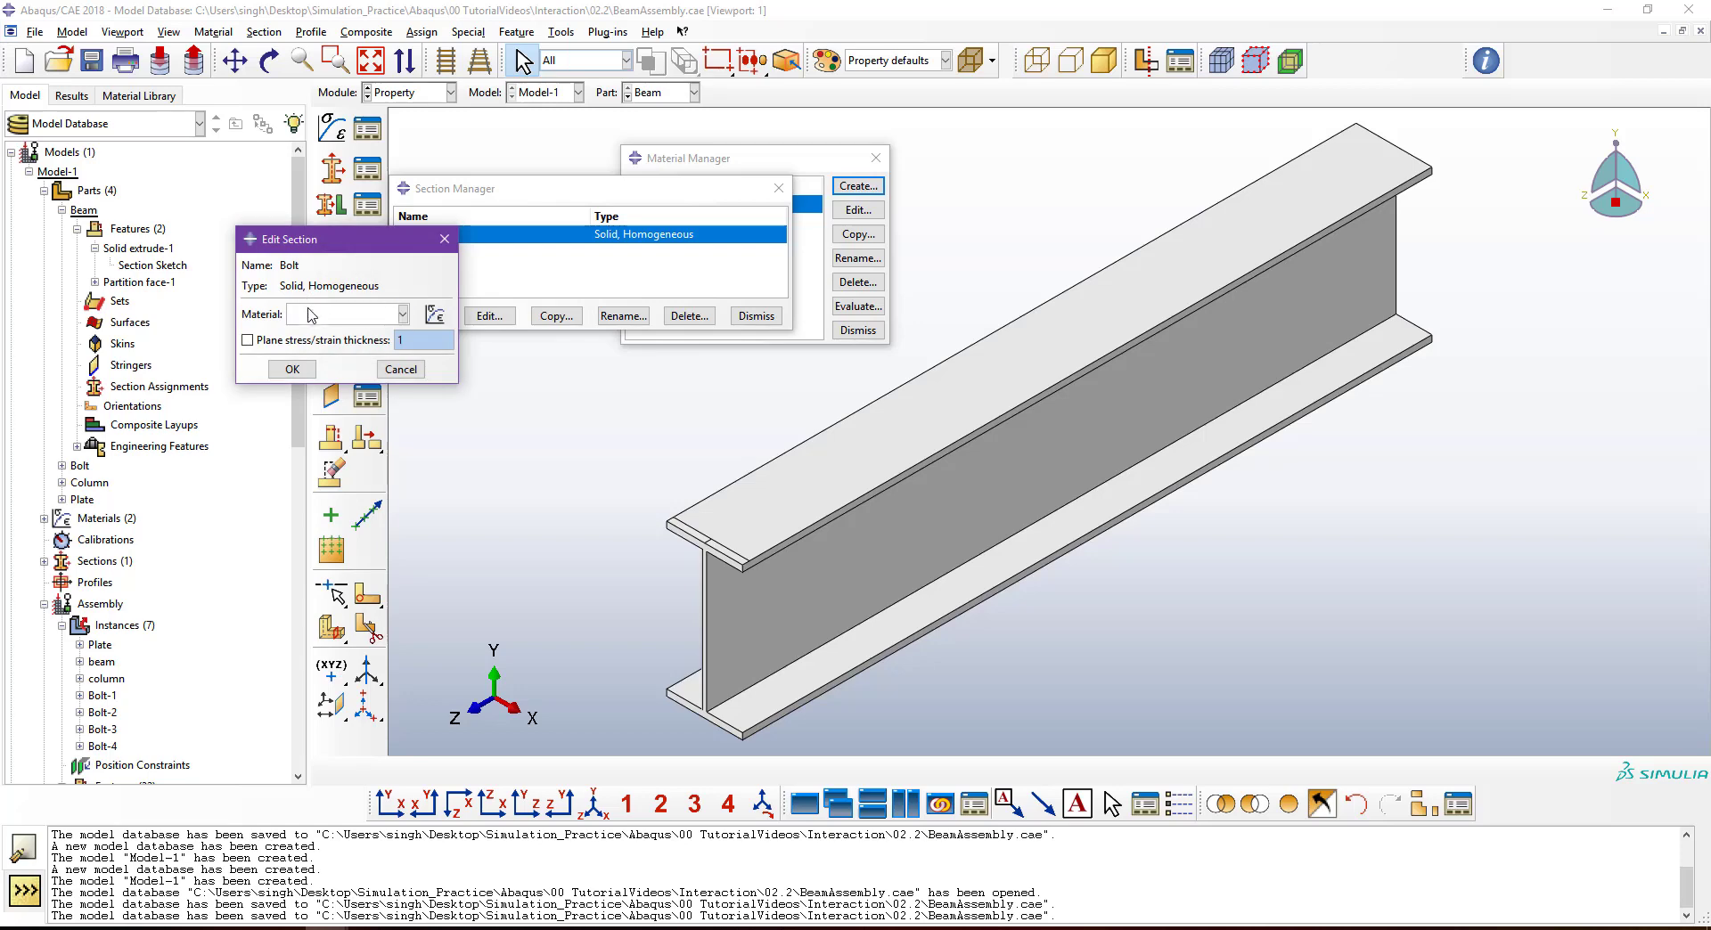
{"action": "left_click", "coordinate": [311, 316]}
{"action": "left_click", "coordinate": [307, 330]}
{"action": "left_click", "coordinate": [292, 369]}
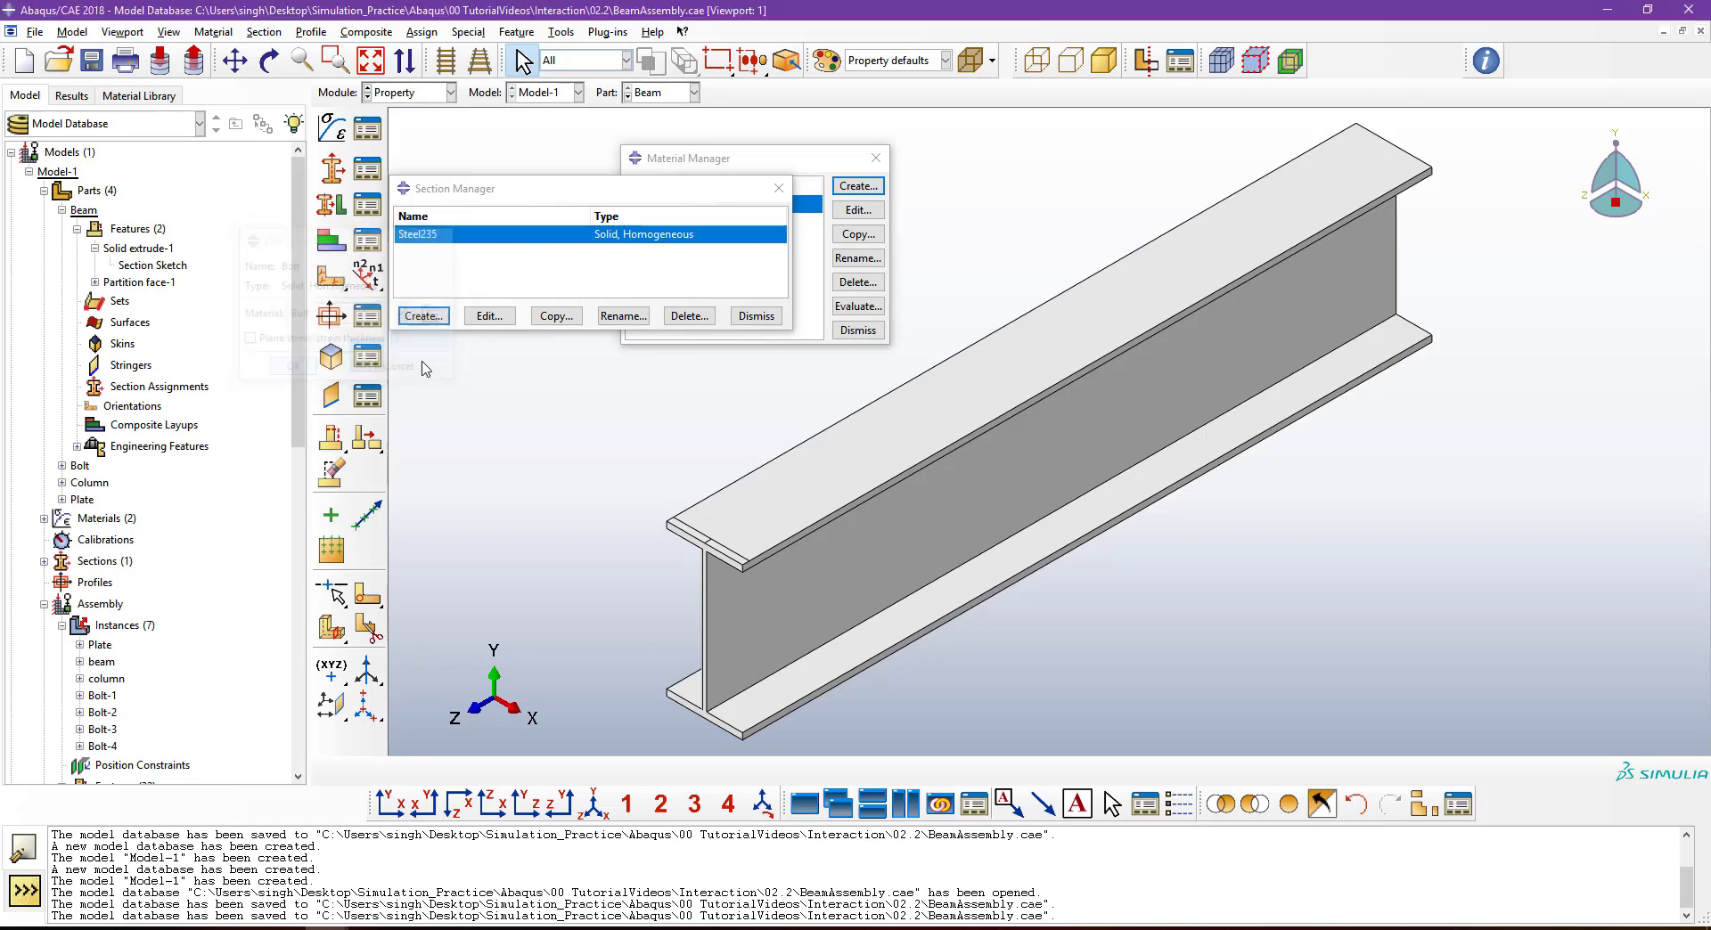
{"action": "left_click_drag", "start_coordinate": [766, 167], "coordinate": [929, 132]}
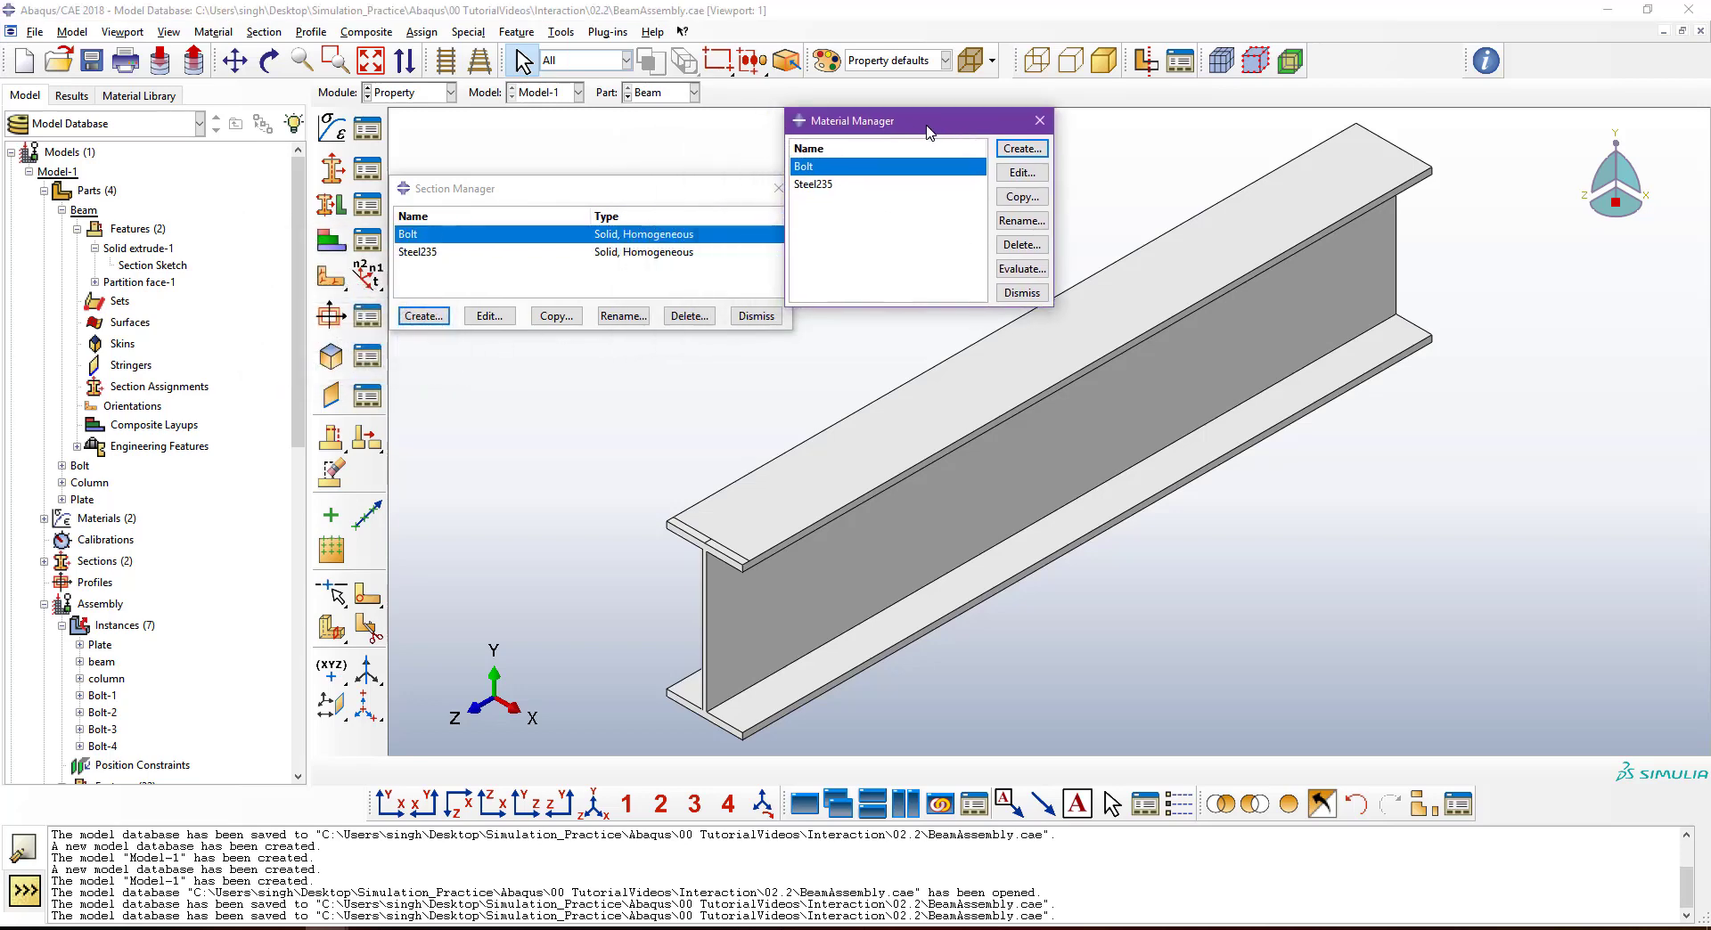
Assign the Steel235 section to the entire Beam part without creating a set.
{"action": "left_click", "coordinate": [368, 210]}
{"action": "left_click_drag", "start_coordinate": [820, 223], "coordinate": [580, 194]}
{"action": "scroll", "coordinate": [855, 438], "scroll_direction": "down", "scroll_amount": 5}
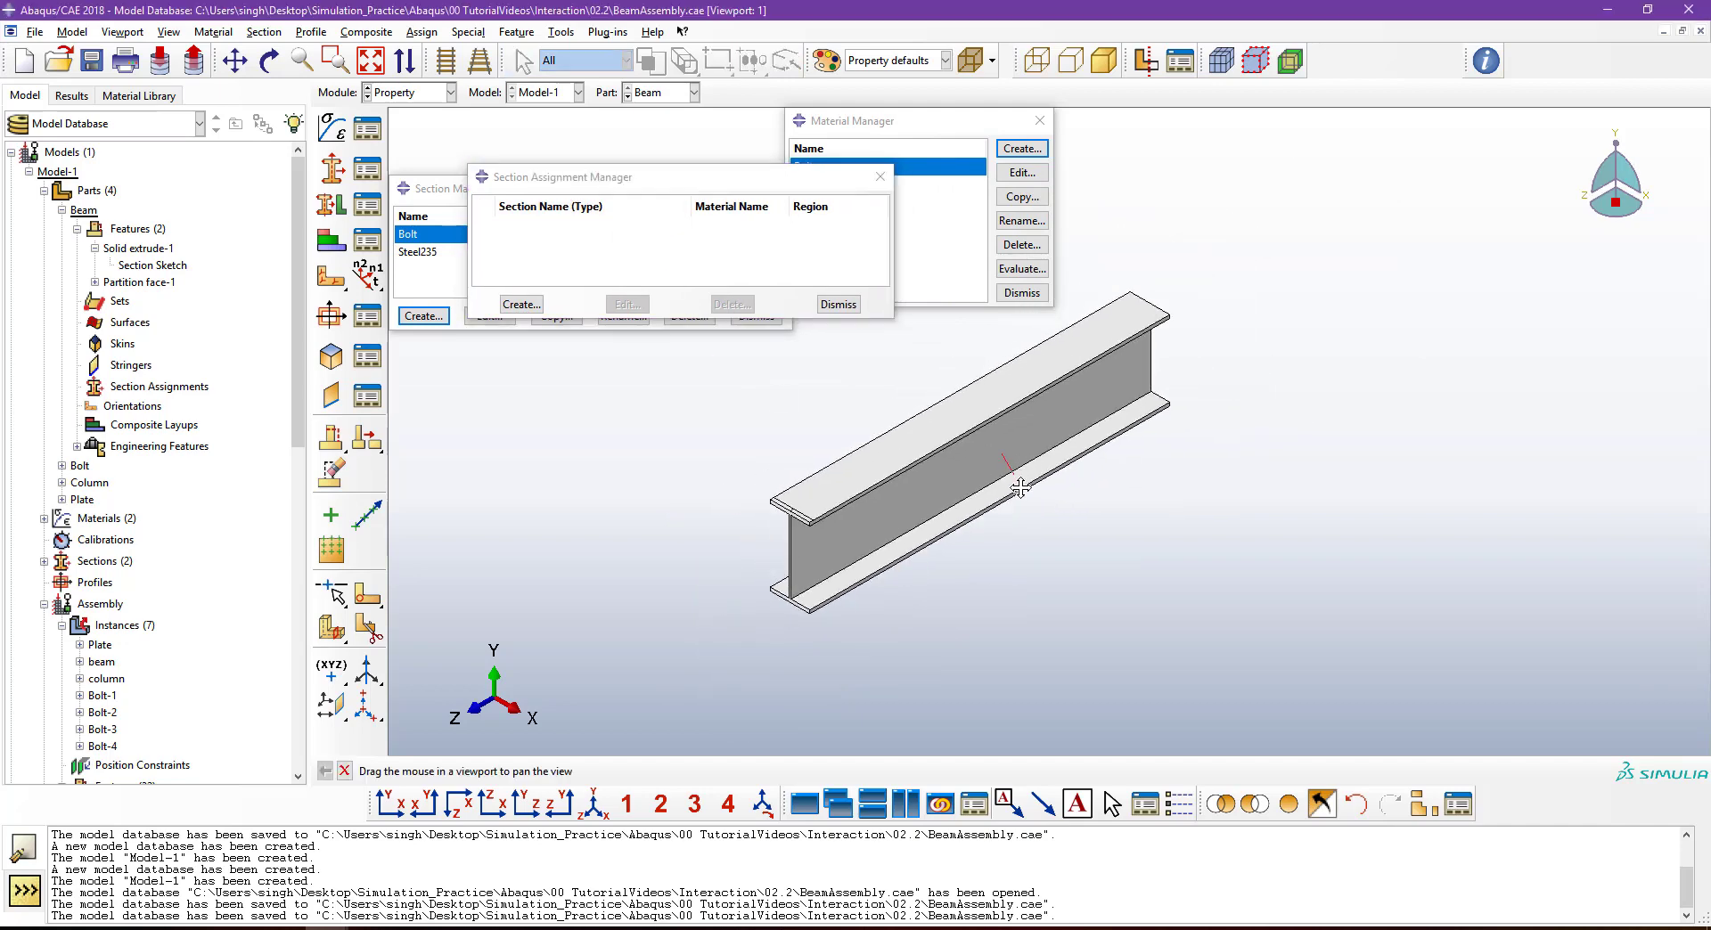
{"action": "left_click", "coordinate": [523, 306]}
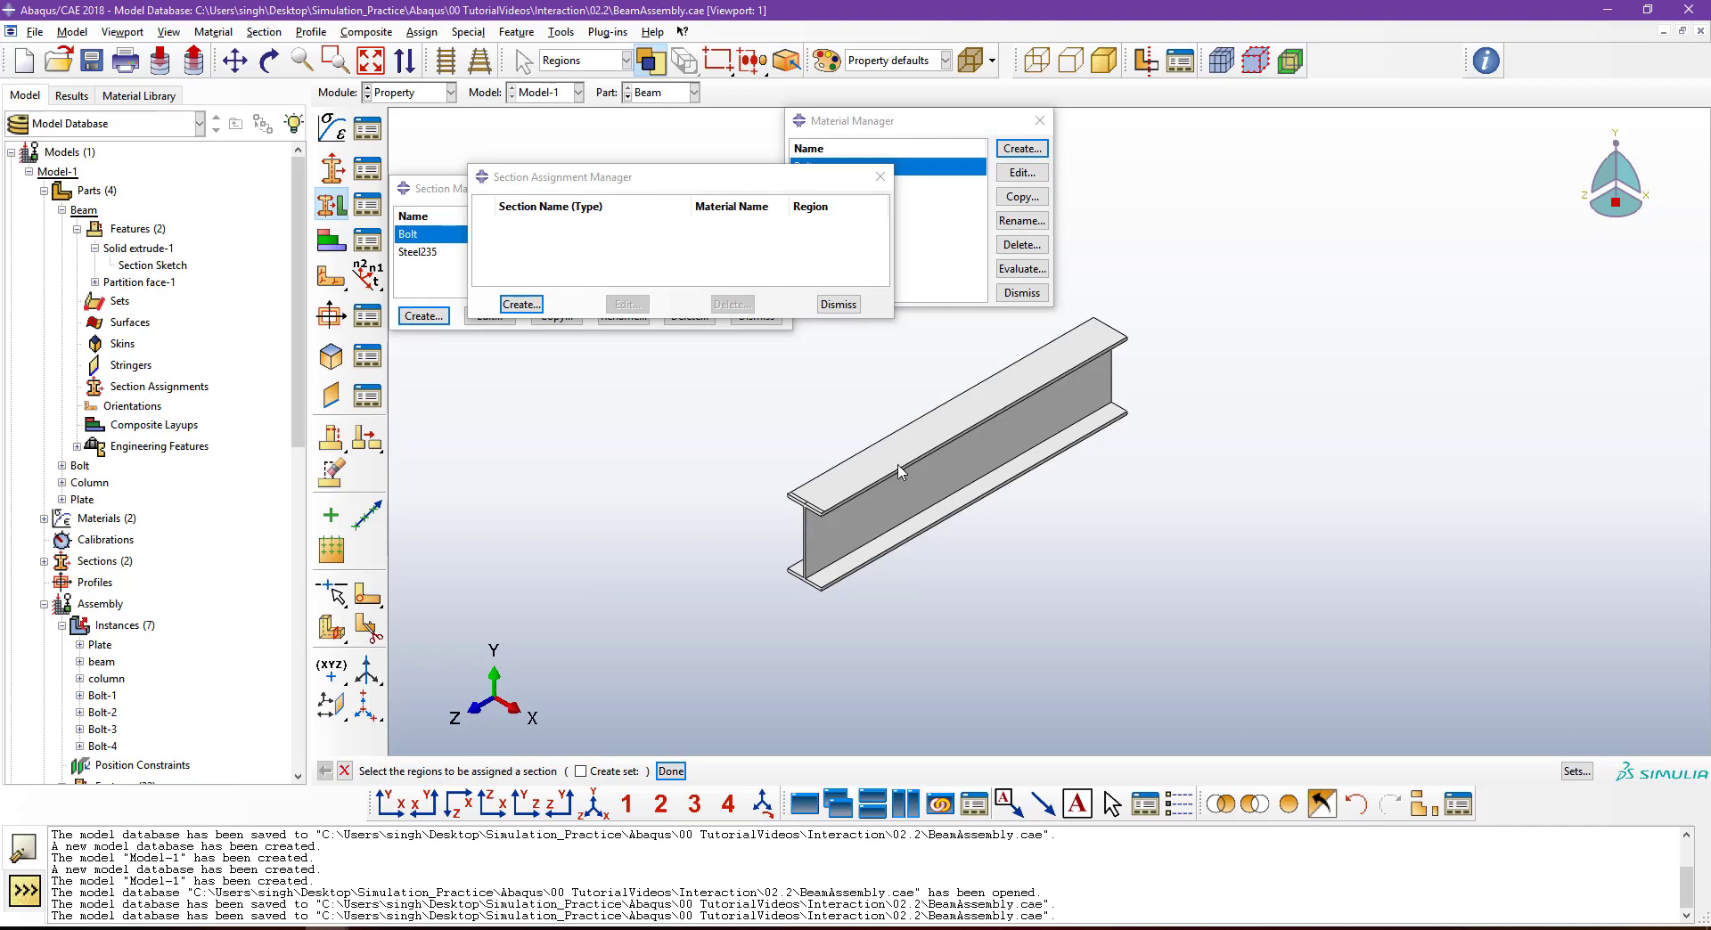
{"action": "scroll", "coordinate": [971, 481], "scroll_direction": "down", "scroll_amount": 2}
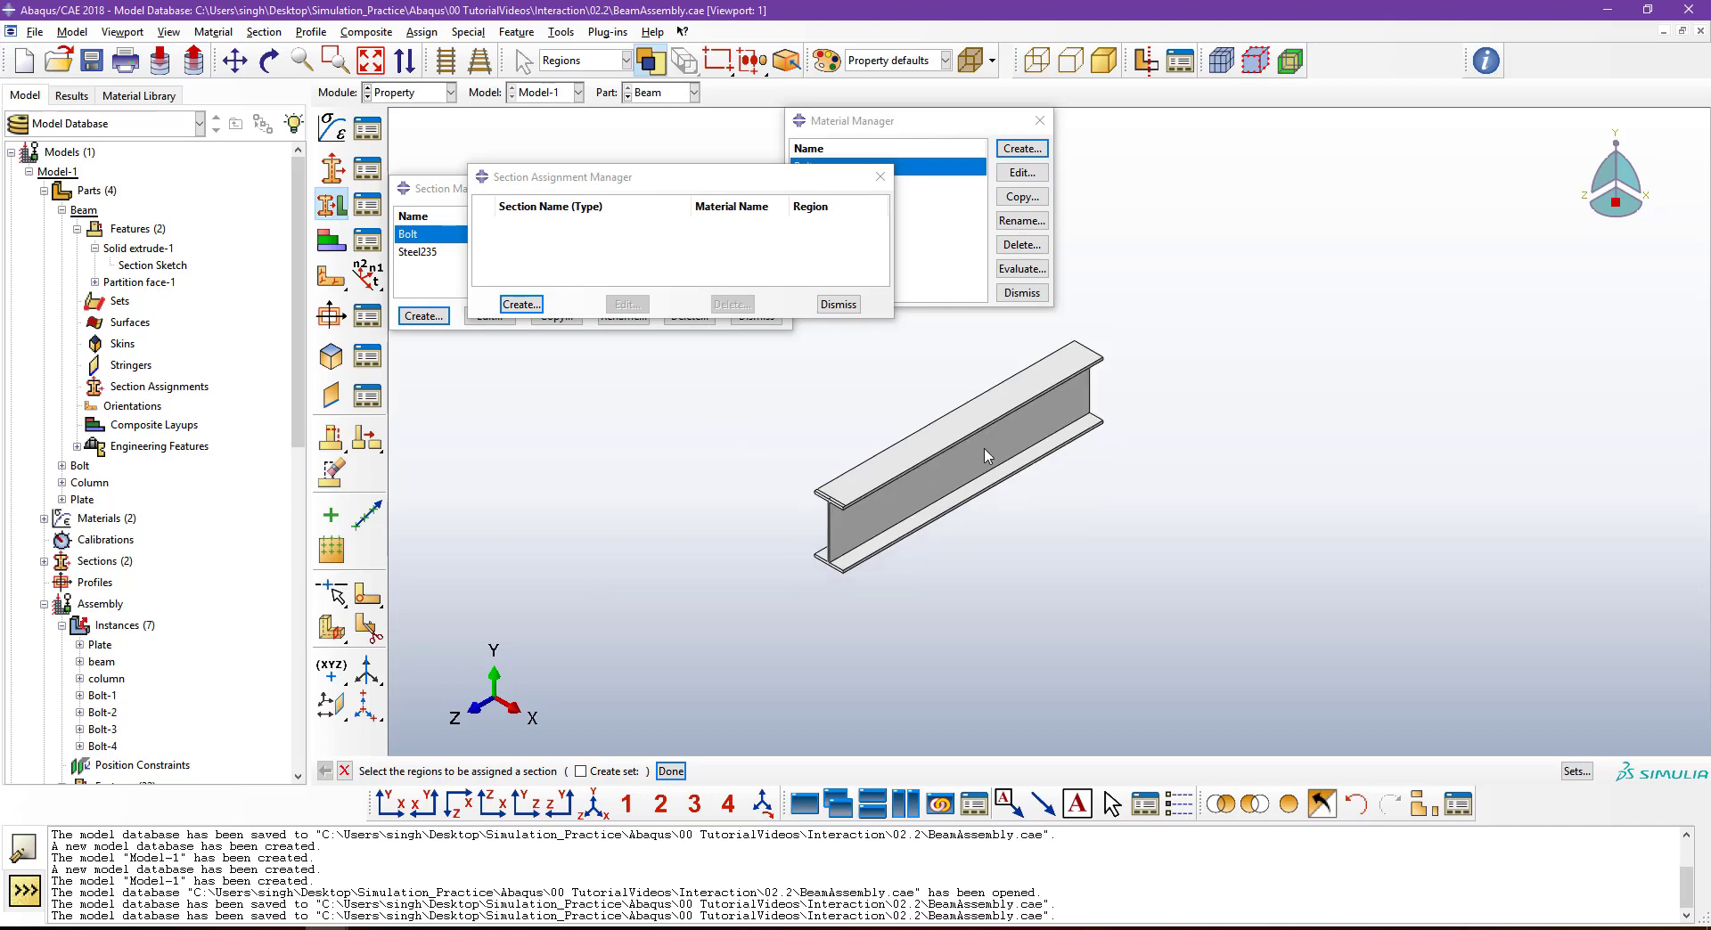
{"action": "left_click_drag", "start_coordinate": [648, 396], "coordinate": [1399, 733]}
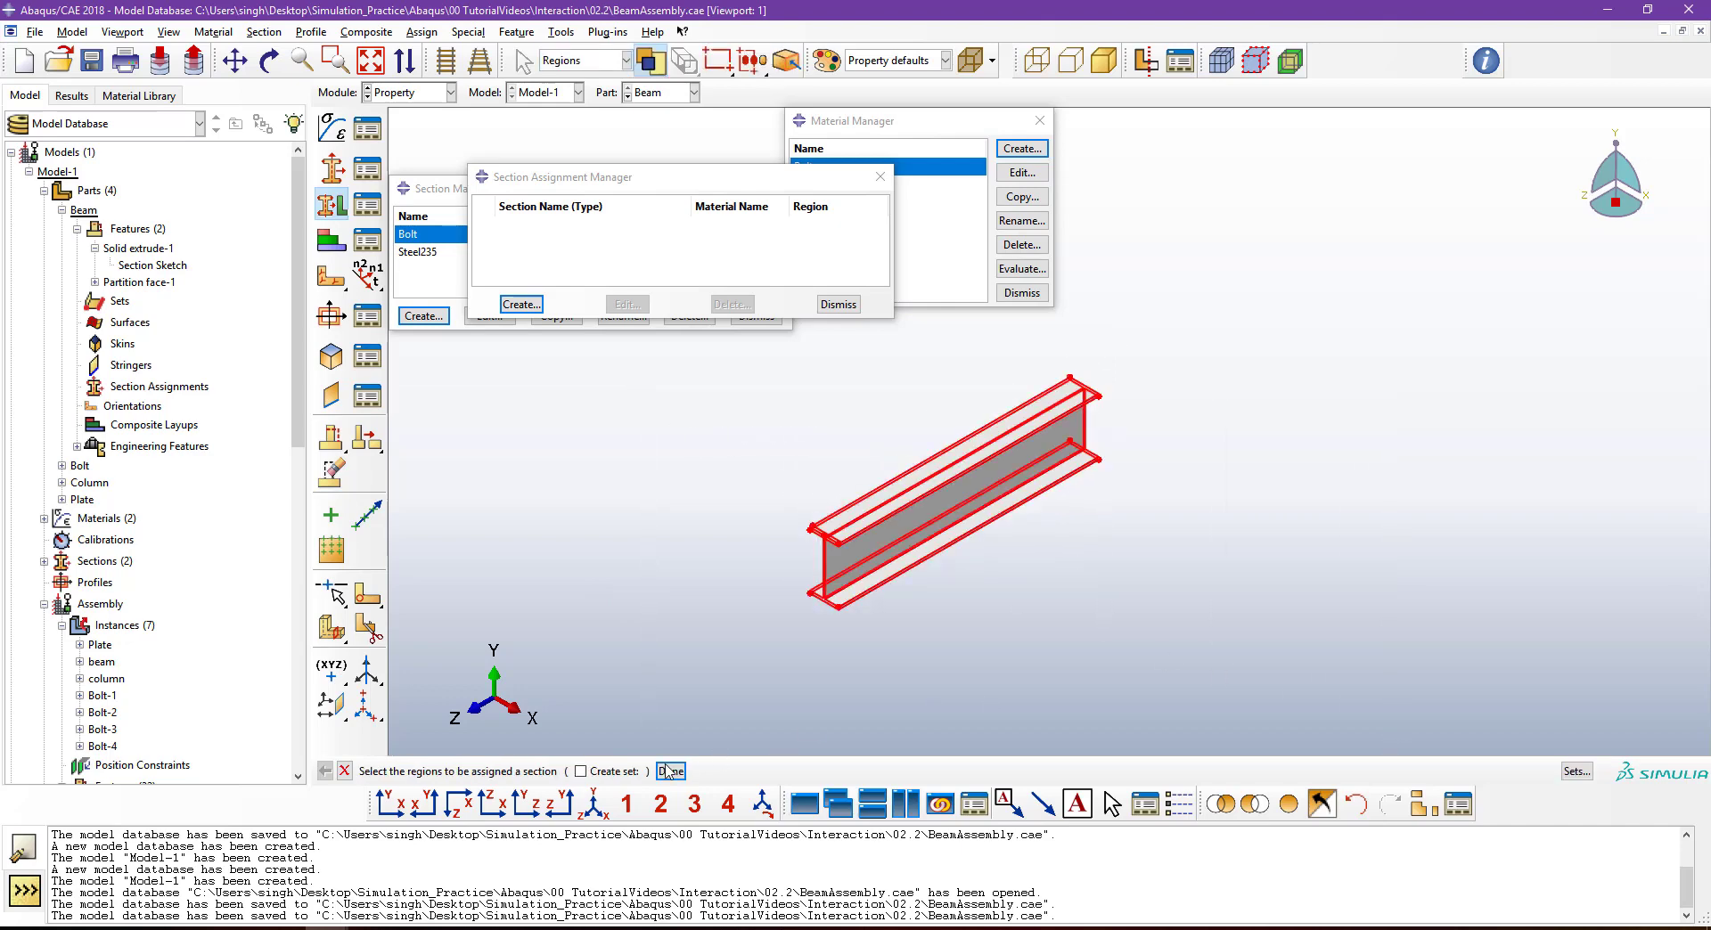
{"action": "left_click", "coordinate": [581, 772]}
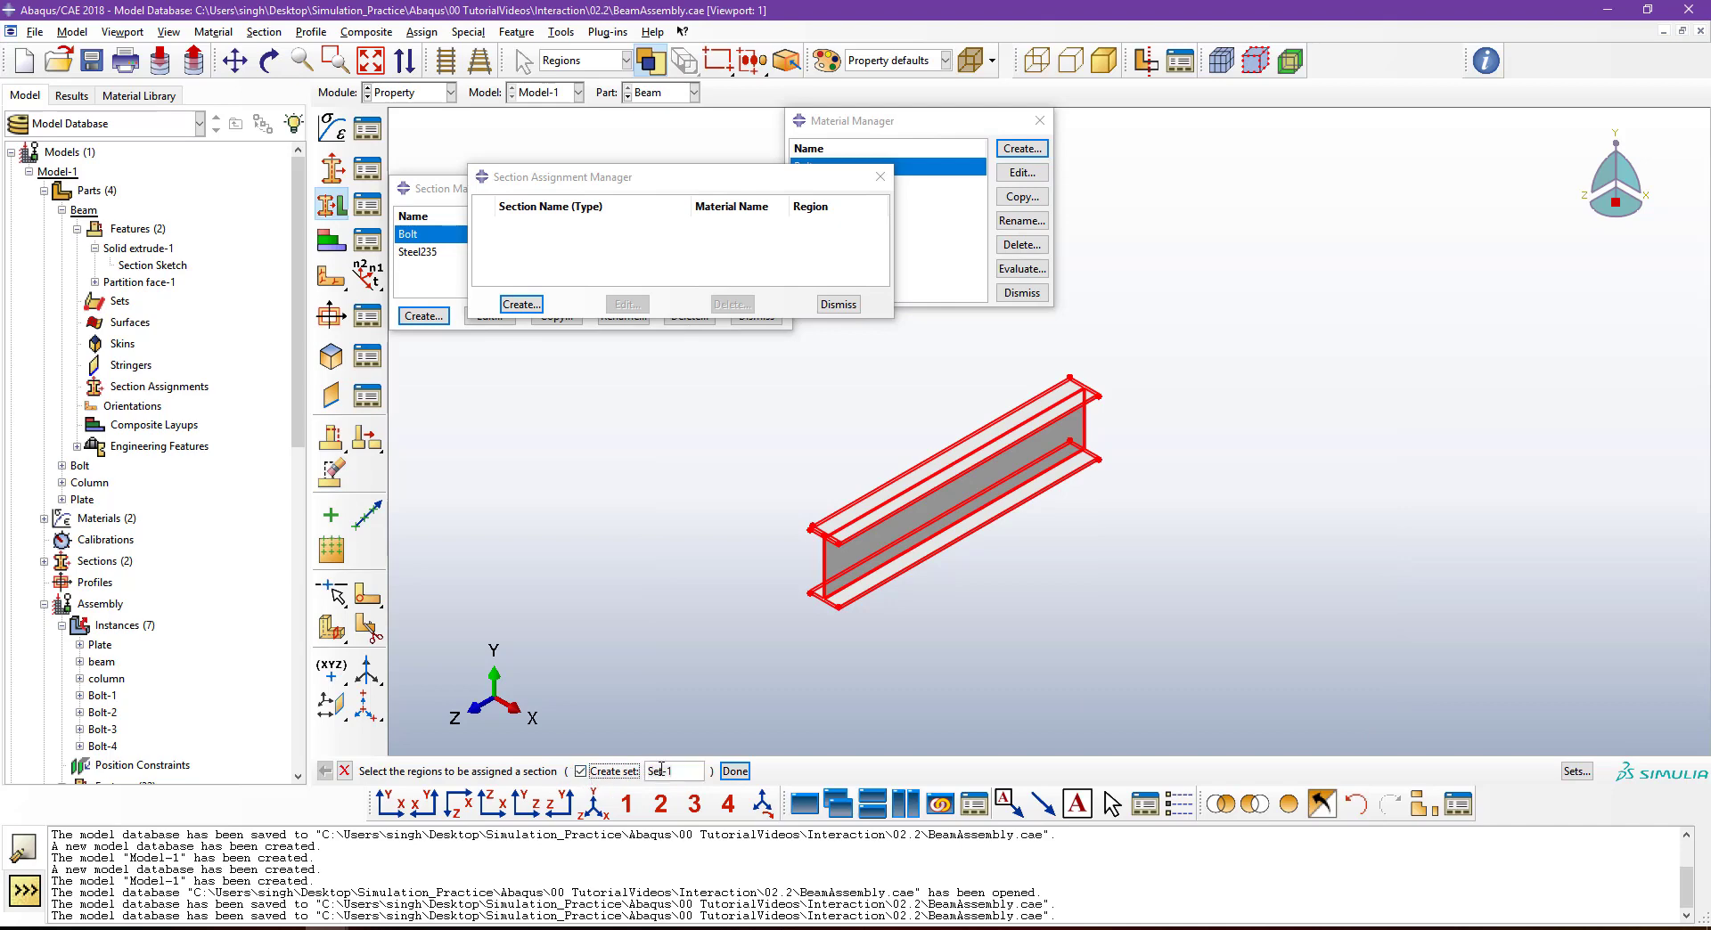
{"action": "left_click", "coordinate": [580, 772]}
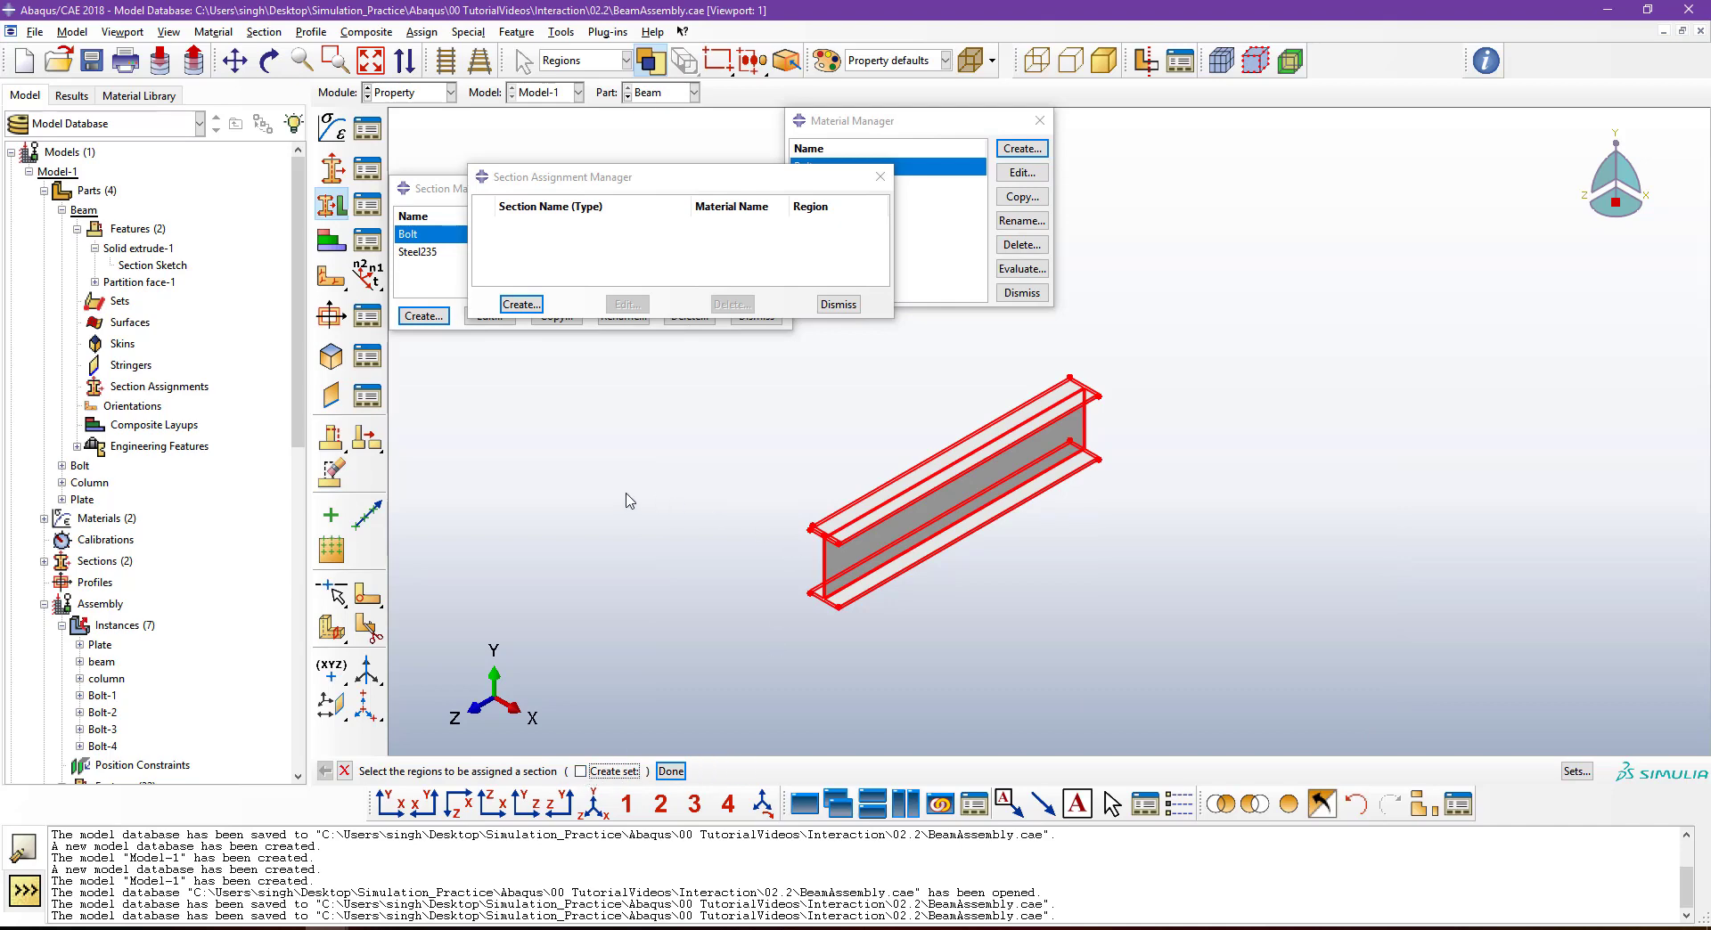
{"action": "left_click", "coordinate": [672, 772]}
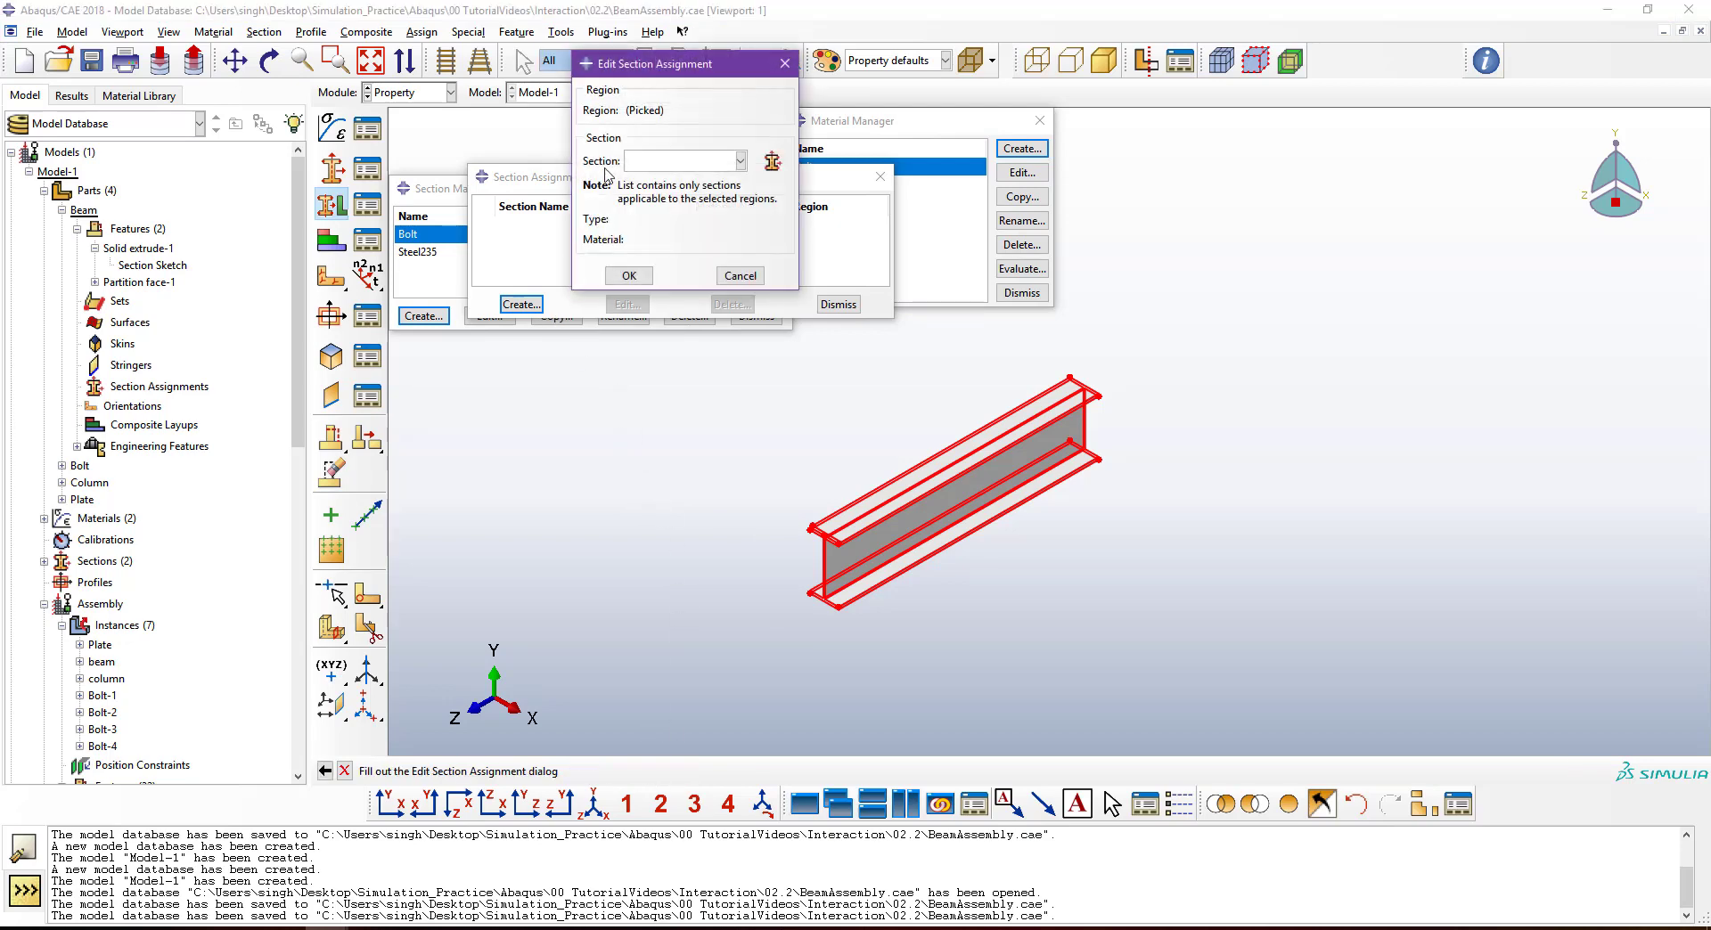
{"action": "left_click", "coordinate": [654, 161]}
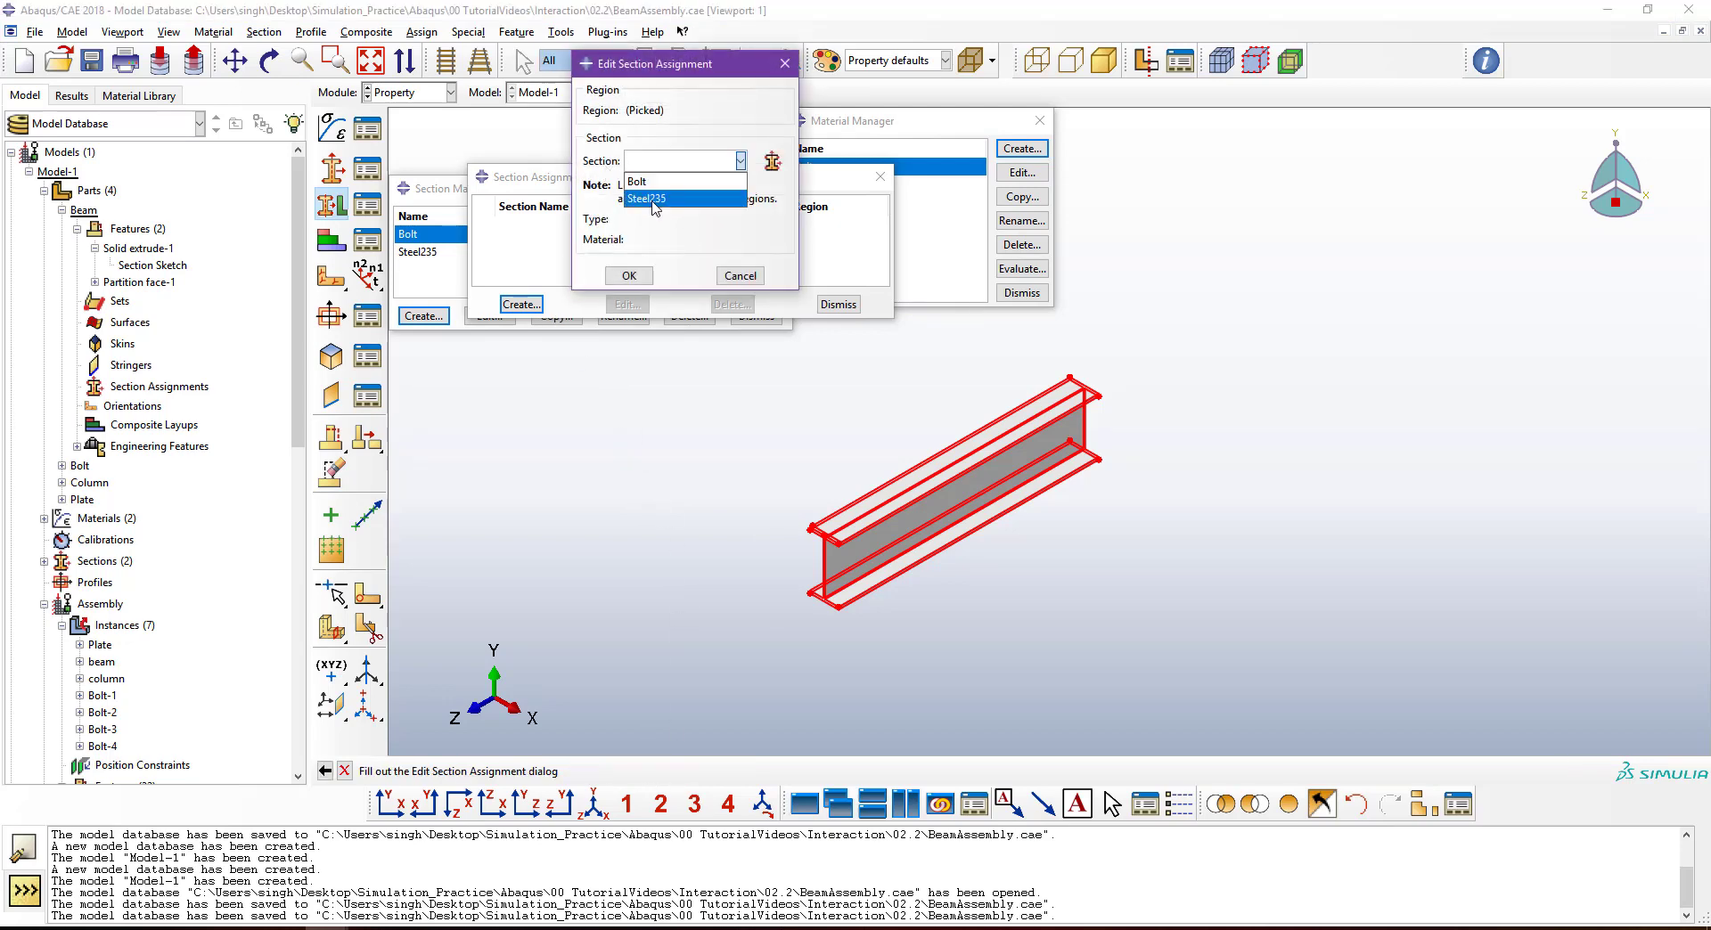
{"action": "left_click", "coordinate": [653, 200]}
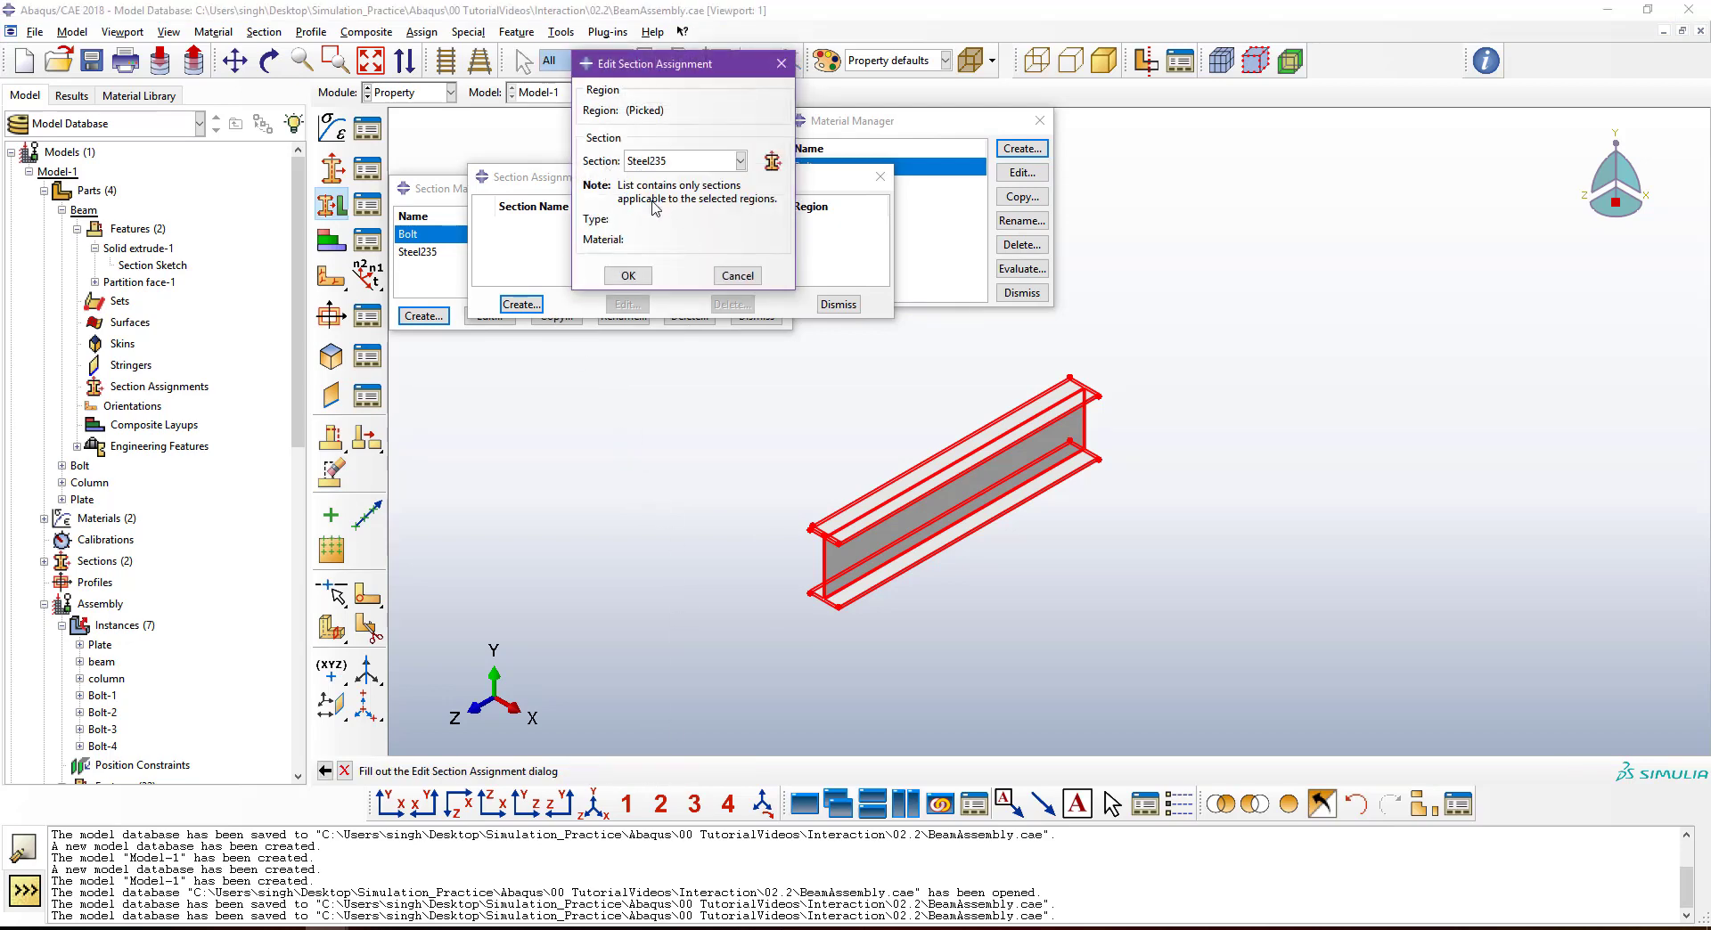
{"action": "left_click", "coordinate": [630, 276]}
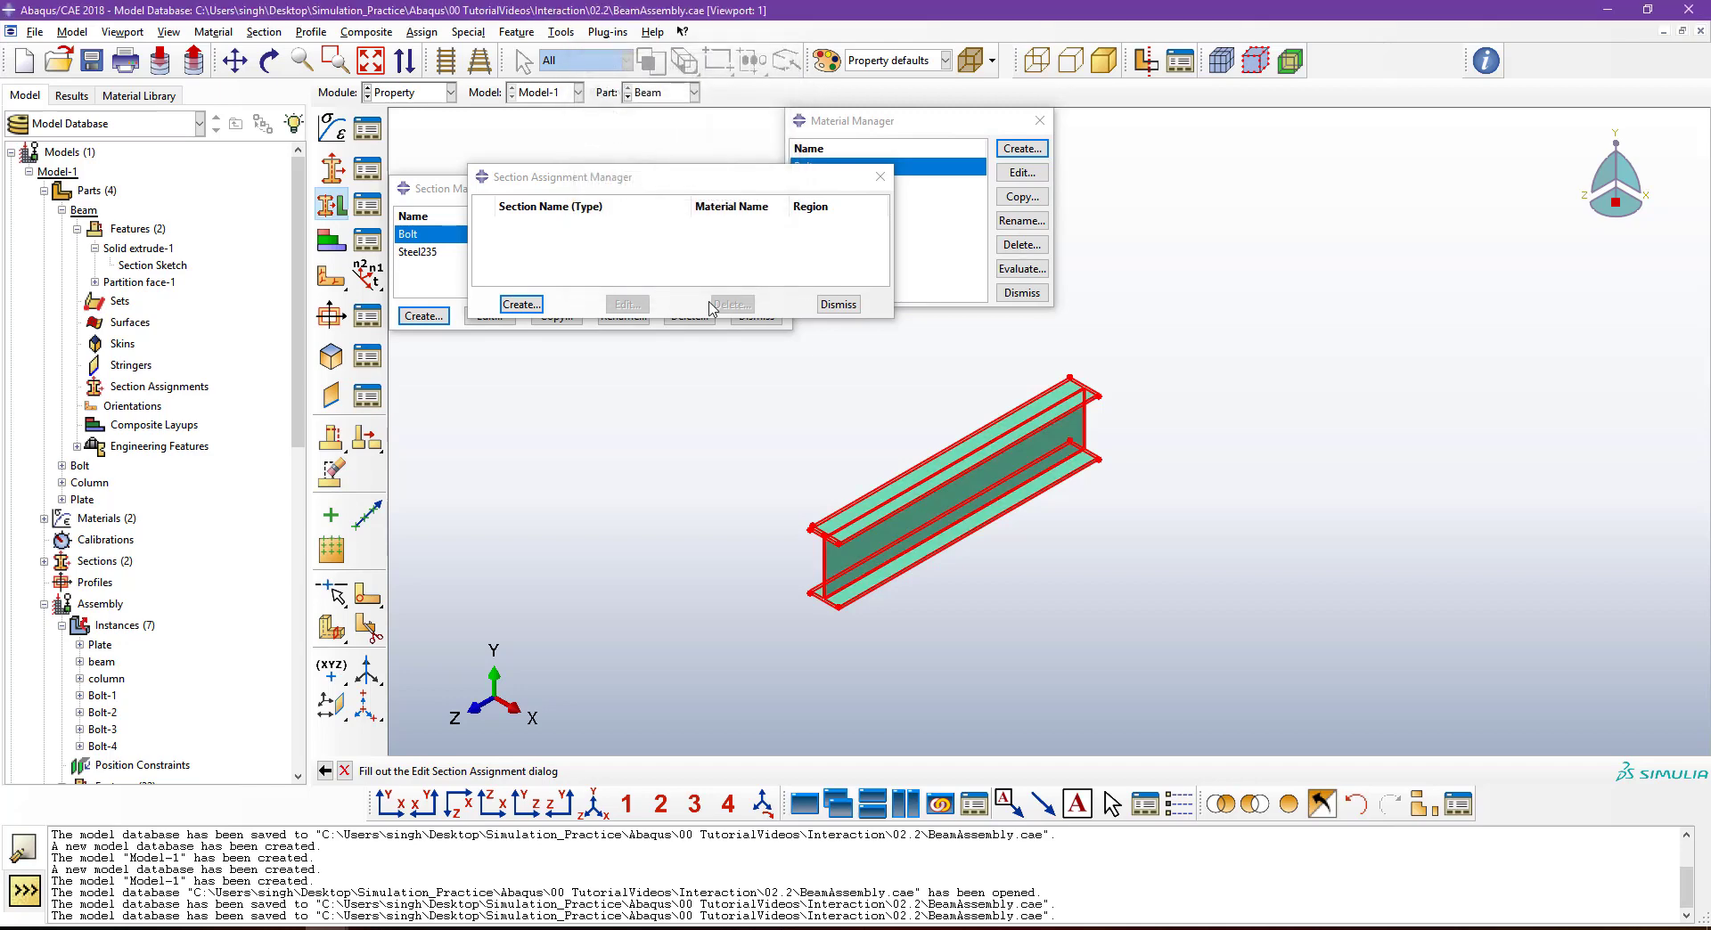
Switch to the Bolt part and assign the Bolt section to all of its regions.
{"action": "left_click", "coordinate": [653, 94]}
{"action": "left_click", "coordinate": [645, 128]}
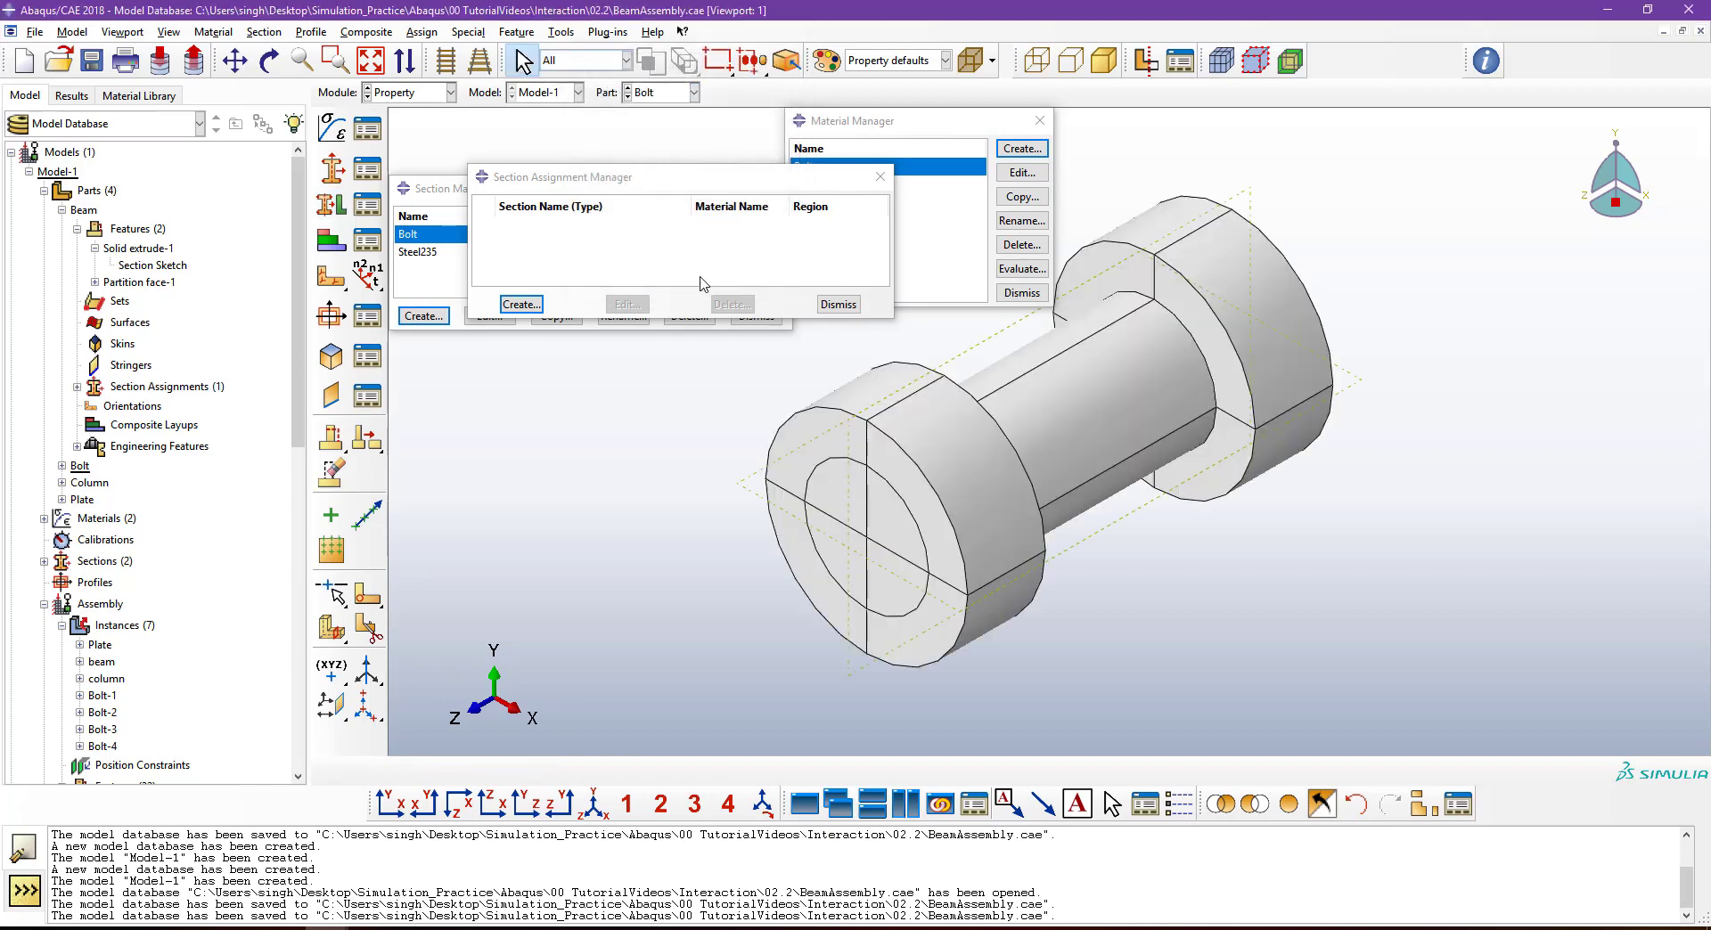
{"action": "left_click", "coordinate": [521, 304]}
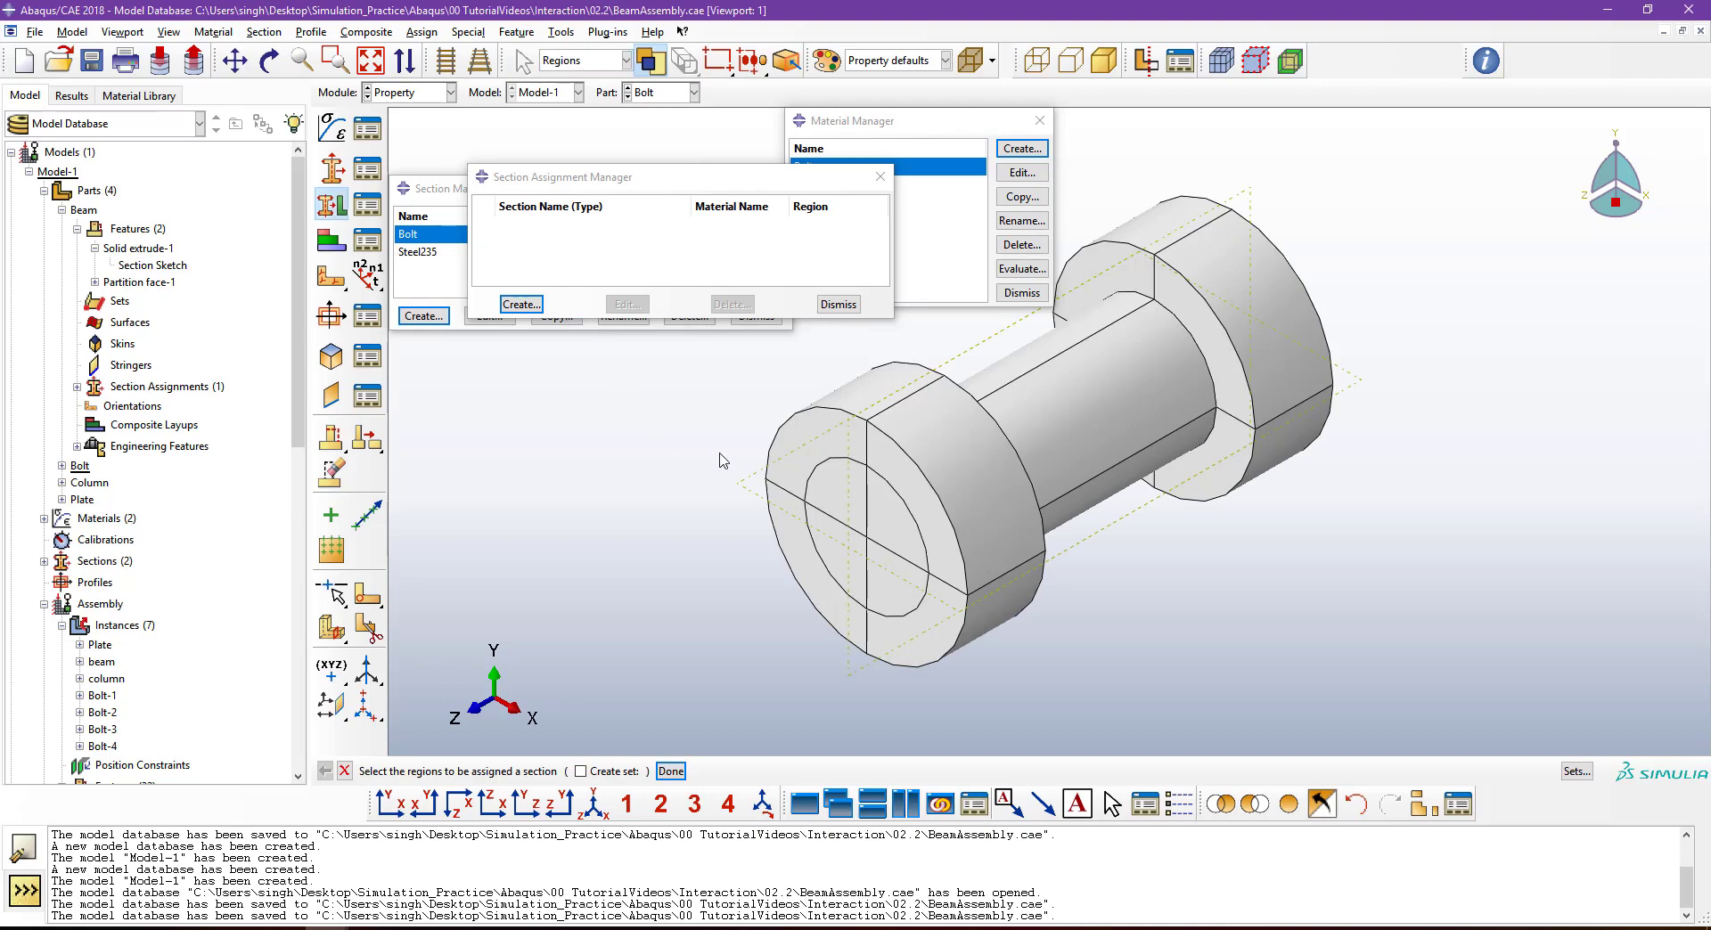
{"action": "scroll", "coordinate": [726, 458], "scroll_direction": "up", "scroll_amount": 2}
{"action": "middle_click_drag", "start_coordinate": [842, 398], "coordinate": [853, 487]}
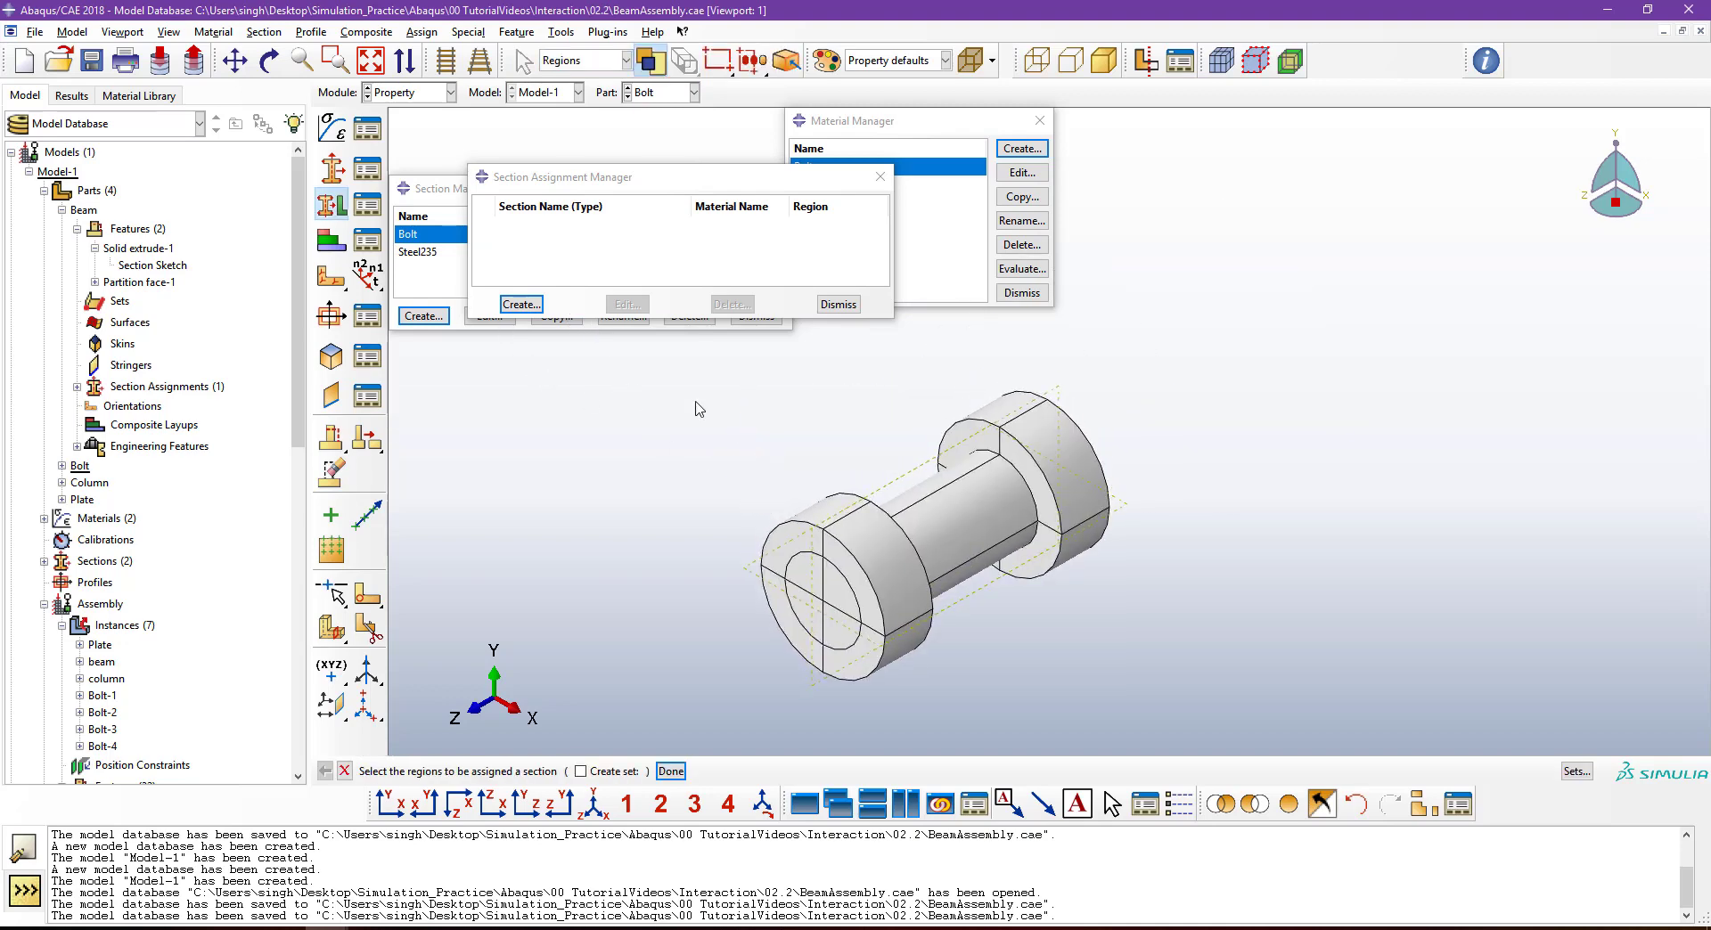
{"action": "left_click_drag", "start_coordinate": [716, 409], "coordinate": [979, 575]}
{"action": "middle_click", "coordinate": [933, 541]}
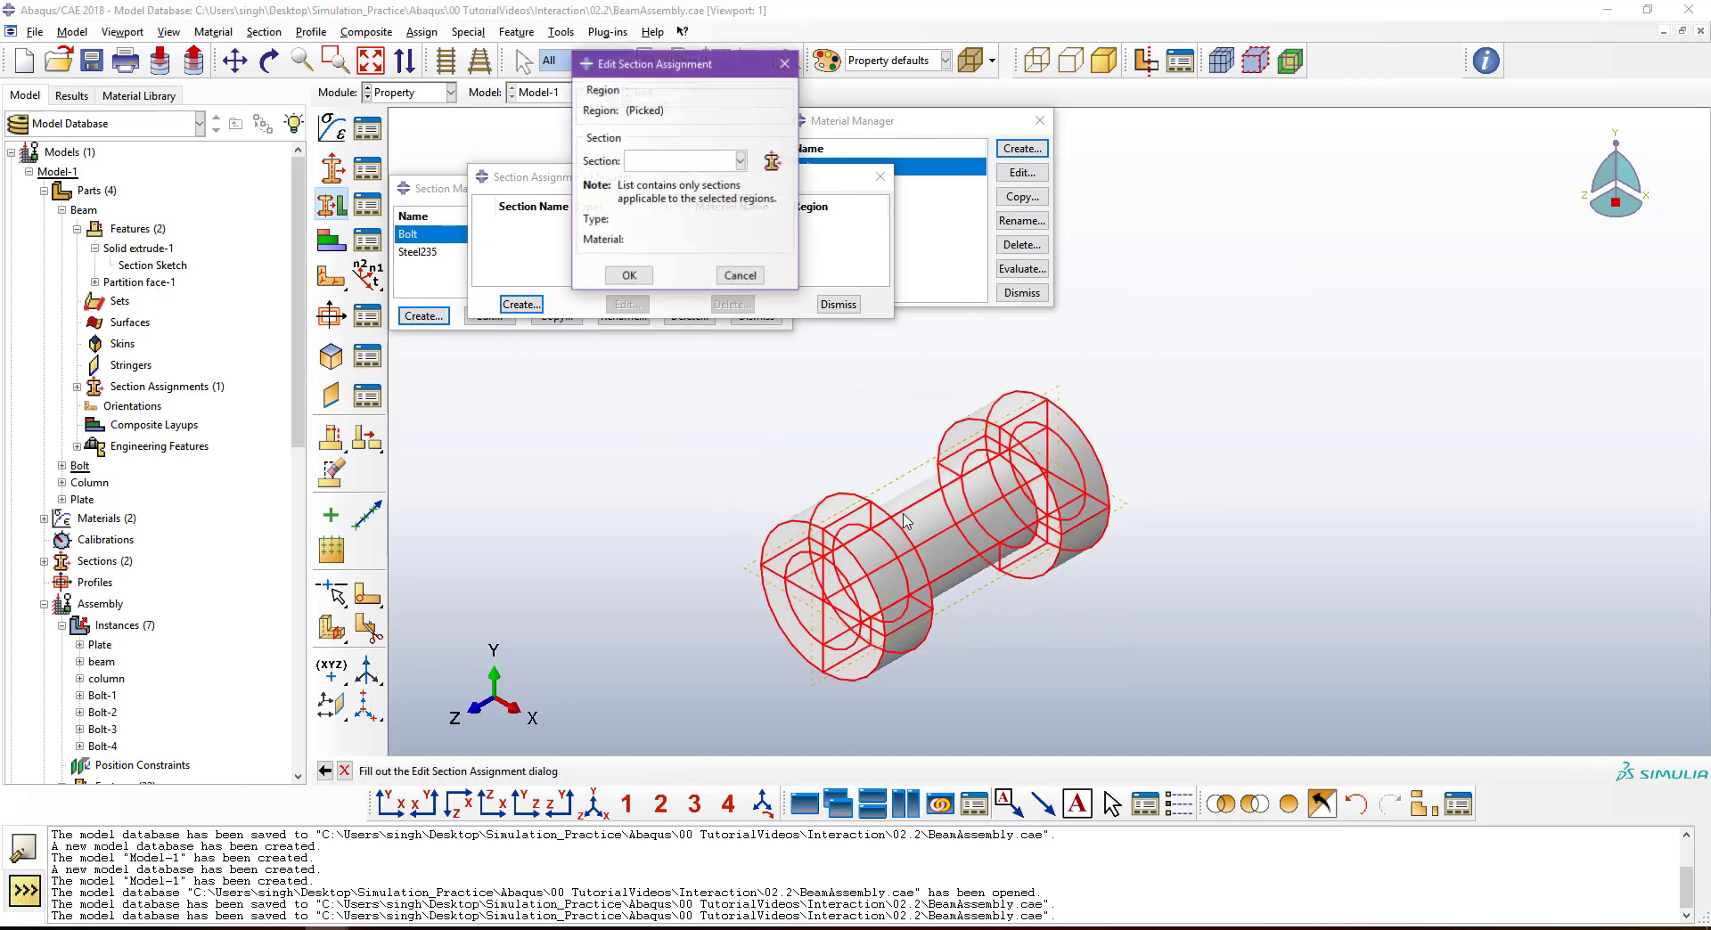
{"action": "left_click", "coordinate": [683, 161]}
{"action": "left_click", "coordinate": [670, 175]}
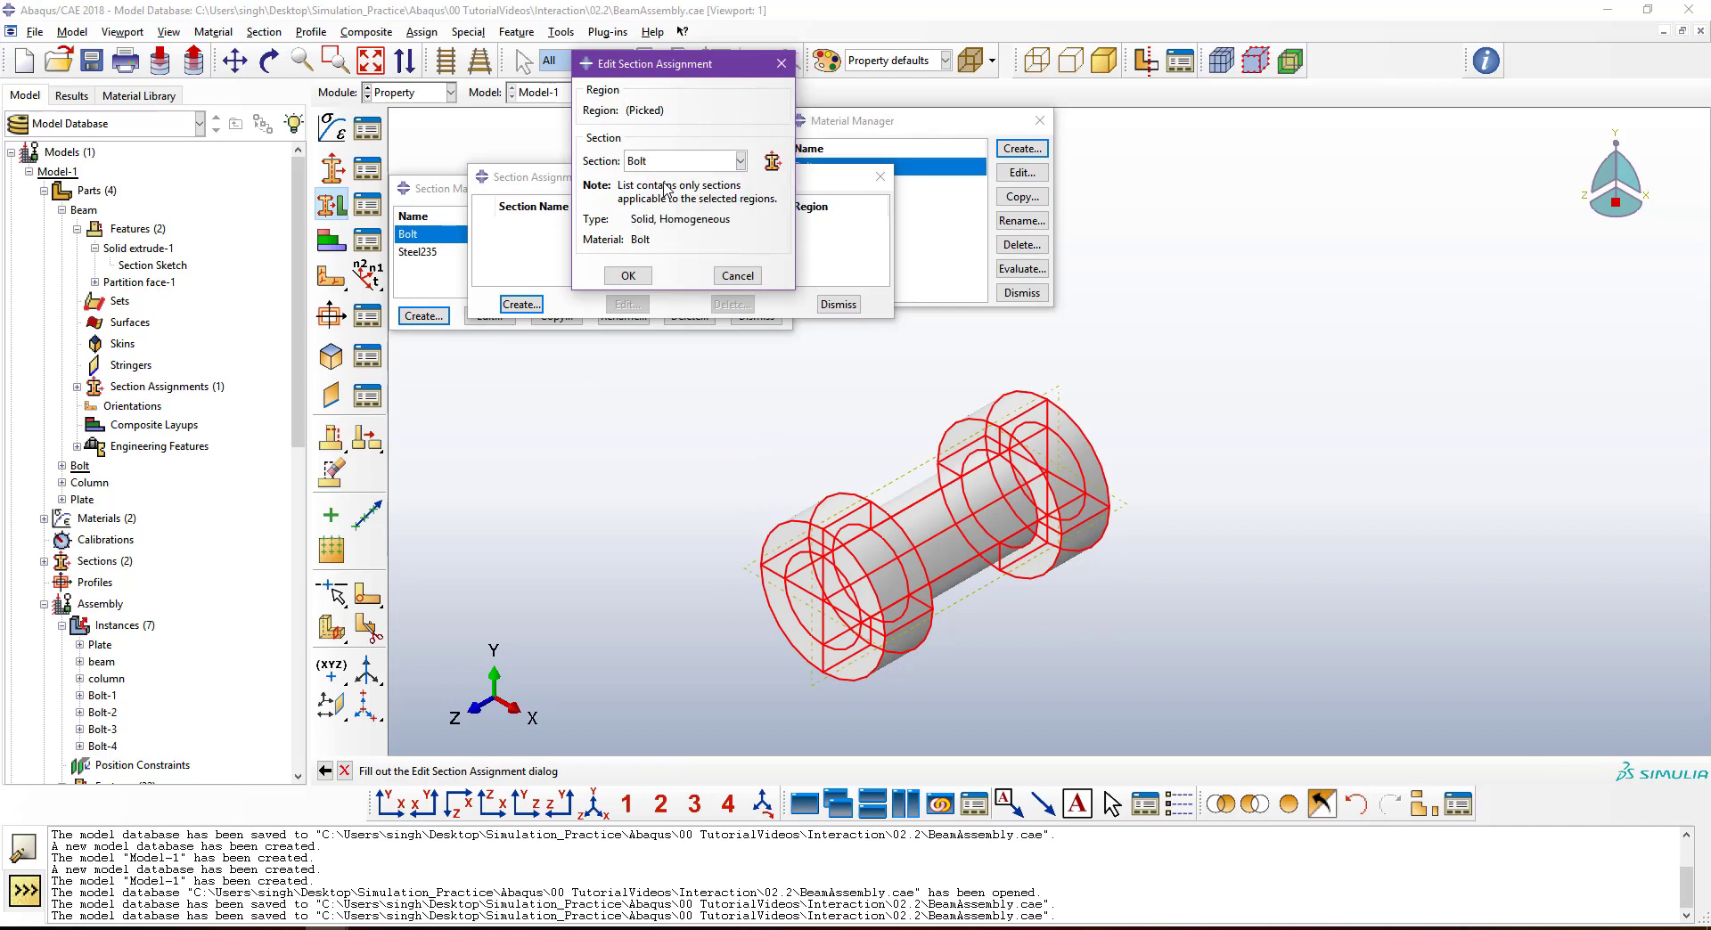
{"action": "left_click", "coordinate": [628, 276]}
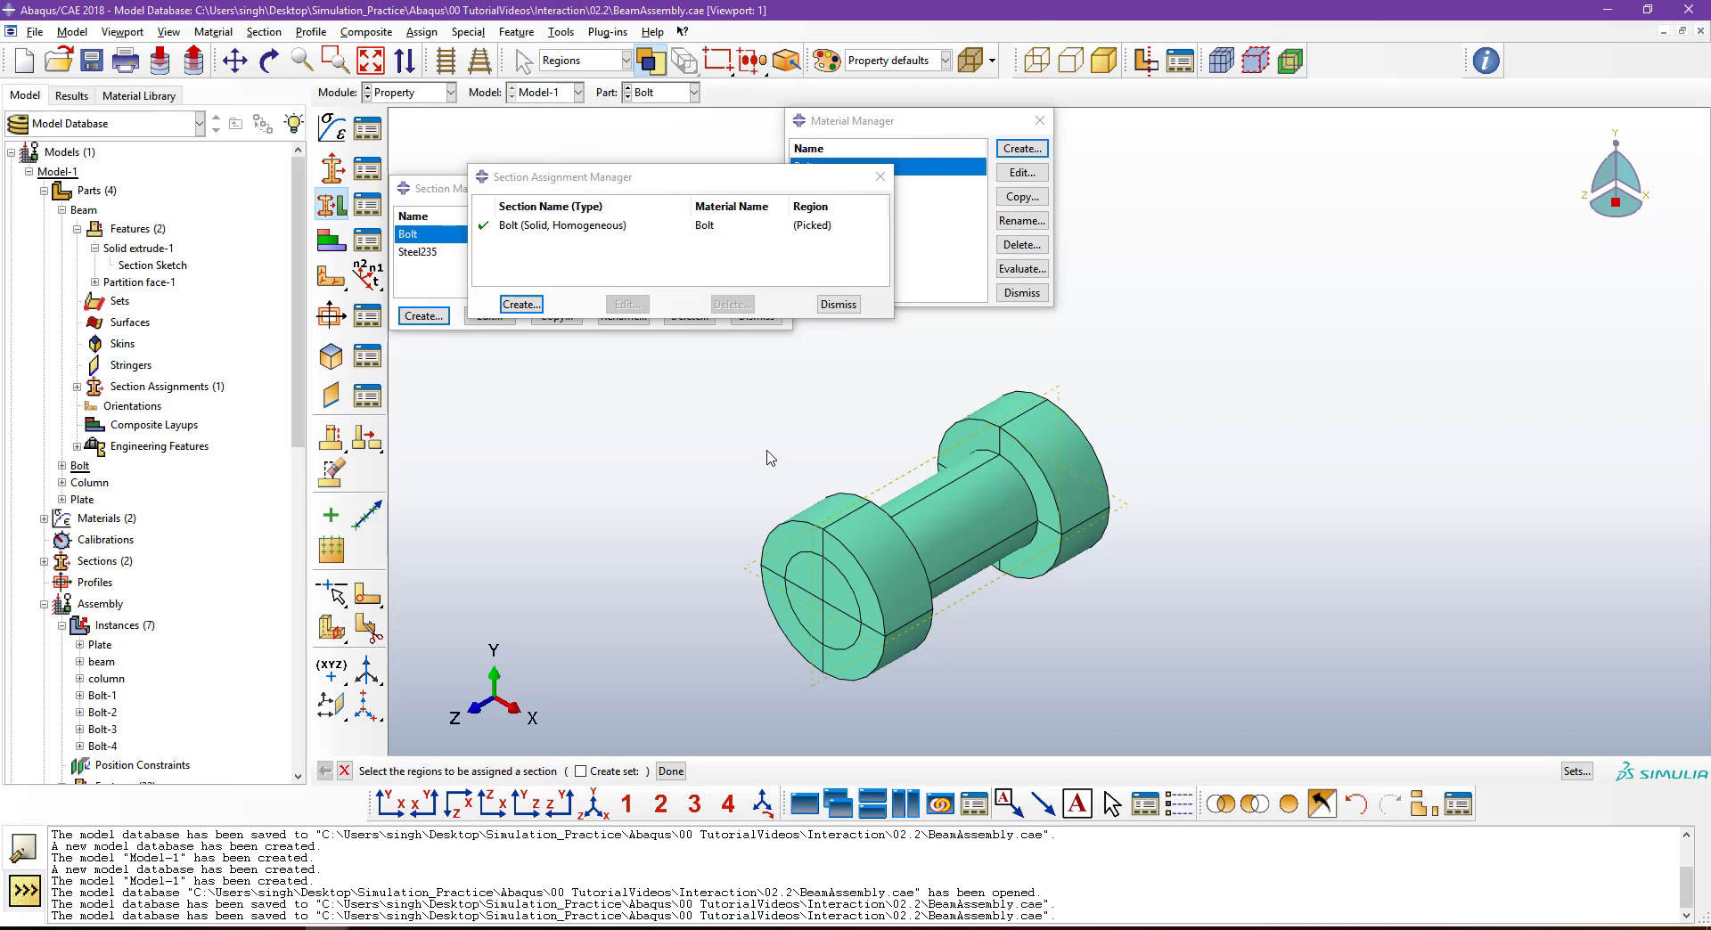
Switch to the Column part and assign the Steel235 section to the whole column.
{"action": "left_click", "coordinate": [660, 98]}
{"action": "left_click", "coordinate": [648, 100]}
{"action": "left_click", "coordinate": [649, 100]}
{"action": "left_click", "coordinate": [664, 147]}
{"action": "left_click", "coordinate": [521, 304]}
{"action": "left_click", "coordinate": [1108, 580]}
{"action": "middle_click", "coordinate": [1108, 580]}
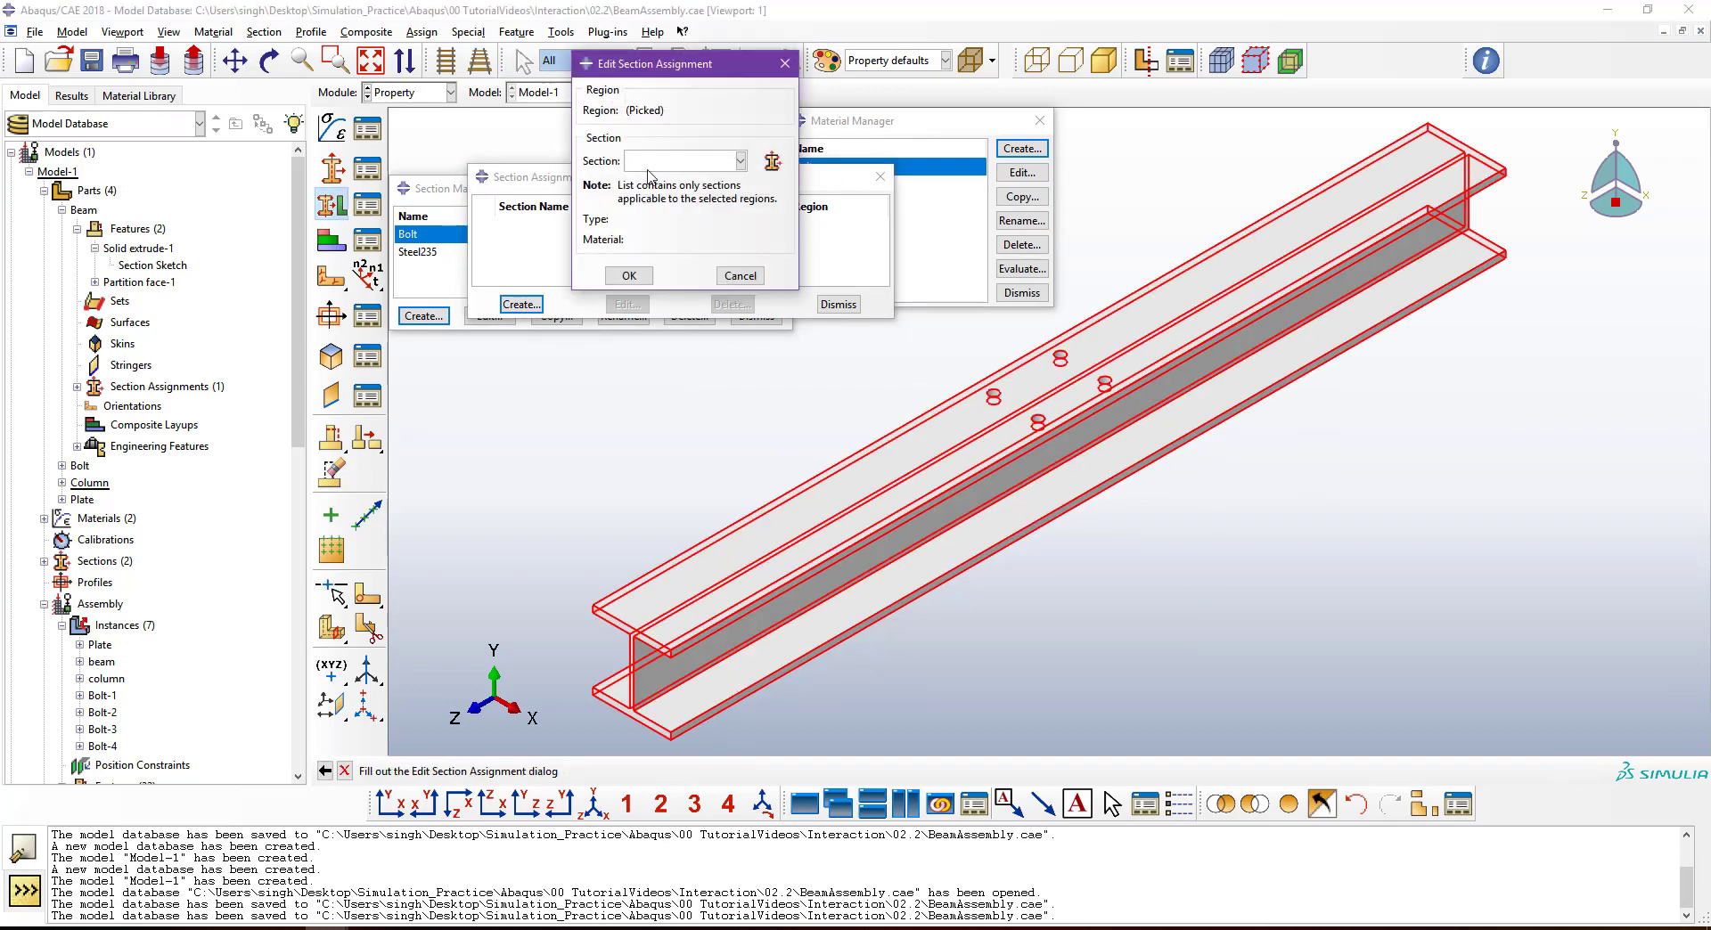
{"action": "left_click", "coordinate": [649, 162]}
{"action": "left_click", "coordinate": [649, 196]}
{"action": "left_click", "coordinate": [628, 275]}
Switch to the Plate part, assign the Steel235 section to the whole plate, and close the section assignment manager.
{"action": "left_click", "coordinate": [660, 92]}
{"action": "left_click", "coordinate": [664, 165]}
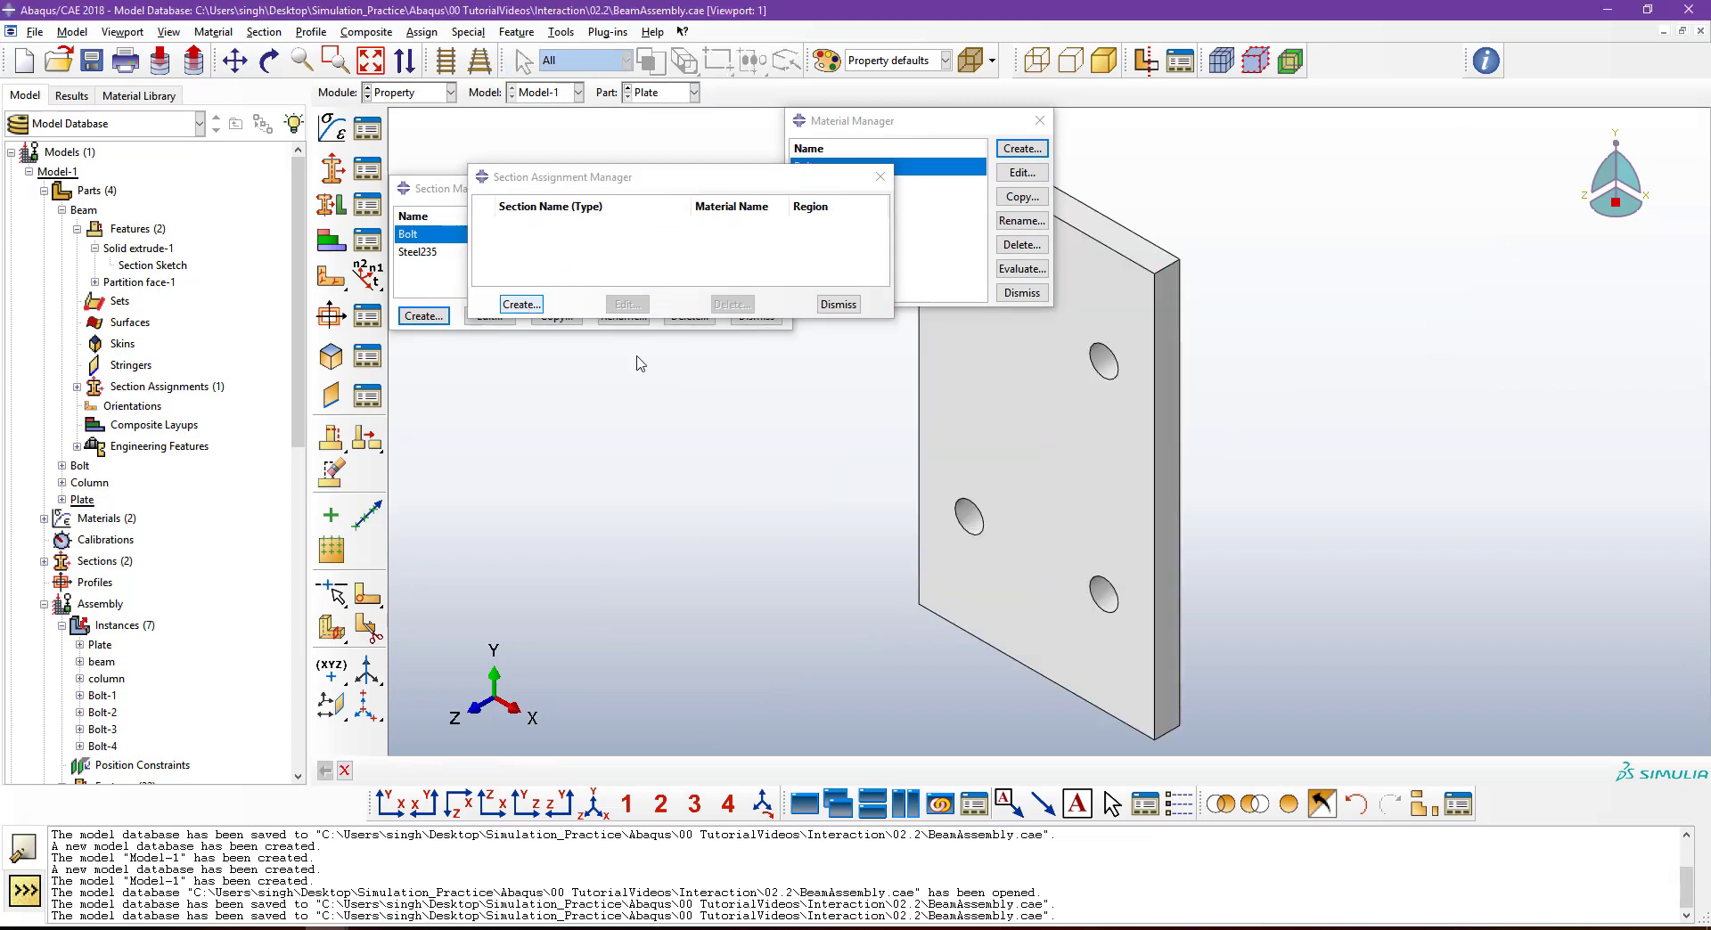
{"action": "left_click", "coordinate": [521, 304]}
{"action": "left_click", "coordinate": [1042, 464]}
{"action": "middle_click", "coordinate": [1042, 463]}
{"action": "left_click", "coordinate": [648, 162]}
{"action": "left_click", "coordinate": [648, 196]}
{"action": "left_click", "coordinate": [628, 275]}
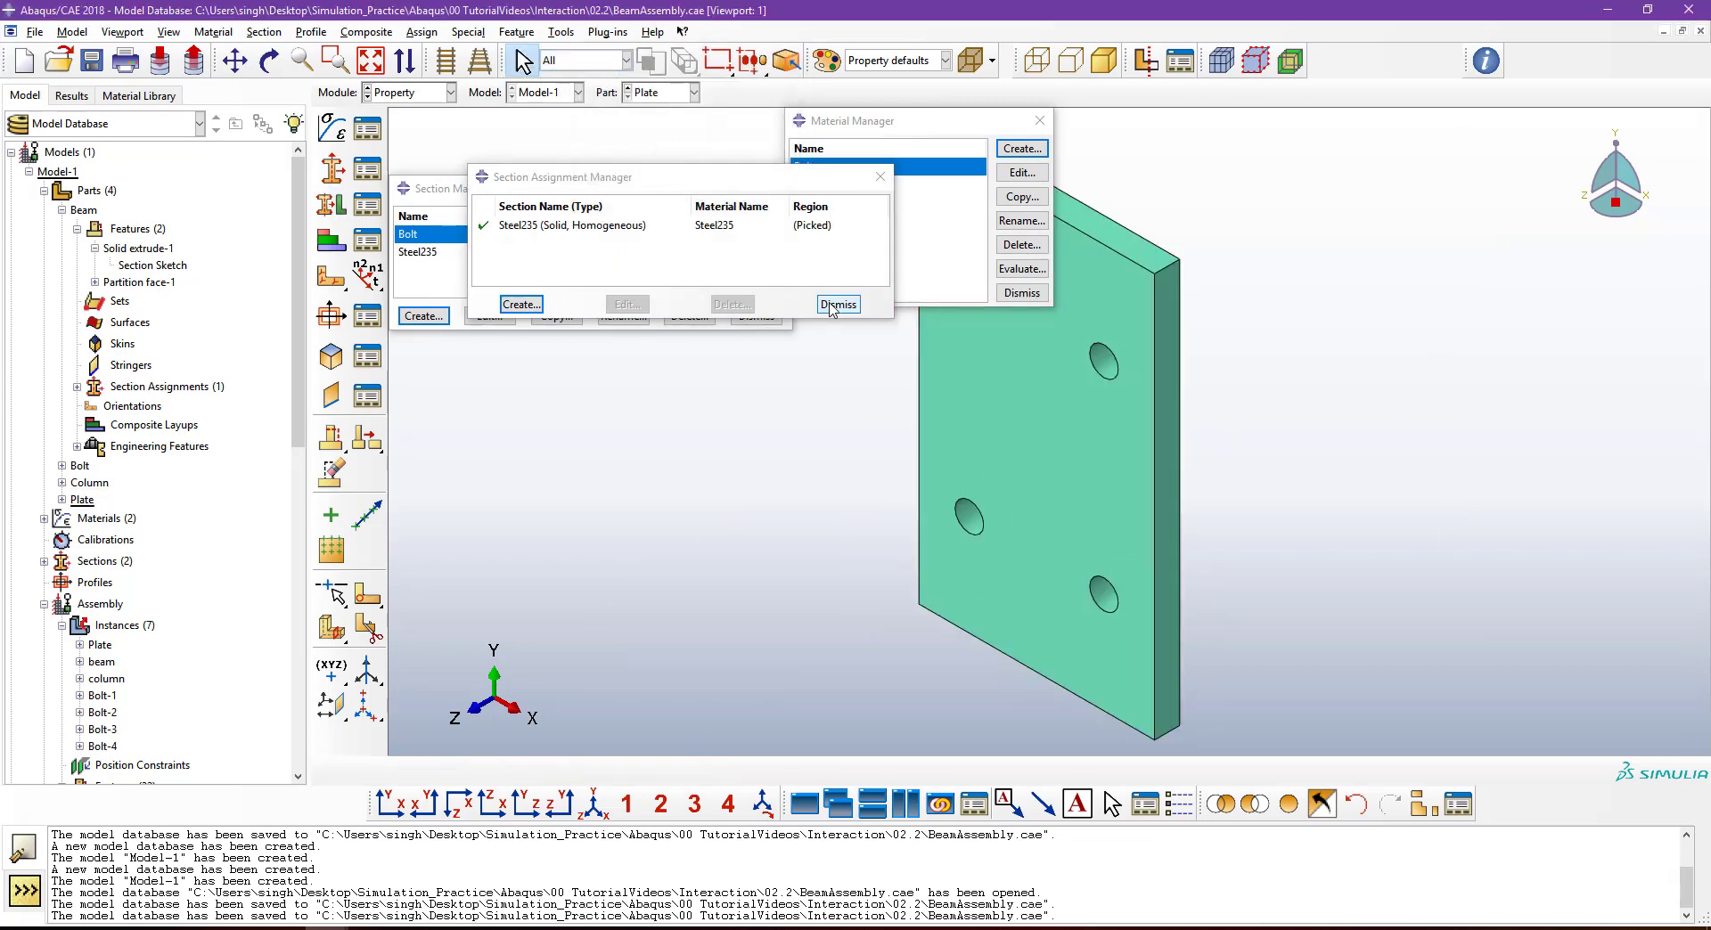
{"action": "left_click", "coordinate": [828, 304]}
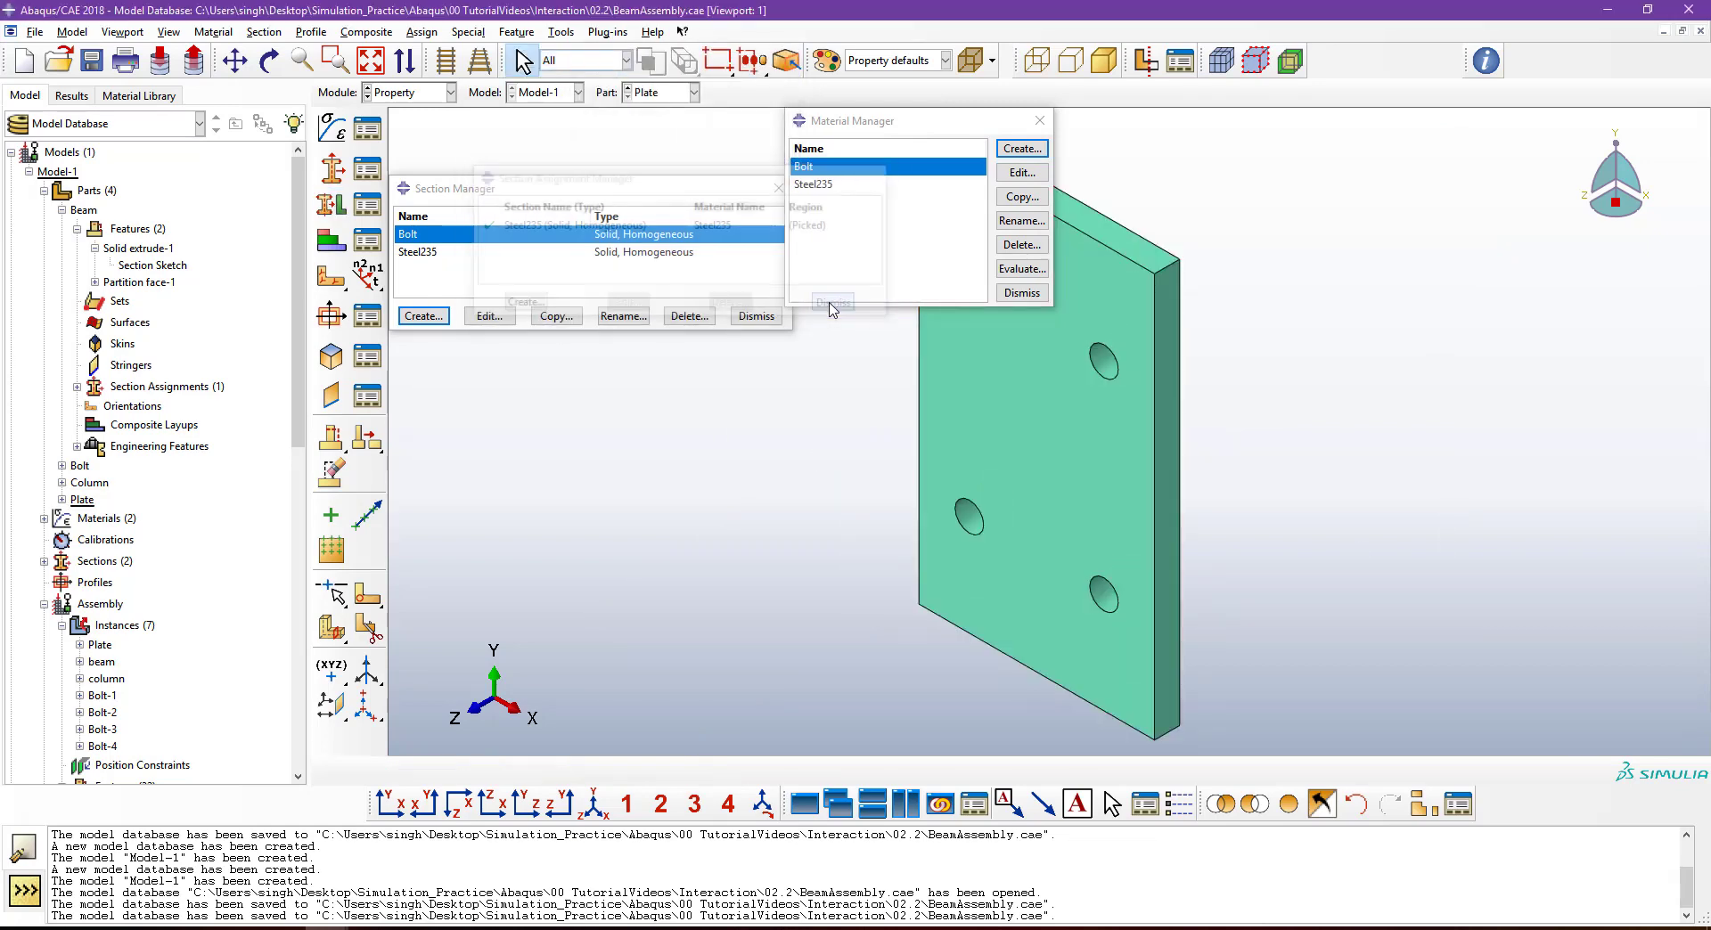
Switch to the Assembly module and examine the bolted end-plate connection between the beam and the column up close.
{"action": "left_click", "coordinate": [401, 92]}
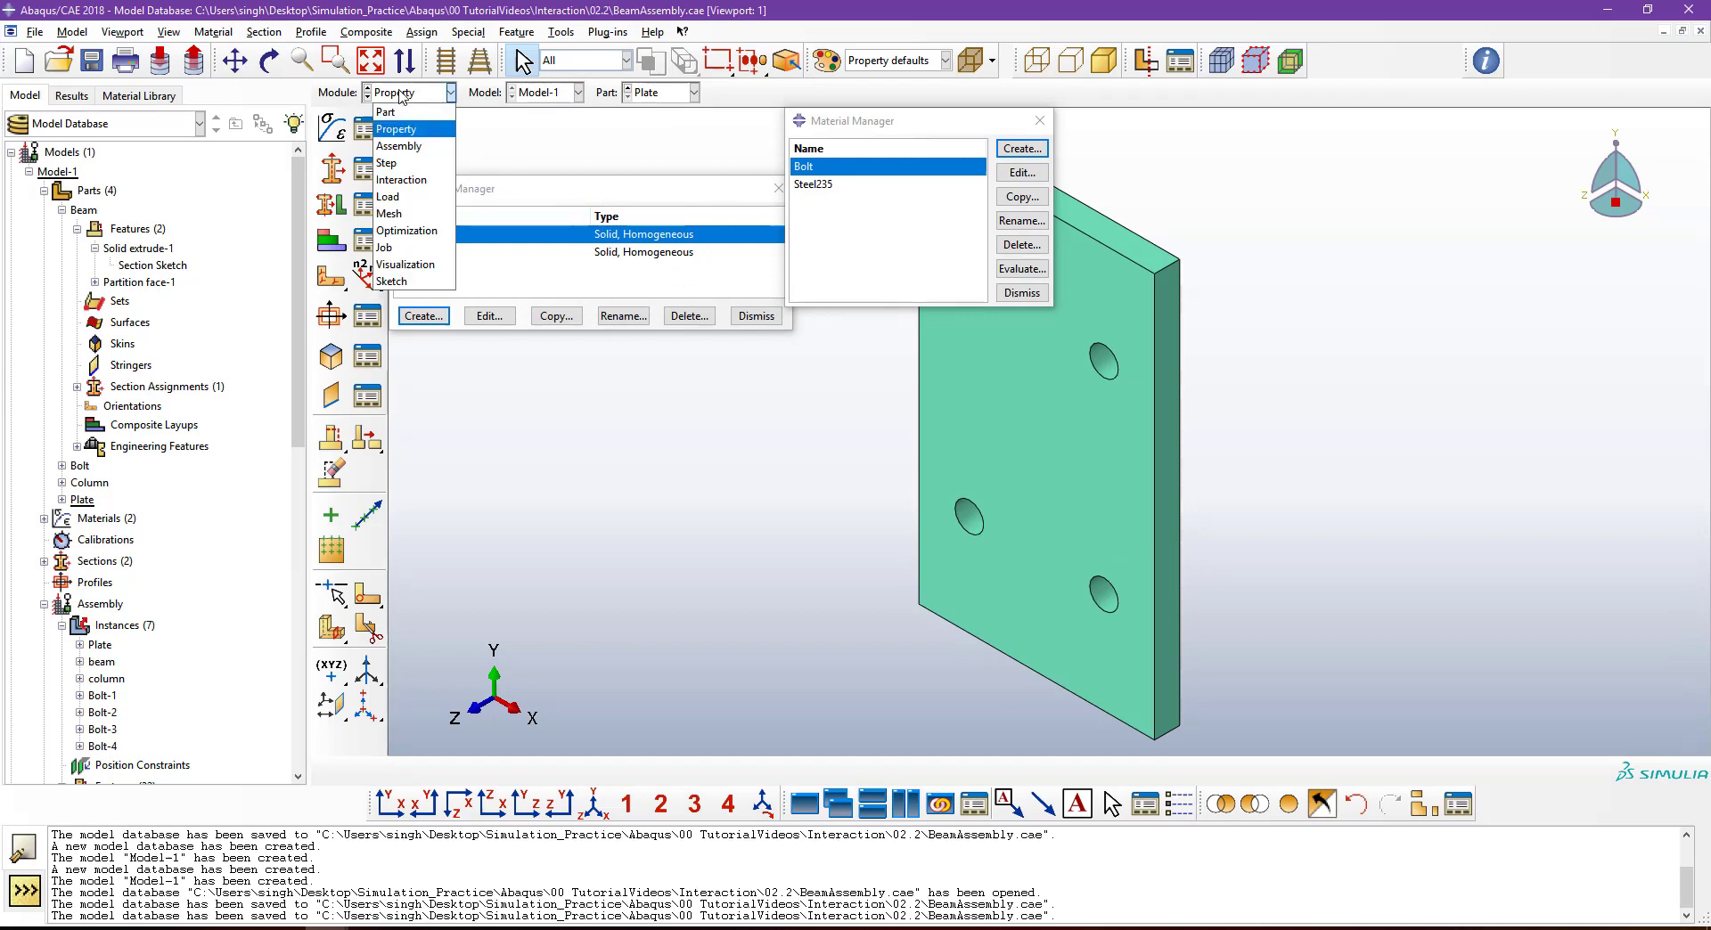
{"action": "left_click", "coordinate": [401, 147]}
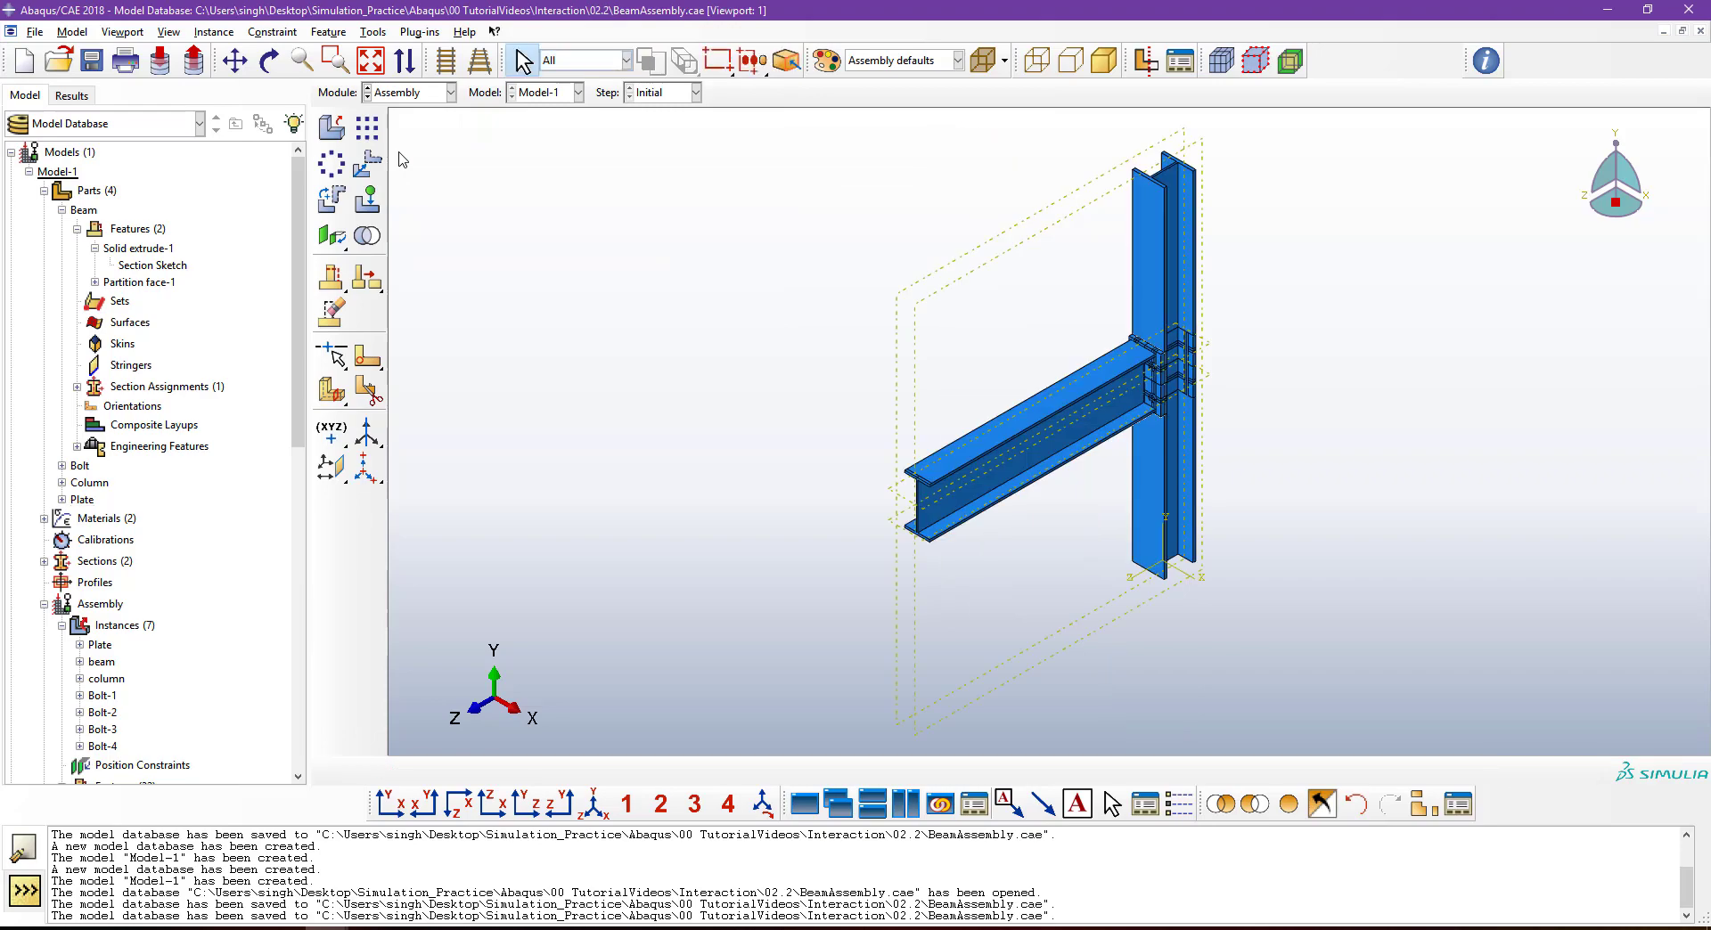
{"action": "scroll", "coordinate": [1178, 376], "scroll_direction": "down", "scroll_amount": 5}
{"action": "scroll", "coordinate": [1178, 376], "scroll_direction": "down", "scroll_amount": 4}
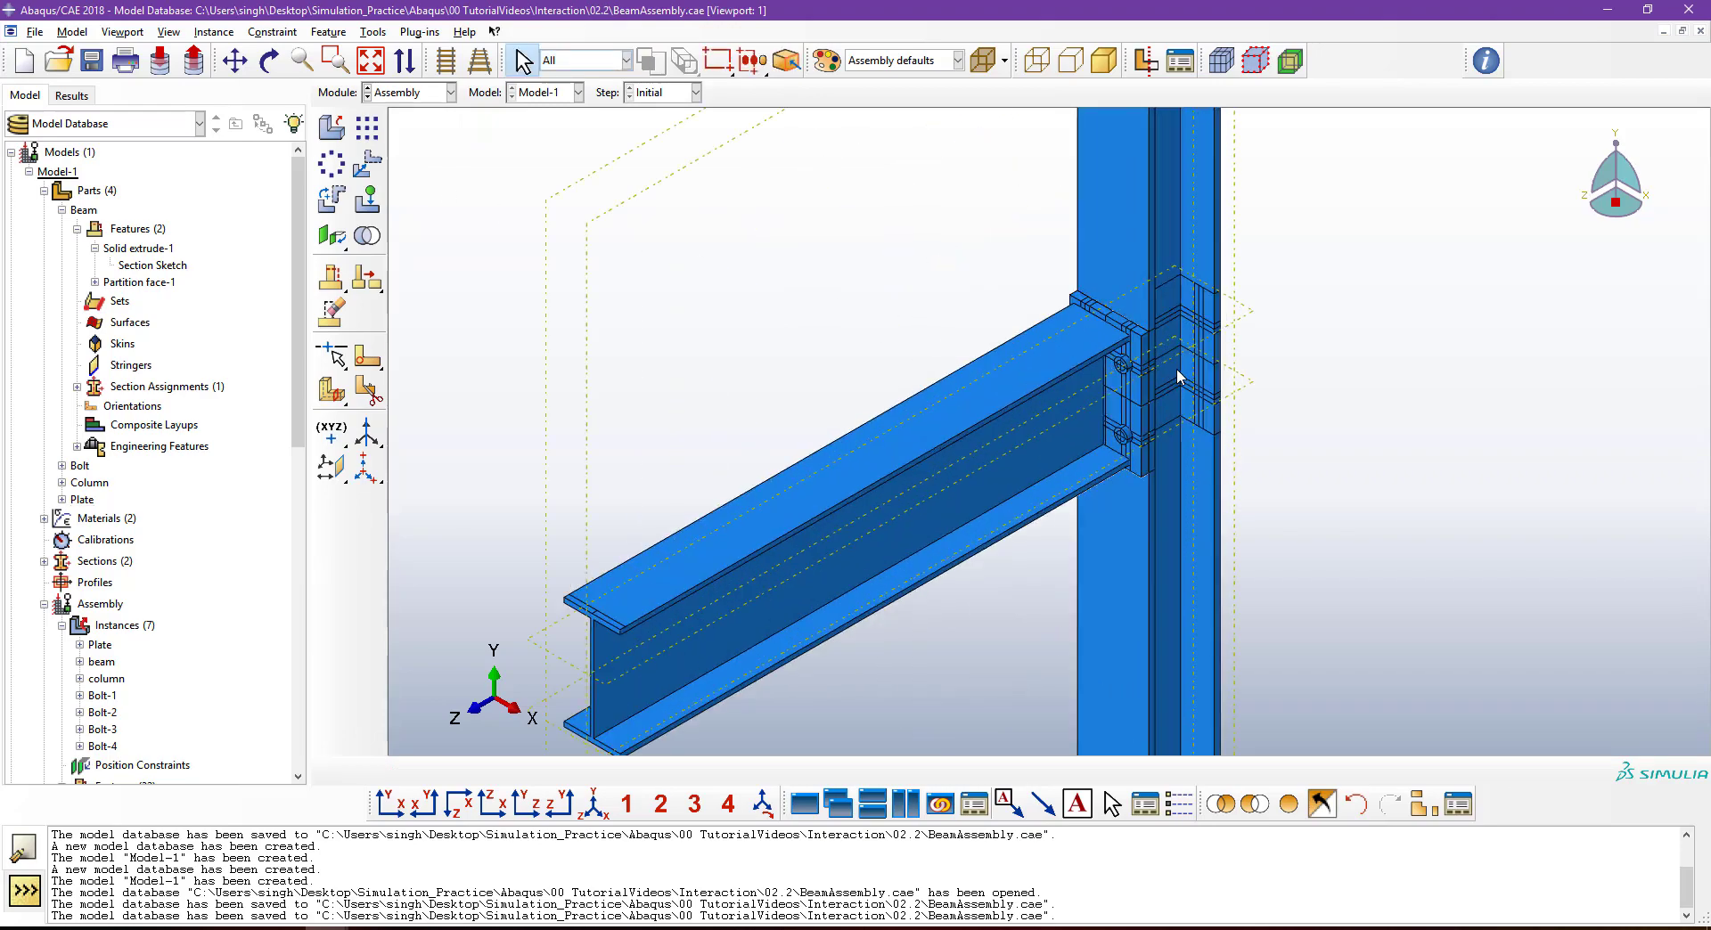
{"action": "left_click_drag", "start_coordinate": [1004, 491], "coordinate": [1248, 463], "text": "ctrl+alt"}
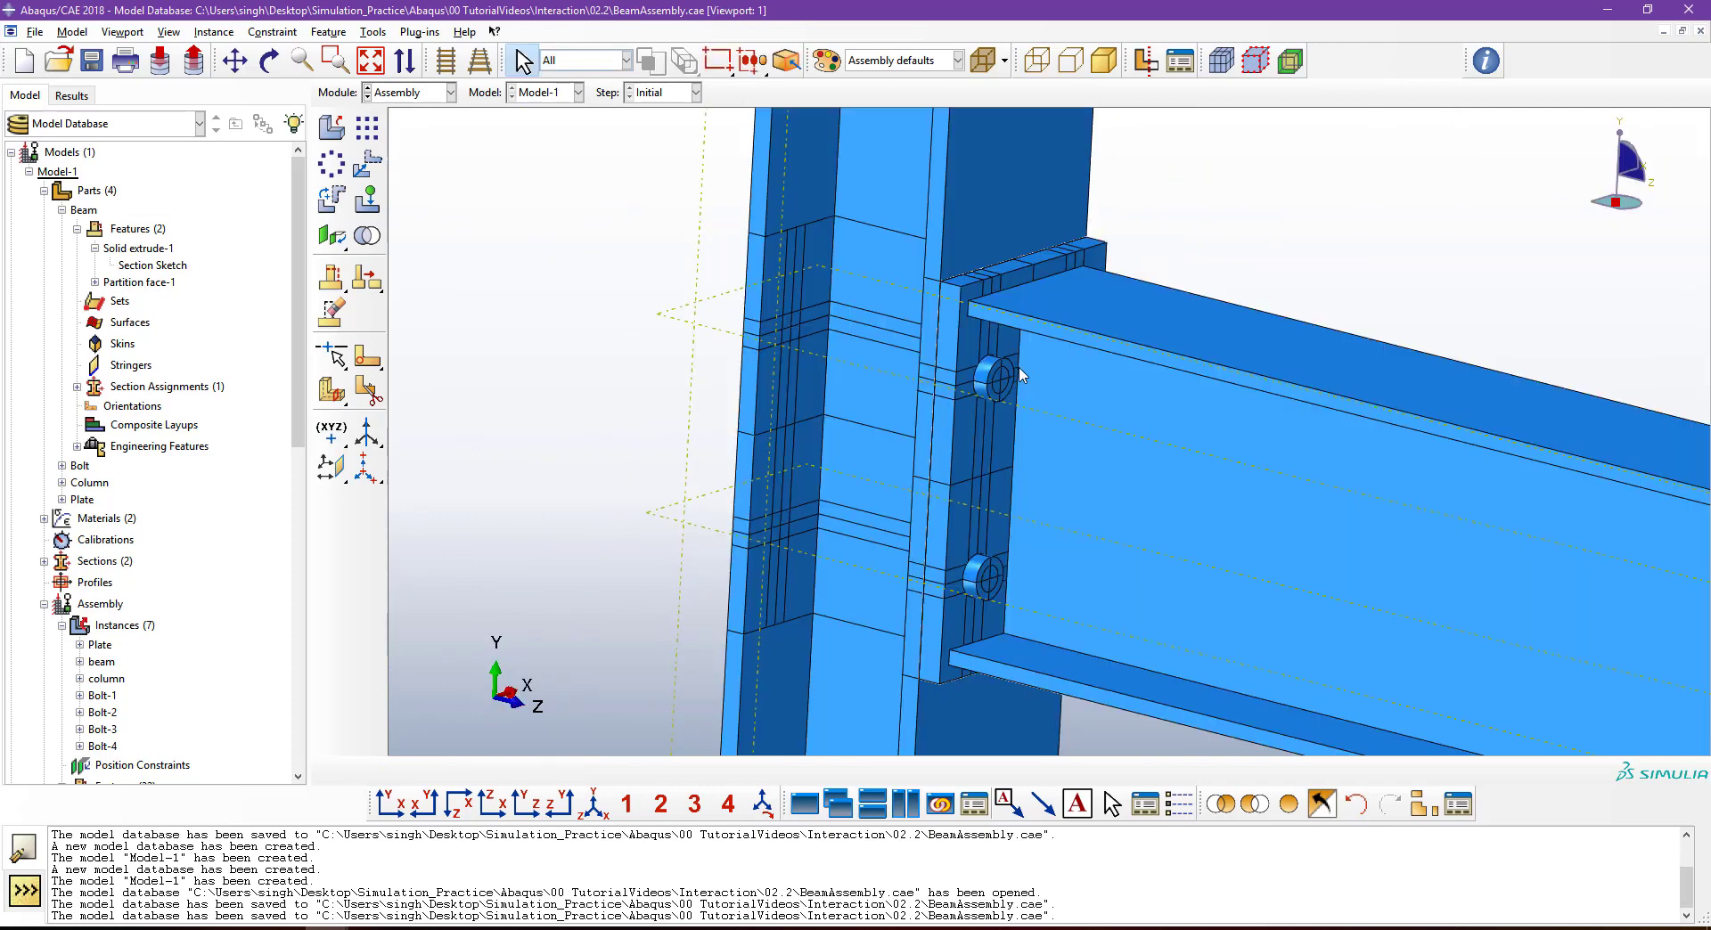
{"action": "scroll", "coordinate": [1060, 371], "scroll_direction": "up", "scroll_amount": 1}
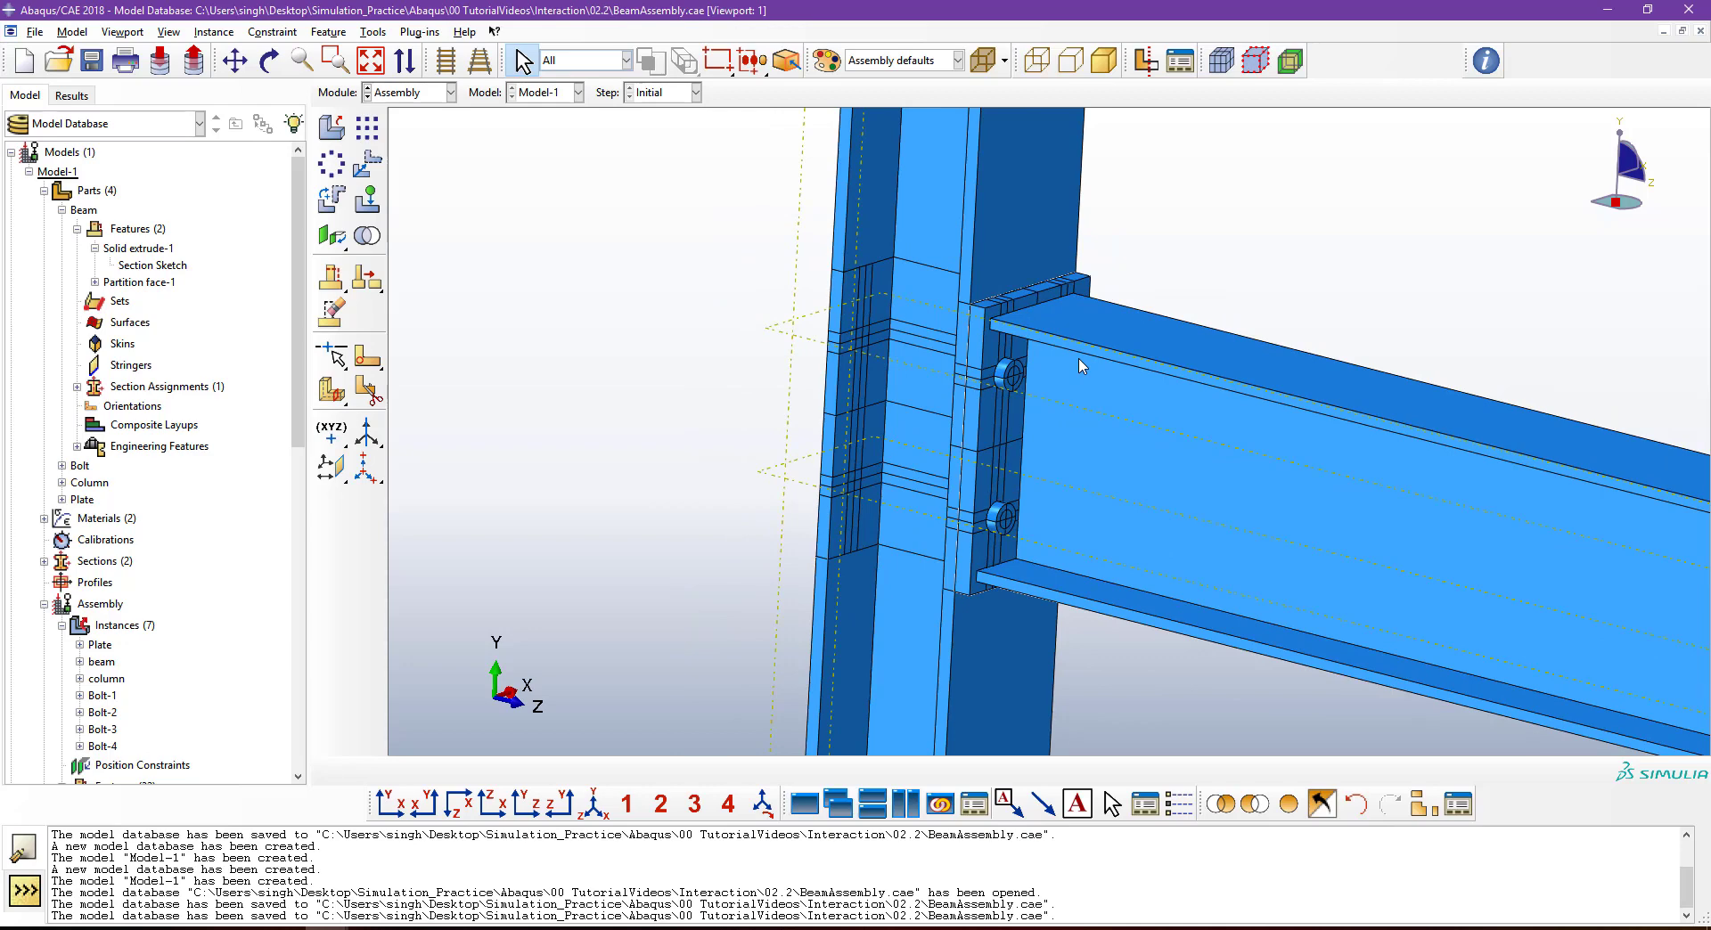
{"action": "scroll", "coordinate": [985, 330], "scroll_direction": "down", "scroll_amount": 1}
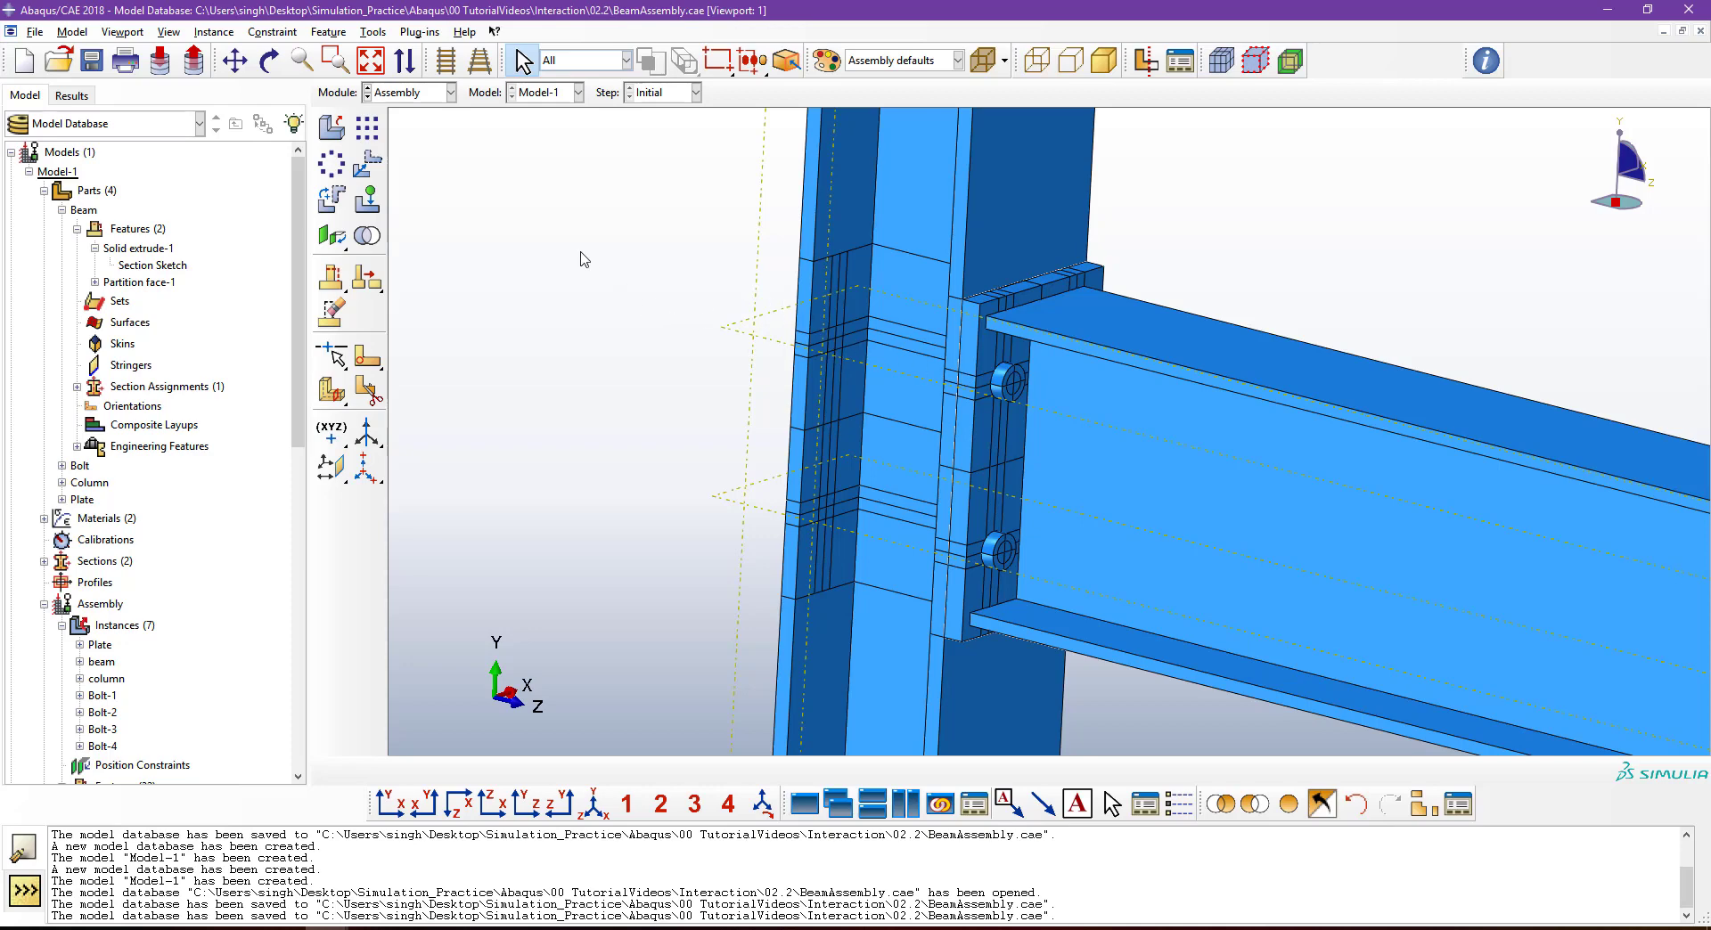
Switch to the Step module and create a Static, General step named Pretension after the Initial step.
{"action": "left_click", "coordinate": [414, 92]}
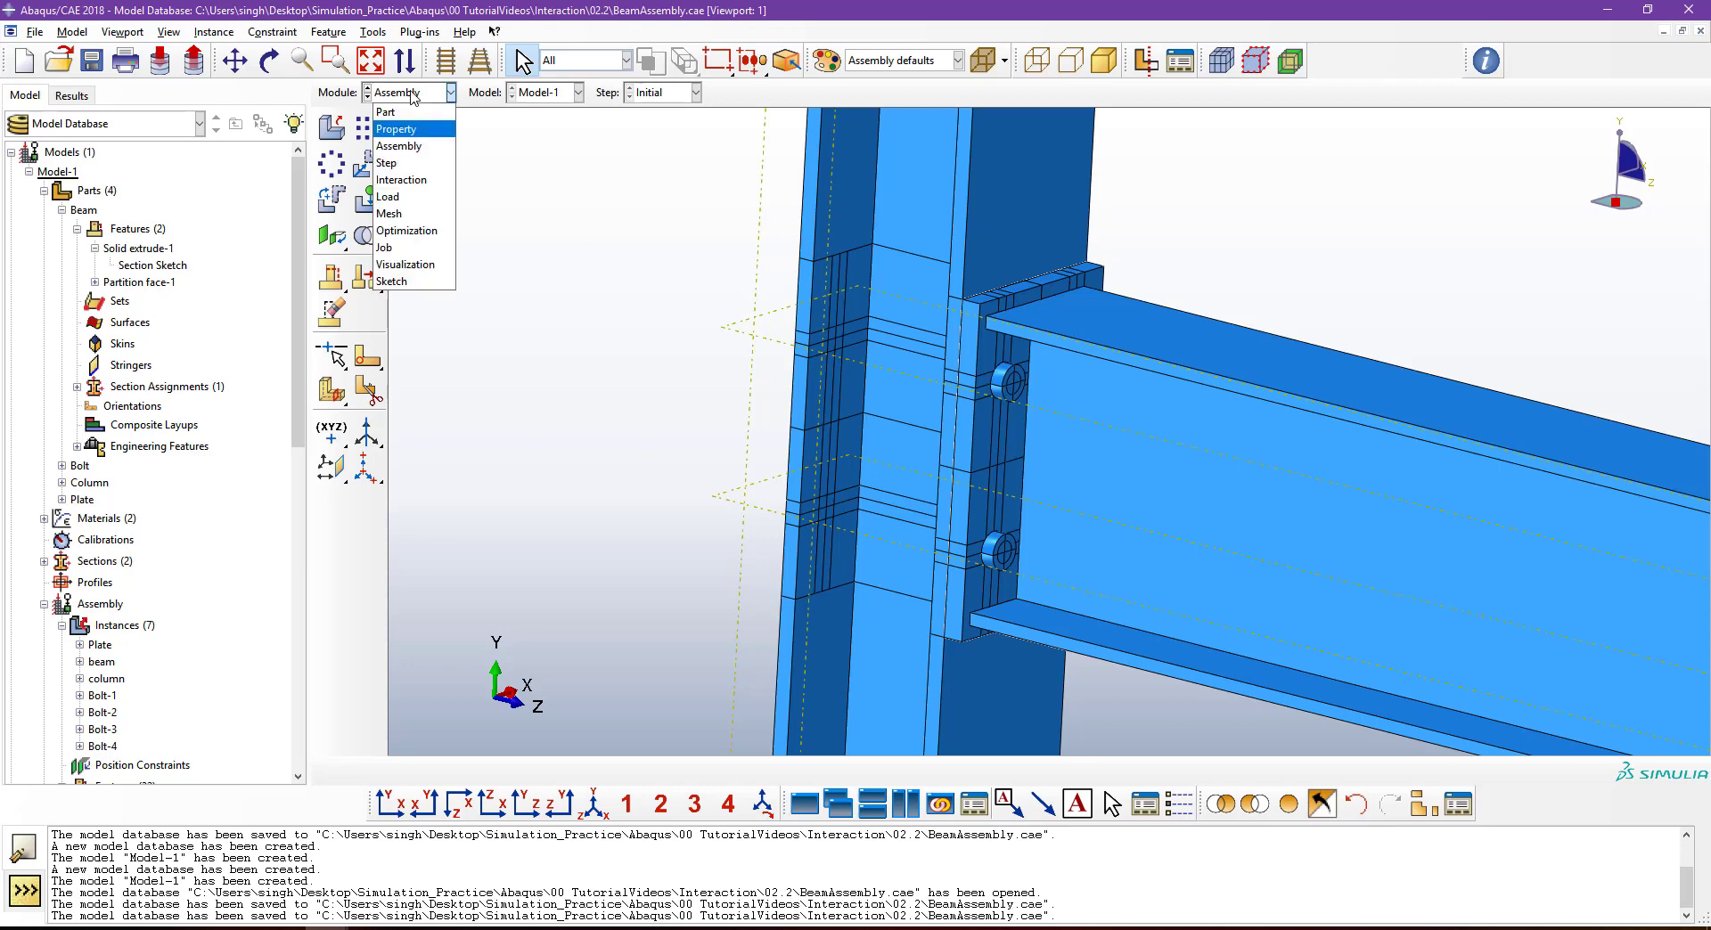
{"action": "left_click", "coordinate": [387, 163]}
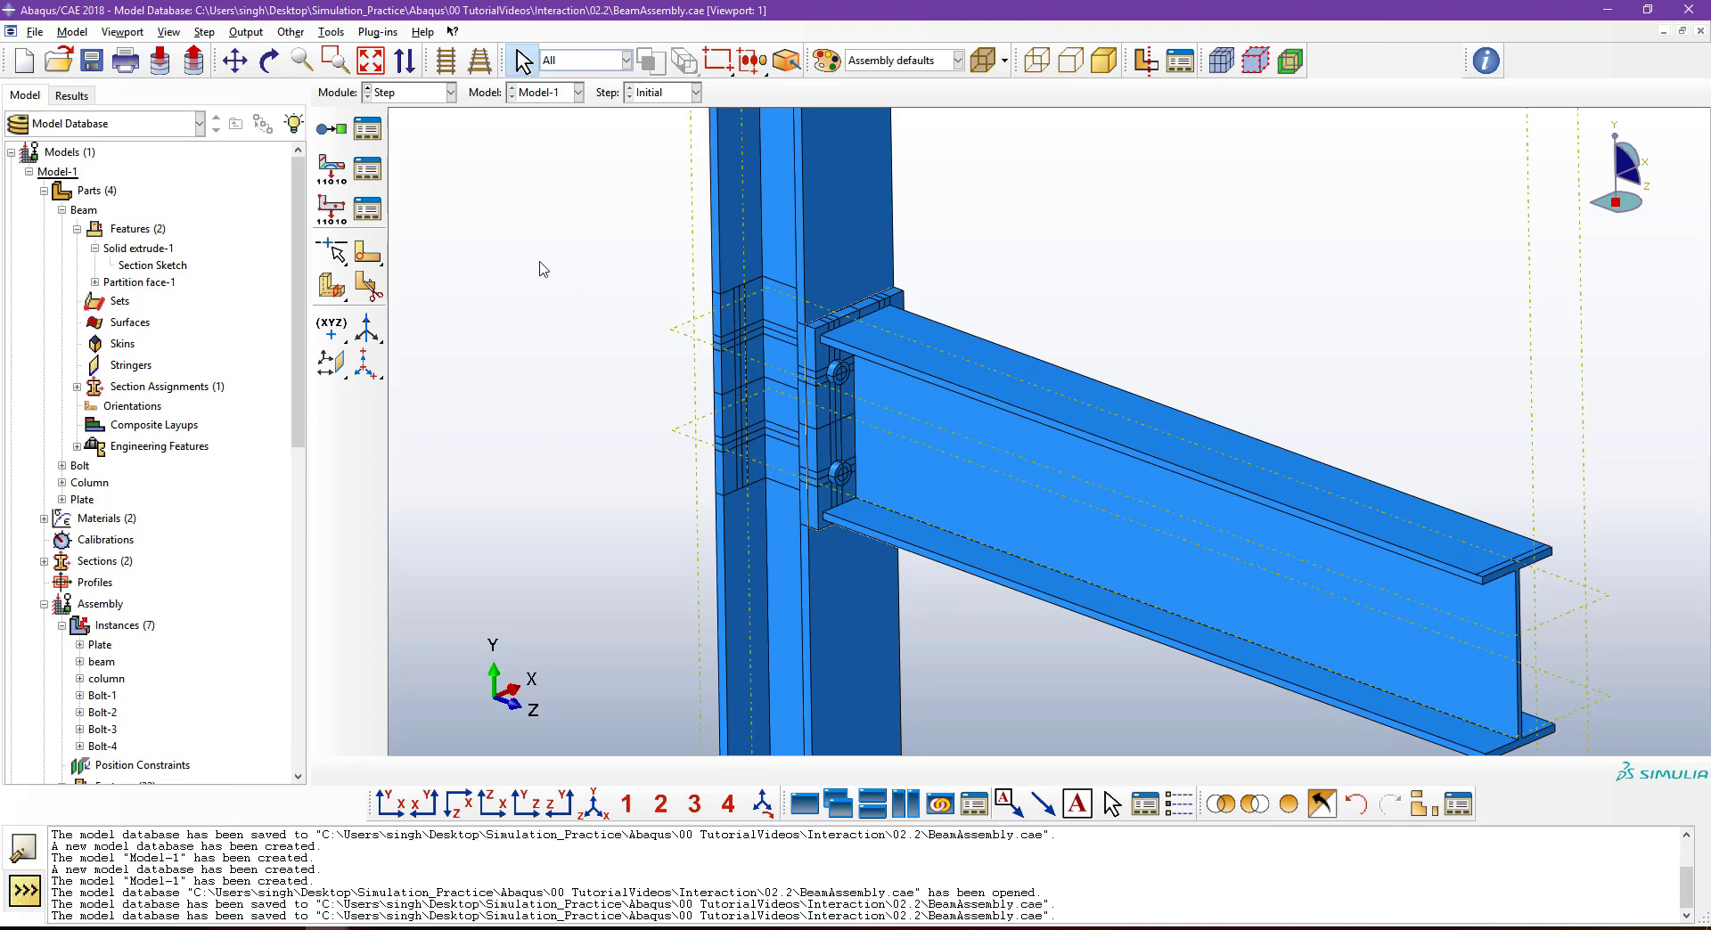
{"action": "left_click", "coordinate": [365, 134]}
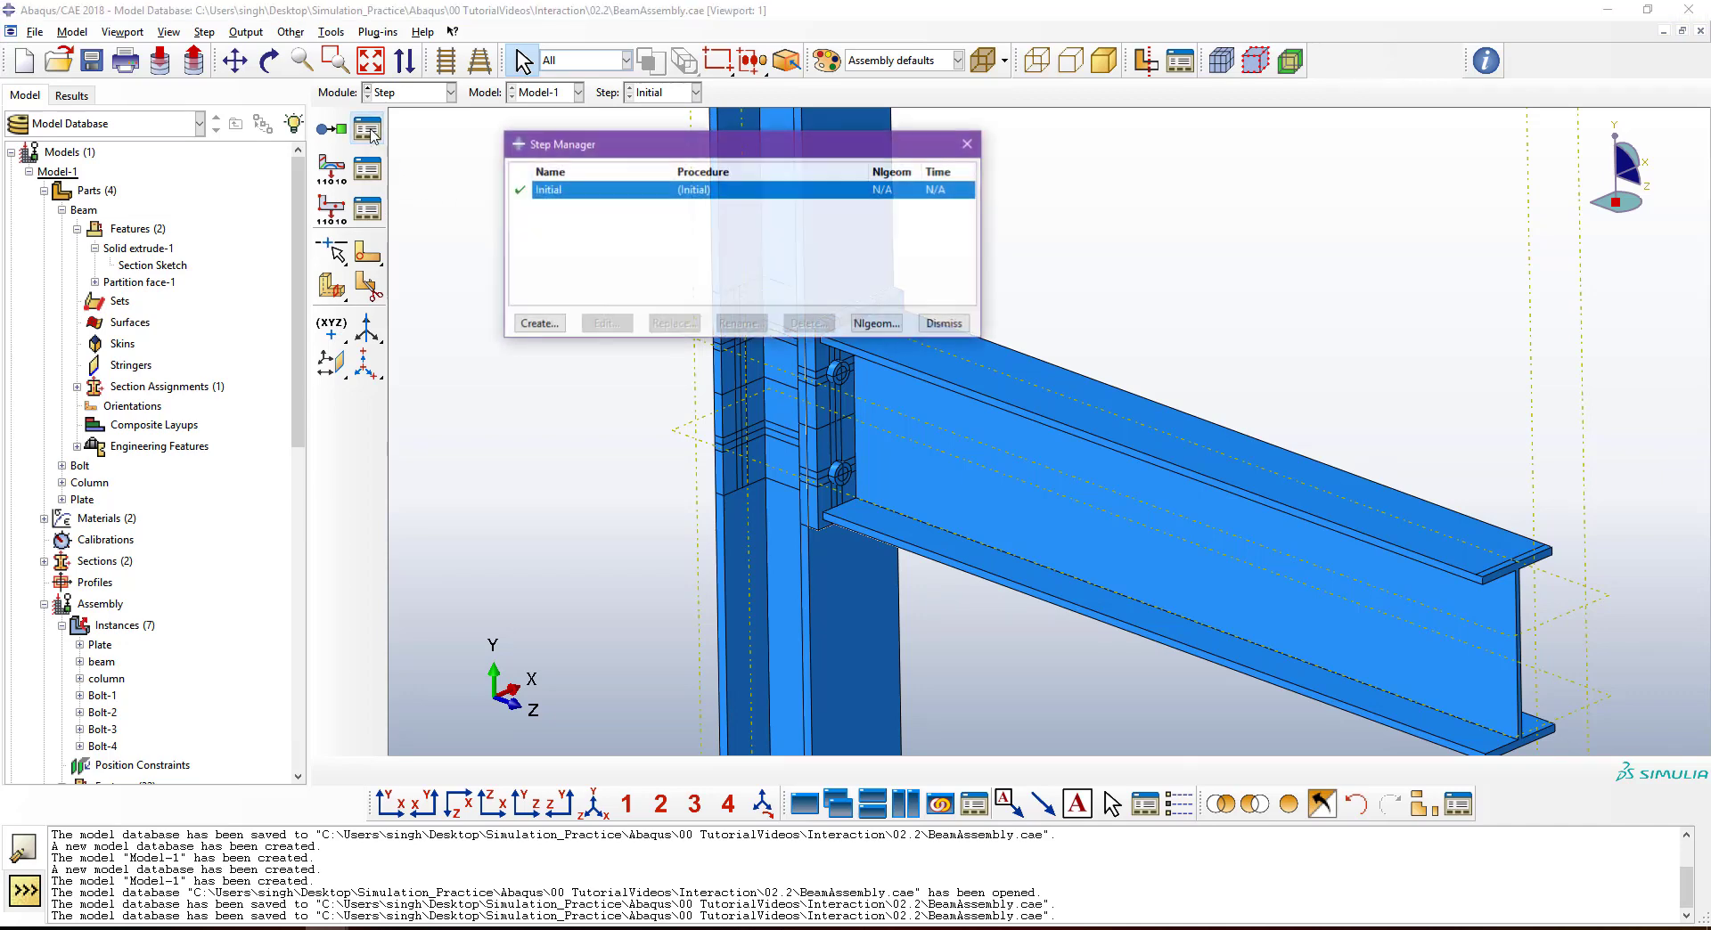
{"action": "left_click_drag", "start_coordinate": [566, 142], "coordinate": [294, 143]}
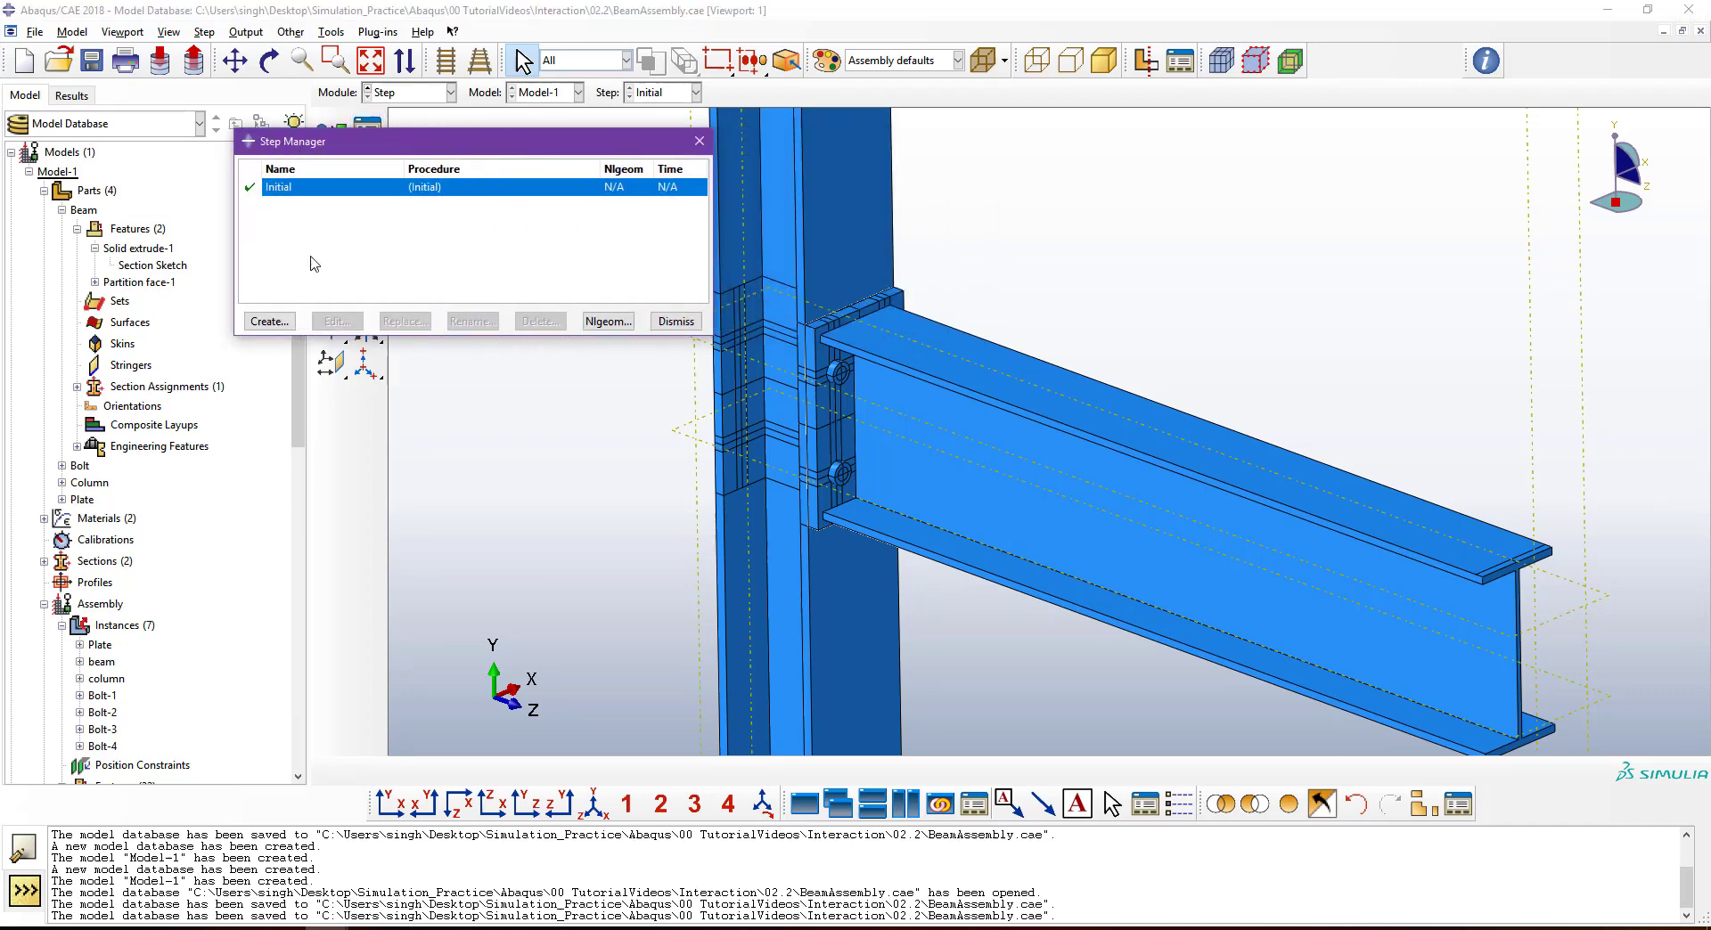
{"action": "left_click", "coordinate": [269, 321]}
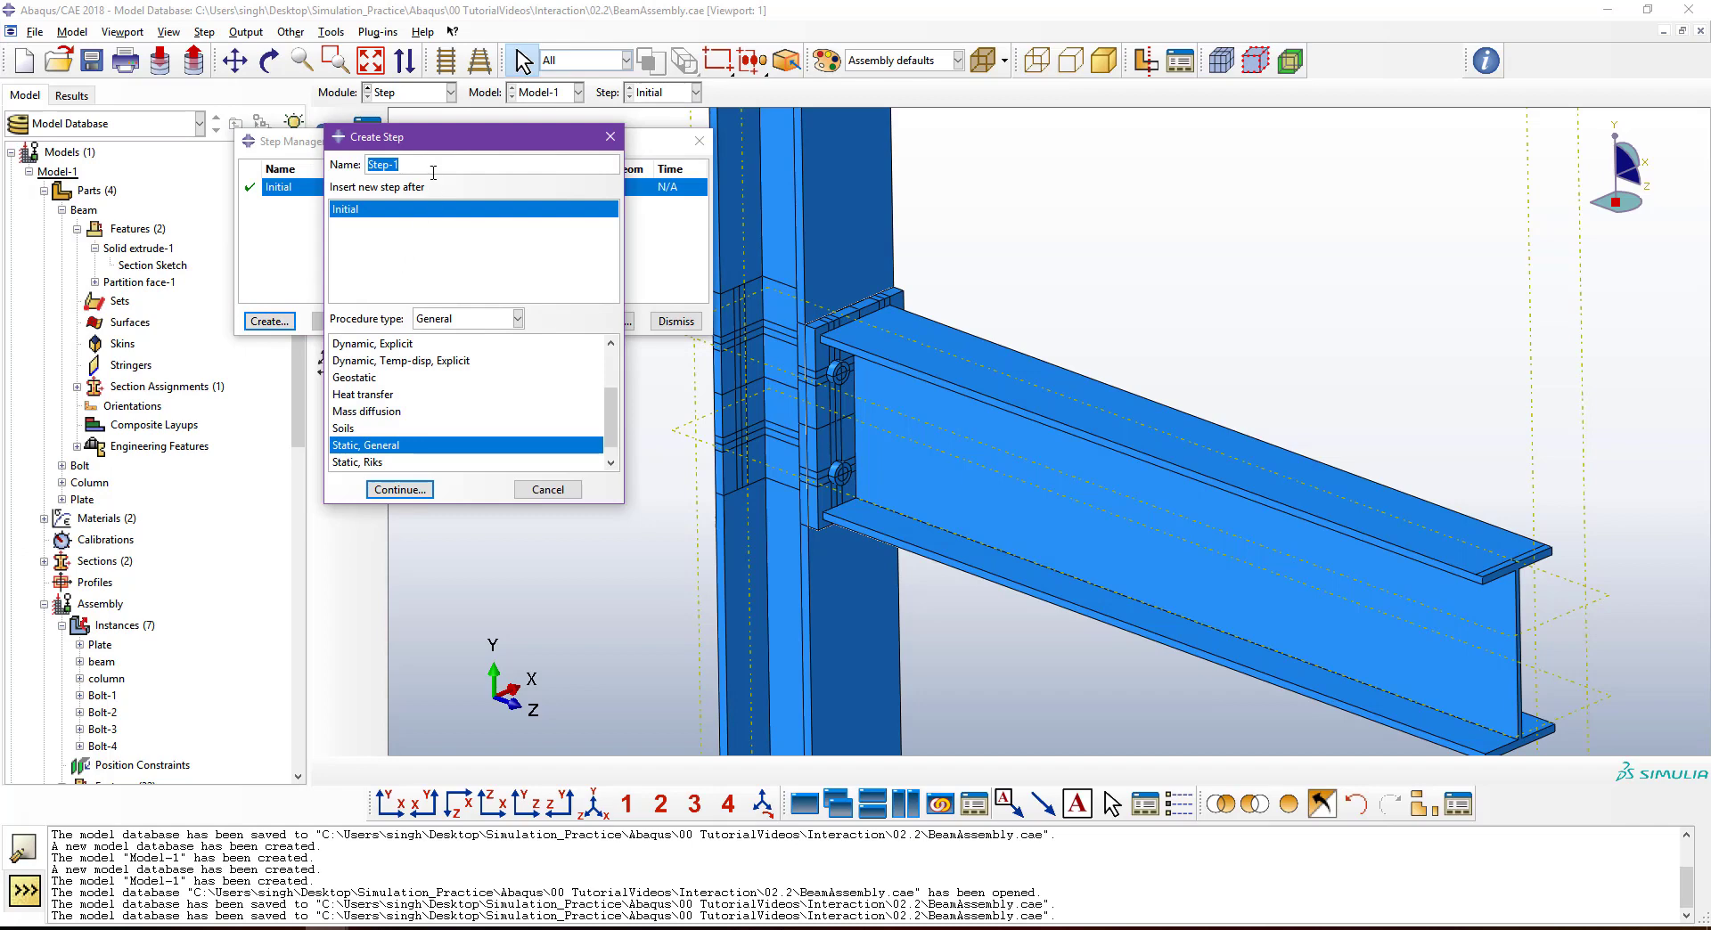
{"action": "type", "text": "Pretension"}
{"action": "key", "text": "Return"}
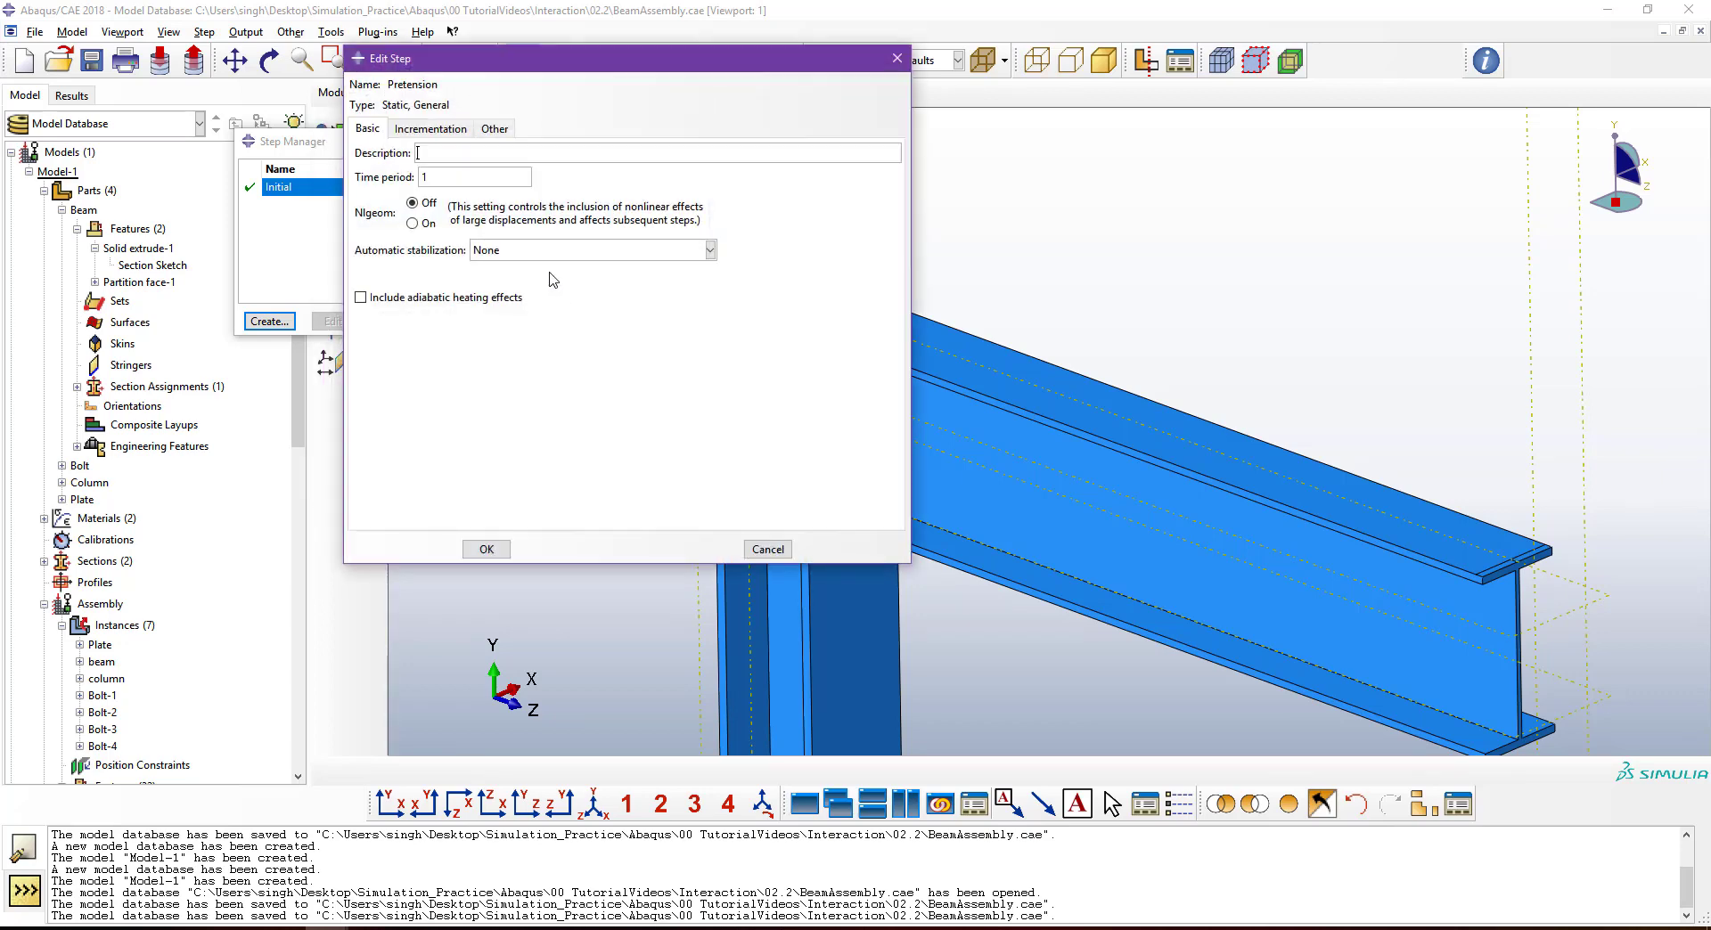
Set the Pretension step's initial and maximum increment sizes to 0.1 and save the step.
{"action": "left_click", "coordinate": [430, 128]}
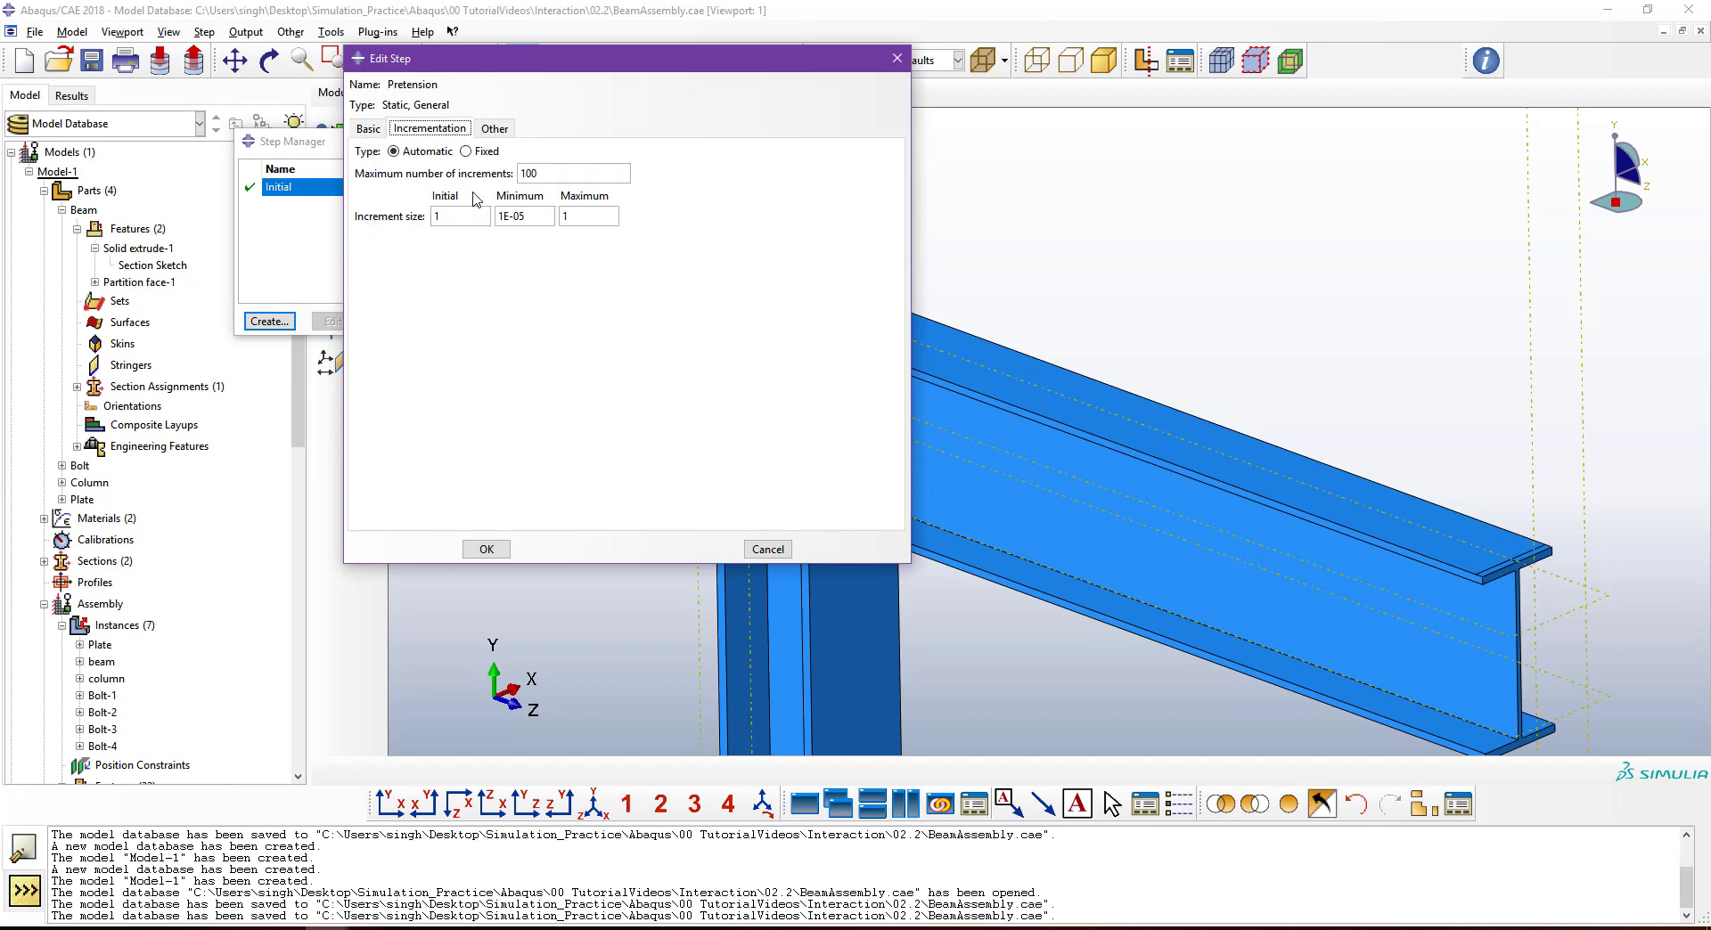
{"action": "double_click", "coordinate": [465, 215]}
{"action": "key", "text": "Tab"}
{"action": "key", "text": "Tab"}
{"action": "left_click", "coordinate": [489, 549]}
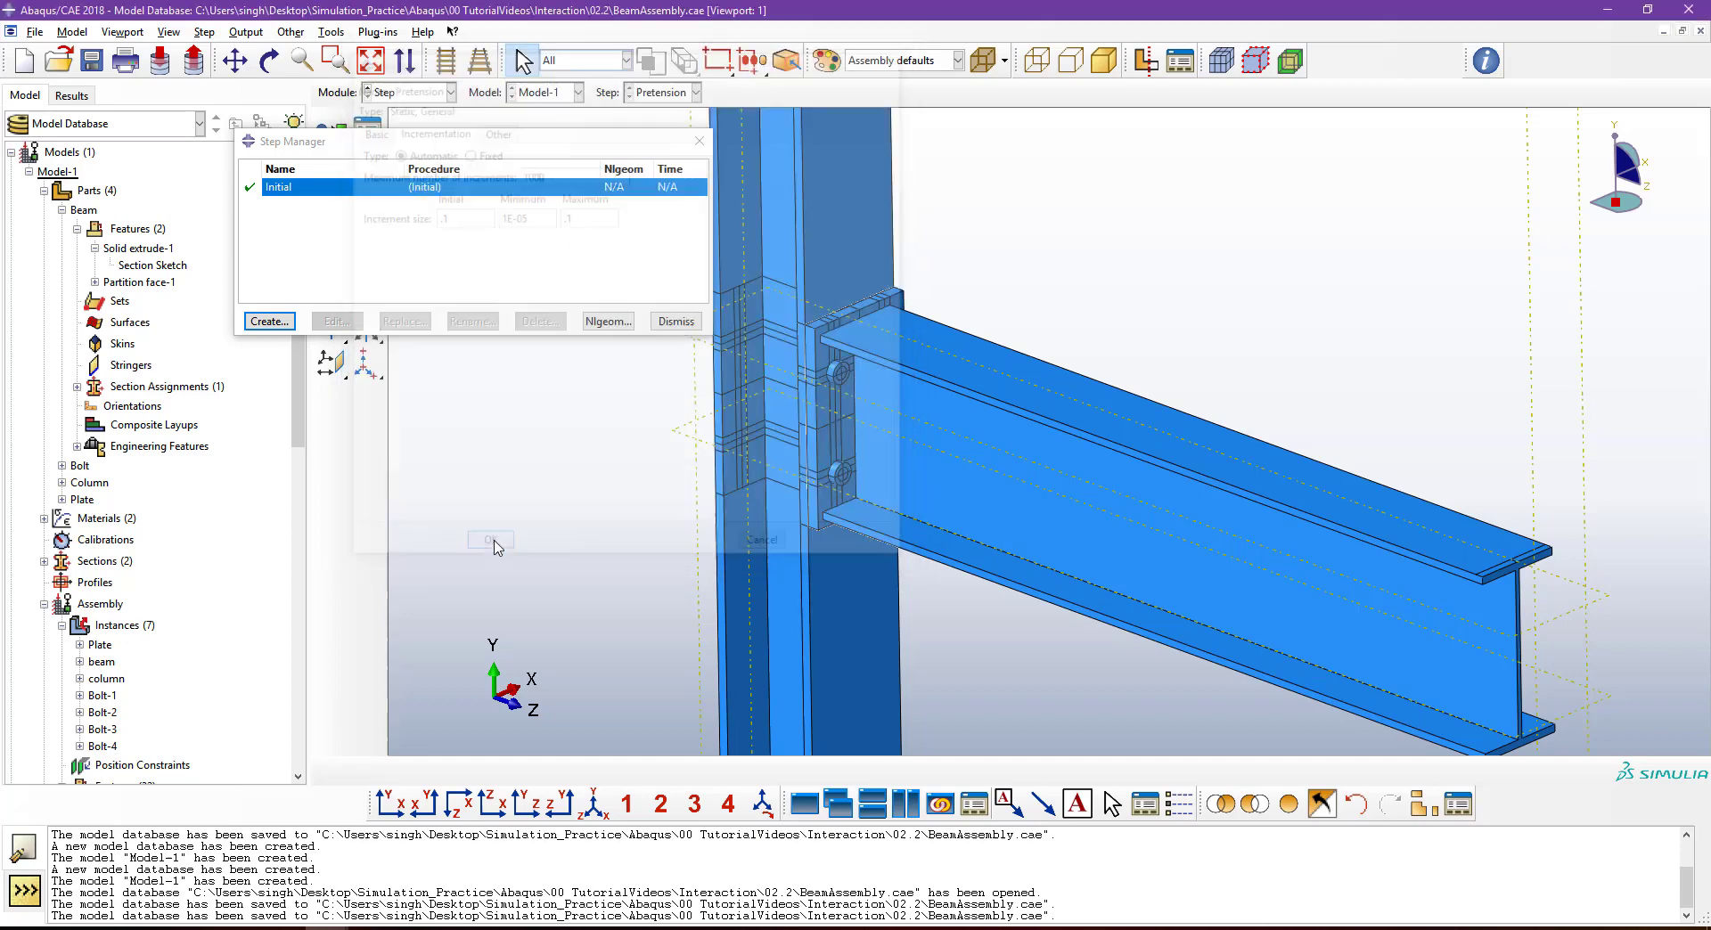
Create a Static, General step named Loading after Pretension, with 0.1 initial and maximum increment sizes and at most 1000 increments, and close the step manager.
{"action": "left_click", "coordinate": [269, 322]}
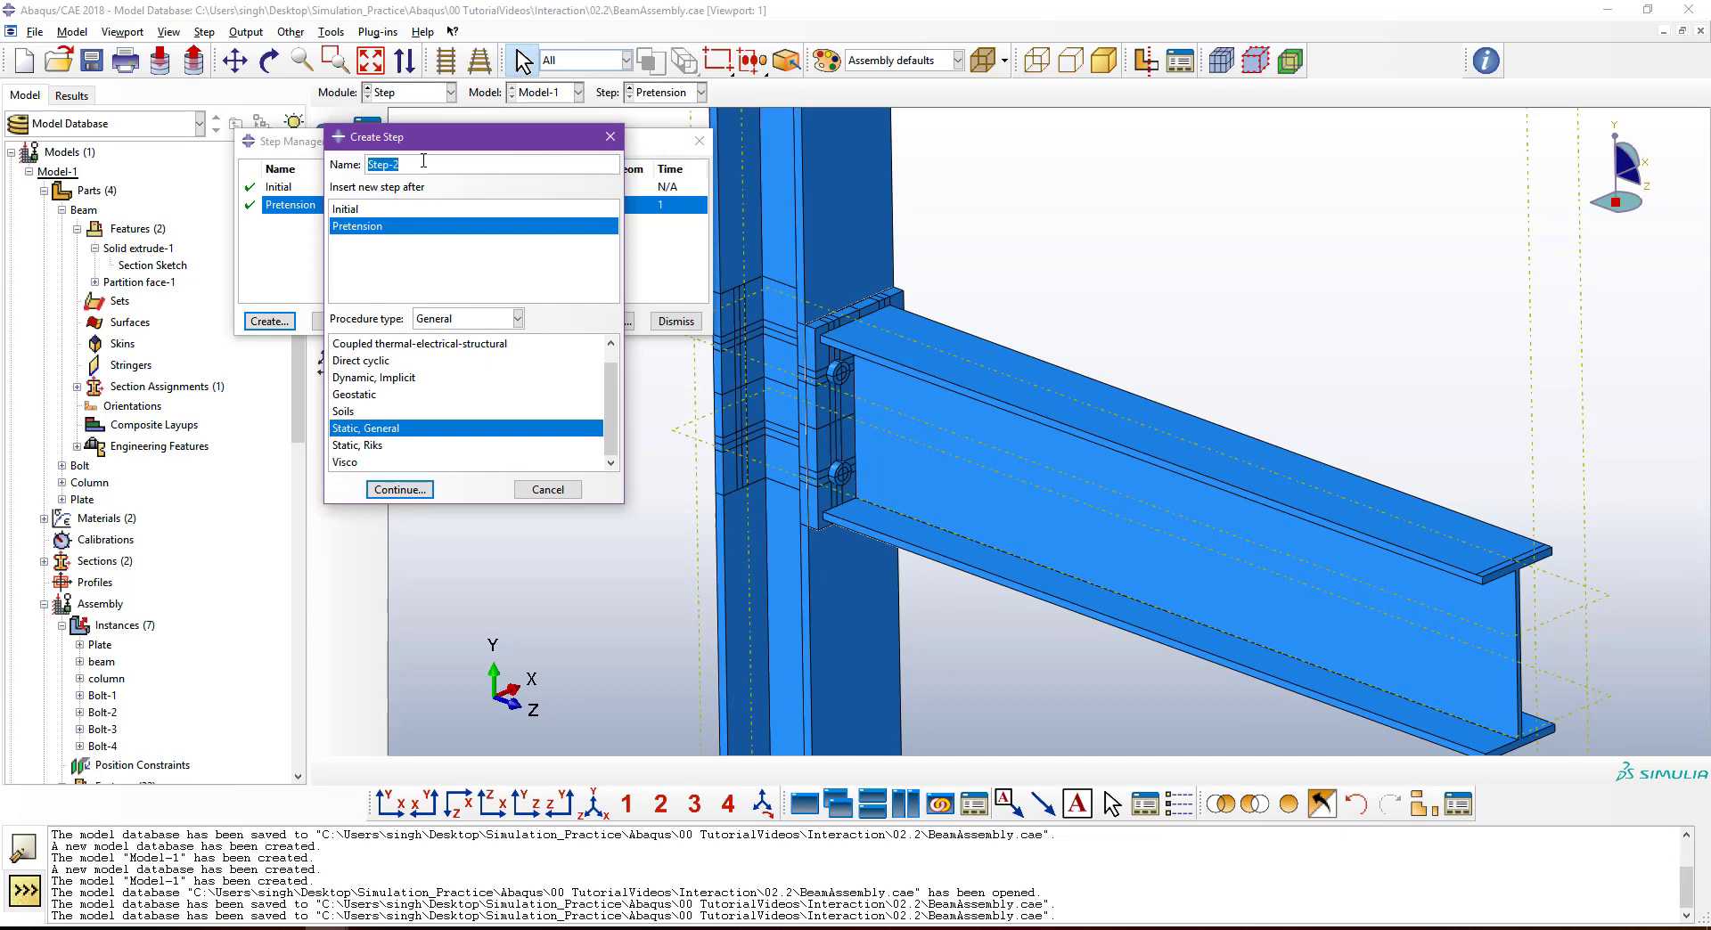
{"action": "type", "text": "Loading"}
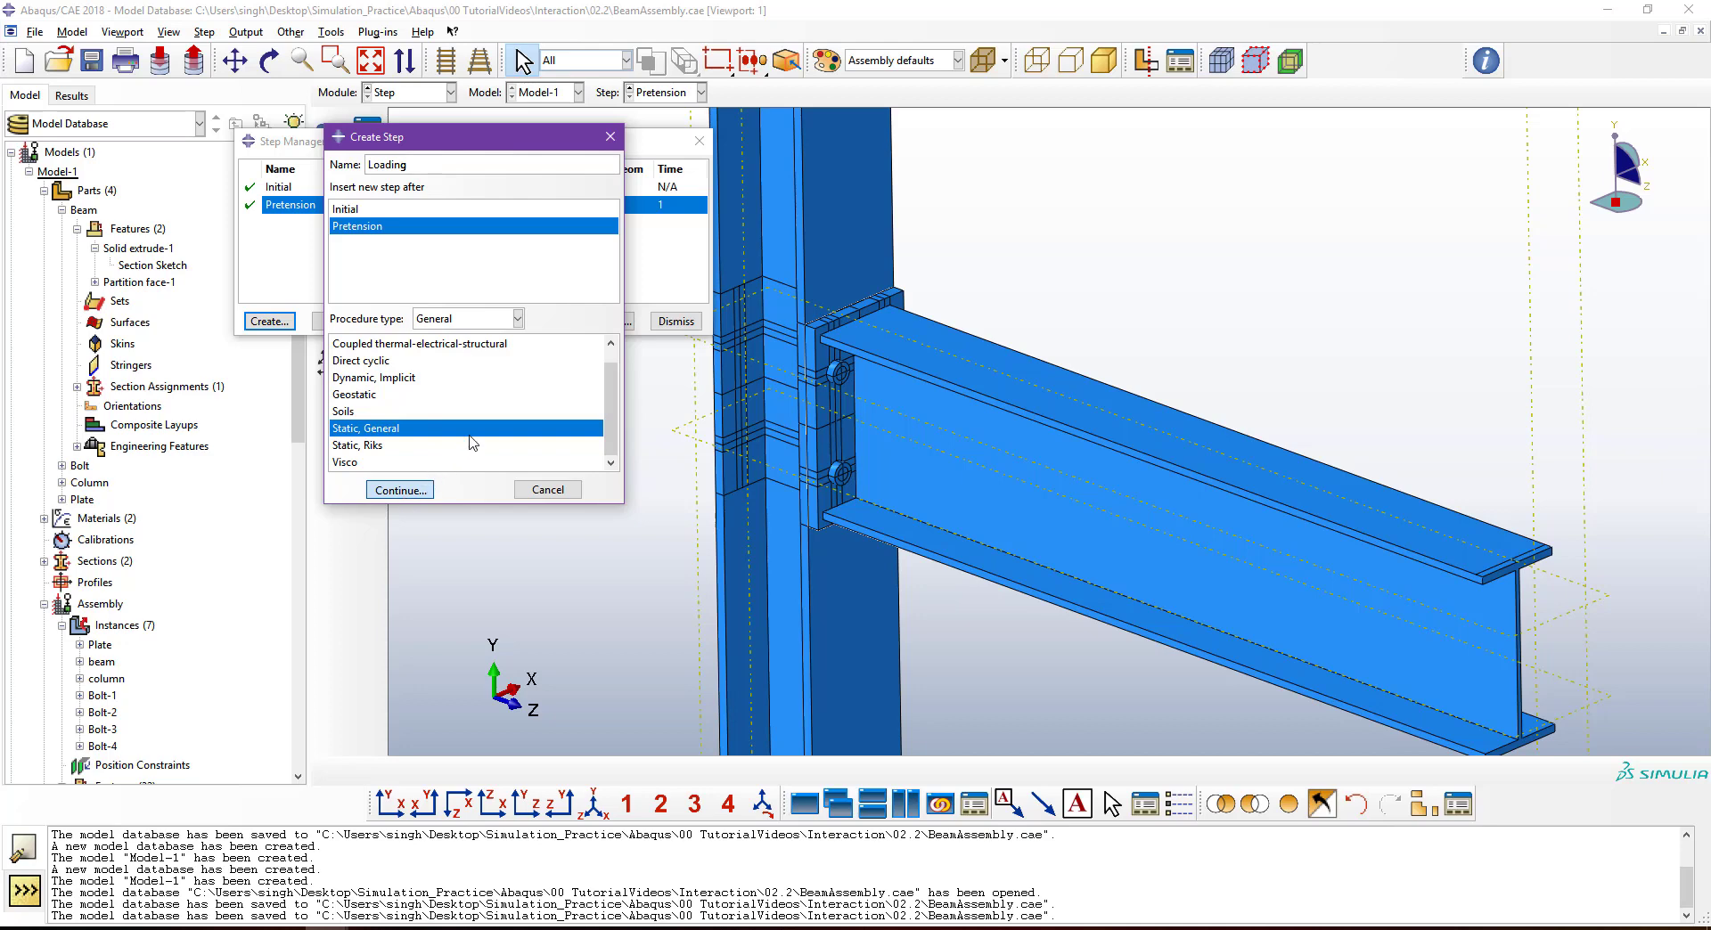
{"action": "left_click", "coordinate": [400, 490]}
{"action": "left_click", "coordinate": [429, 128]}
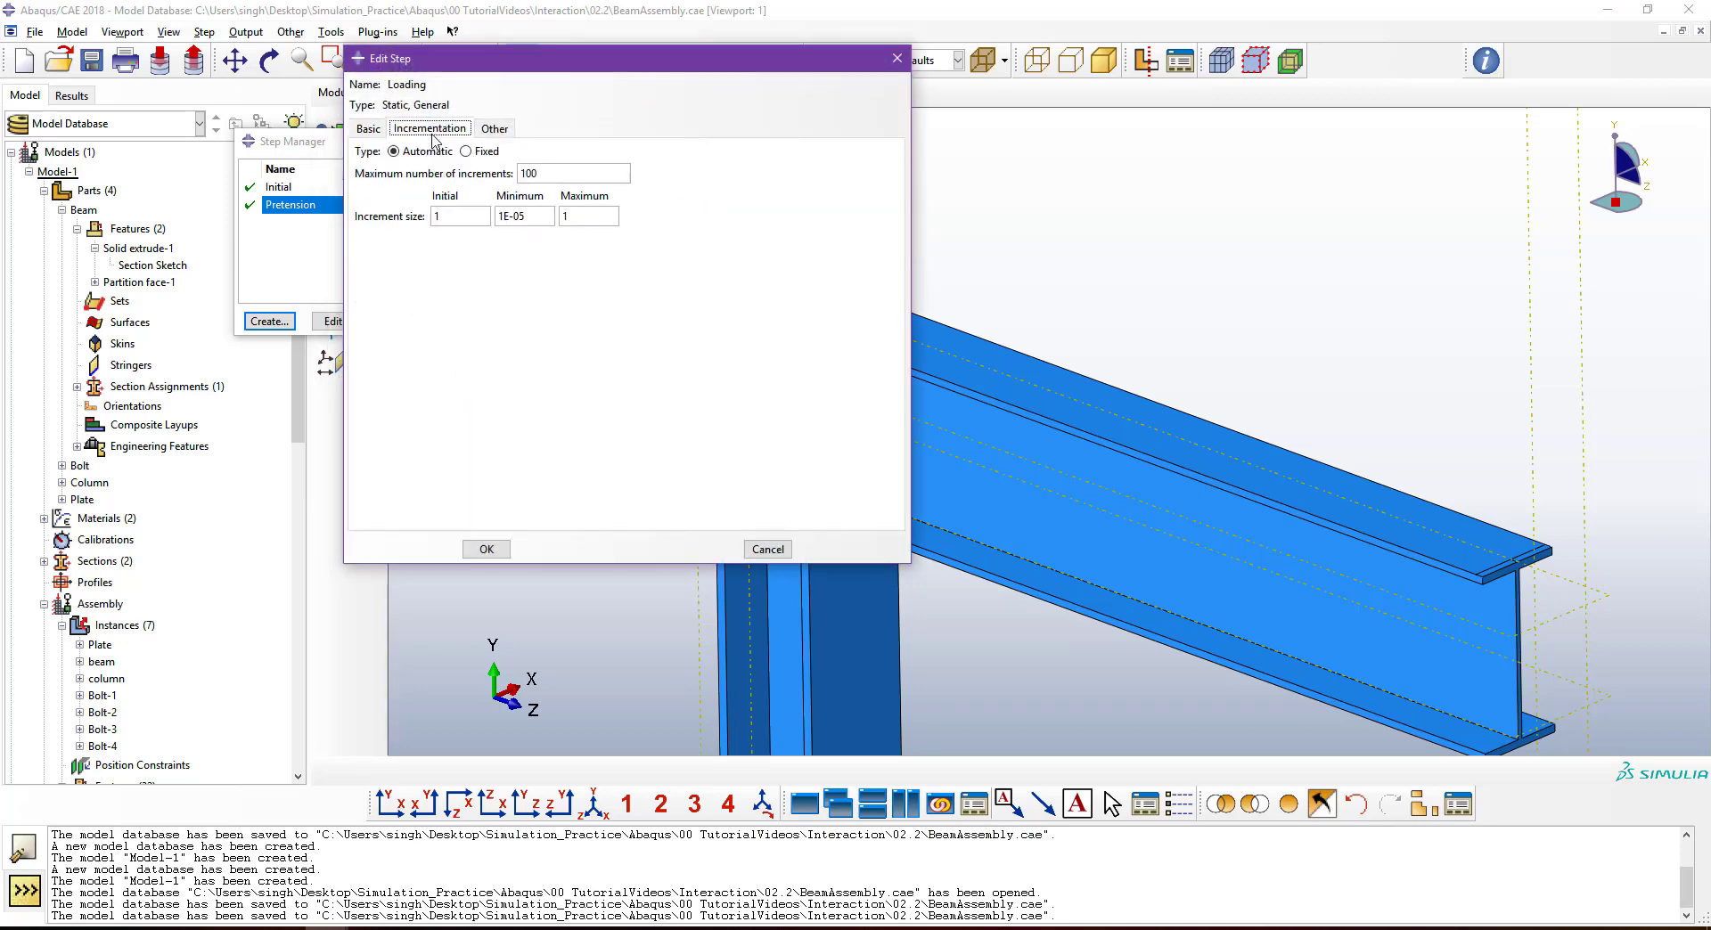
{"action": "double_click", "coordinate": [458, 216]}
{"action": "type", "text": ".1"}
{"action": "key", "text": "Tab"}
{"action": "key", "text": "Tab"}
{"action": "key", "text": "BackSpace"}
{"action": "left_click", "coordinate": [486, 548]}
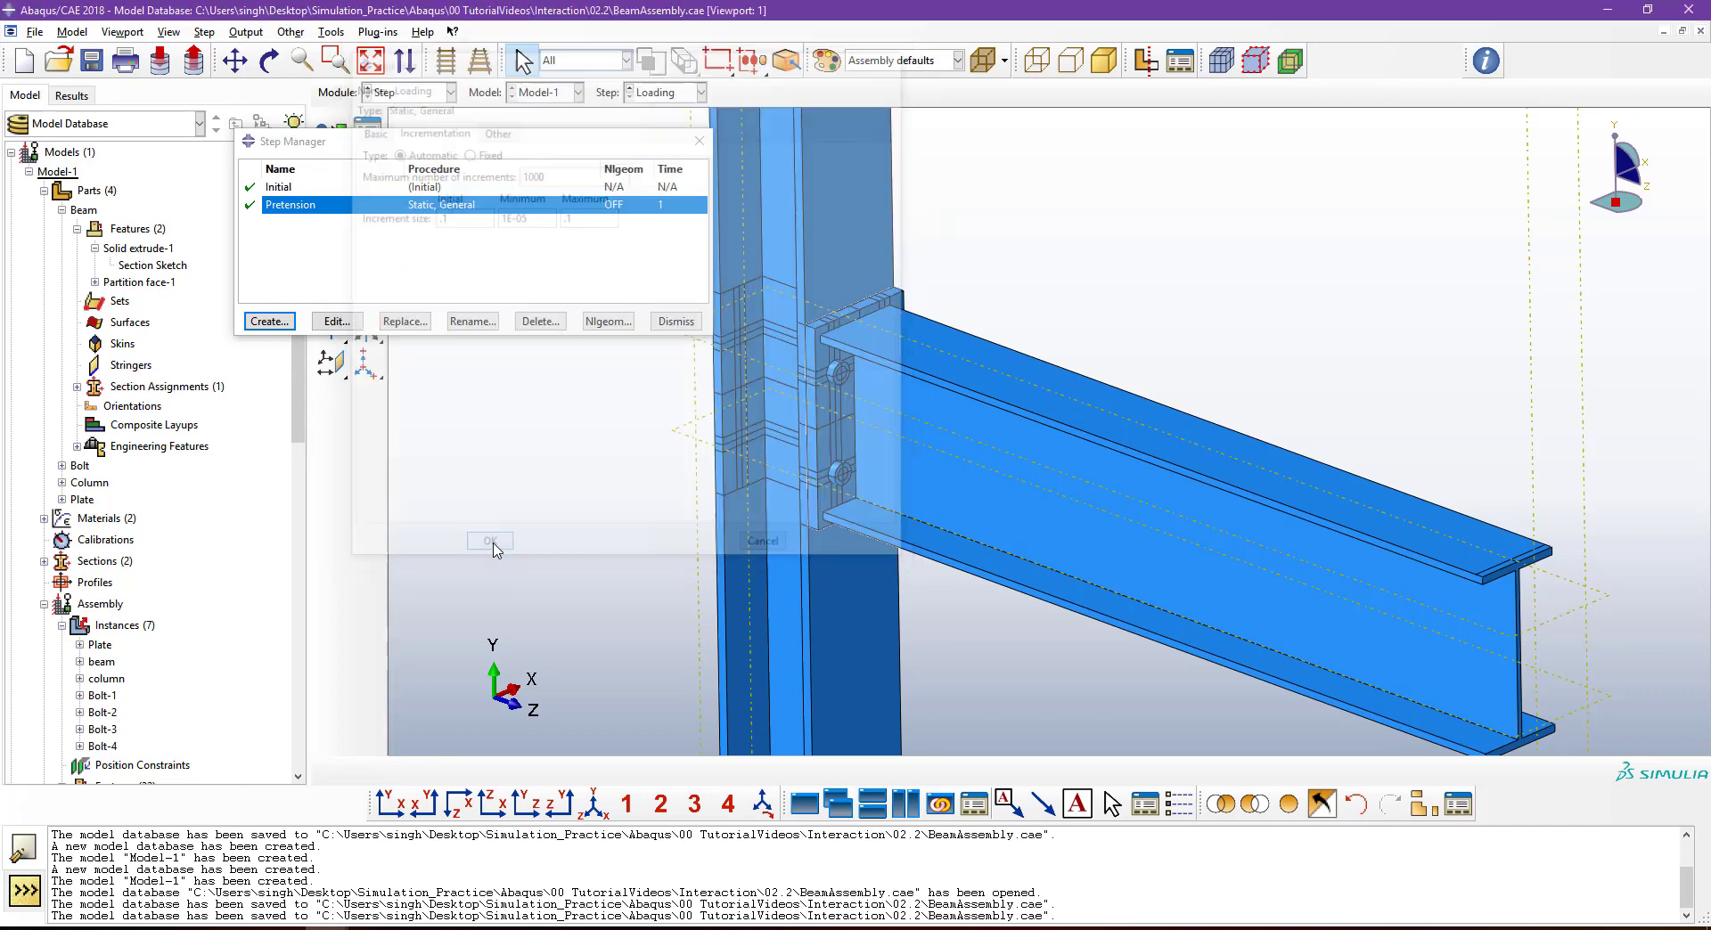
{"action": "left_click", "coordinate": [674, 322]}
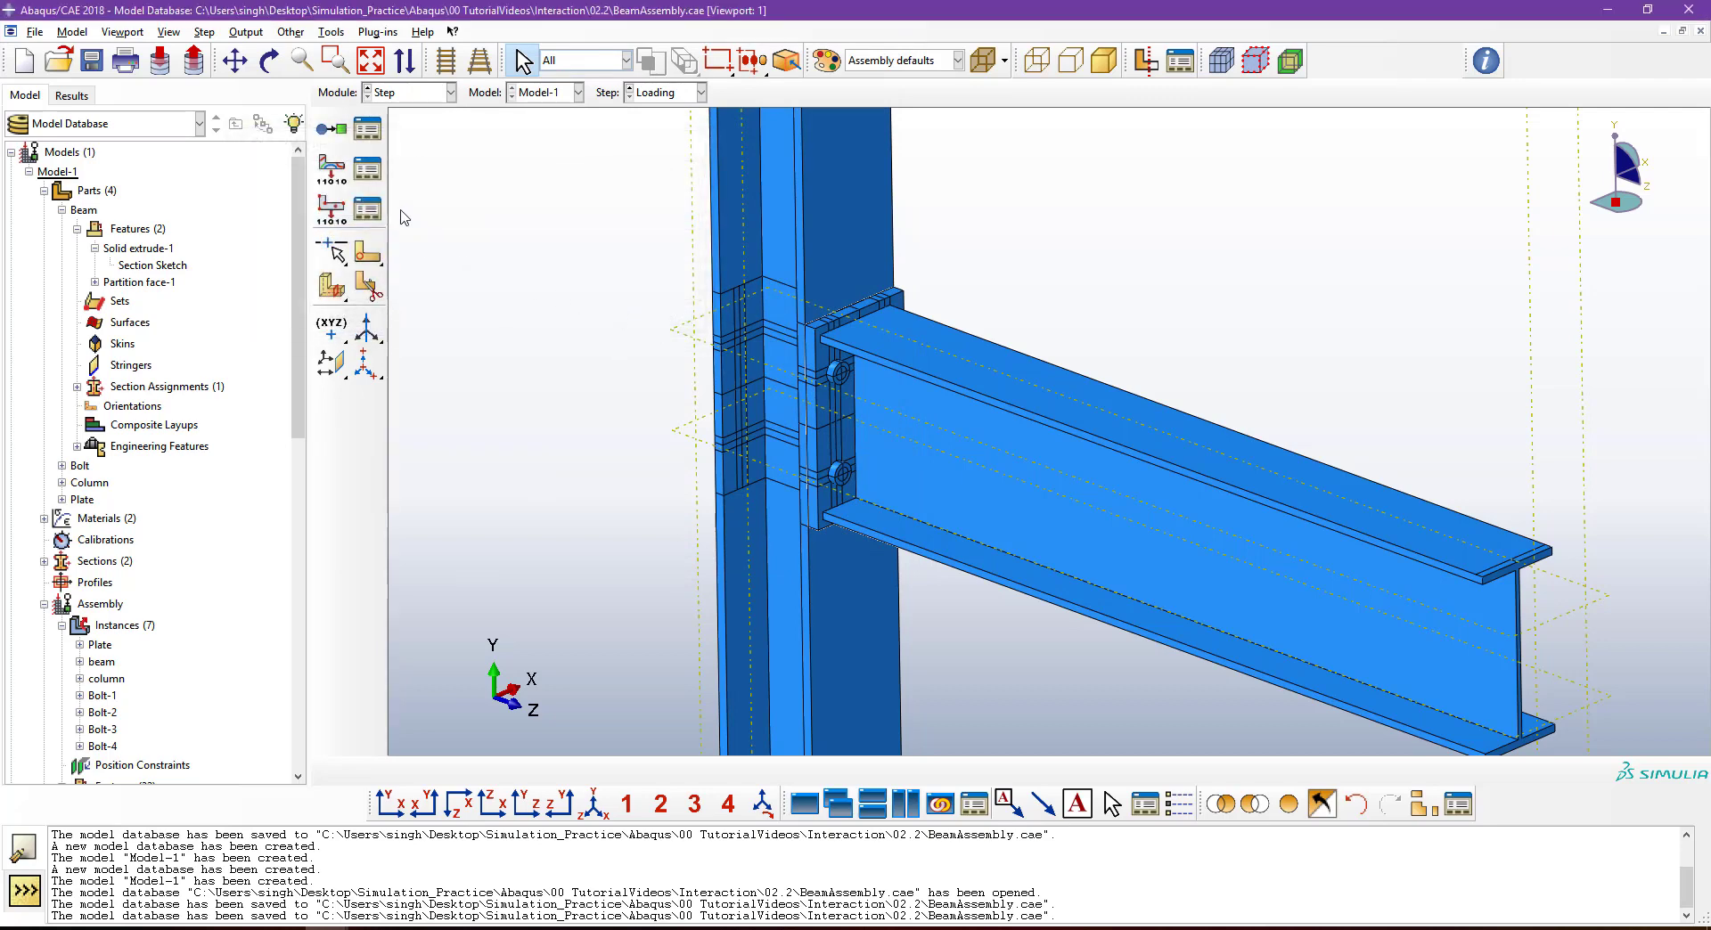
Review the field output and history output requests defined for the Pretension and Loading steps.
{"action": "left_click", "coordinate": [366, 169]}
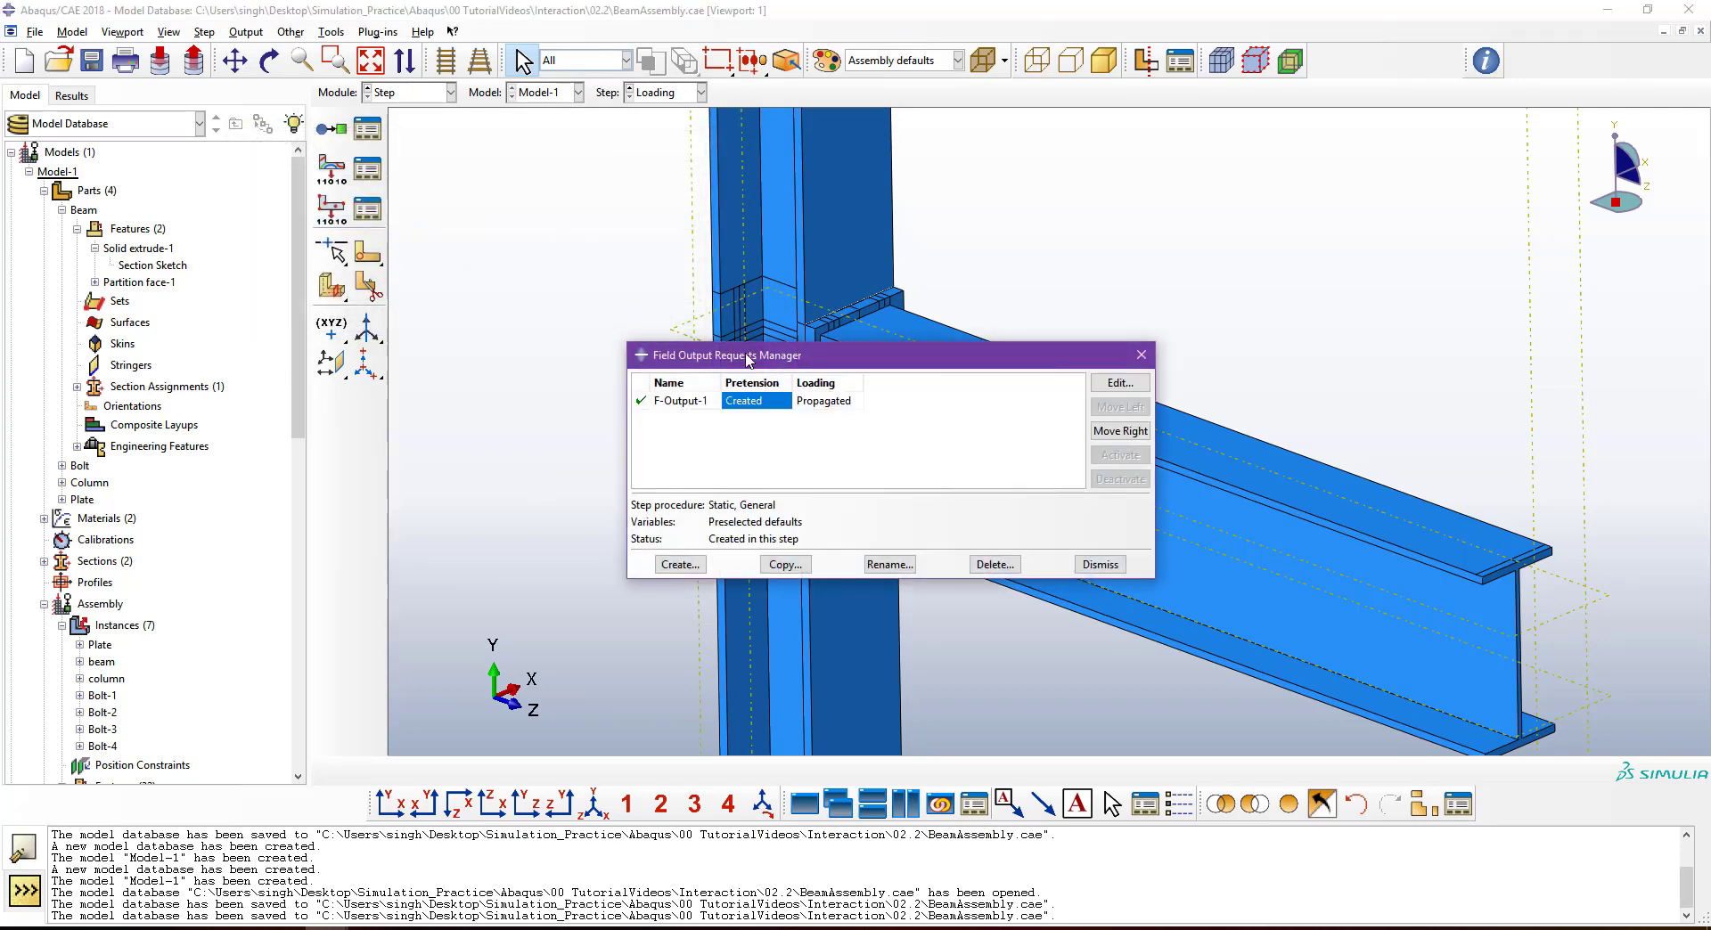
{"action": "left_click_drag", "start_coordinate": [749, 358], "coordinate": [763, 325]}
{"action": "left_click", "coordinate": [366, 208]}
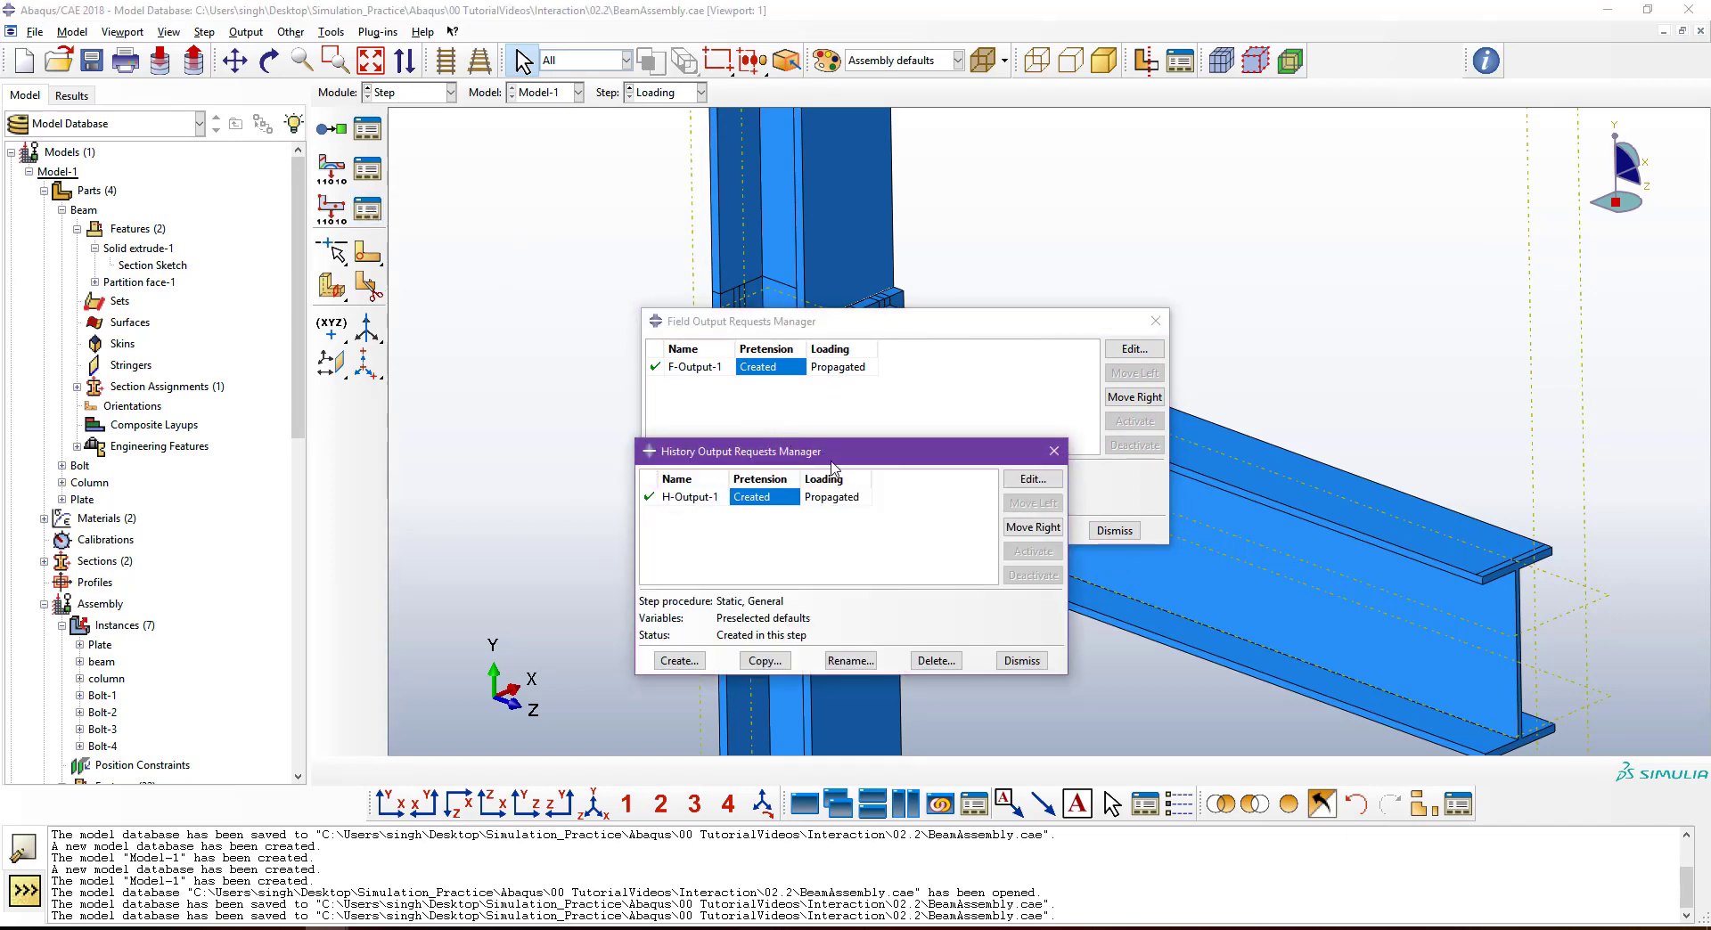
{"action": "left_click_drag", "start_coordinate": [832, 463], "coordinate": [922, 472]}
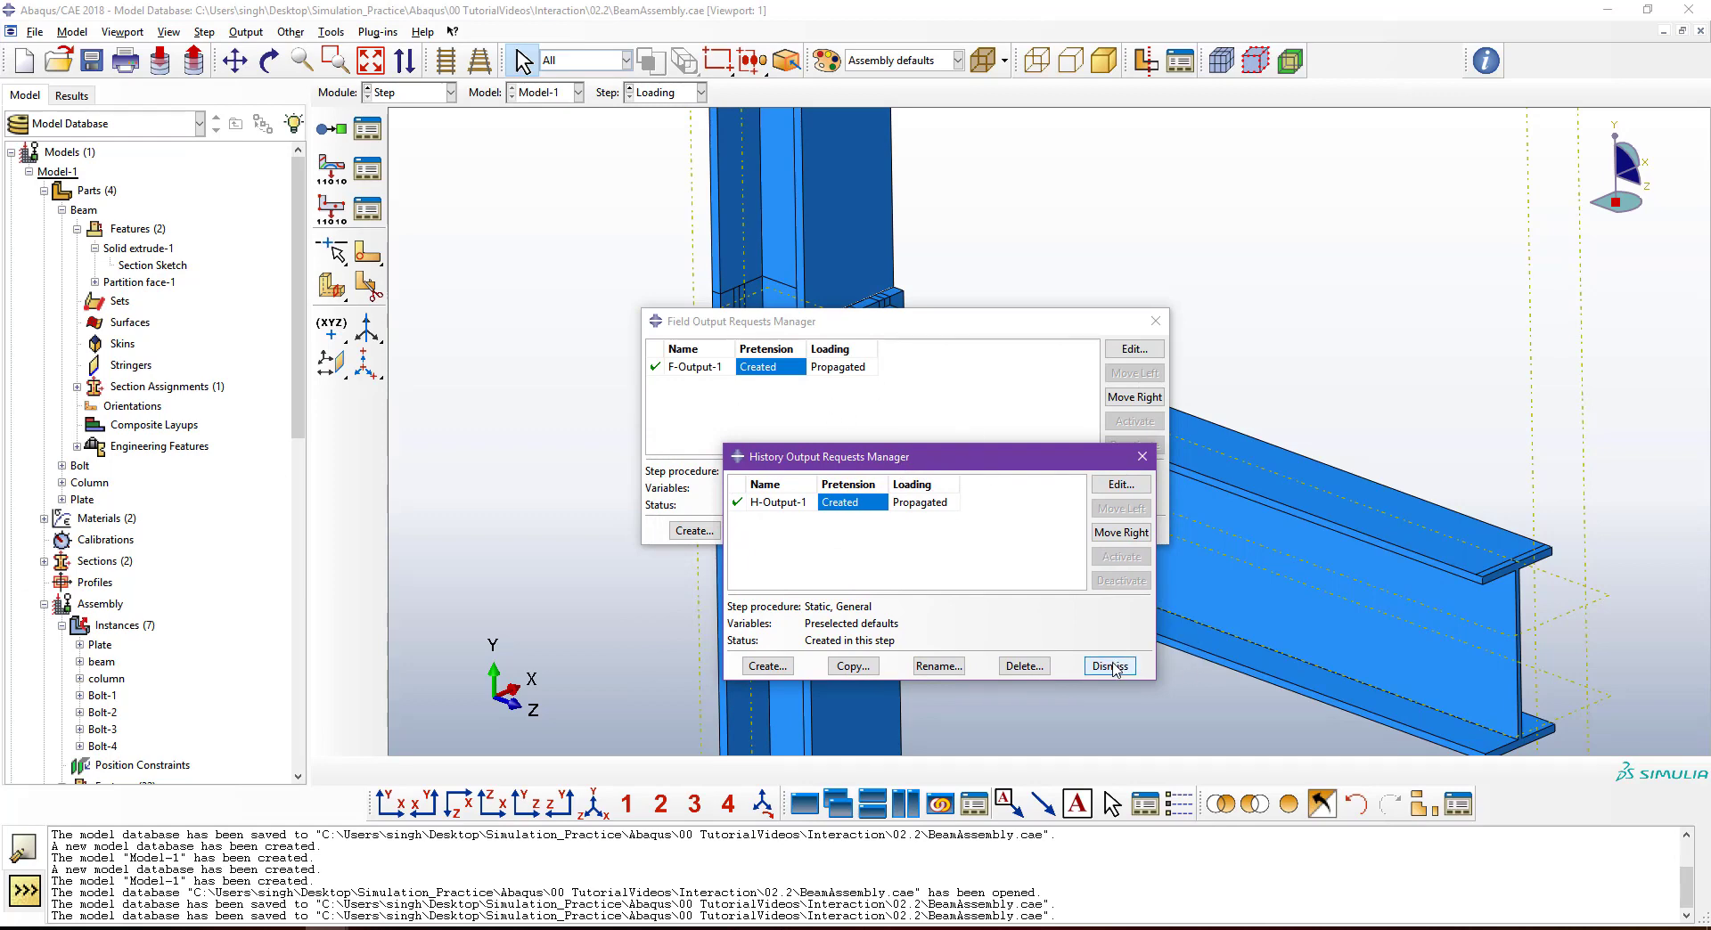
Switch to the Load module and try to create a bolt load named BL-1 in the Loading step.
{"action": "left_click", "coordinate": [399, 94]}
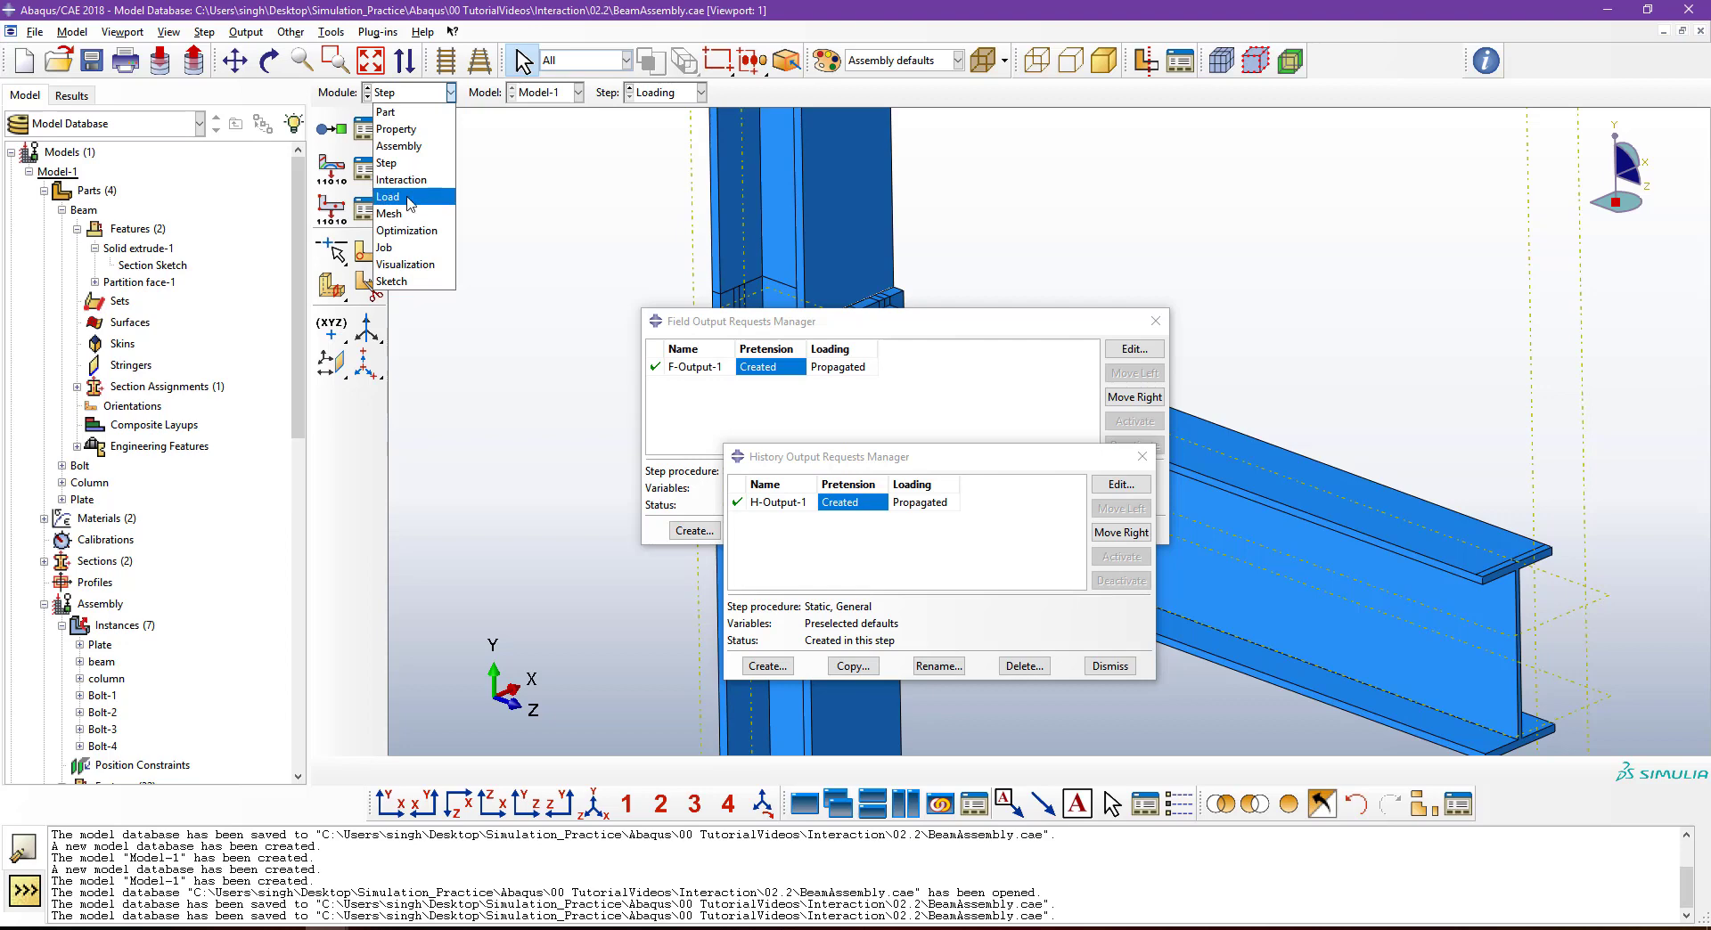
{"action": "left_click", "coordinate": [392, 197]}
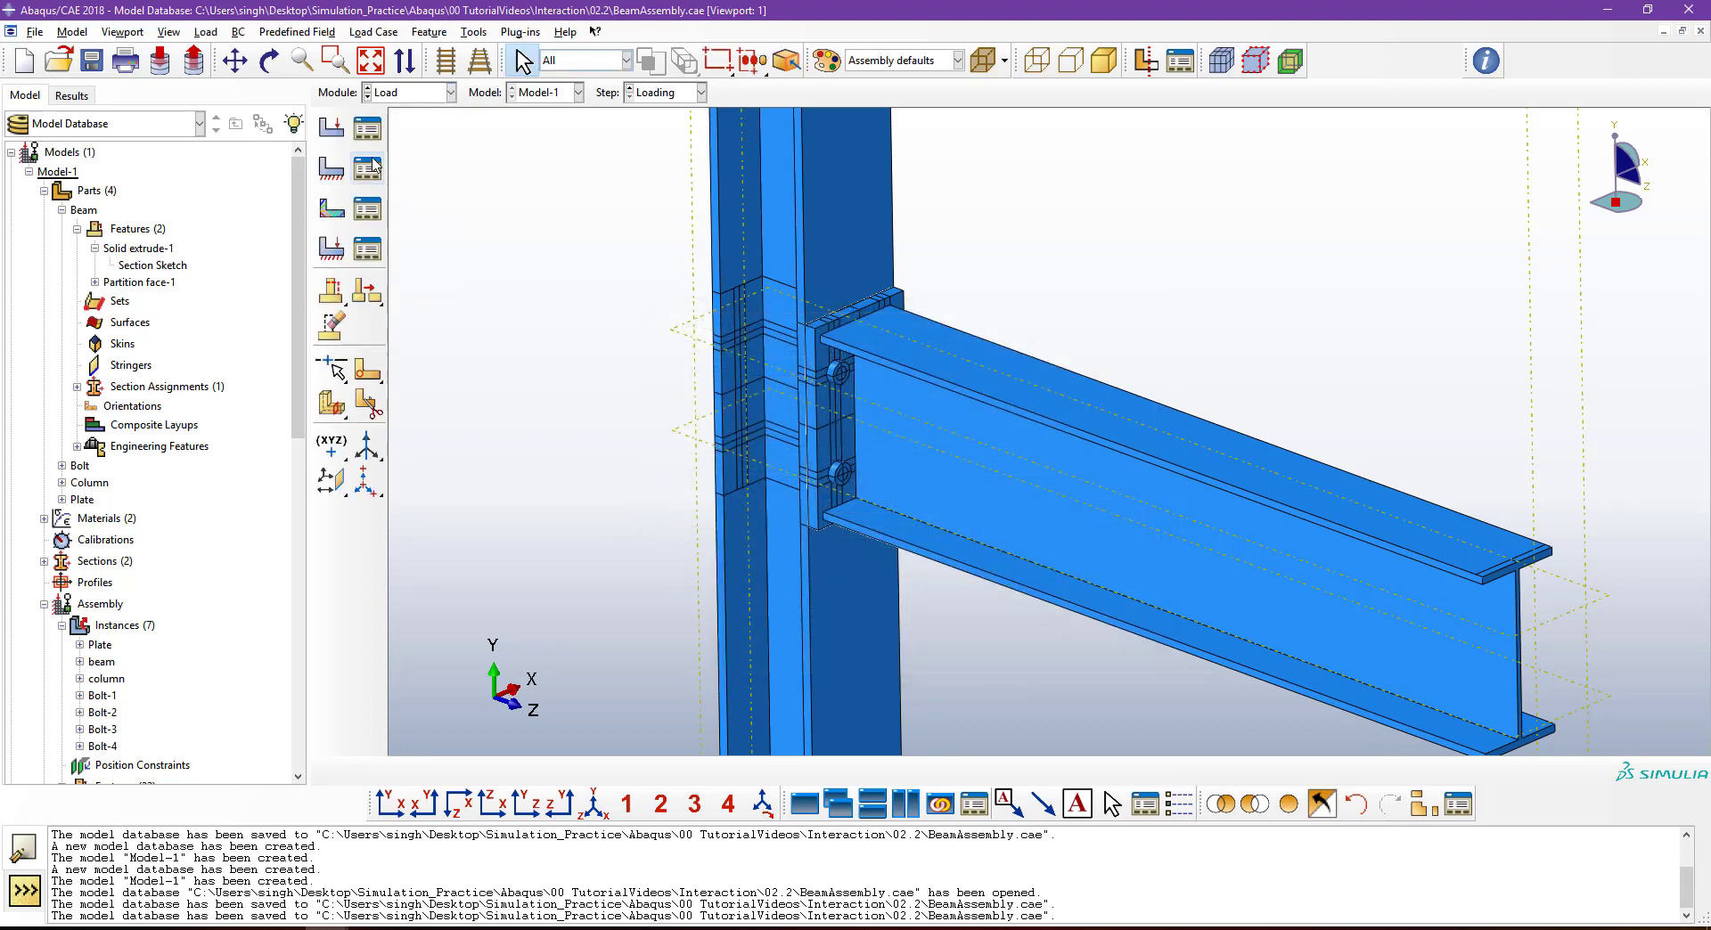
{"action": "left_click", "coordinate": [370, 132]}
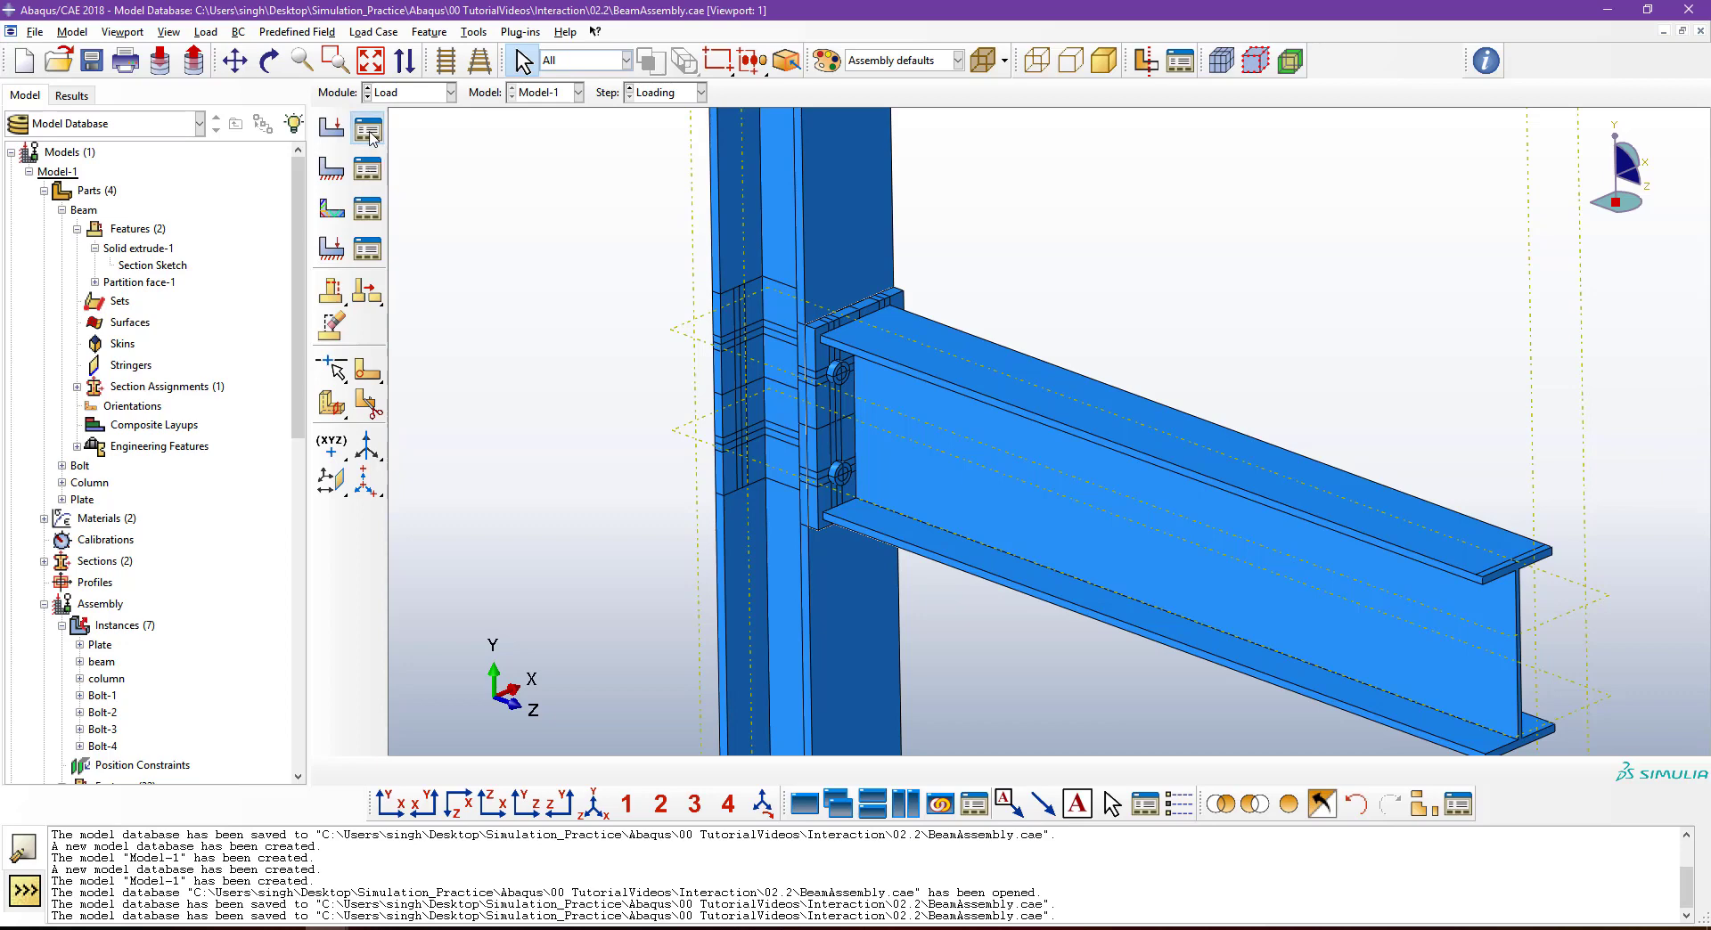
{"action": "left_click", "coordinate": [142, 308]}
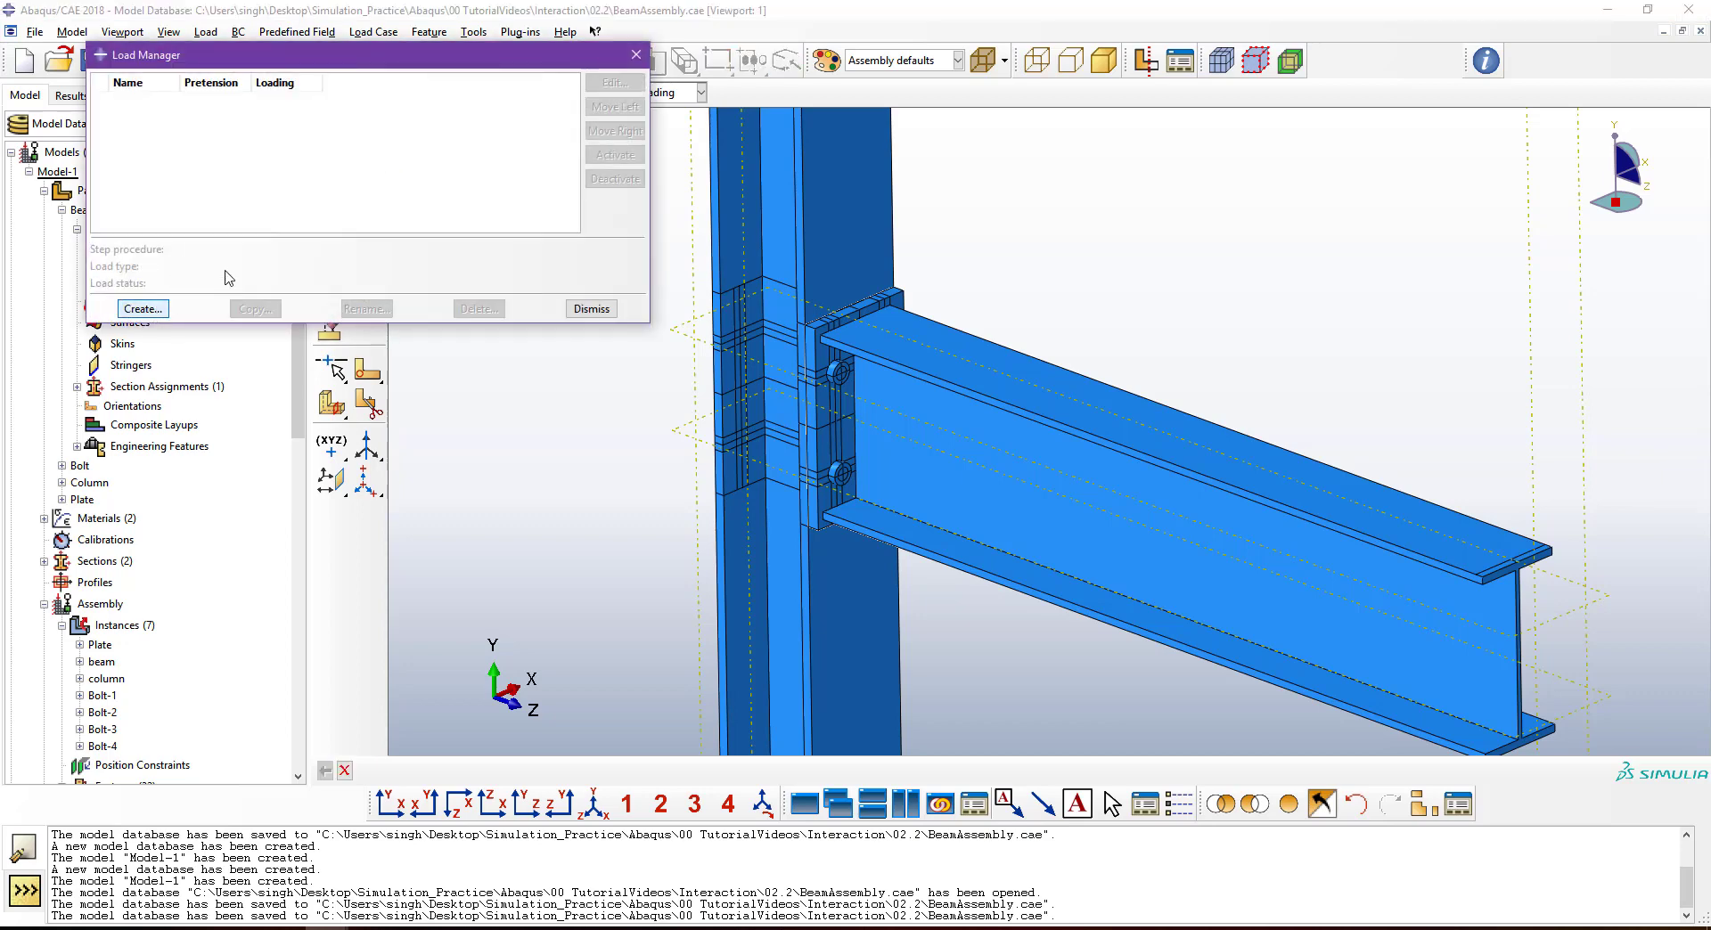
{"action": "type", "text": "BL"}
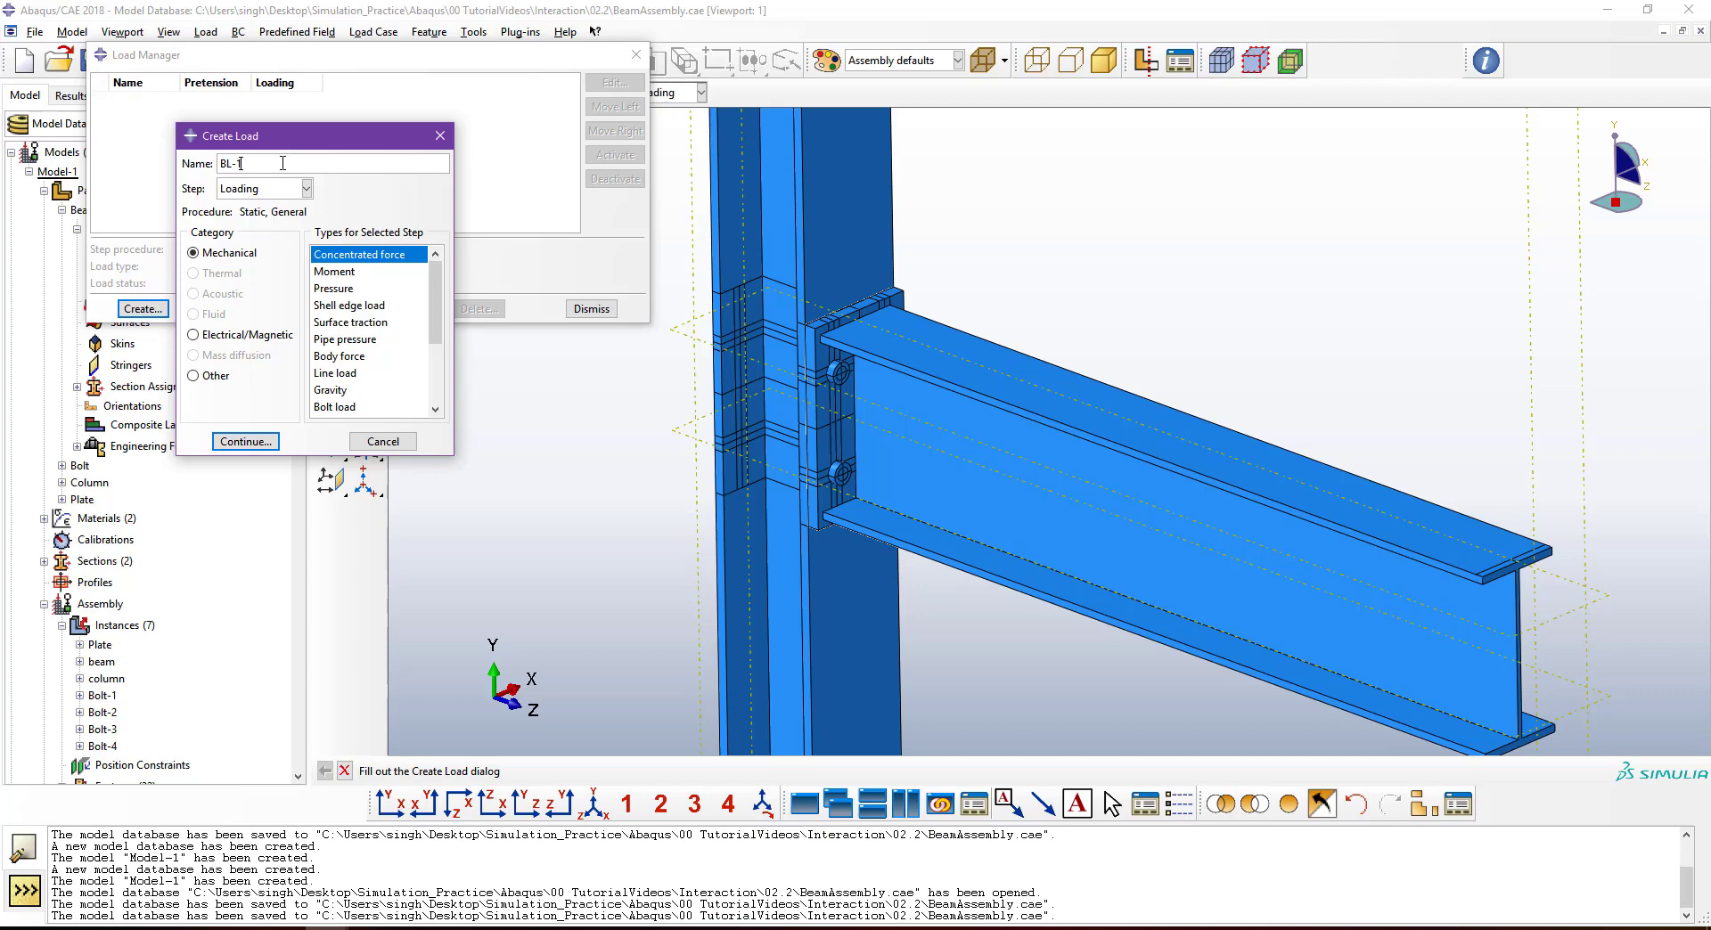
{"action": "type", "text": "-1"}
{"action": "left_click_drag", "start_coordinate": [283, 163], "coordinate": [167, 154]}
{"action": "left_click", "coordinate": [338, 407]}
{"action": "left_click", "coordinate": [245, 443]}
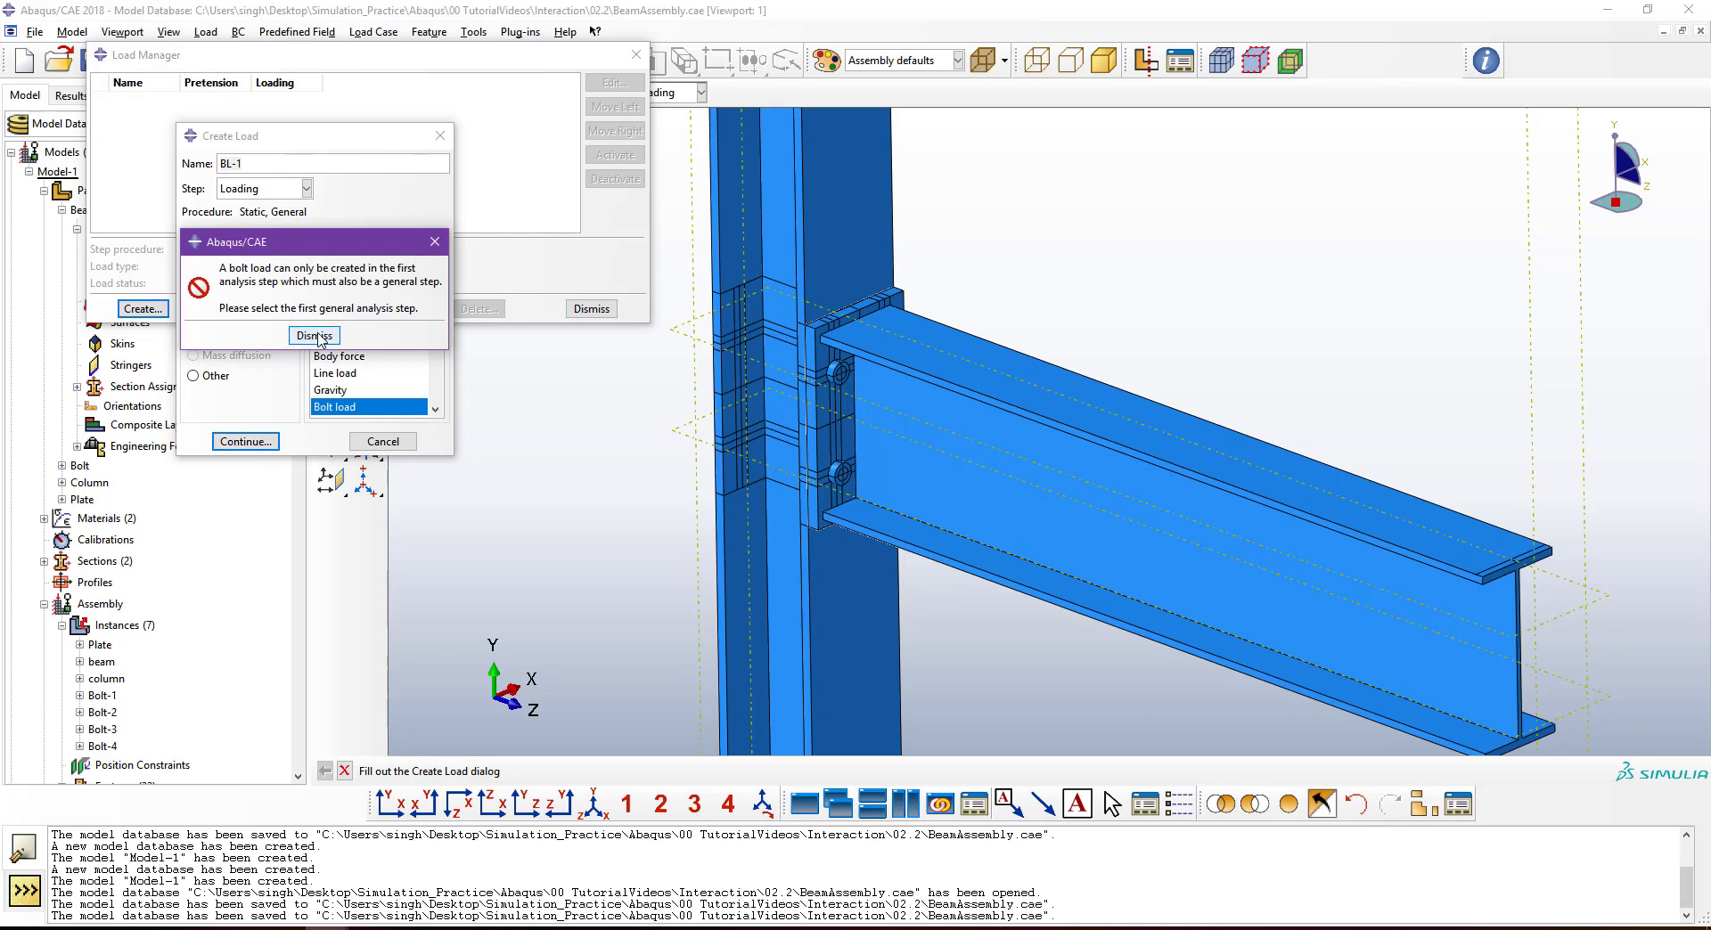
Change the step of bolt load BL-1 to Pretension and continue to its surface selection.
{"action": "left_click", "coordinate": [318, 336]}
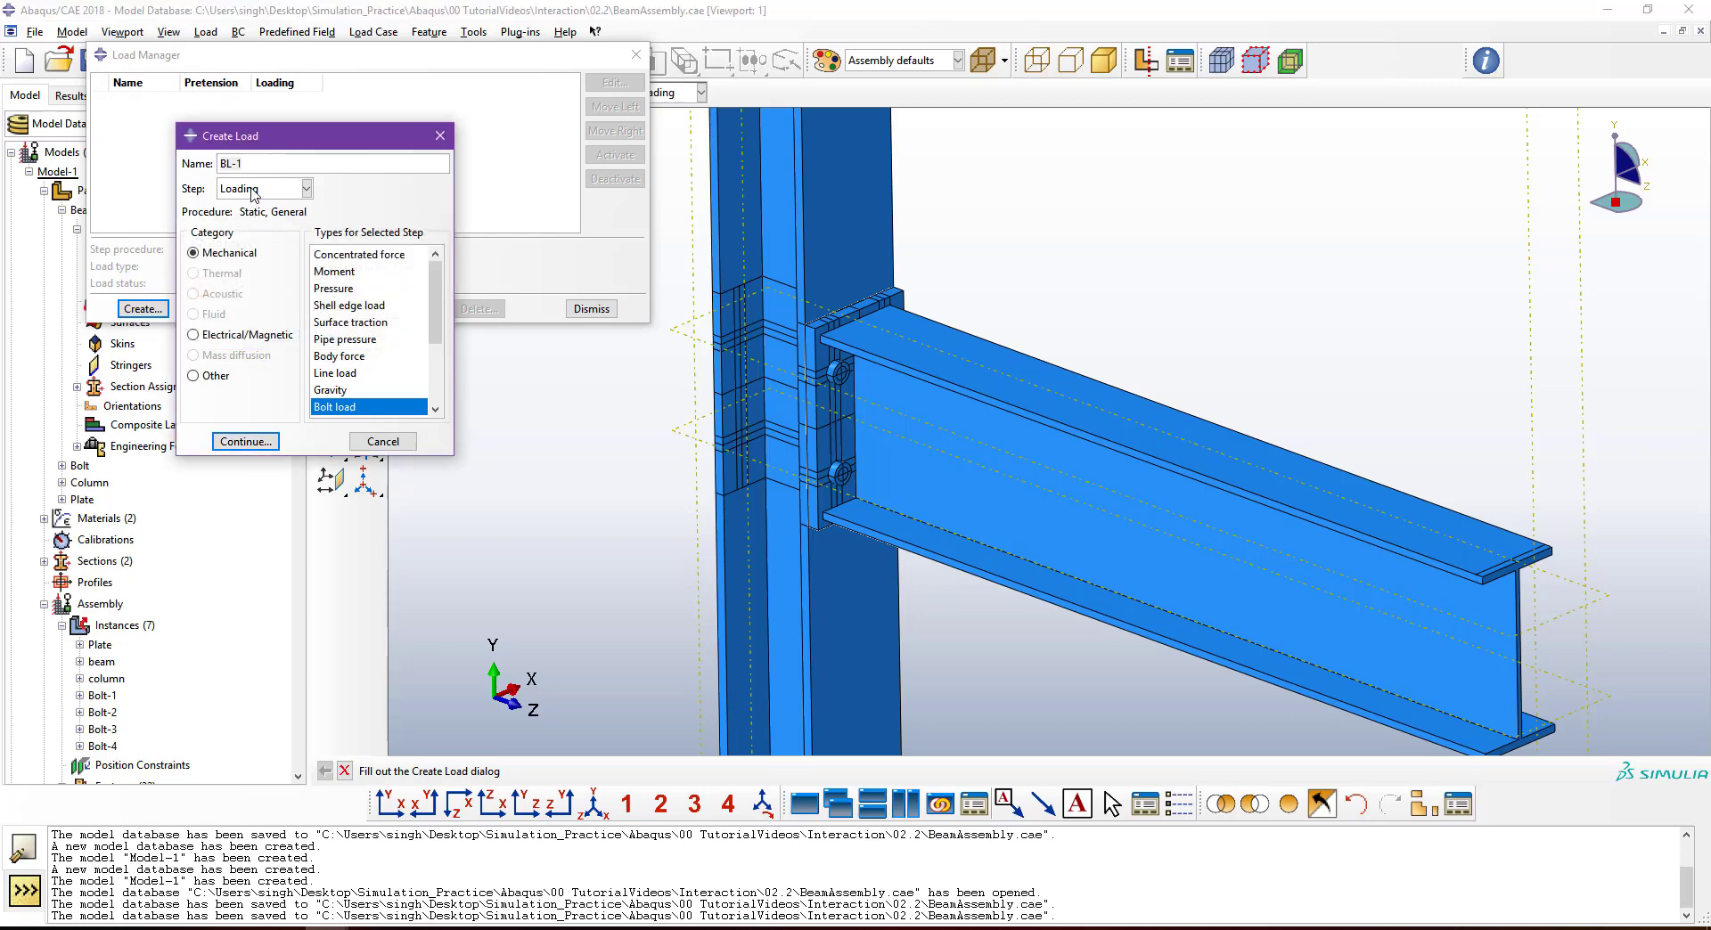
{"action": "left_click", "coordinate": [252, 190]}
{"action": "left_click", "coordinate": [254, 217]}
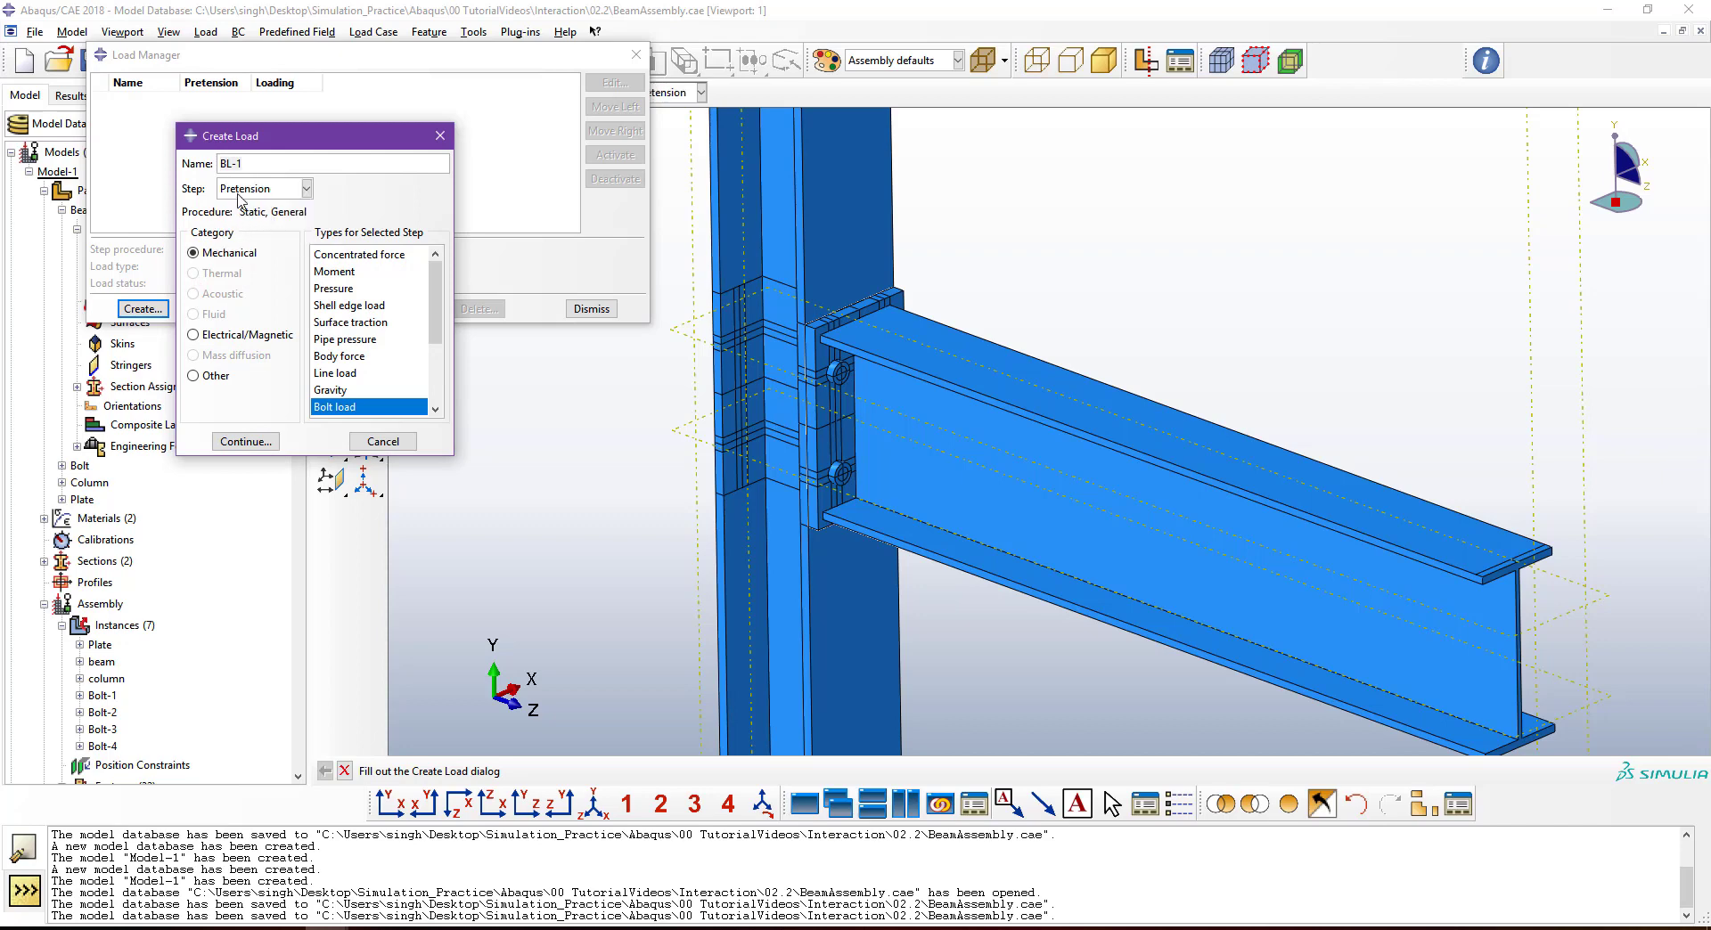
{"action": "left_click", "coordinate": [248, 443]}
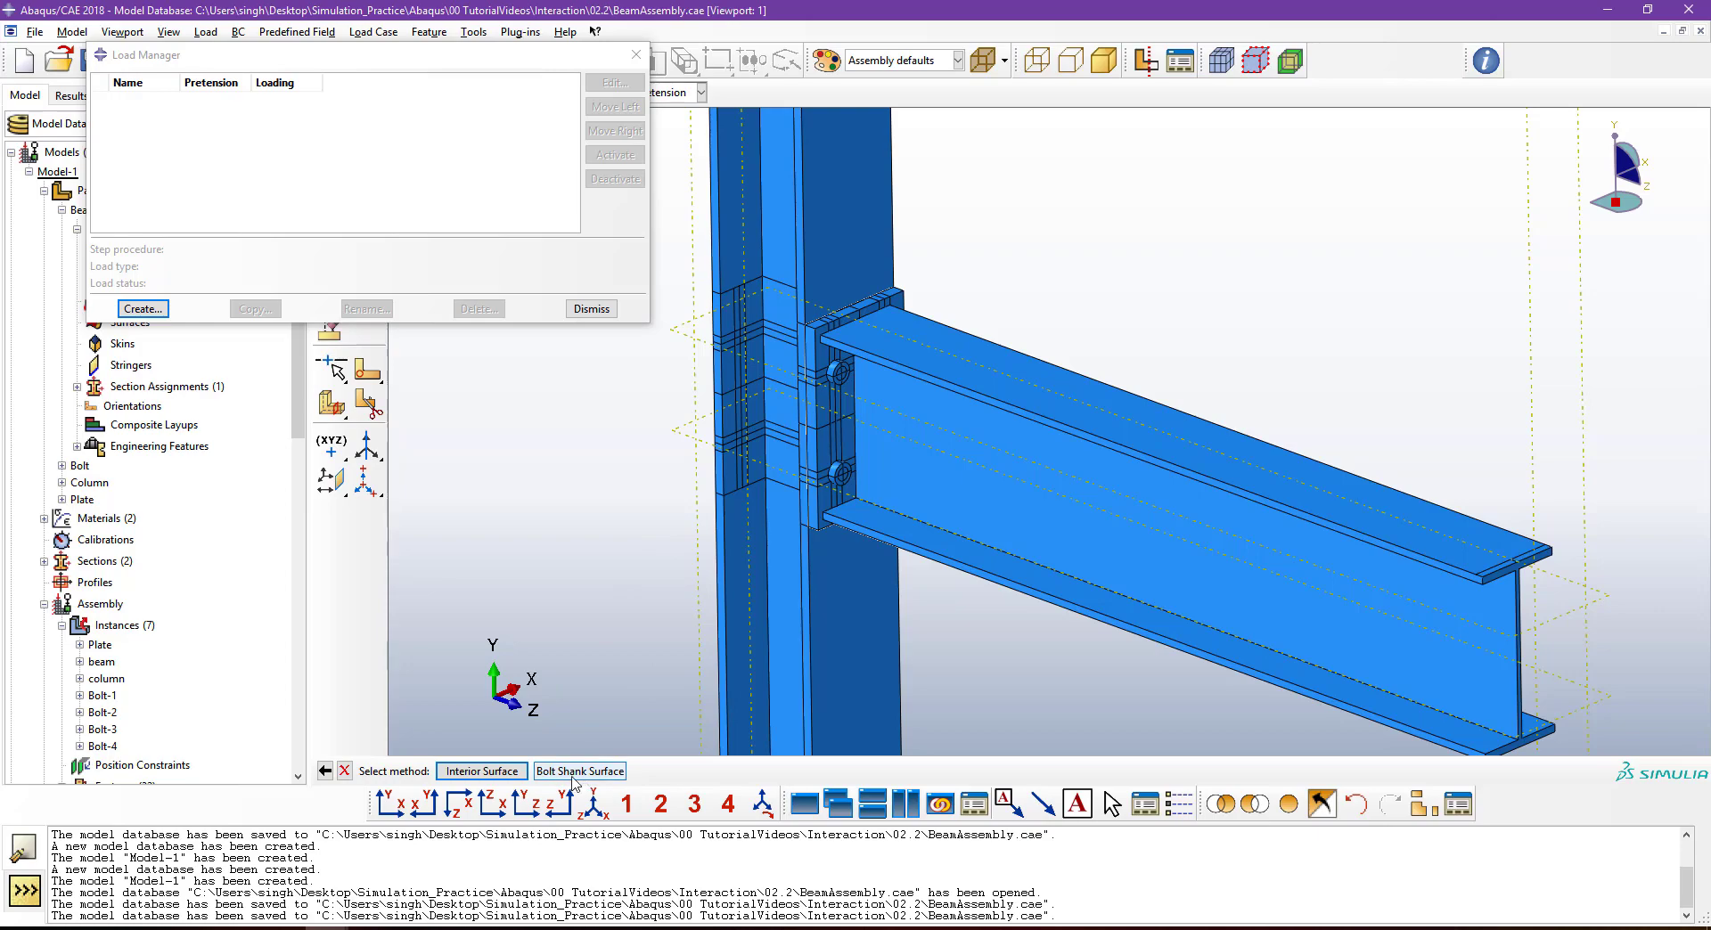
Remove the Plate and beam instances from the displayed assembly to expose the bolts.
{"action": "scroll", "coordinate": [694, 432], "scroll_direction": "up", "scroll_amount": 2}
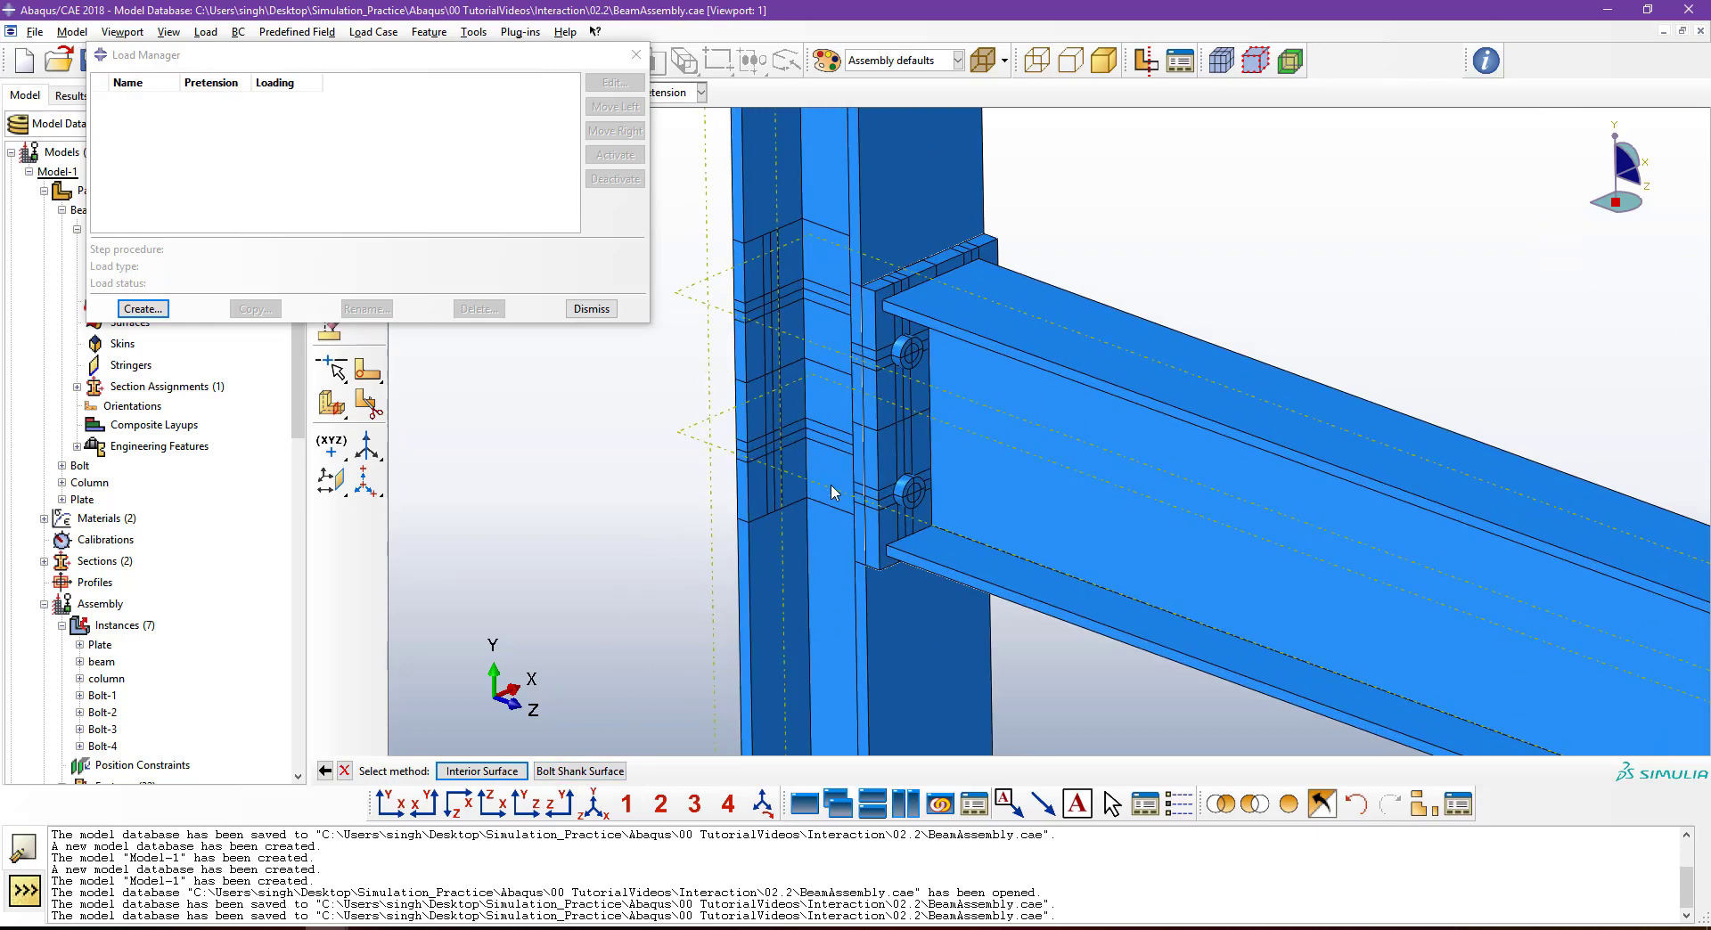
{"action": "left_click_drag", "start_coordinate": [835, 492], "coordinate": [823, 457], "text": "ctrl+alt"}
{"action": "scroll", "coordinate": [796, 404], "scroll_direction": "up", "scroll_amount": 1}
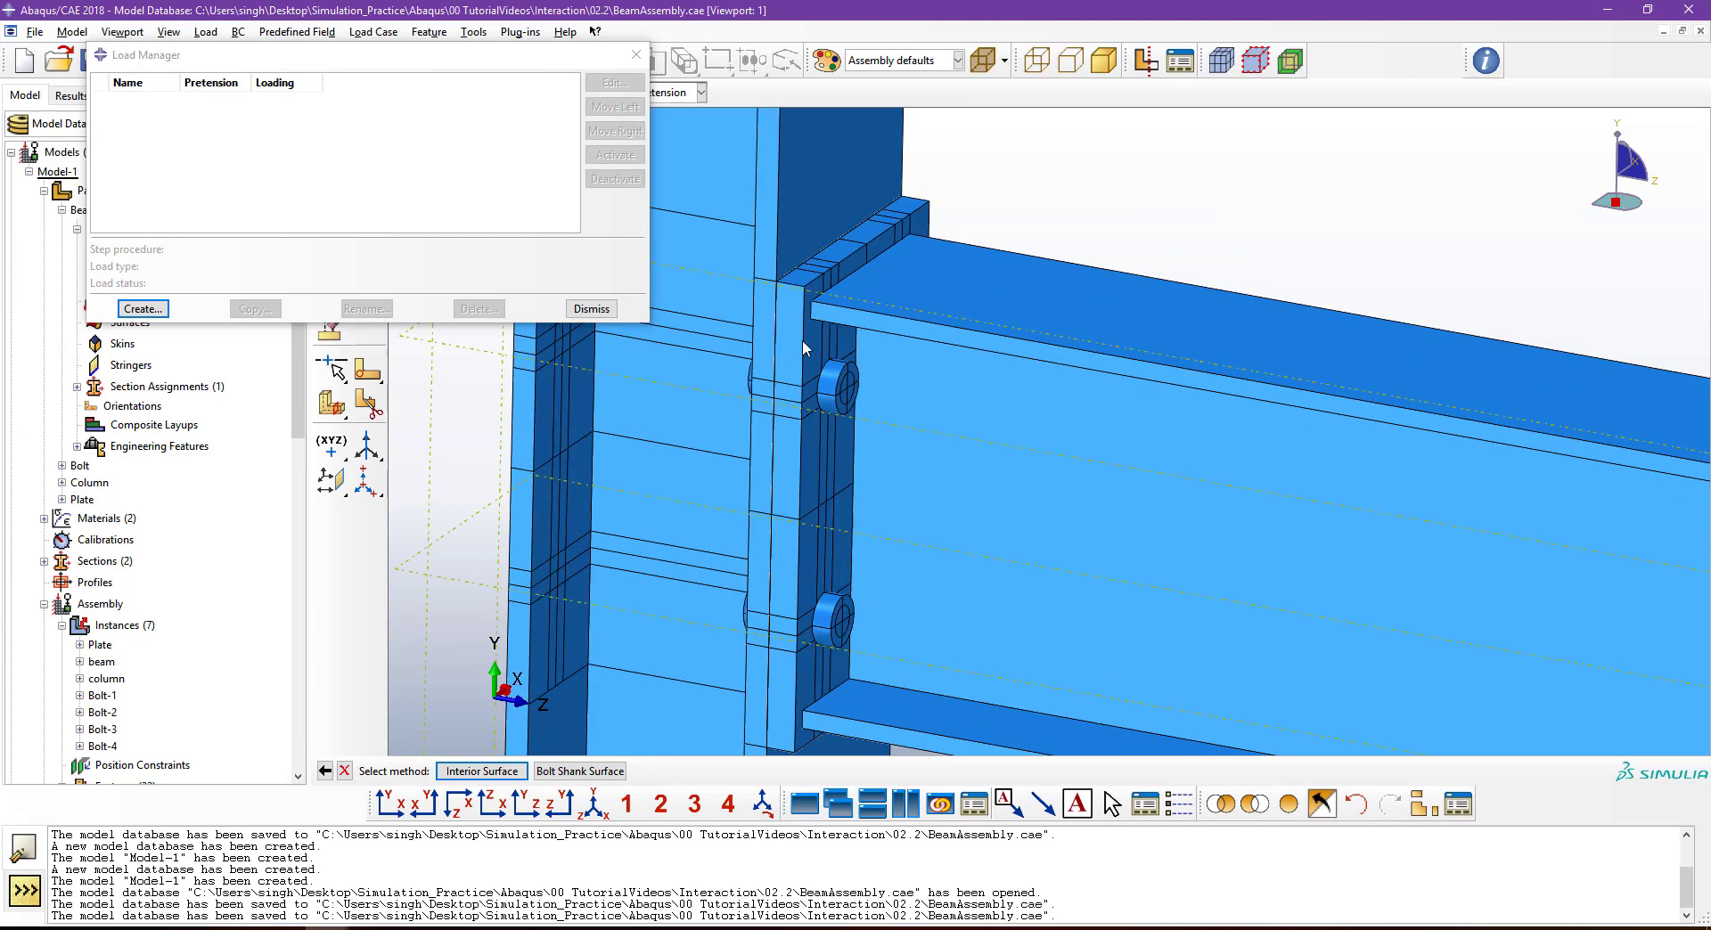
{"action": "left_click_drag", "start_coordinate": [492, 67], "coordinate": [420, 154]}
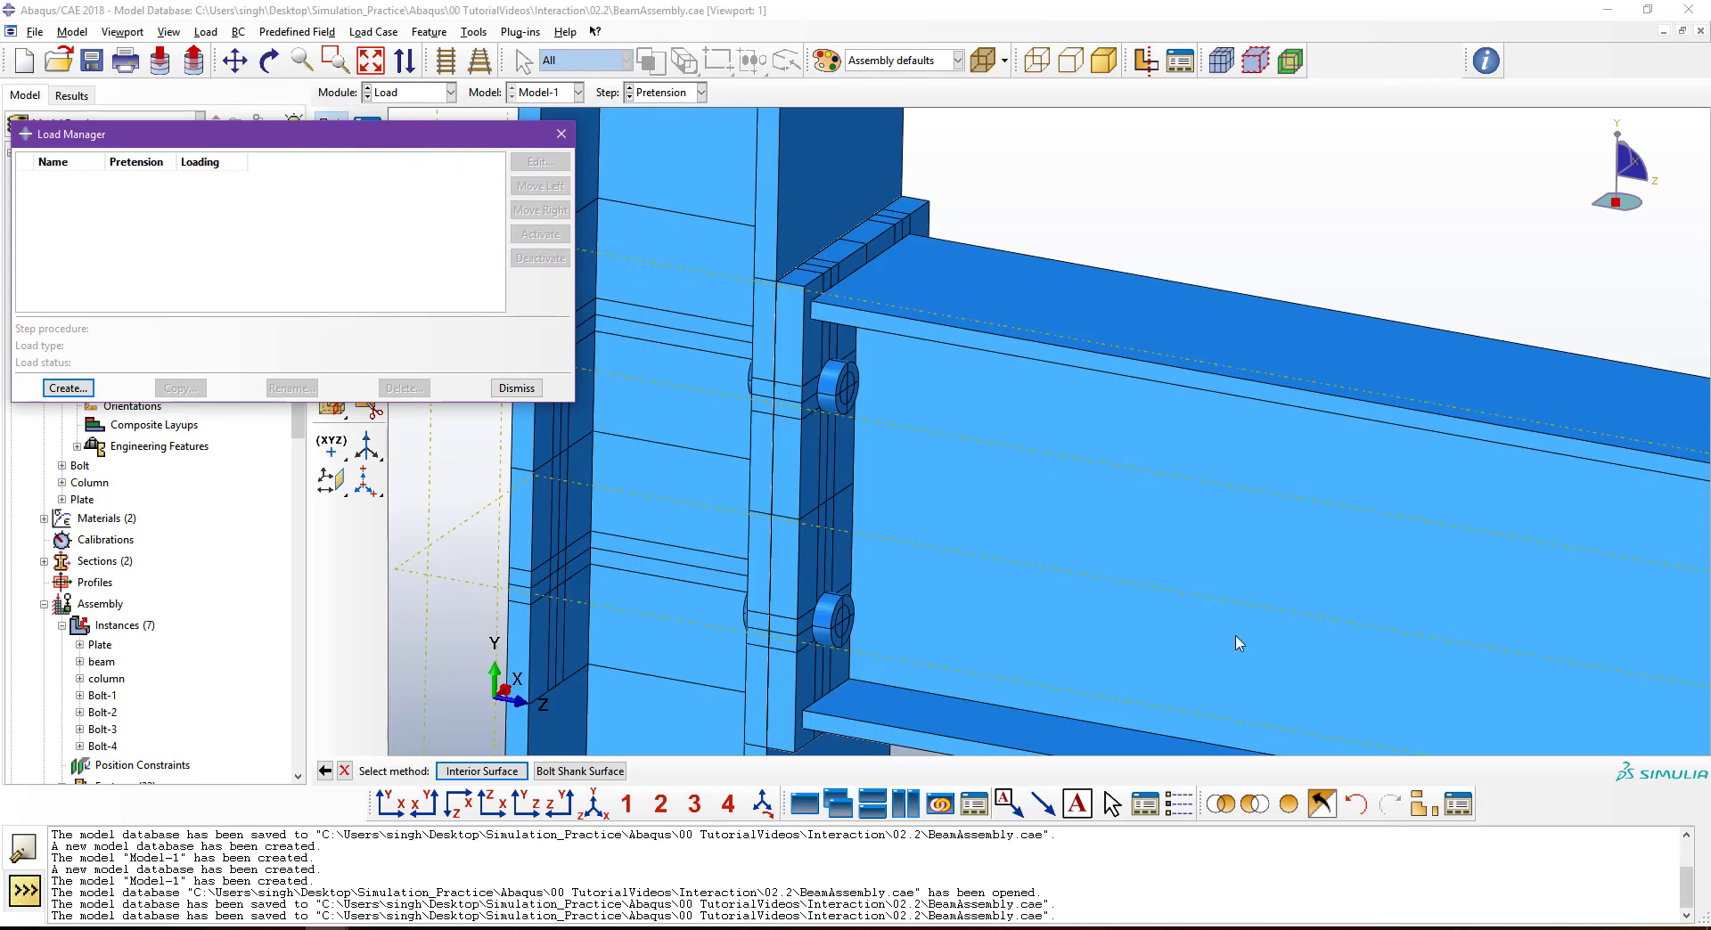
{"action": "left_click", "coordinate": [1424, 805]}
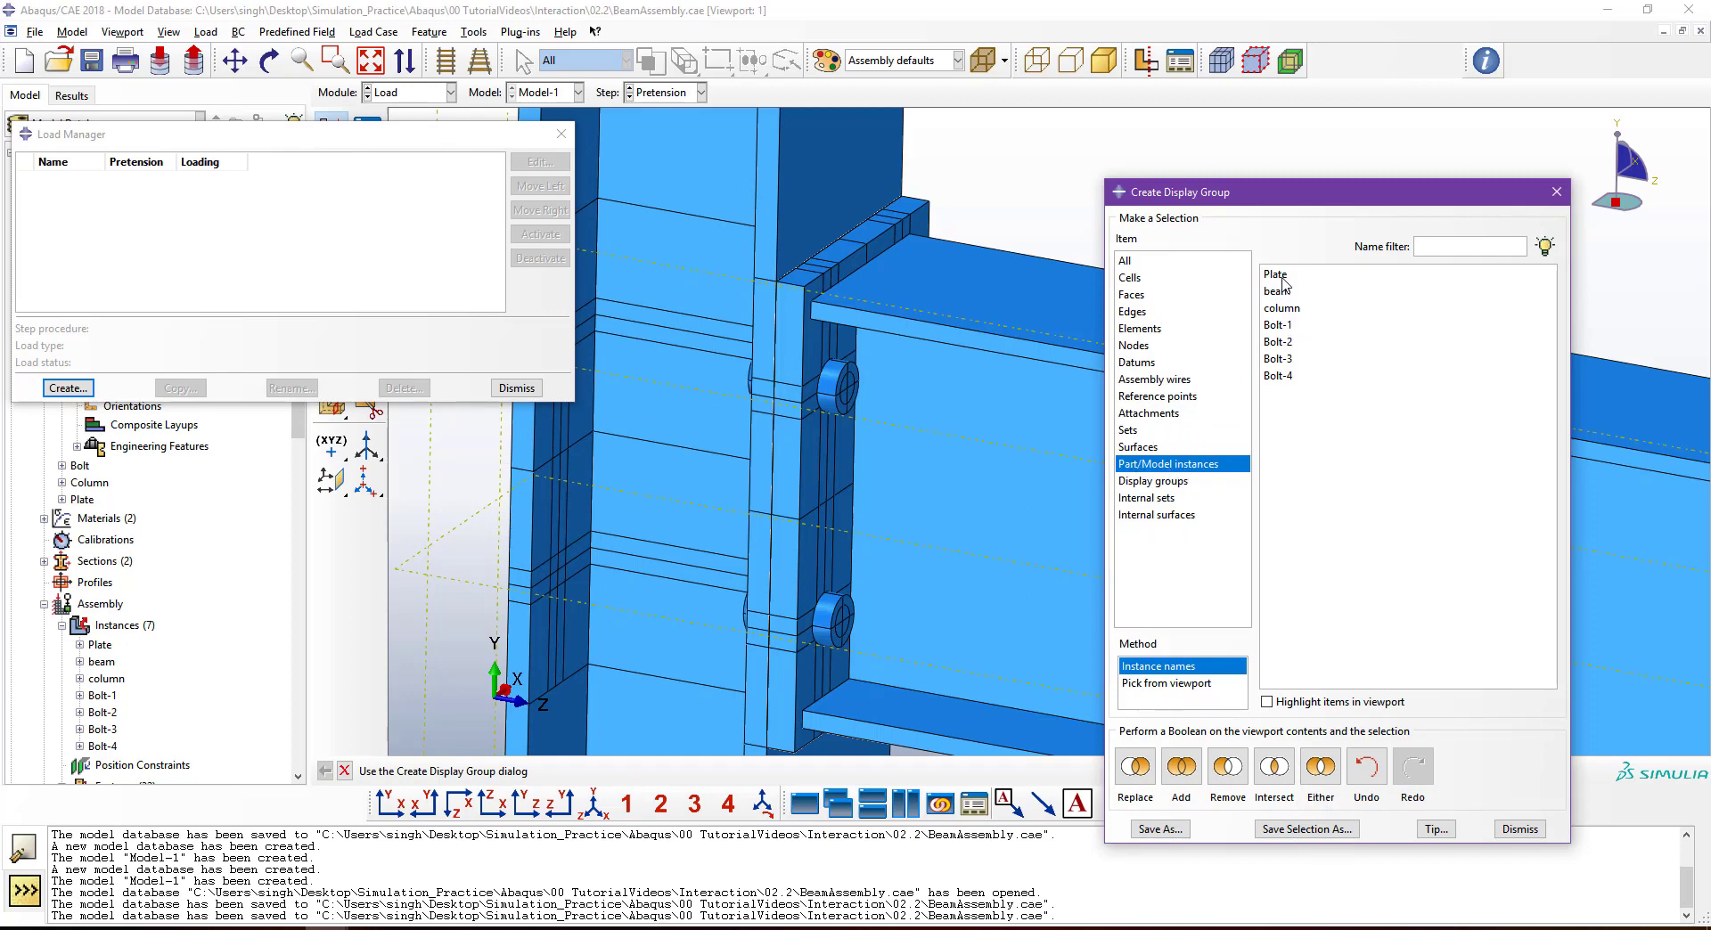
{"action": "left_click", "coordinate": [1281, 326]}
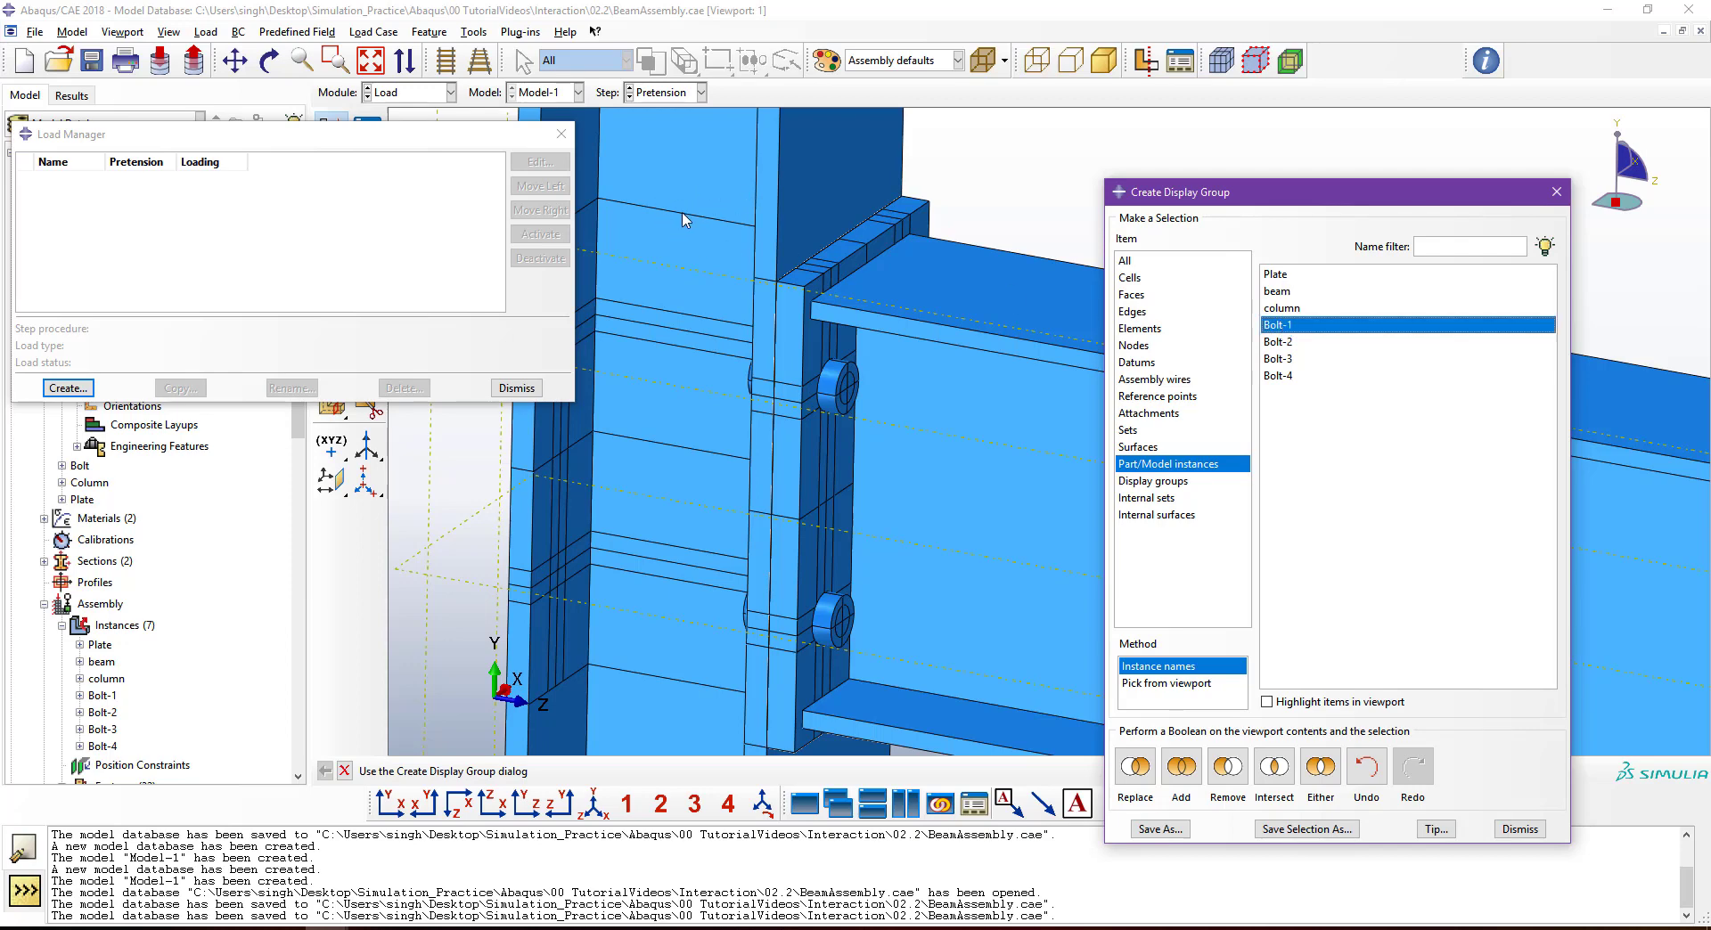
{"action": "left_click", "coordinate": [1279, 292]}
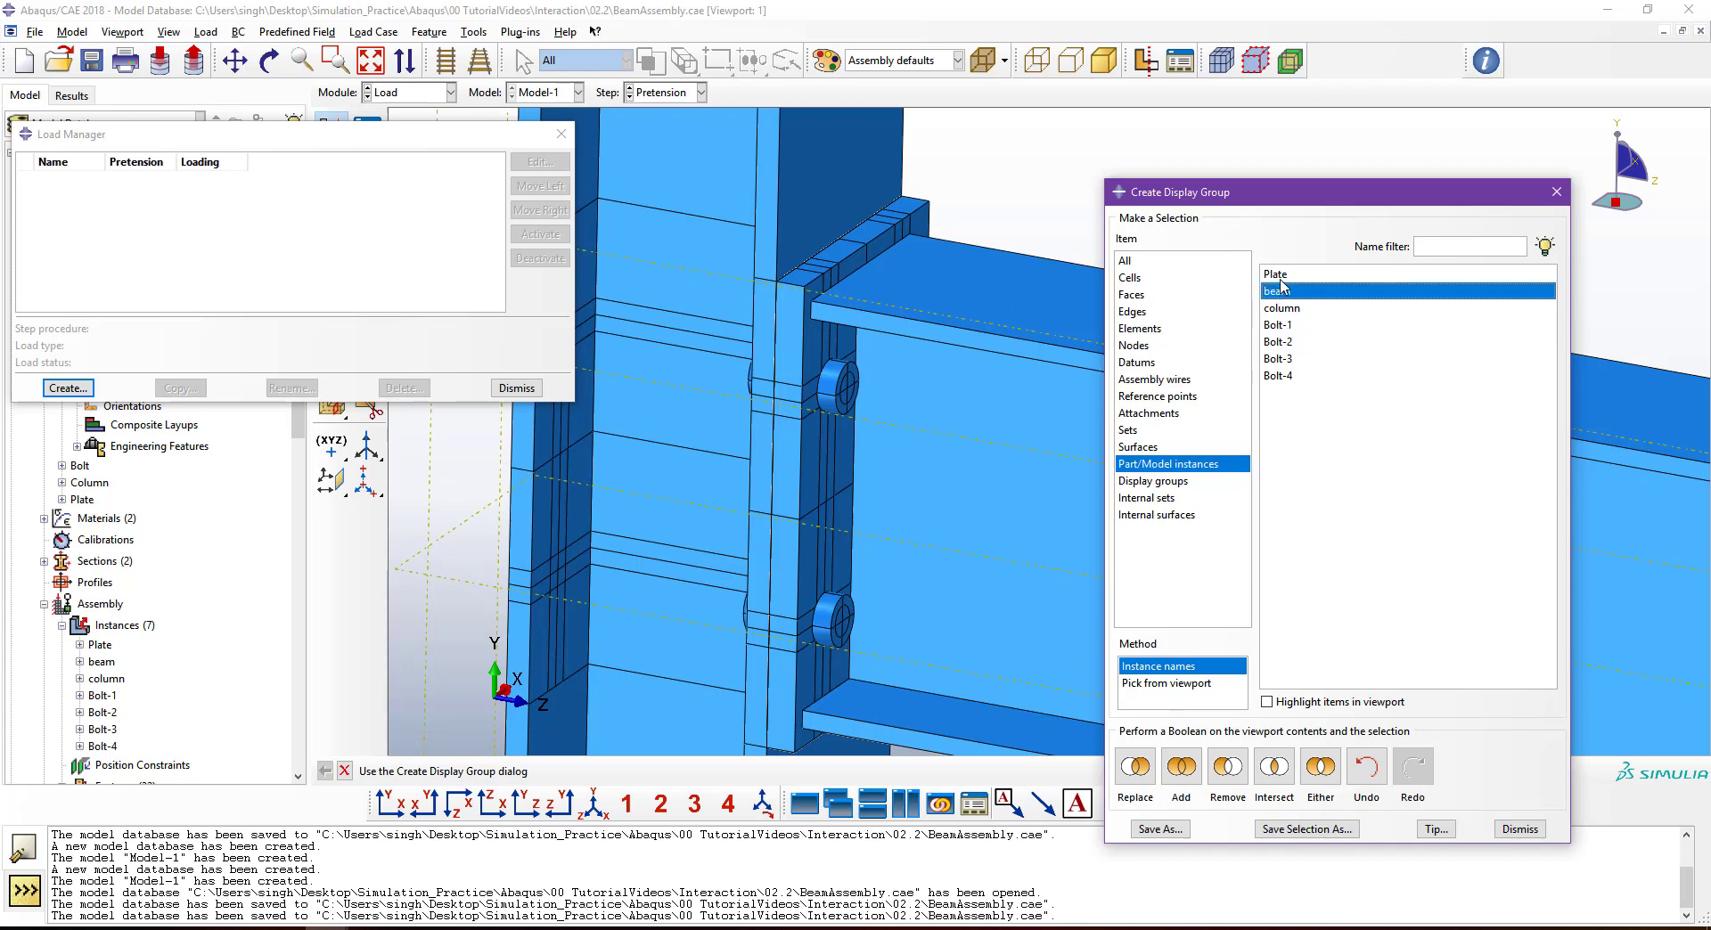
{"action": "left_click", "coordinate": [1280, 278], "text": "shift"}
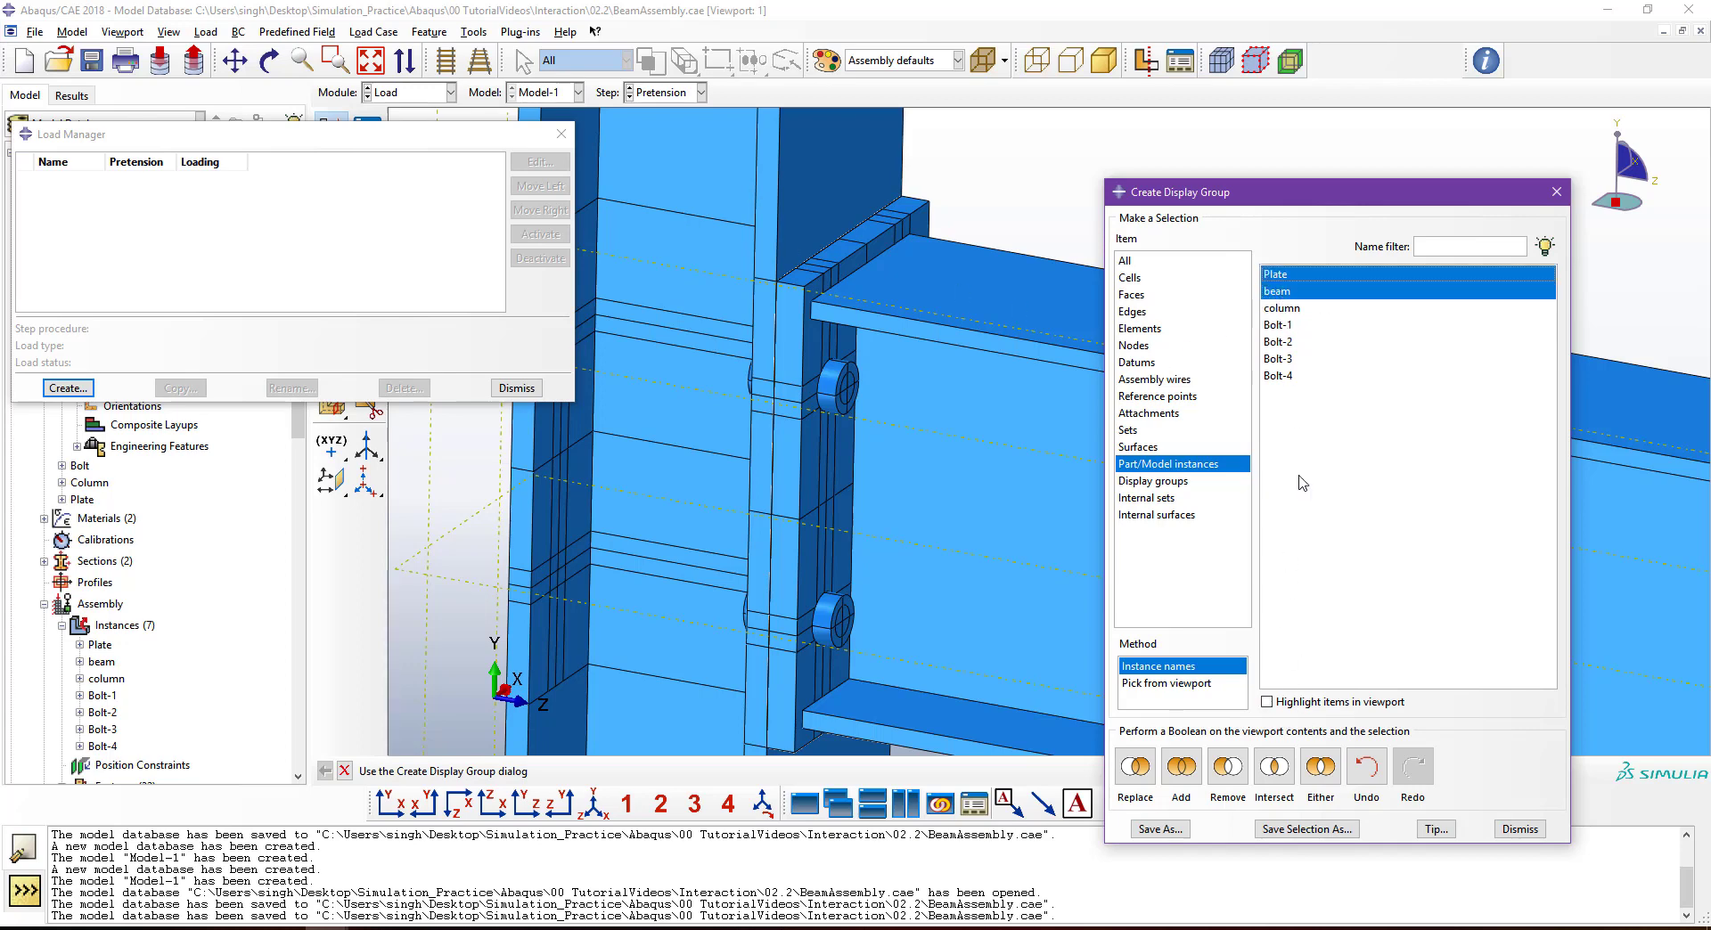
{"action": "left_click", "coordinate": [1227, 766]}
{"action": "left_click", "coordinate": [1519, 829]}
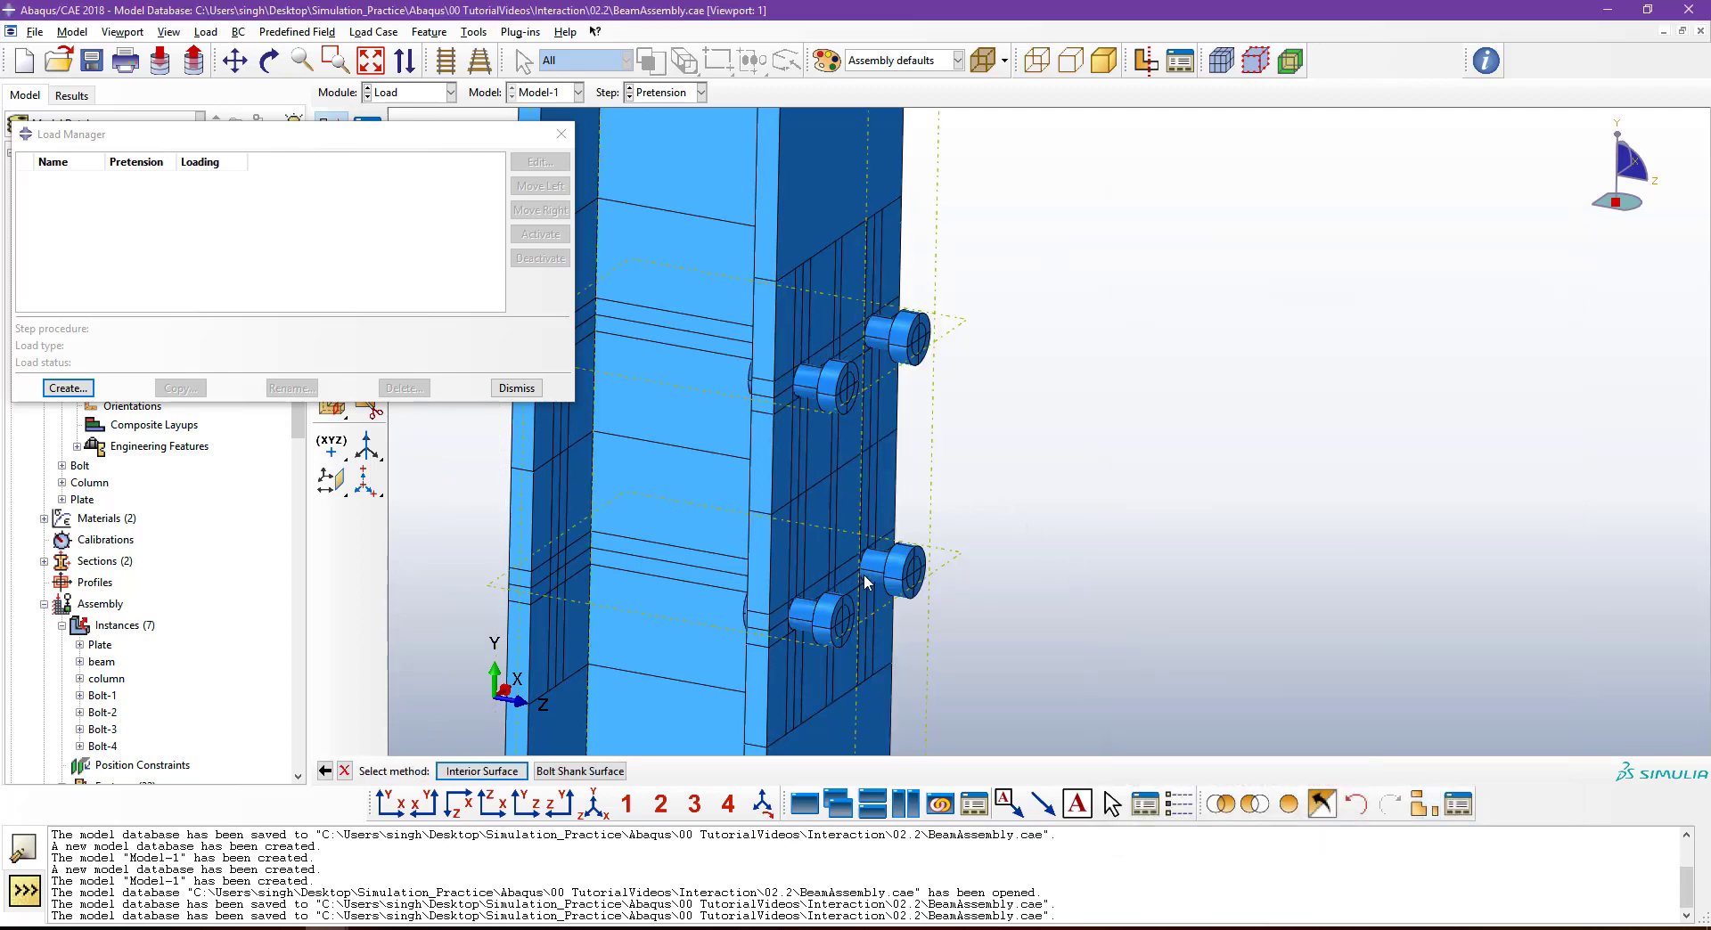
Choose the bolt shank surface method for BL-1 and pick the shank face of the upper bolt nearest the column flange edge.
{"action": "scroll", "coordinate": [863, 574], "scroll_direction": "up", "scroll_amount": 2}
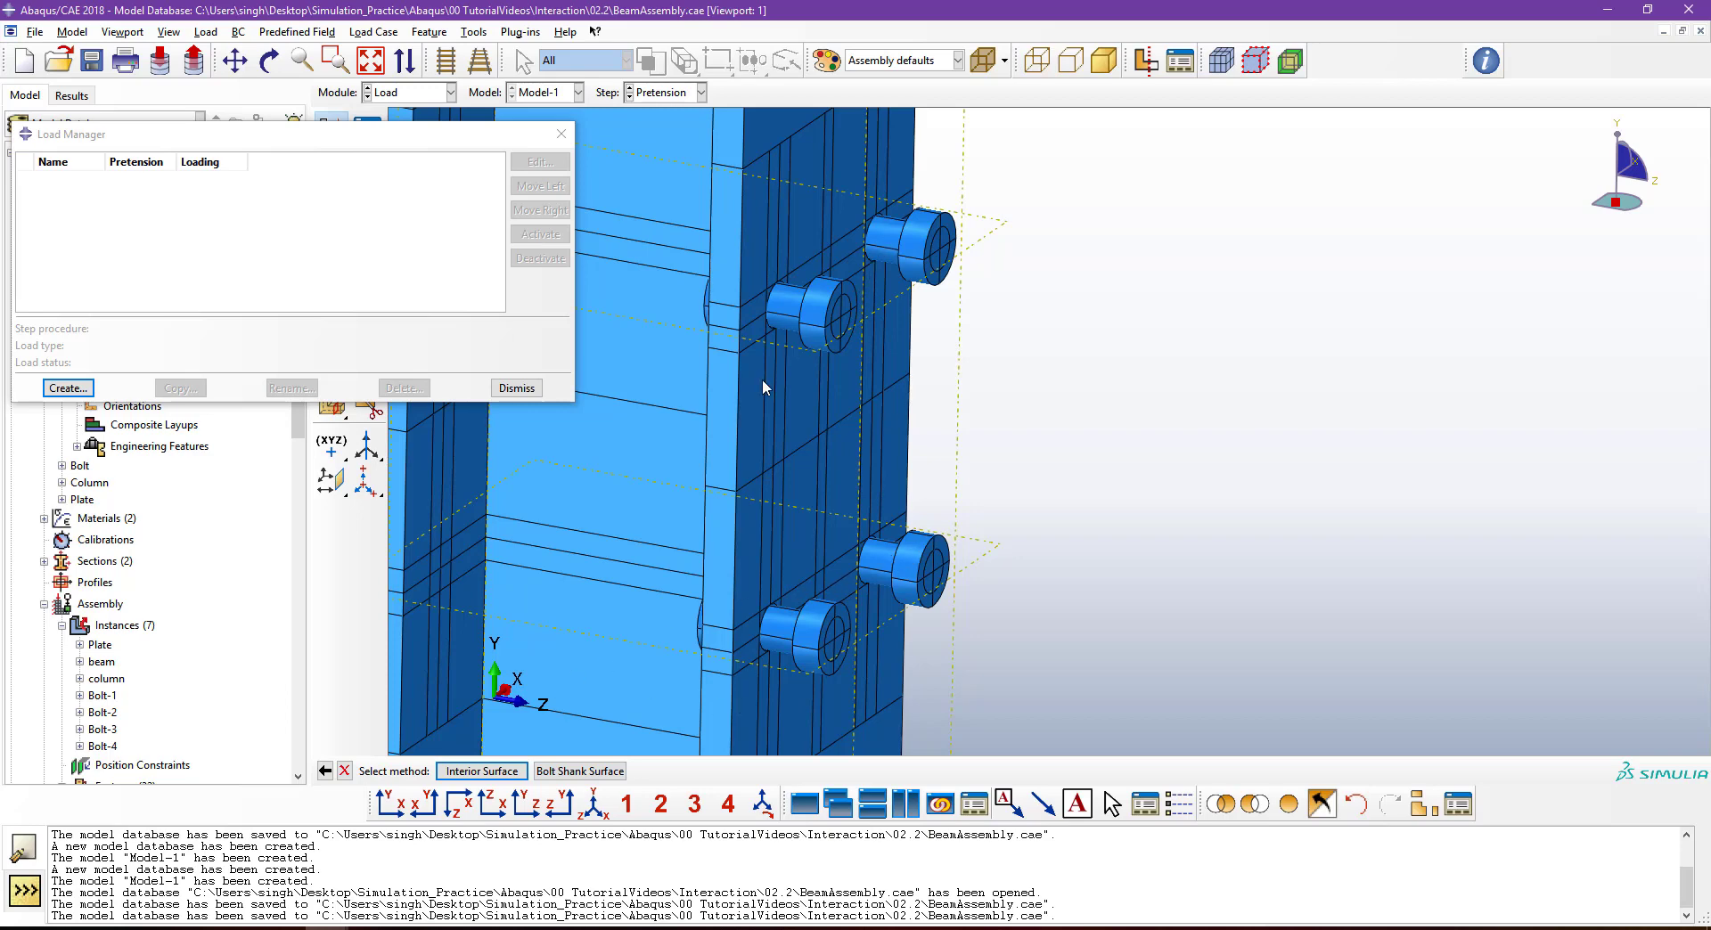
{"action": "left_click_drag", "start_coordinate": [770, 475], "coordinate": [947, 486], "text": "ctrl+alt"}
{"action": "left_click_drag", "start_coordinate": [1123, 548], "coordinate": [1023, 583], "text": "ctrl+alt"}
{"action": "middle_click_drag", "start_coordinate": [996, 490], "coordinate": [1005, 541], "text": "ctrl+alt"}
{"action": "left_click_drag", "start_coordinate": [1005, 541], "coordinate": [1078, 489], "text": "ctrl+alt"}
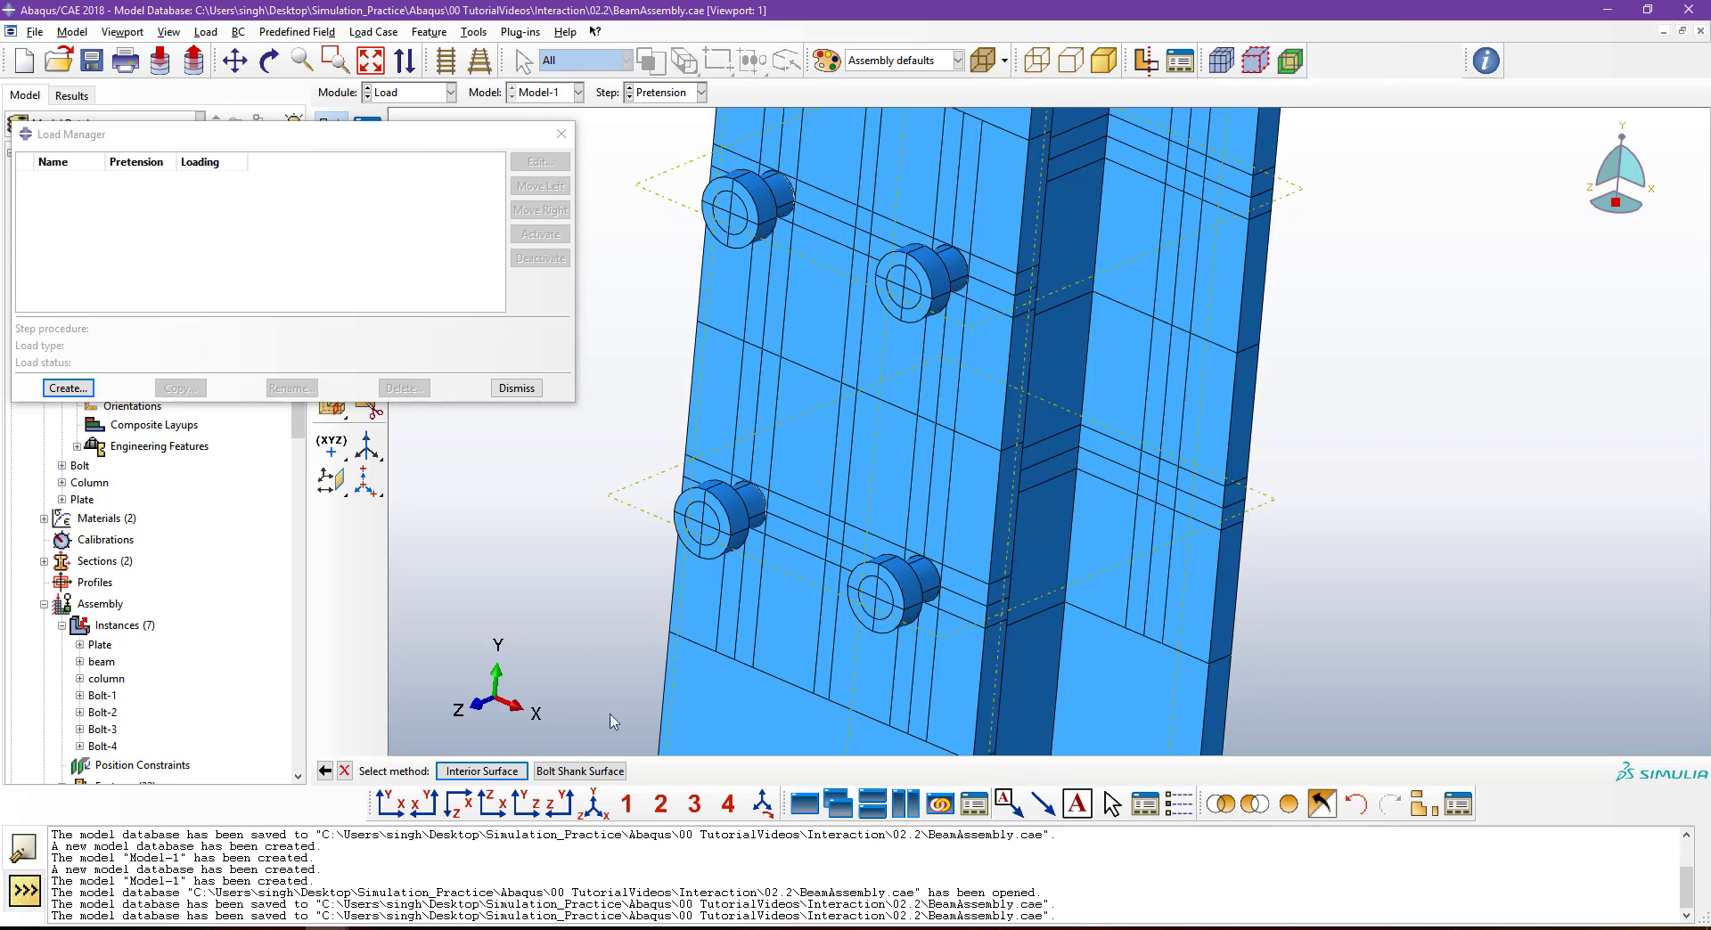
{"action": "left_click", "coordinate": [591, 772]}
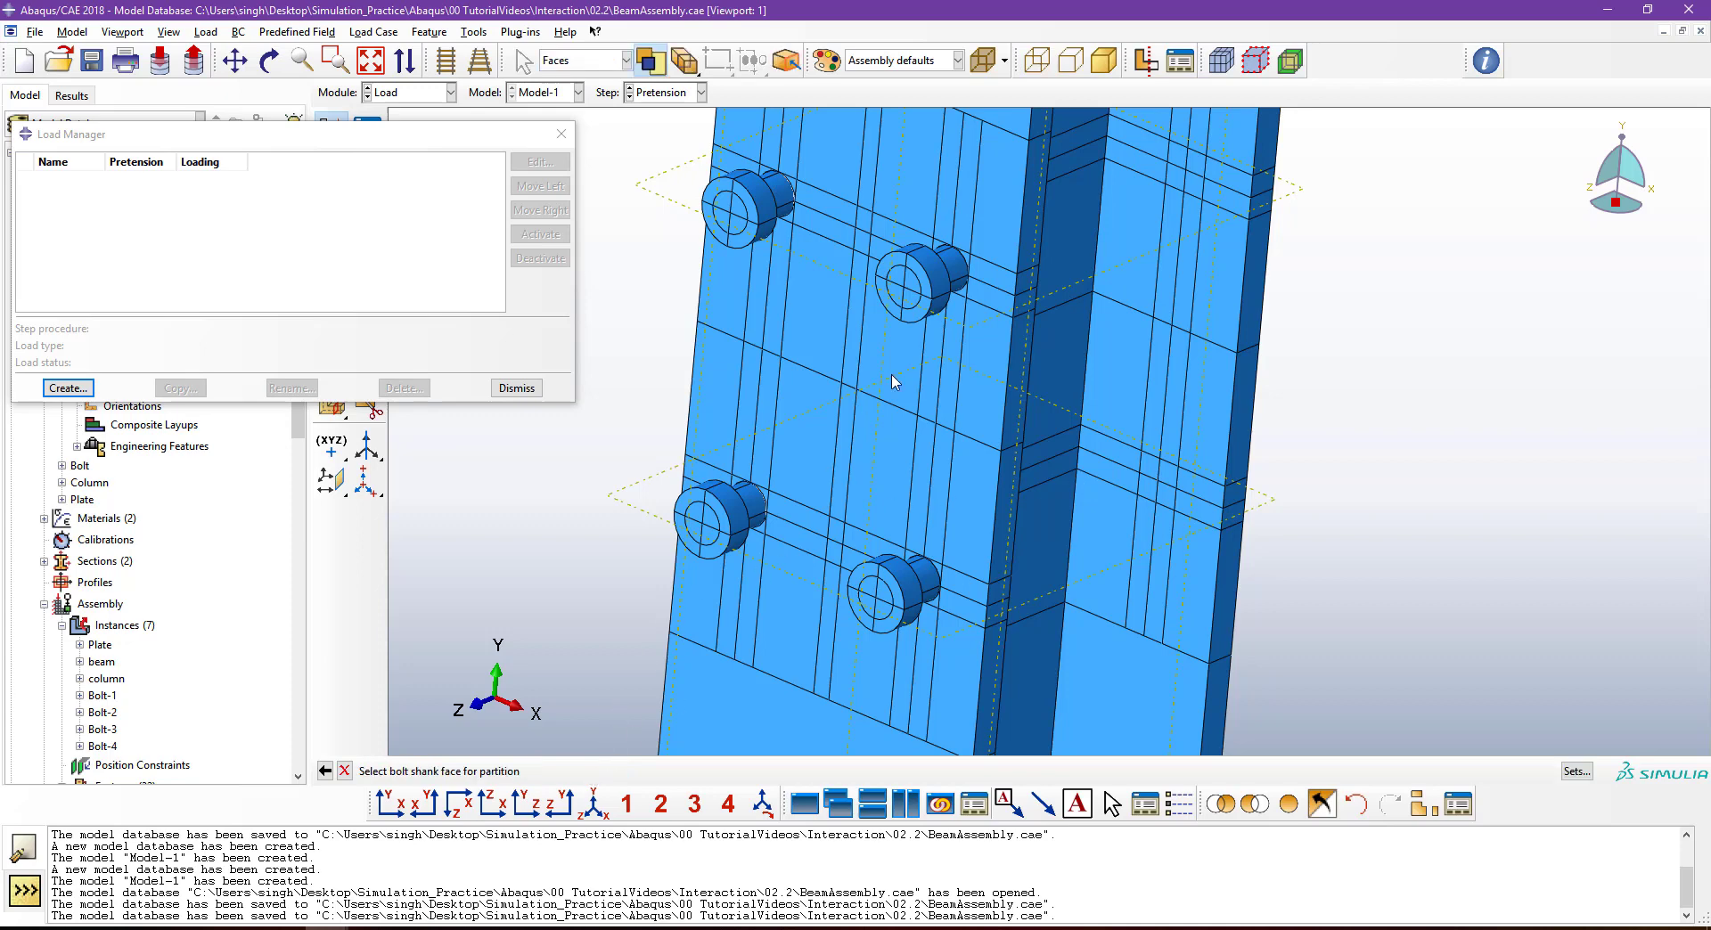
{"action": "scroll", "coordinate": [957, 266], "scroll_direction": "up", "scroll_amount": 3}
{"action": "left_click", "coordinate": [953, 261]}
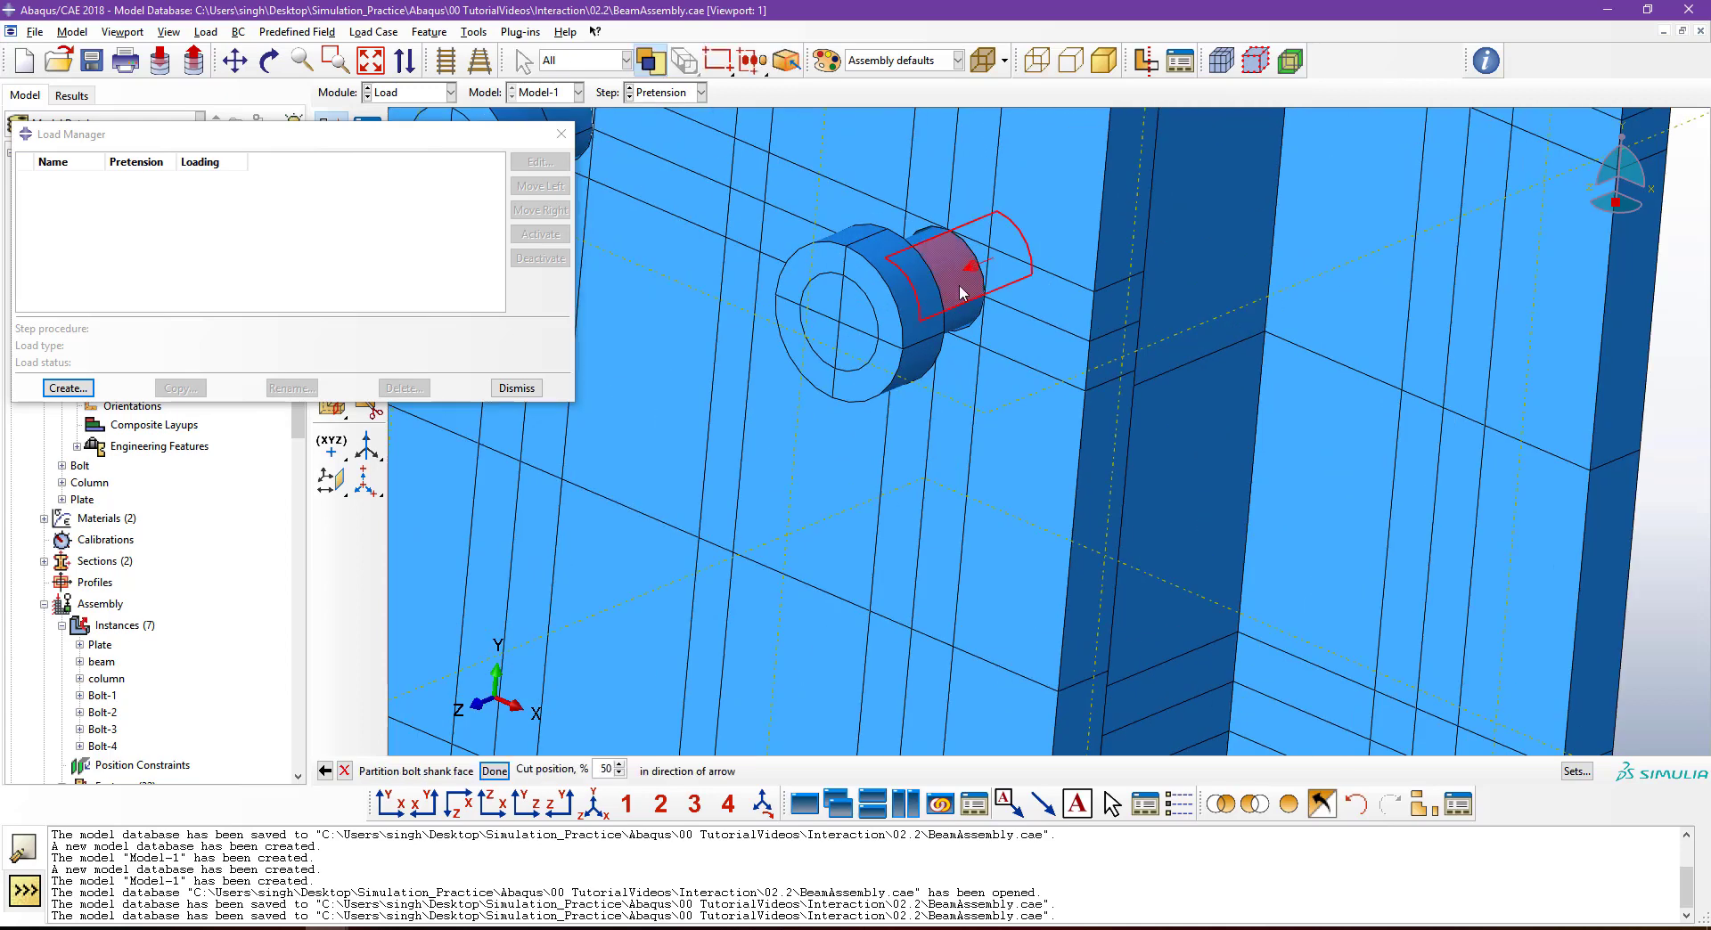
Check the cut plane on the picked shank of BL-1 and partition the face at the 50% cut position.
{"action": "scroll", "coordinate": [963, 291], "scroll_direction": "down", "scroll_amount": 5}
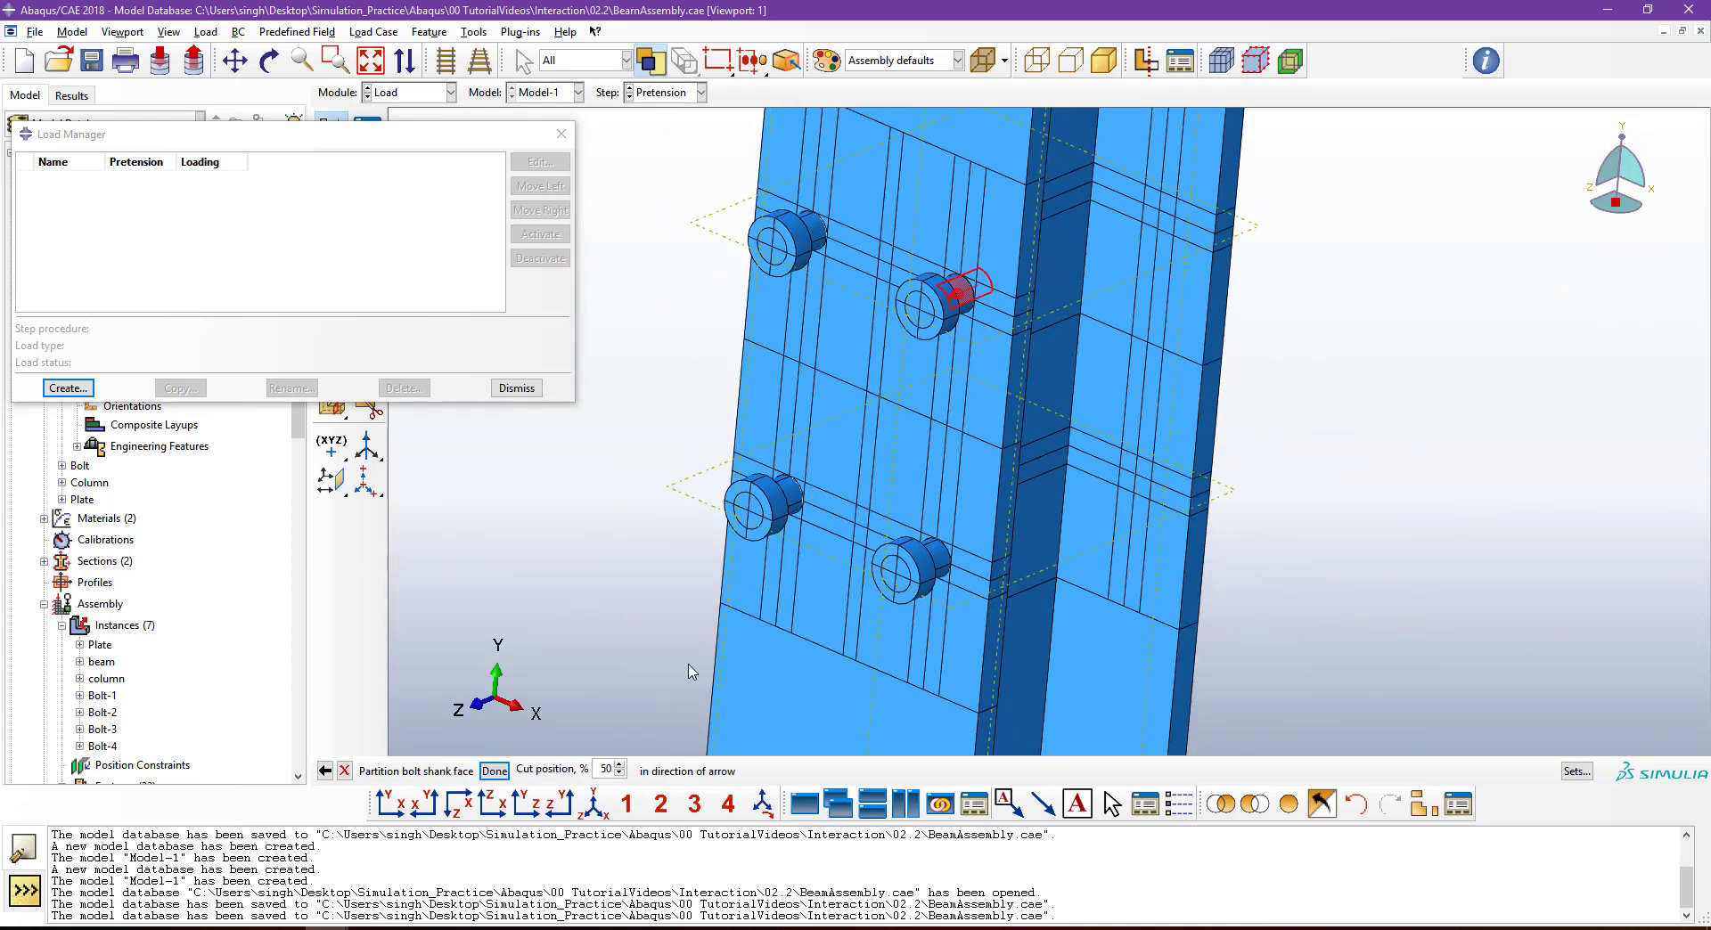
{"action": "left_click_drag", "start_coordinate": [962, 437], "coordinate": [837, 271], "text": "ctrl+alt"}
{"action": "scroll", "coordinate": [873, 264], "scroll_direction": "up", "scroll_amount": 1}
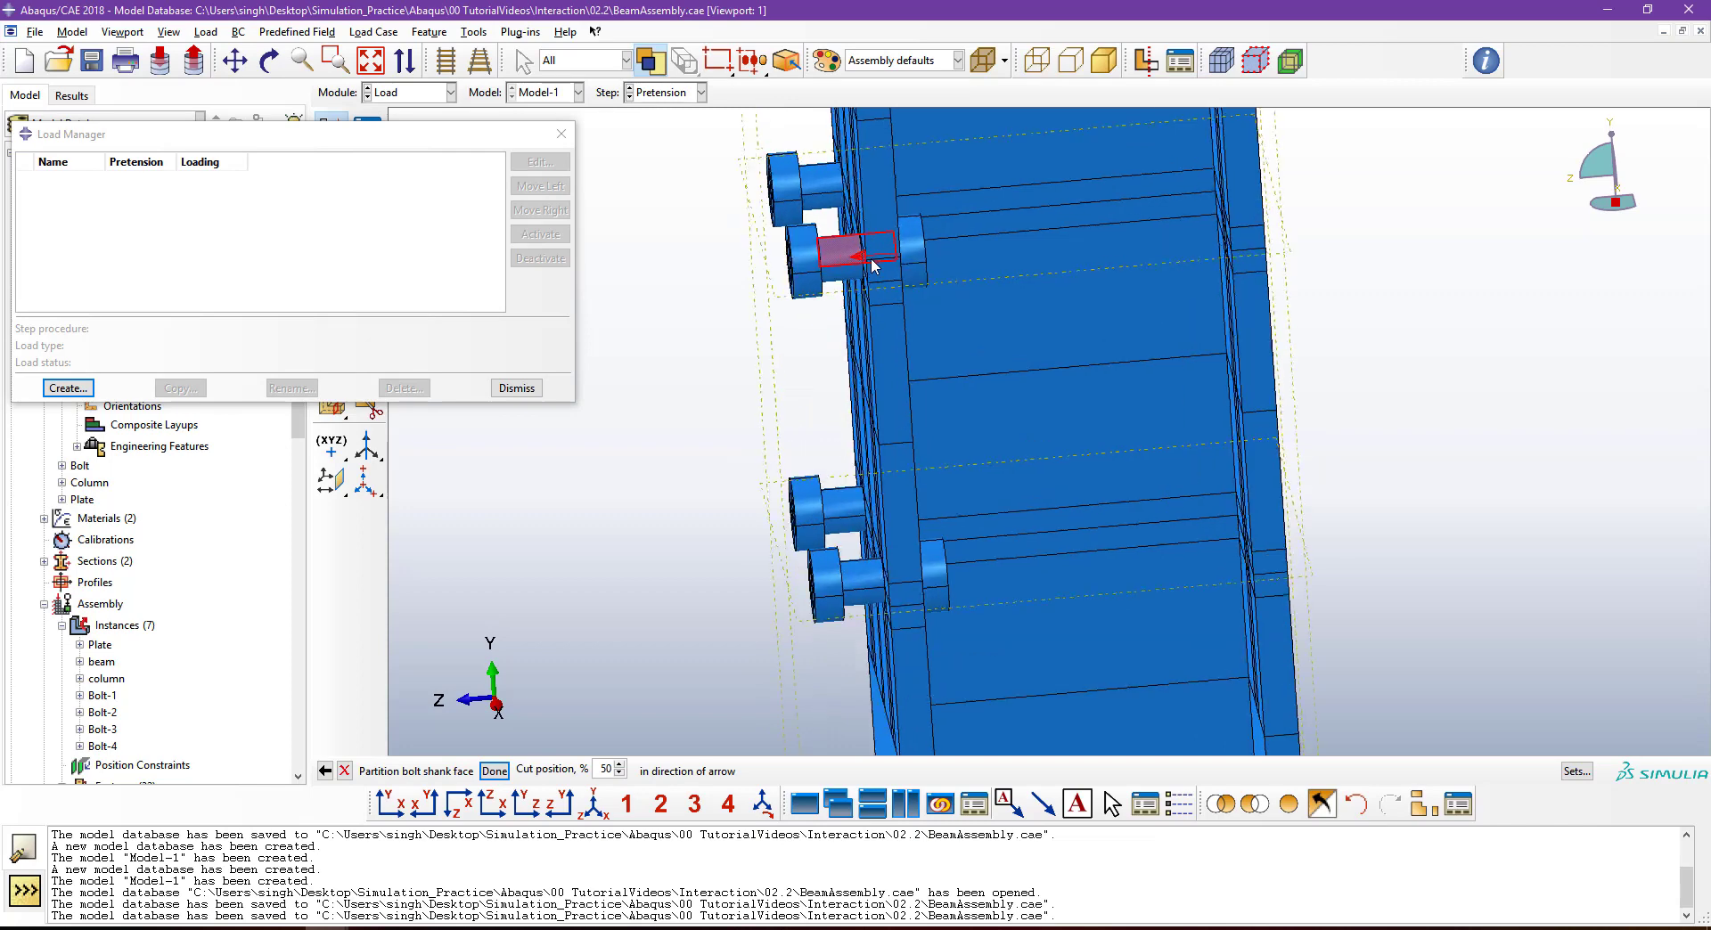
{"action": "double_click", "coordinate": [602, 768]}
{"action": "left_click_drag", "start_coordinate": [866, 285], "coordinate": [951, 410], "text": "ctrl+alt"}
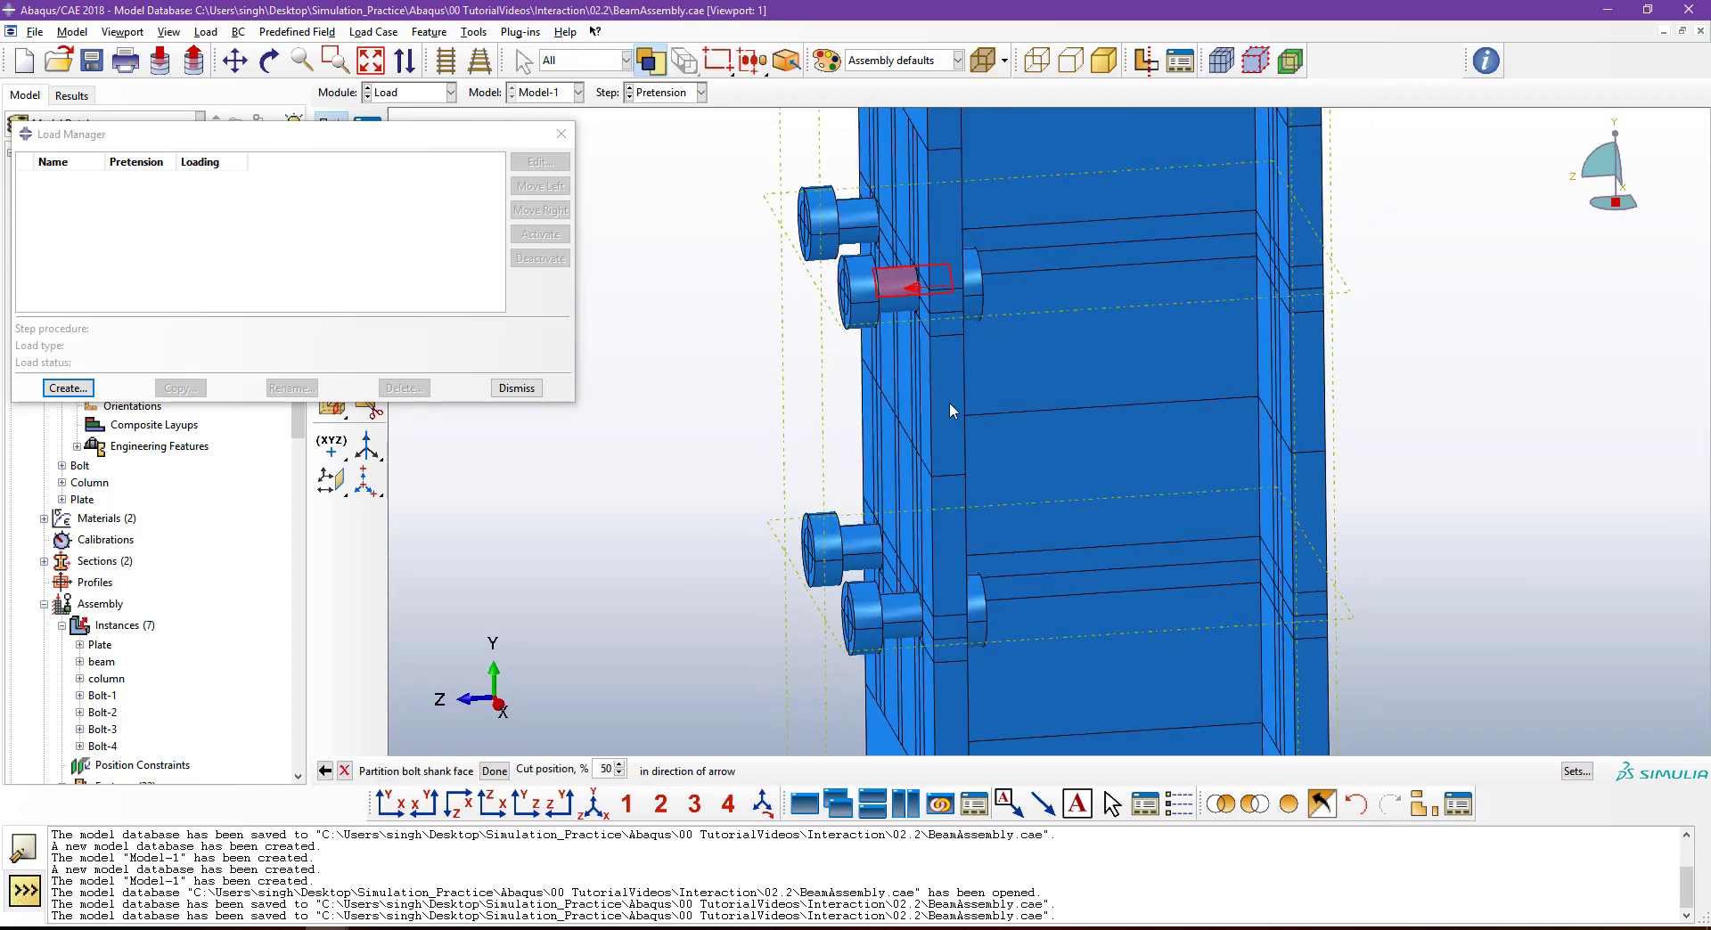
{"action": "middle_click_drag", "start_coordinate": [950, 411], "coordinate": [927, 380], "text": "ctrl+alt"}
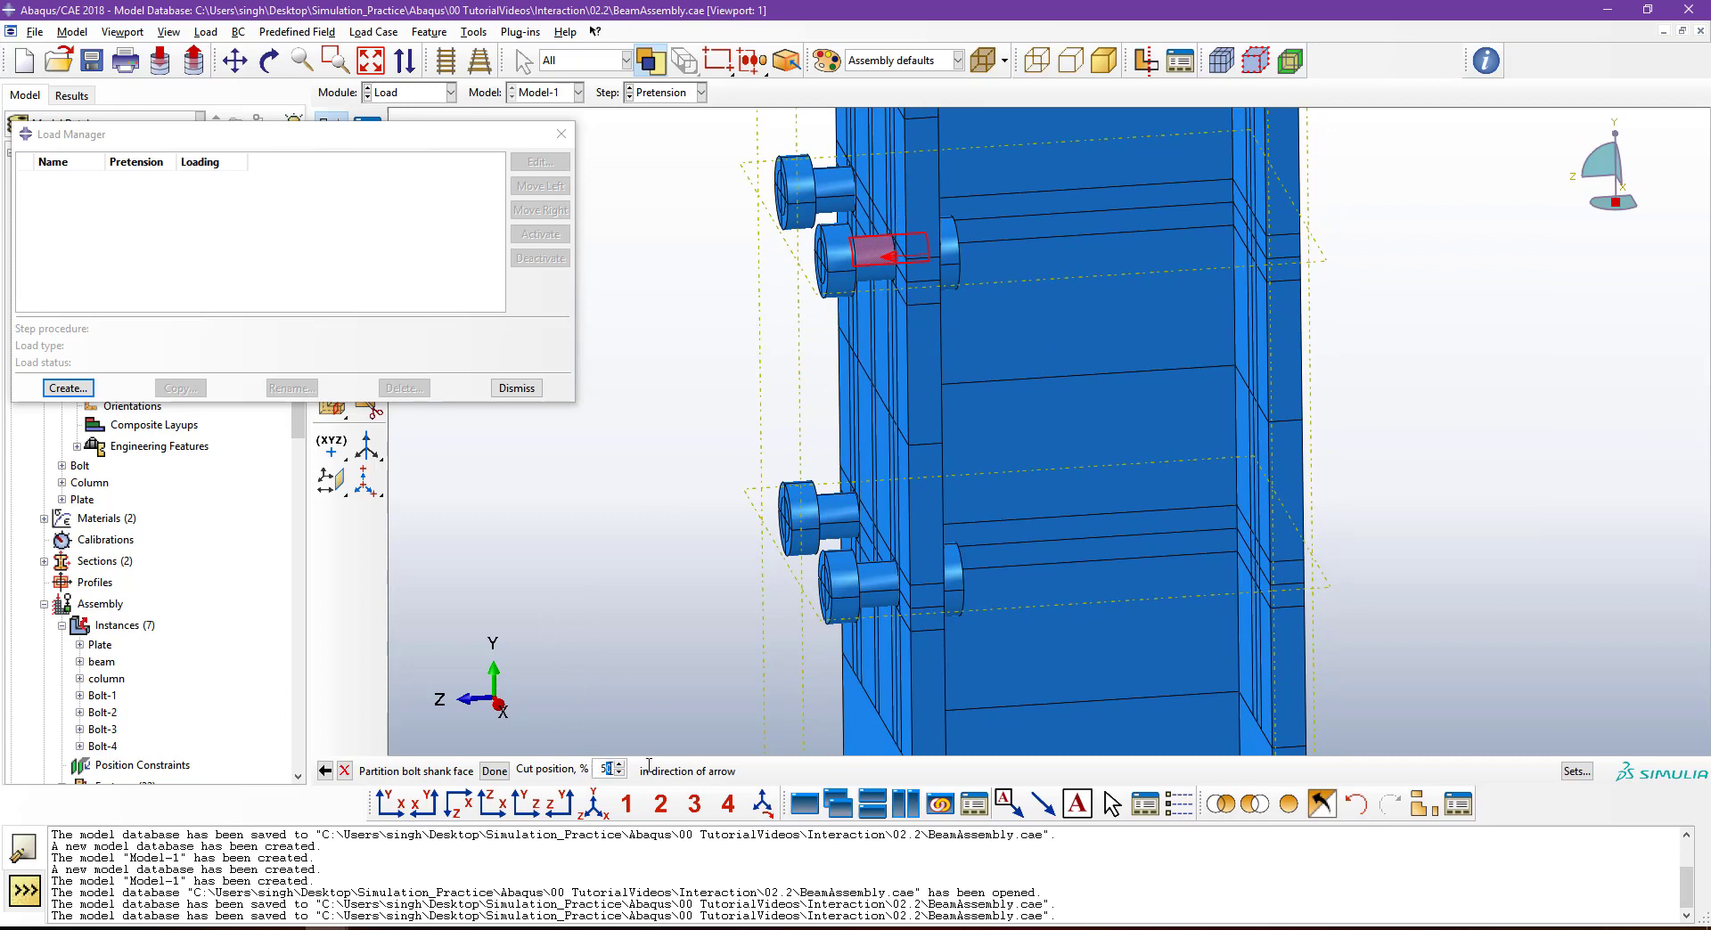
{"action": "left_click", "coordinate": [494, 770]}
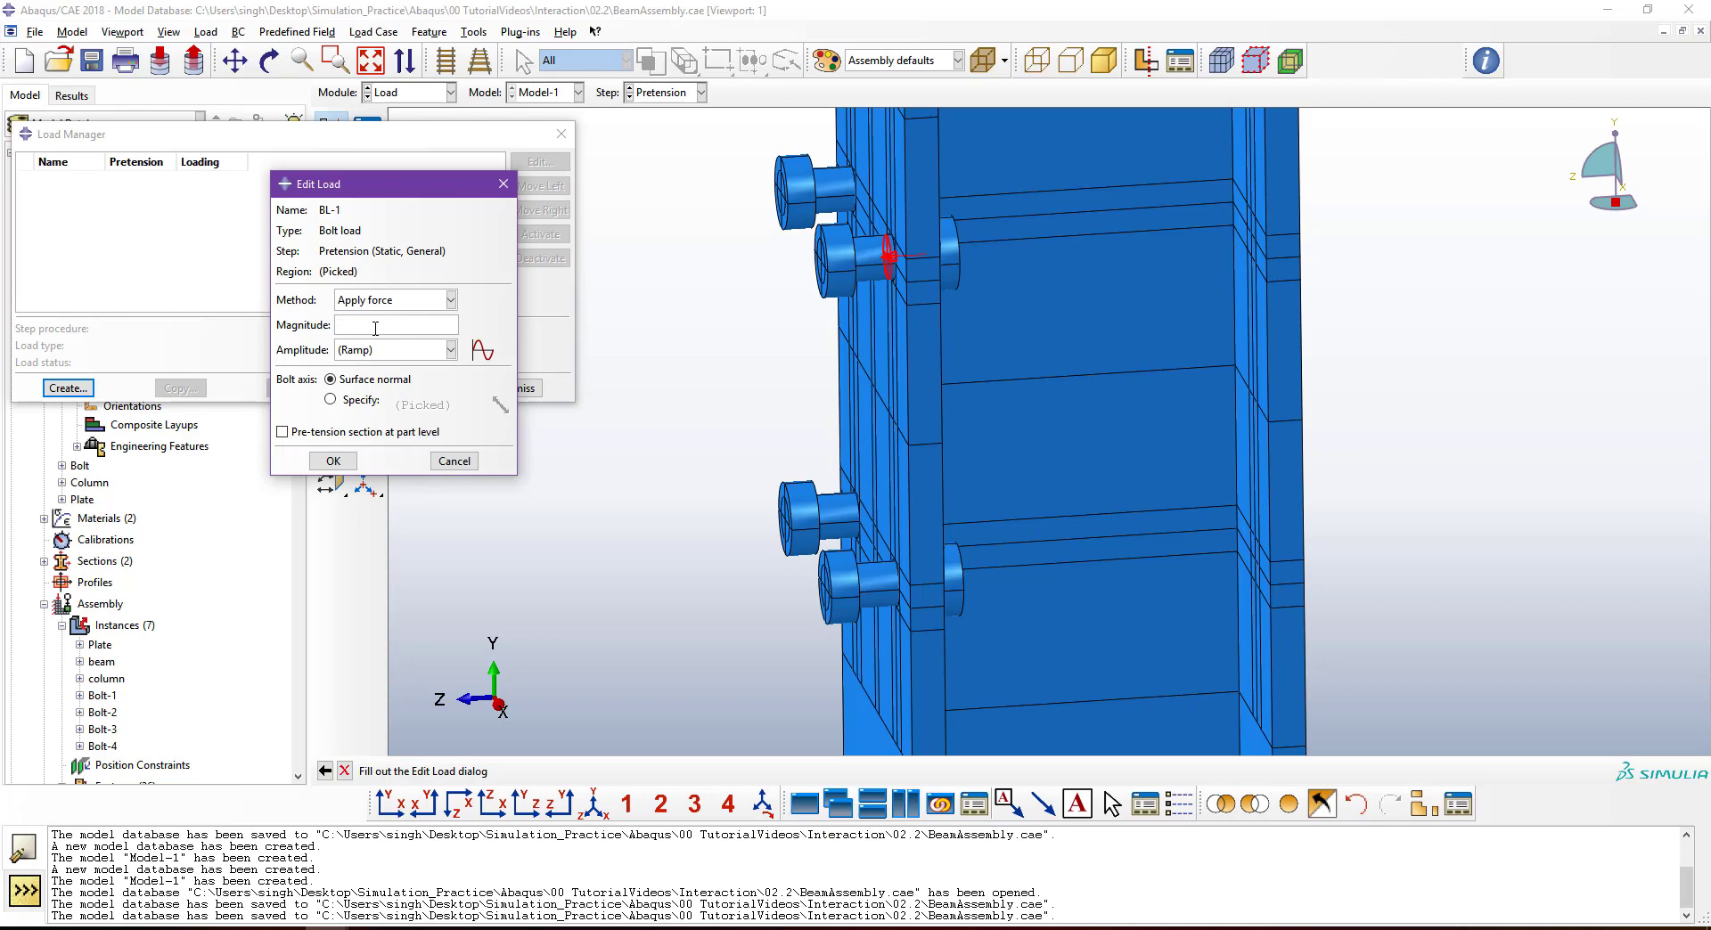
Set the magnitude of bolt load BL-1 to 90430 using the Apply force method.
{"action": "left_click", "coordinate": [375, 325]}
{"action": "type", "text": "90430"}
{"action": "left_click", "coordinate": [333, 461]}
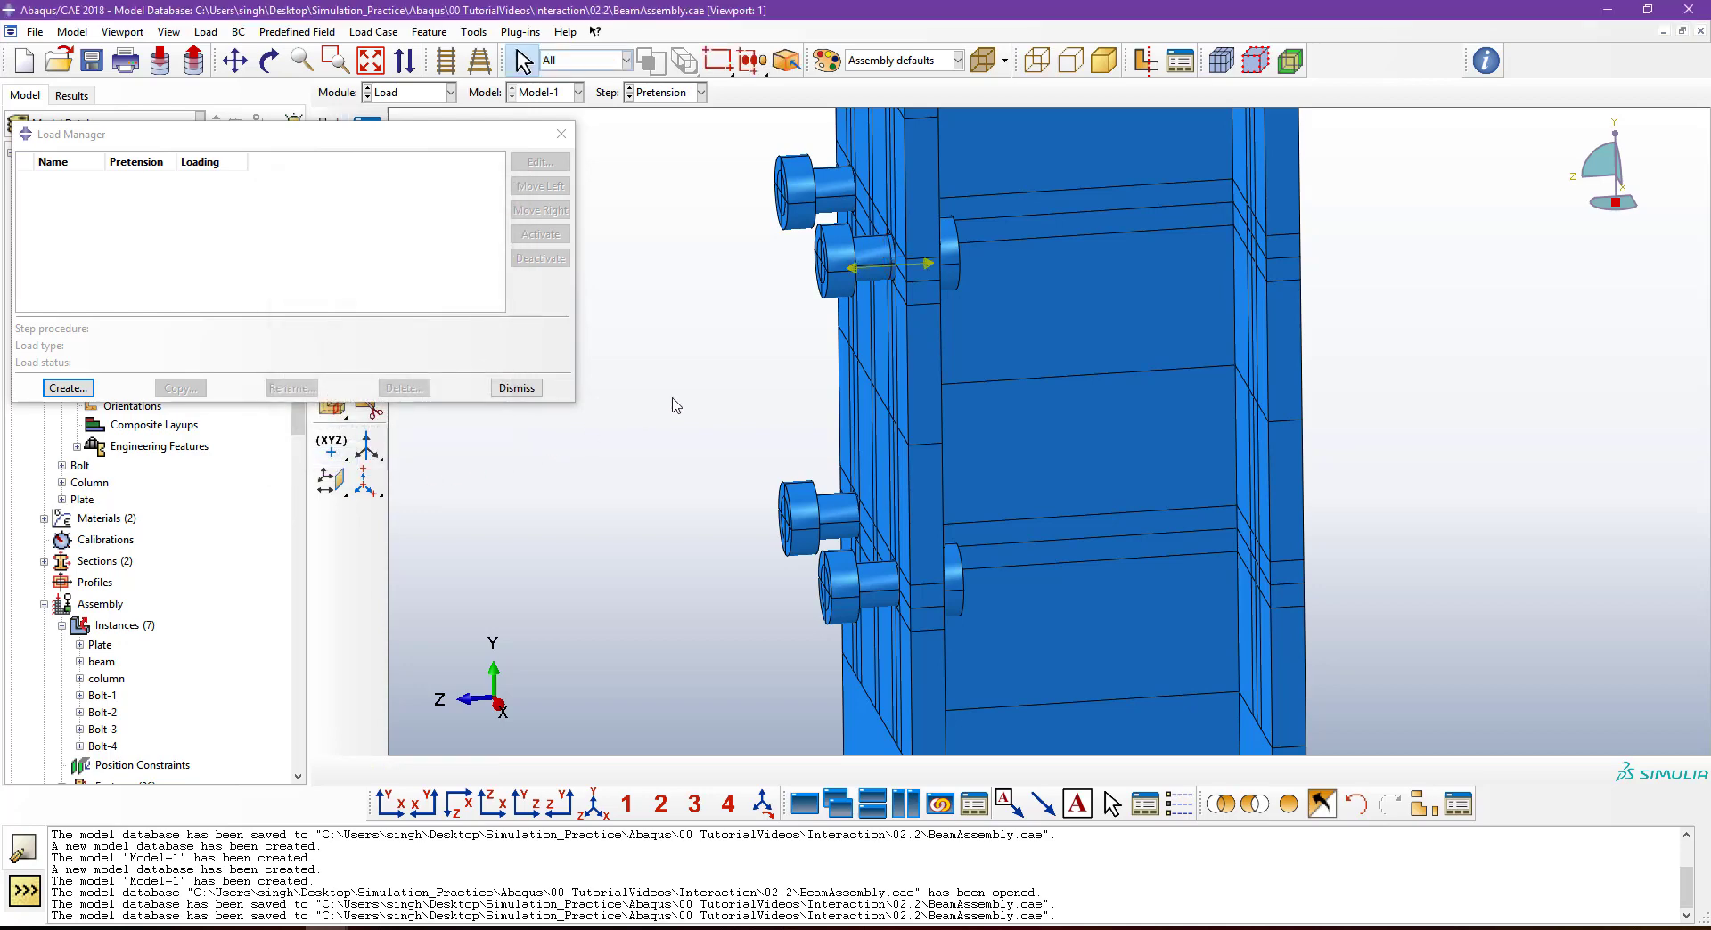
Create bolt load BL-2 in the Pretension step on the shank of the bolt directly below BL-1, with the same force.
{"action": "scroll", "coordinate": [864, 295], "scroll_direction": "down", "scroll_amount": 3}
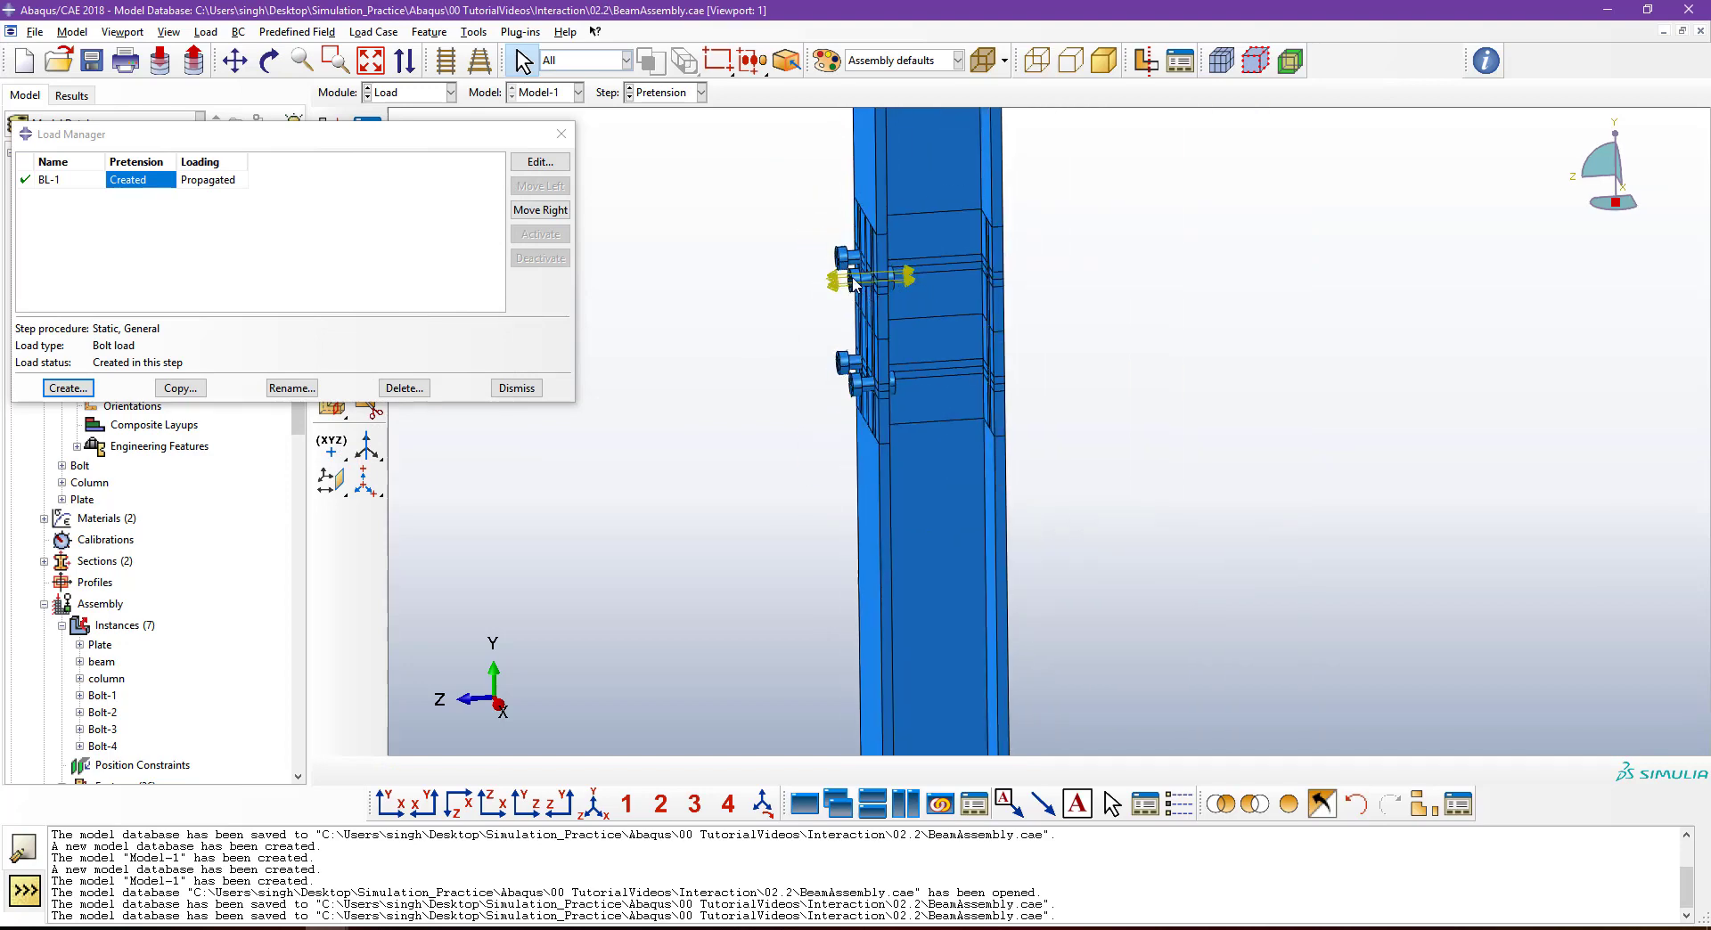
{"action": "scroll", "coordinate": [857, 283], "scroll_direction": "up", "scroll_amount": 4}
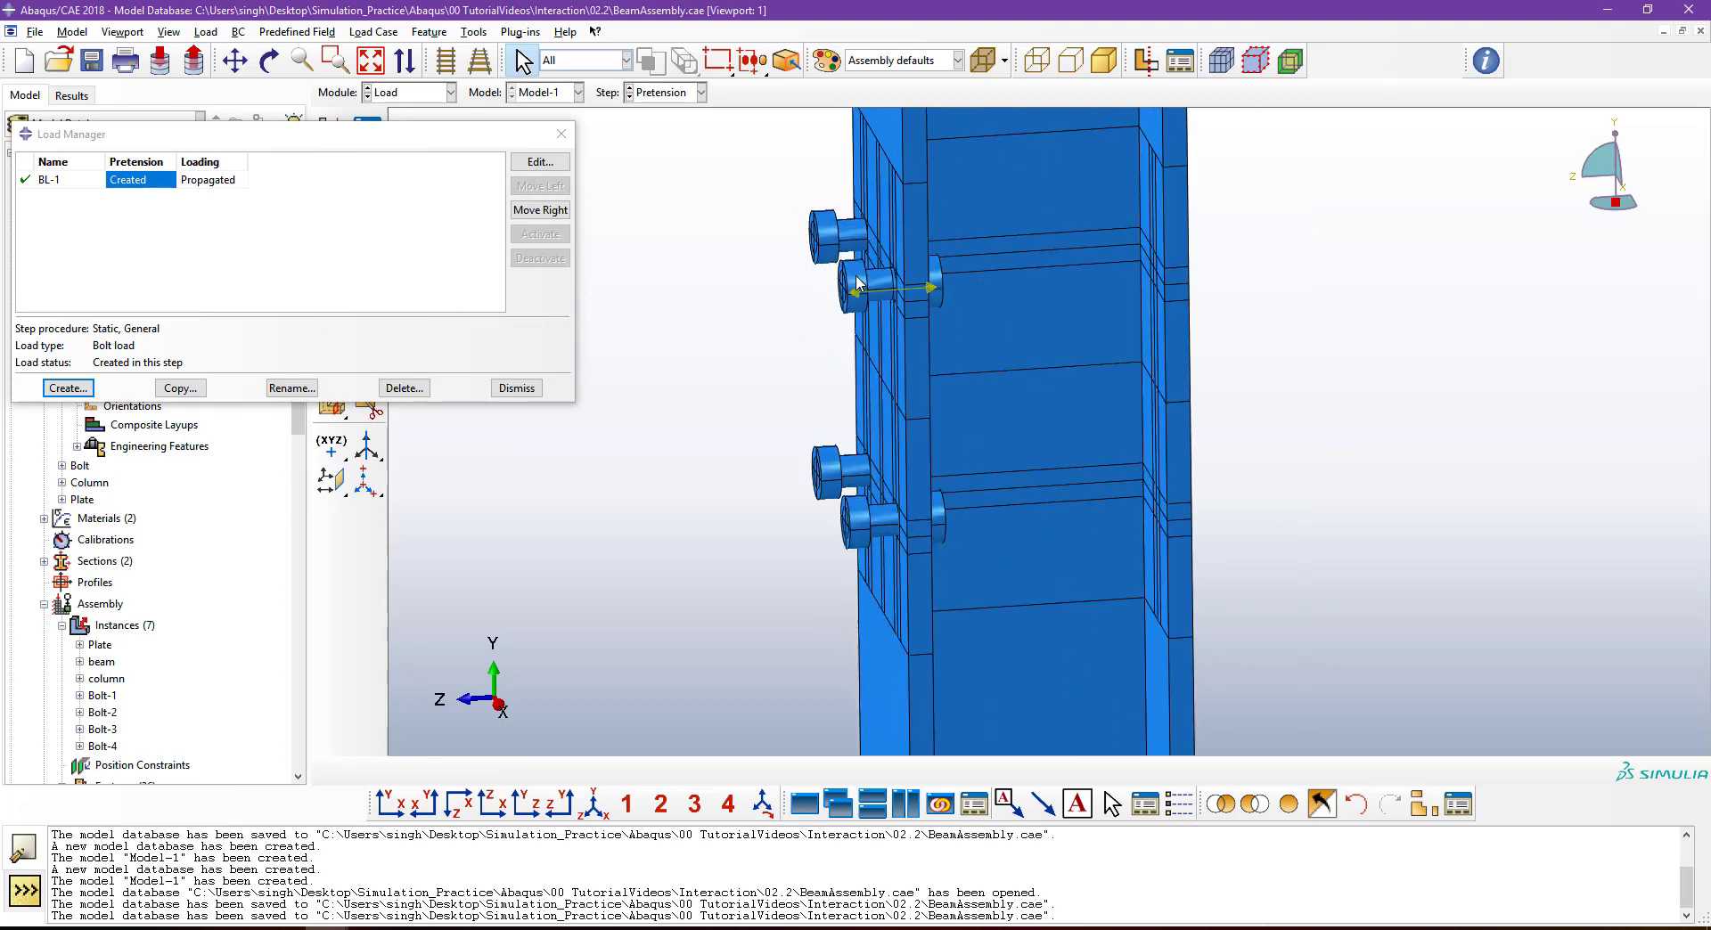
{"action": "left_click_drag", "start_coordinate": [920, 447], "coordinate": [961, 453], "text": "ctrl+alt"}
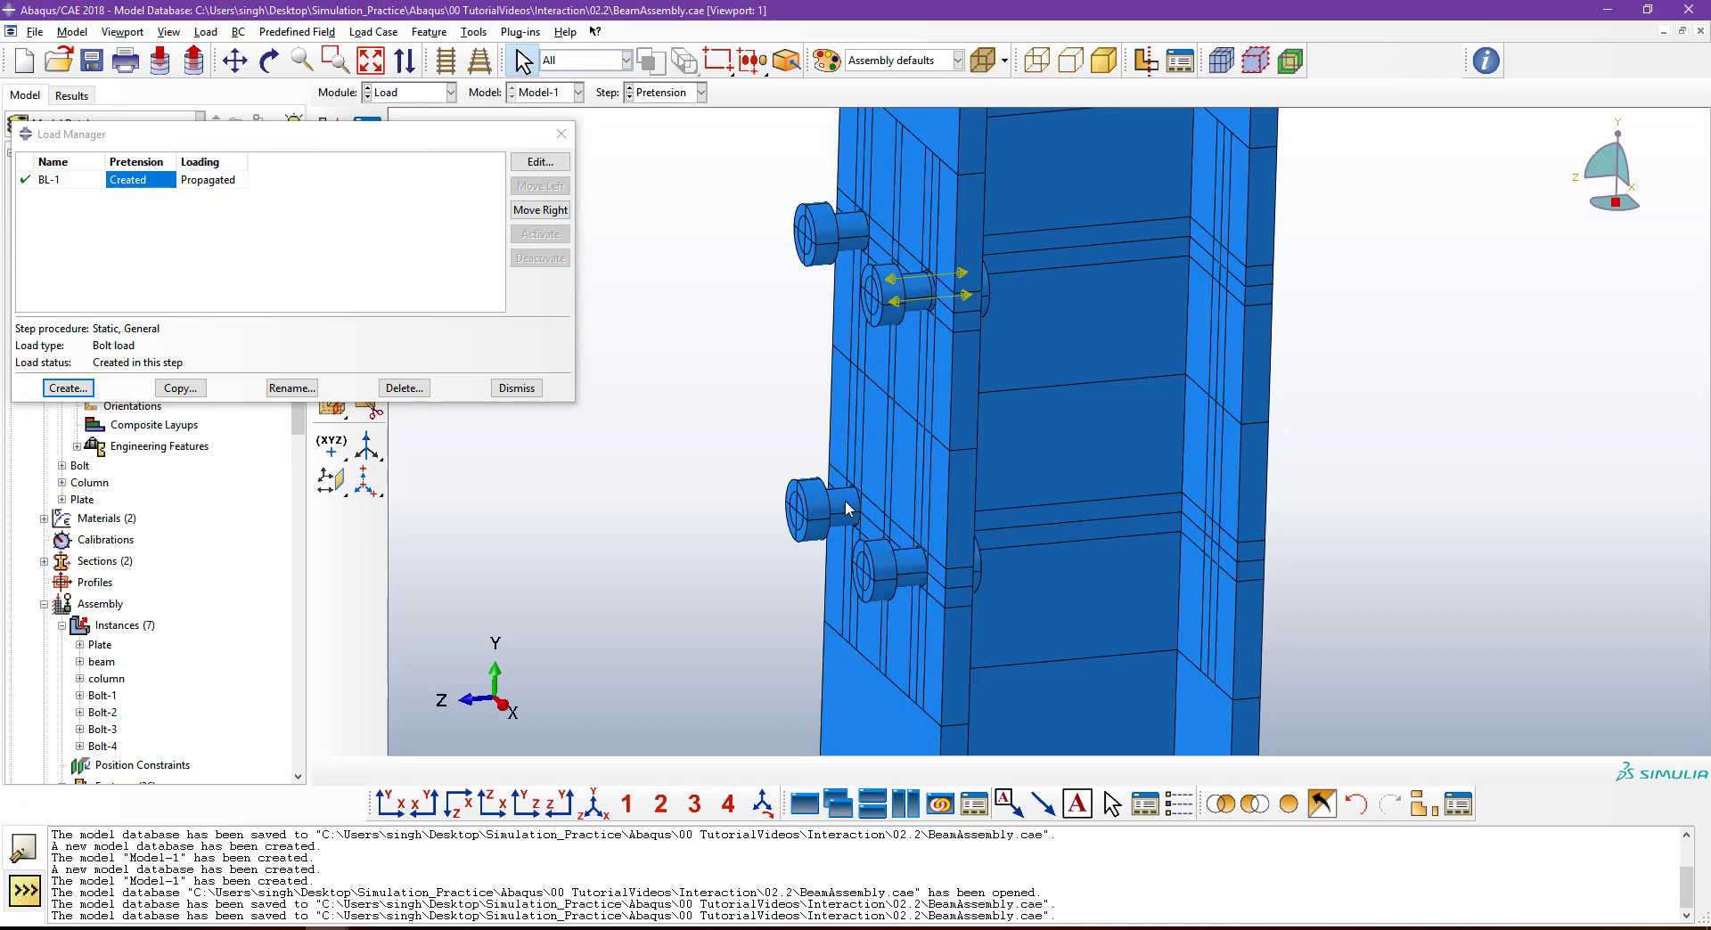
{"action": "left_click", "coordinate": [68, 388]}
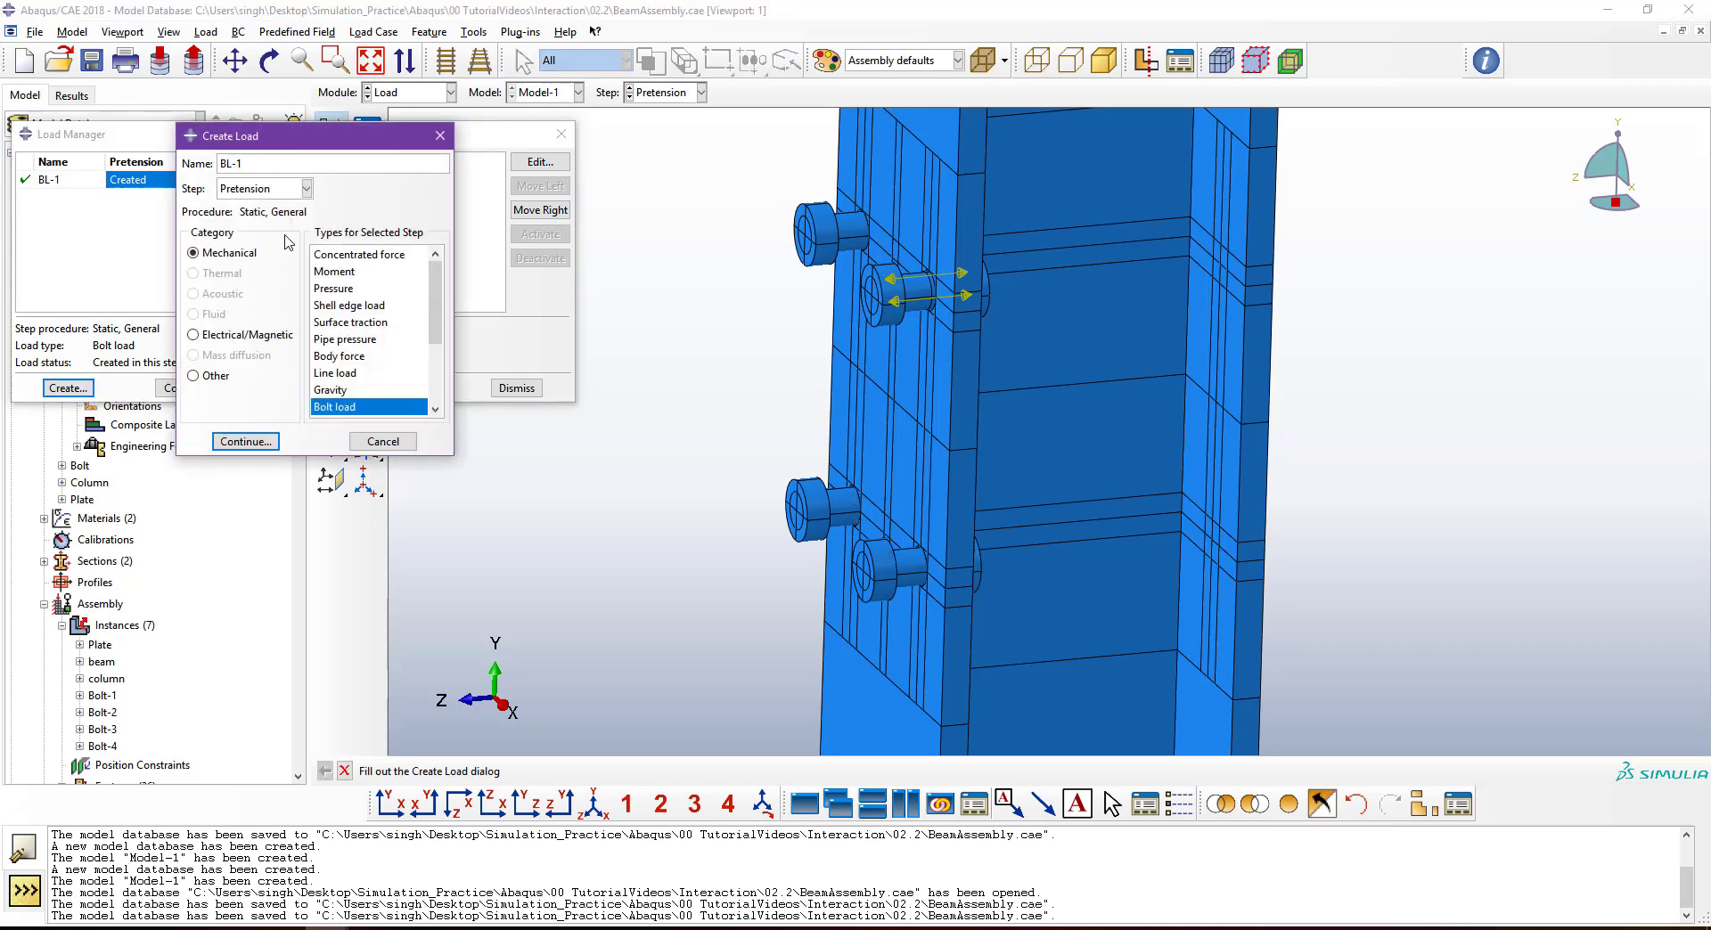
{"action": "left_click", "coordinate": [267, 442]}
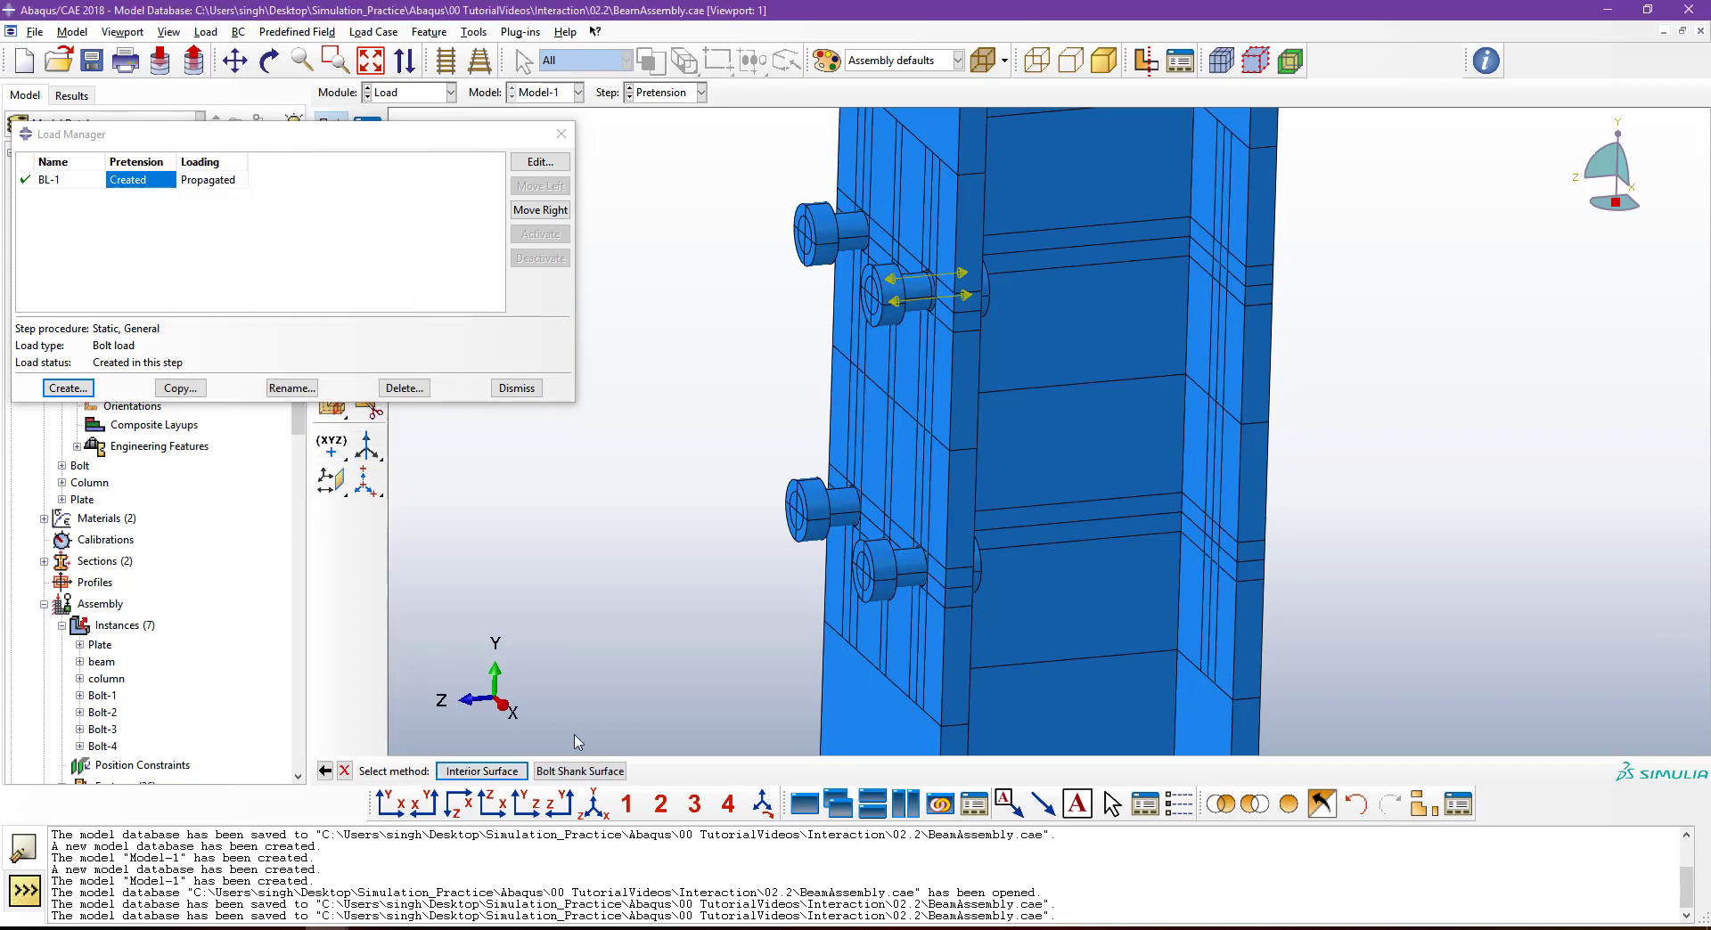
{"action": "left_click", "coordinate": [917, 570]}
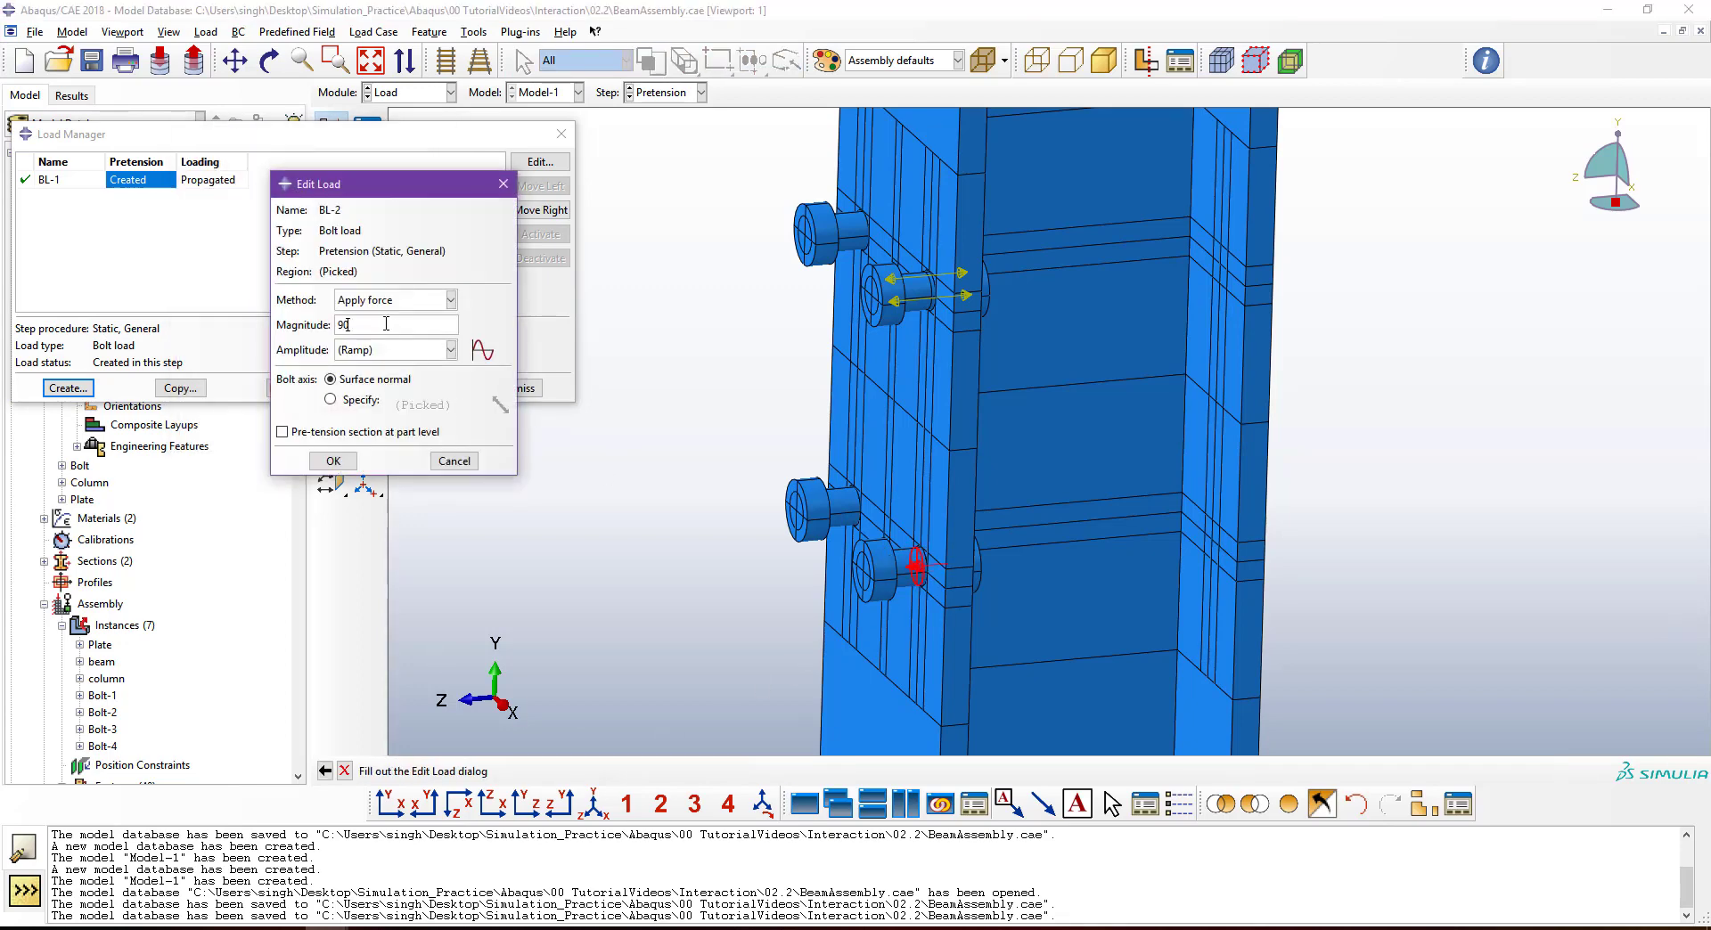
{"action": "left_click", "coordinate": [333, 461]}
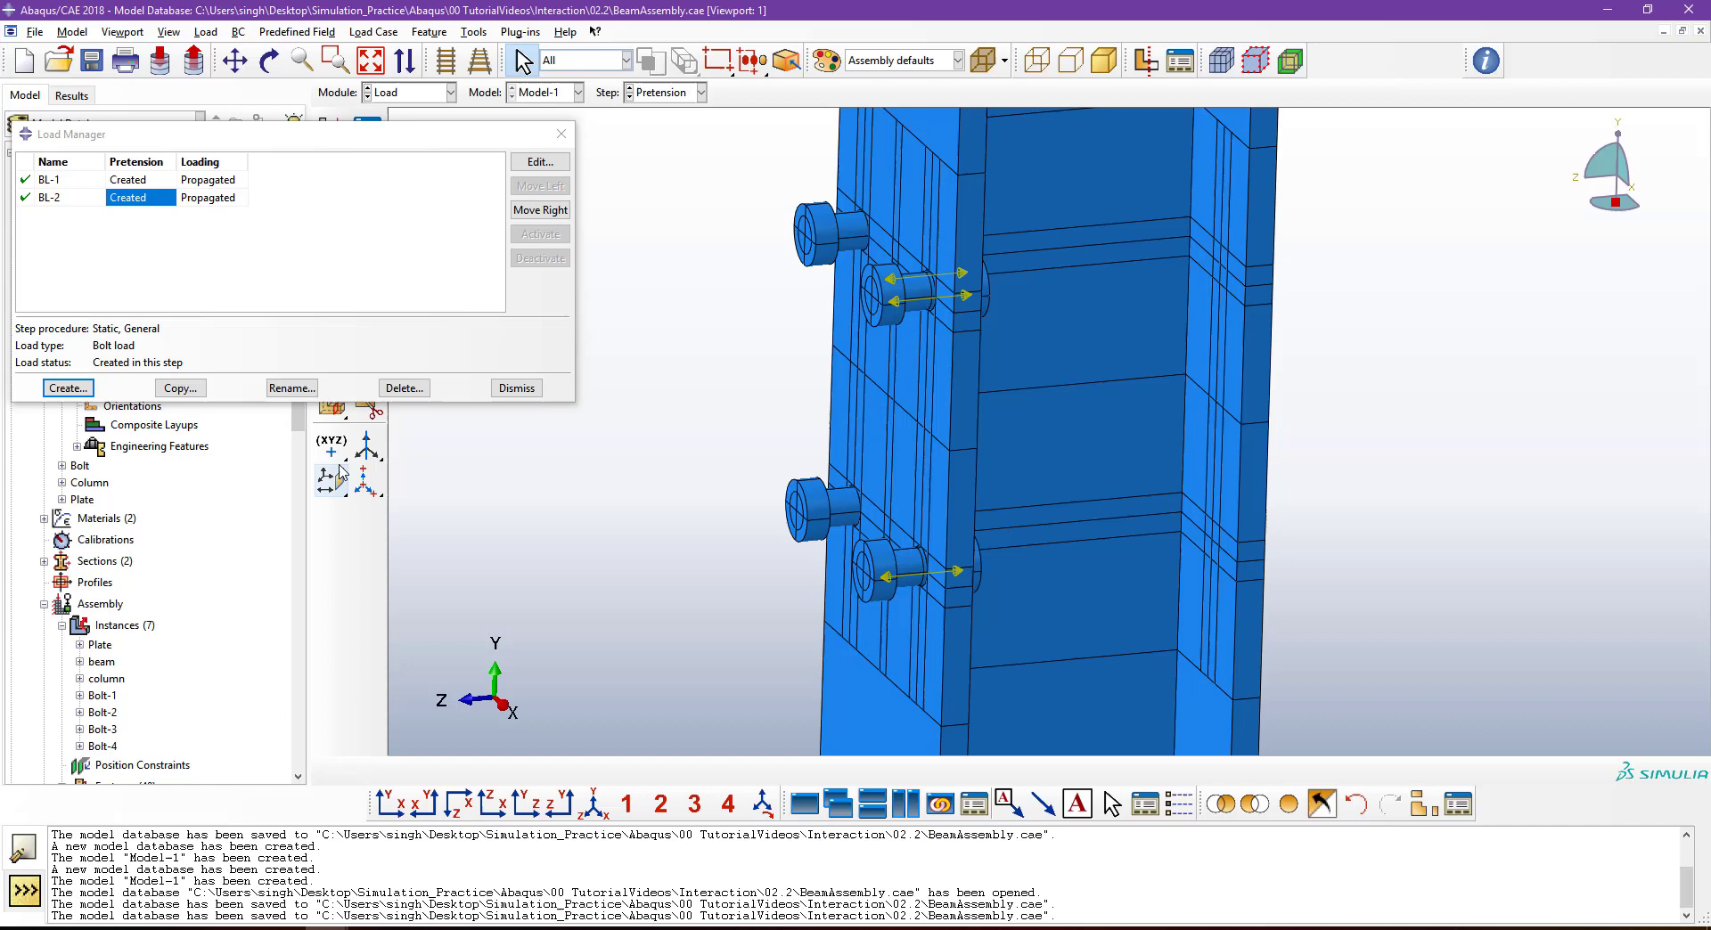
Create bolt load BL-3 in the Pretension step on the other upper bolt's shank, with the same force as BL-1.
{"action": "left_click", "coordinate": [68, 387]}
{"action": "type", "text": "BL-3"}
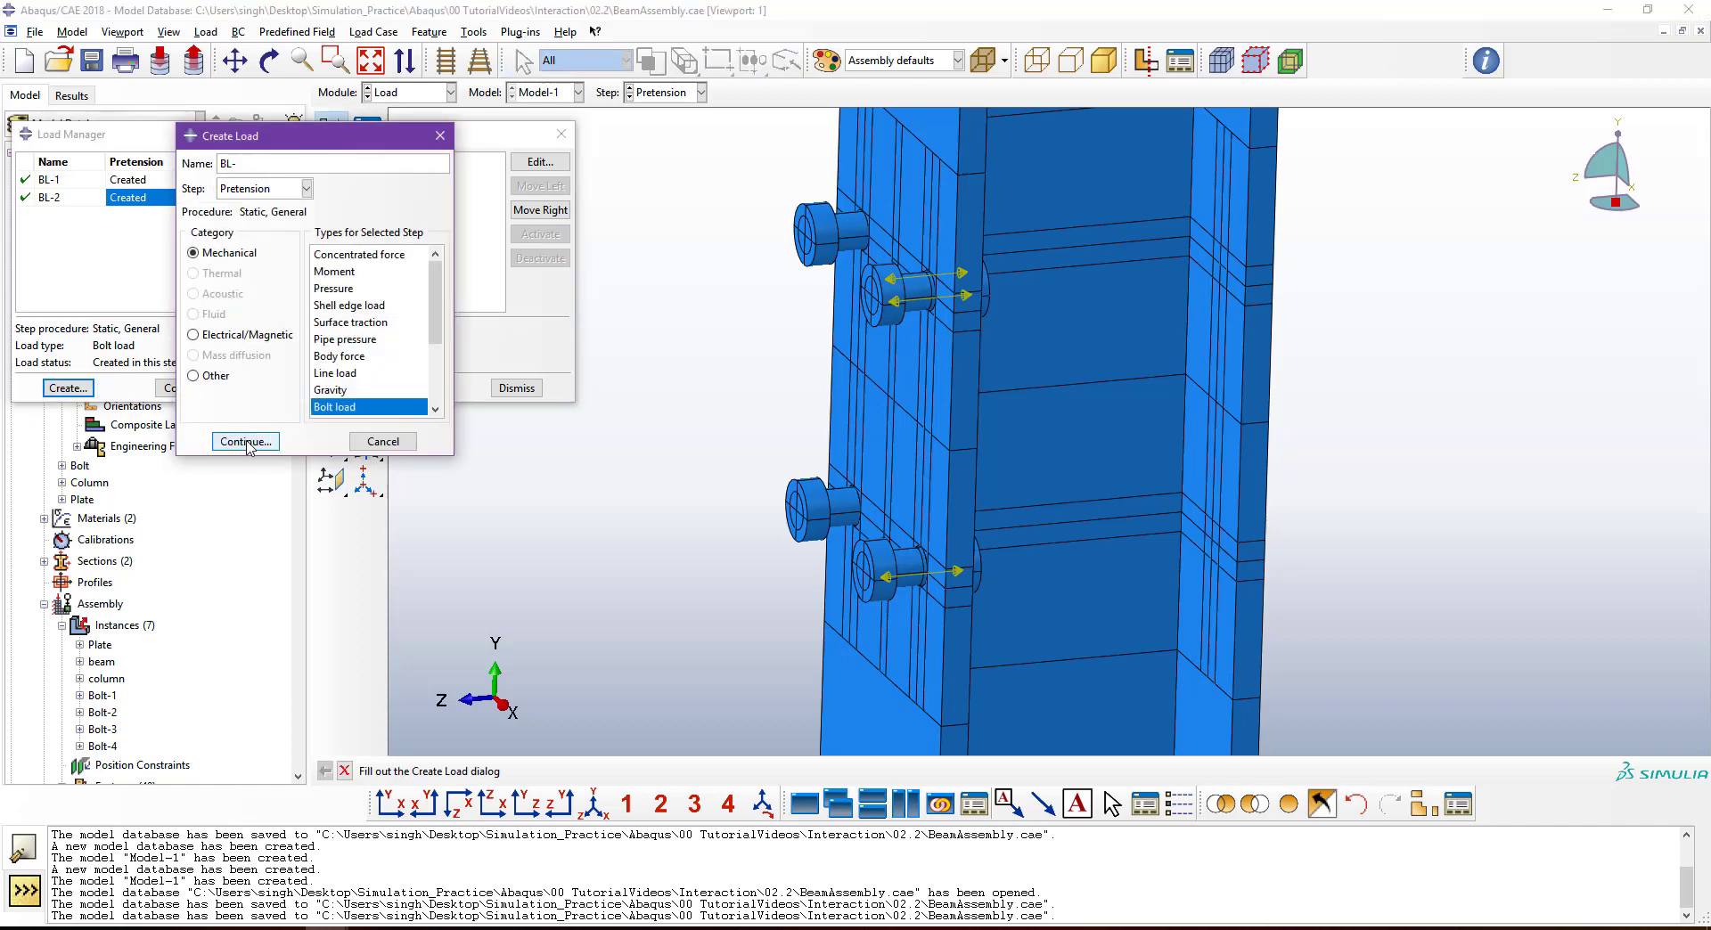
{"action": "left_click", "coordinate": [246, 441]}
{"action": "left_click", "coordinate": [857, 233]}
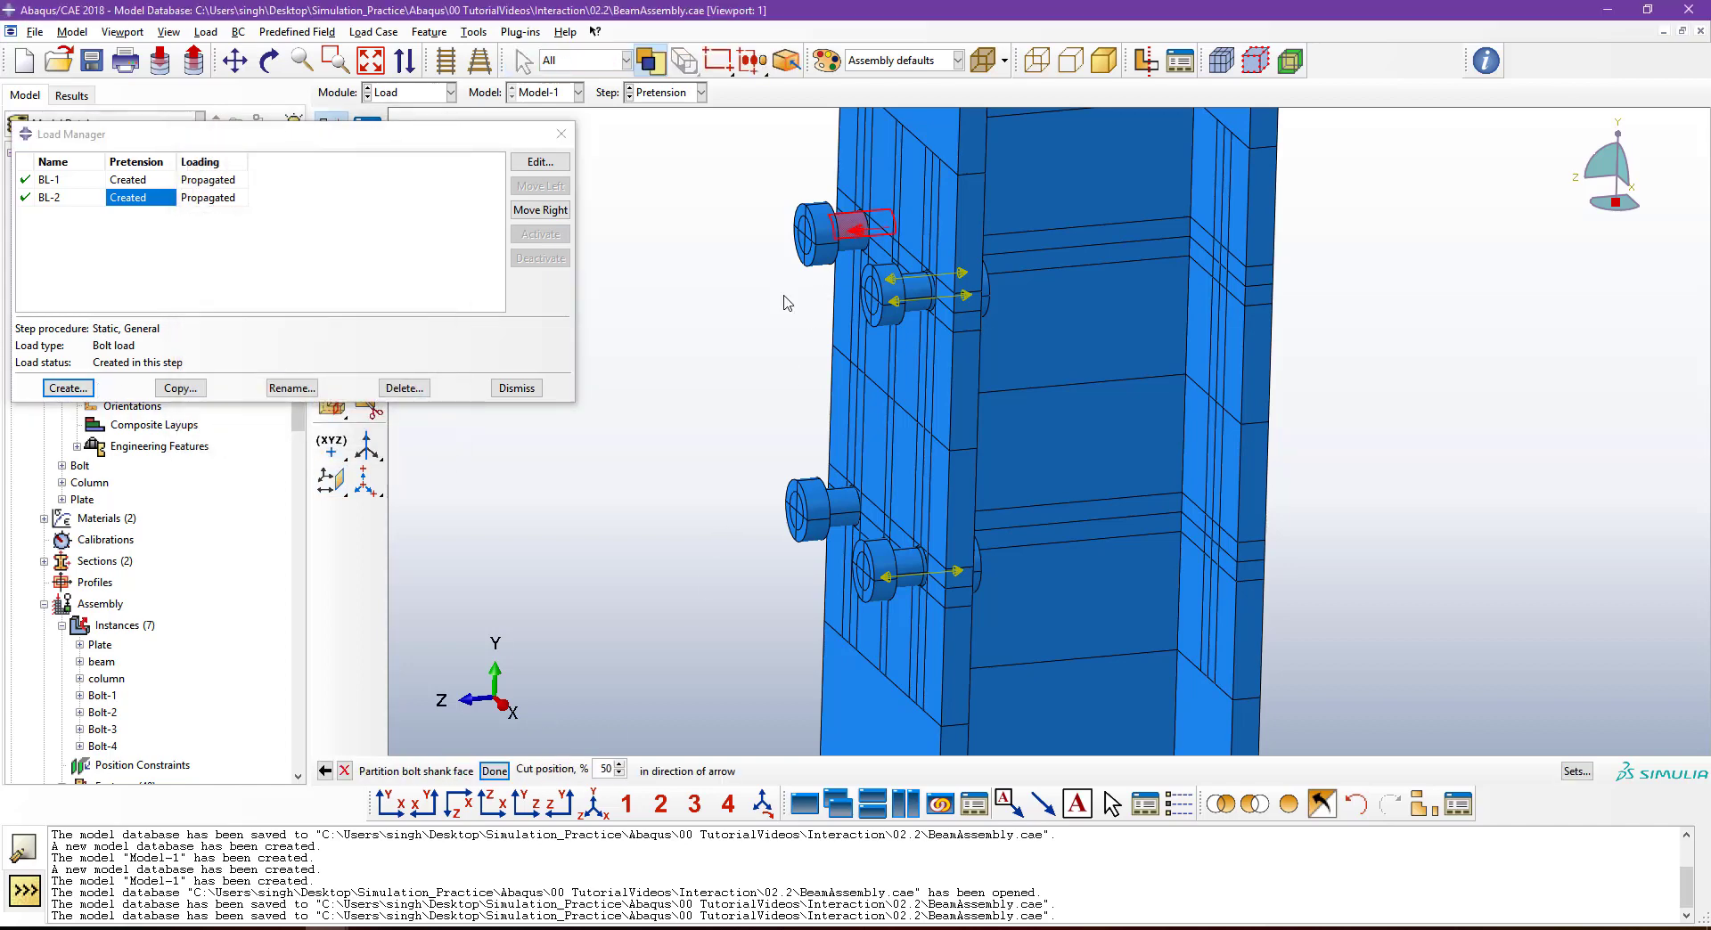
{"action": "middle_click", "coordinate": [790, 297]}
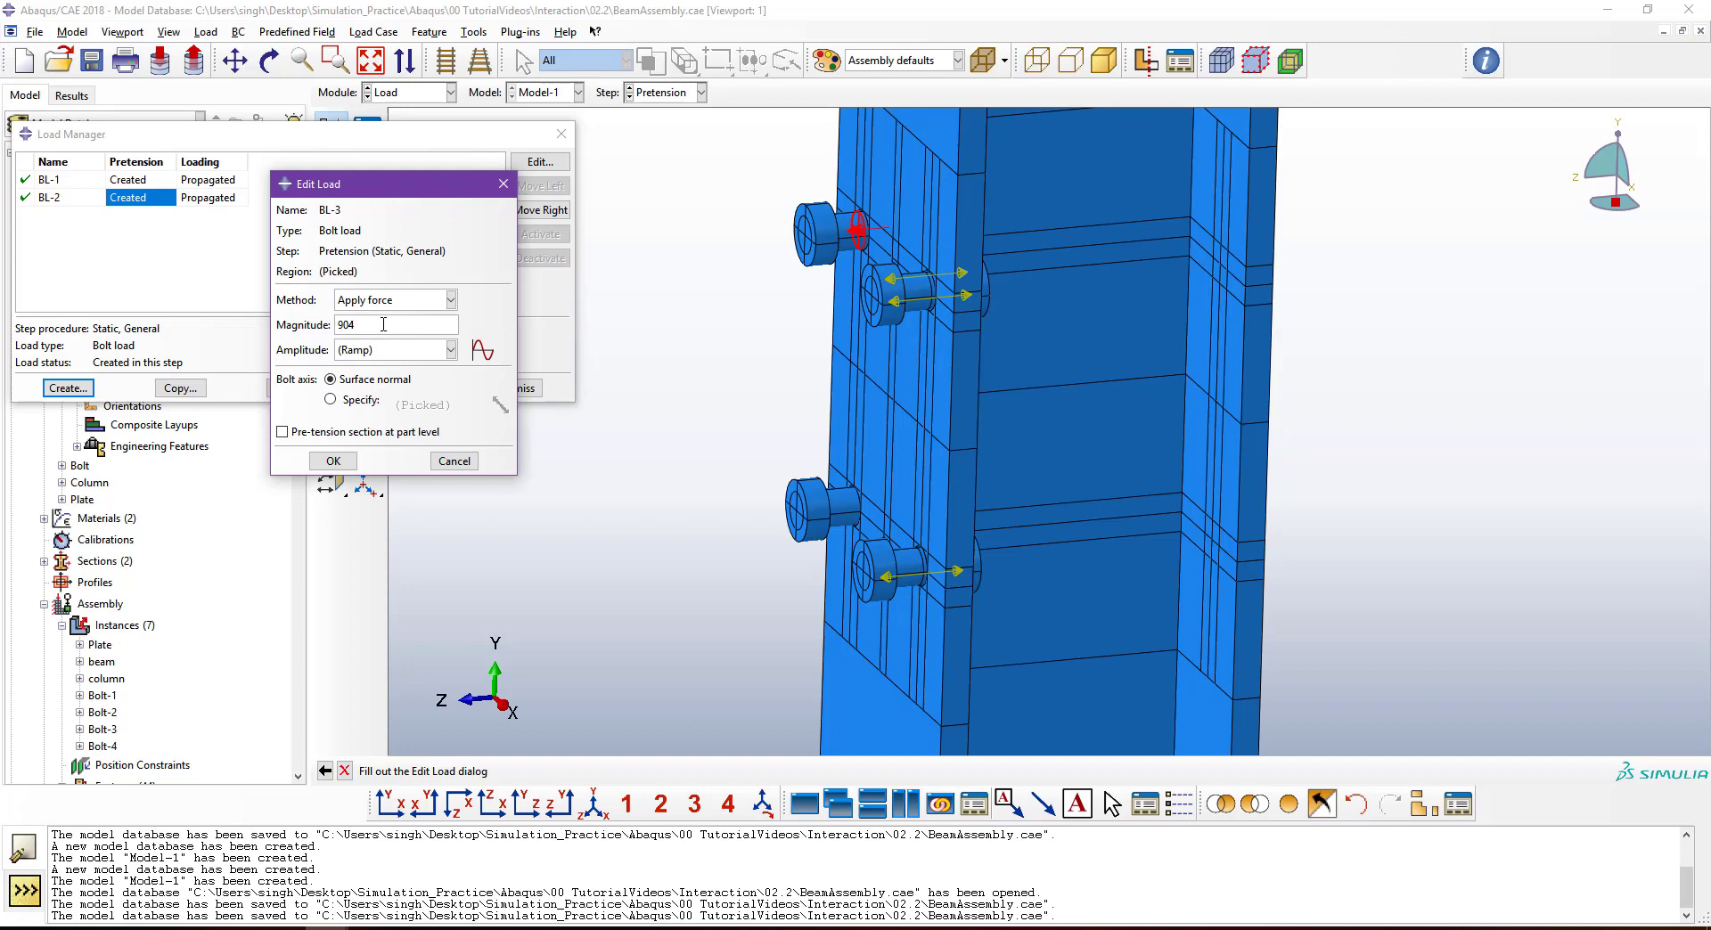
{"action": "left_click", "coordinate": [333, 460]}
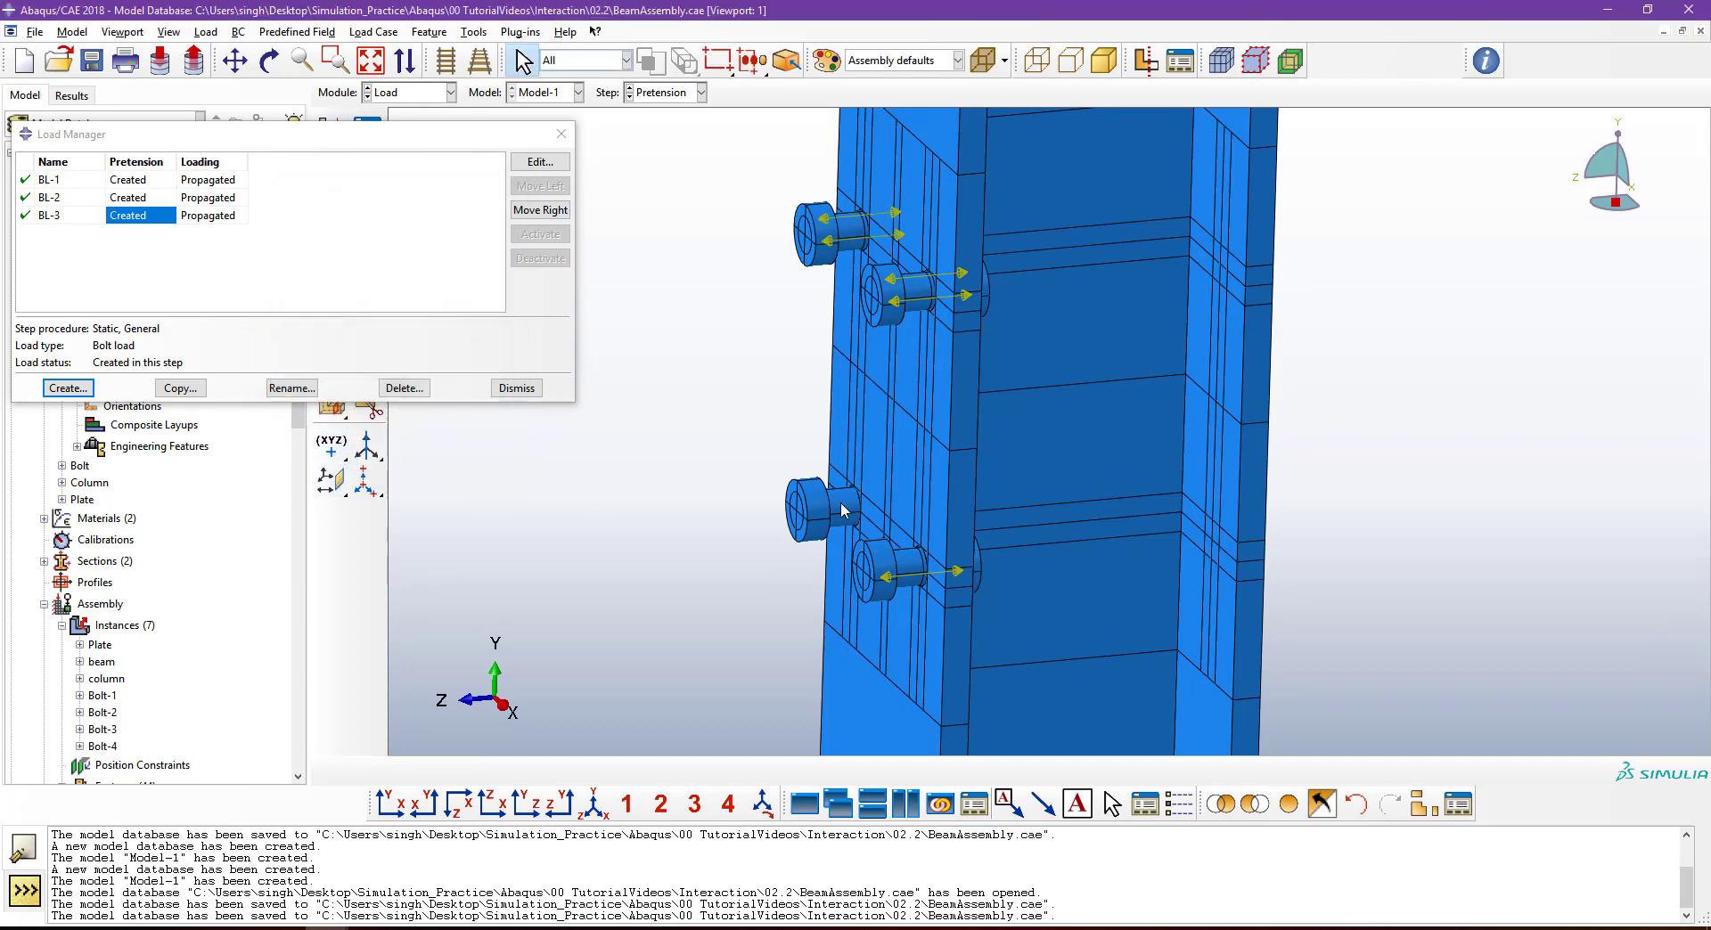
Create bolt load BL-4 in the Pretension step on the remaining lower bolt's shank, using the Apply force method.
{"action": "left_click", "coordinate": [68, 389]}
{"action": "type", "text": "BL-4"}
{"action": "left_click", "coordinate": [246, 441]}
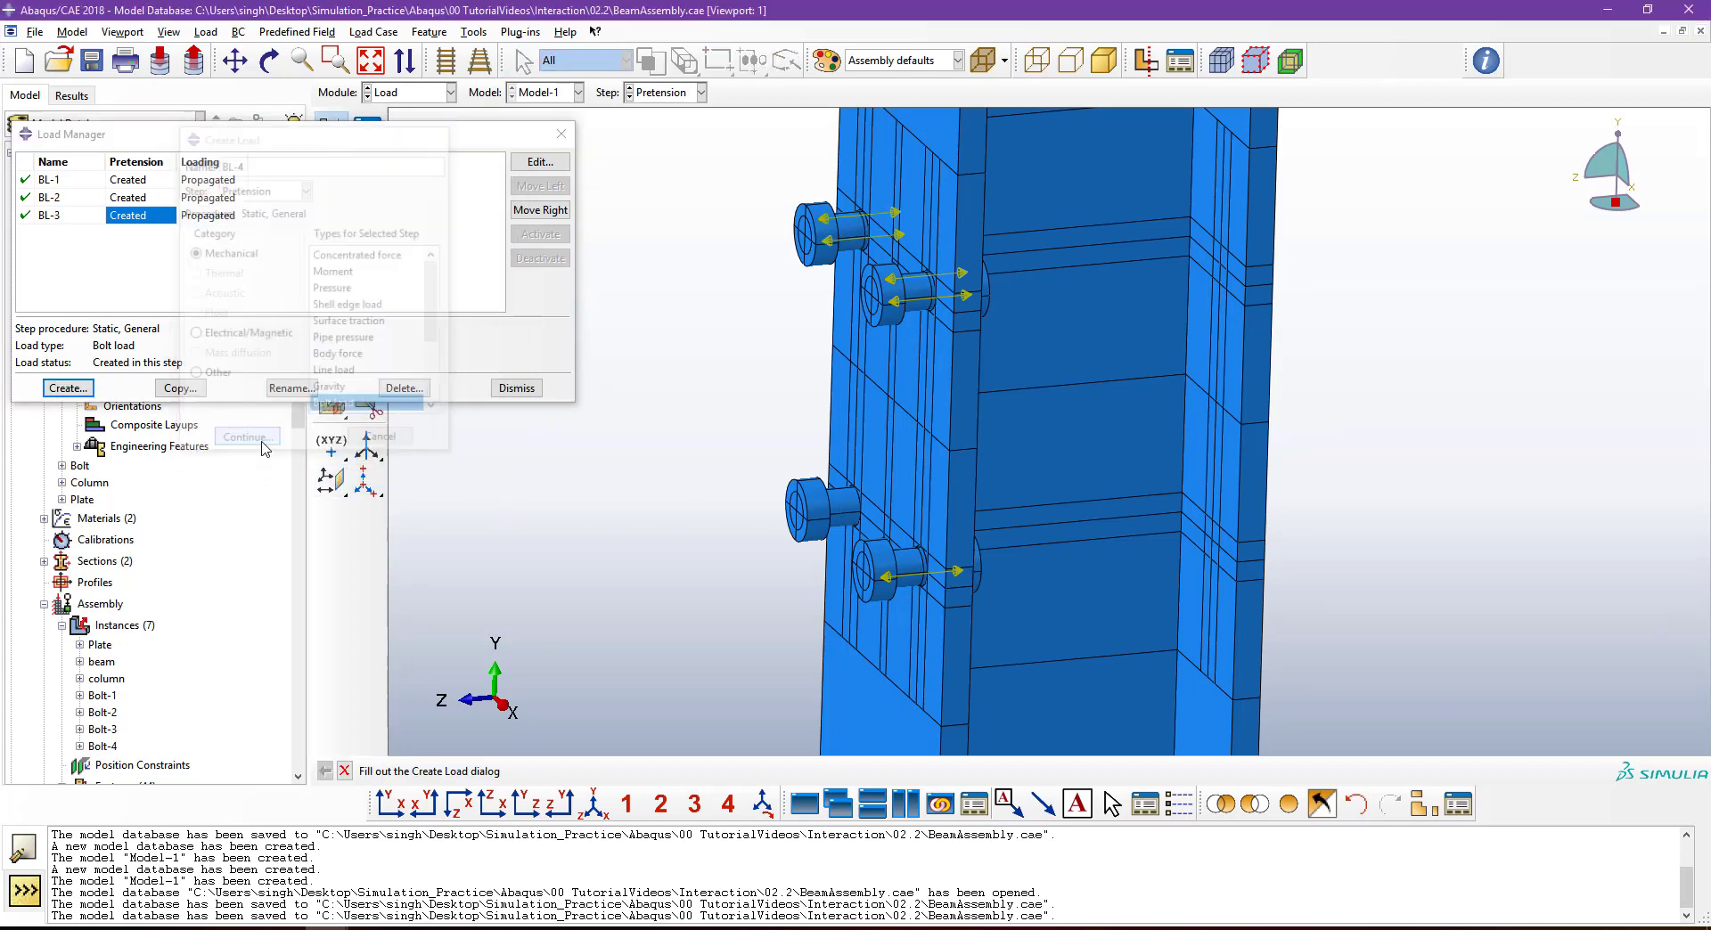
{"action": "left_click", "coordinate": [564, 772]}
{"action": "left_click", "coordinate": [849, 505]}
{"action": "middle_click", "coordinate": [849, 505]}
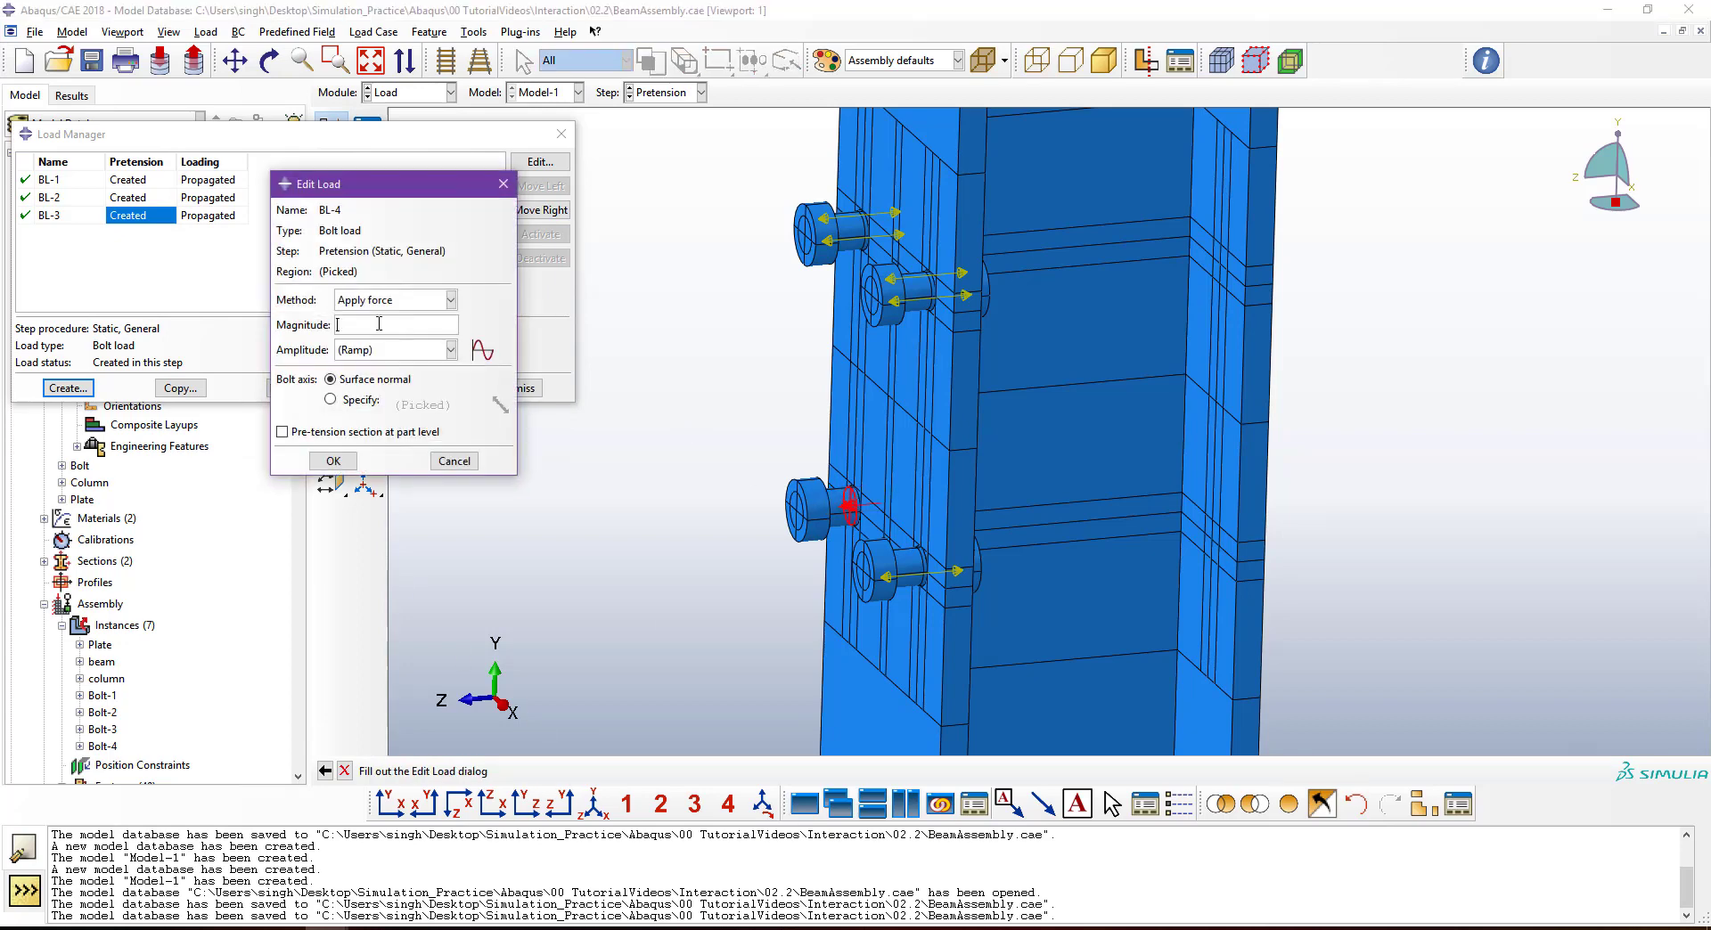
{"action": "left_click", "coordinate": [332, 461]}
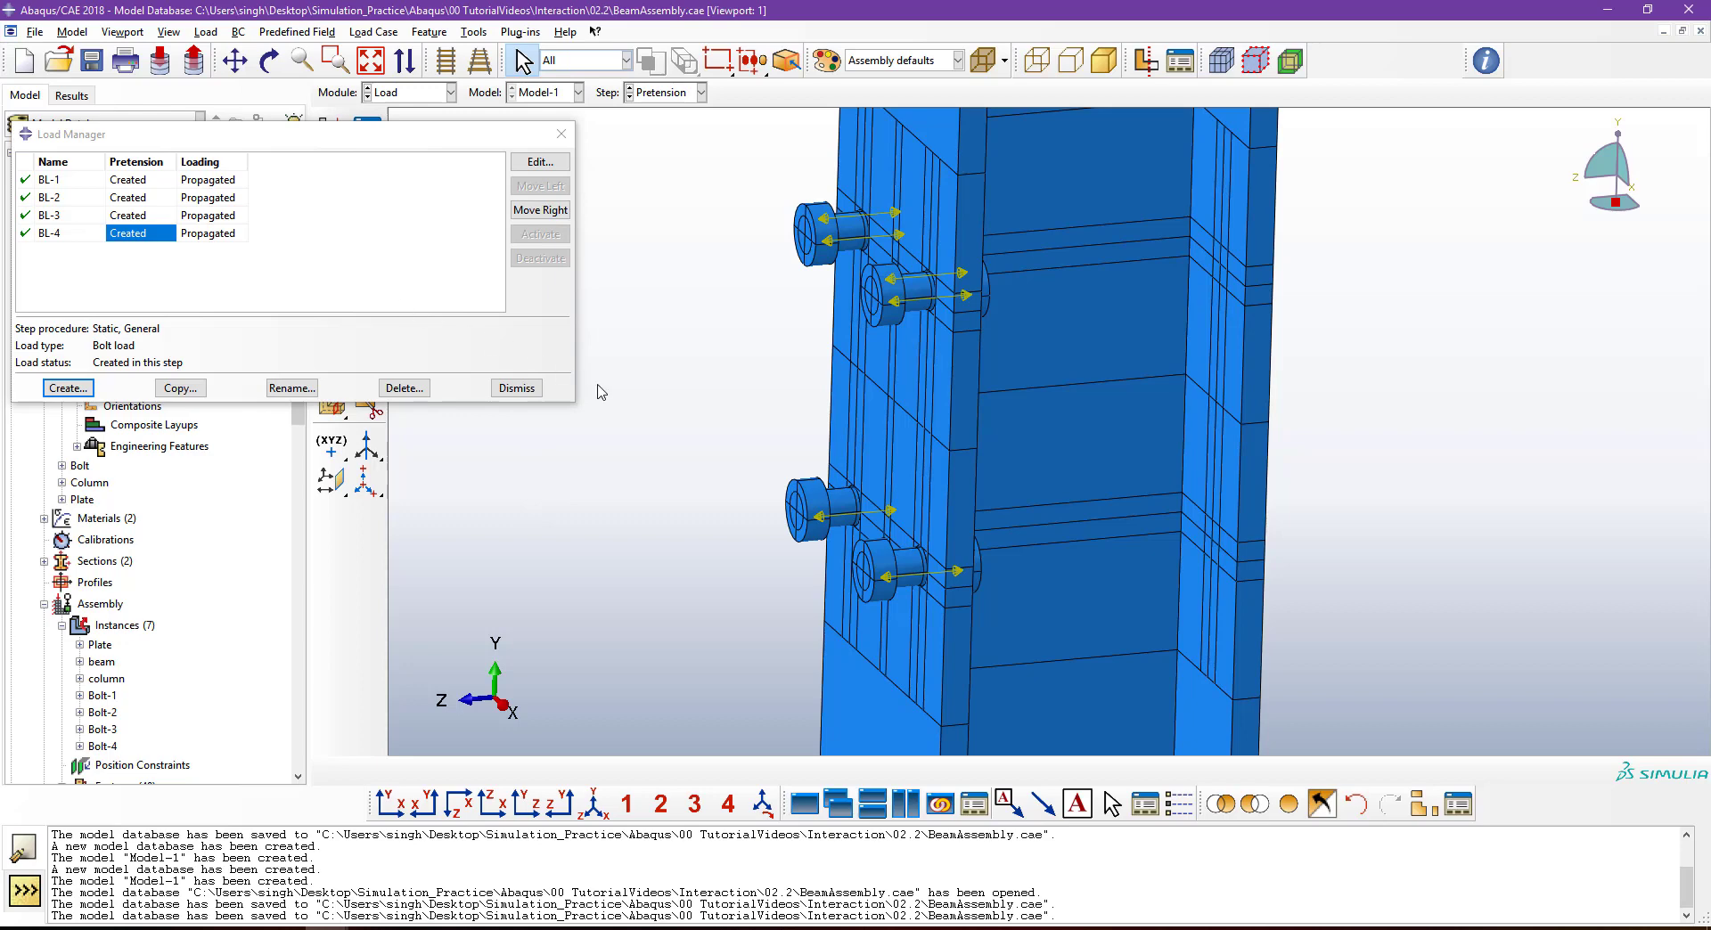
{"action": "scroll", "coordinate": [686, 455], "scroll_direction": "up", "scroll_amount": 5}
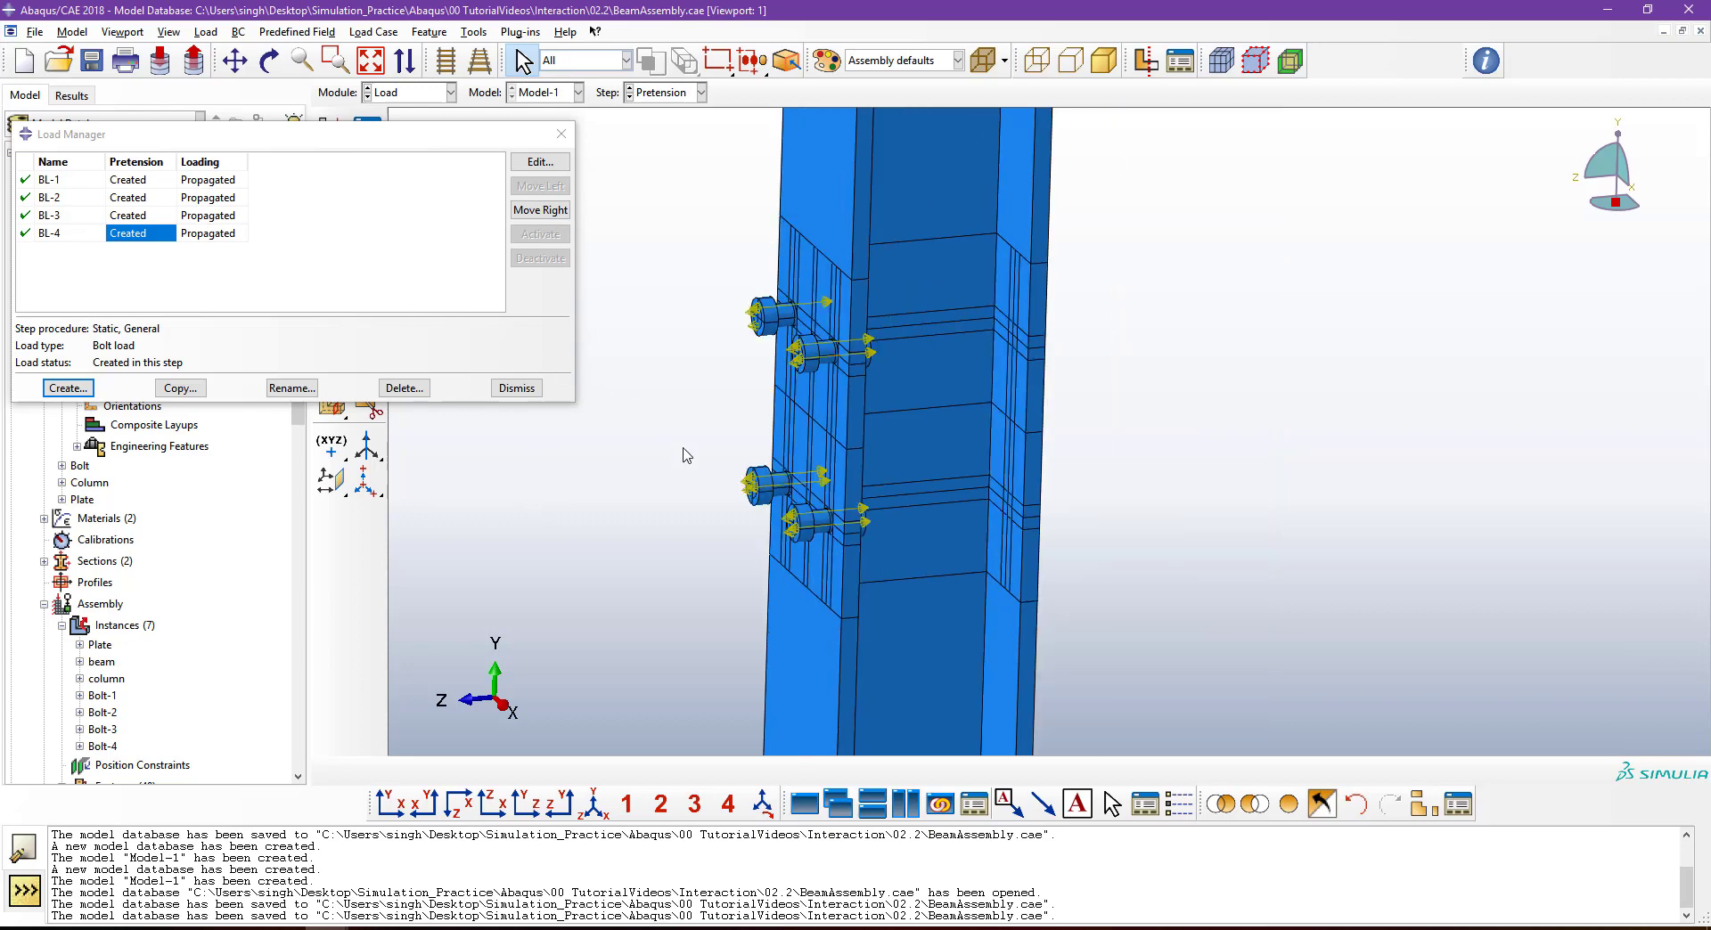
{"action": "left_click_drag", "start_coordinate": [698, 486], "coordinate": [994, 491], "text": "ctrl+alt"}
{"action": "scroll", "coordinate": [985, 495], "scroll_direction": "up", "scroll_amount": 2}
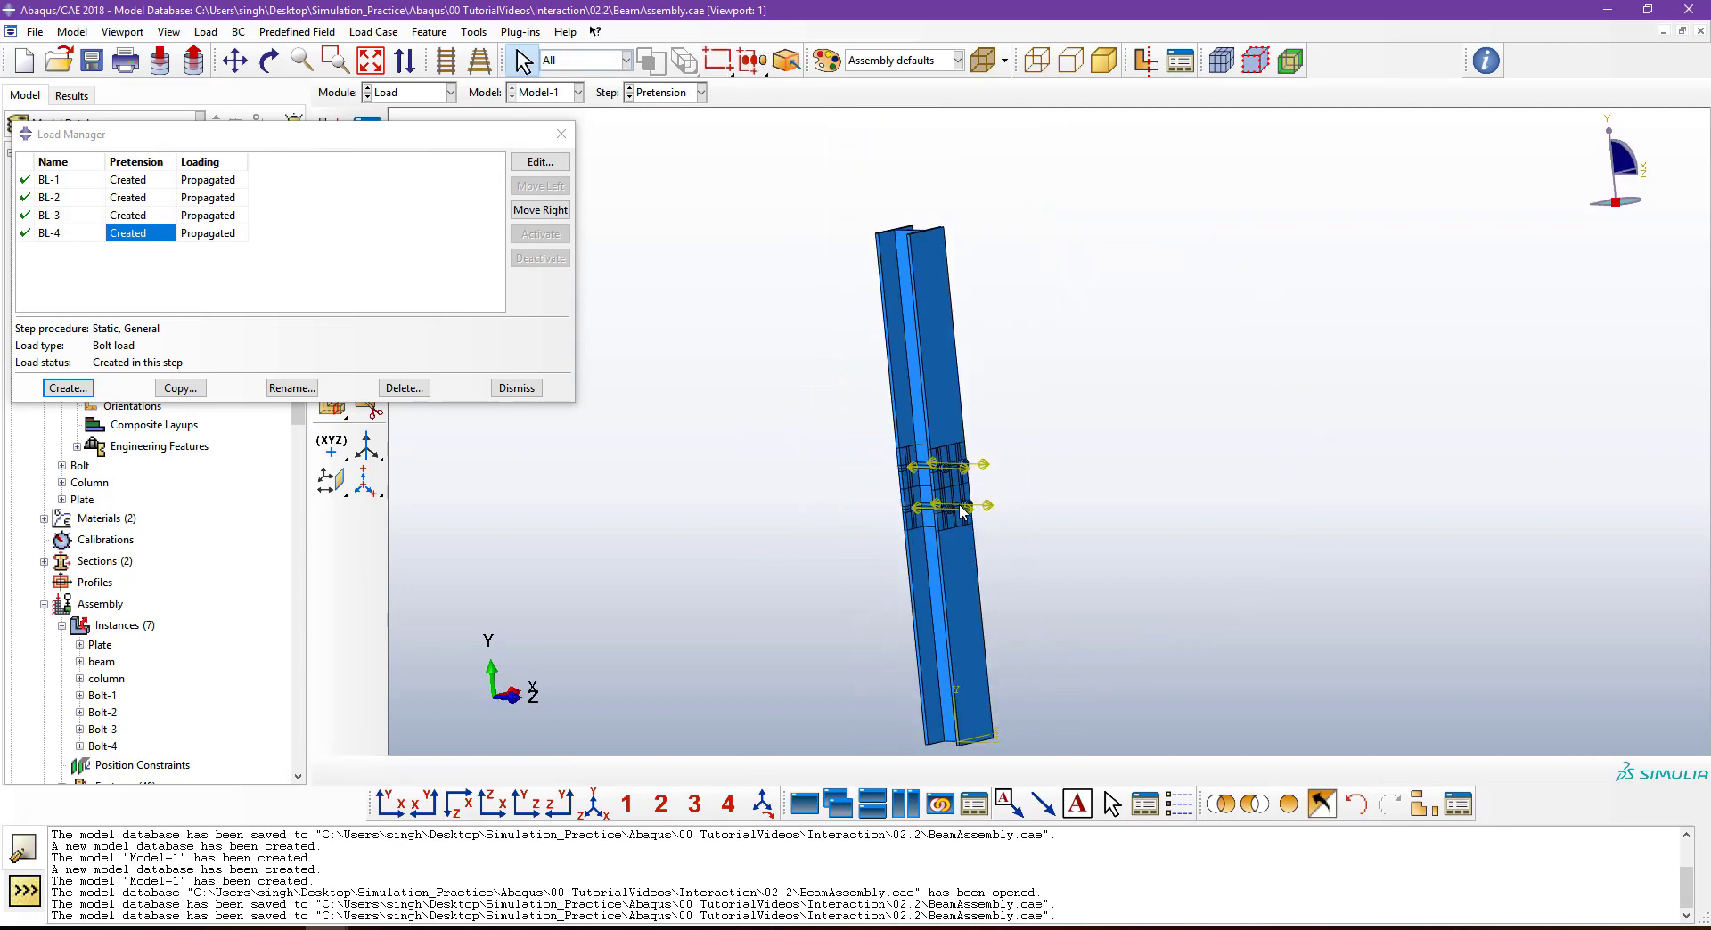
{"action": "middle_click_drag", "start_coordinate": [948, 488], "coordinate": [934, 473], "text": "ctrl+alt"}
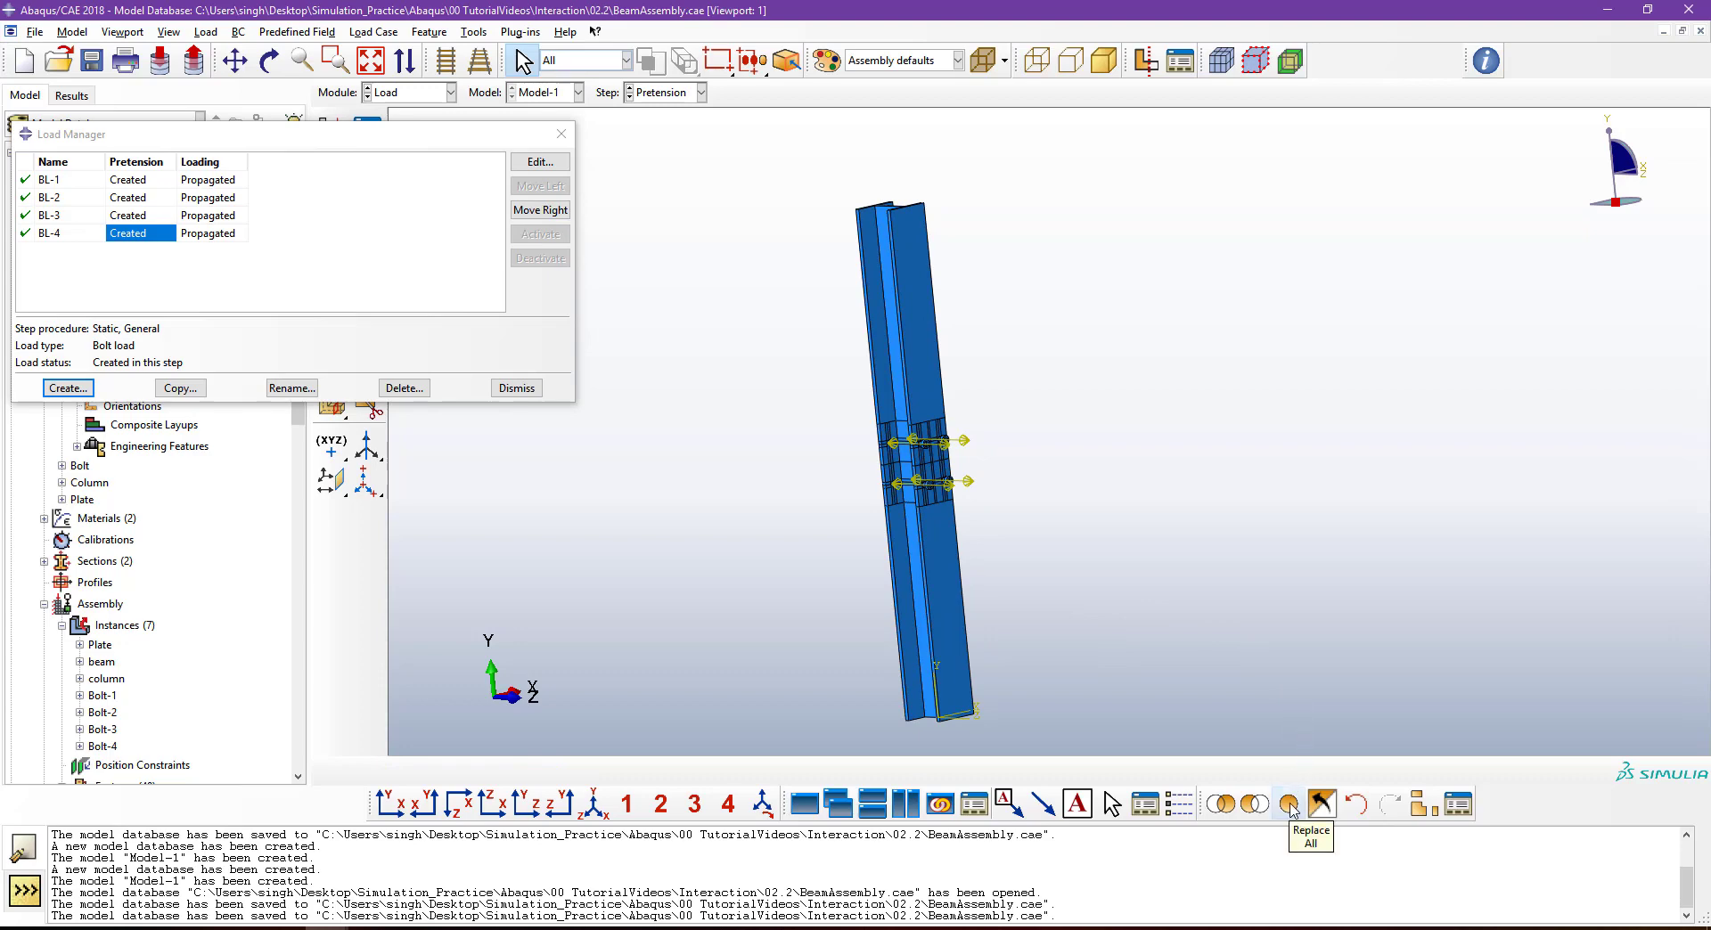
{"action": "left_click", "coordinate": [1423, 804]}
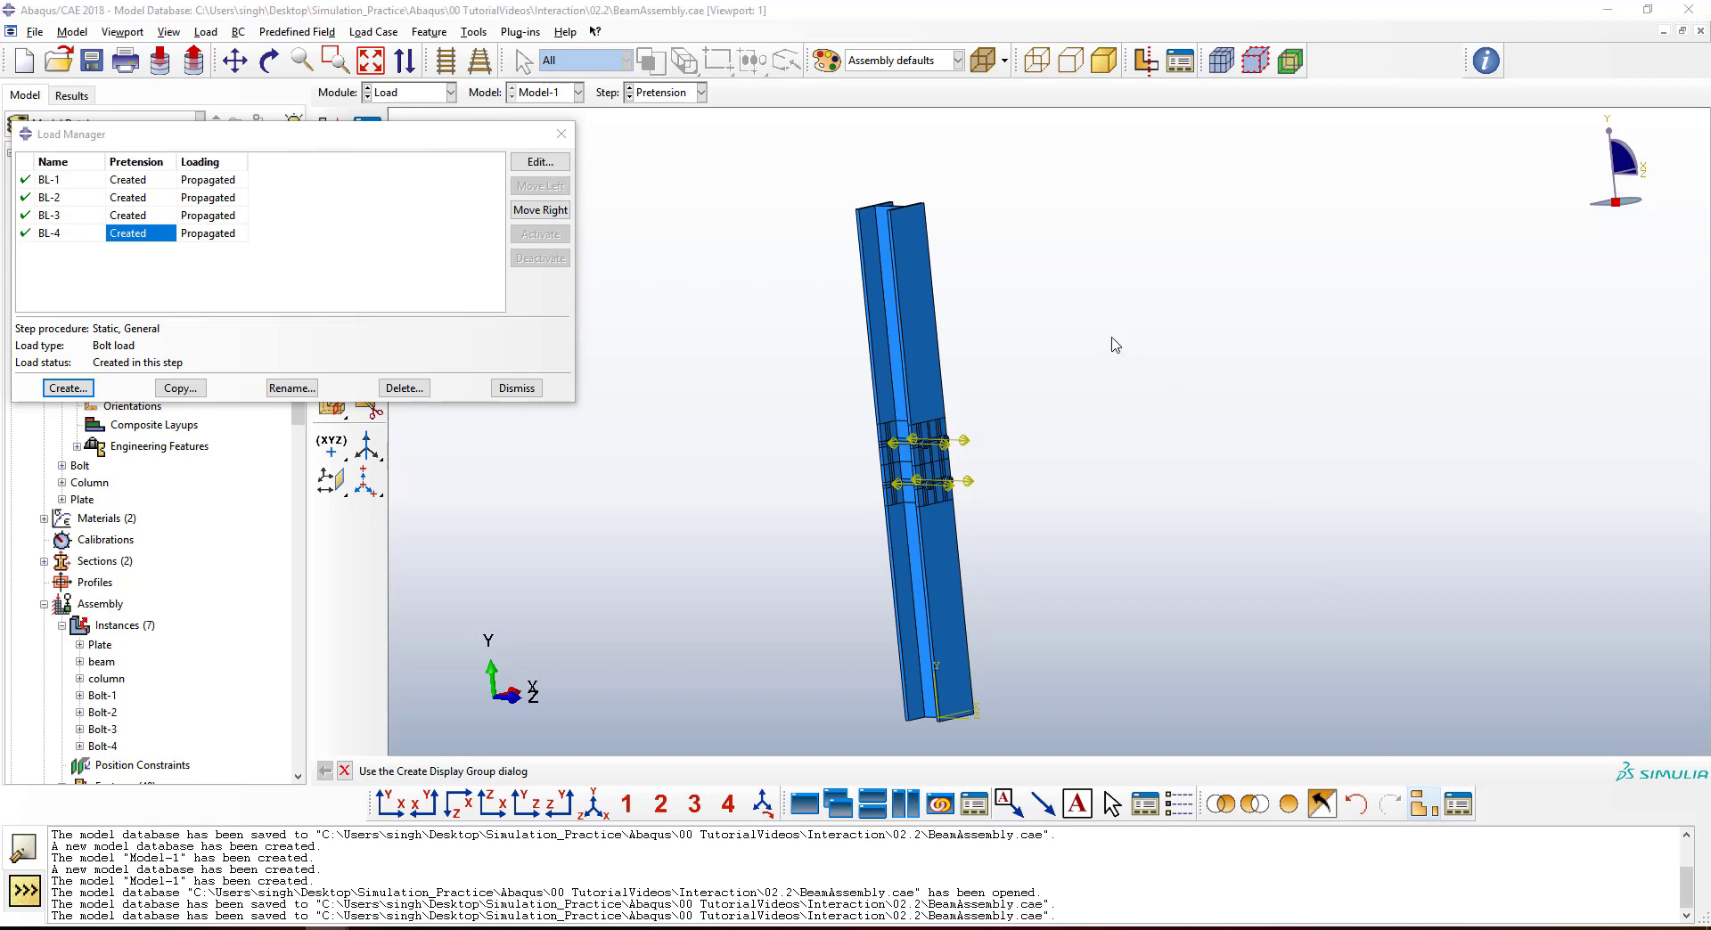
{"action": "left_click", "coordinate": [1283, 280]}
{"action": "left_click", "coordinate": [1302, 373], "text": "shift"}
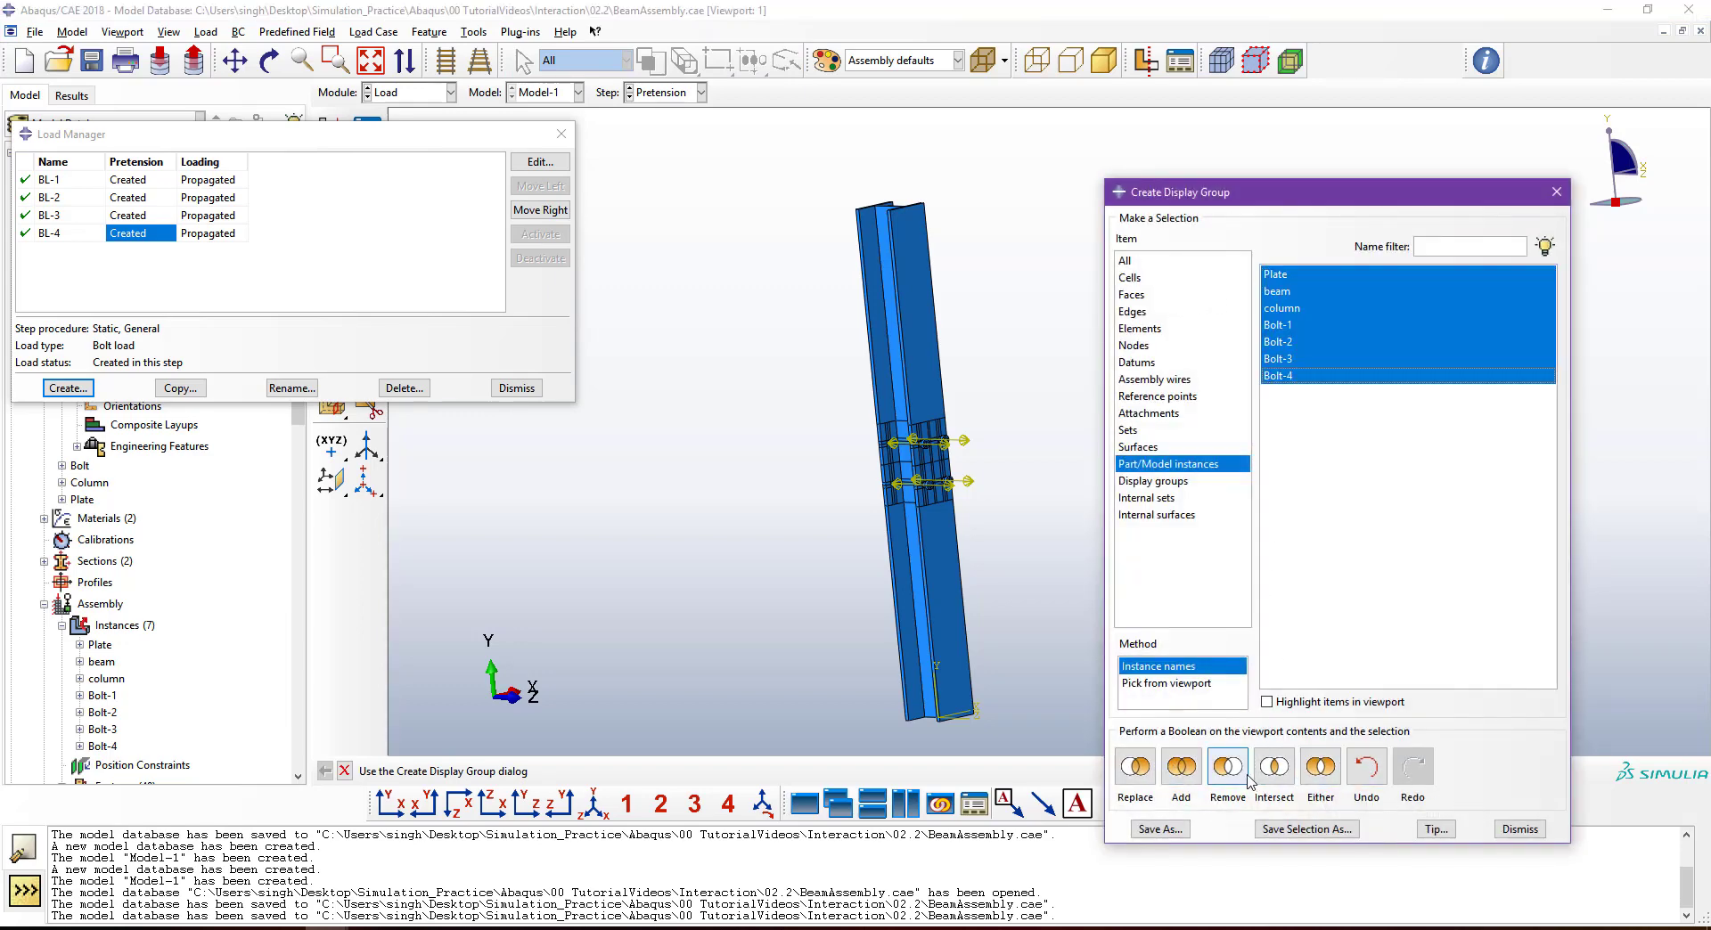
{"action": "left_click", "coordinate": [1519, 828]}
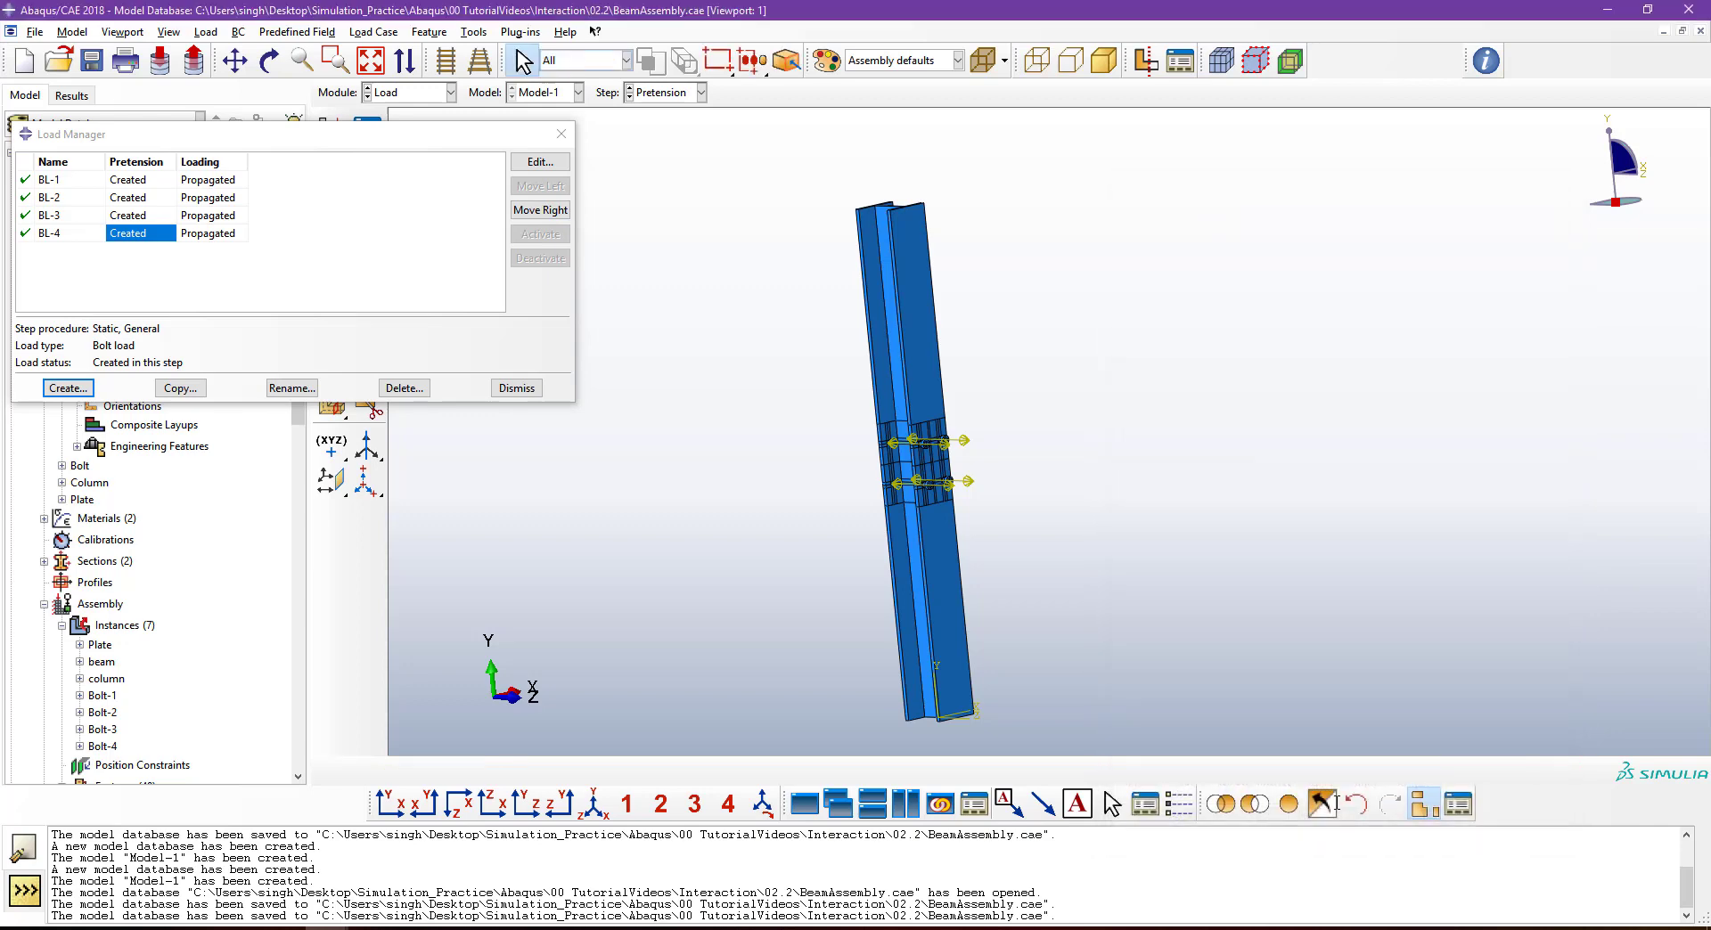
Restore the full assembly display, including the plate and beam.
{"action": "left_click", "coordinate": [1288, 804]}
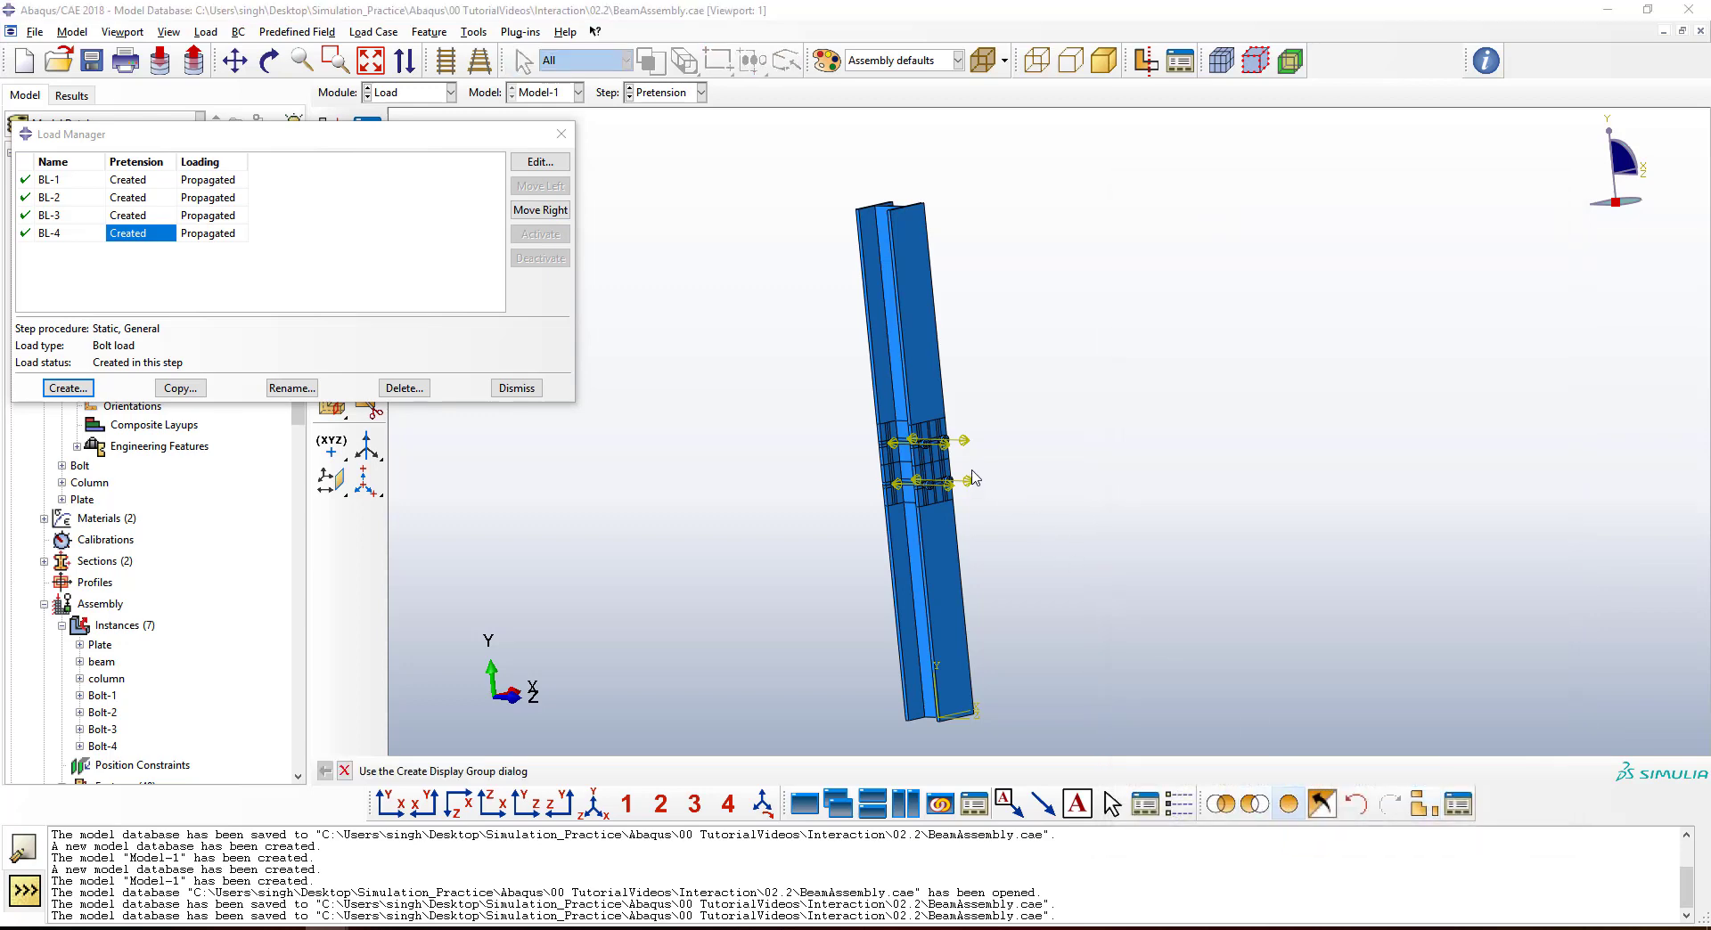
{"action": "left_click_drag", "start_coordinate": [1002, 419], "coordinate": [918, 511], "text": "ctrl+alt"}
{"action": "scroll", "coordinate": [918, 511], "scroll_direction": "up", "scroll_amount": 3}
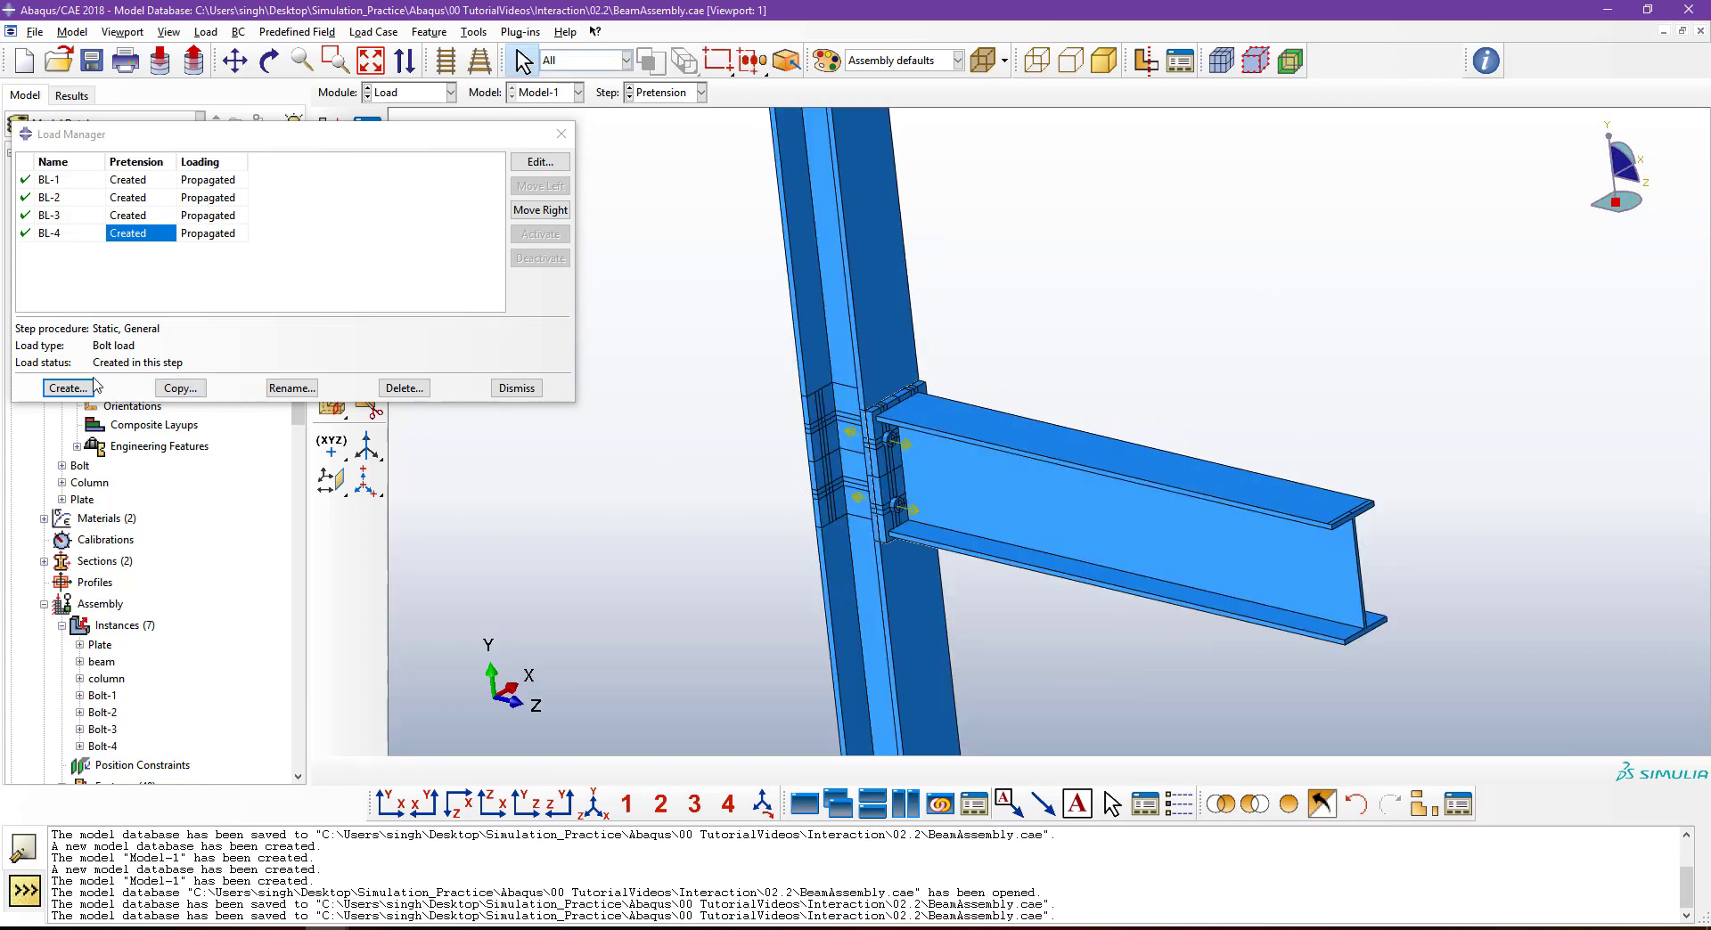
Start a mechanical concentrated force load named PL in the Loading step.
{"action": "left_click", "coordinate": [68, 388]}
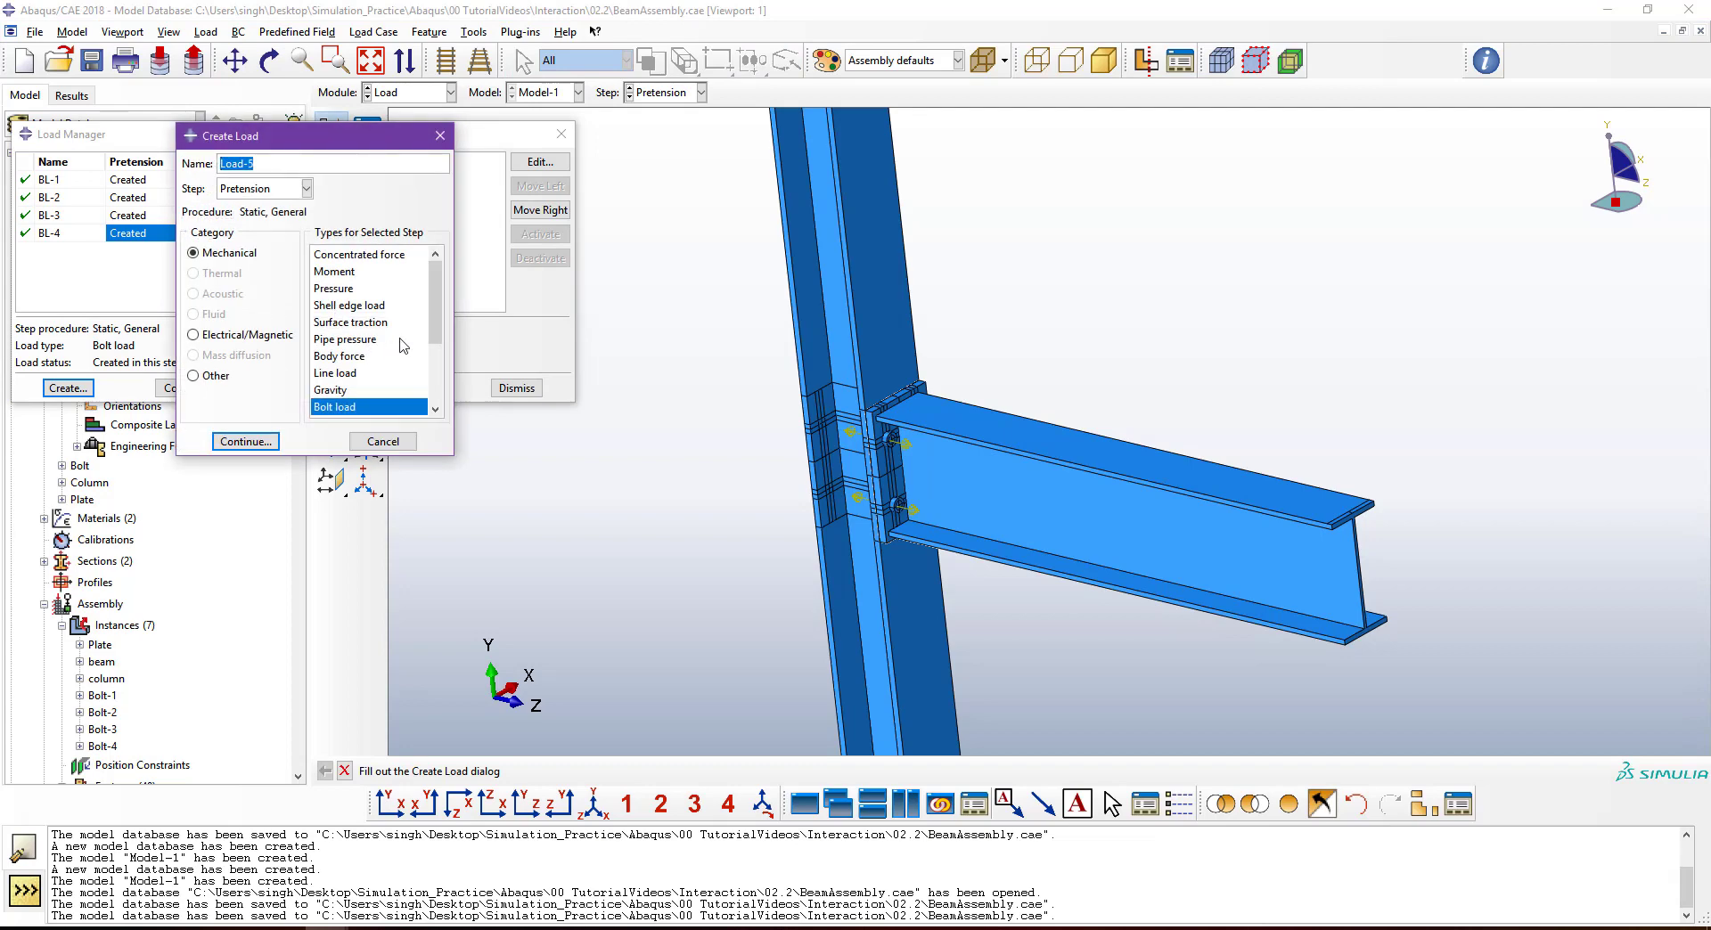
{"action": "left_click", "coordinate": [257, 192]}
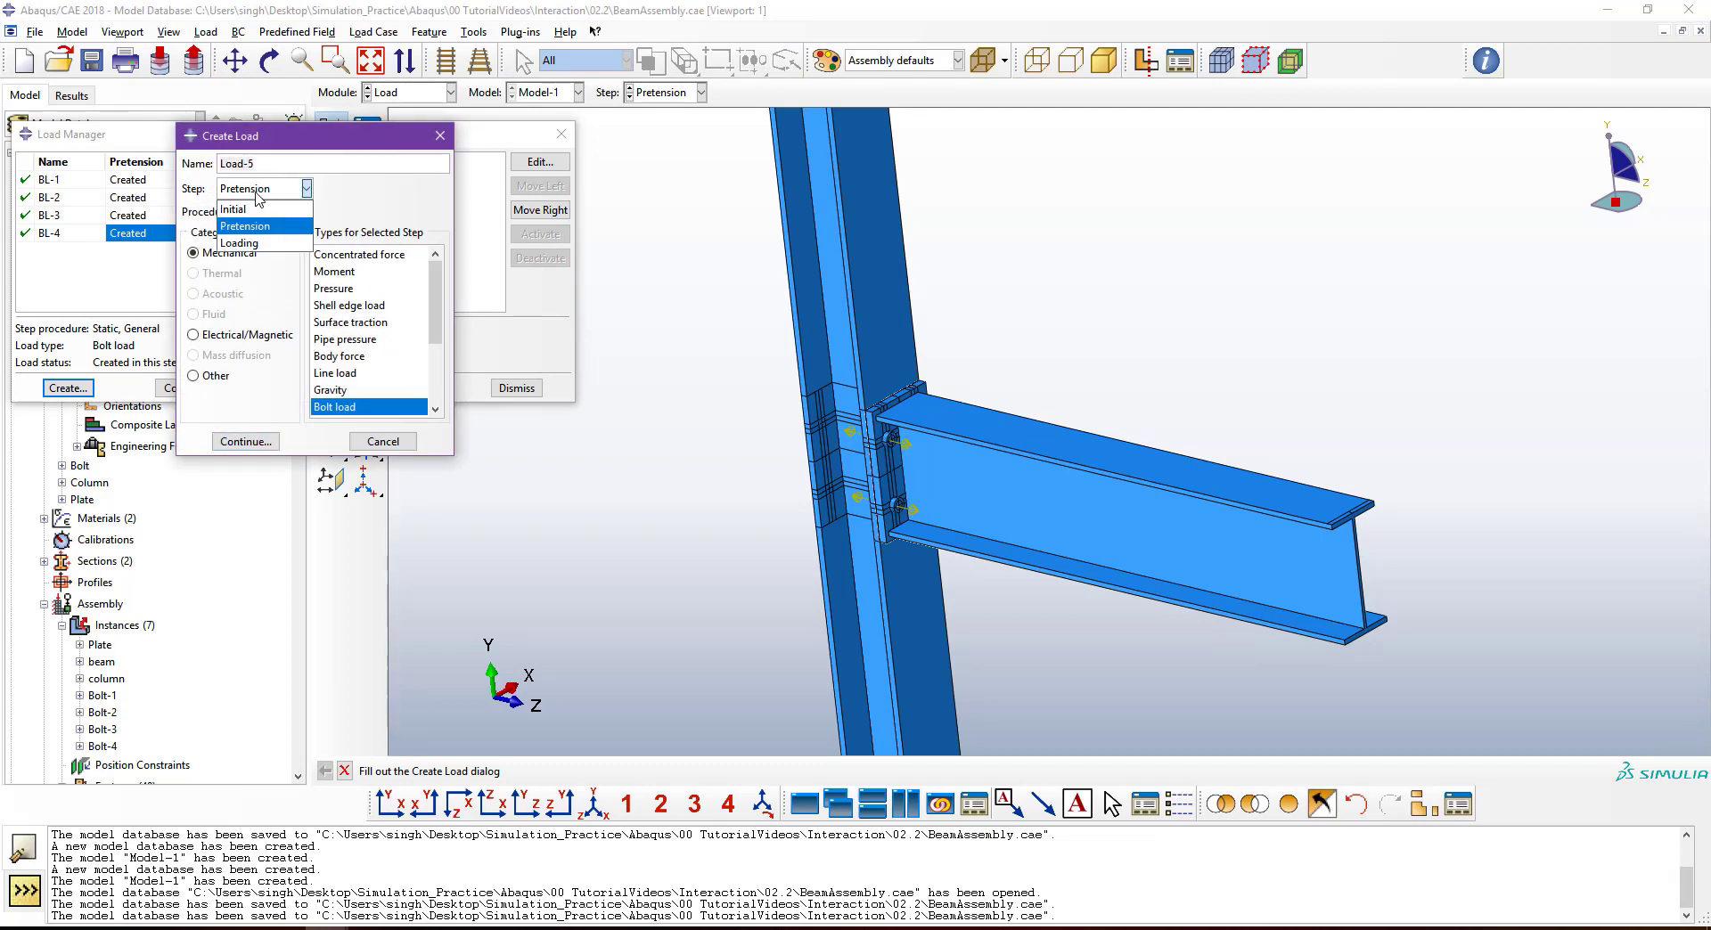
{"action": "left_click", "coordinate": [258, 244]}
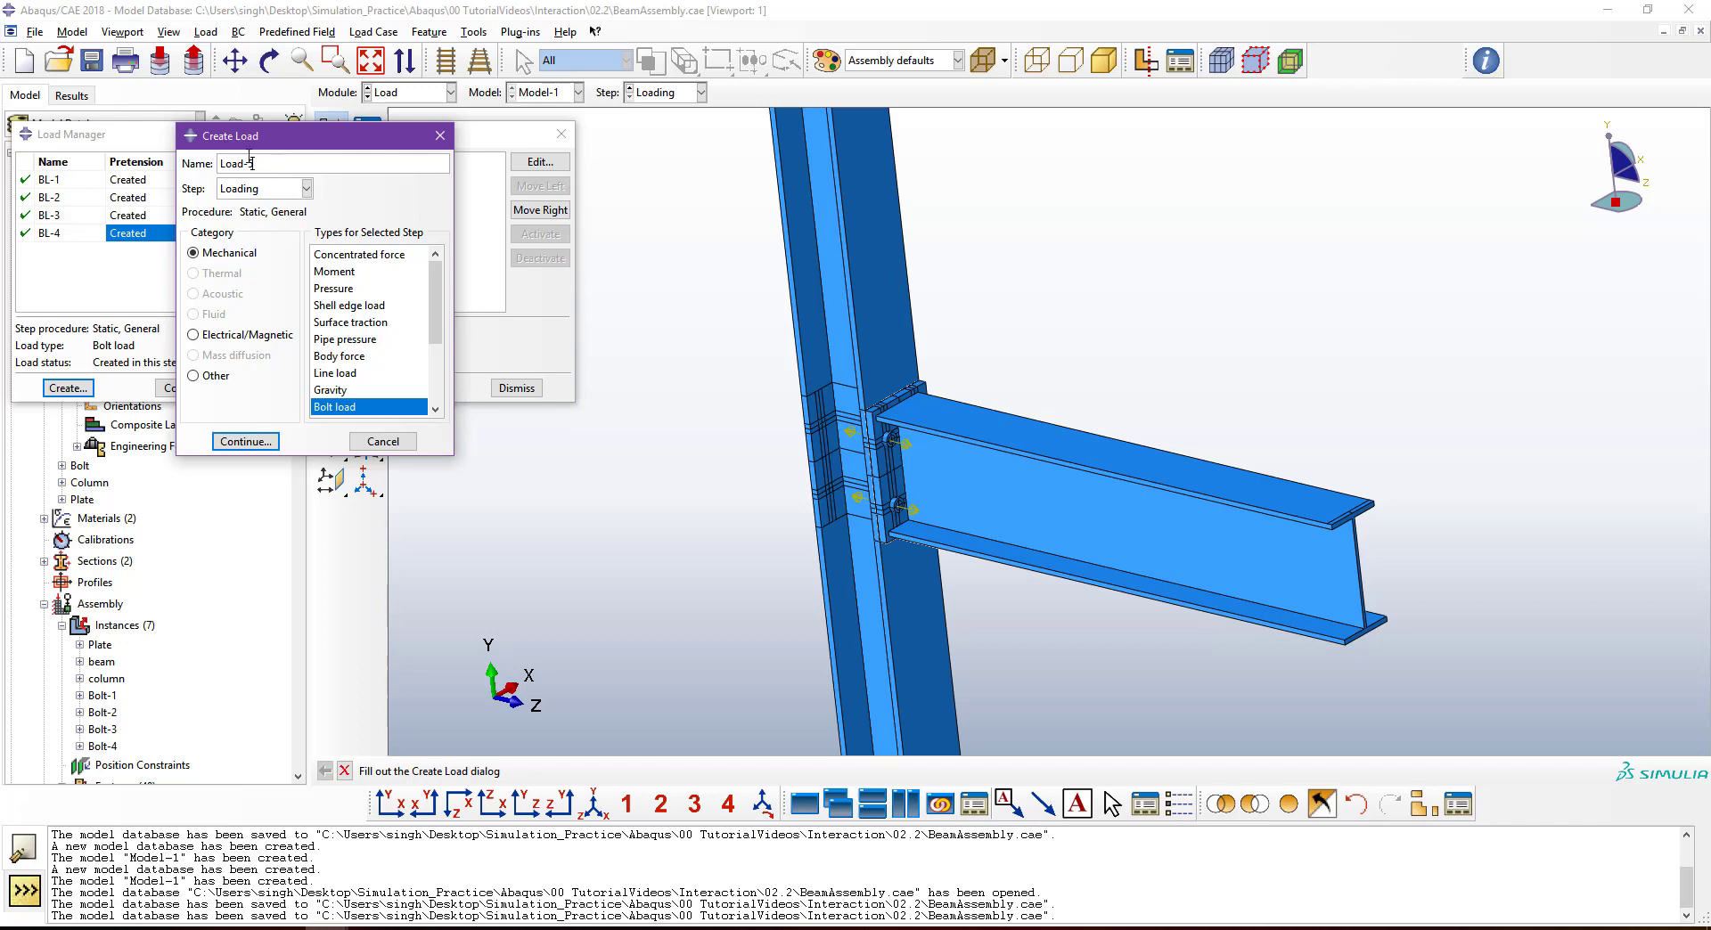
{"action": "type", "text": "PL"}
{"action": "left_click", "coordinate": [366, 255]}
{"action": "left_click", "coordinate": [245, 441]}
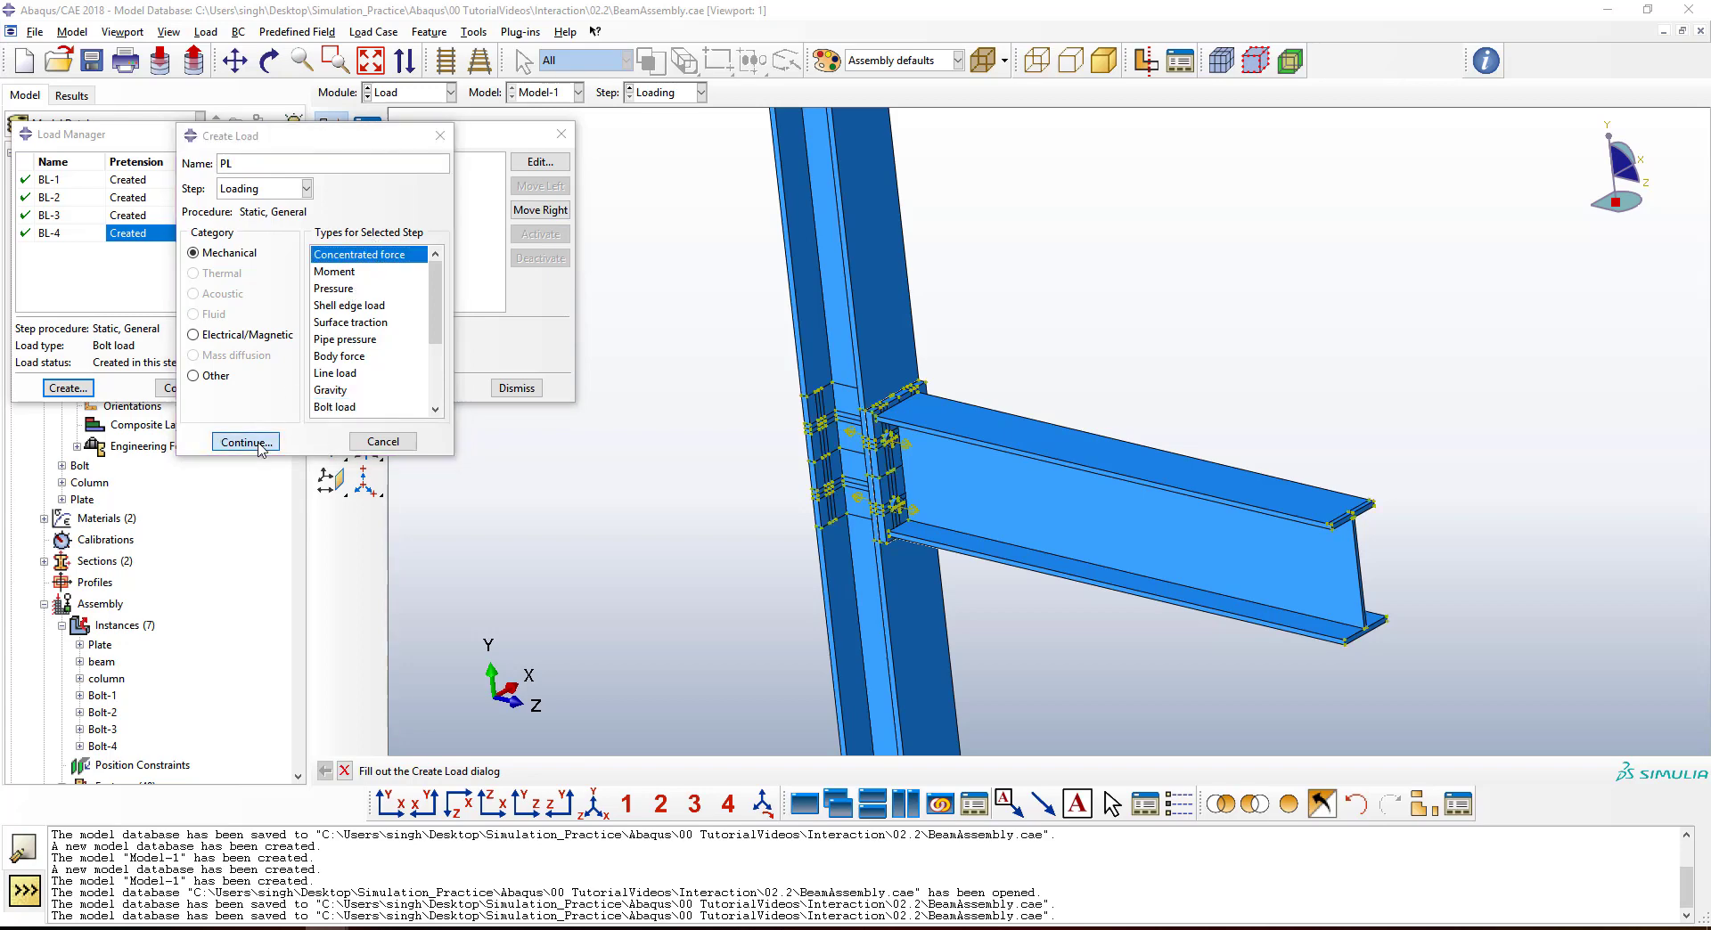
Apply load PL at the top-flange point above the web near the beam's free end, with CF2 set to -23000.
{"action": "scroll", "coordinate": [1350, 553], "scroll_direction": "up", "scroll_amount": 5}
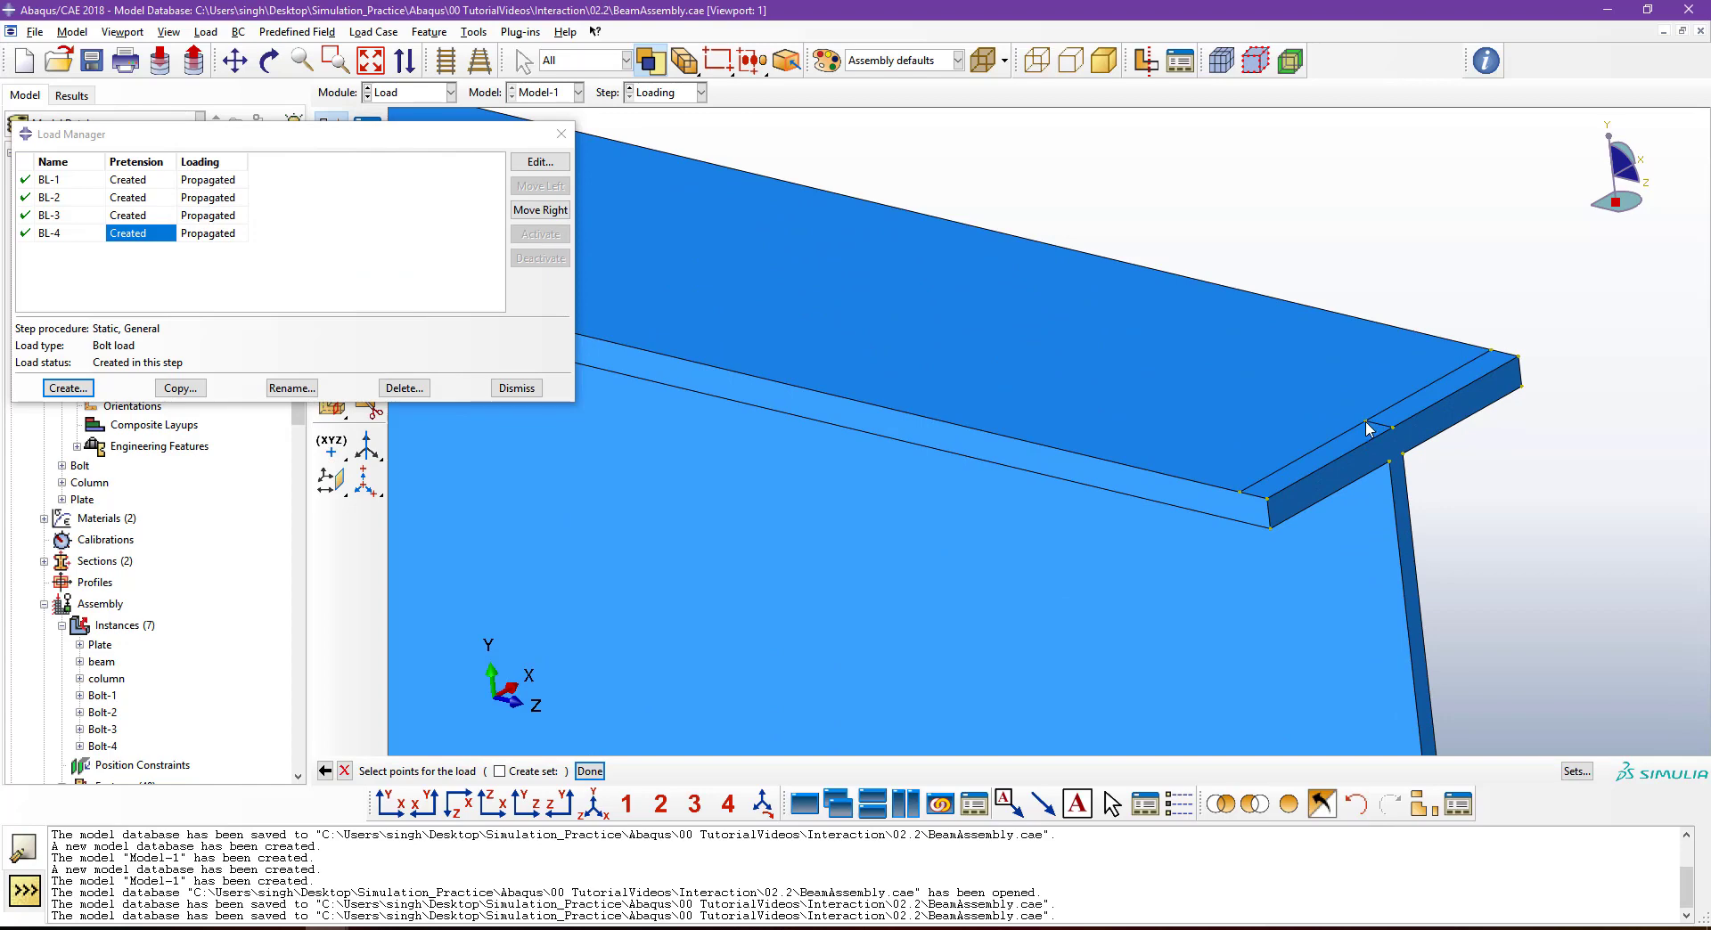
{"action": "scroll", "coordinate": [1365, 428], "scroll_direction": "down", "scroll_amount": 5}
{"action": "left_click", "coordinate": [1363, 414]}
{"action": "middle_click", "coordinate": [1363, 416]}
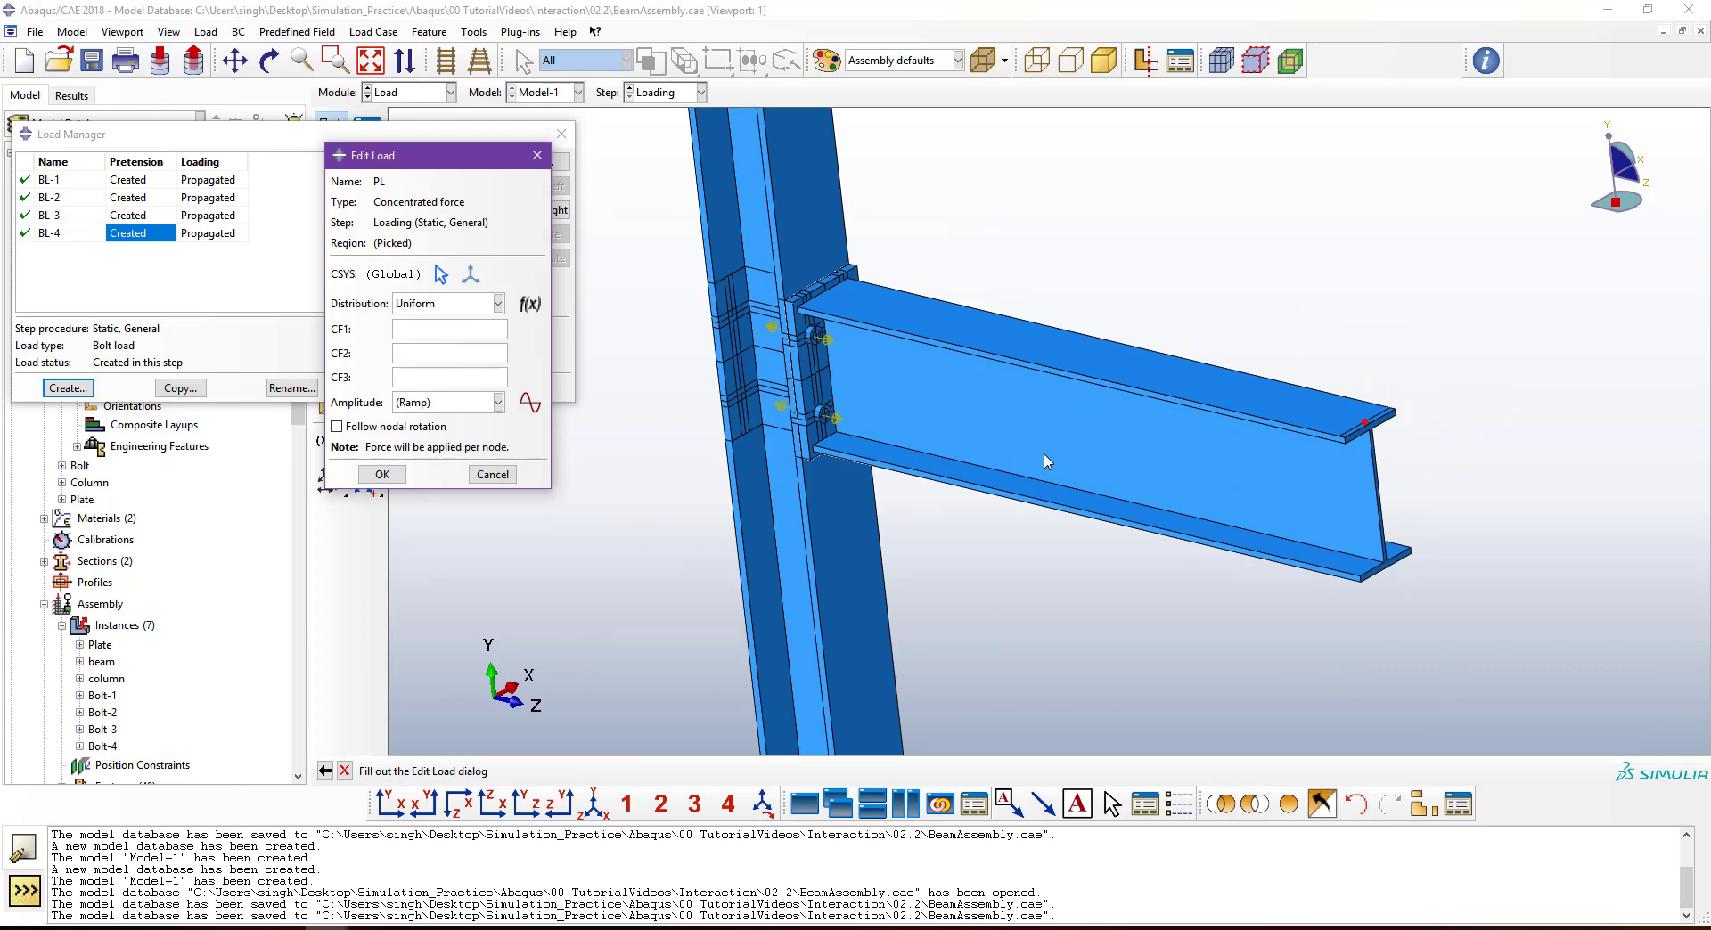
{"action": "left_click", "coordinate": [449, 355]}
{"action": "type", "text": "-23000"}
{"action": "left_click", "coordinate": [378, 481]}
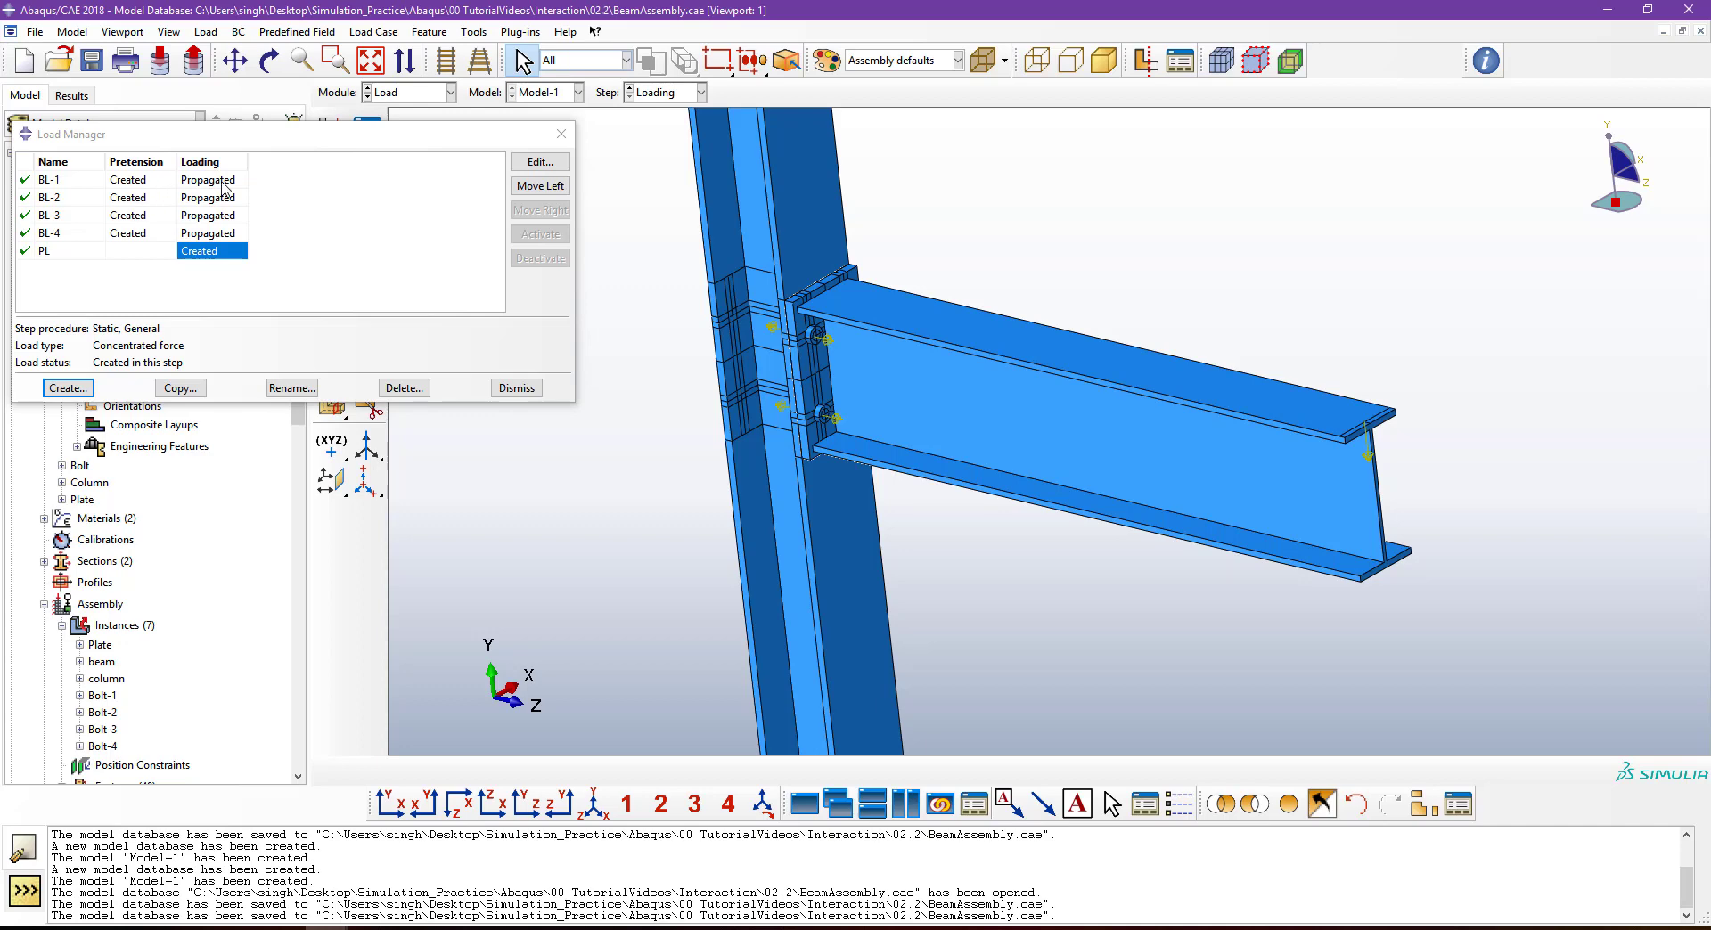
{"action": "left_click", "coordinate": [510, 392]}
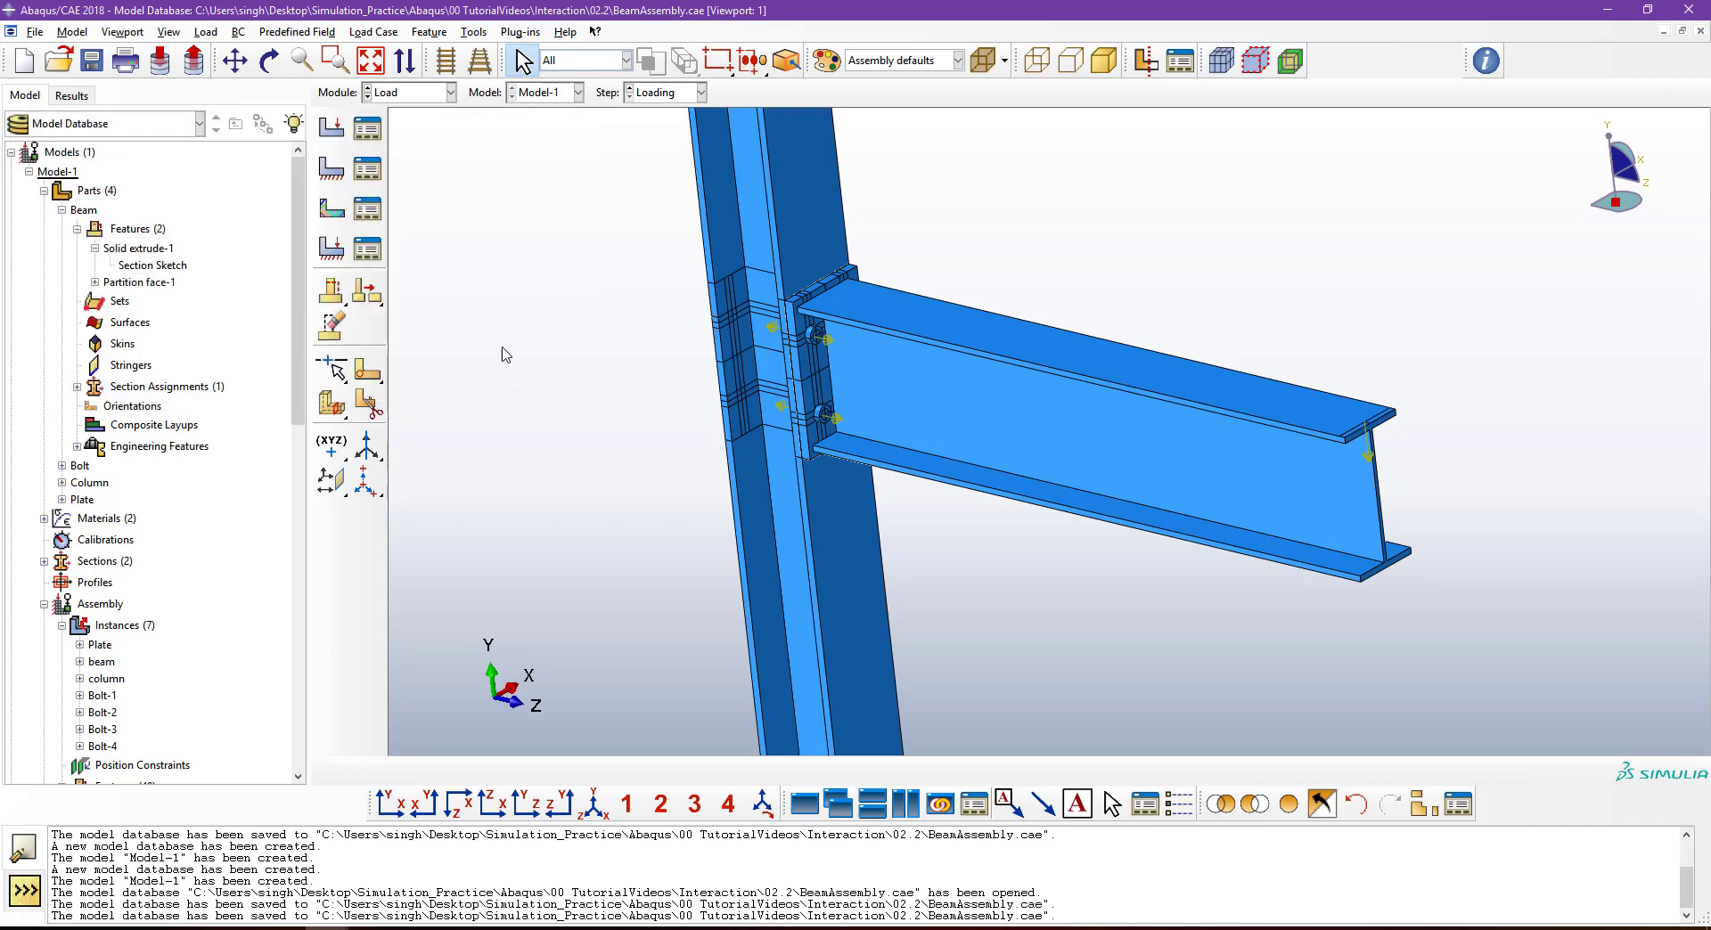
Start a Symmetry/Antisymmetry/Encastre boundary condition named Con in the Loading step.
{"action": "left_click", "coordinate": [369, 172]}
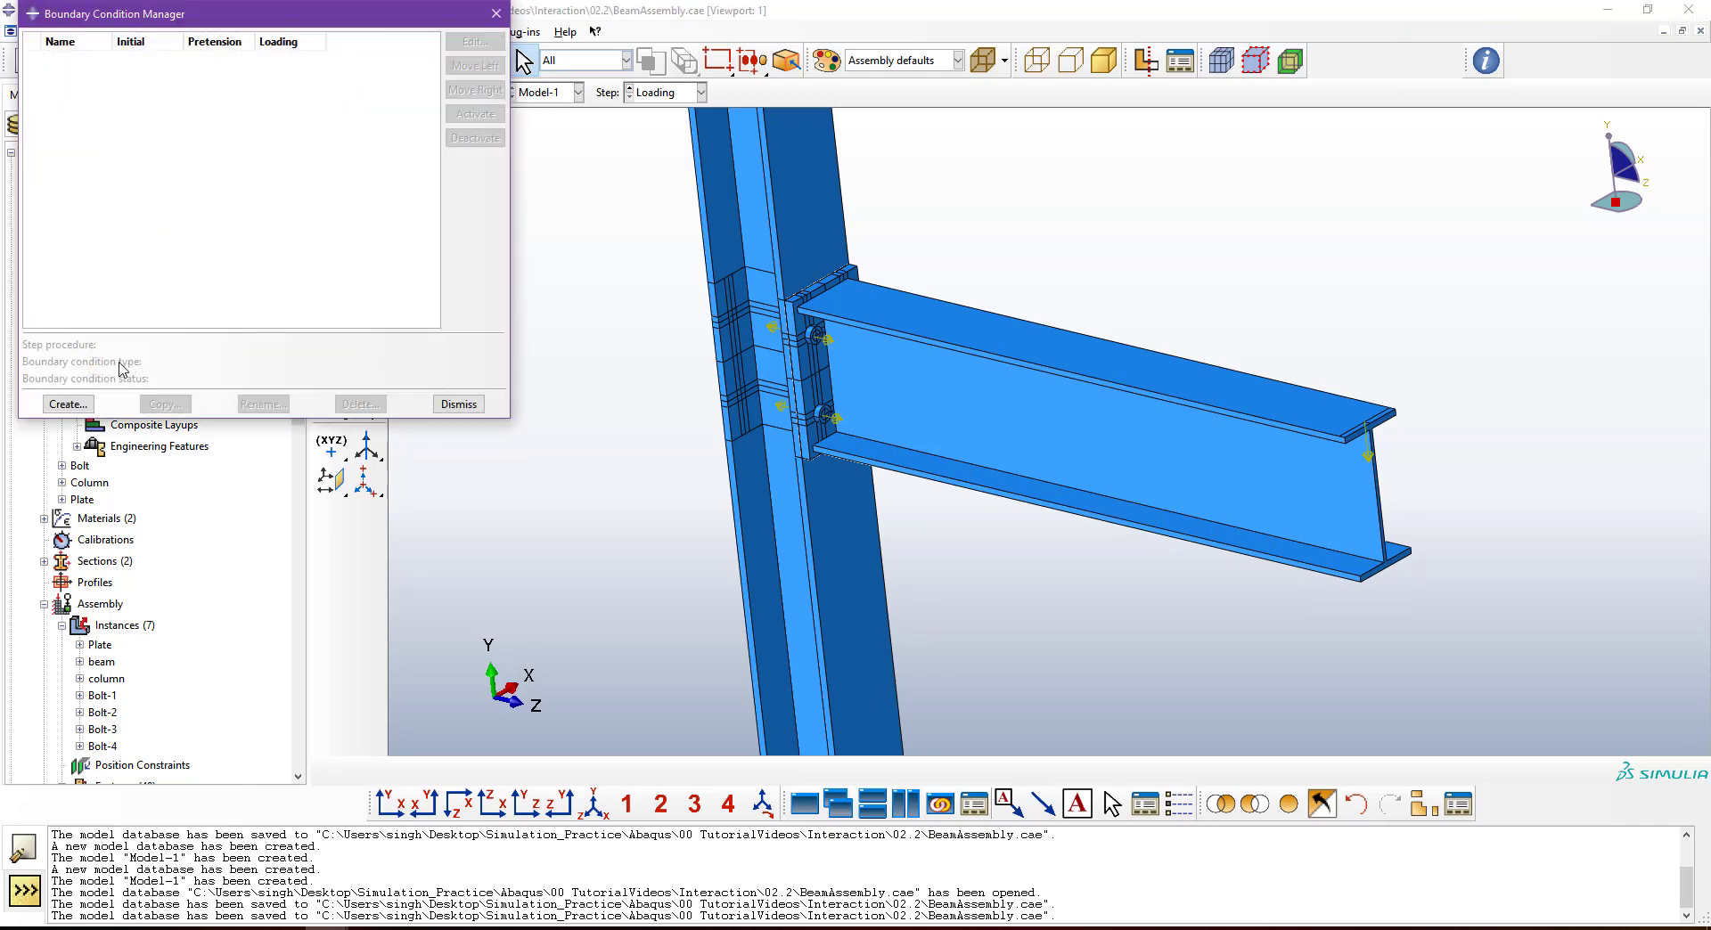
{"action": "left_click", "coordinate": [68, 403]}
{"action": "type", "text": "Con"}
{"action": "scroll", "coordinate": [638, 306], "scroll_direction": "down", "scroll_amount": 2}
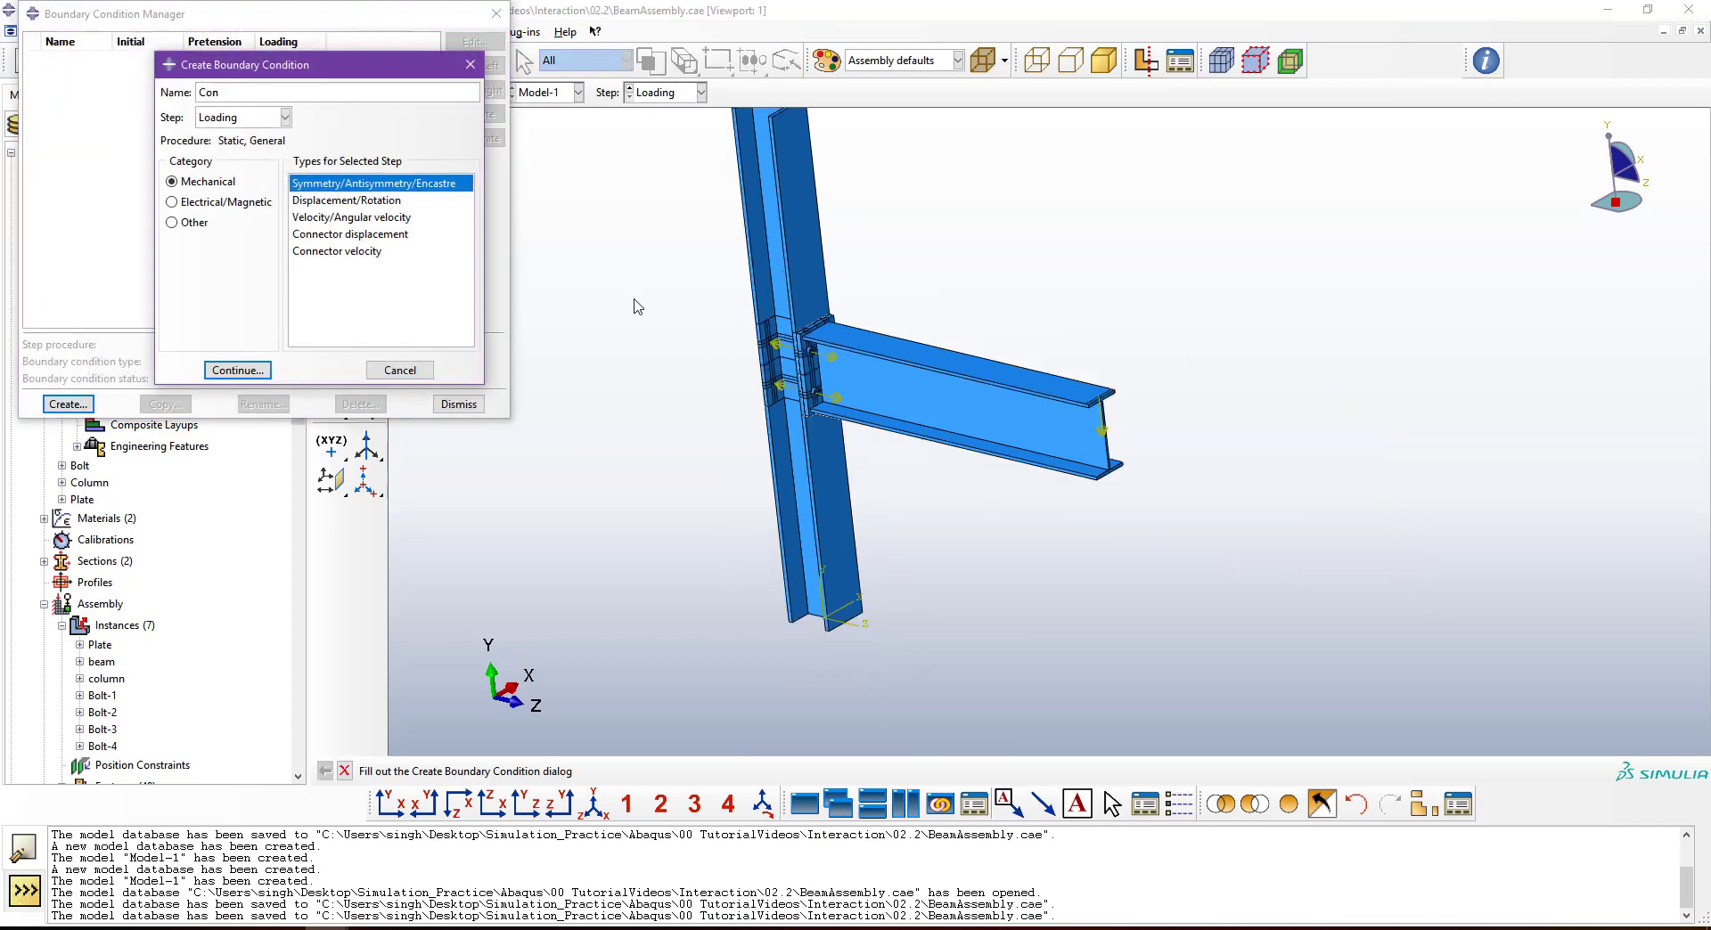
{"action": "scroll", "coordinate": [781, 257], "scroll_direction": "down", "scroll_amount": 2}
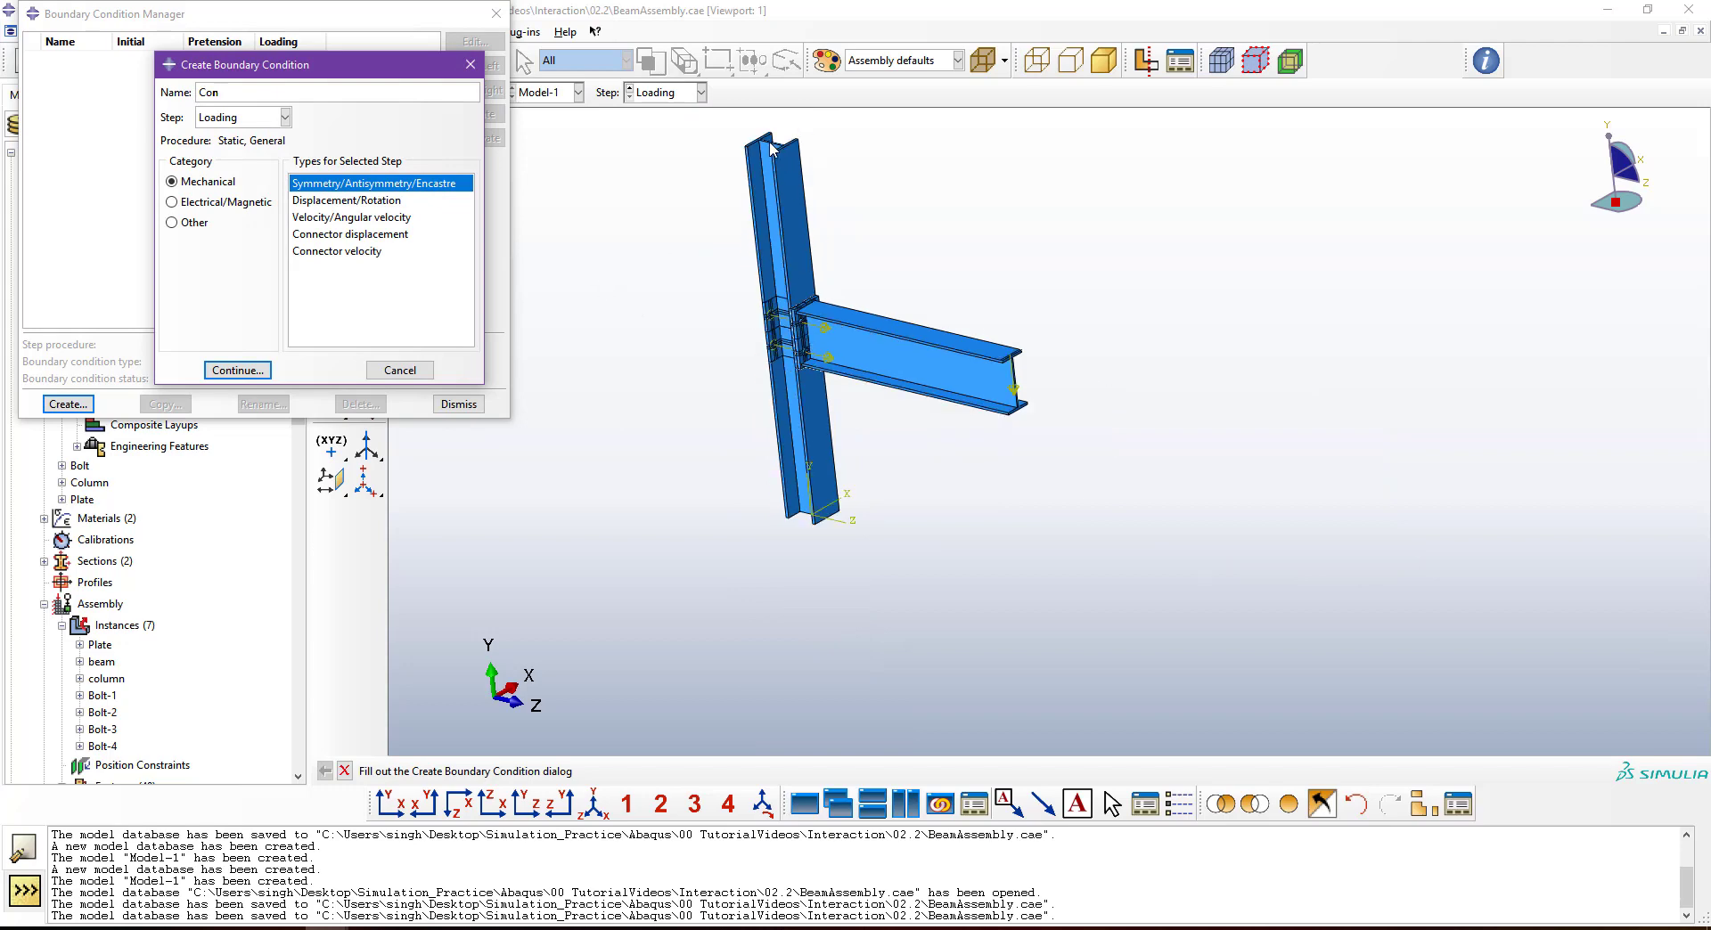
{"action": "middle_click_drag", "start_coordinate": [772, 150], "coordinate": [793, 185]}
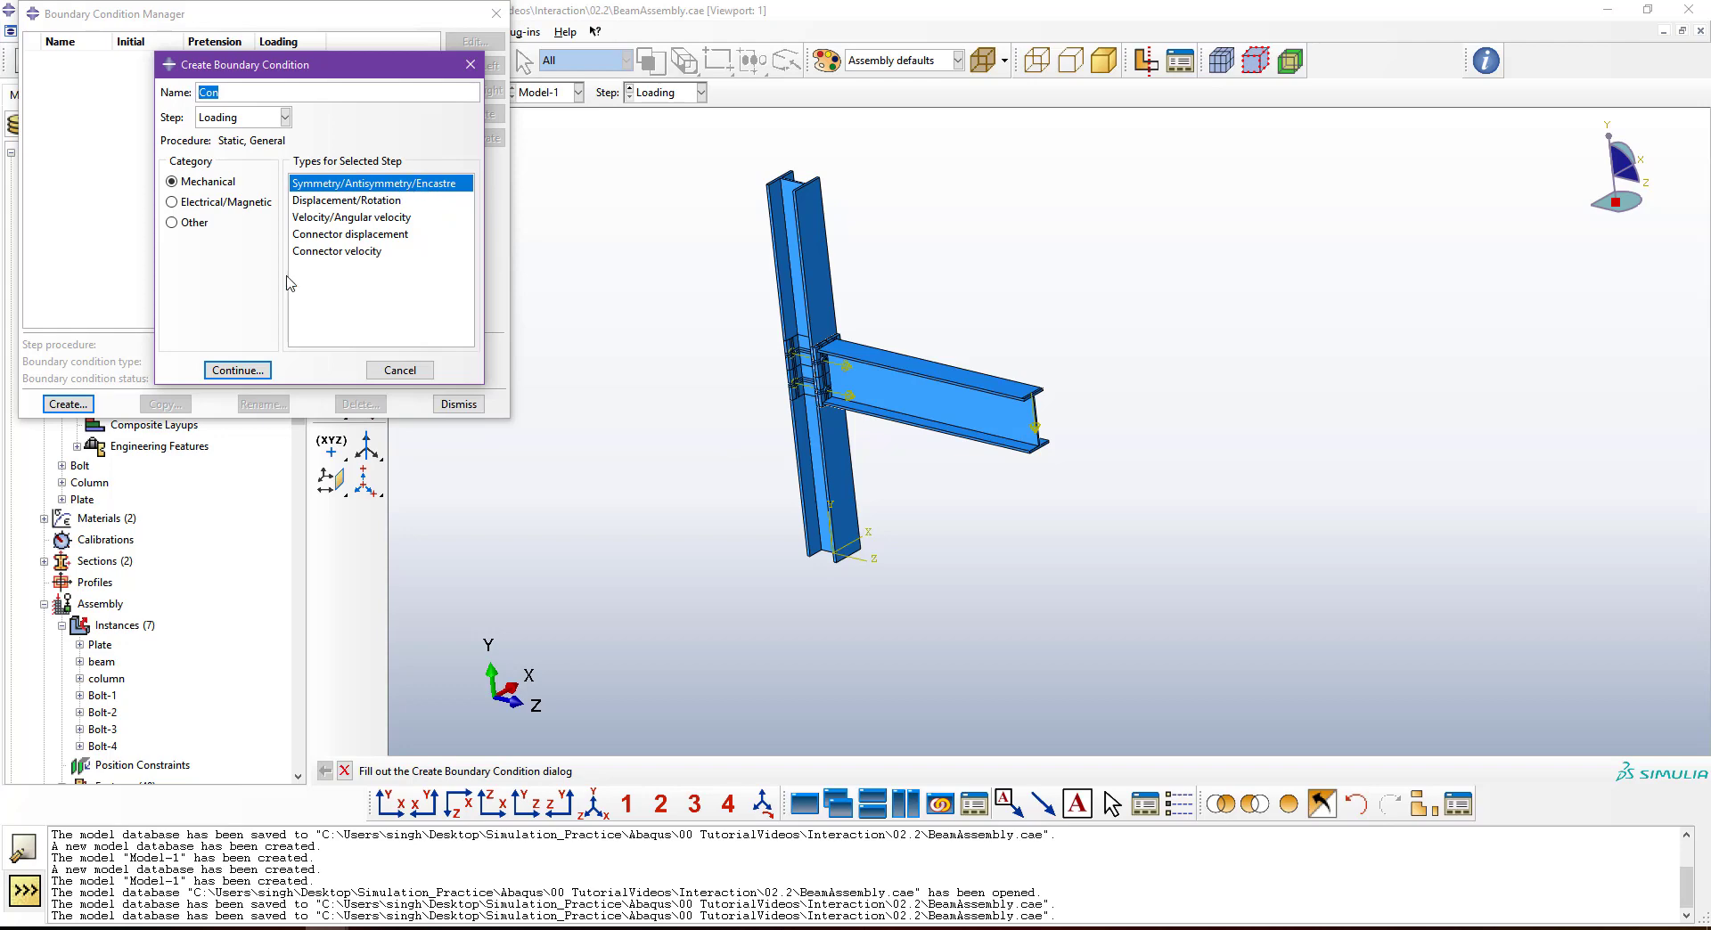
{"action": "left_click", "coordinate": [245, 372]}
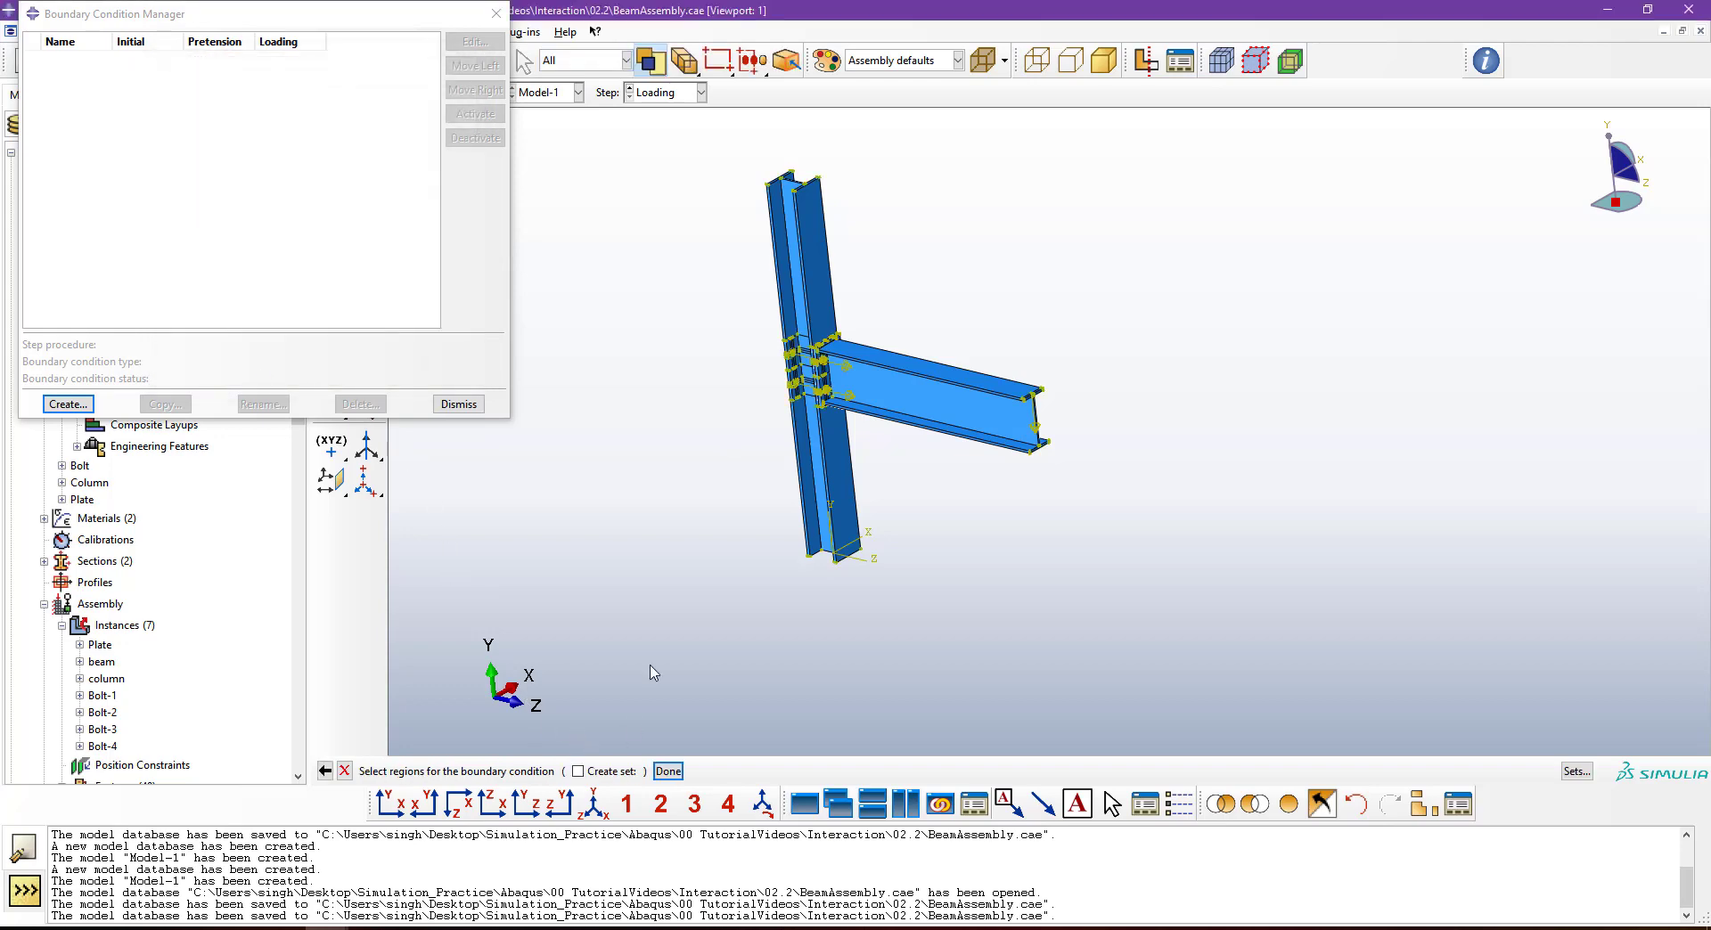
Select the column's top and bottom end faces as the region for boundary condition Con.
{"action": "scroll", "coordinate": [784, 153], "scroll_direction": "up", "scroll_amount": 6}
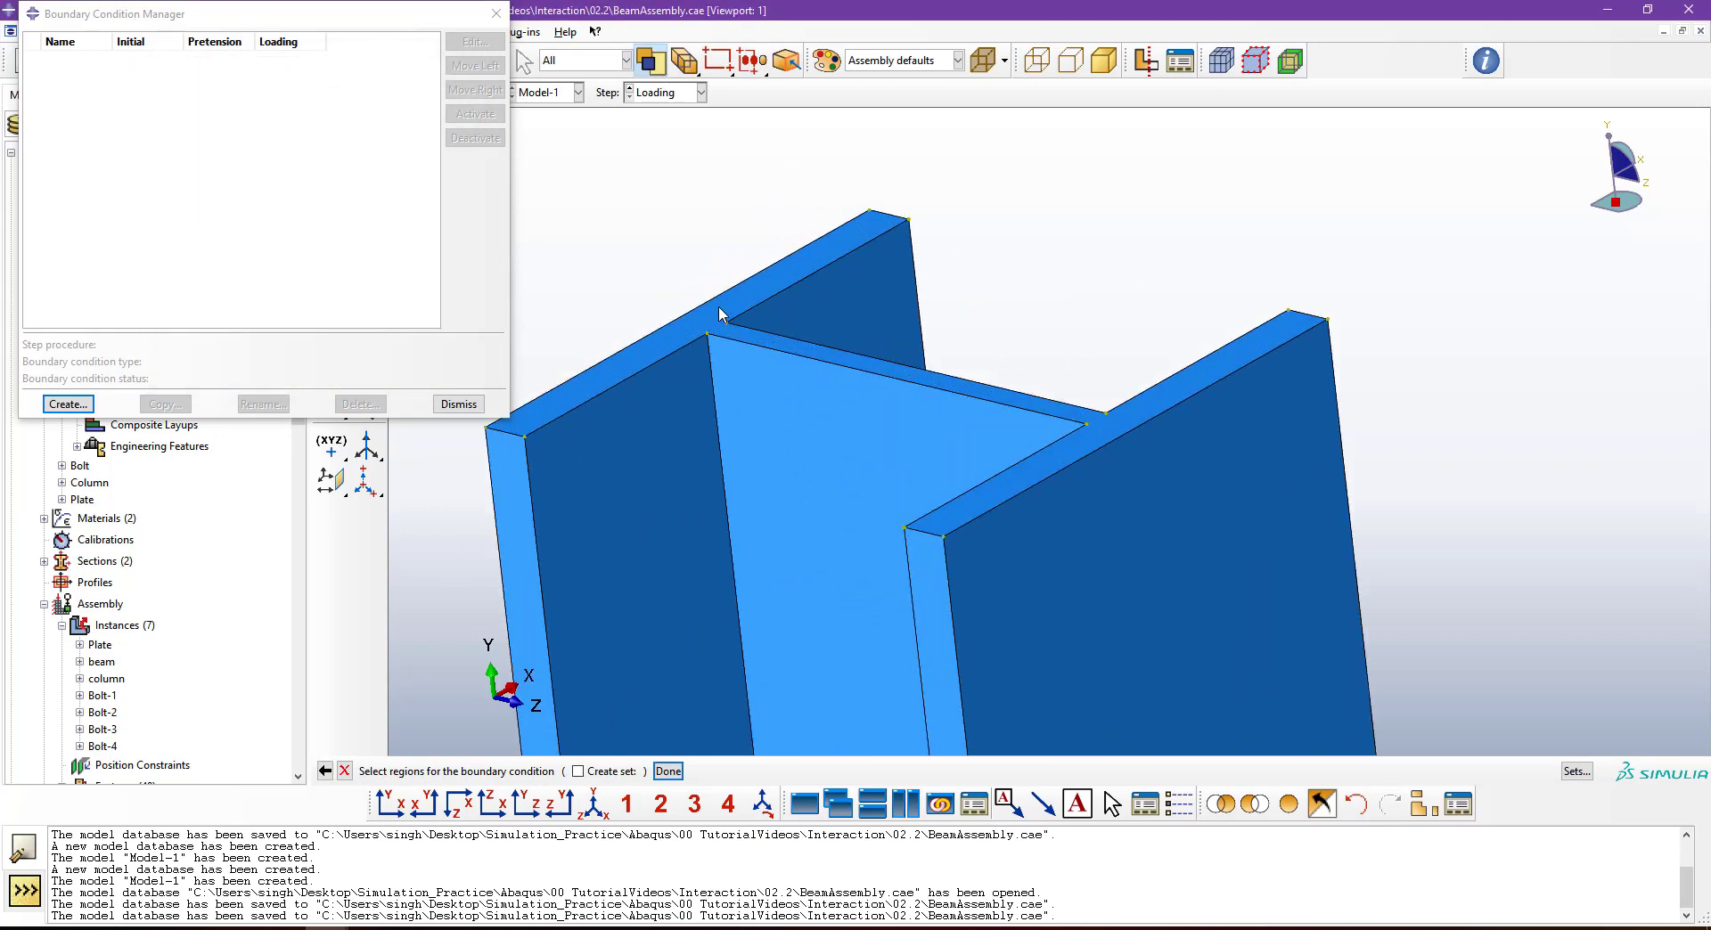
{"action": "left_click", "coordinate": [720, 314]}
{"action": "scroll", "coordinate": [719, 314], "scroll_direction": "down", "scroll_amount": 5}
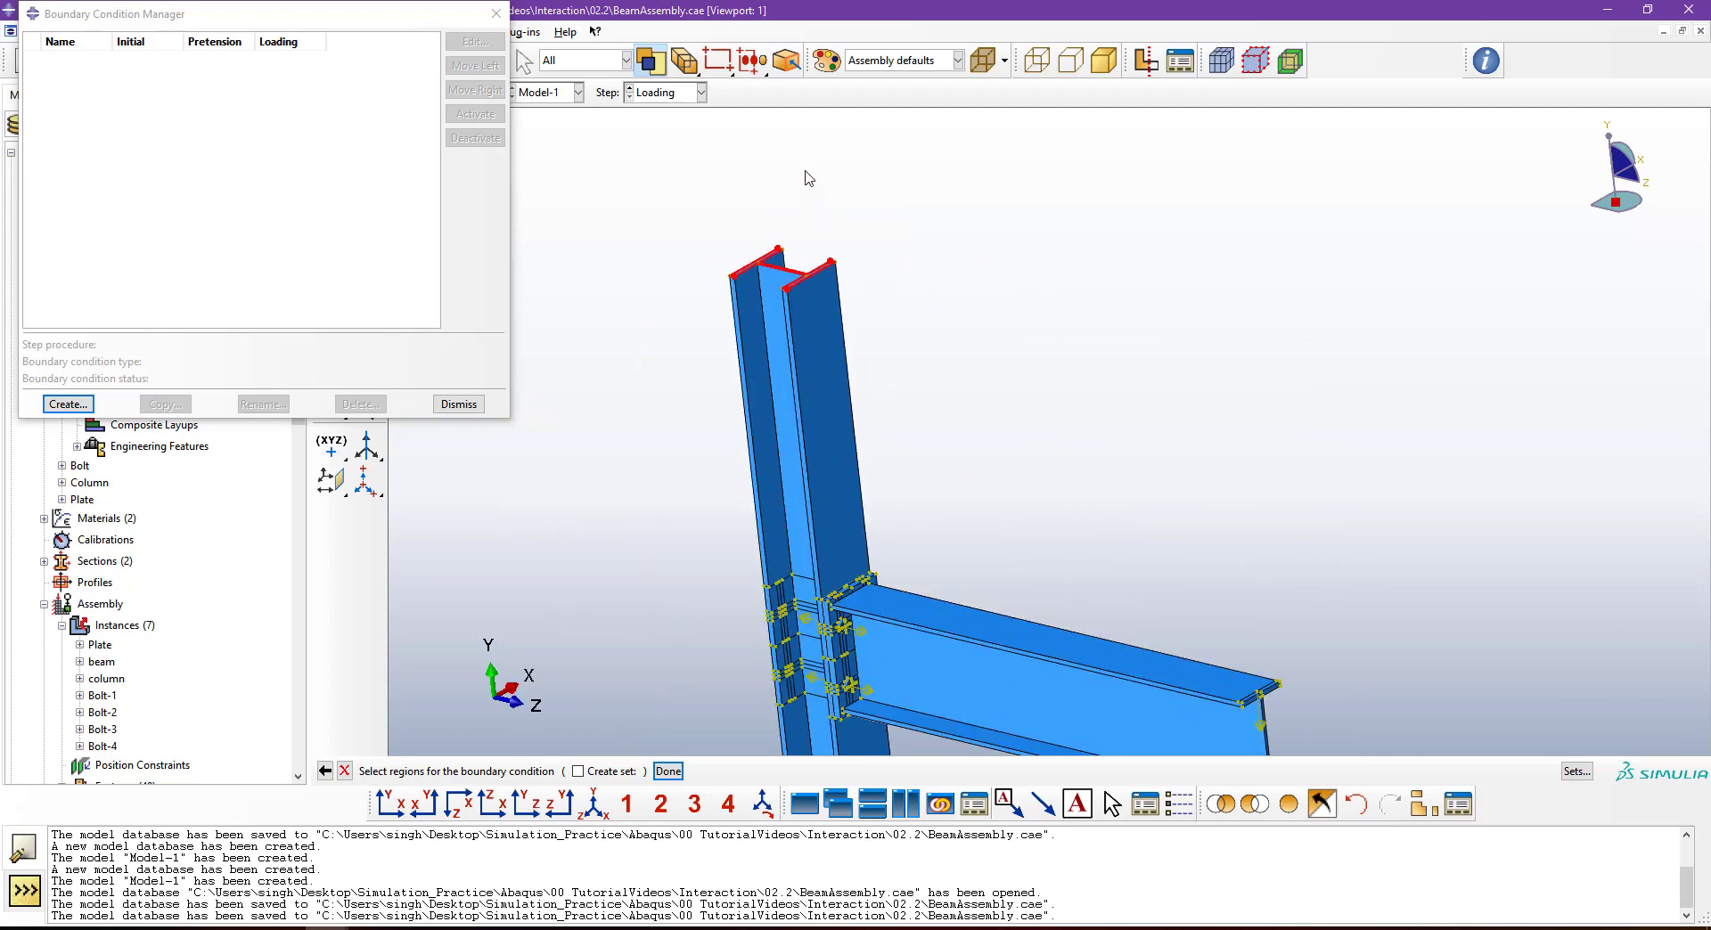
{"action": "left_click", "coordinate": [793, 66]}
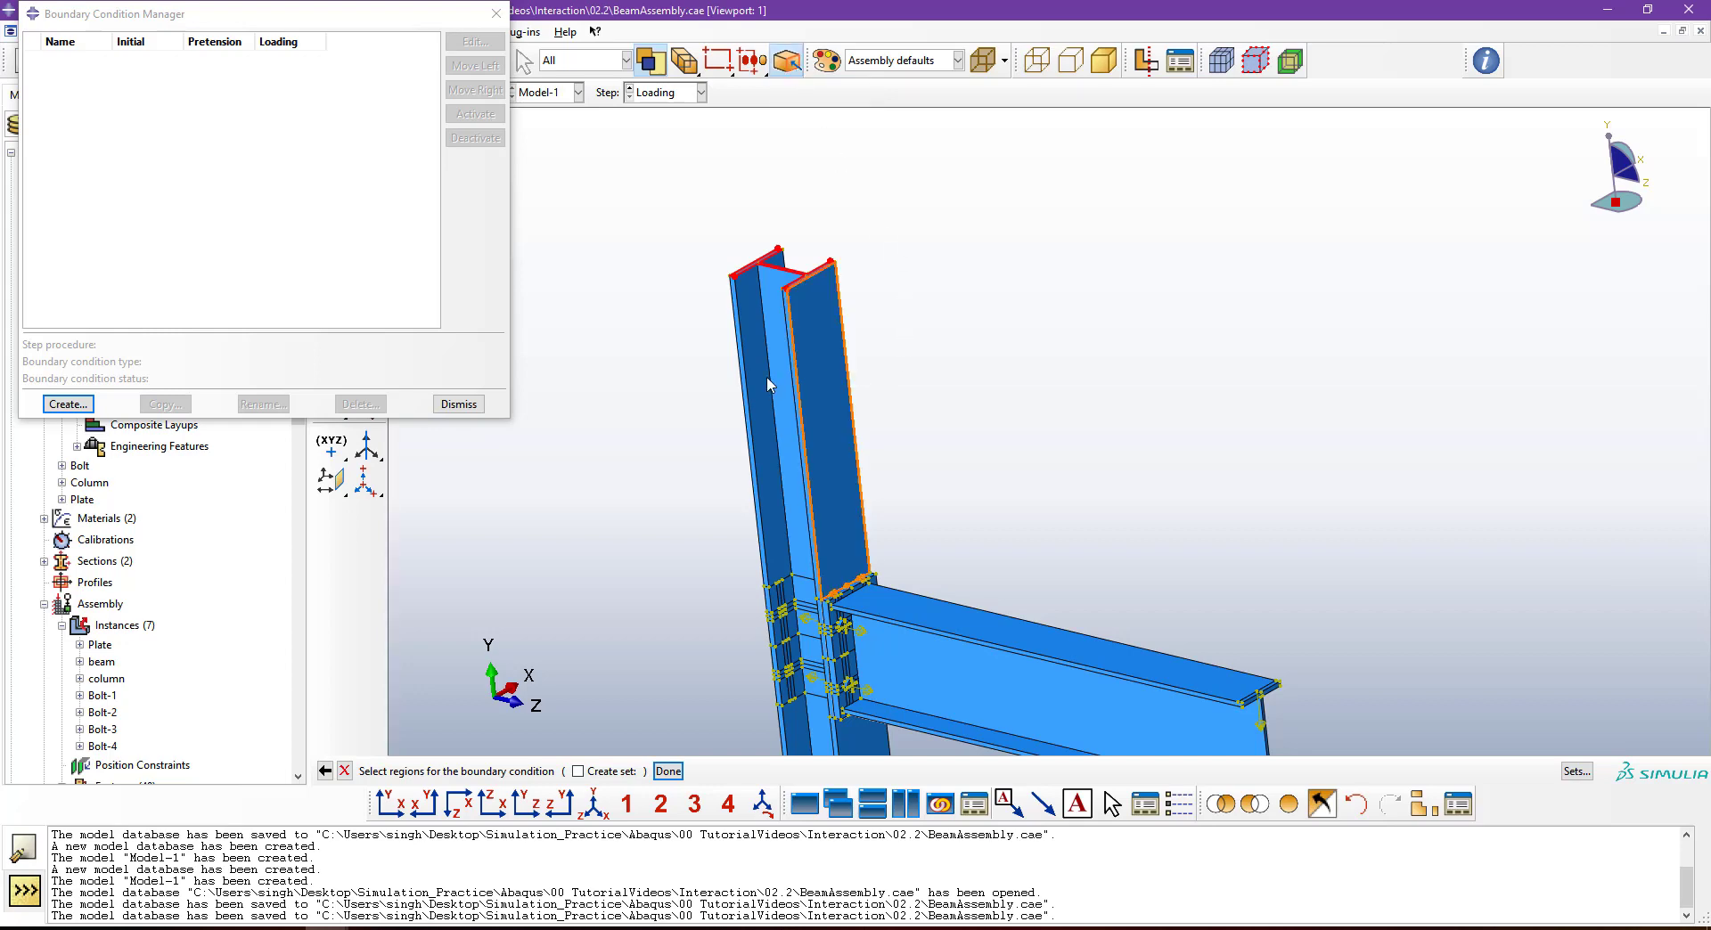
{"action": "scroll", "coordinate": [791, 374], "scroll_direction": "down", "scroll_amount": 5}
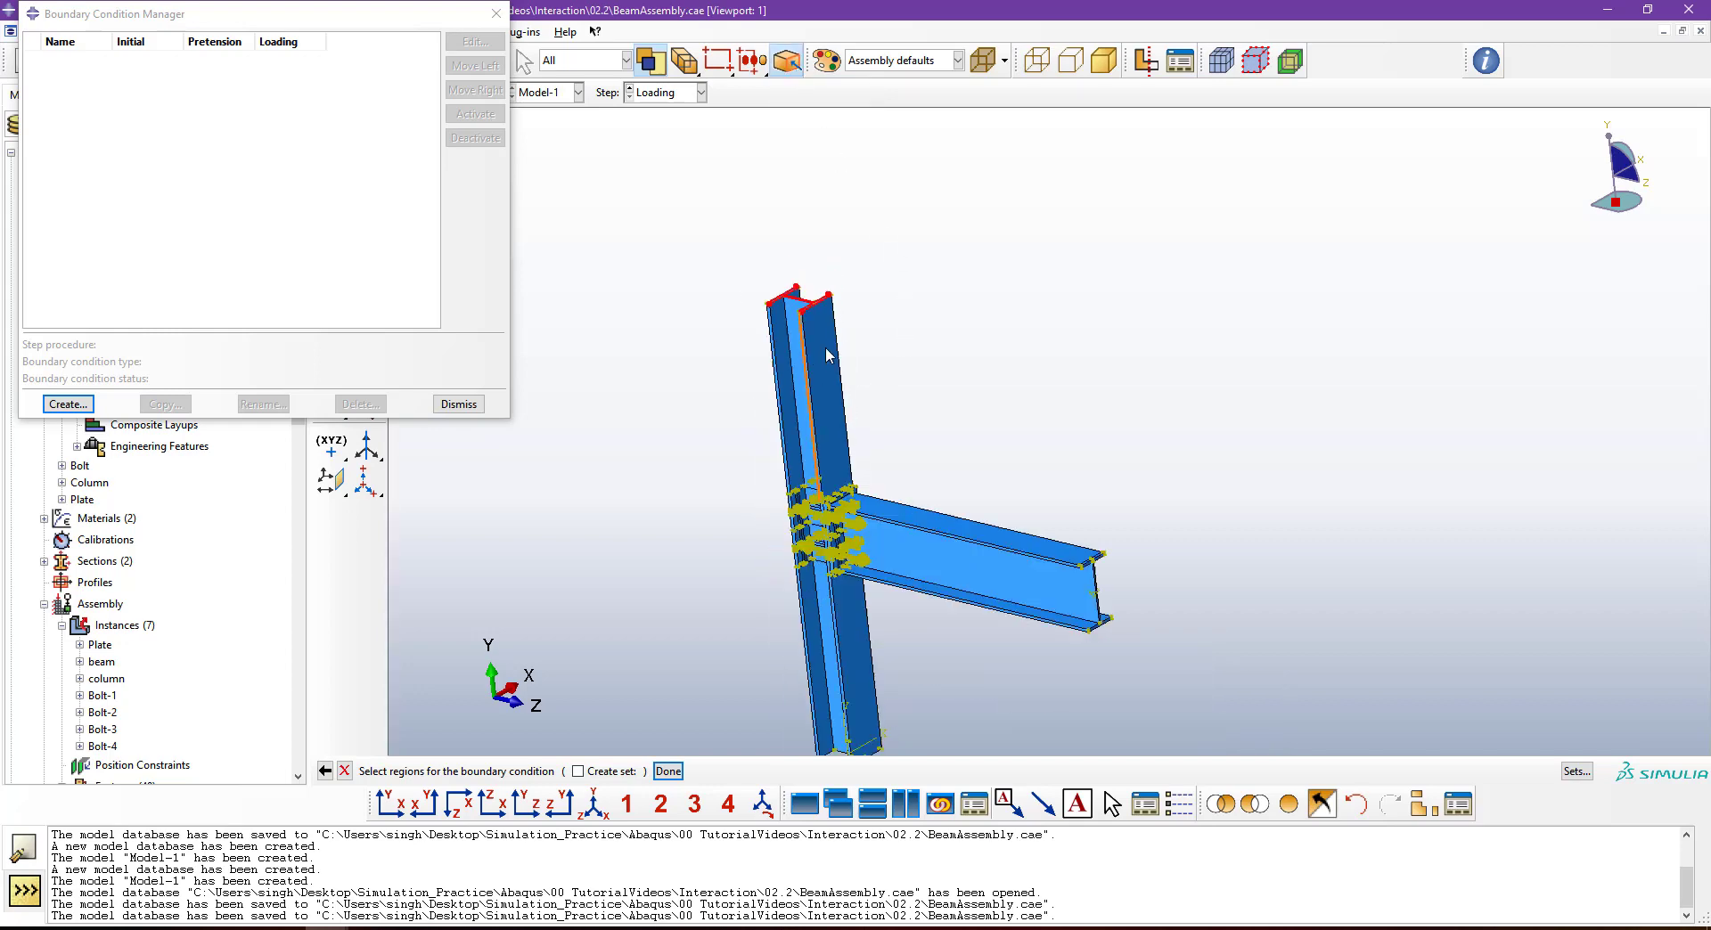
{"action": "left_click_drag", "start_coordinate": [836, 584], "coordinate": [848, 499], "text": "ctrl+alt"}
{"action": "scroll", "coordinate": [848, 499], "scroll_direction": "up", "scroll_amount": 5}
{"action": "scroll", "coordinate": [848, 499], "scroll_direction": "up", "scroll_amount": 1}
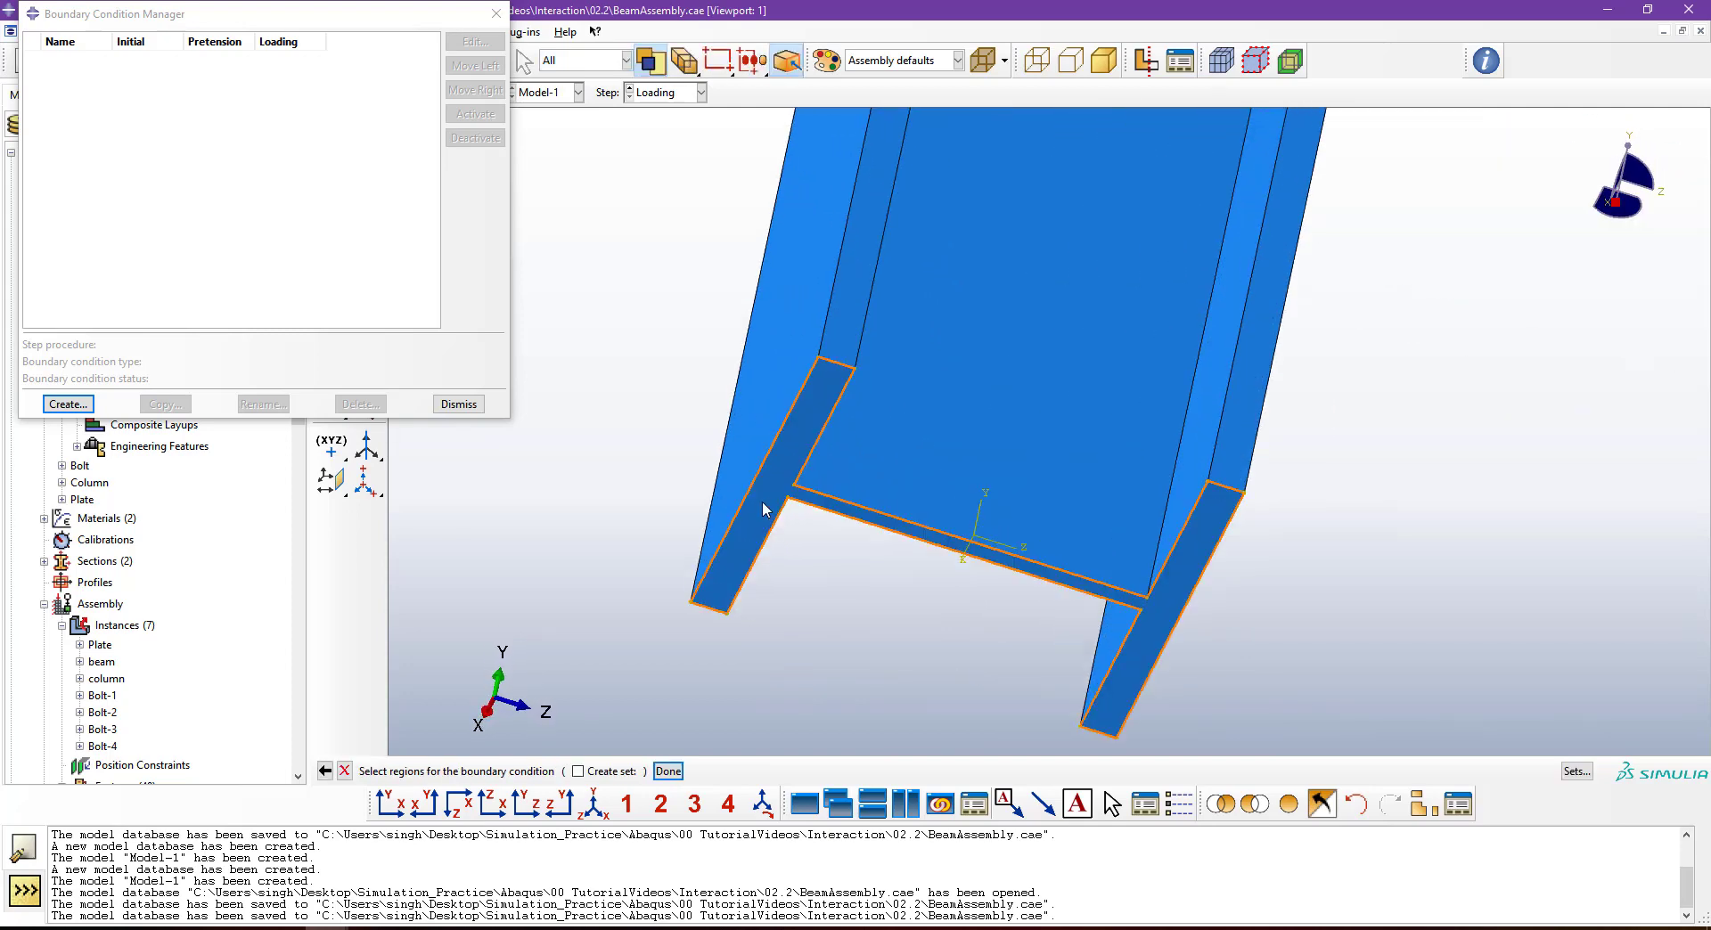
{"action": "left_click", "coordinate": [762, 510]}
Accept the selected column end faces and fix them with the ENCASTRE option.
{"action": "left_click", "coordinate": [669, 770]}
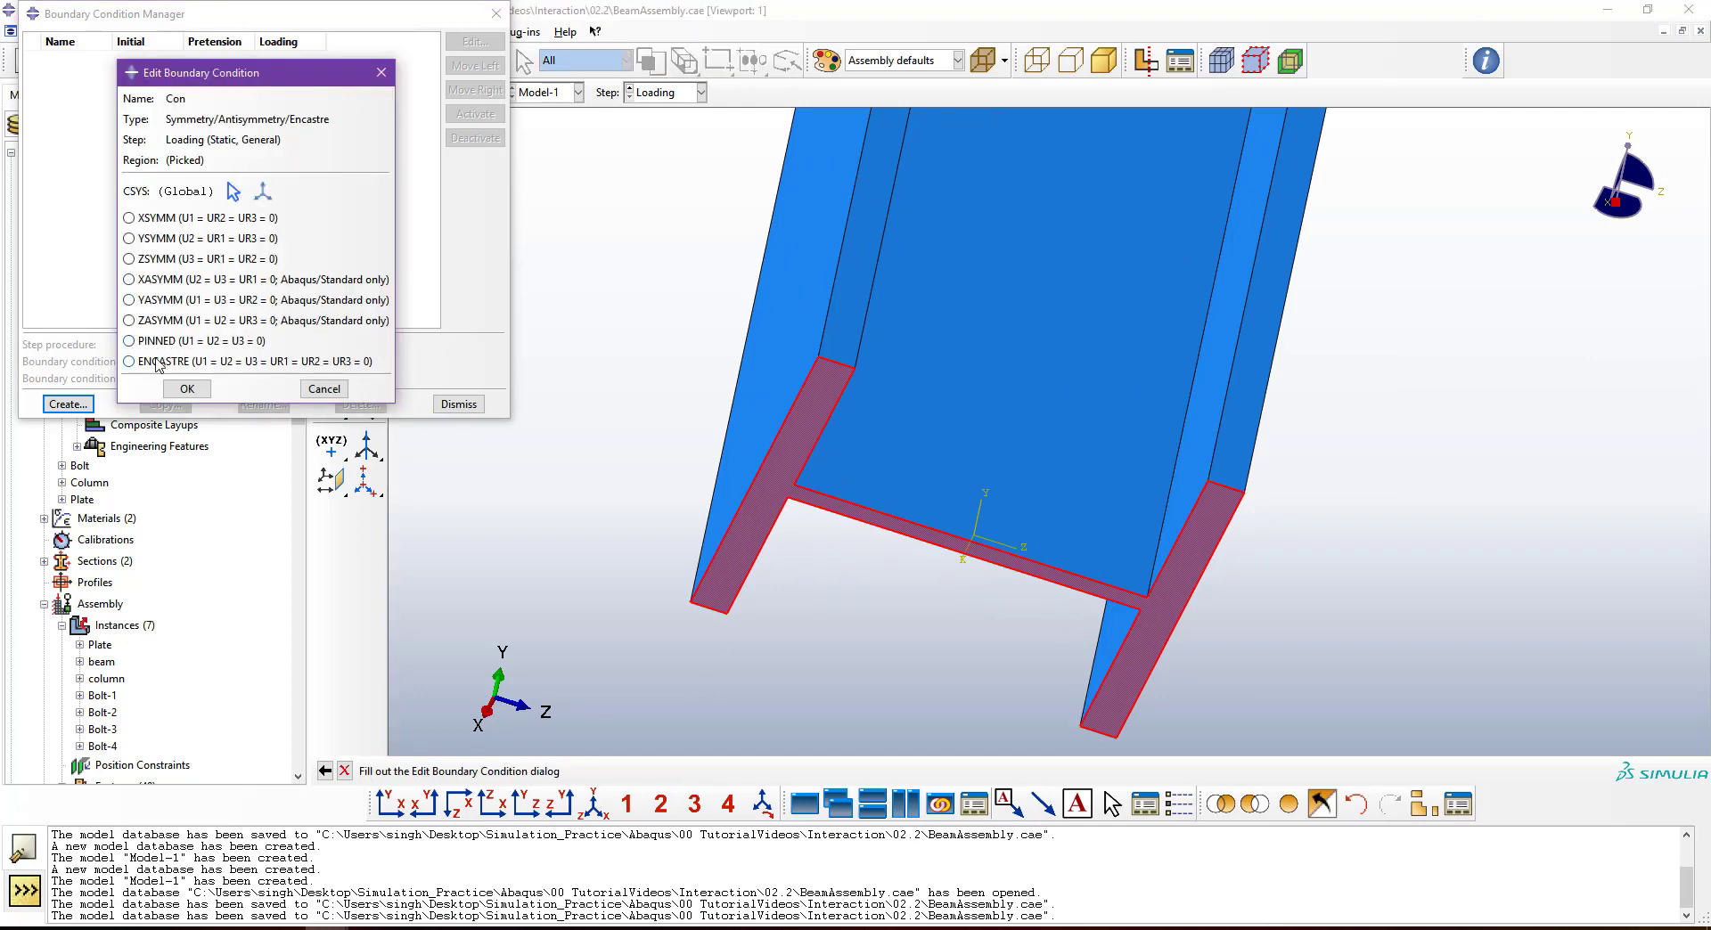
{"action": "left_click", "coordinate": [157, 361]}
{"action": "left_click", "coordinate": [177, 386]}
{"action": "scroll", "coordinate": [884, 392], "scroll_direction": "down", "scroll_amount": 4}
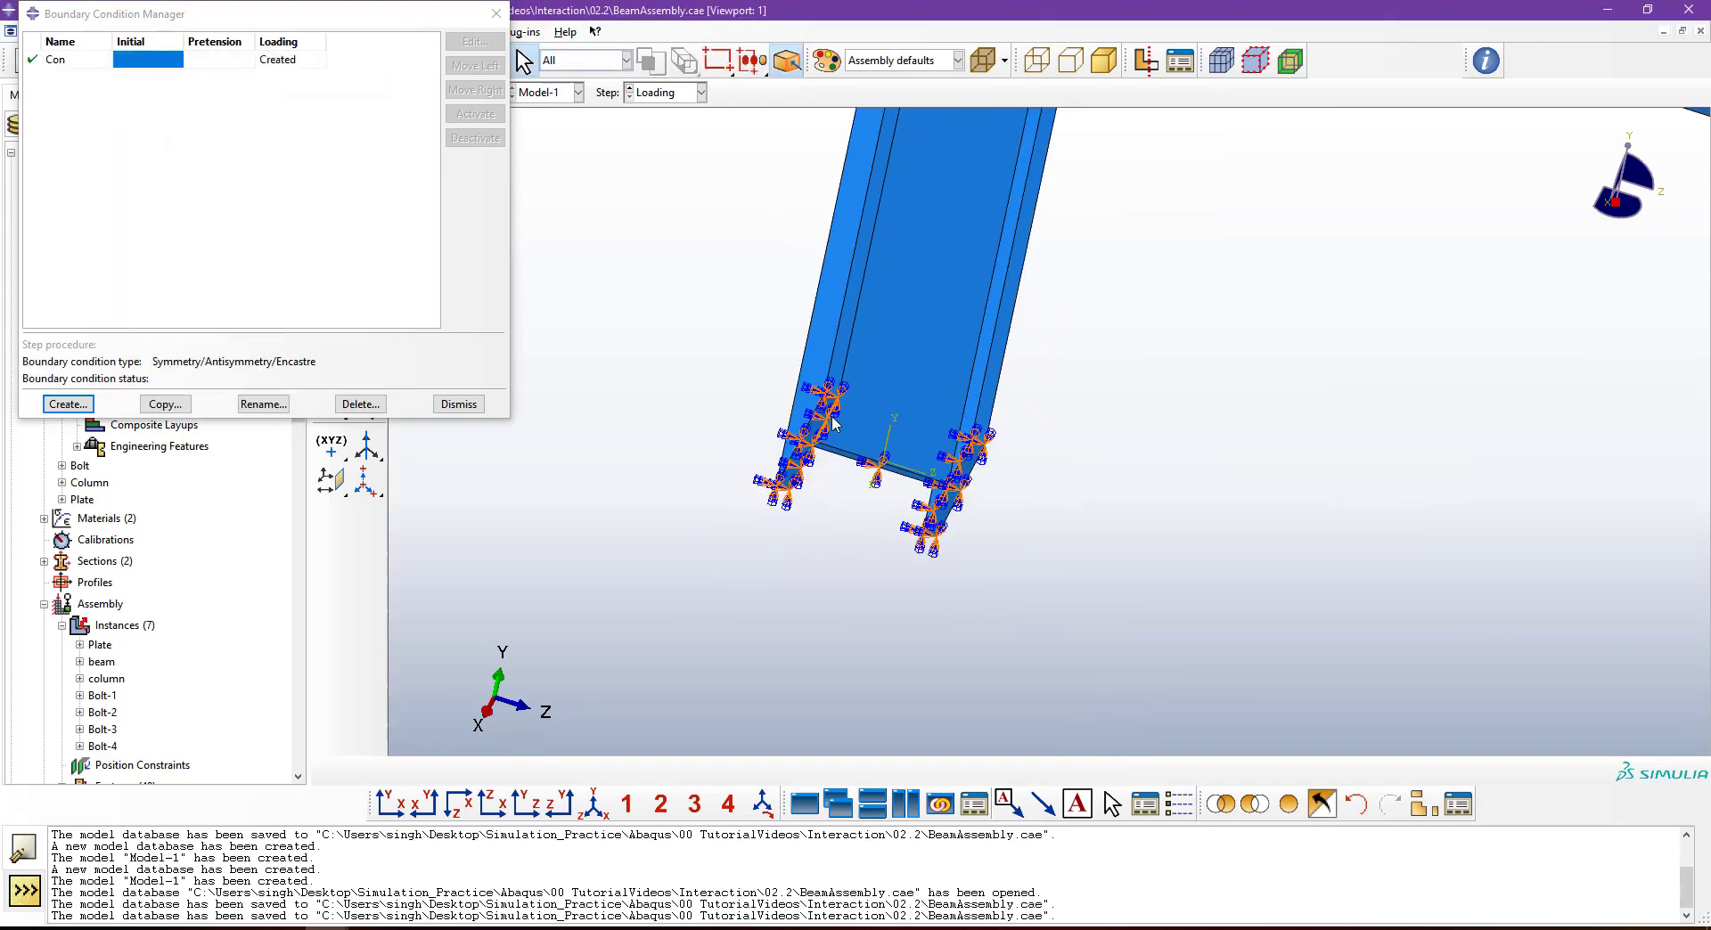
{"action": "left_click", "coordinate": [626, 804]}
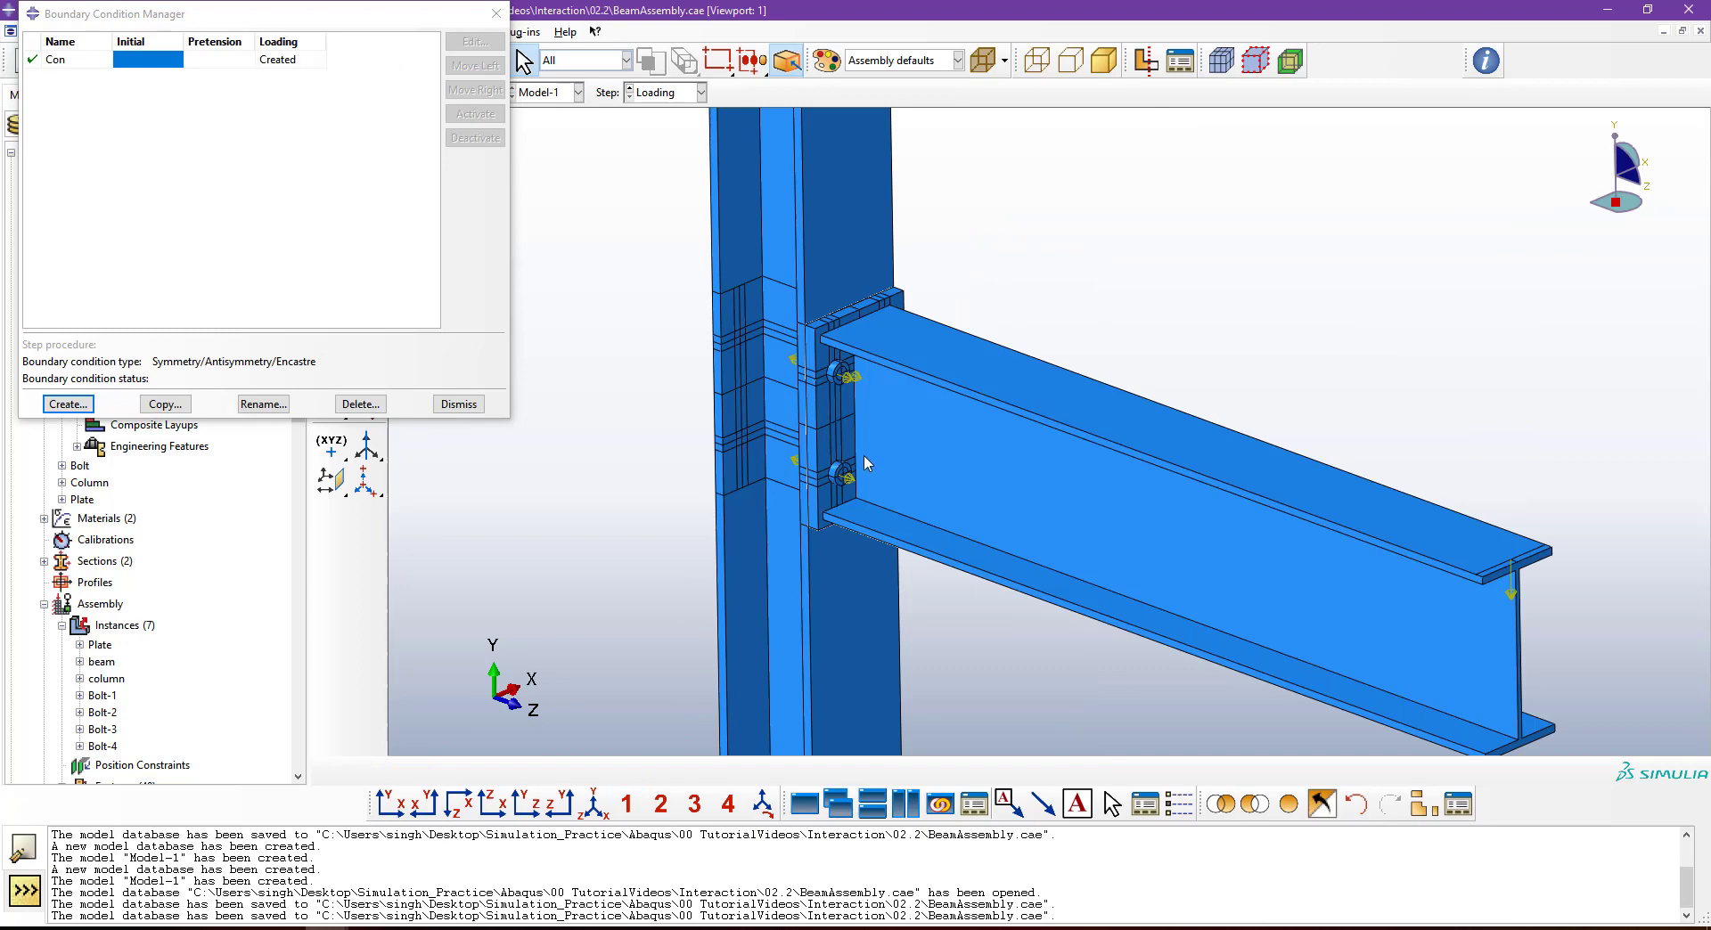
{"action": "scroll", "coordinate": [864, 437], "scroll_direction": "down", "scroll_amount": 2}
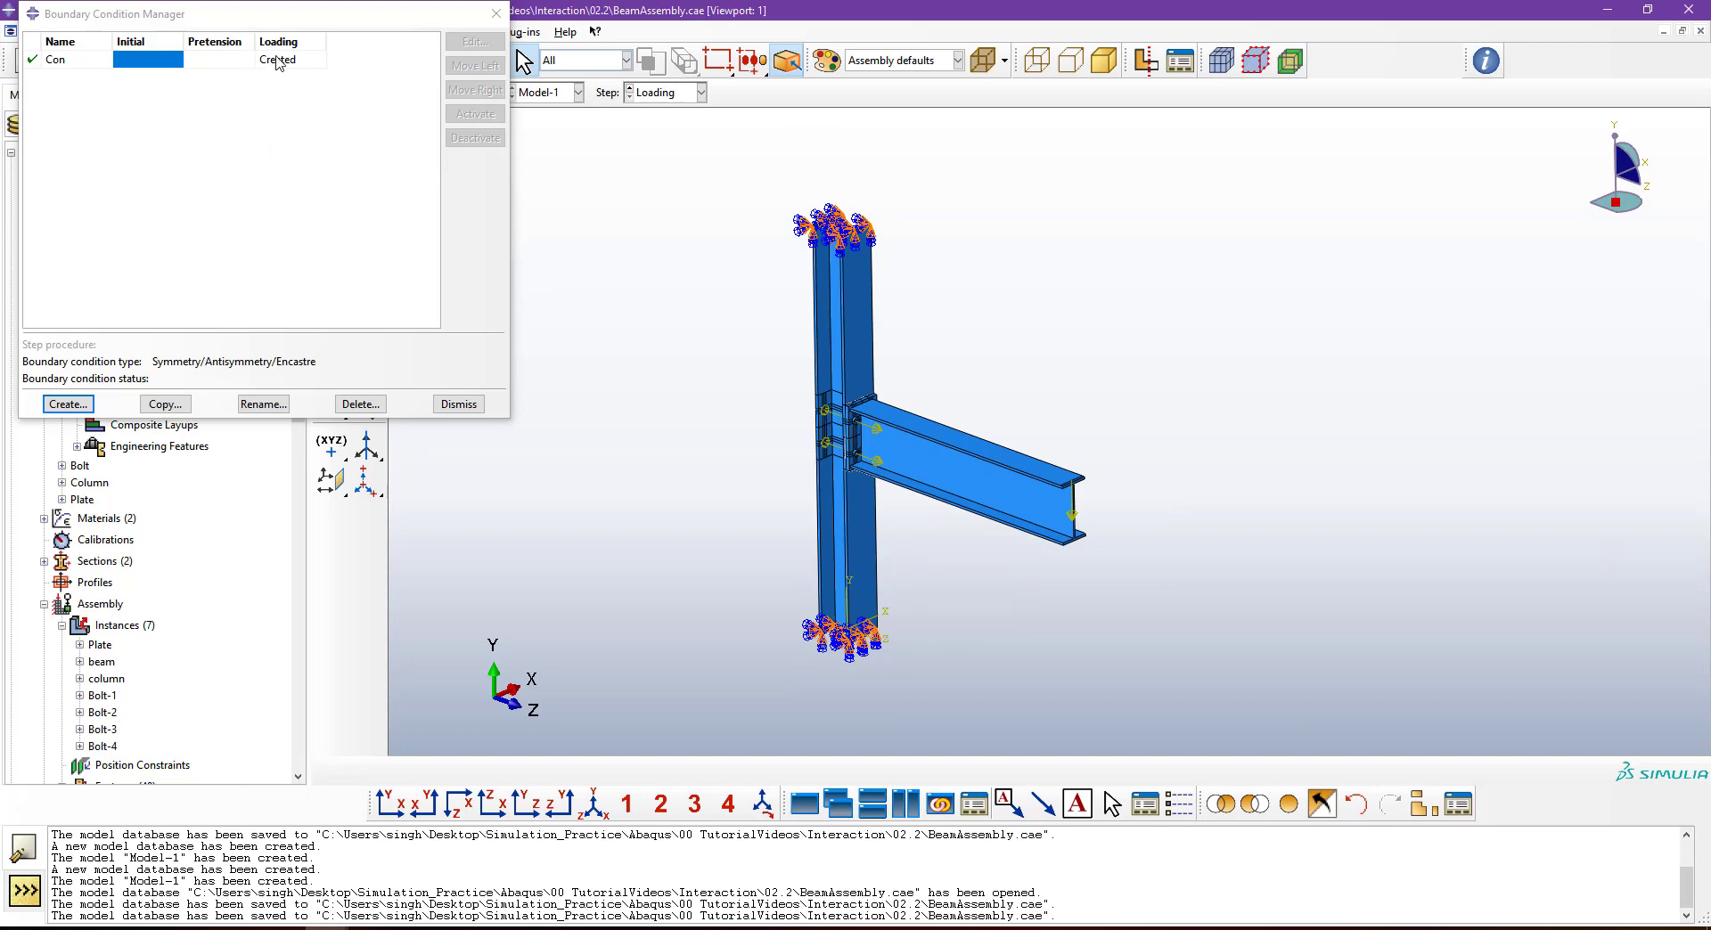
Move boundary condition Con from the Loading step back to the Initial step and close its manager.
{"action": "left_click_drag", "start_coordinate": [269, 15], "coordinate": [299, 81]}
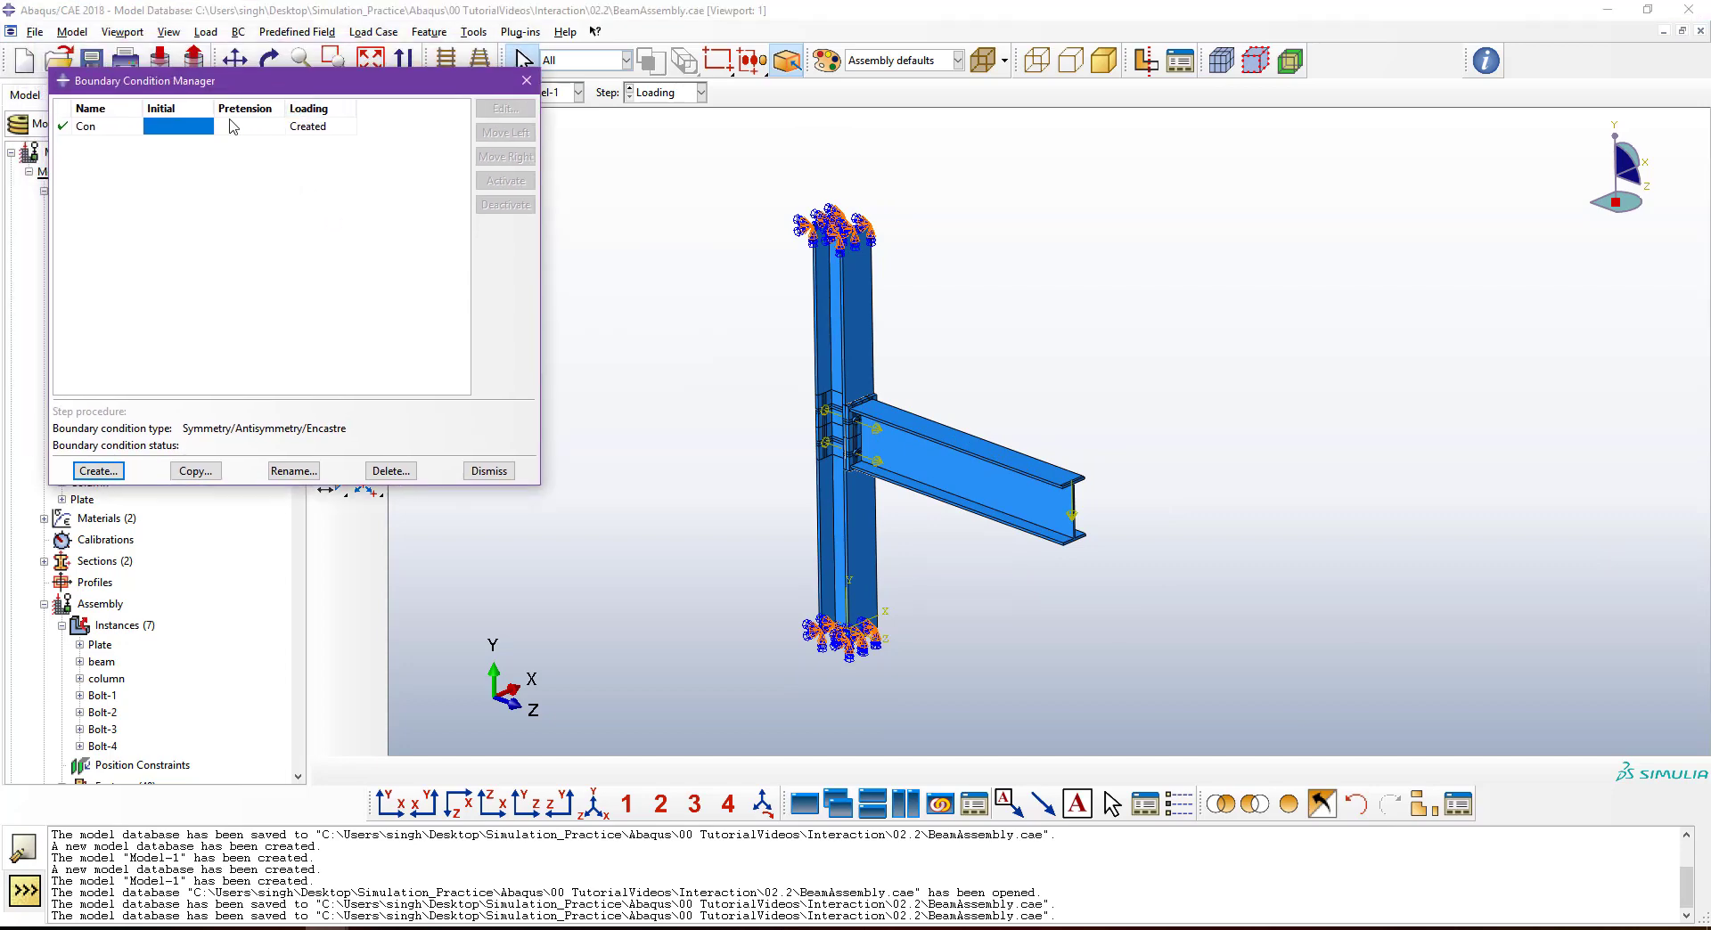
{"action": "left_click", "coordinate": [303, 126]}
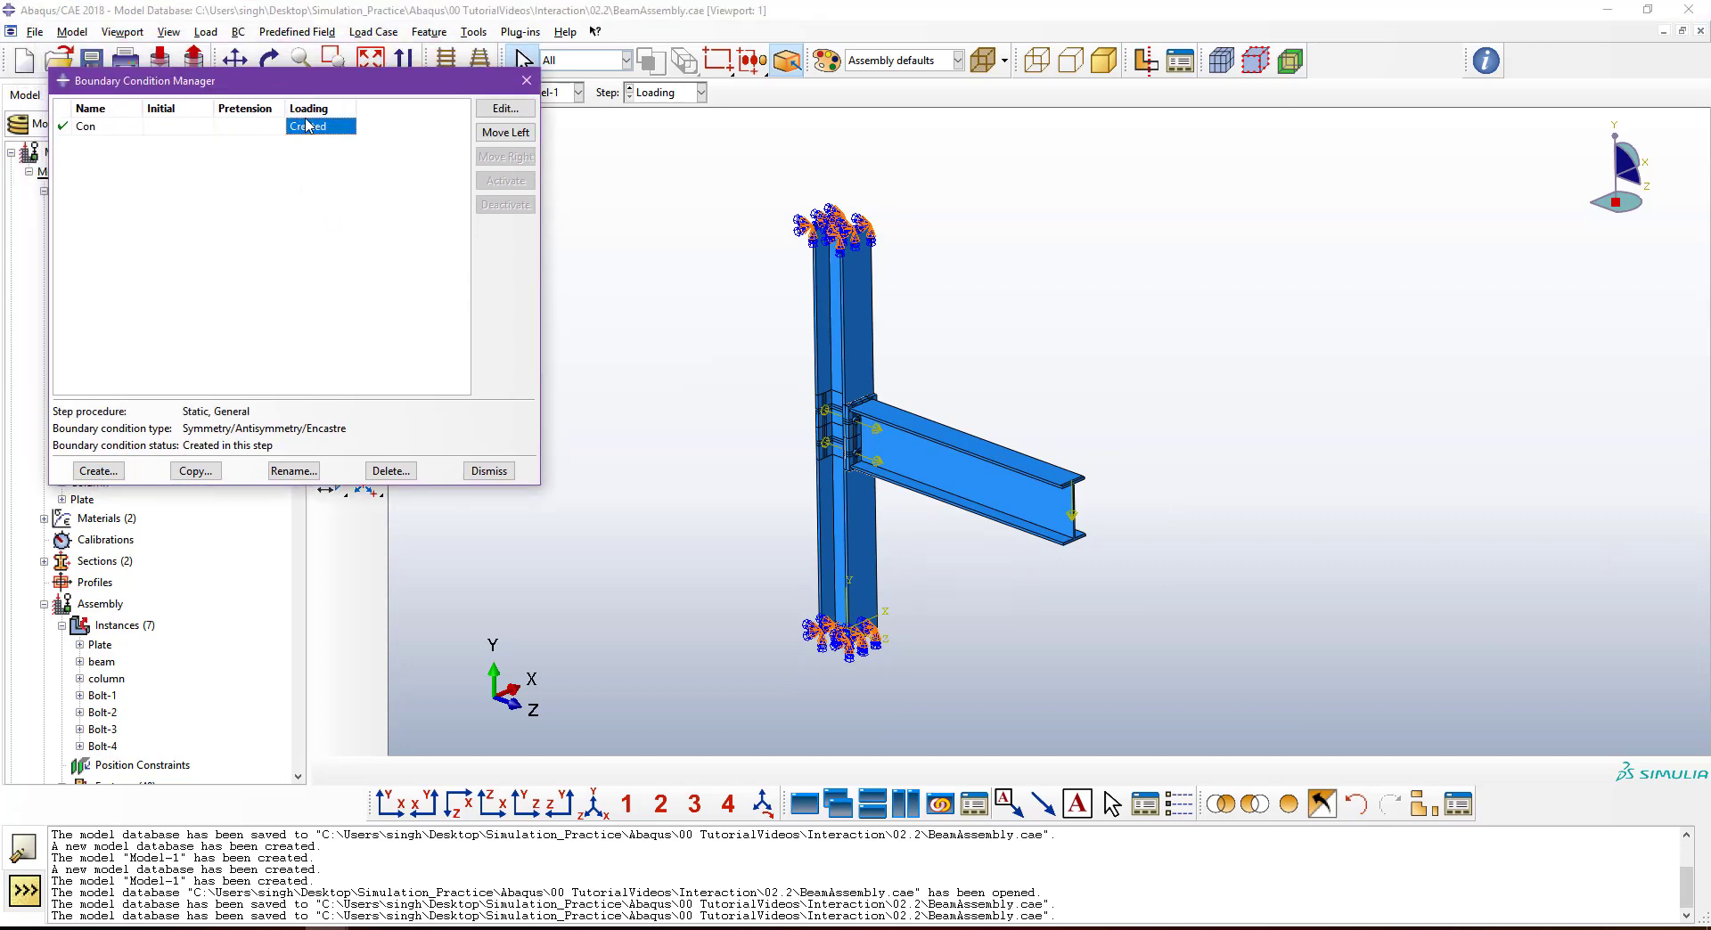
{"action": "left_click", "coordinate": [506, 132]}
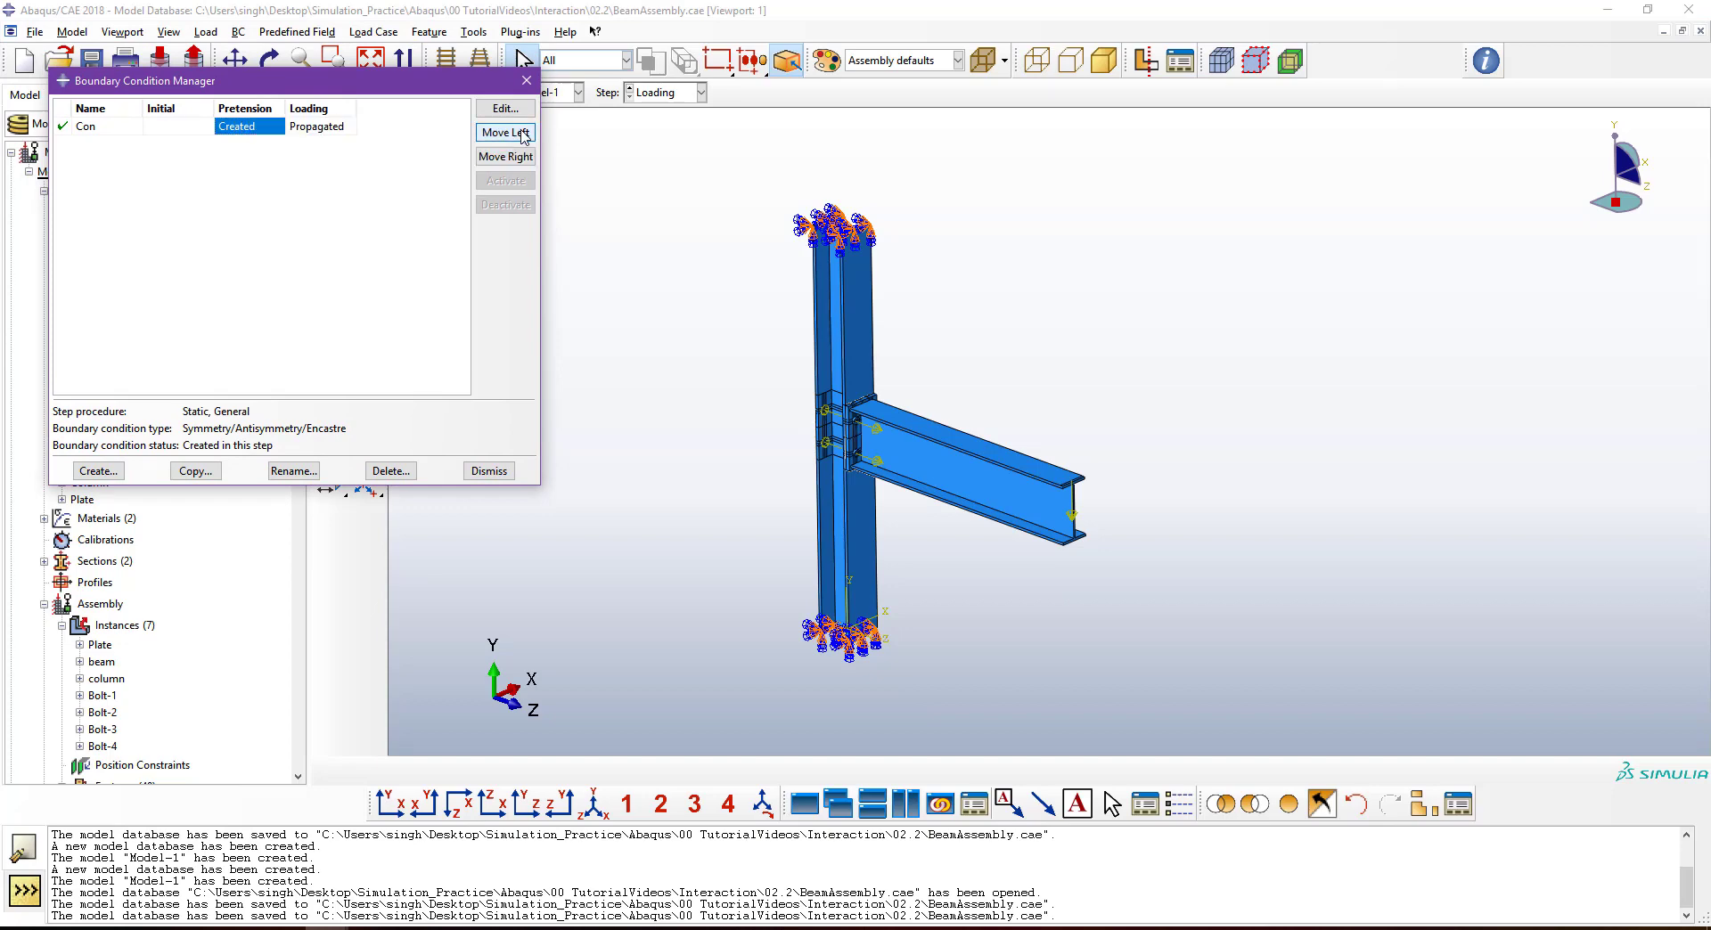
{"action": "left_click", "coordinate": [505, 133]}
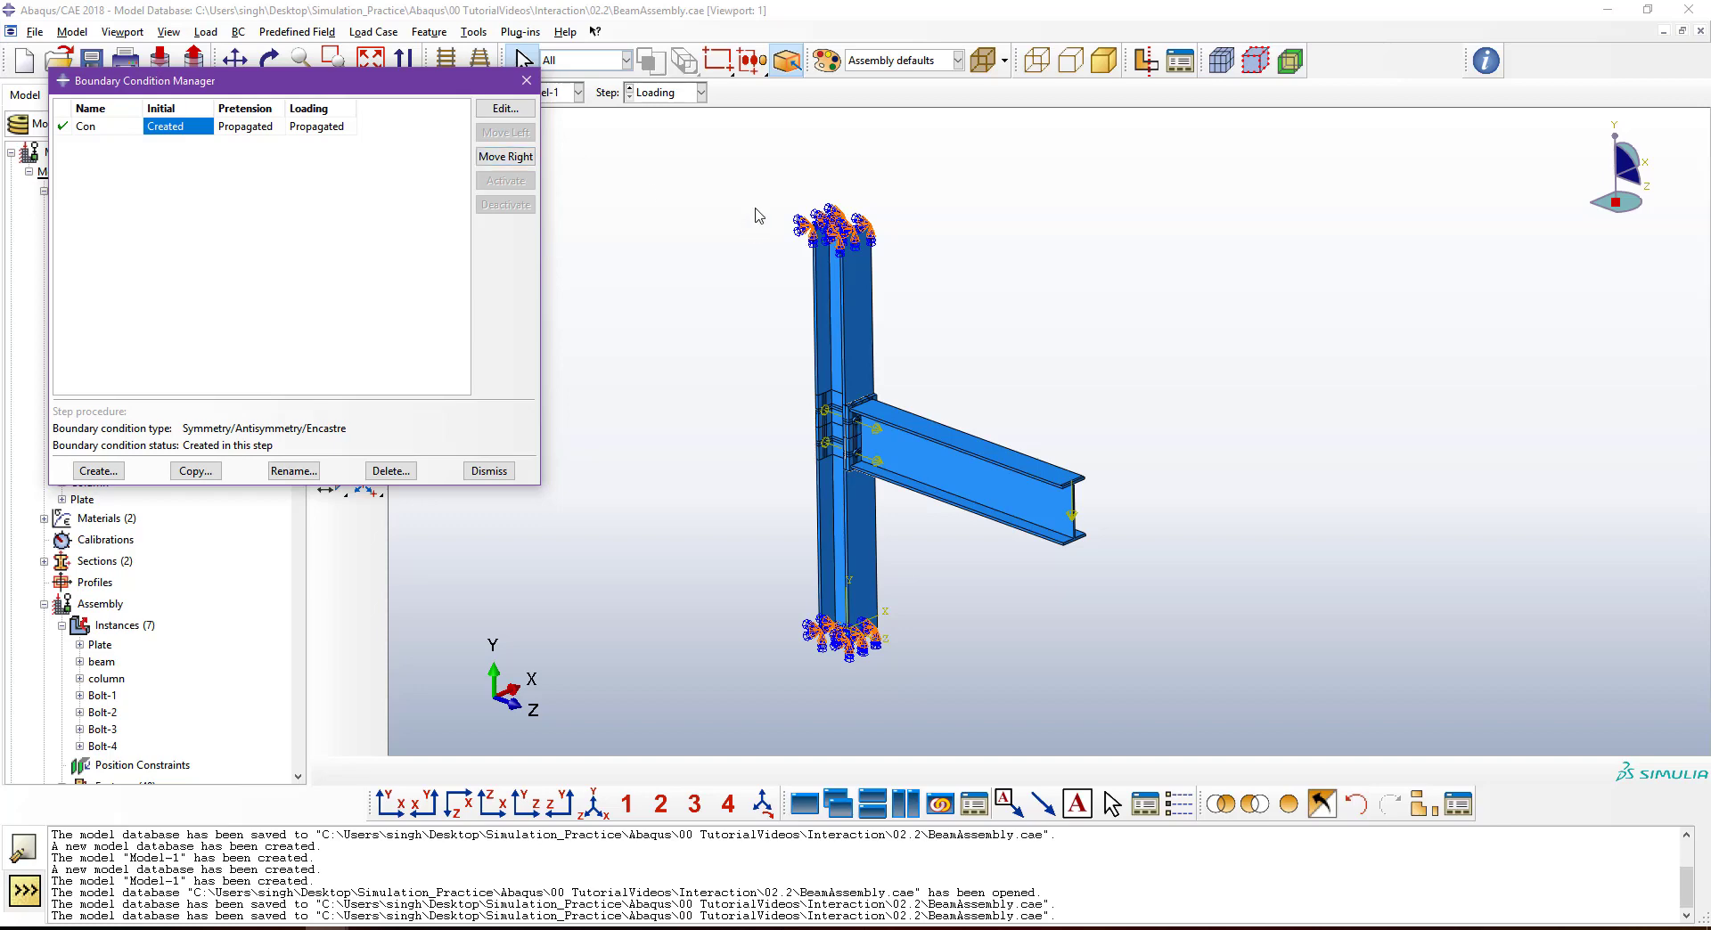
{"action": "left_click", "coordinate": [491, 472]}
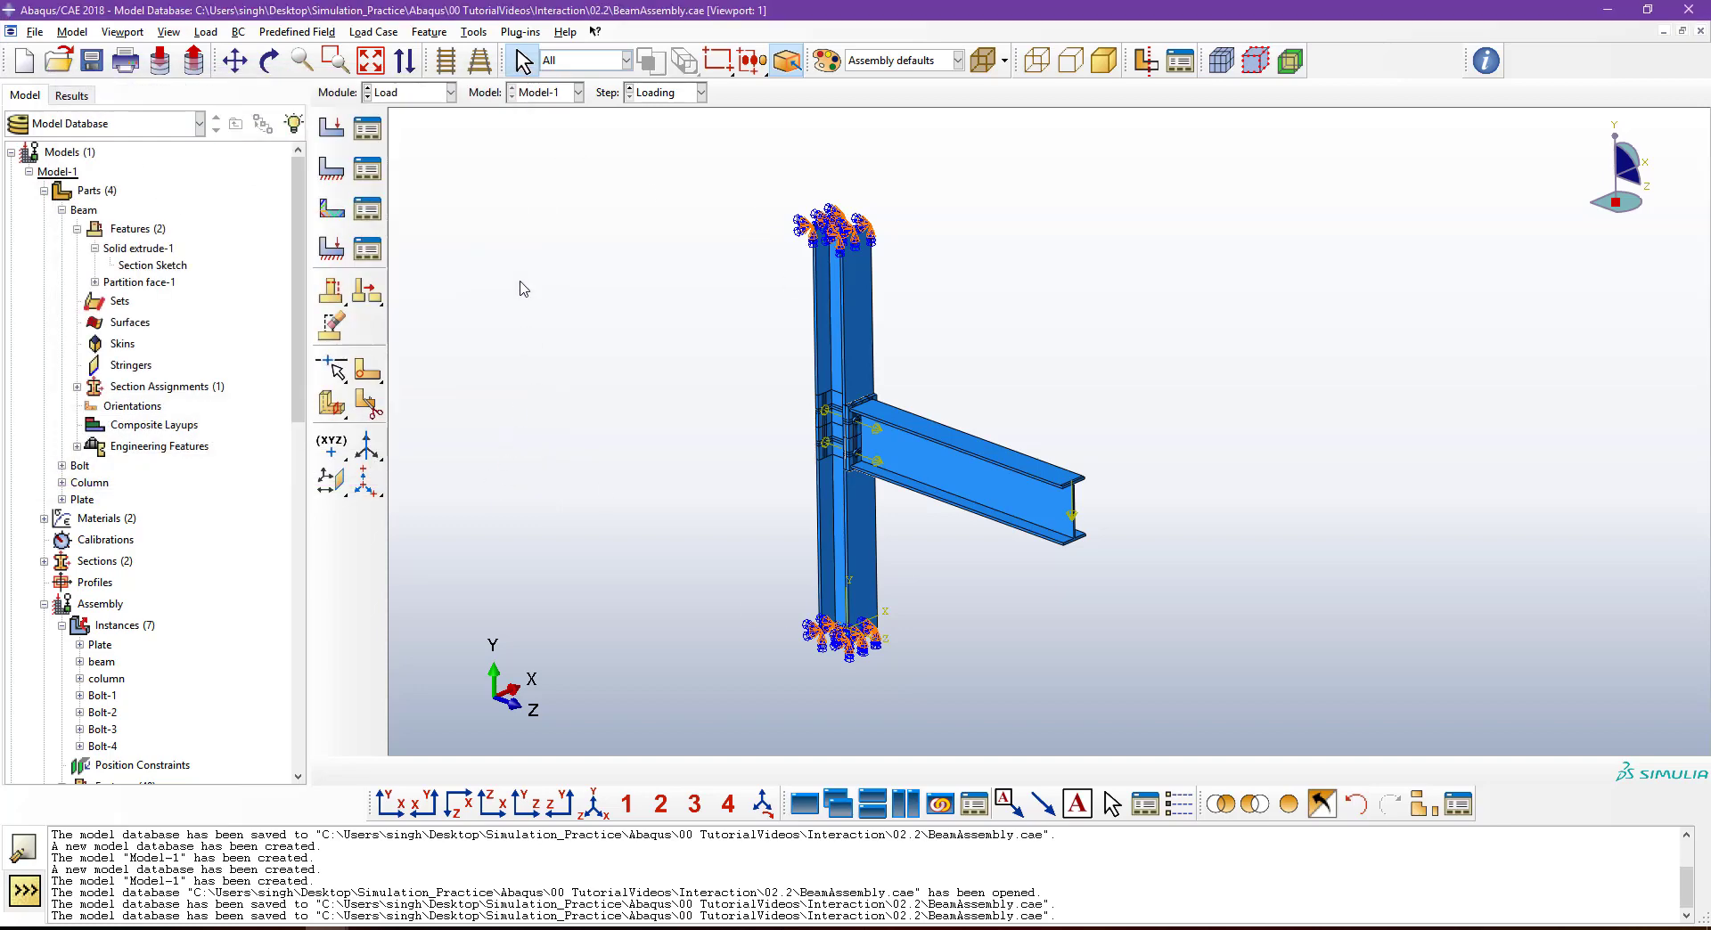
Switch to the Interaction module and examine where the bolts, end plate and column flange touch on both sides of the connection.
{"action": "left_click", "coordinate": [410, 94]}
{"action": "left_click", "coordinate": [411, 180]}
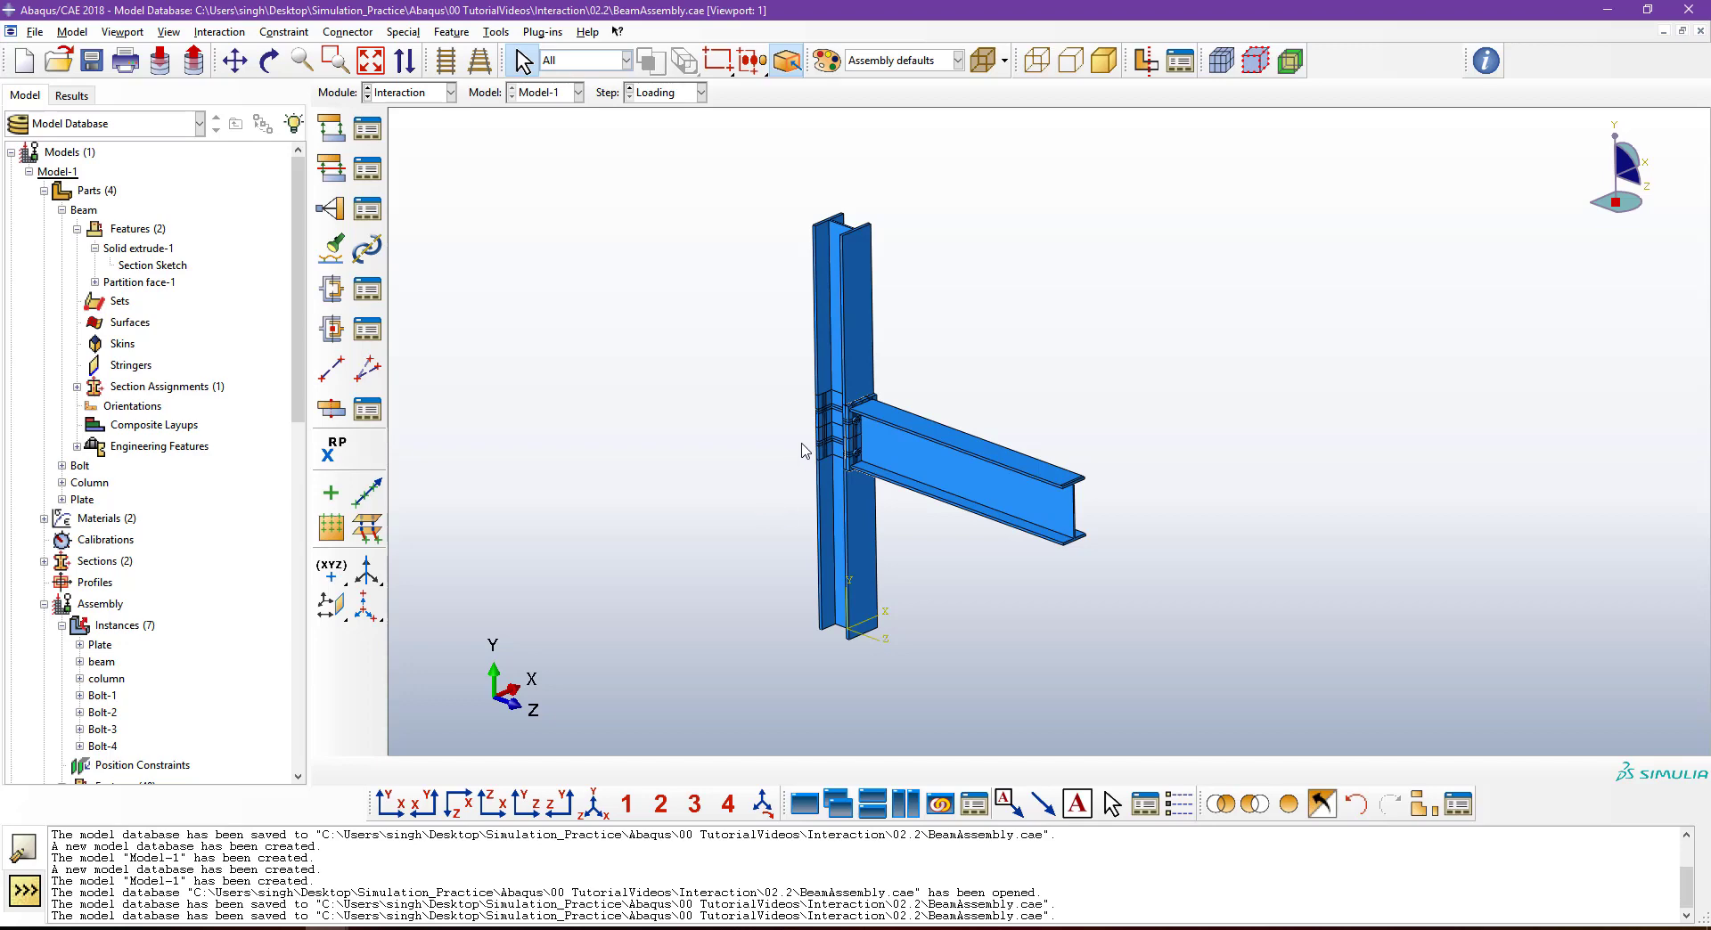
{"action": "scroll", "coordinate": [806, 455], "scroll_direction": "down", "scroll_amount": 5}
{"action": "scroll", "coordinate": [909, 436], "scroll_direction": "down", "scroll_amount": 4}
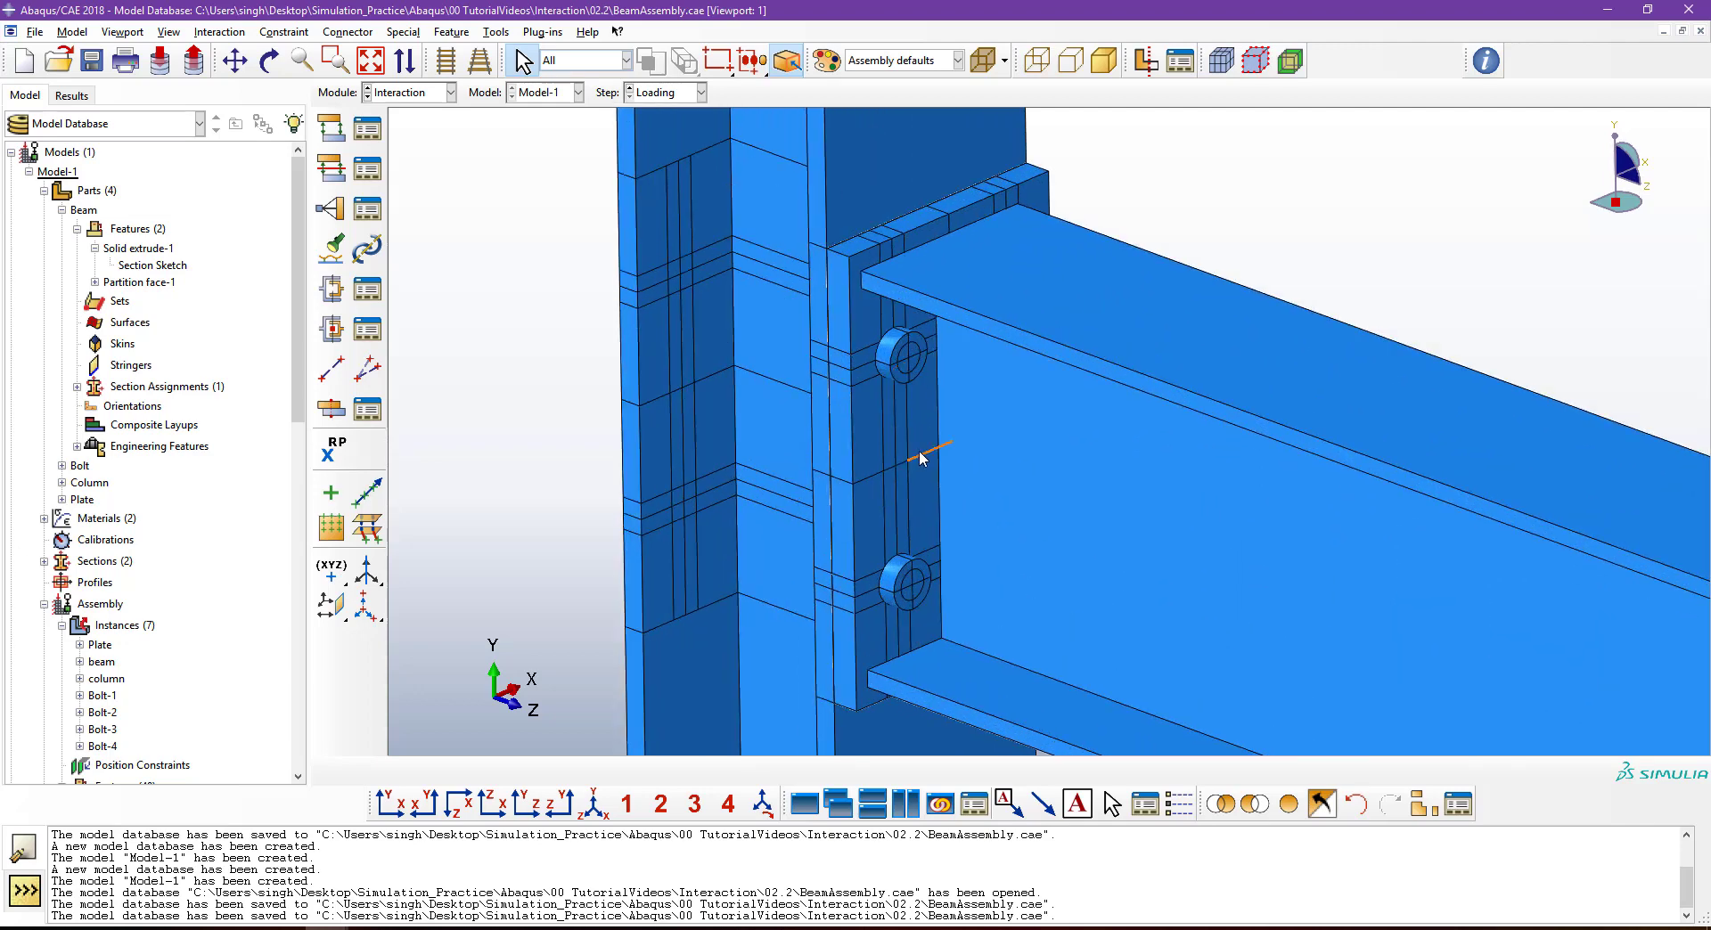
{"action": "left_click_drag", "start_coordinate": [937, 466], "coordinate": [990, 446], "text": "ctrl+alt"}
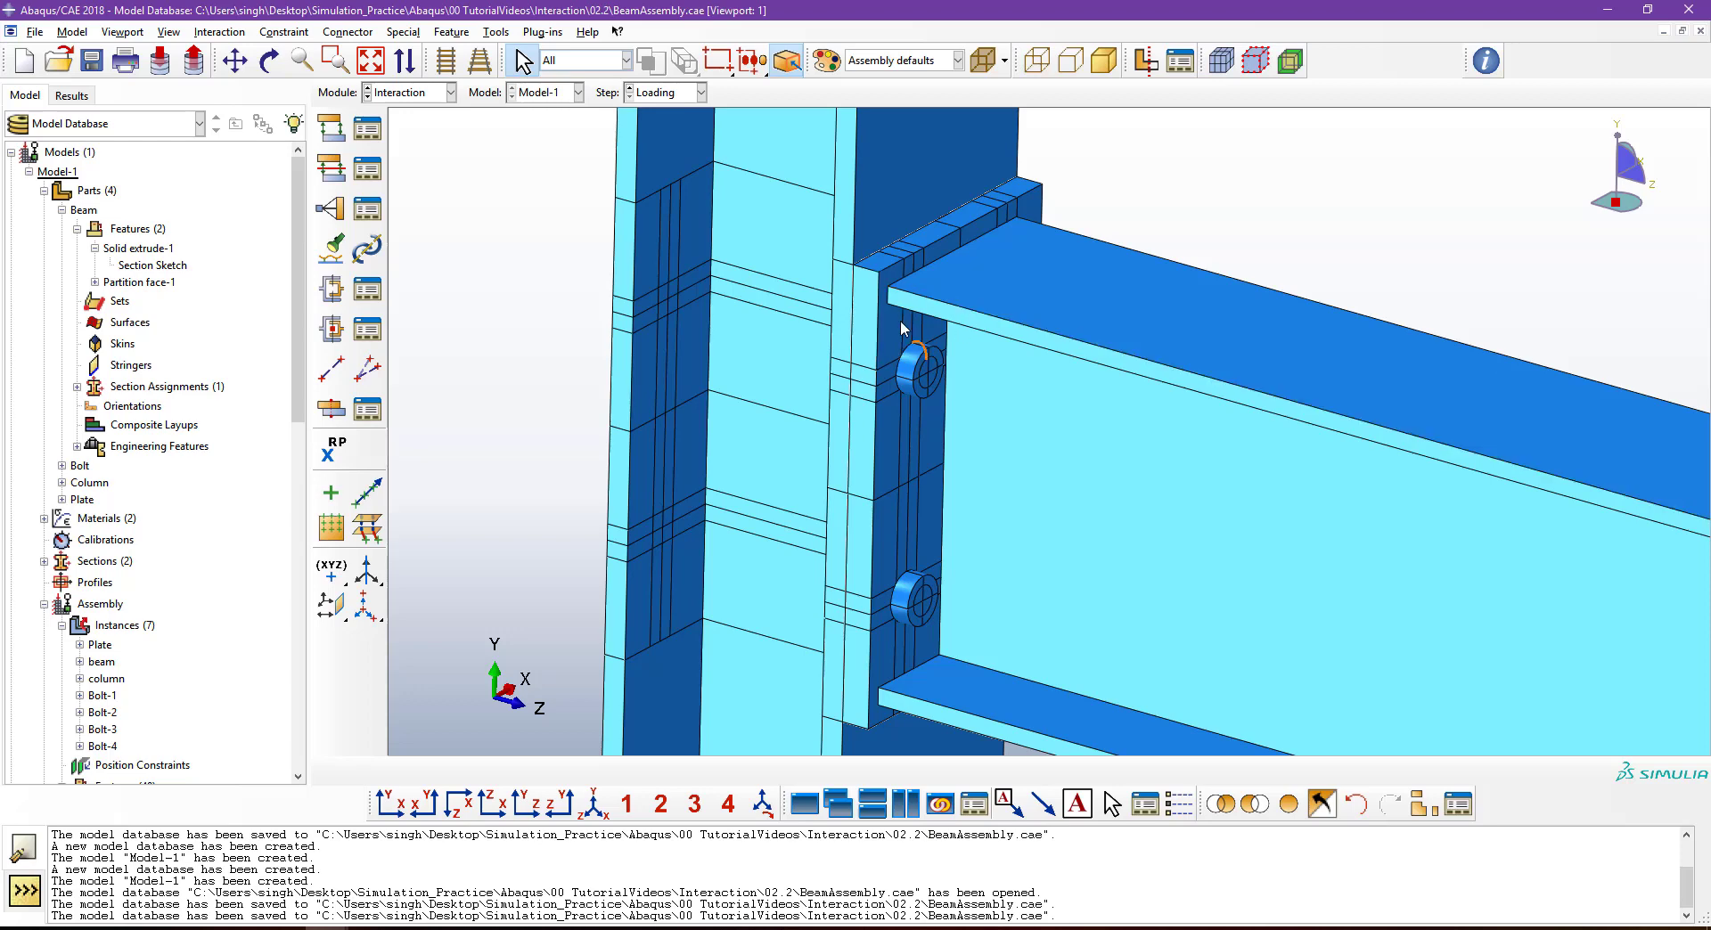
{"action": "scroll", "coordinate": [907, 354], "scroll_direction": "up", "scroll_amount": 2}
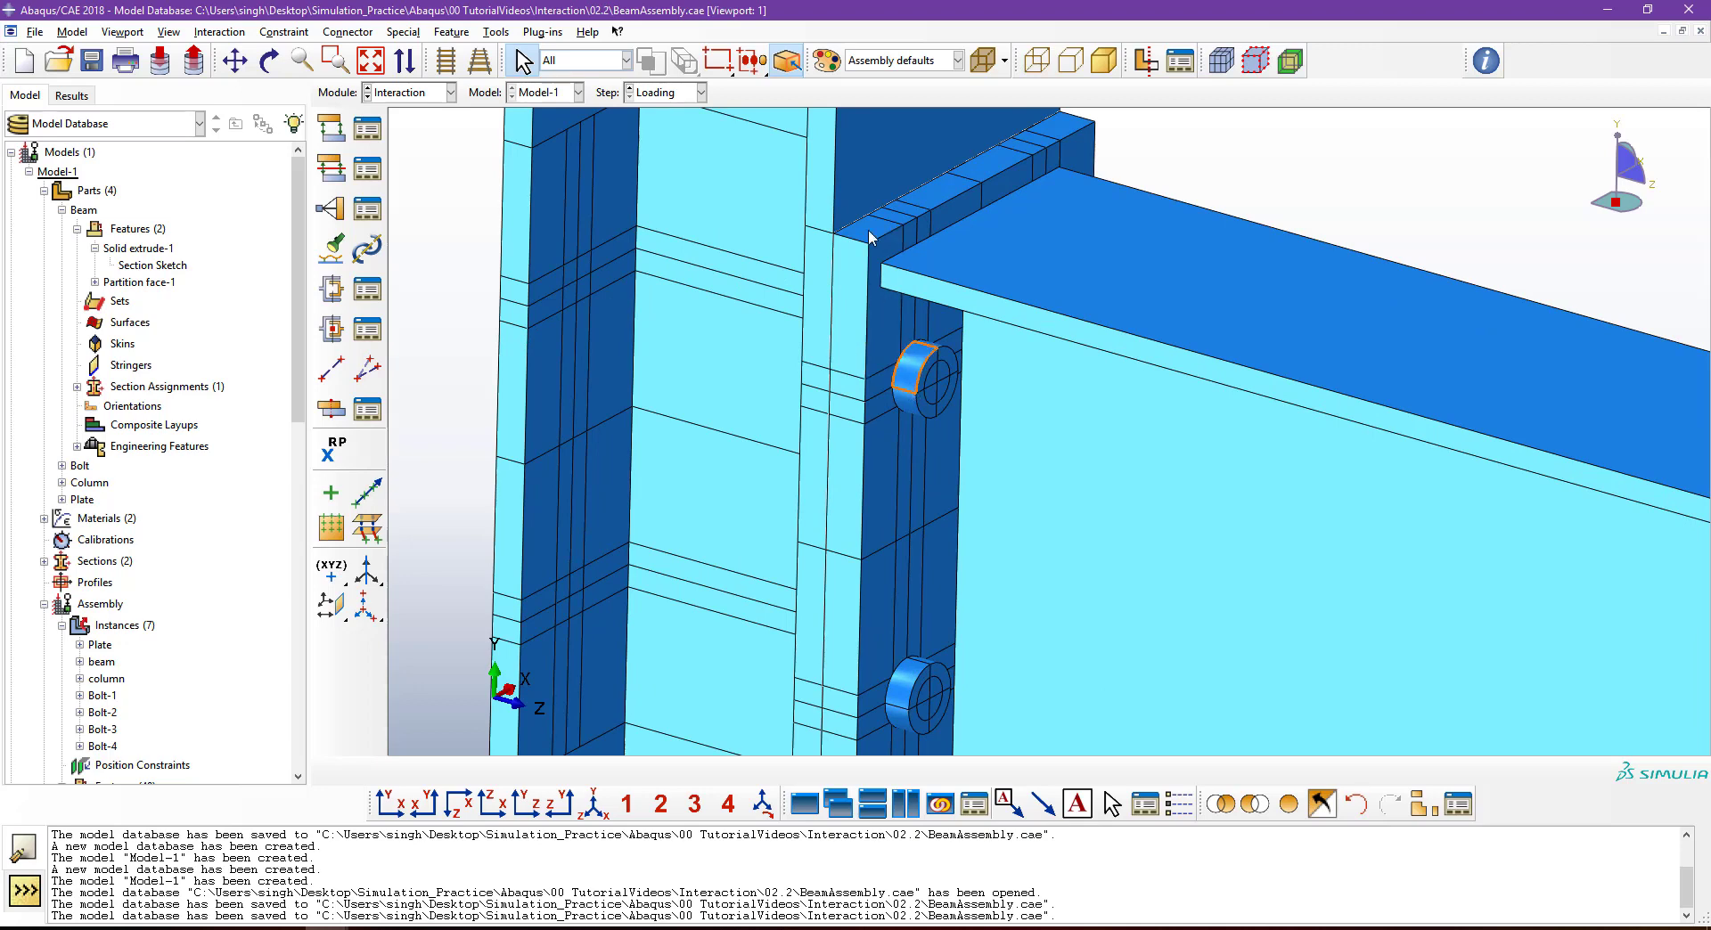
{"action": "scroll", "coordinate": [886, 359], "scroll_direction": "up", "scroll_amount": 1}
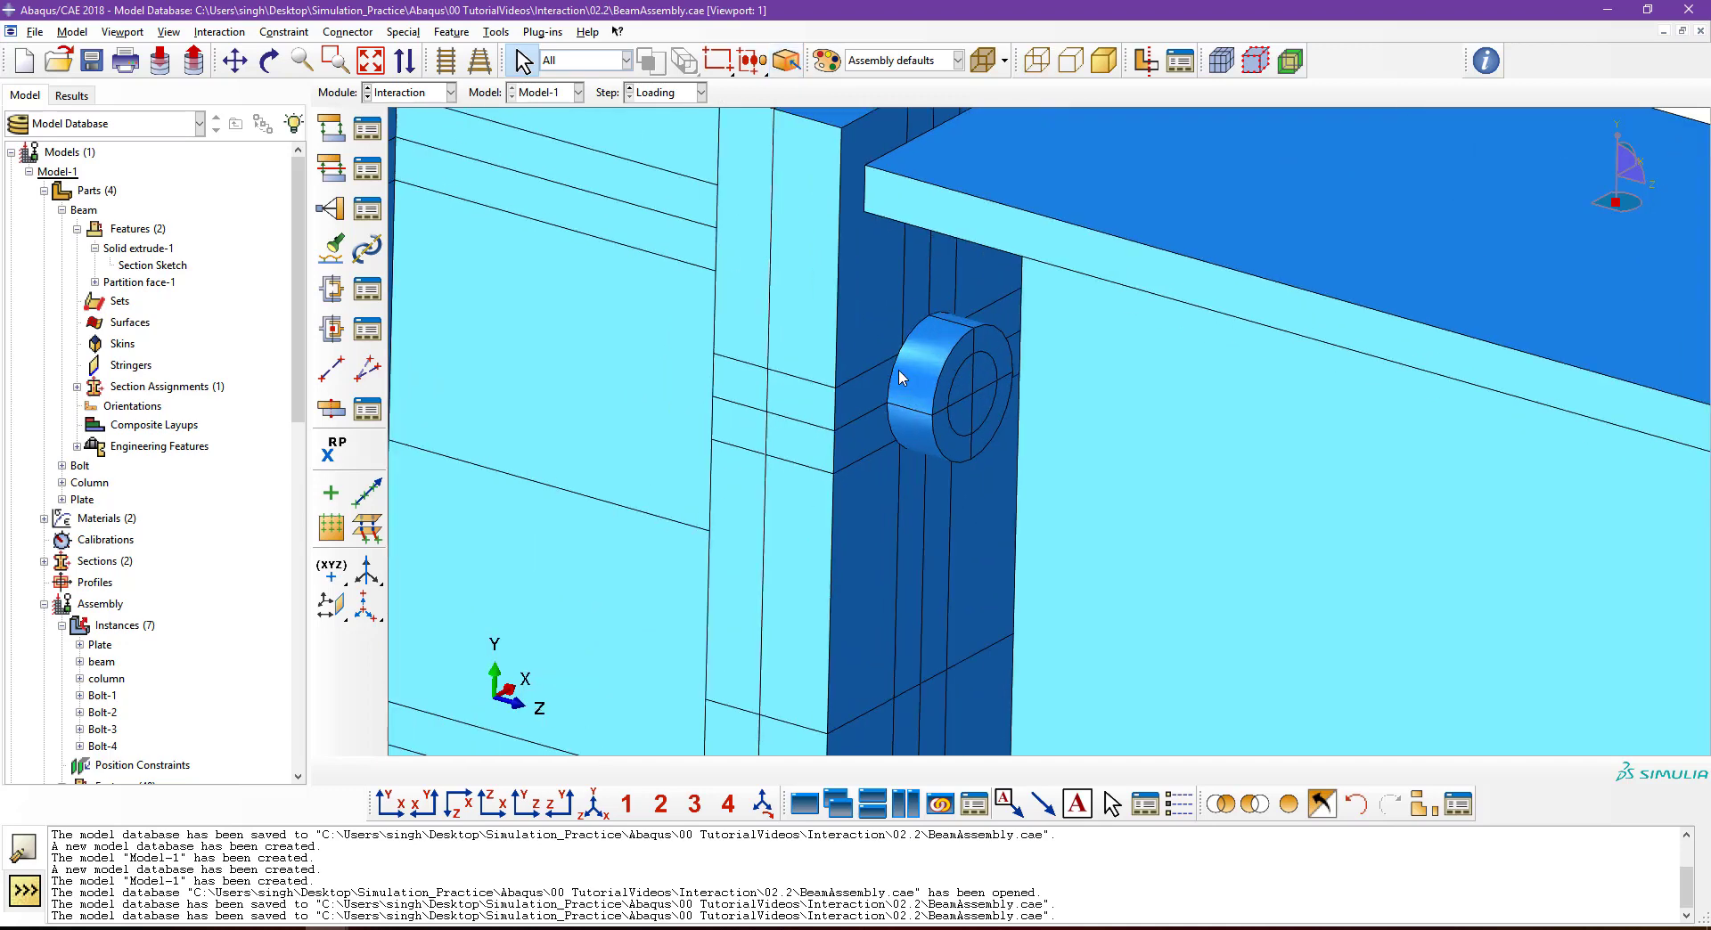
{"action": "scroll", "coordinate": [896, 370], "scroll_direction": "down", "scroll_amount": 2}
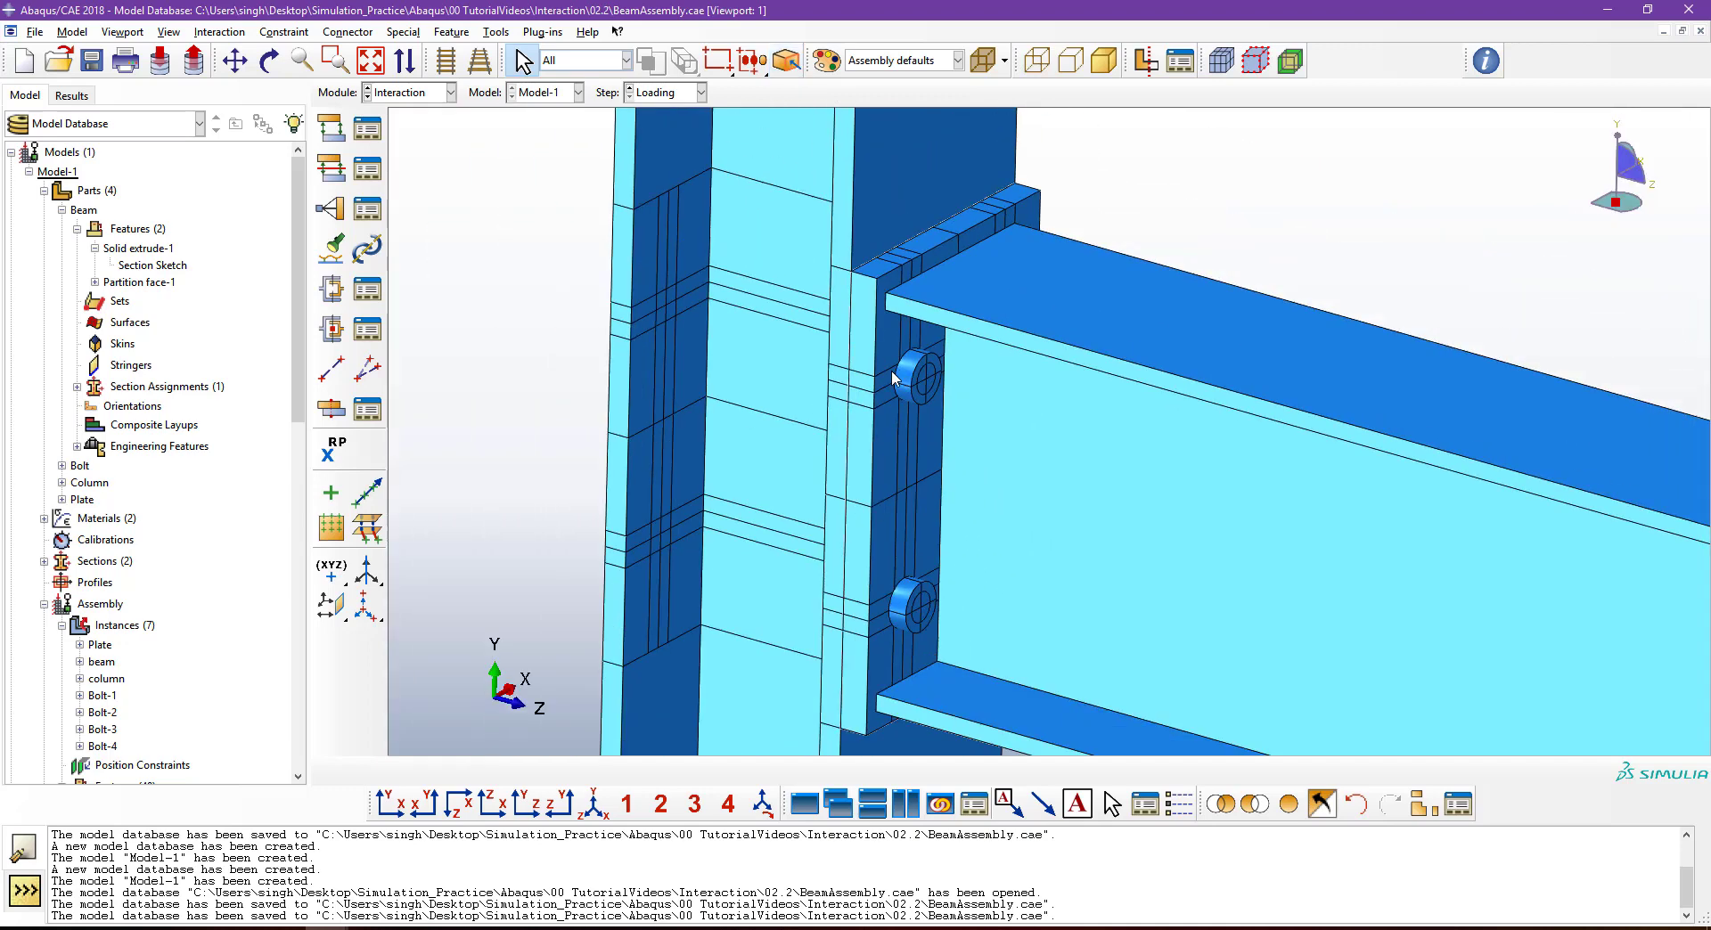
{"action": "left_click_drag", "start_coordinate": [895, 378], "coordinate": [742, 375], "text": "ctrl+alt"}
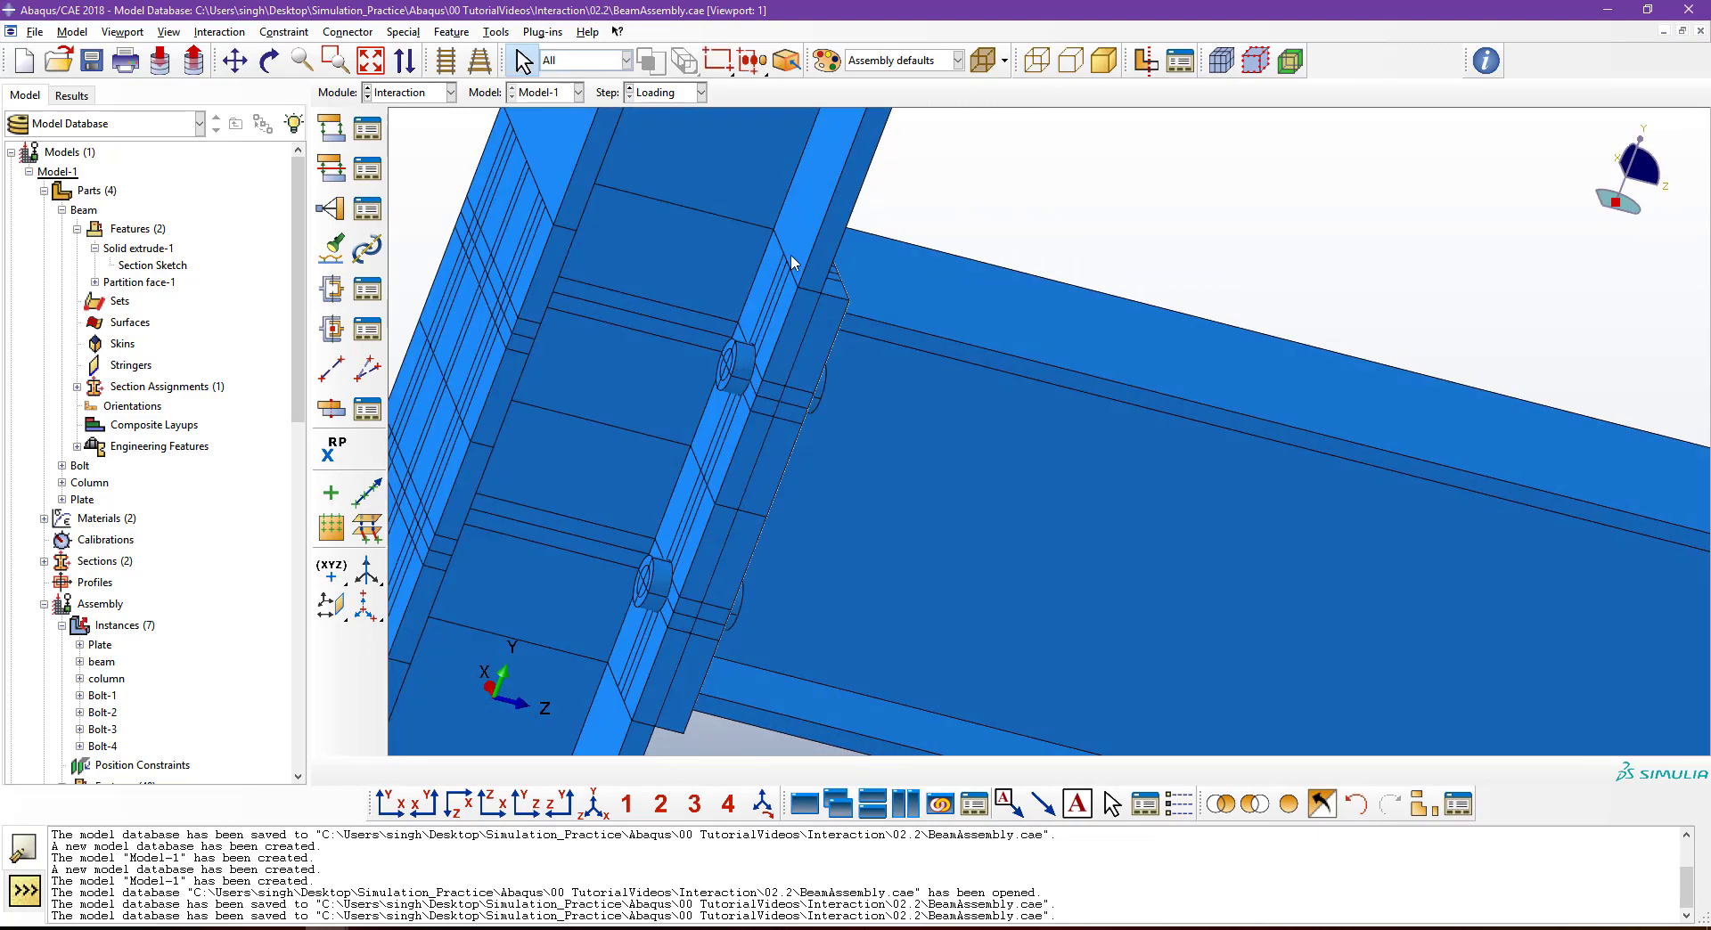
{"action": "middle_click_drag", "start_coordinate": [931, 406], "coordinate": [950, 410], "text": "ctrl+alt"}
{"action": "mouse_move", "coordinate": [950, 409]}
{"action": "left_mouse_down", "text": "ctrl+alt"}
{"action": "mouse_move", "coordinate": [832, 386]}
{"action": "mouse_move", "coordinate": [939, 412]}
{"action": "left_mouse_up", "text": "ctrl+alt"}
{"action": "middle_click_drag", "start_coordinate": [939, 412], "coordinate": [1145, 419], "text": "ctrl+alt"}
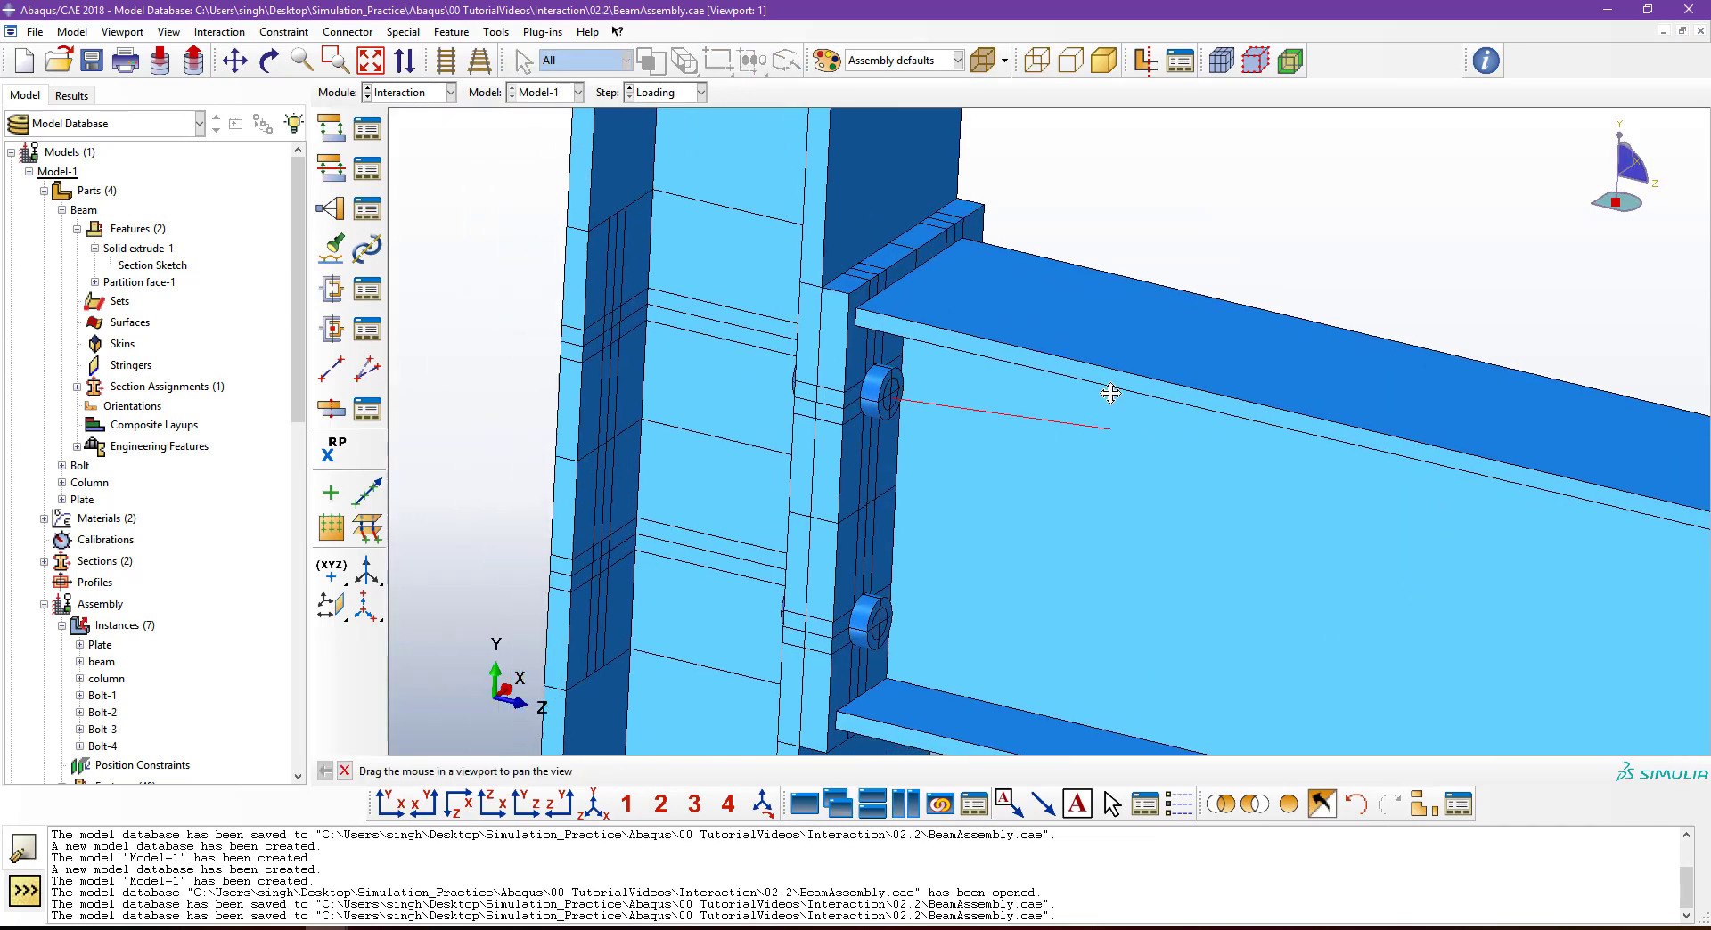
{"action": "left_click_drag", "start_coordinate": [1146, 420], "coordinate": [980, 321], "text": "ctrl+alt"}
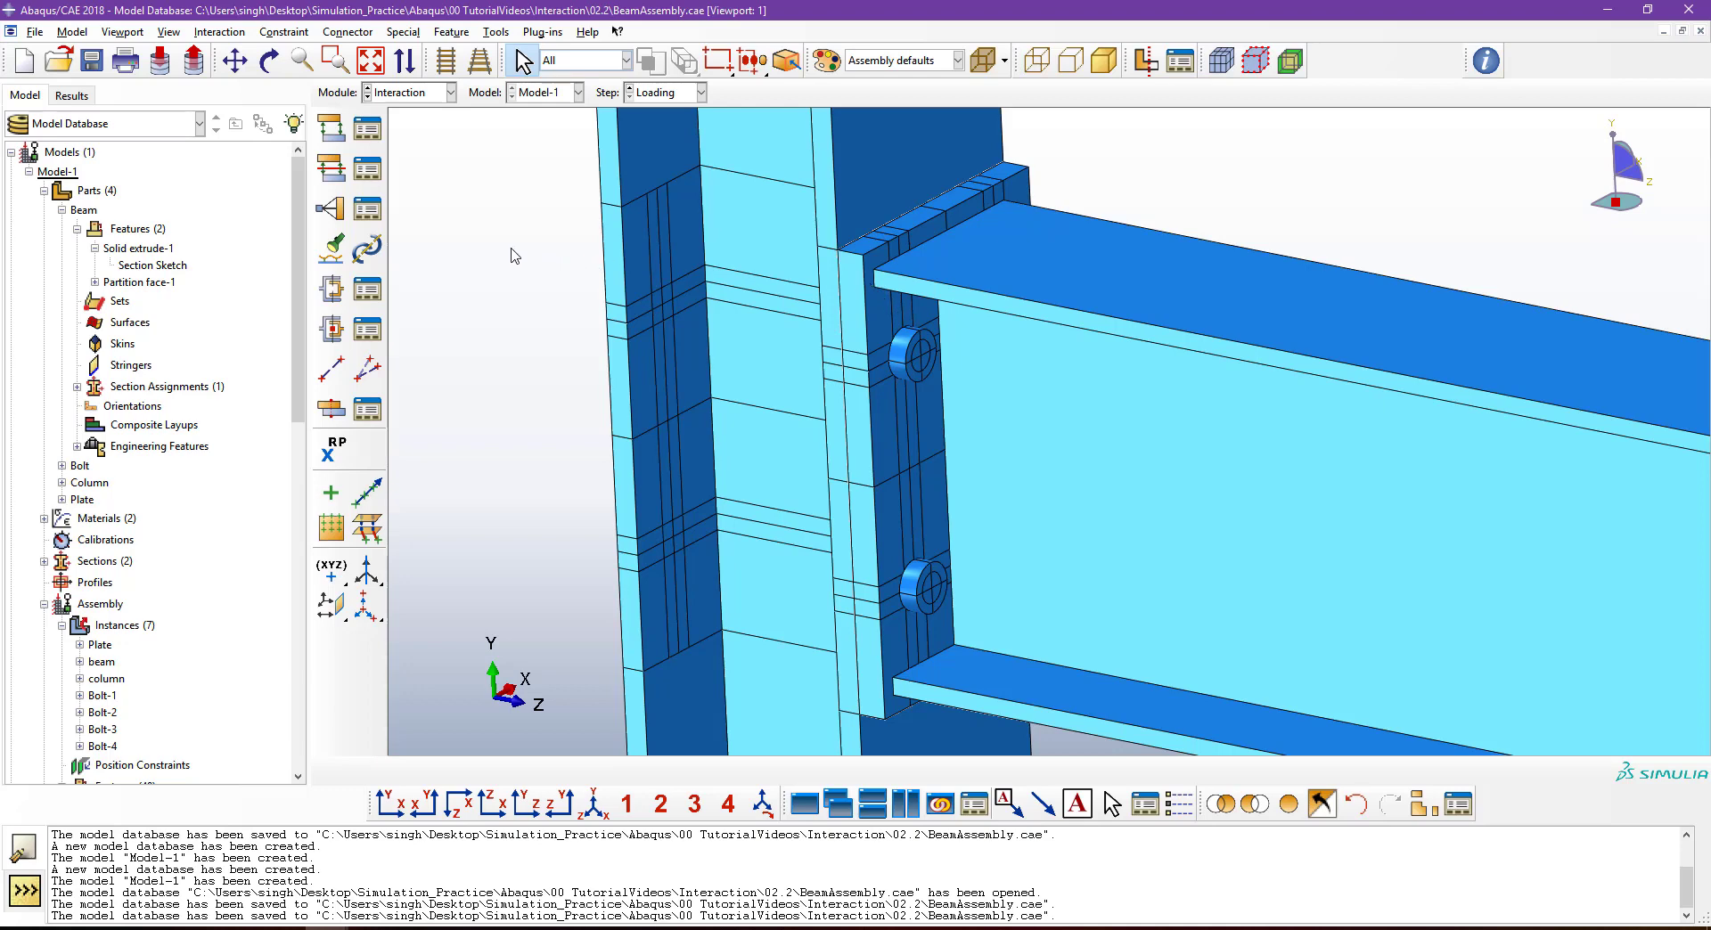
{"action": "left_click", "coordinate": [373, 131]}
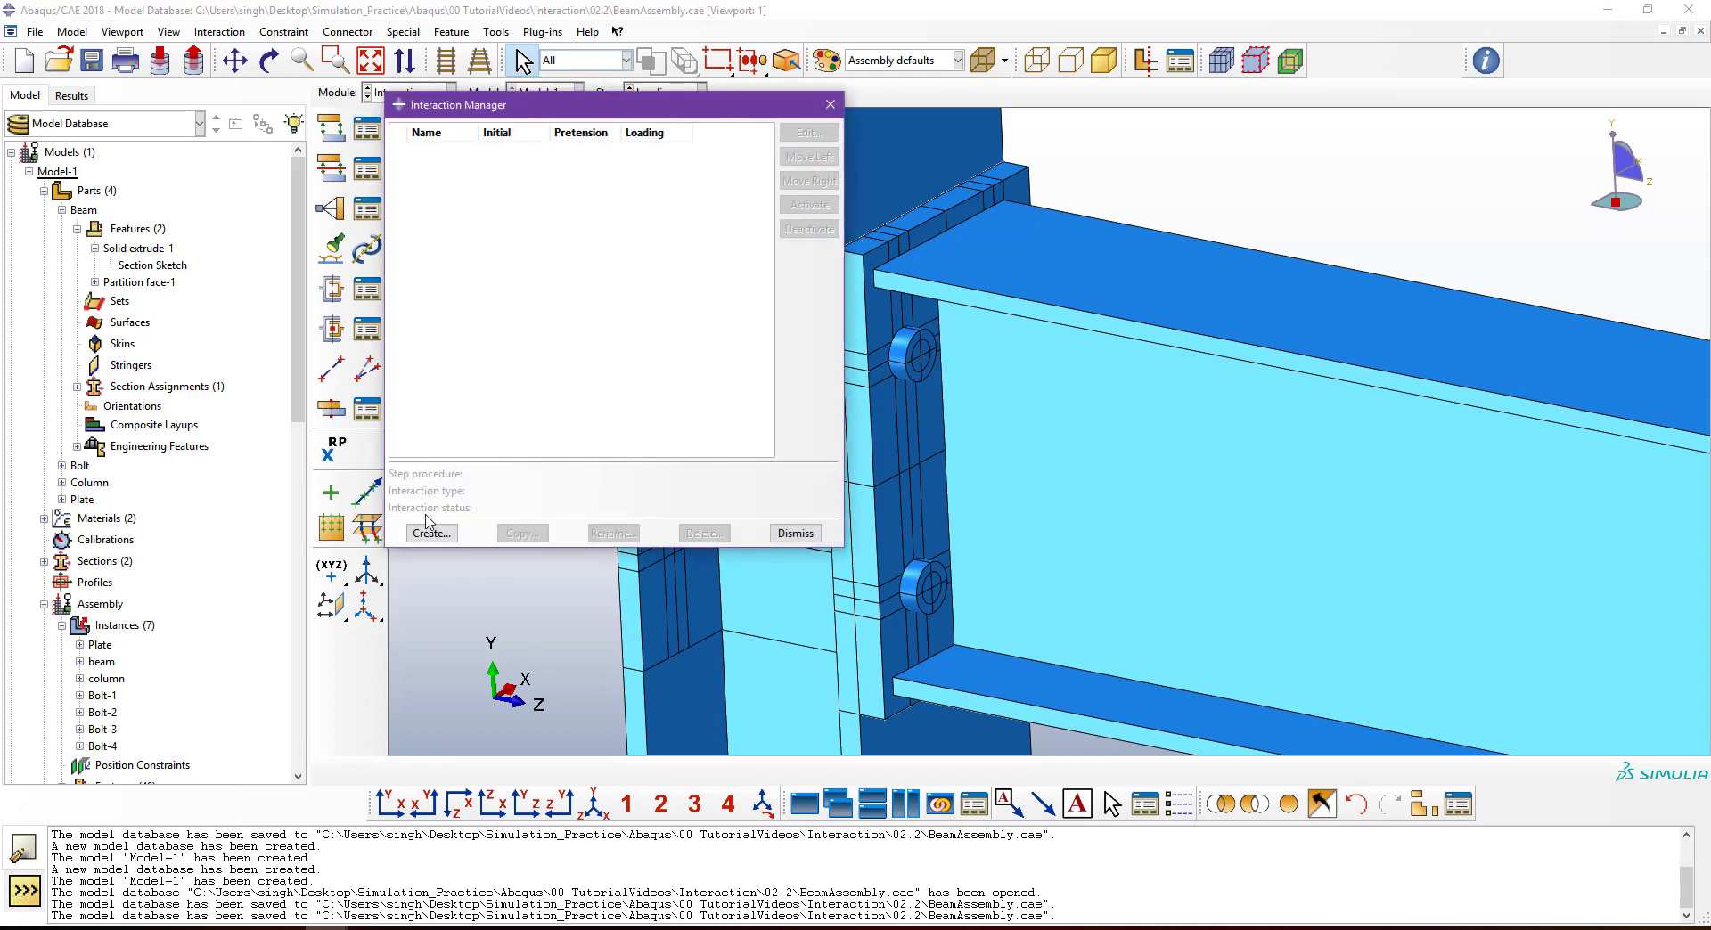
{"action": "left_click", "coordinate": [789, 535]}
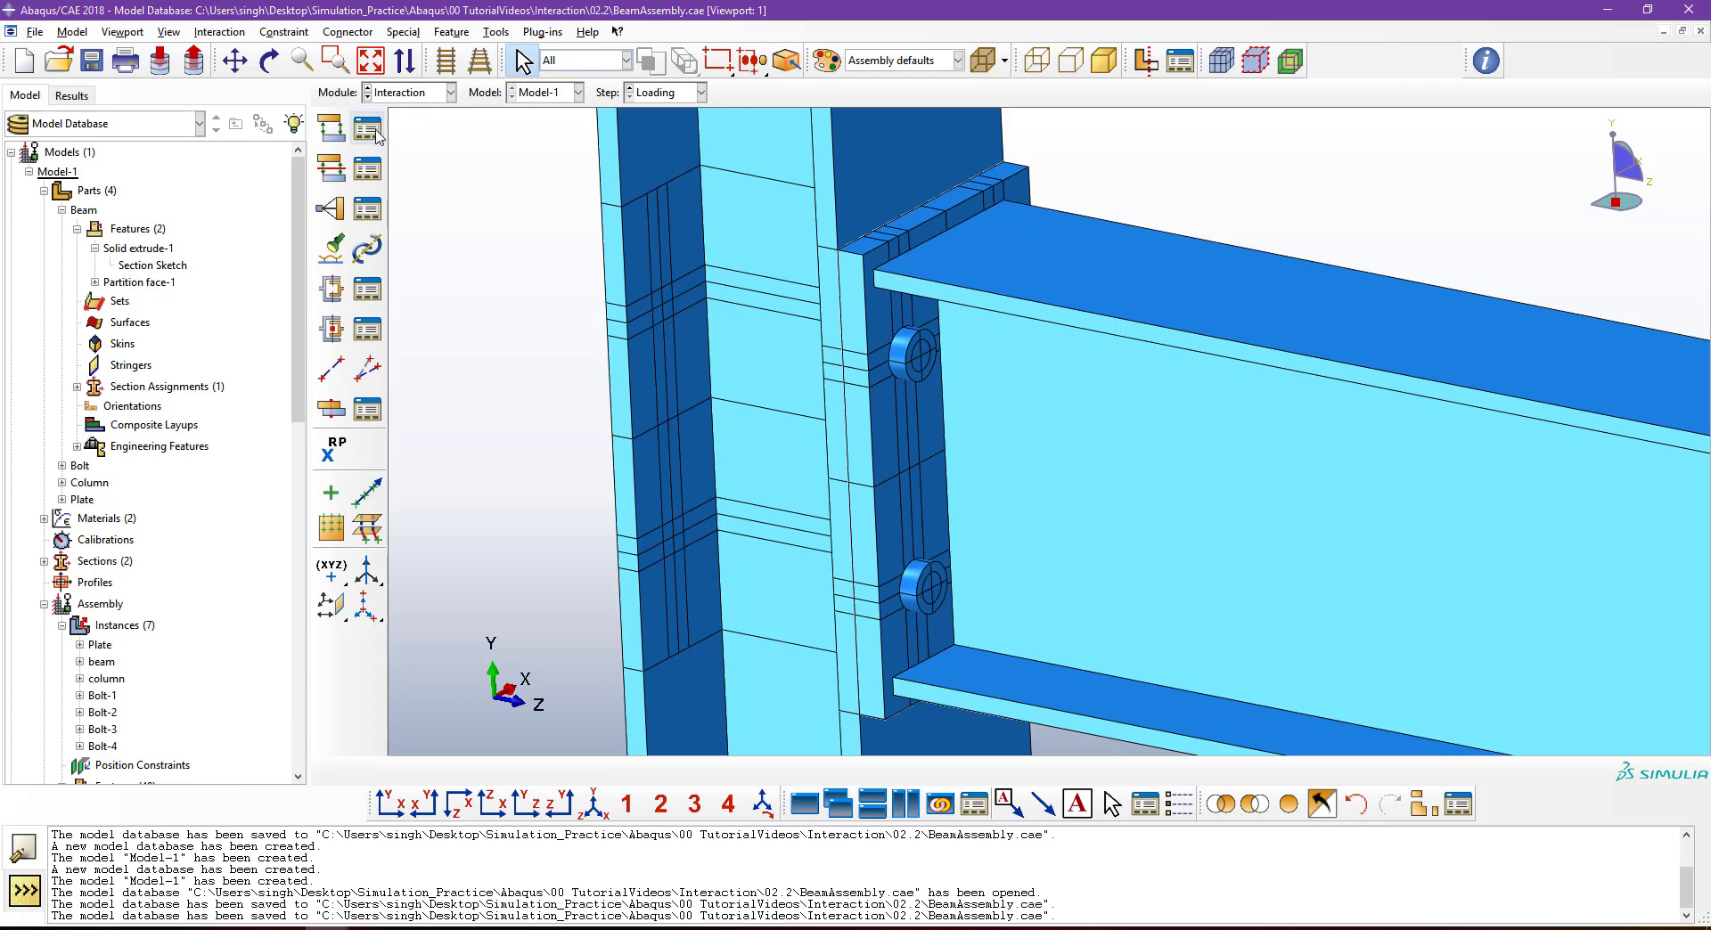
Collapse the Parts branch in the model tree and highlight the assembly's existing bolt load surfaces to check their locations.
{"action": "double_click", "coordinate": [129, 324]}
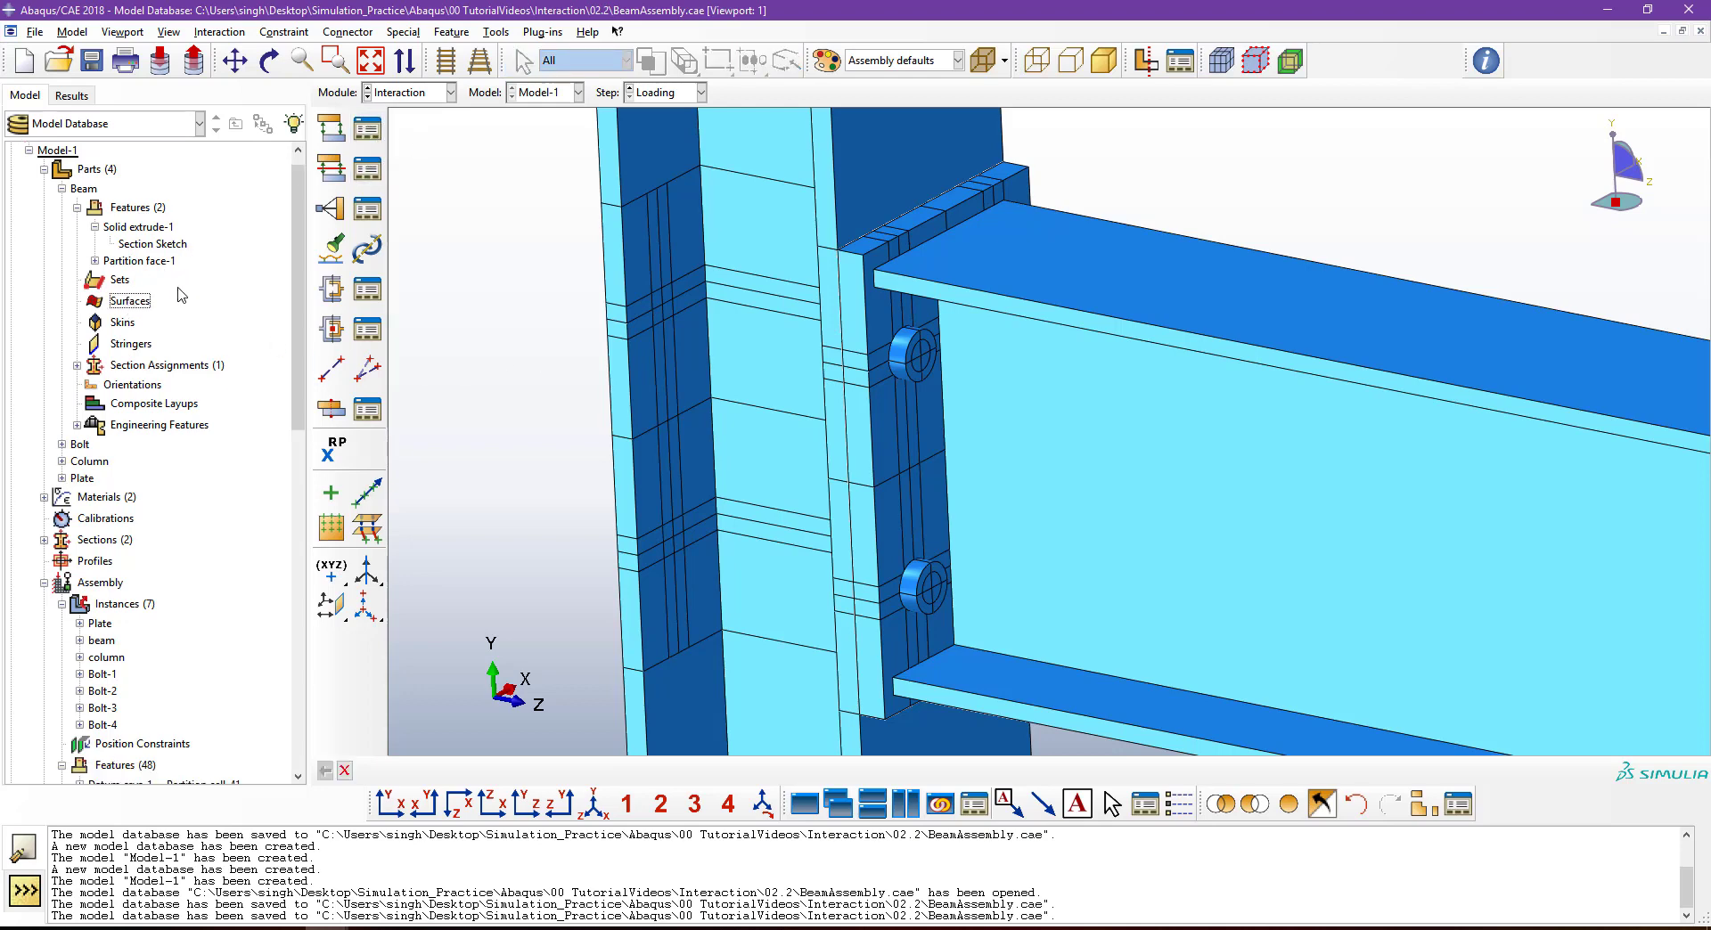
{"action": "left_click", "coordinate": [62, 189]}
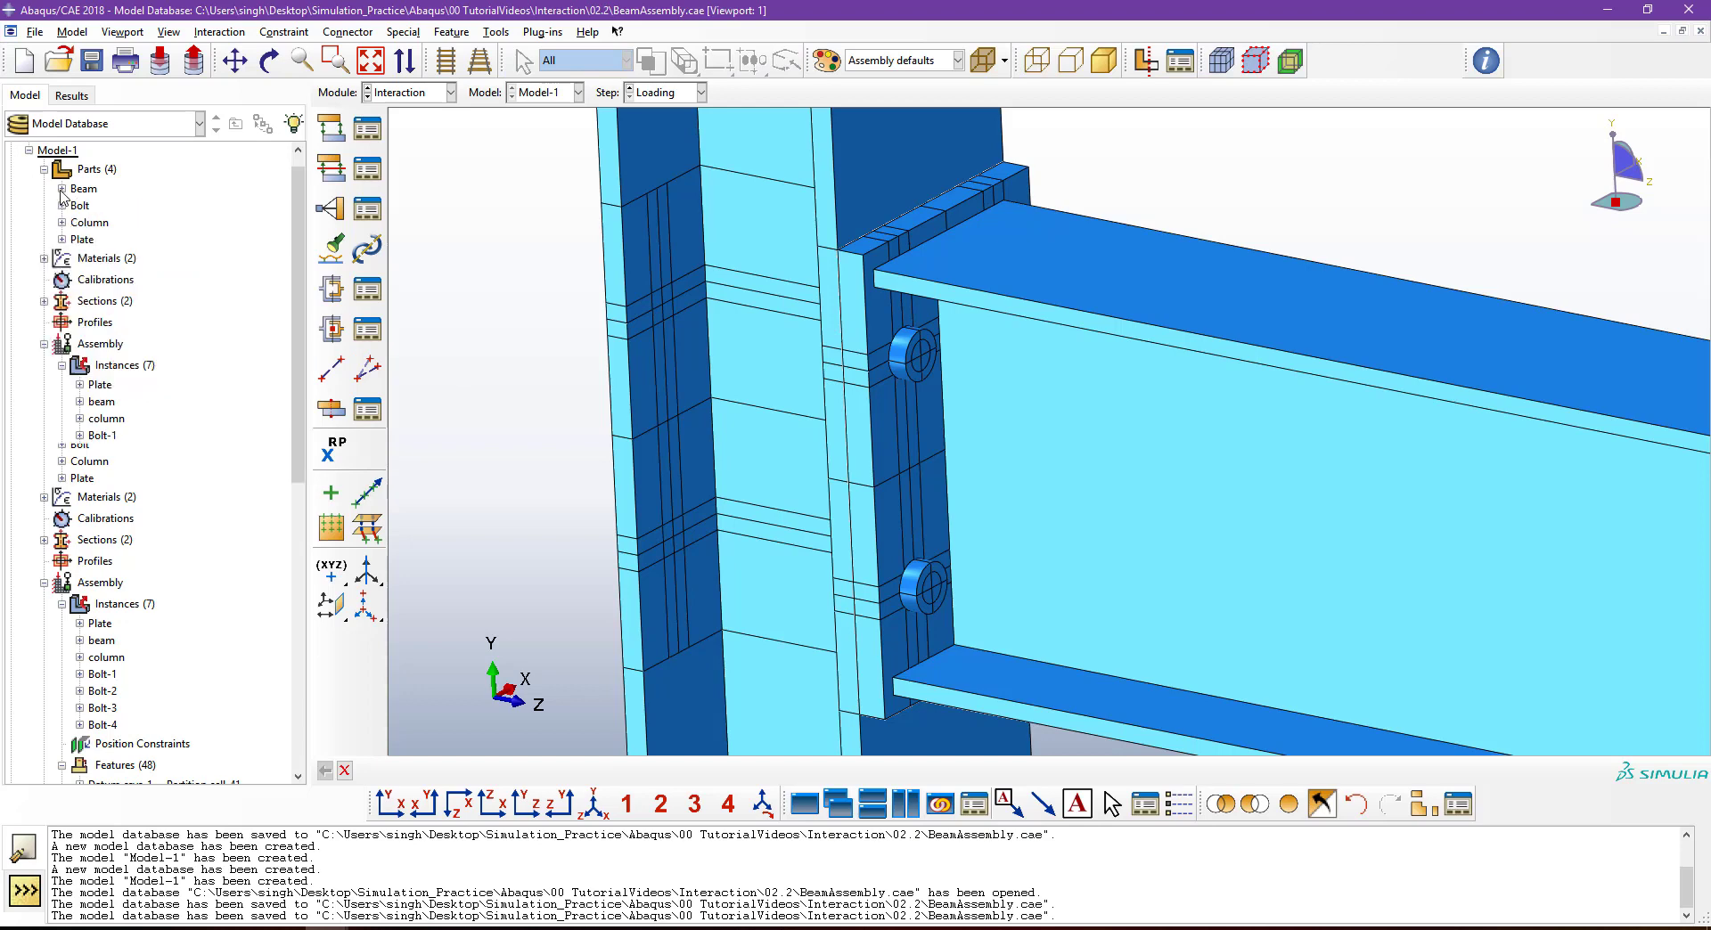
{"action": "left_click", "coordinate": [43, 169]}
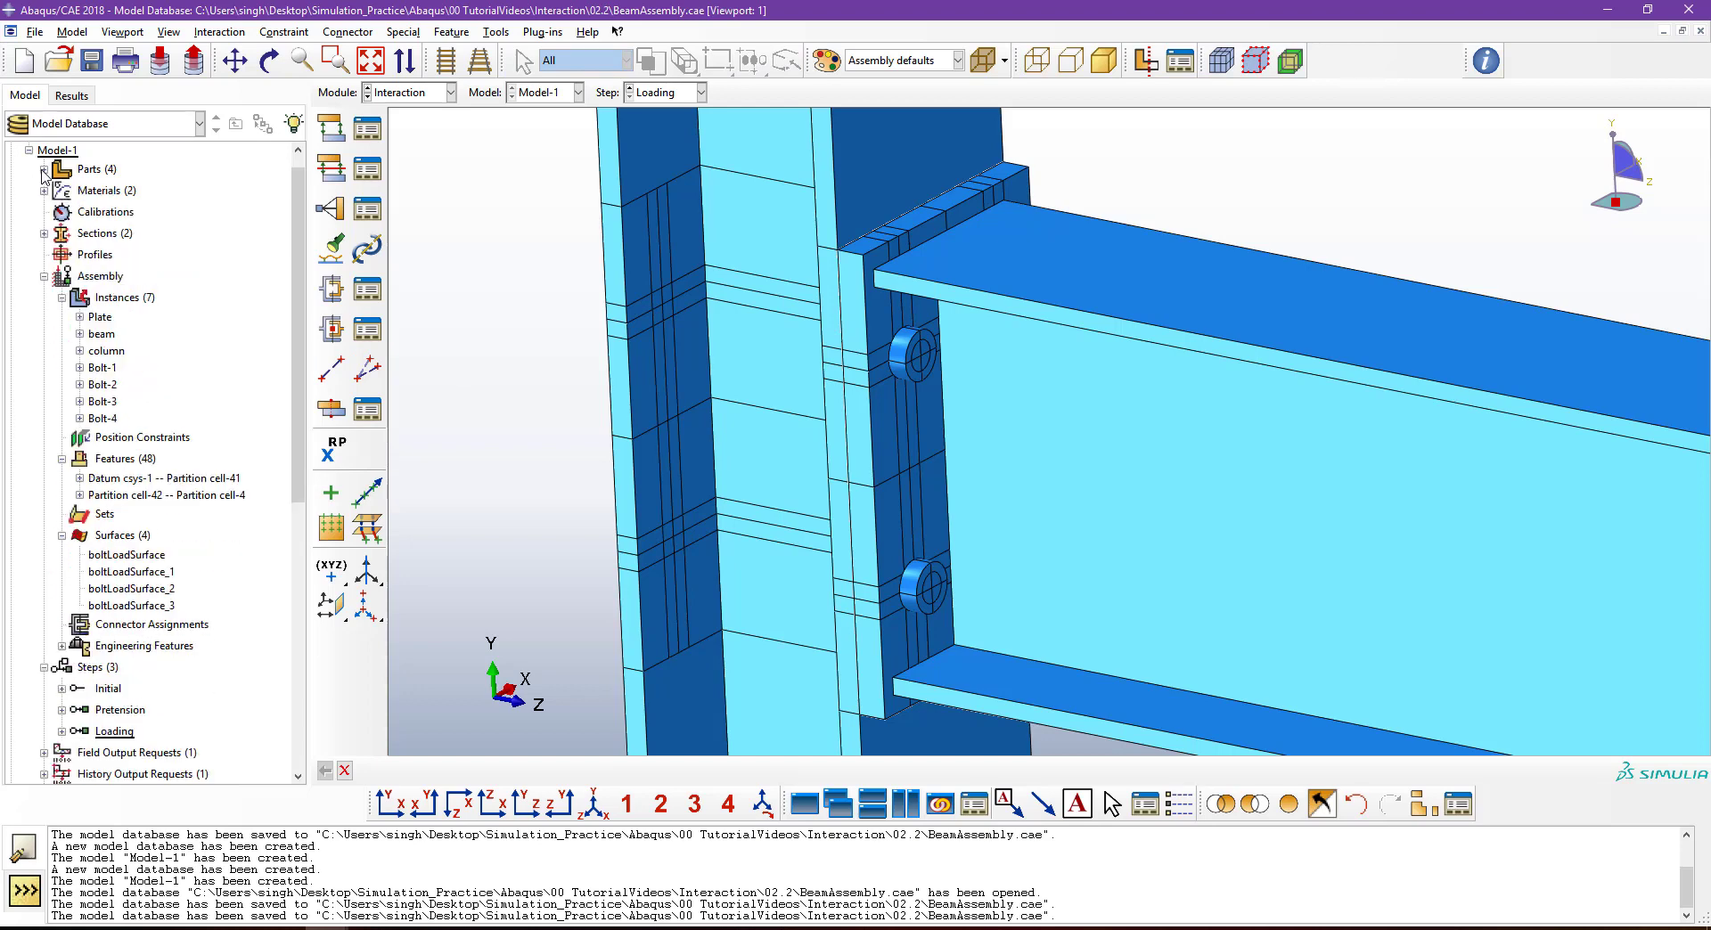
{"action": "scroll", "coordinate": [88, 533], "scroll_direction": "down", "scroll_amount": 1}
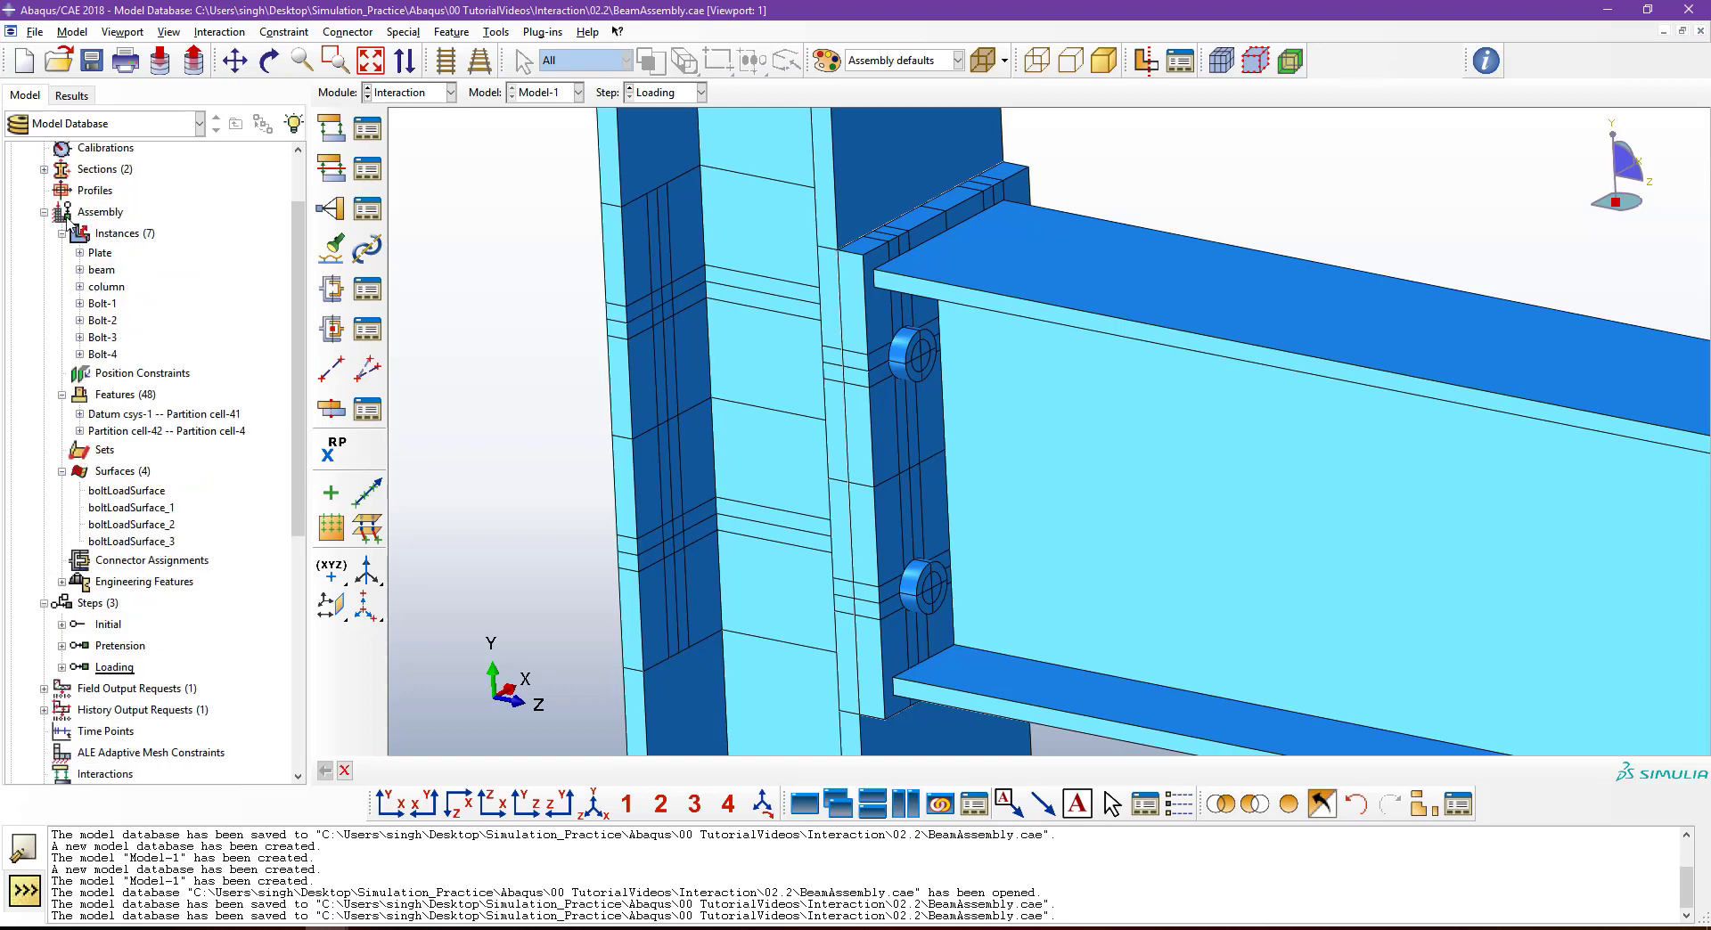
{"action": "scroll", "coordinate": [132, 490], "scroll_direction": "down", "scroll_amount": 1}
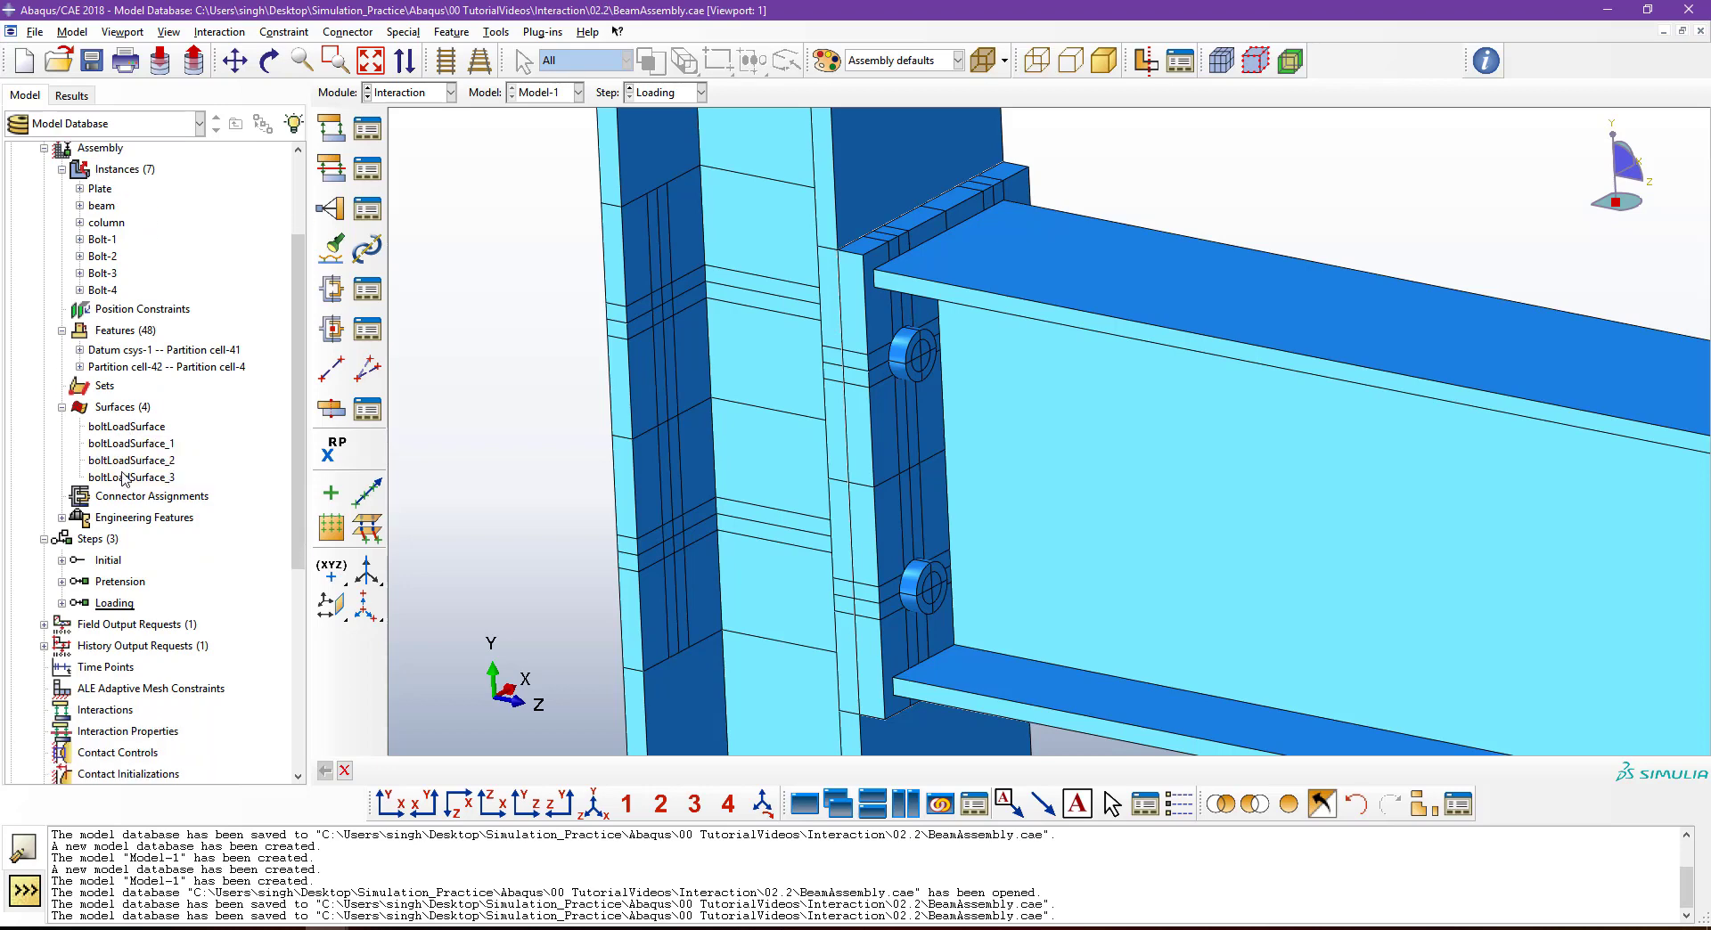
{"action": "left_click", "coordinate": [135, 428]}
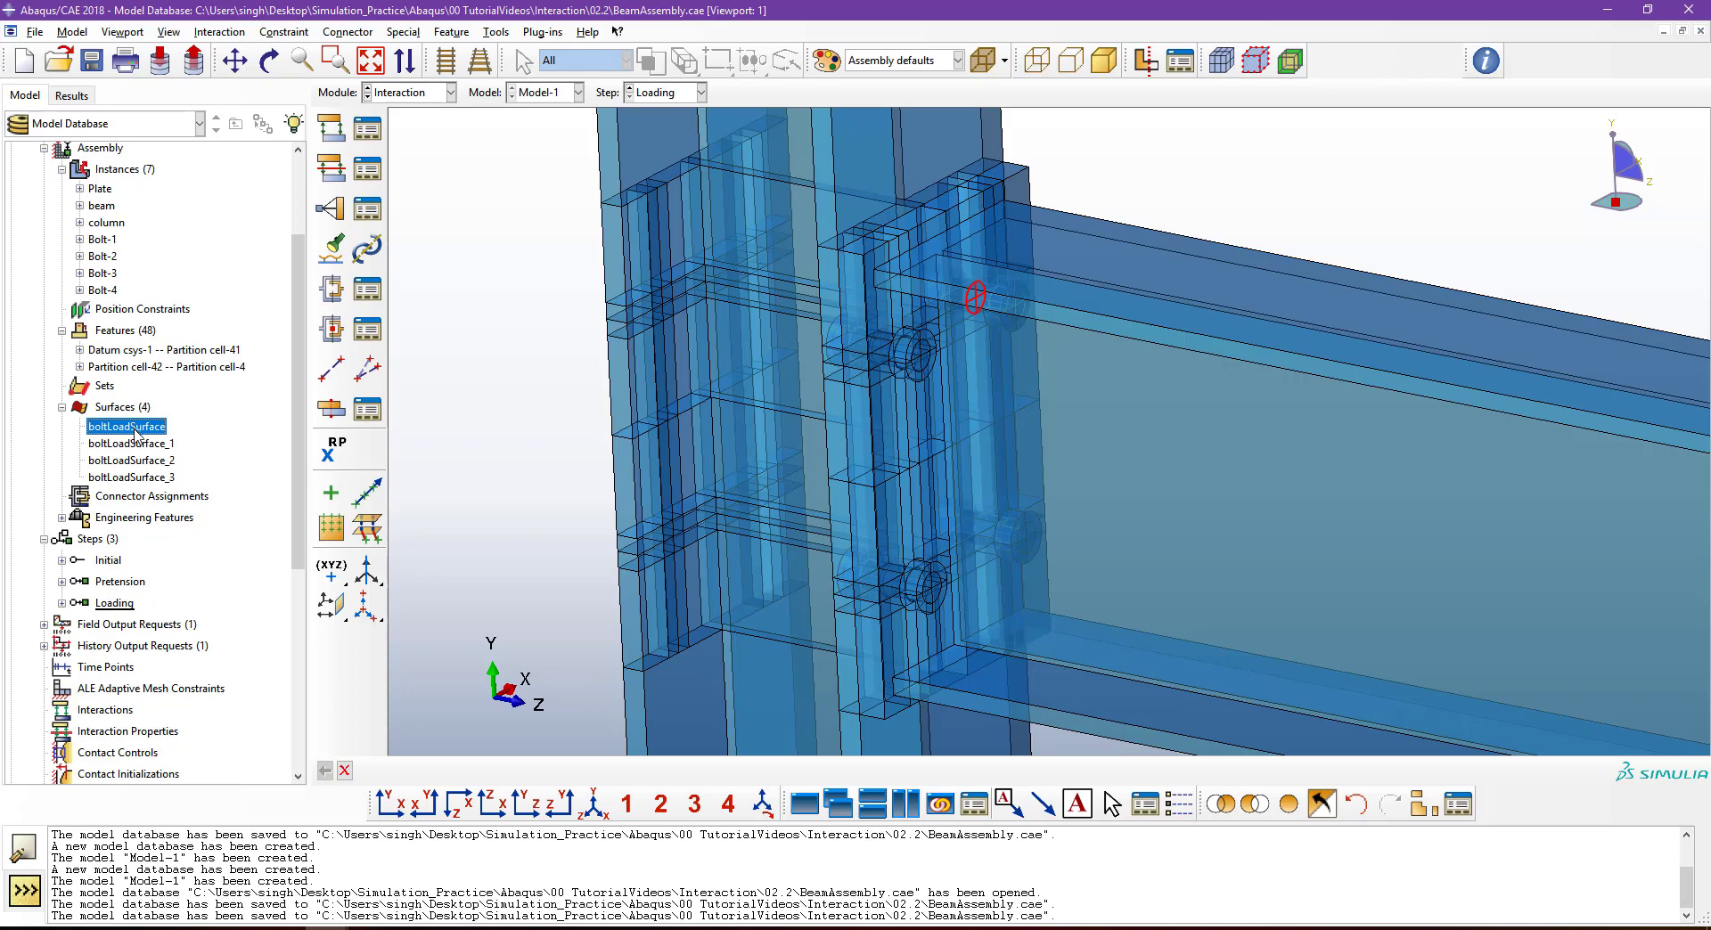
{"action": "left_click", "coordinate": [141, 443]}
{"action": "left_click", "coordinate": [147, 461]}
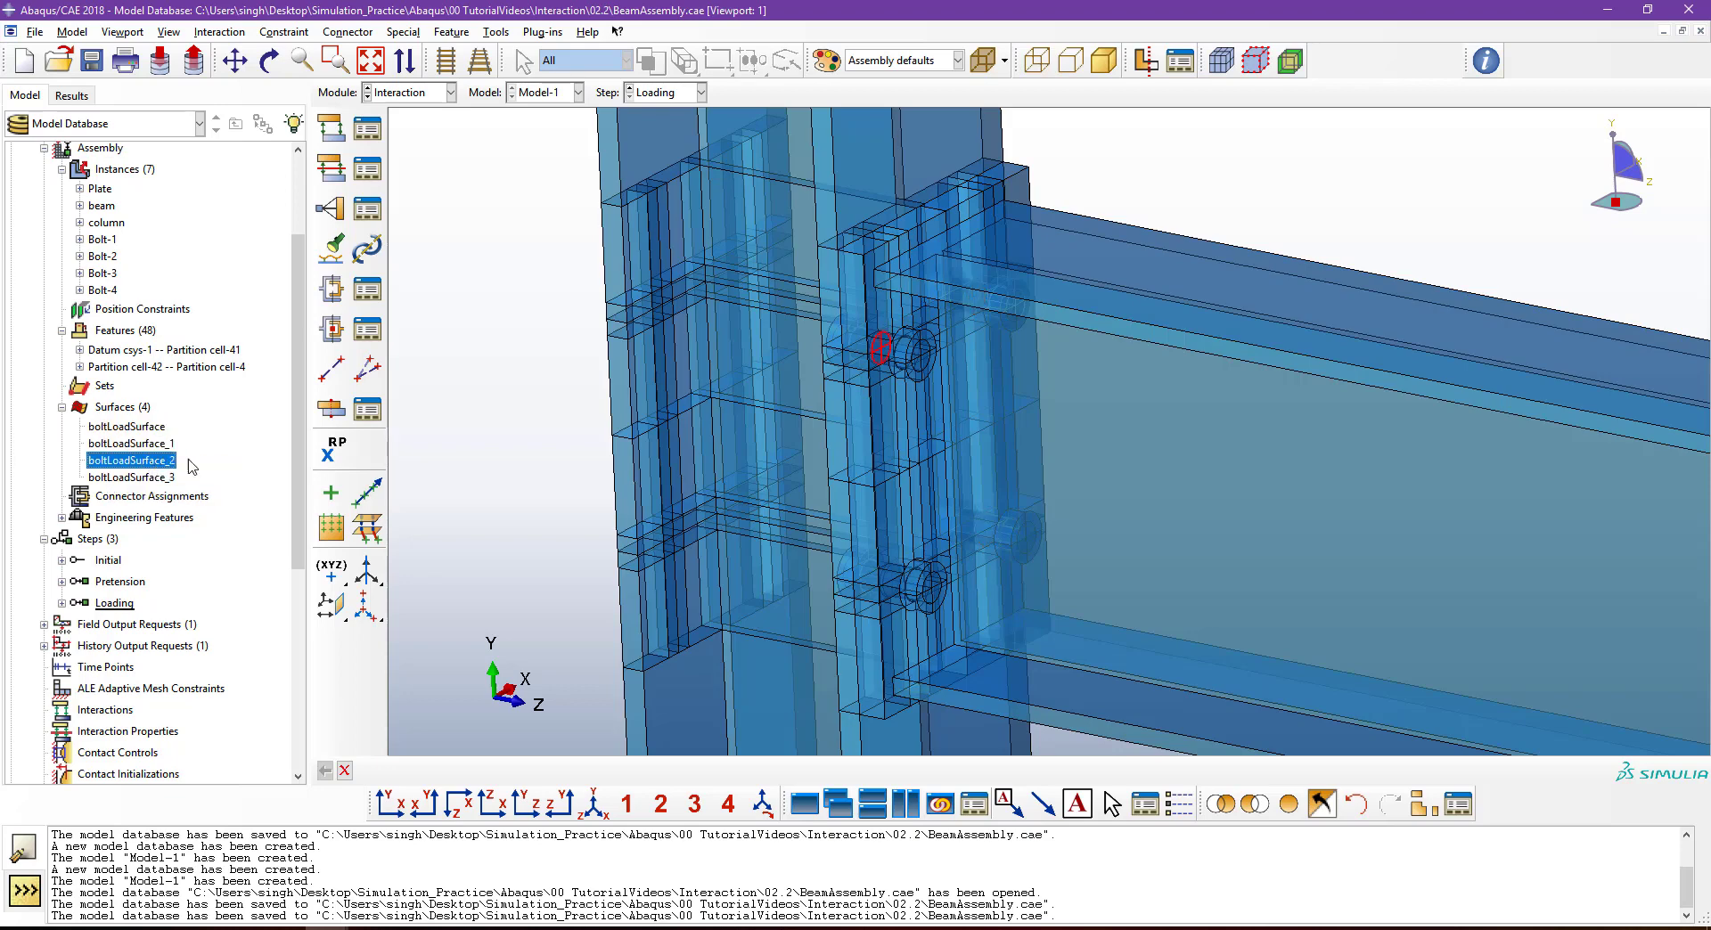
{"action": "left_click", "coordinate": [125, 427]}
{"action": "left_click", "coordinate": [120, 408]}
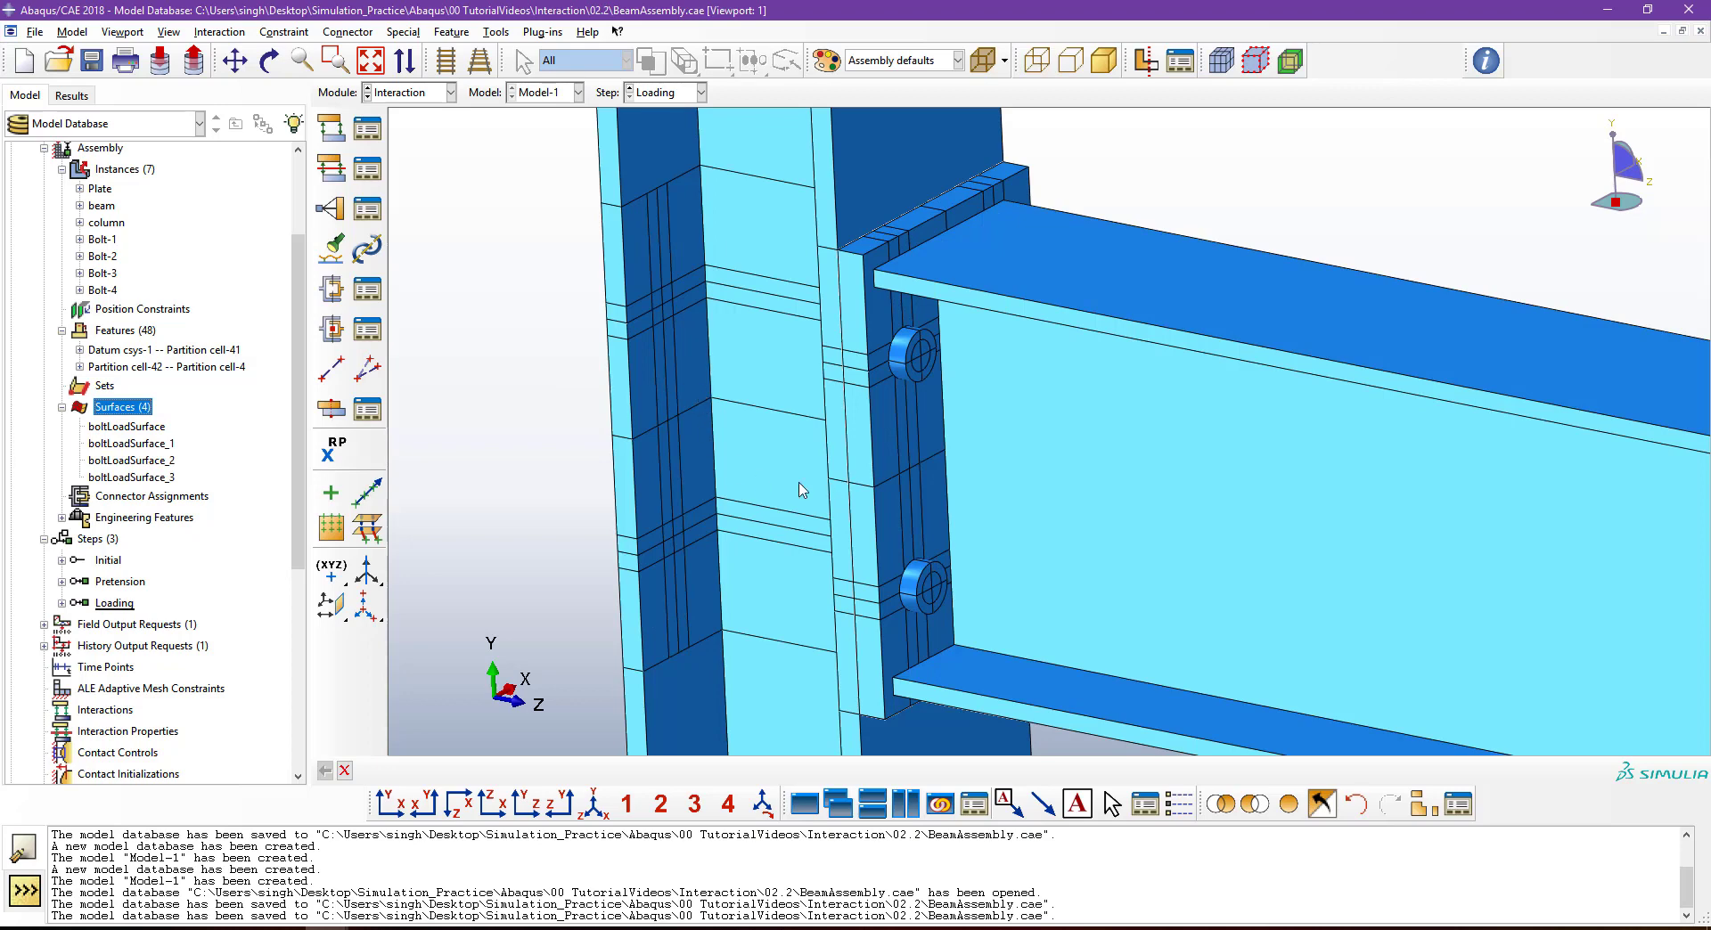
Start a new assembly surface named Beam and display only the beam instance.
{"action": "double_click", "coordinate": [130, 412]}
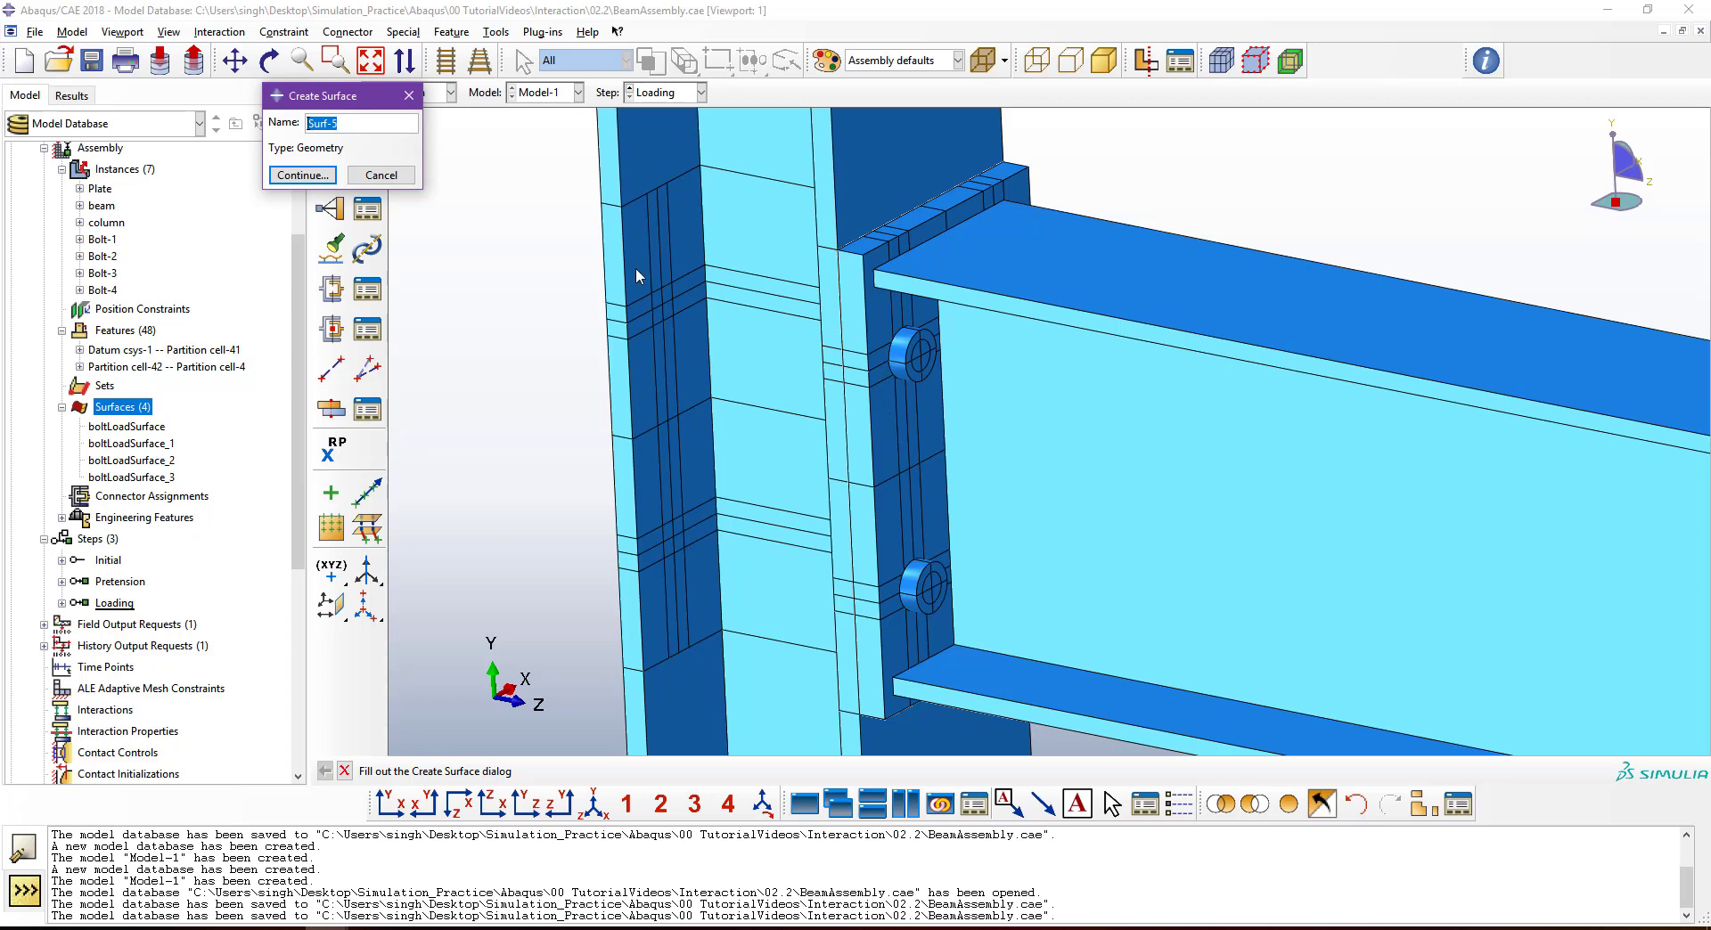
{"action": "type", "text": "Beam"}
{"action": "left_click", "coordinate": [301, 175]}
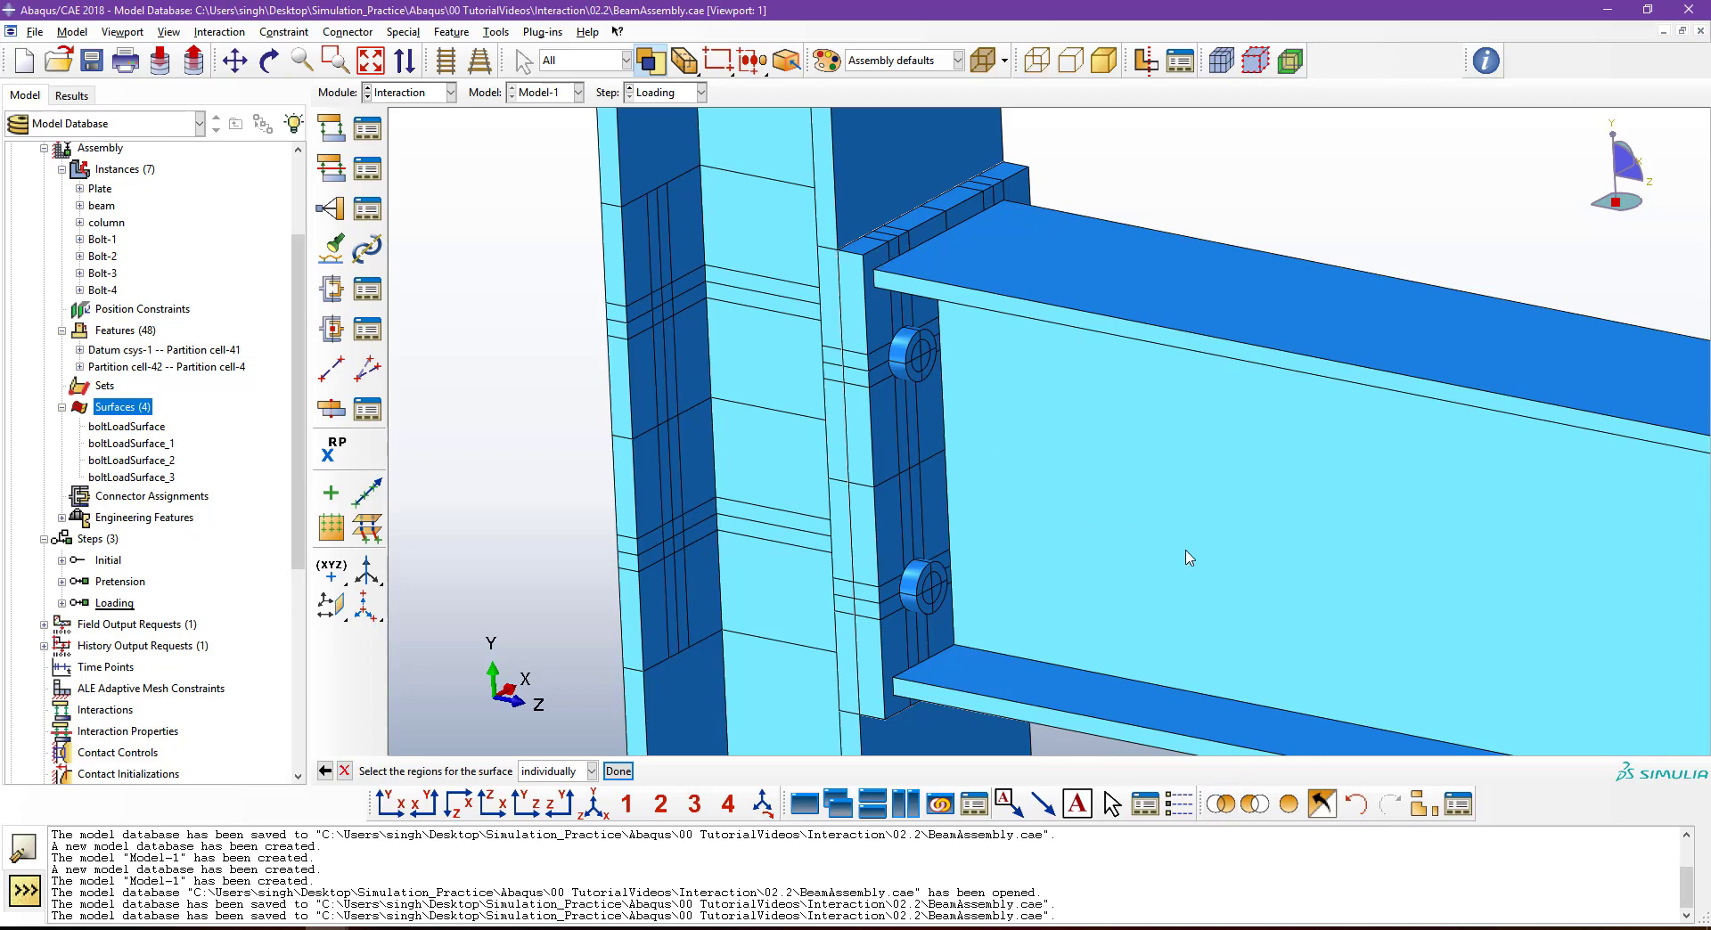
{"action": "left_click", "coordinate": [1418, 806]}
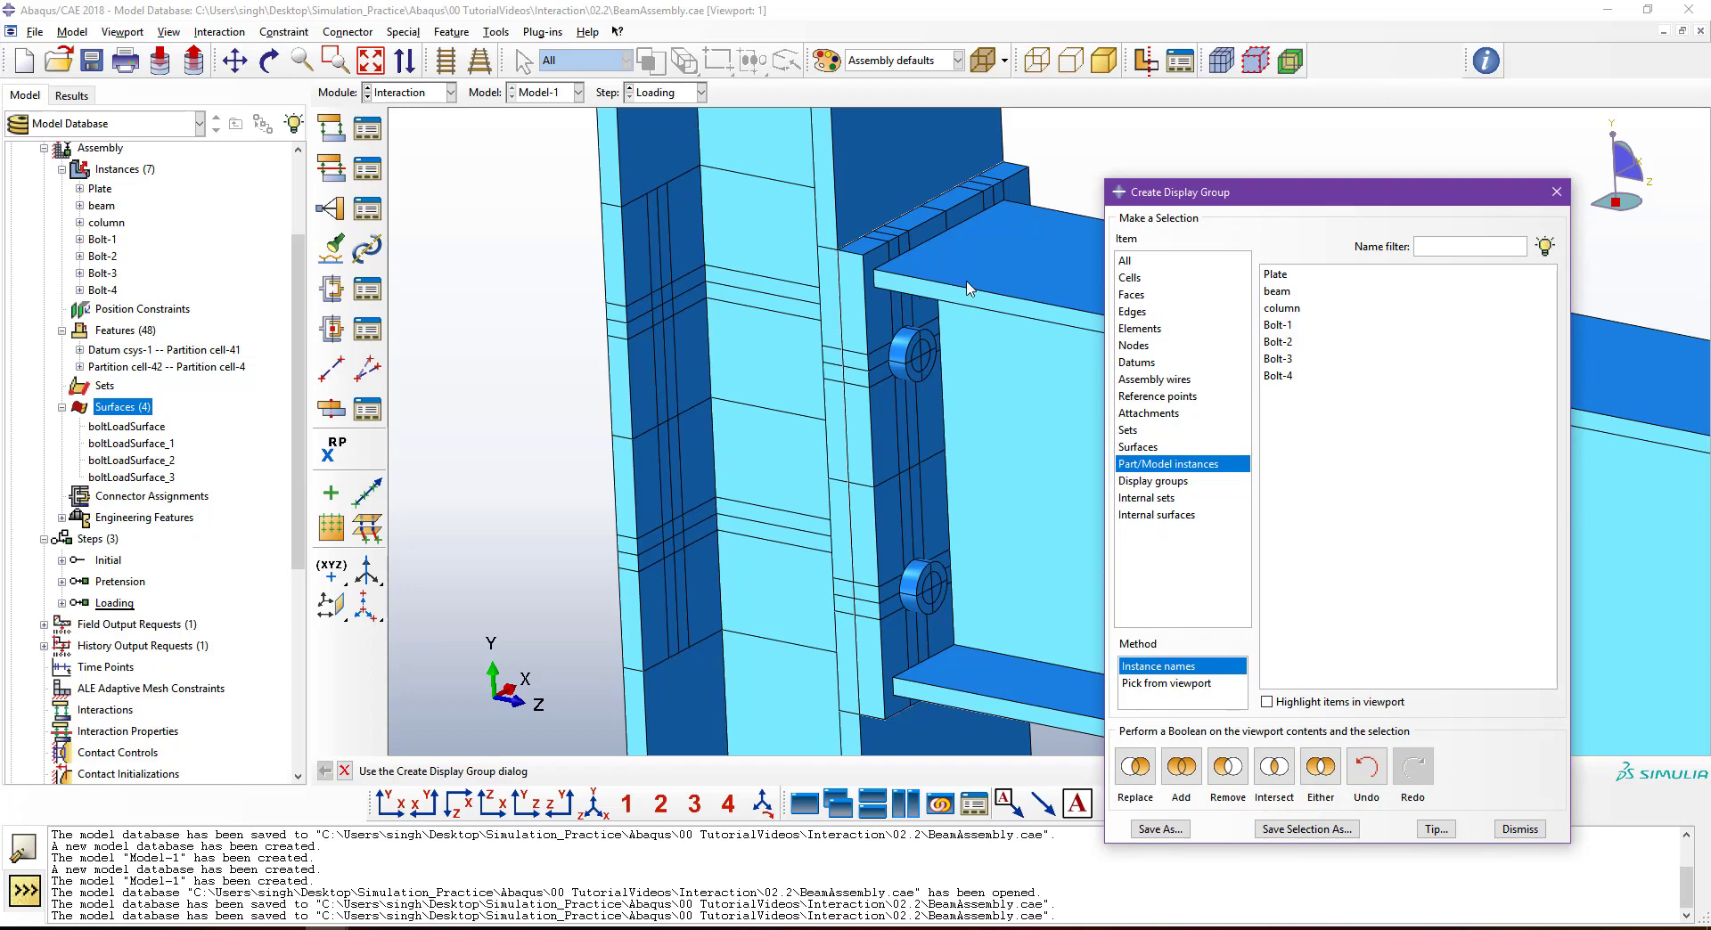
{"action": "left_click", "coordinate": [1293, 293]}
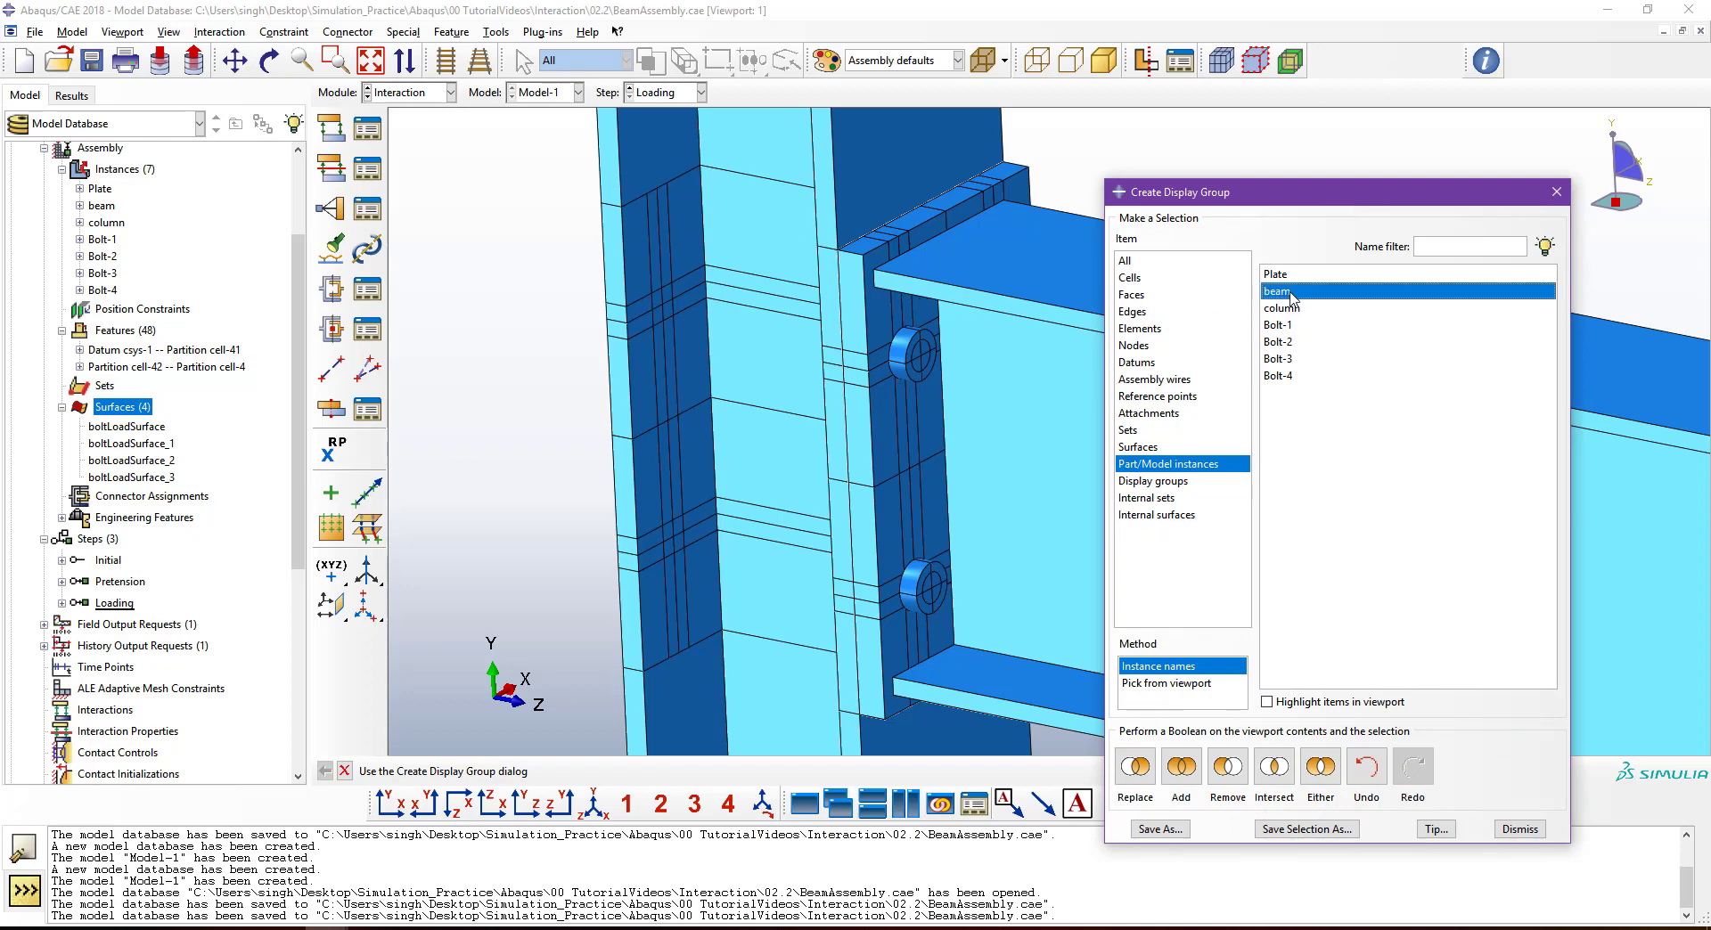
{"action": "left_click", "coordinate": [1272, 775]}
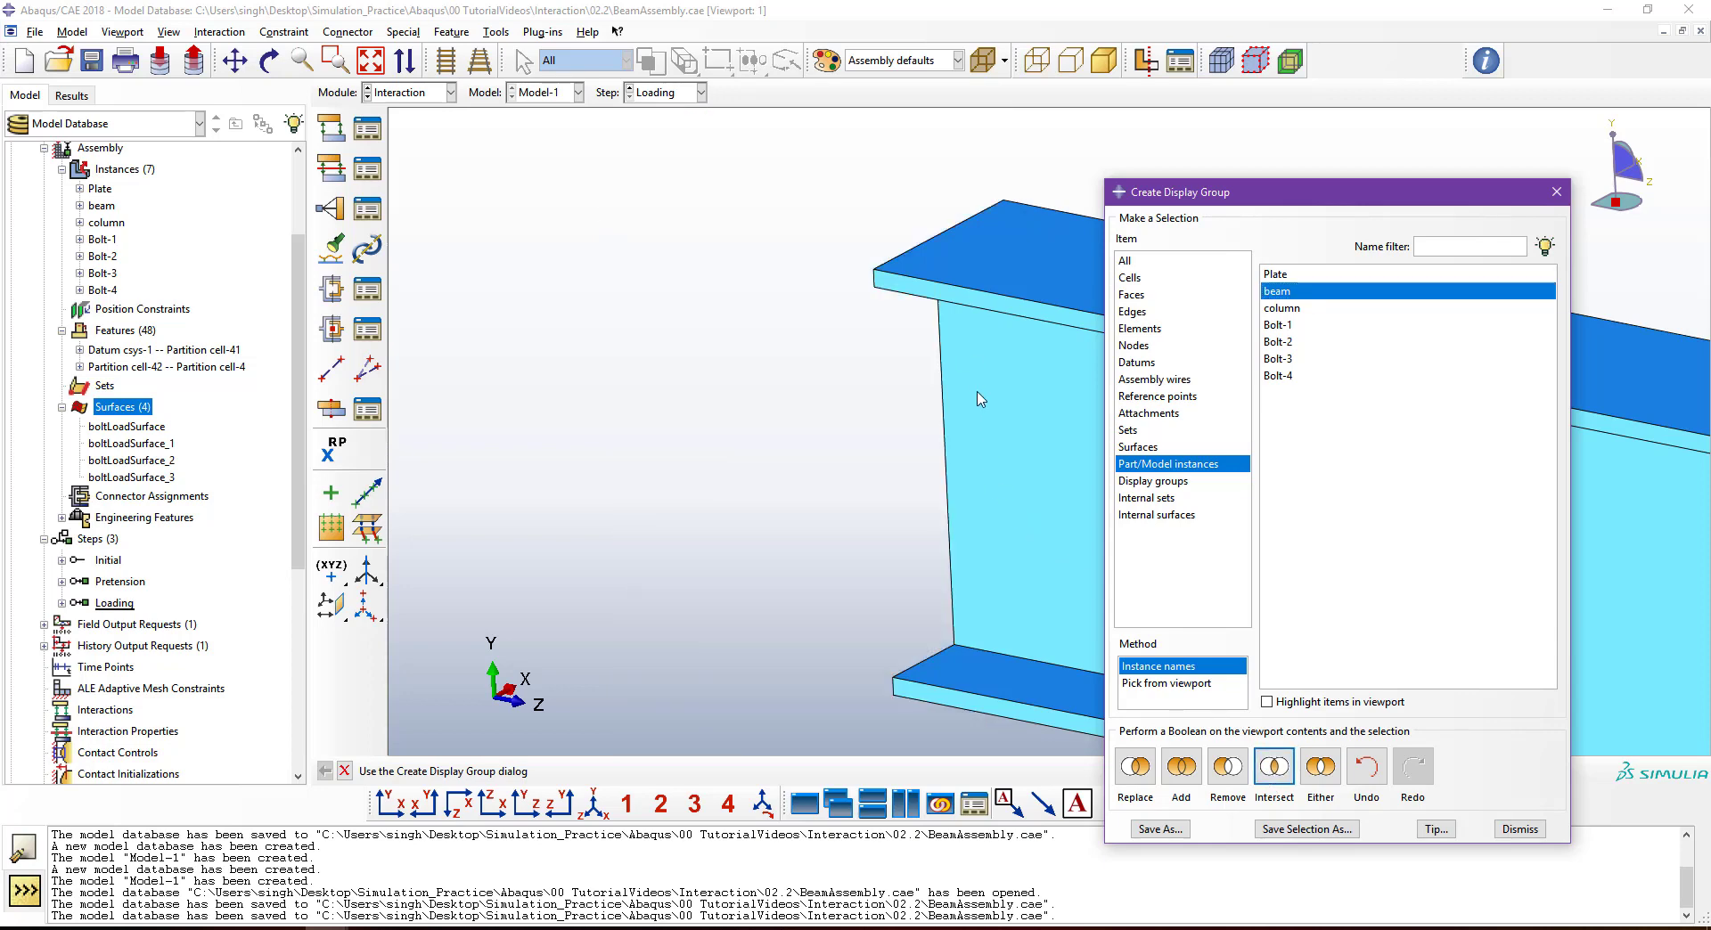
Assign the beam's I-shaped end face at the connection to surface Beam and finish the surface.
{"action": "left_click_drag", "start_coordinate": [984, 426], "coordinate": [1007, 465], "text": "ctrl+alt"}
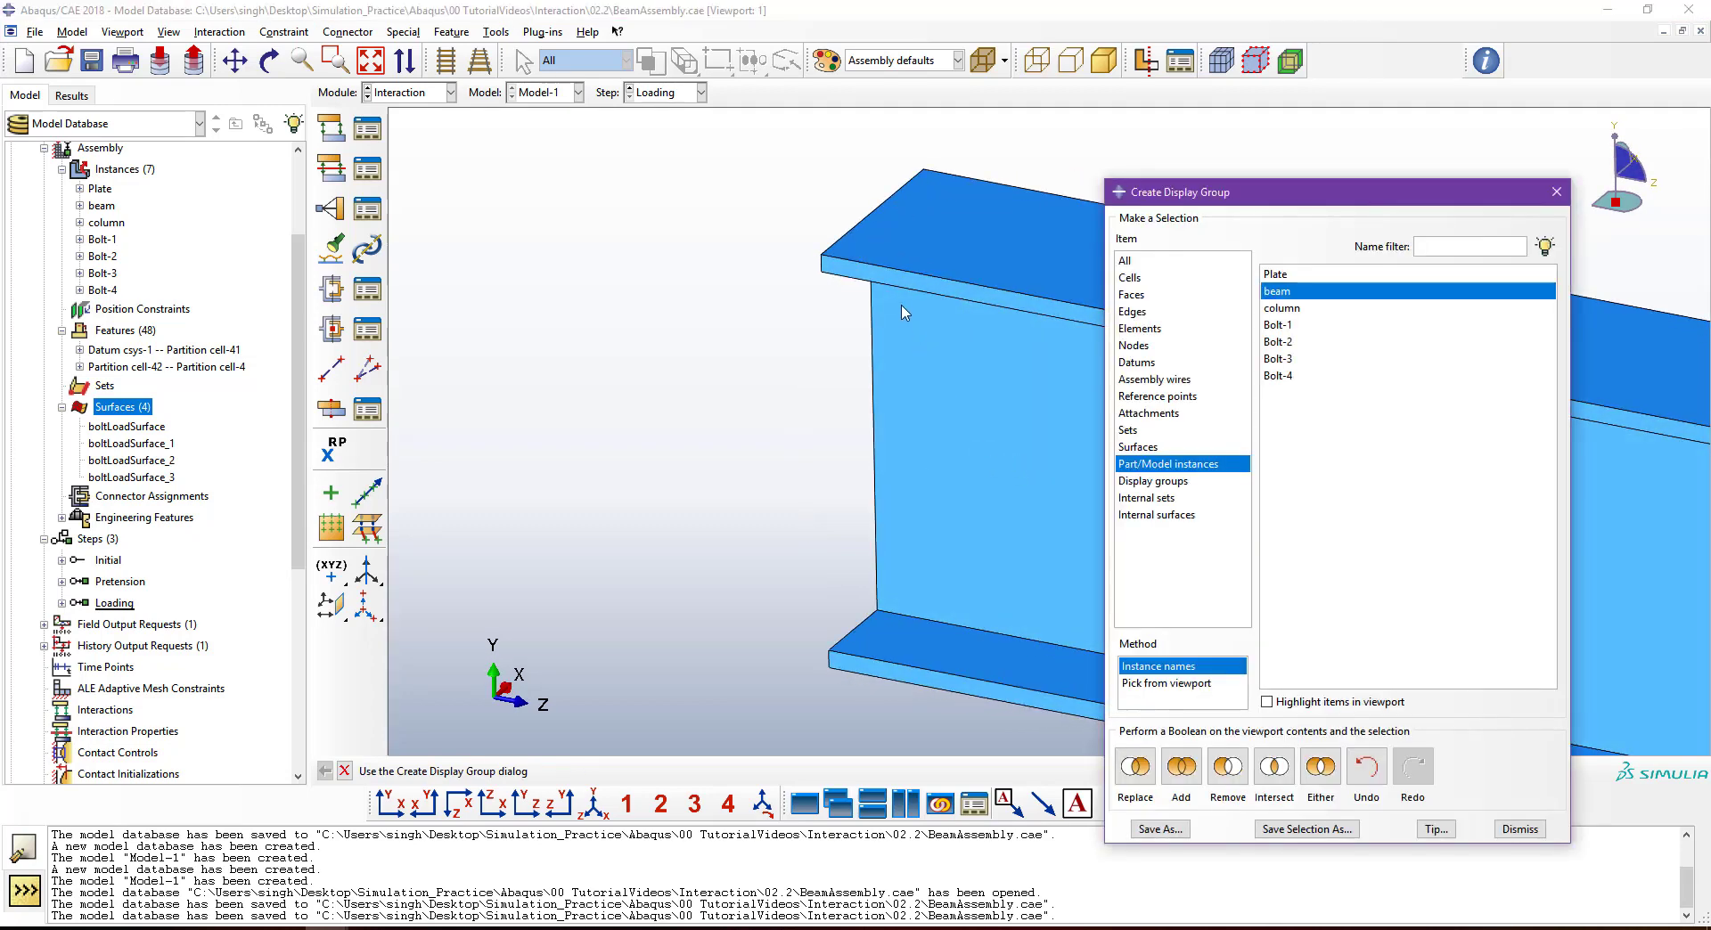
{"action": "right_click", "coordinate": [897, 297]}
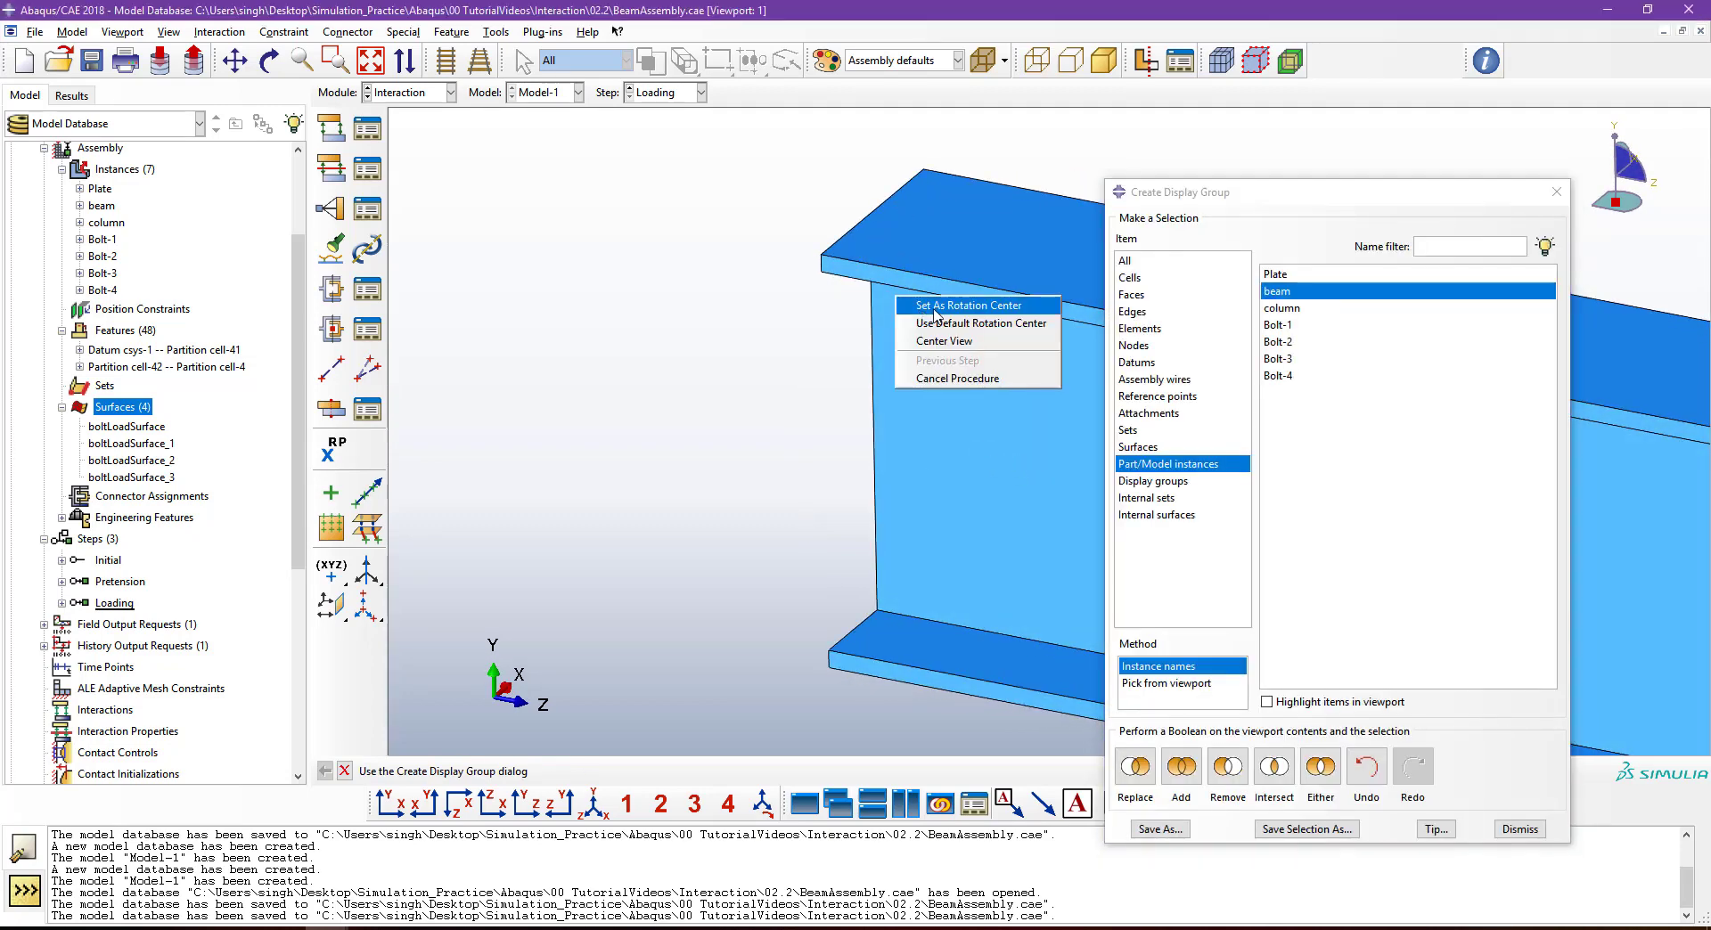
{"action": "left_click", "coordinate": [936, 313]}
{"action": "left_click_drag", "start_coordinate": [962, 536], "coordinate": [1229, 499], "text": "ctrl+alt"}
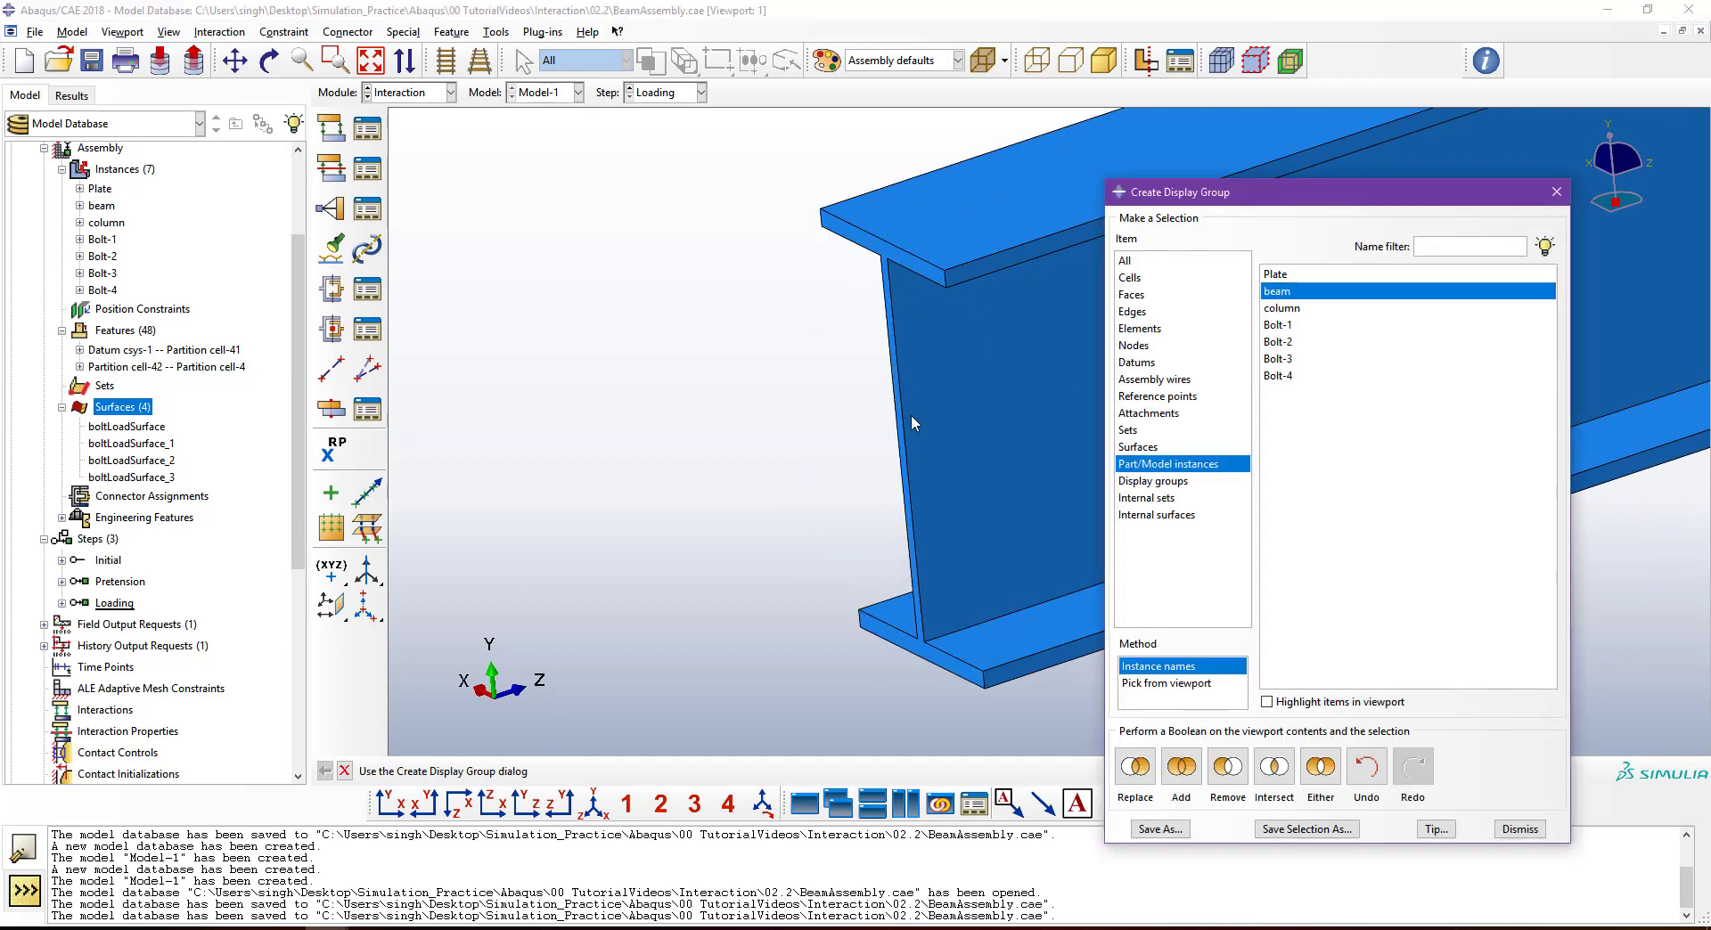
{"action": "left_click", "coordinate": [1520, 828]}
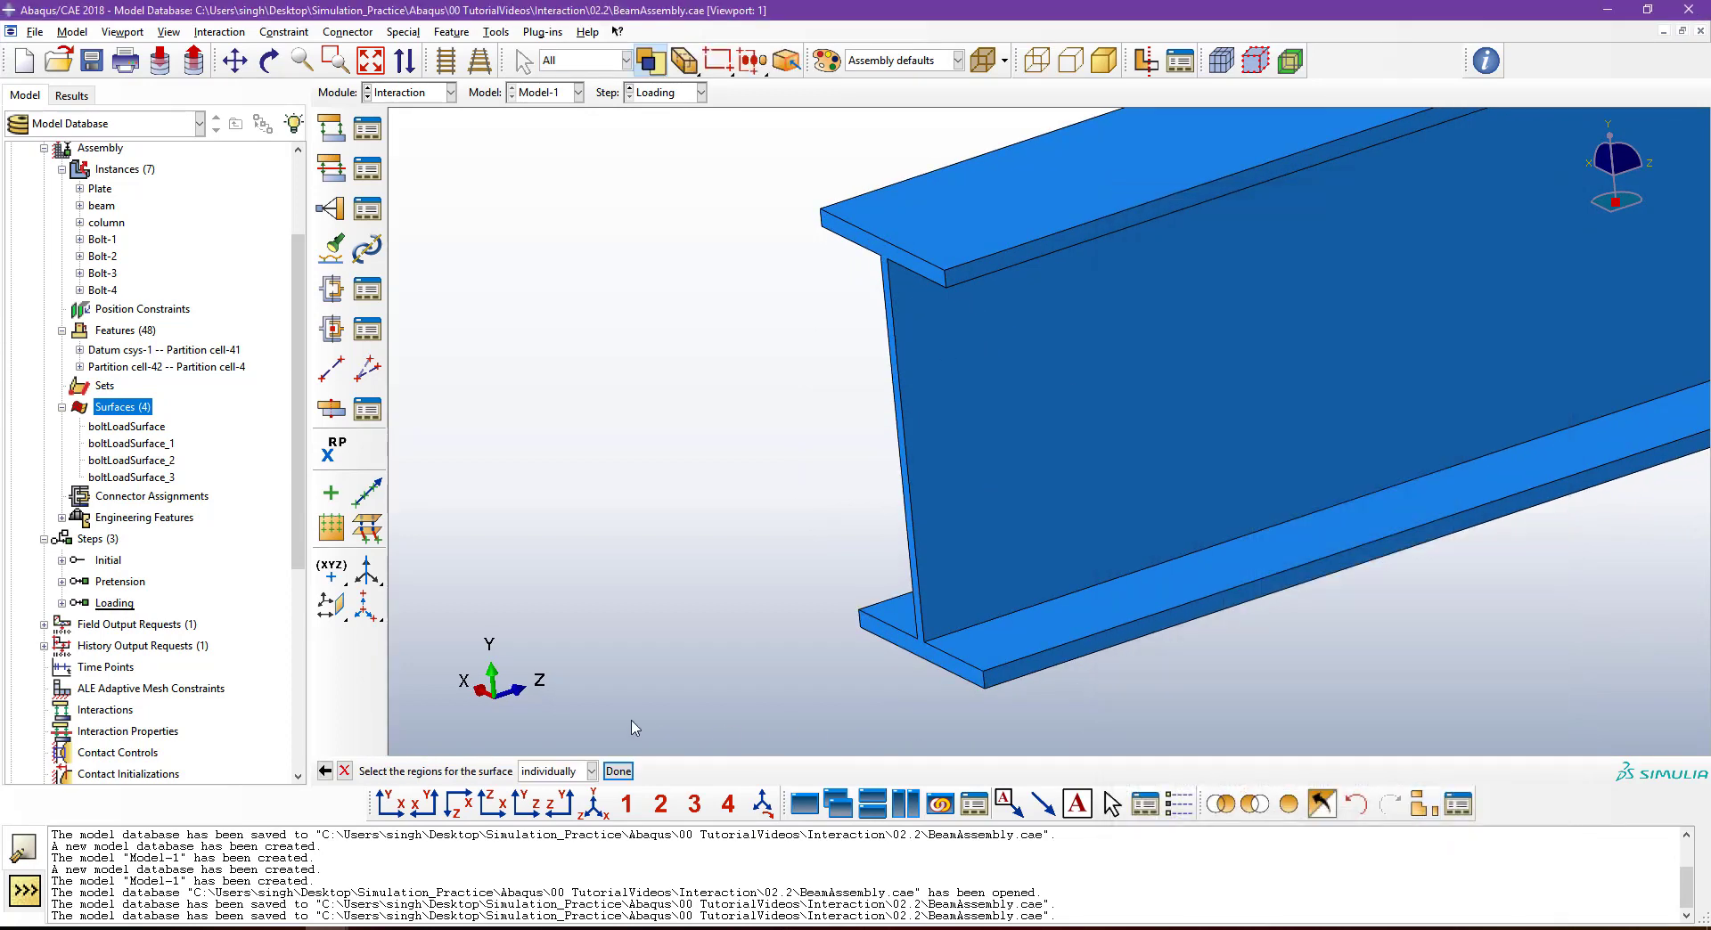
{"action": "left_click", "coordinate": [948, 671]}
{"action": "left_click", "coordinate": [618, 771]}
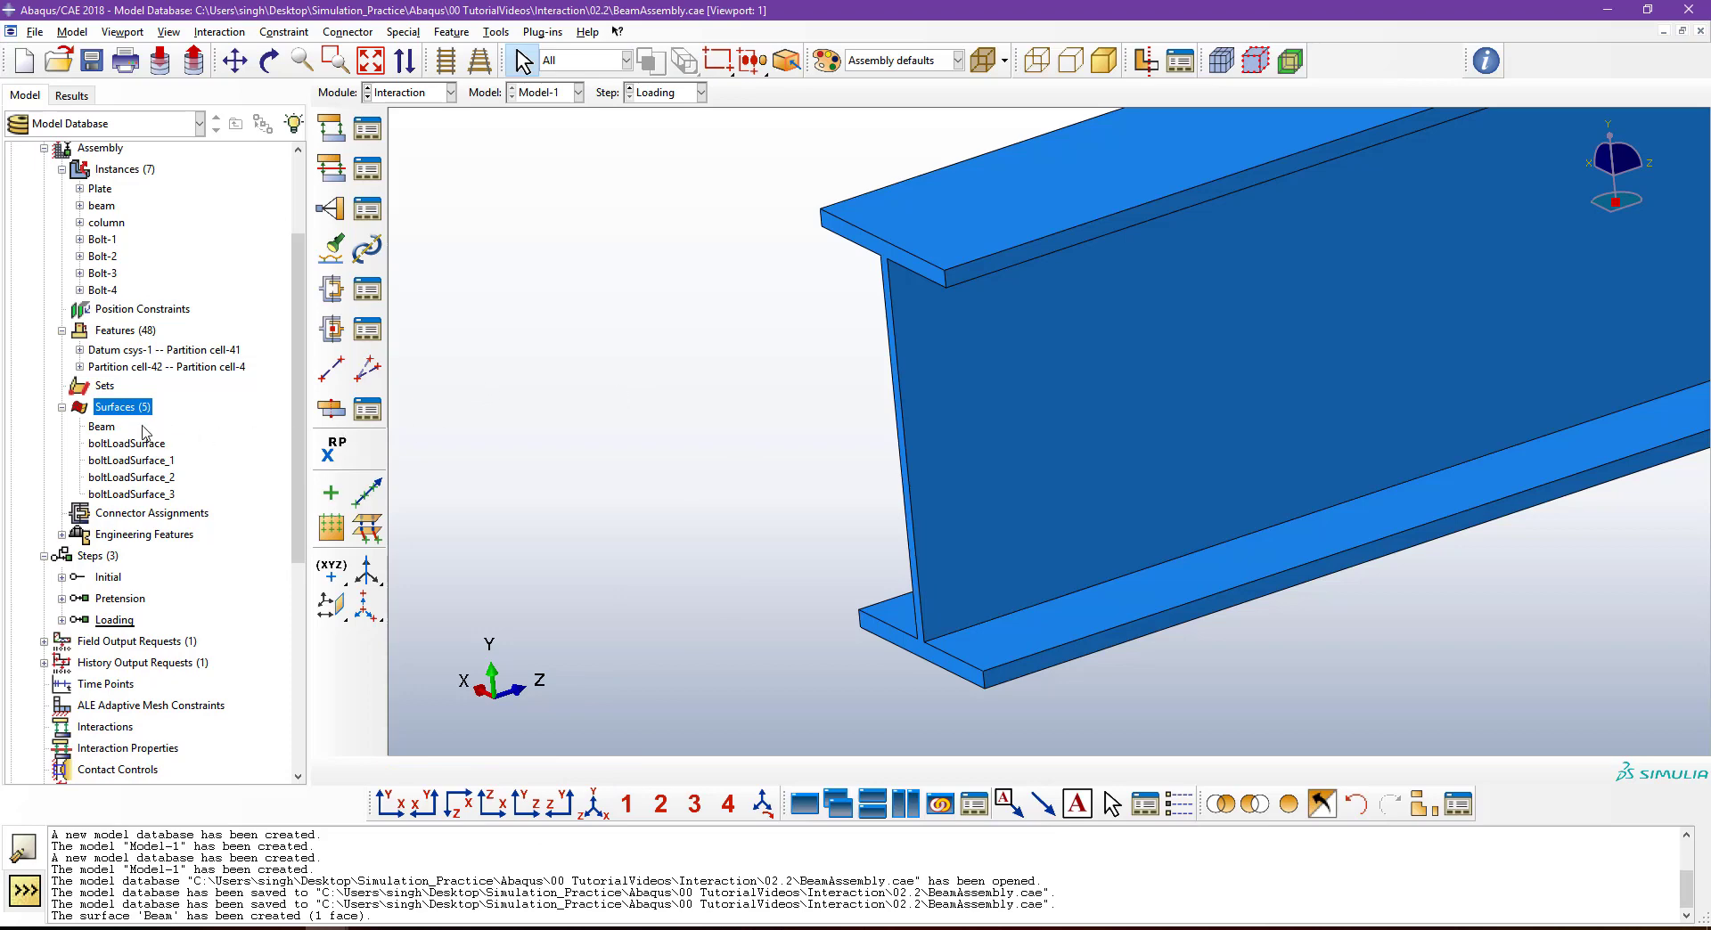
Highlight surface Beam to check its face and display all instances of the assembly again.
{"action": "left_click", "coordinate": [102, 429]}
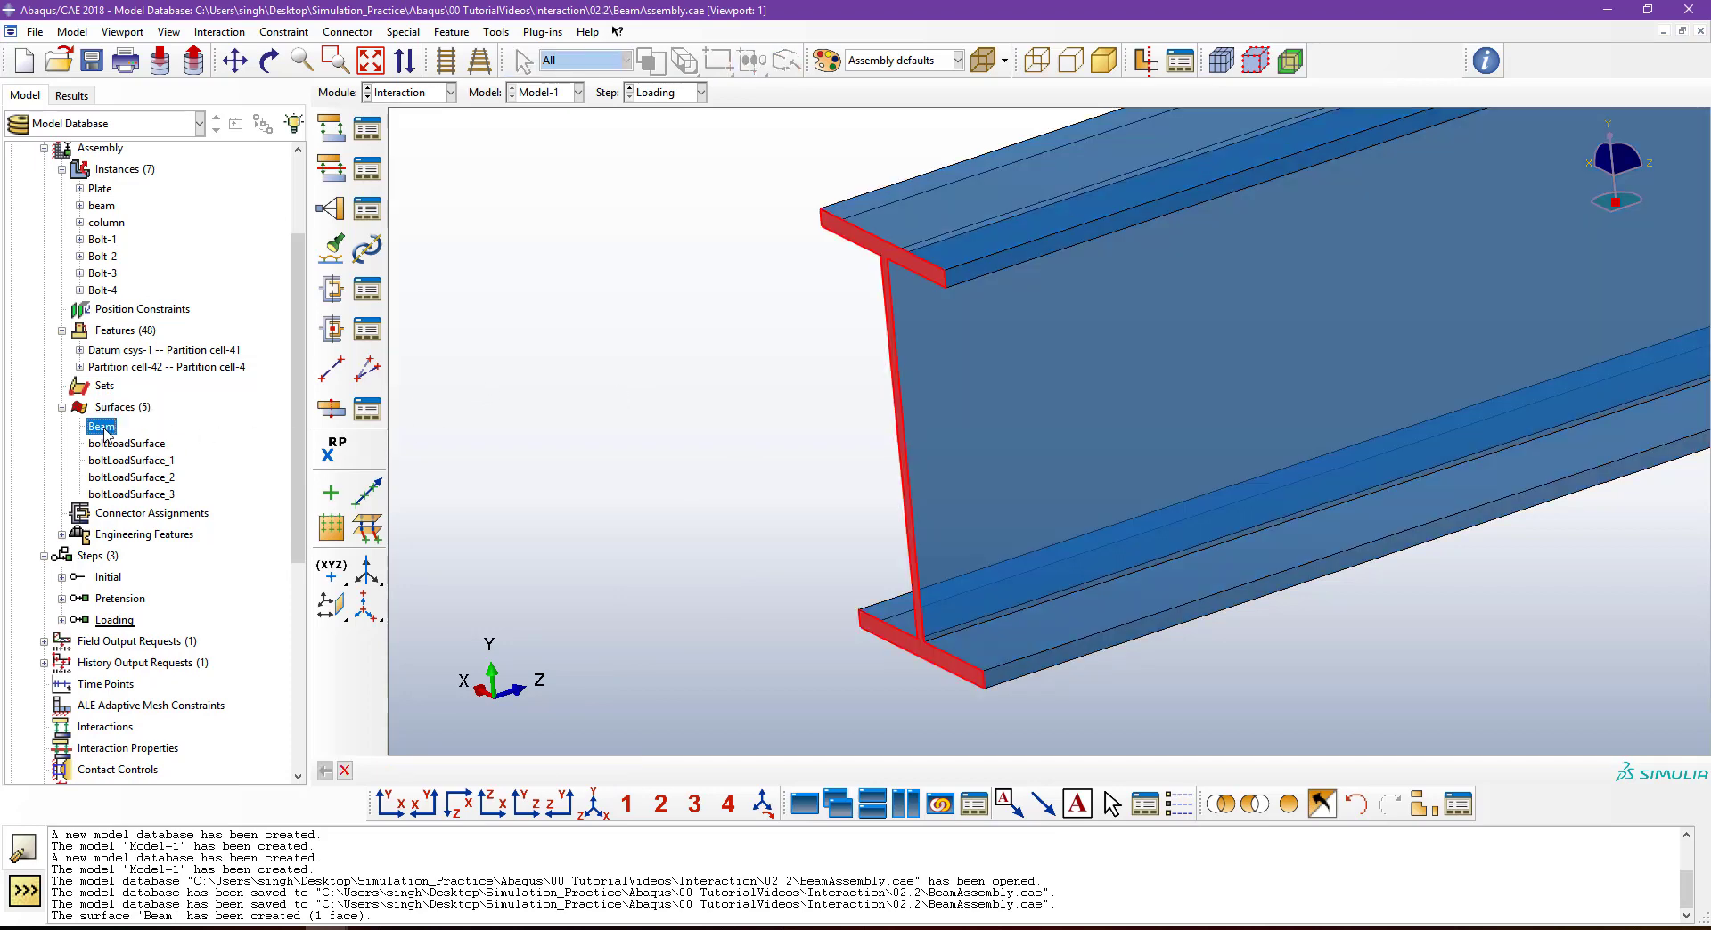
{"action": "left_click", "coordinate": [1287, 805]}
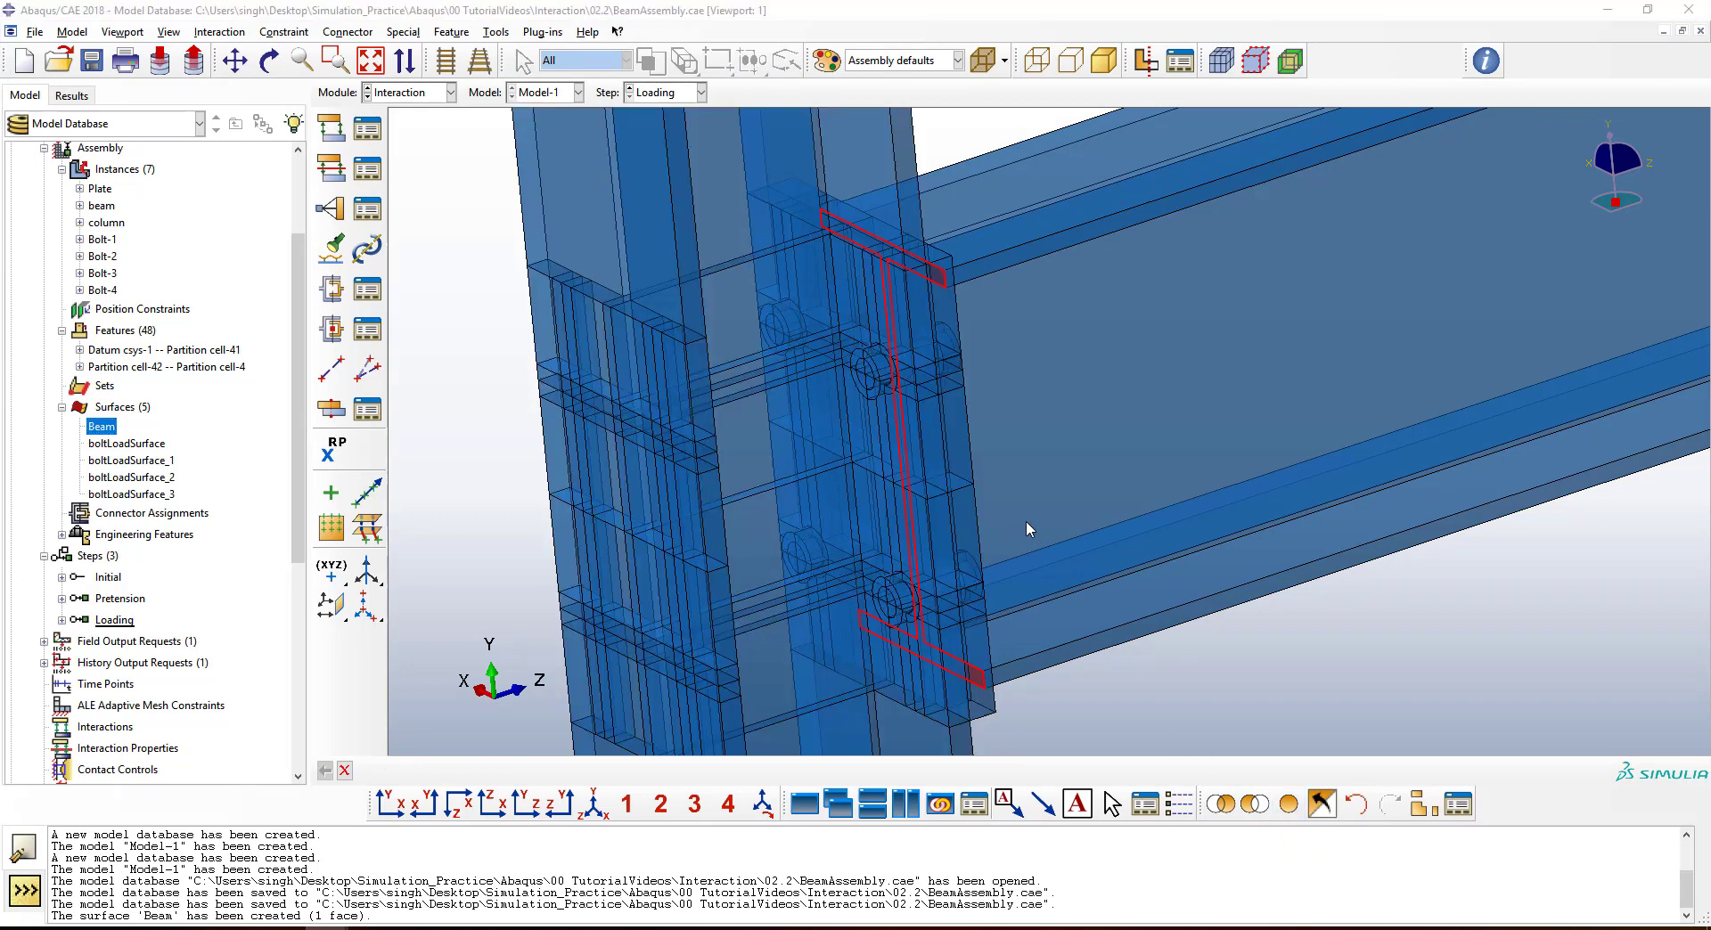
{"action": "right_click_drag", "start_coordinate": [1025, 529], "coordinate": [1061, 508], "text": "ctrl+alt"}
{"action": "left_click_drag", "start_coordinate": [1061, 507], "coordinate": [900, 532], "text": "ctrl+alt"}
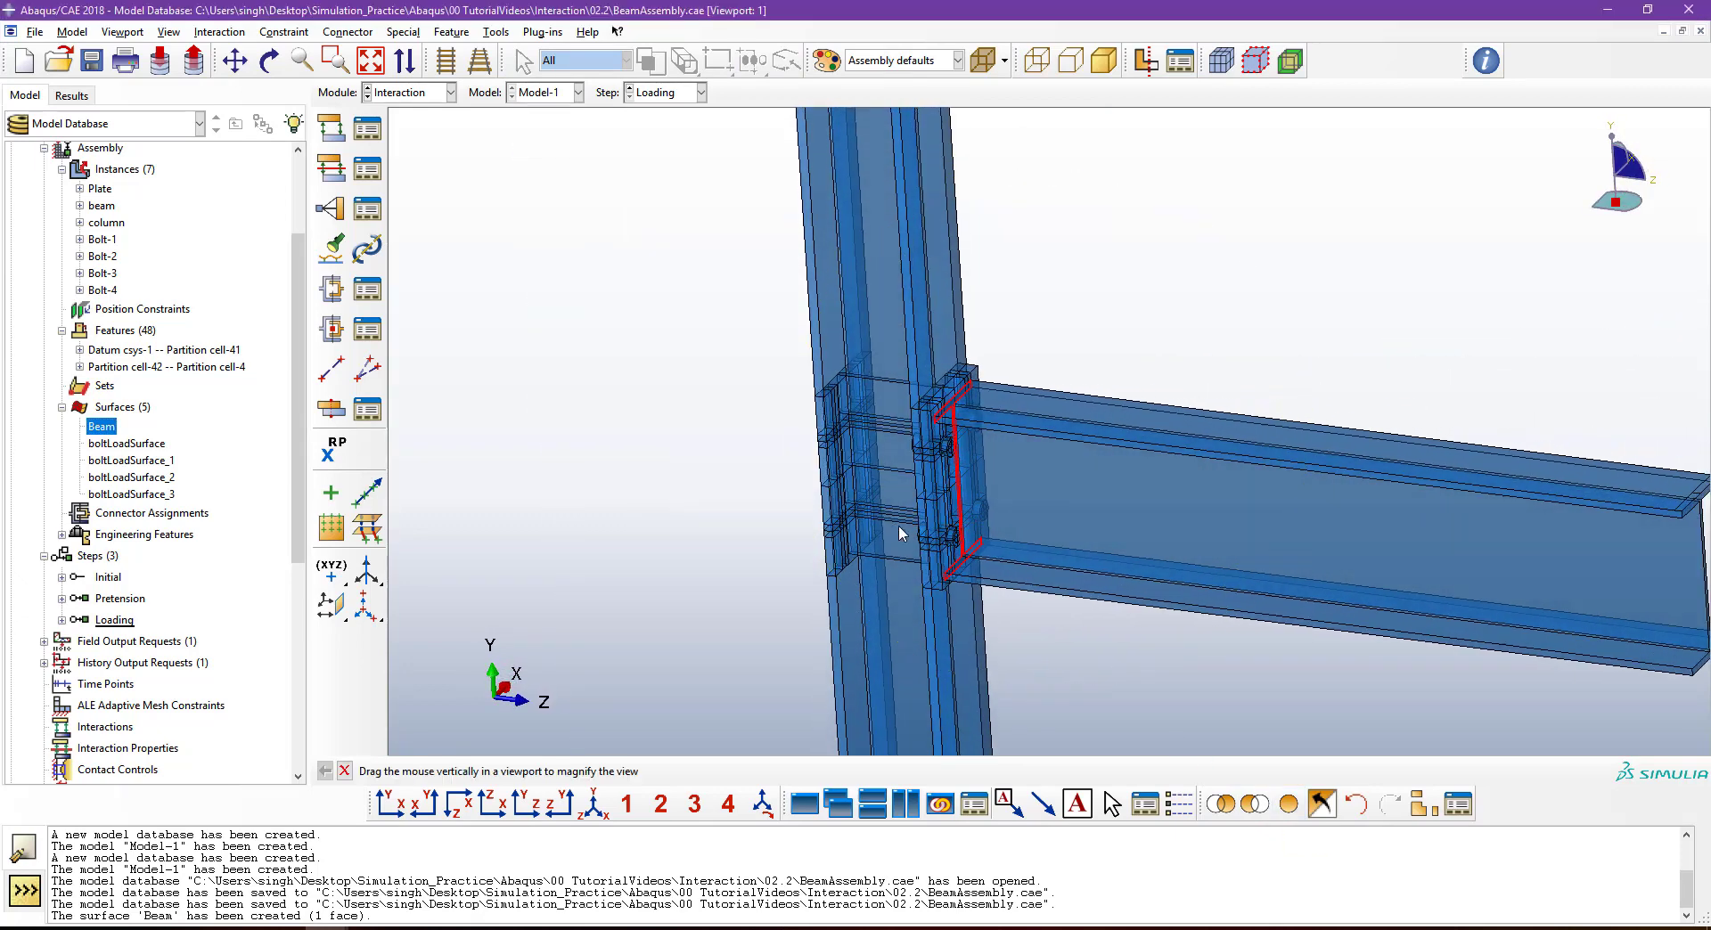
{"action": "left_click", "coordinate": [1130, 571]}
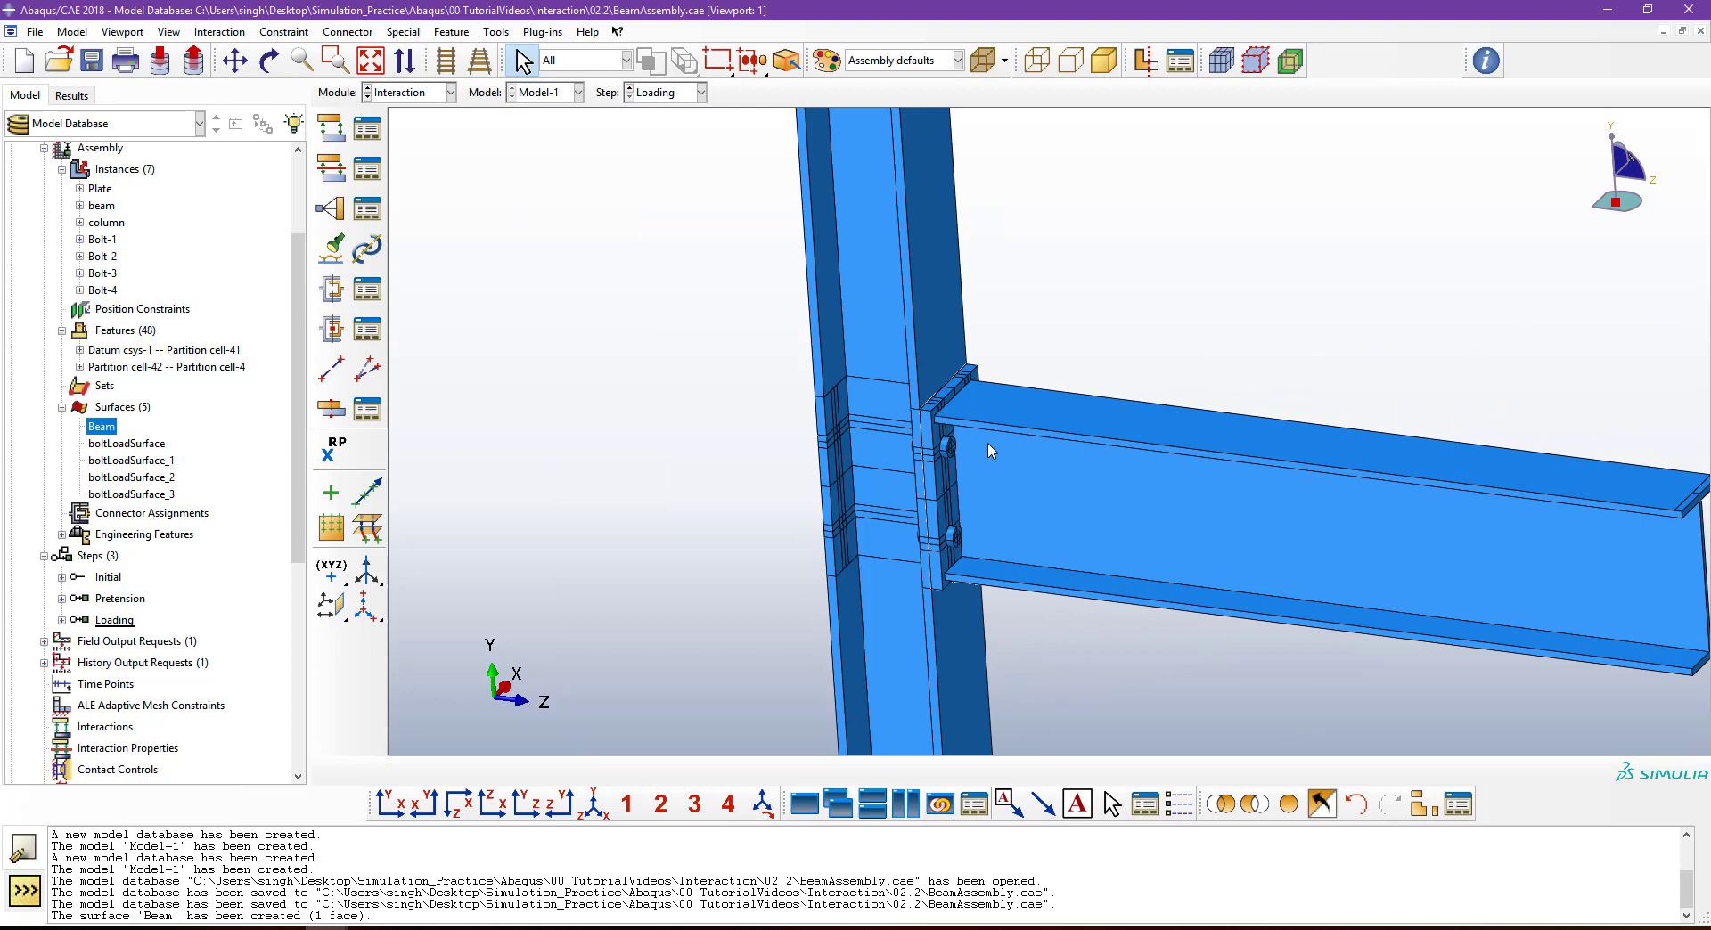
{"action": "scroll", "coordinate": [991, 450], "scroll_direction": "down", "scroll_amount": 3}
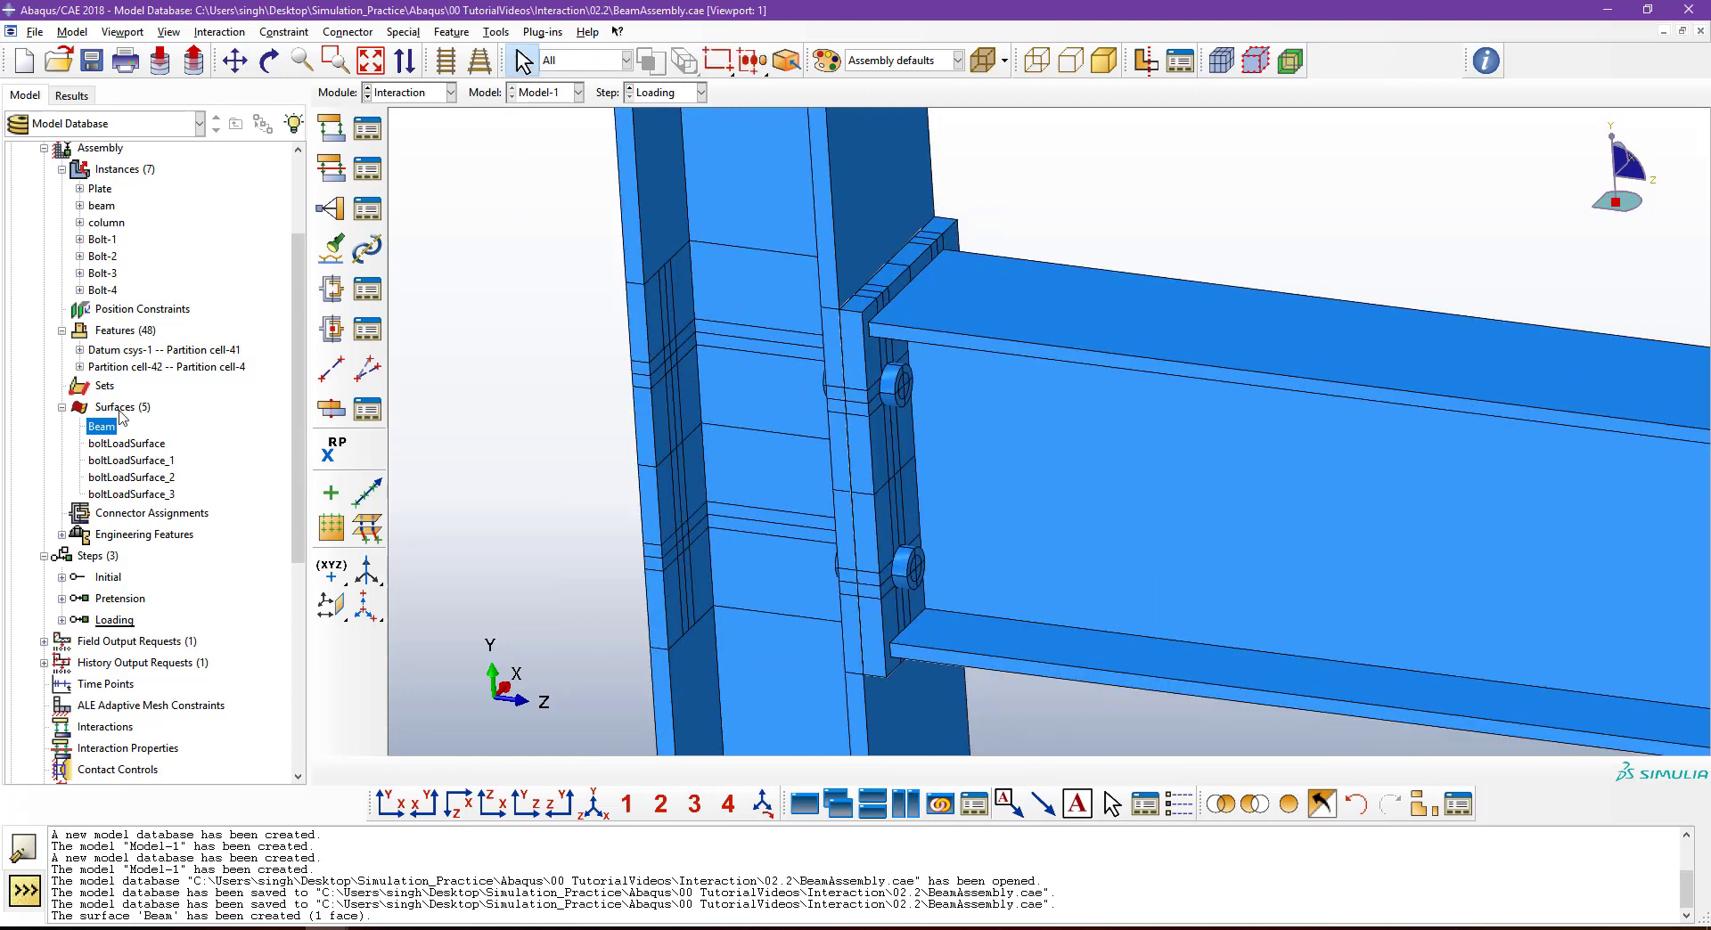
Create an assembly surface named Plate-TP from the end plate's beam-side face, selecting its faces by angle.
{"action": "double_click", "coordinate": [121, 407]}
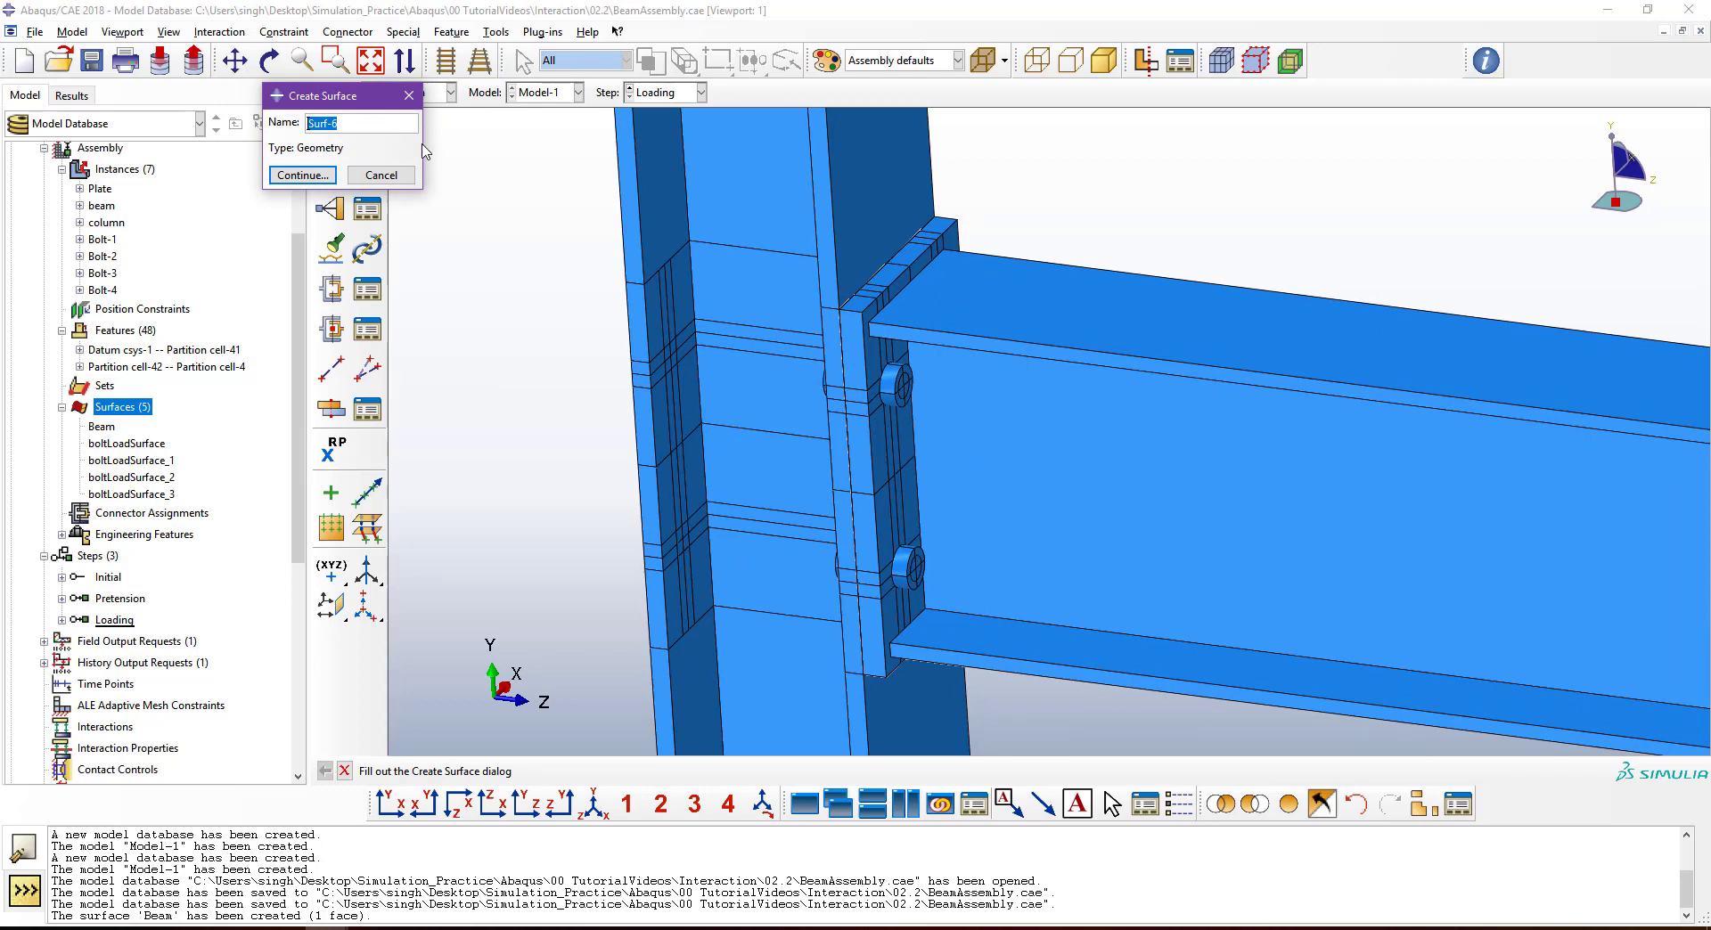
{"action": "type", "text": "p"}
{"action": "left_click", "coordinate": [302, 175]}
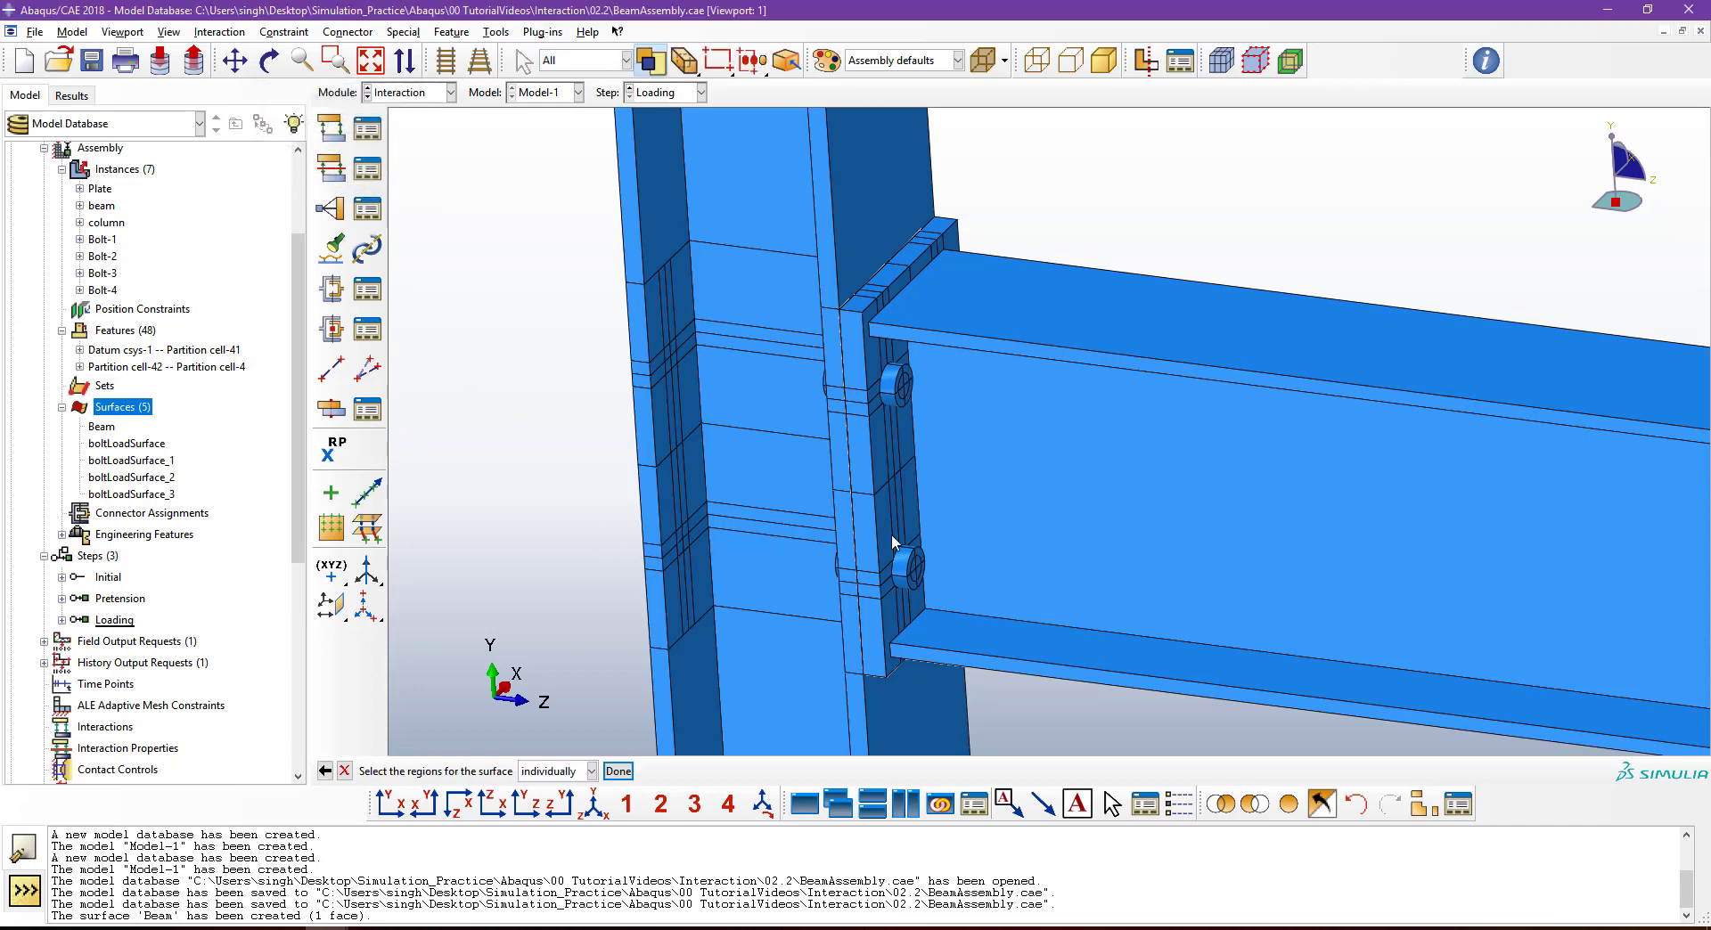
{"action": "left_click_drag", "start_coordinate": [947, 489], "coordinate": [891, 465], "text": "ctrl+alt"}
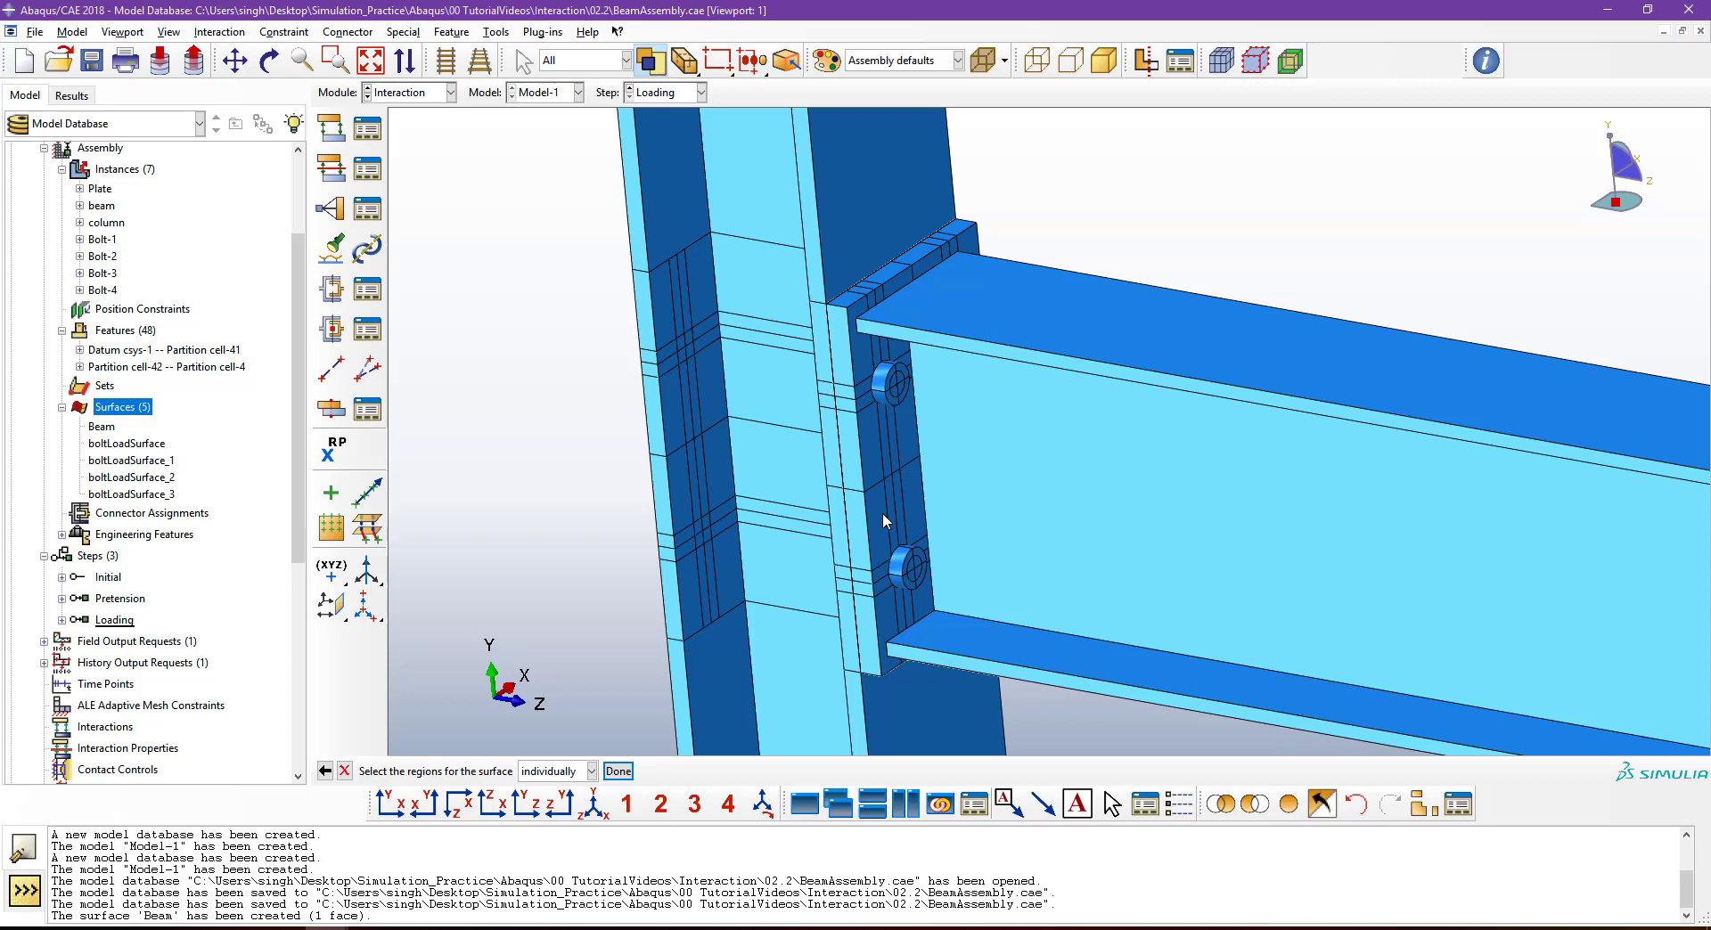
{"action": "left_click", "coordinate": [873, 483]}
{"action": "left_click", "coordinate": [562, 771]}
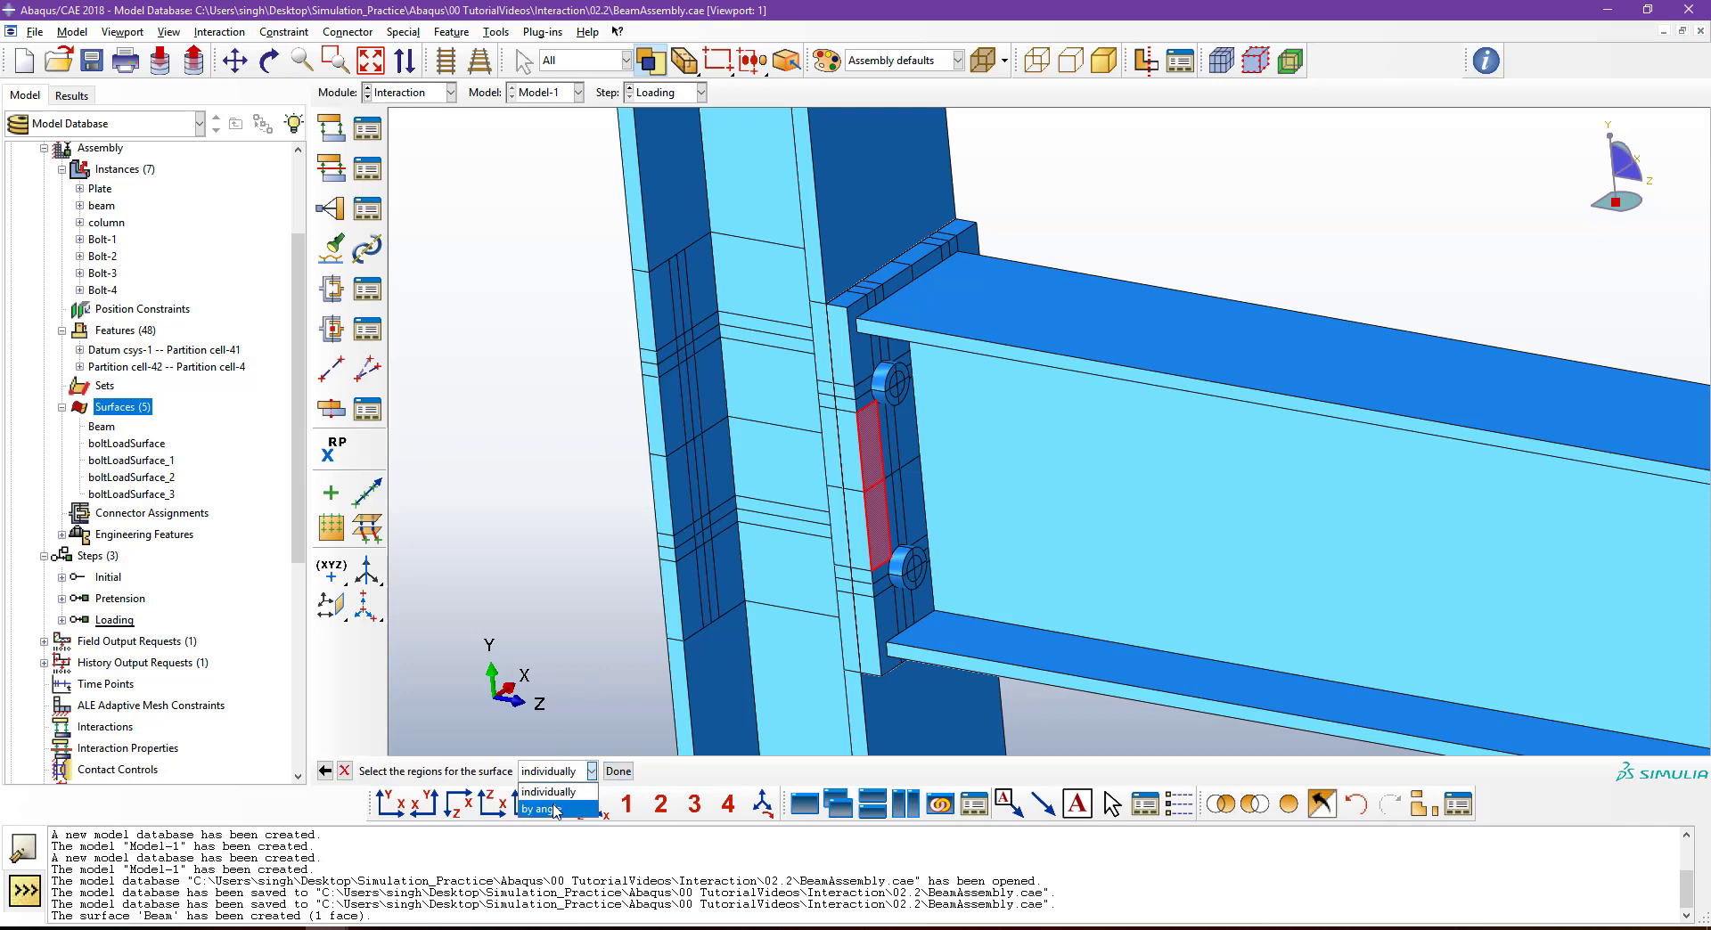
{"action": "left_click", "coordinate": [557, 806]}
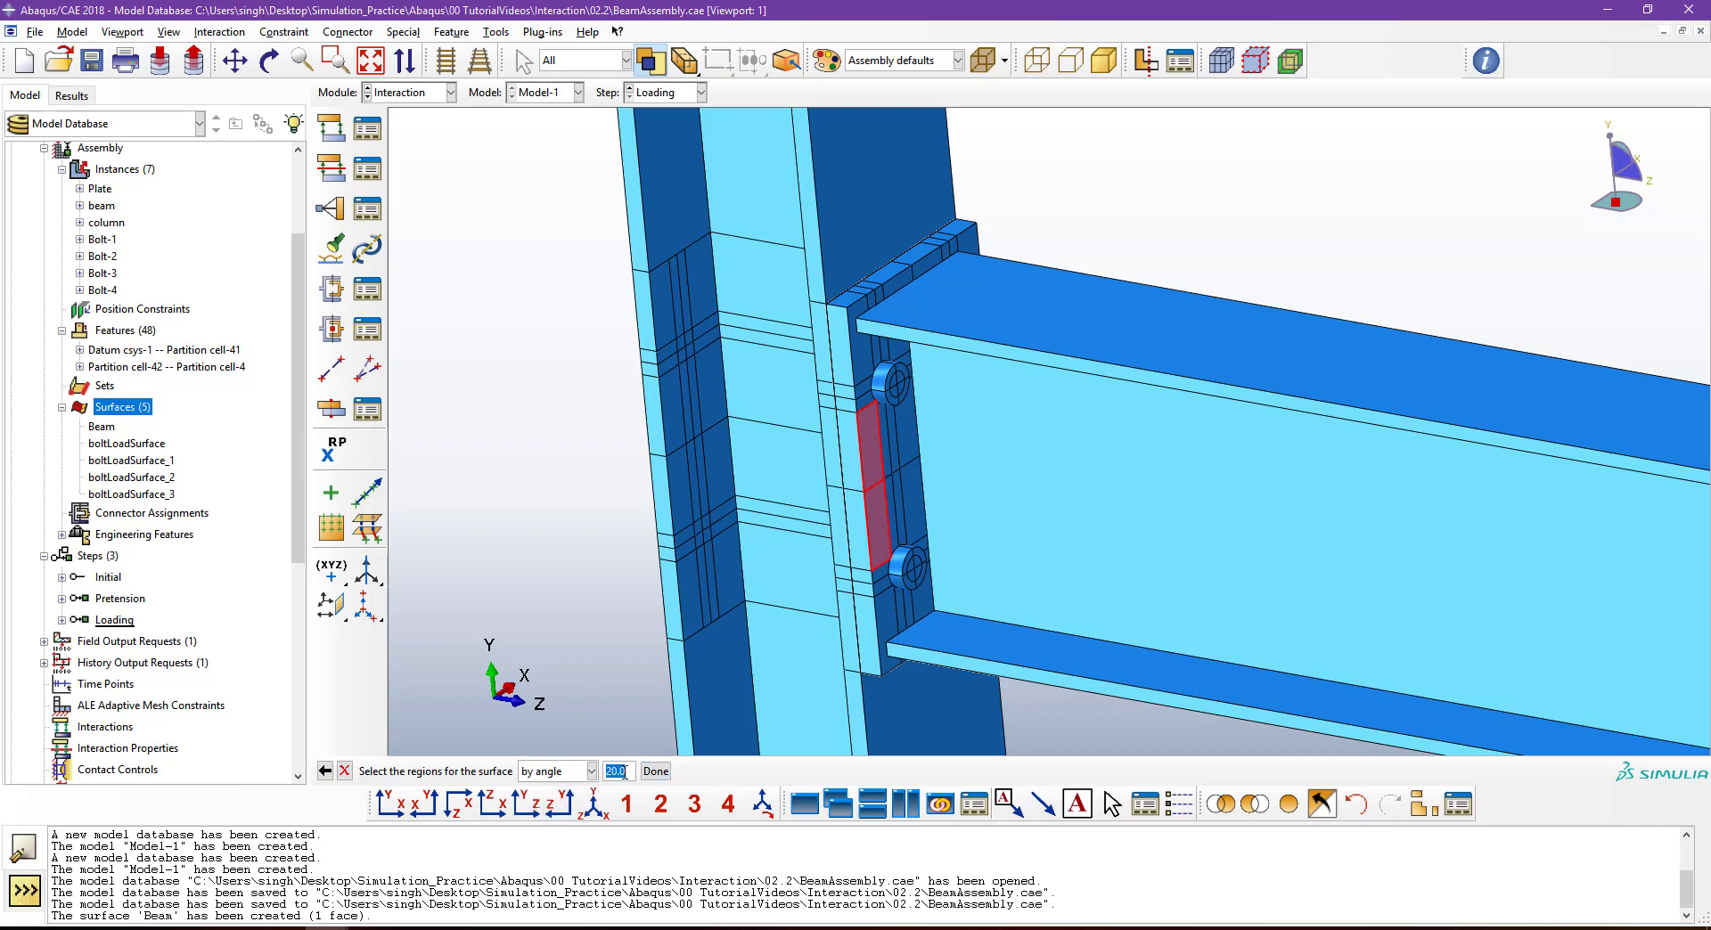
{"action": "left_click", "coordinate": [893, 617]}
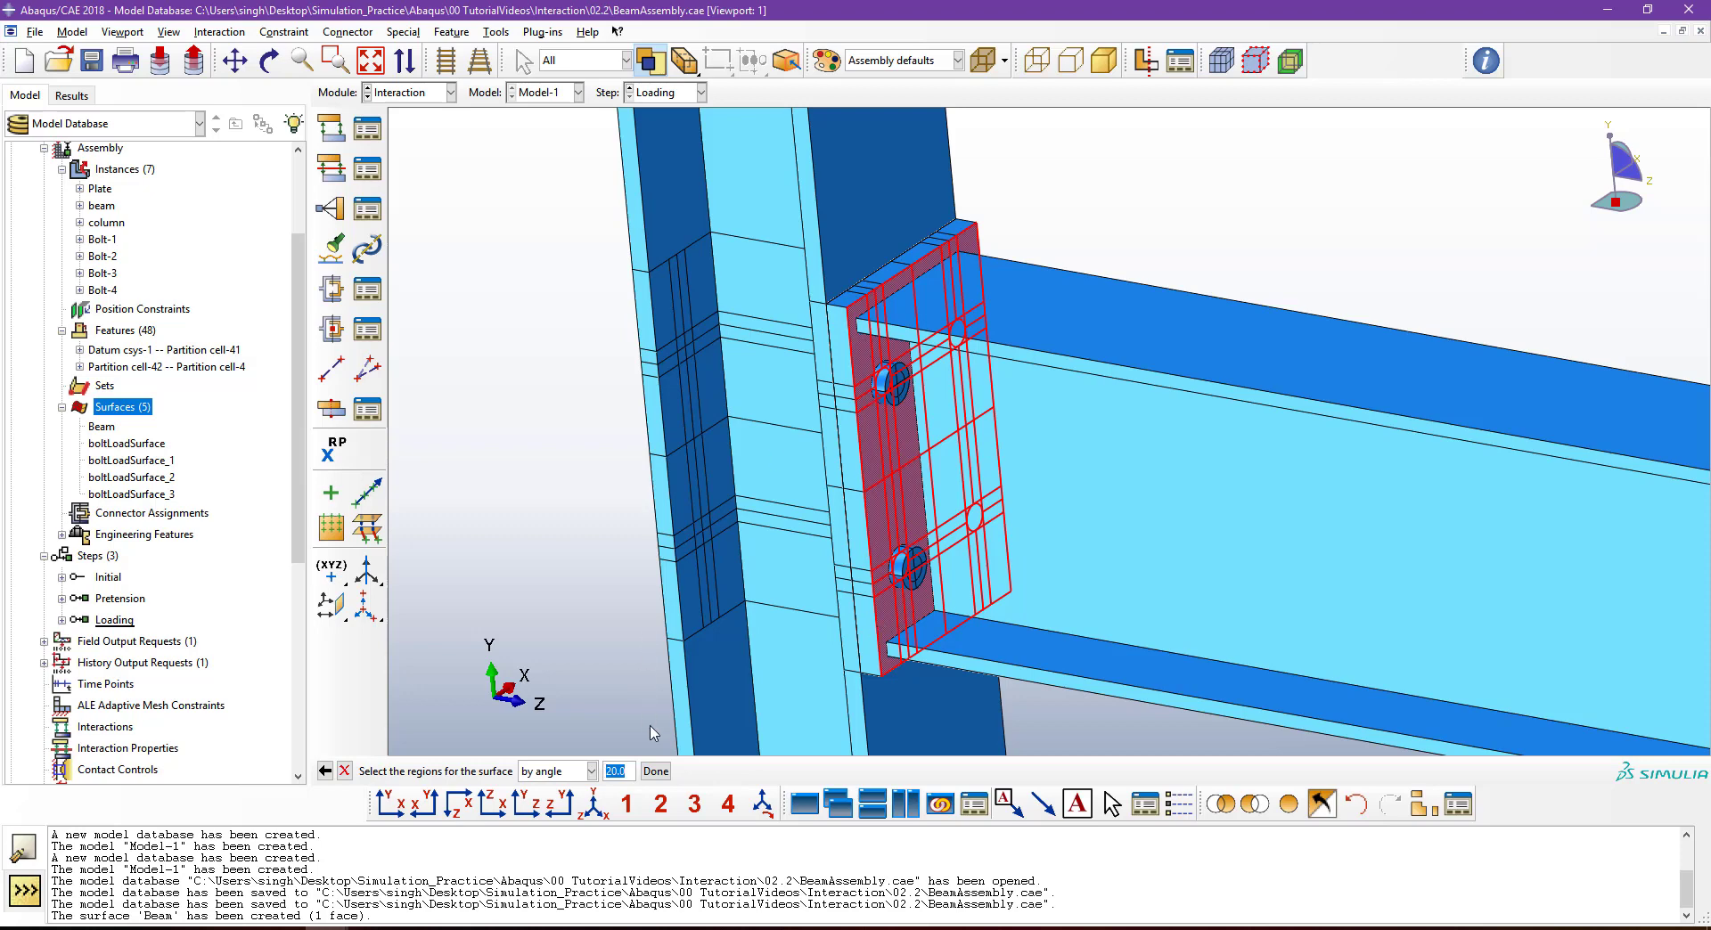
{"action": "left_click", "coordinate": [655, 771]}
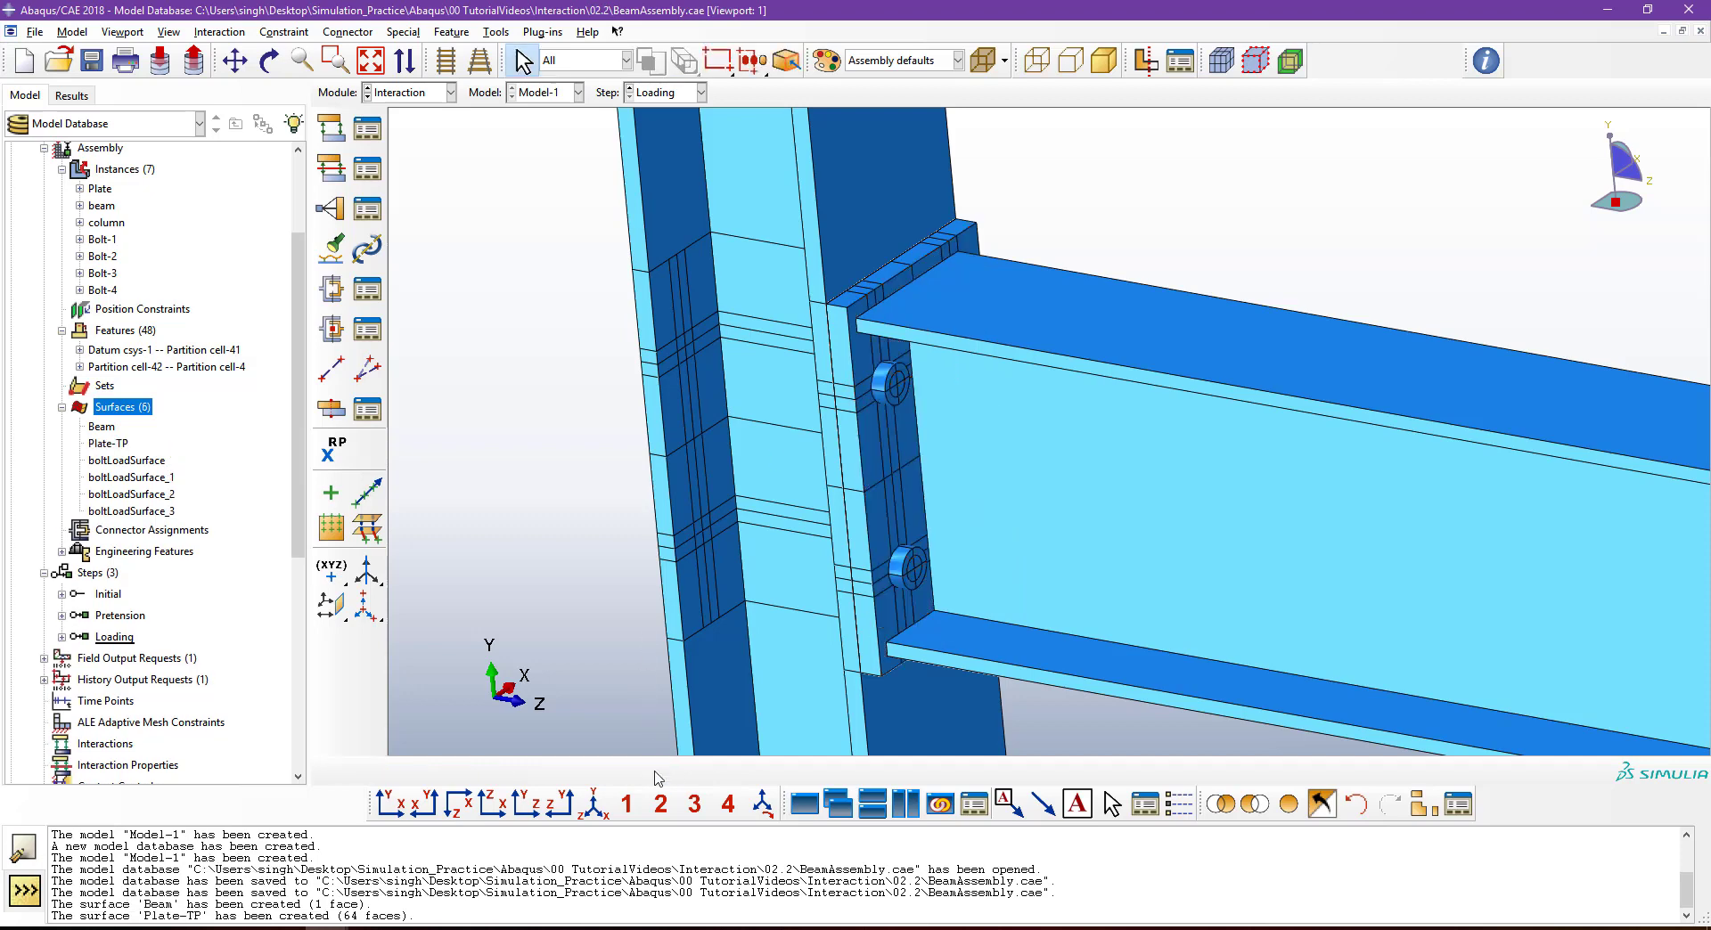
Rename the assembly surface Plate-TP to Plate-TF.
{"action": "left_click", "coordinate": [120, 445]}
{"action": "right_click", "coordinate": [119, 444]}
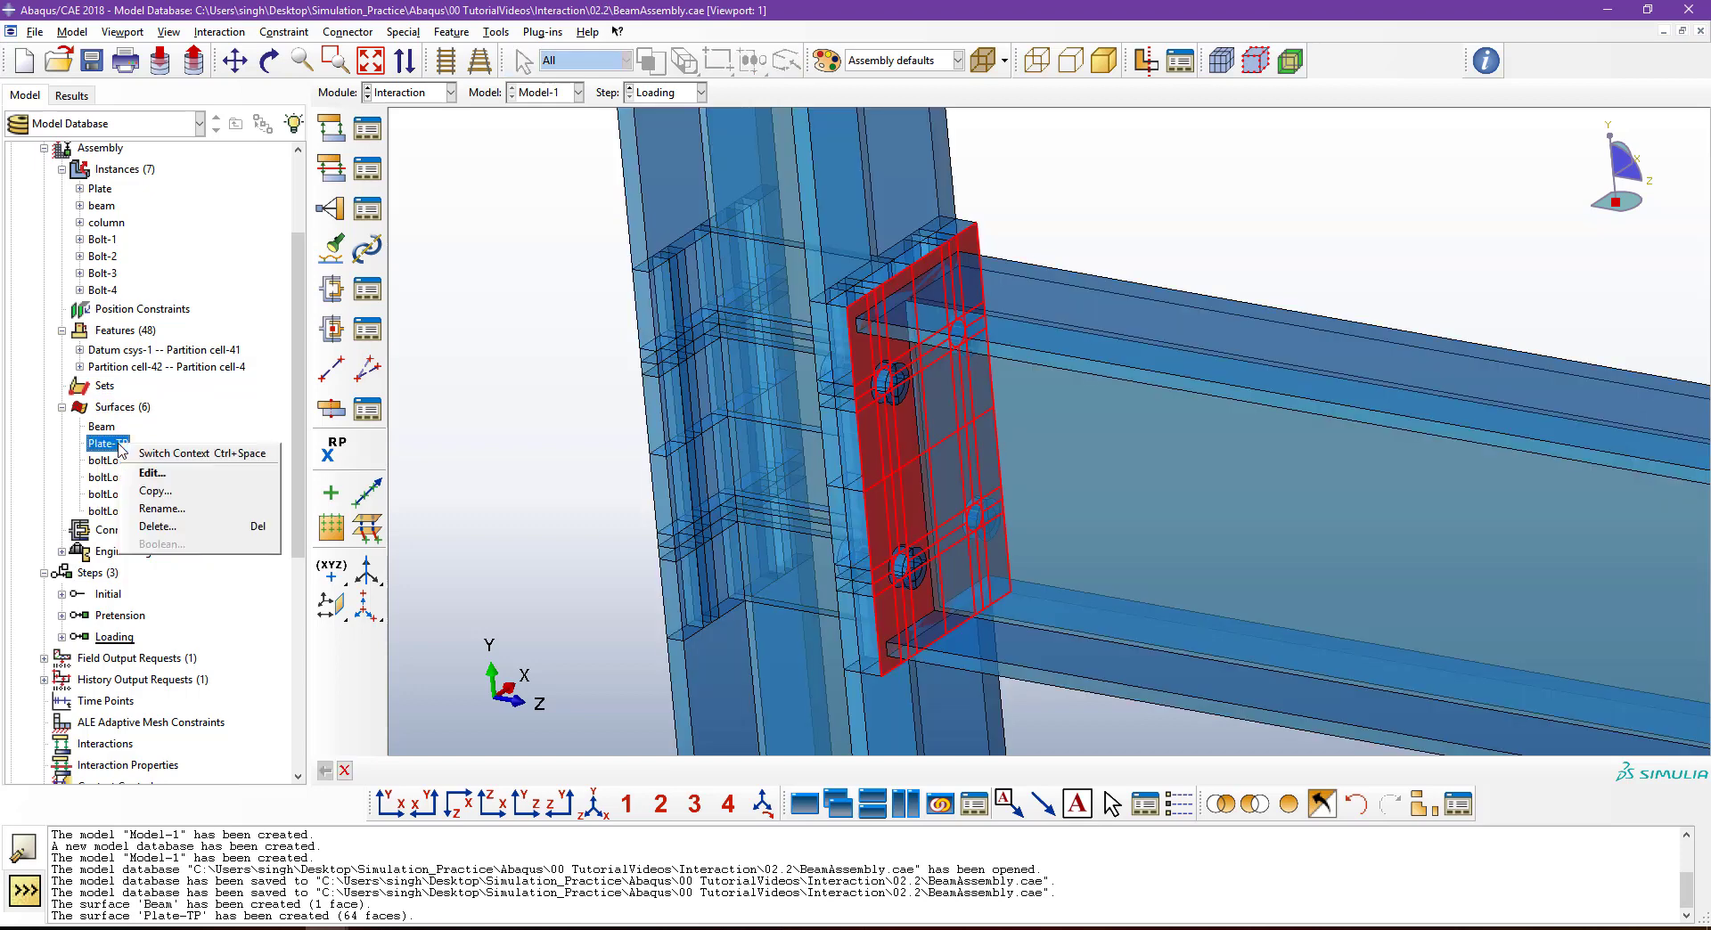
{"action": "left_click", "coordinate": [162, 509]}
{"action": "left_click", "coordinate": [387, 271]}
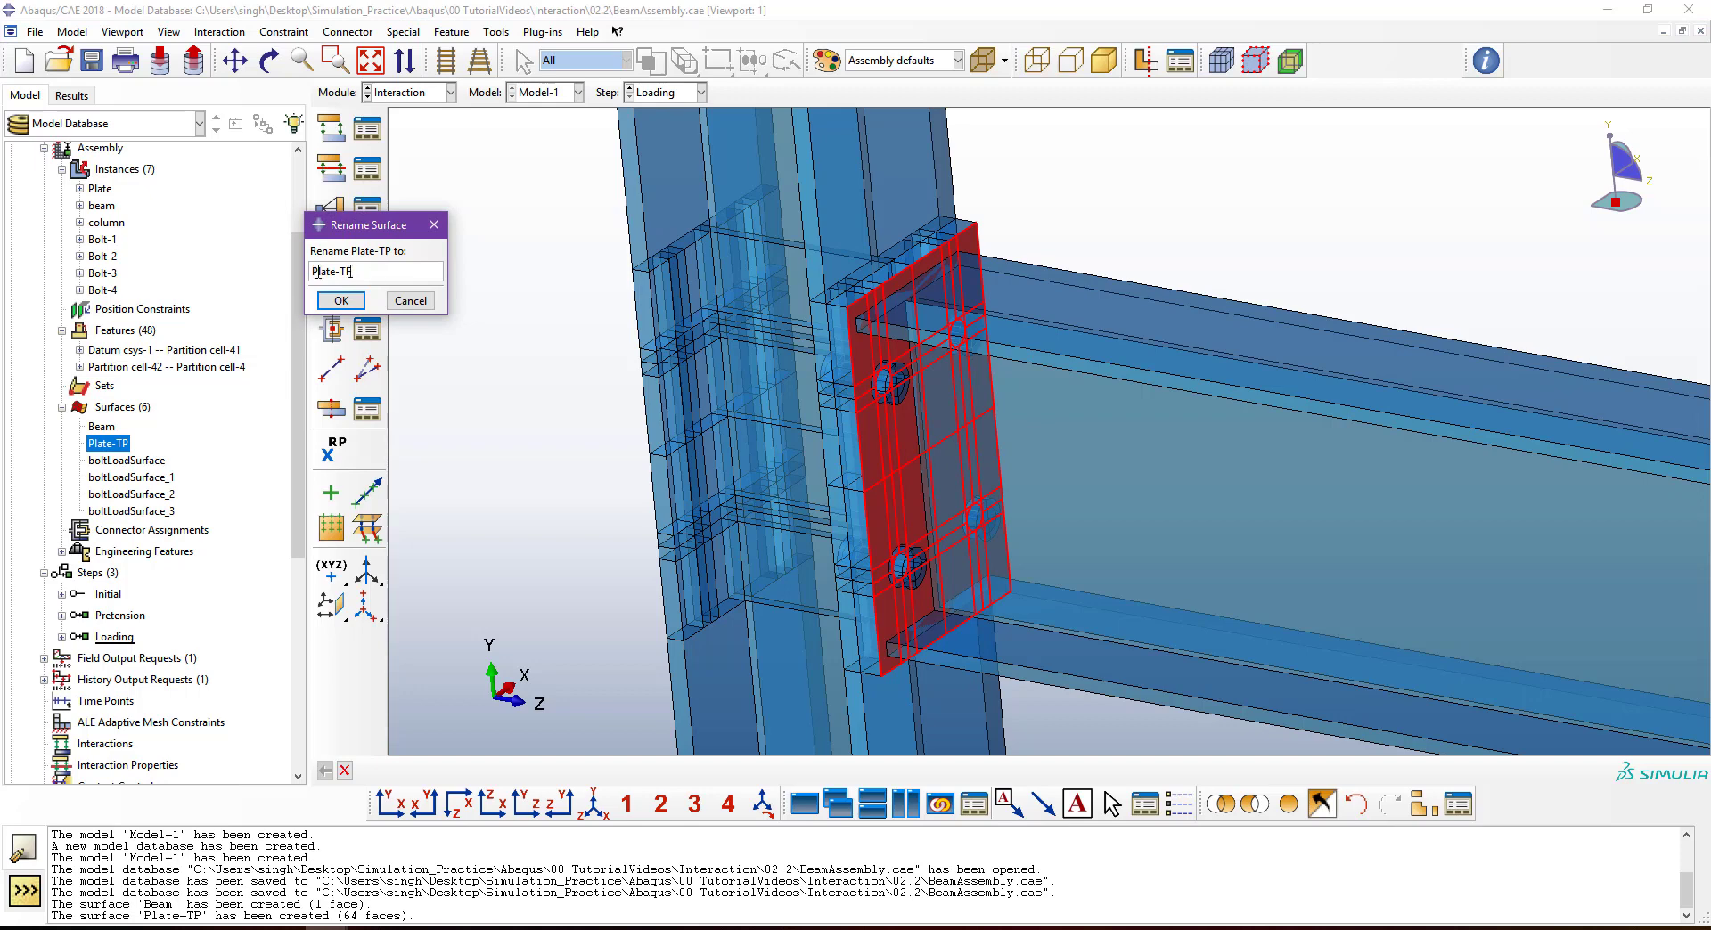
{"action": "left_click", "coordinate": [342, 301]}
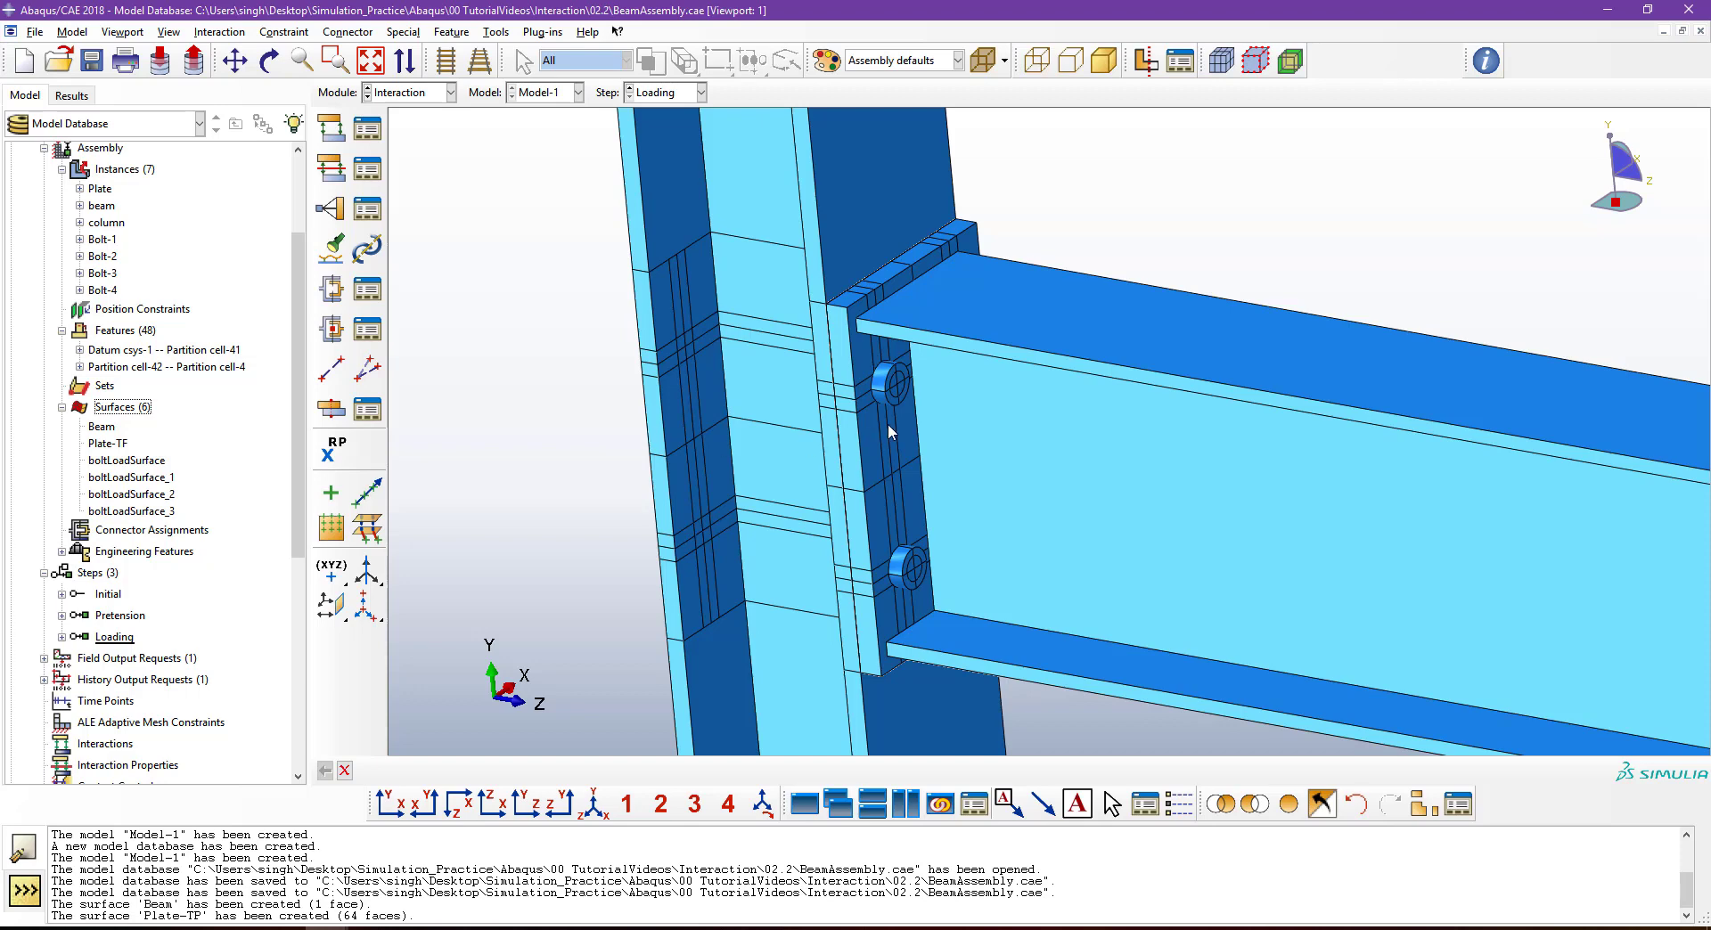
Remove the column instance from the displayed assembly using a display group, exposing the end plate's column-side face.
{"action": "mouse_move", "coordinate": [831, 412]}
{"action": "left_mouse_down", "text": "ctrl+alt"}
{"action": "mouse_move", "coordinate": [871, 473]}
{"action": "mouse_move", "coordinate": [918, 490]}
{"action": "left_mouse_up", "text": "ctrl+alt"}
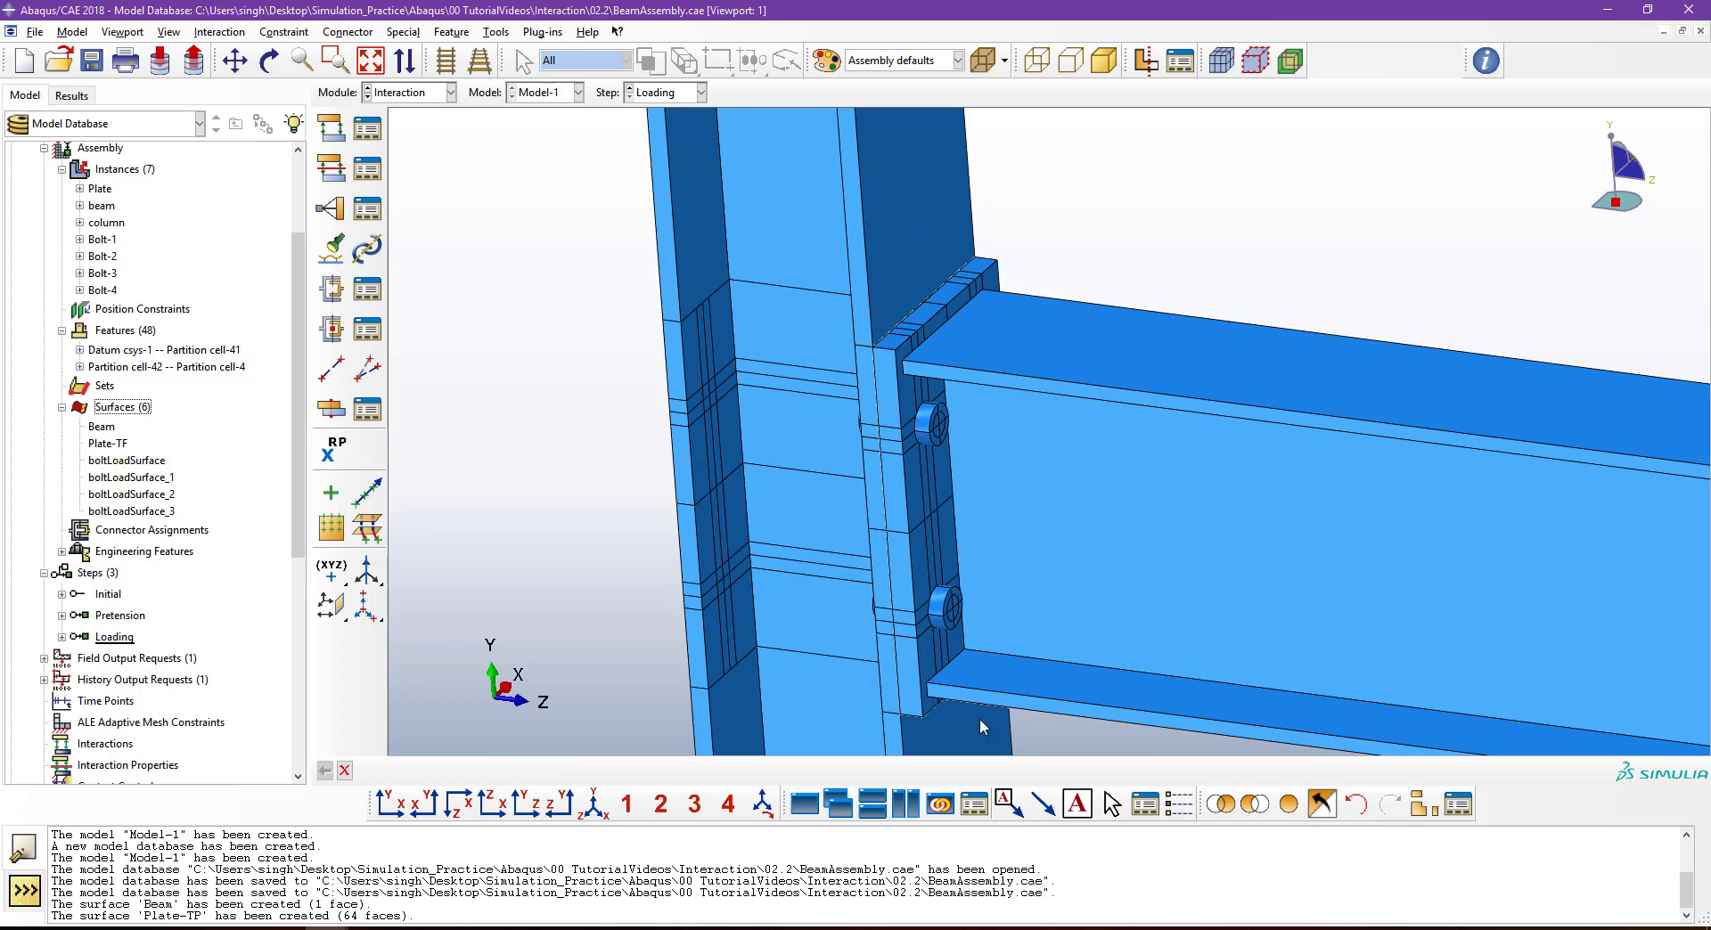
{"action": "left_click", "coordinate": [1254, 805]}
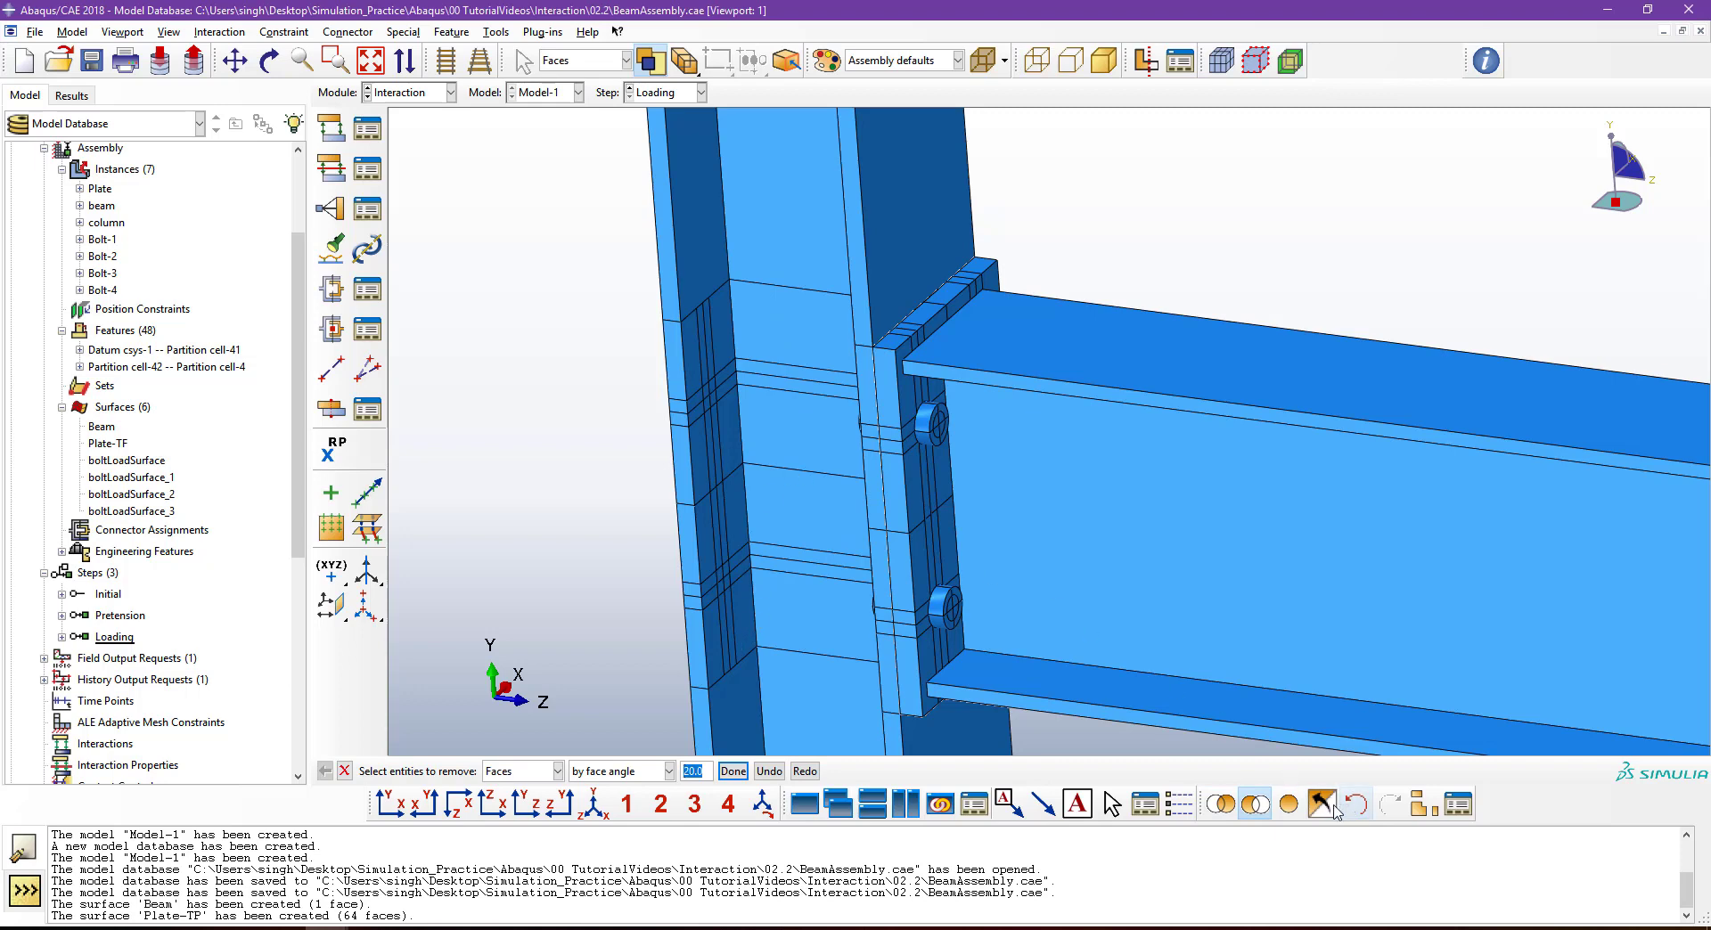
{"action": "left_click", "coordinate": [1423, 804]}
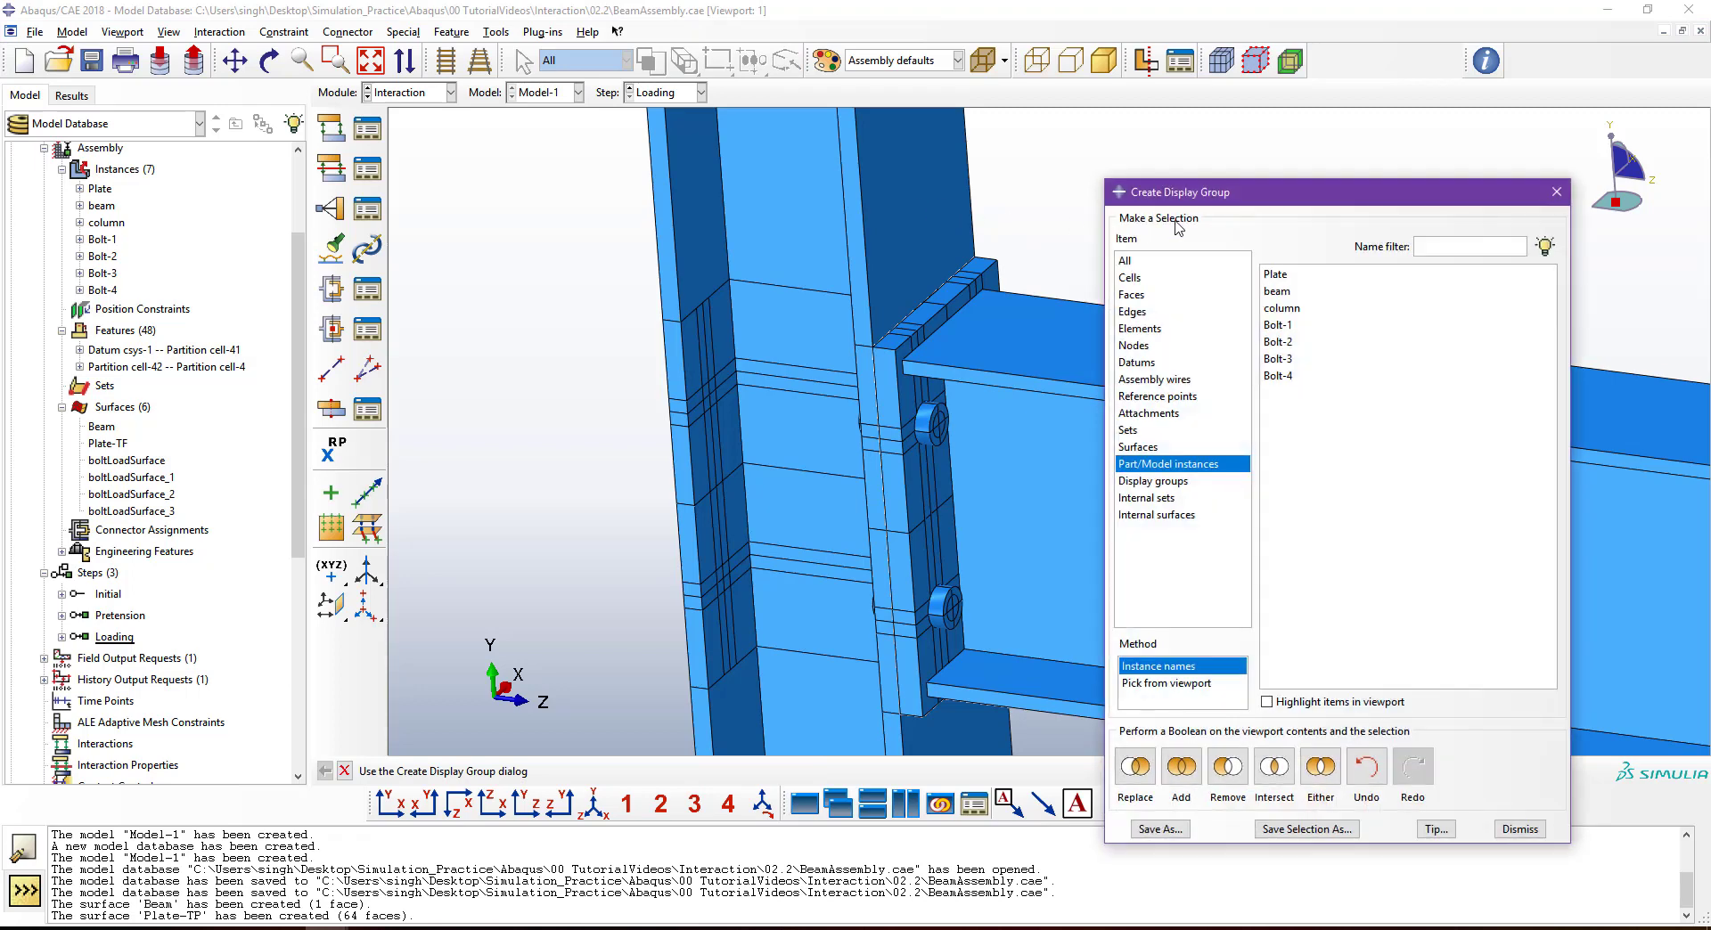
{"action": "left_click", "coordinate": [1283, 309]}
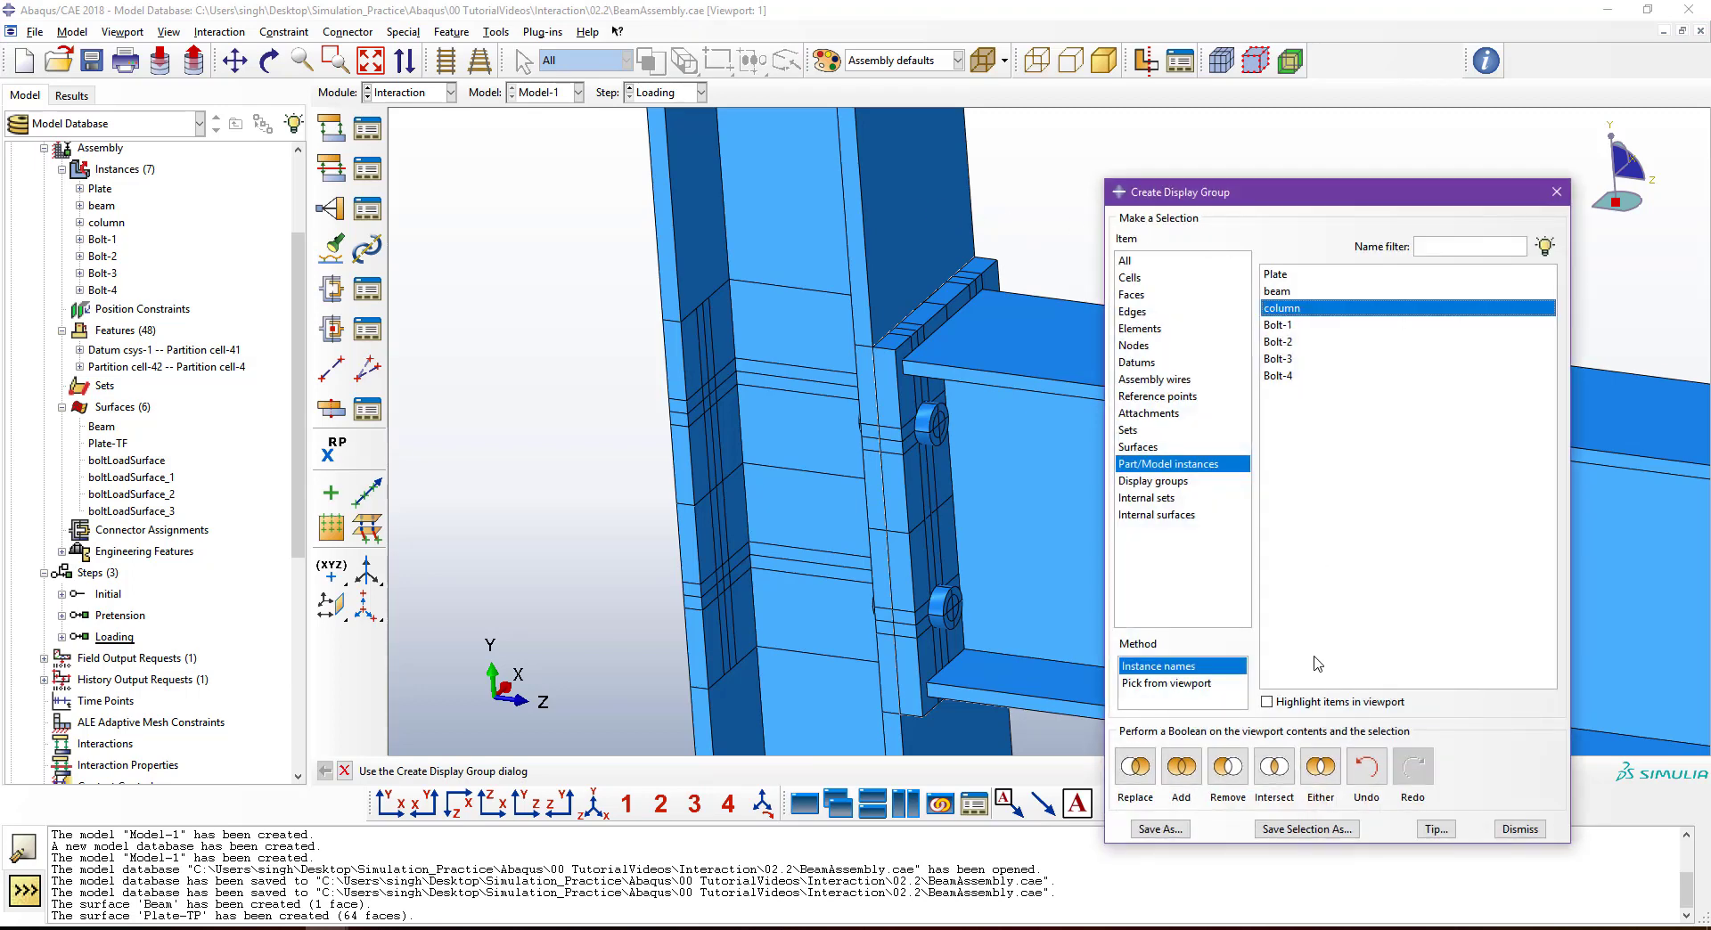
{"action": "left_click", "coordinate": [1227, 768]}
{"action": "right_click_drag", "start_coordinate": [944, 541], "coordinate": [987, 545], "text": "ctrl+alt"}
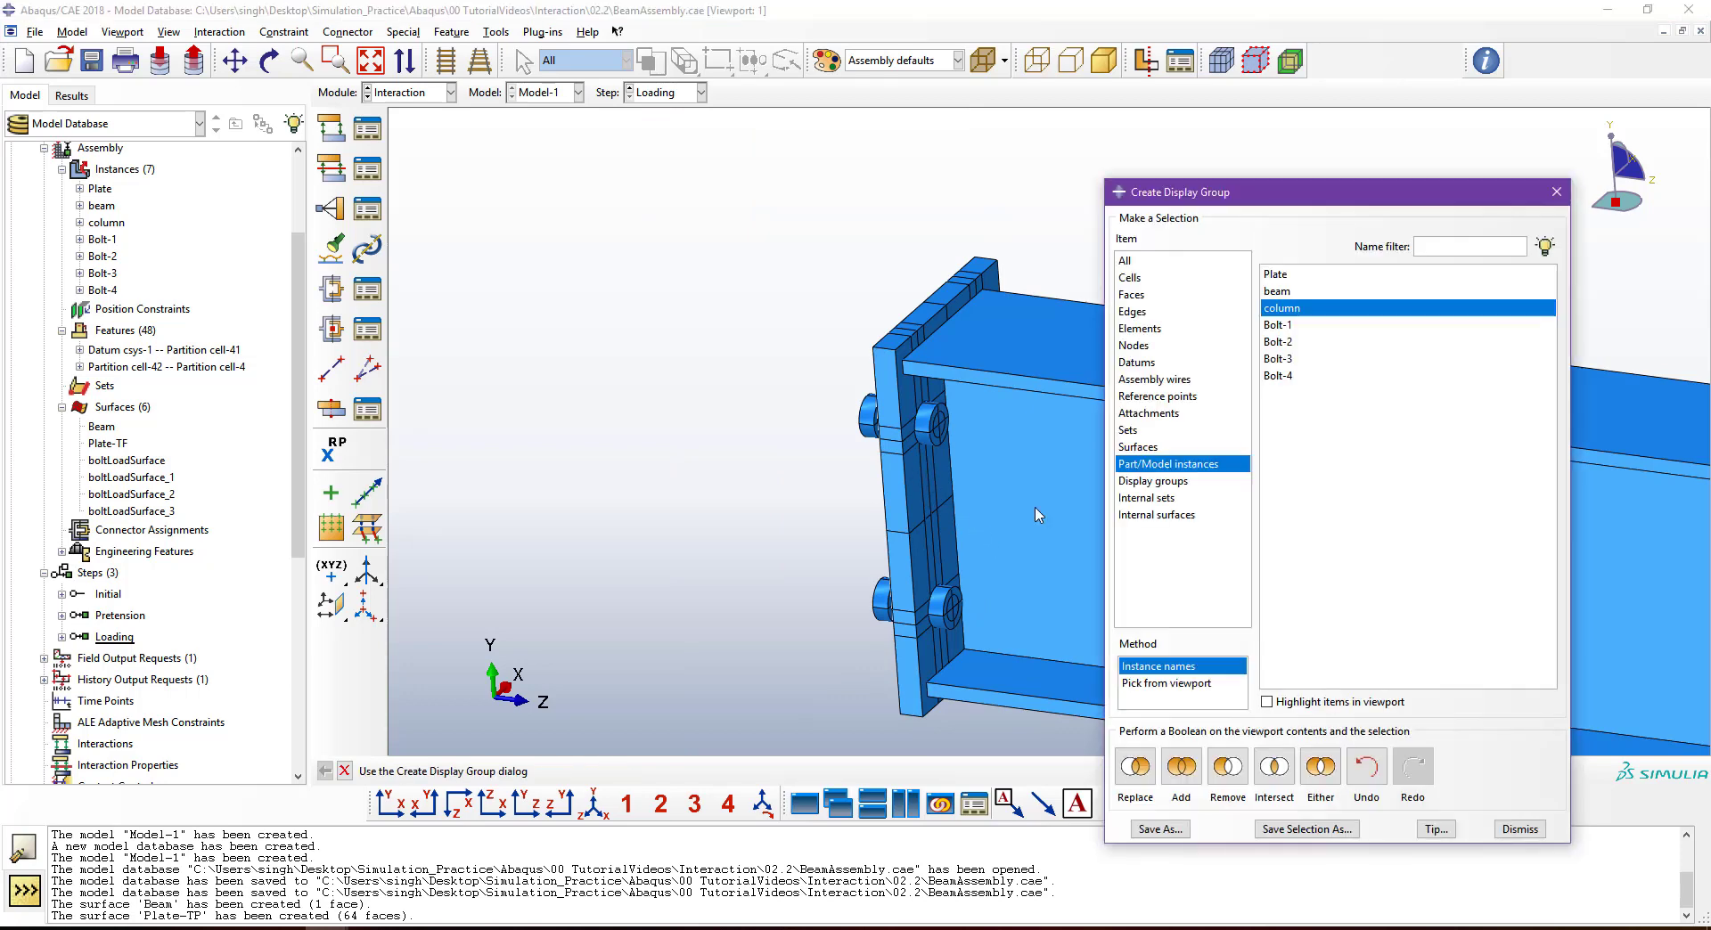
{"action": "left_click", "coordinate": [1520, 829]}
Create an assembly surface named Plate-BF from the end plate's column-side face, selecting its faces by angle.
{"action": "middle_click_drag", "start_coordinate": [989, 599], "coordinate": [962, 563], "text": "ctrl+alt"}
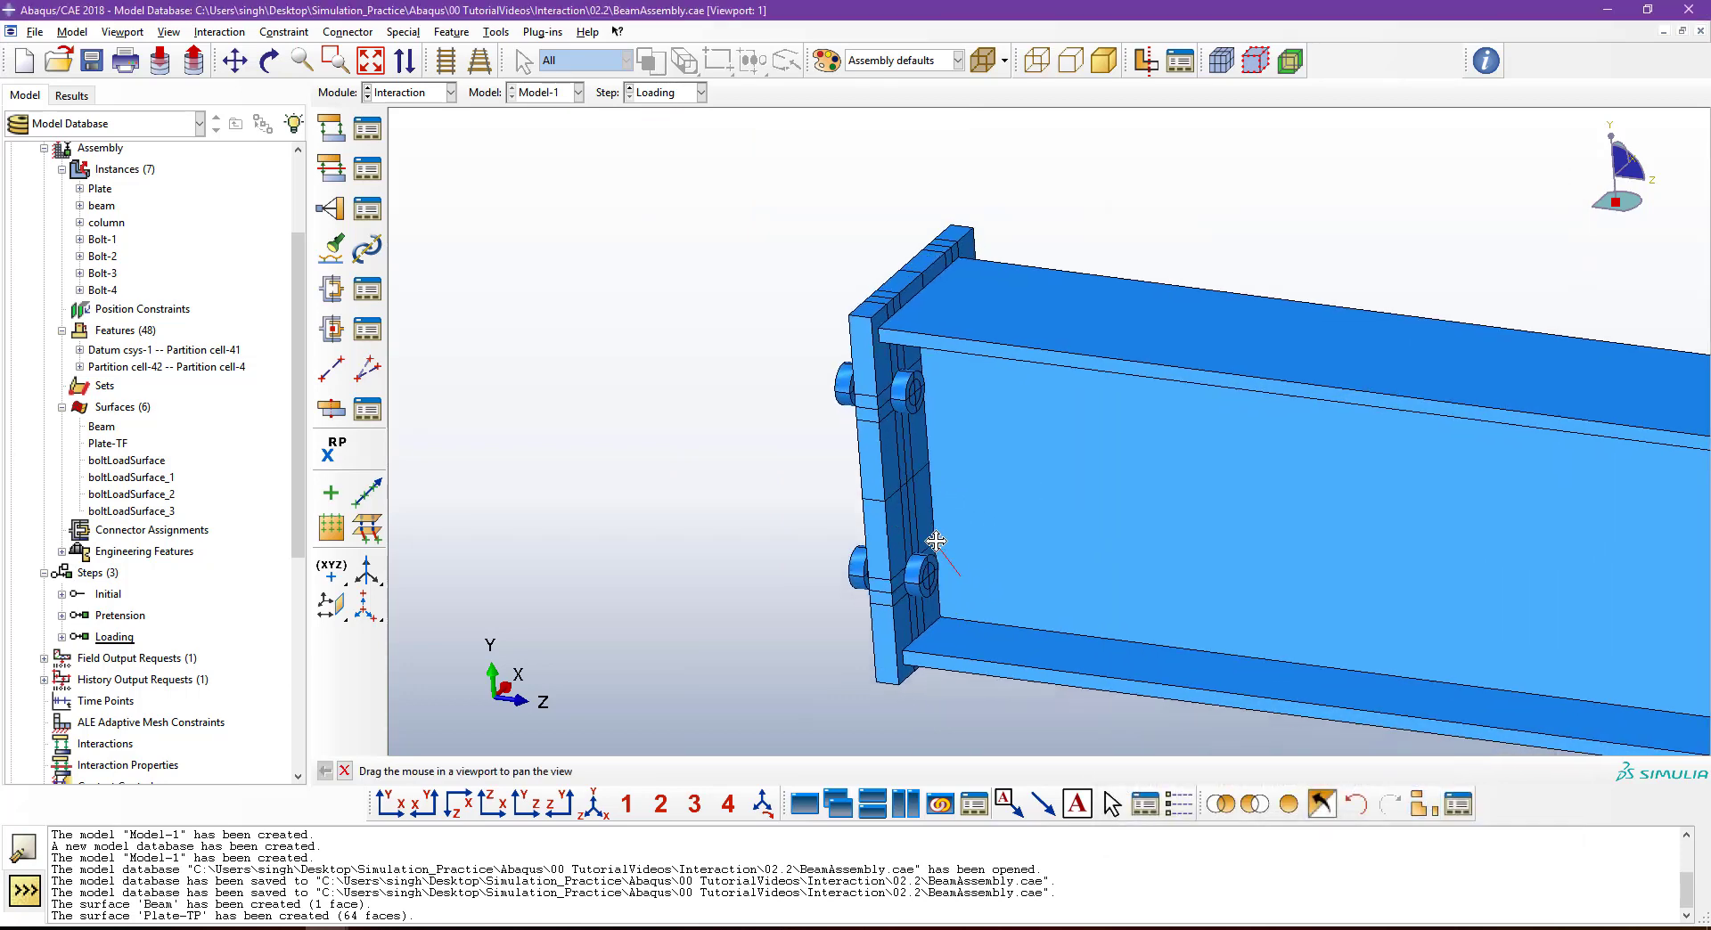
{"action": "double_click", "coordinate": [122, 407]}
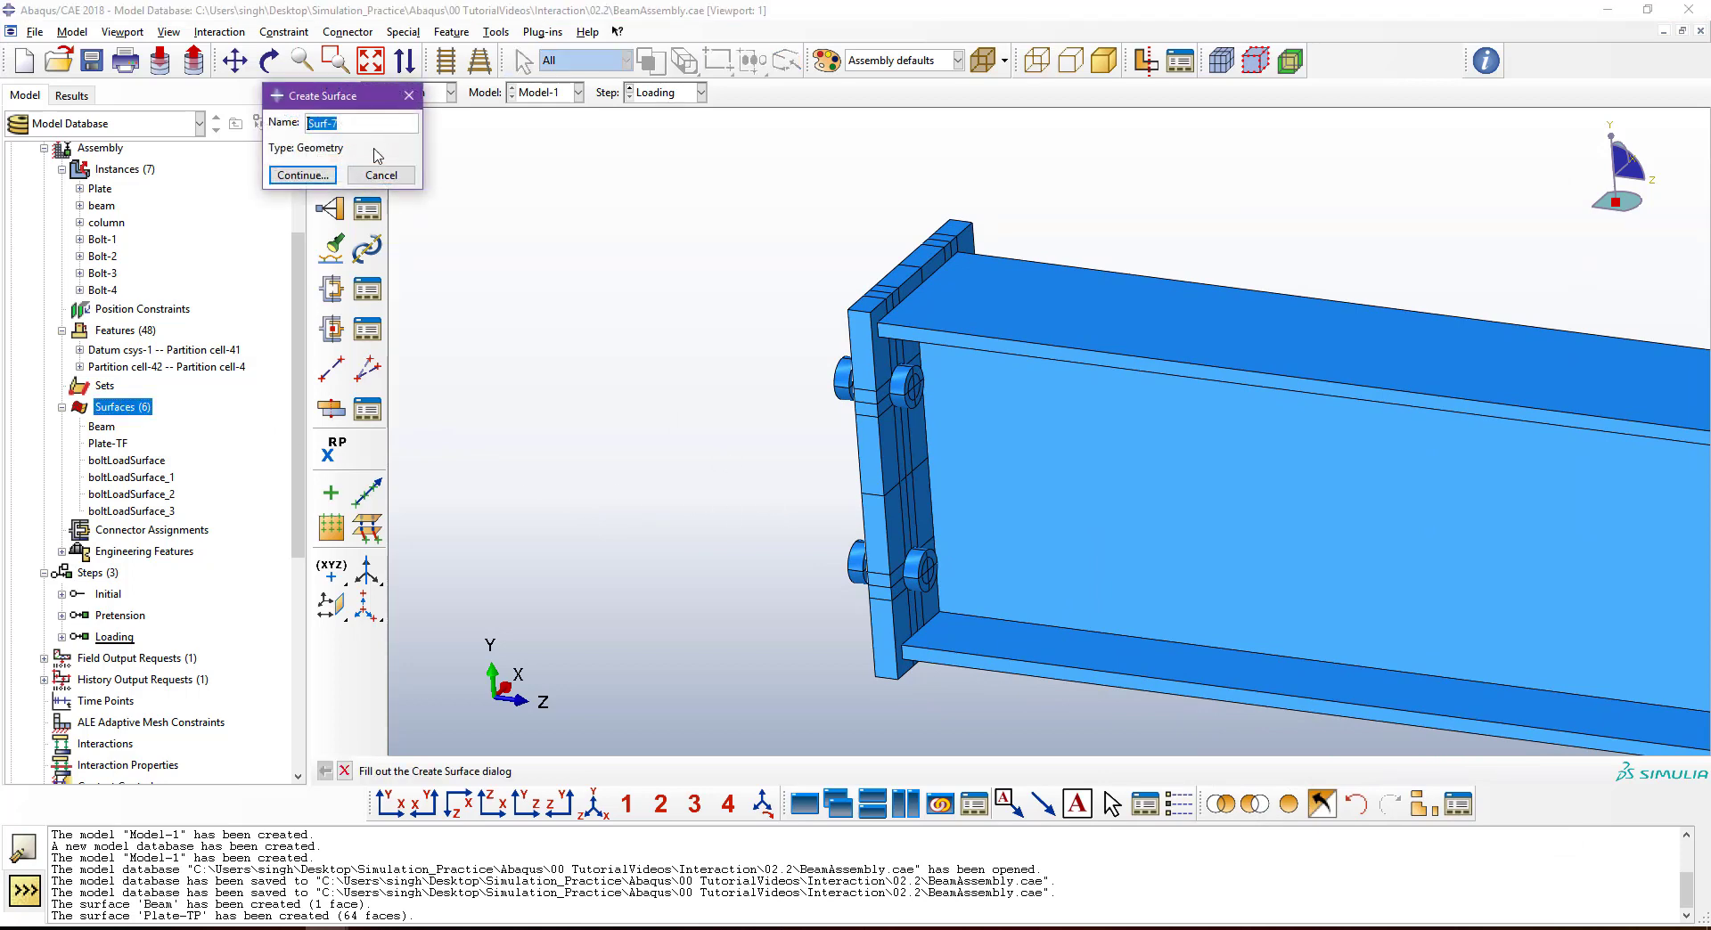
{"action": "type", "text": "Plate-BF"}
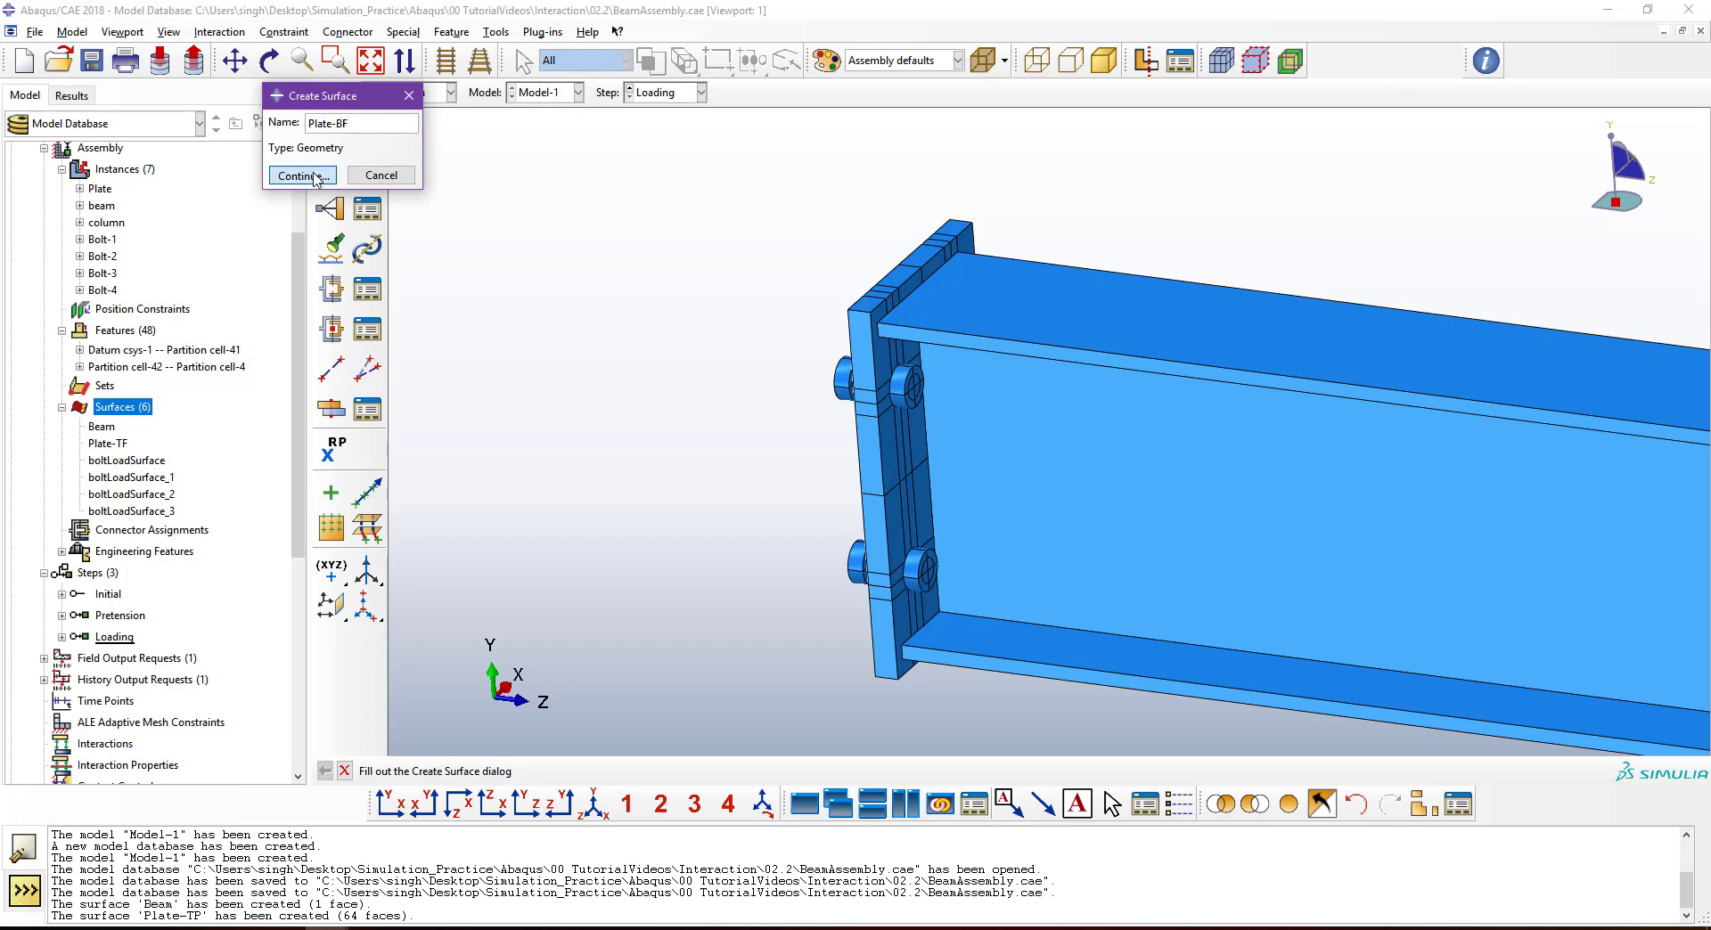
{"action": "left_click", "coordinate": [303, 175]}
{"action": "left_click_drag", "start_coordinate": [975, 497], "coordinate": [1025, 492], "text": "ctrl+alt"}
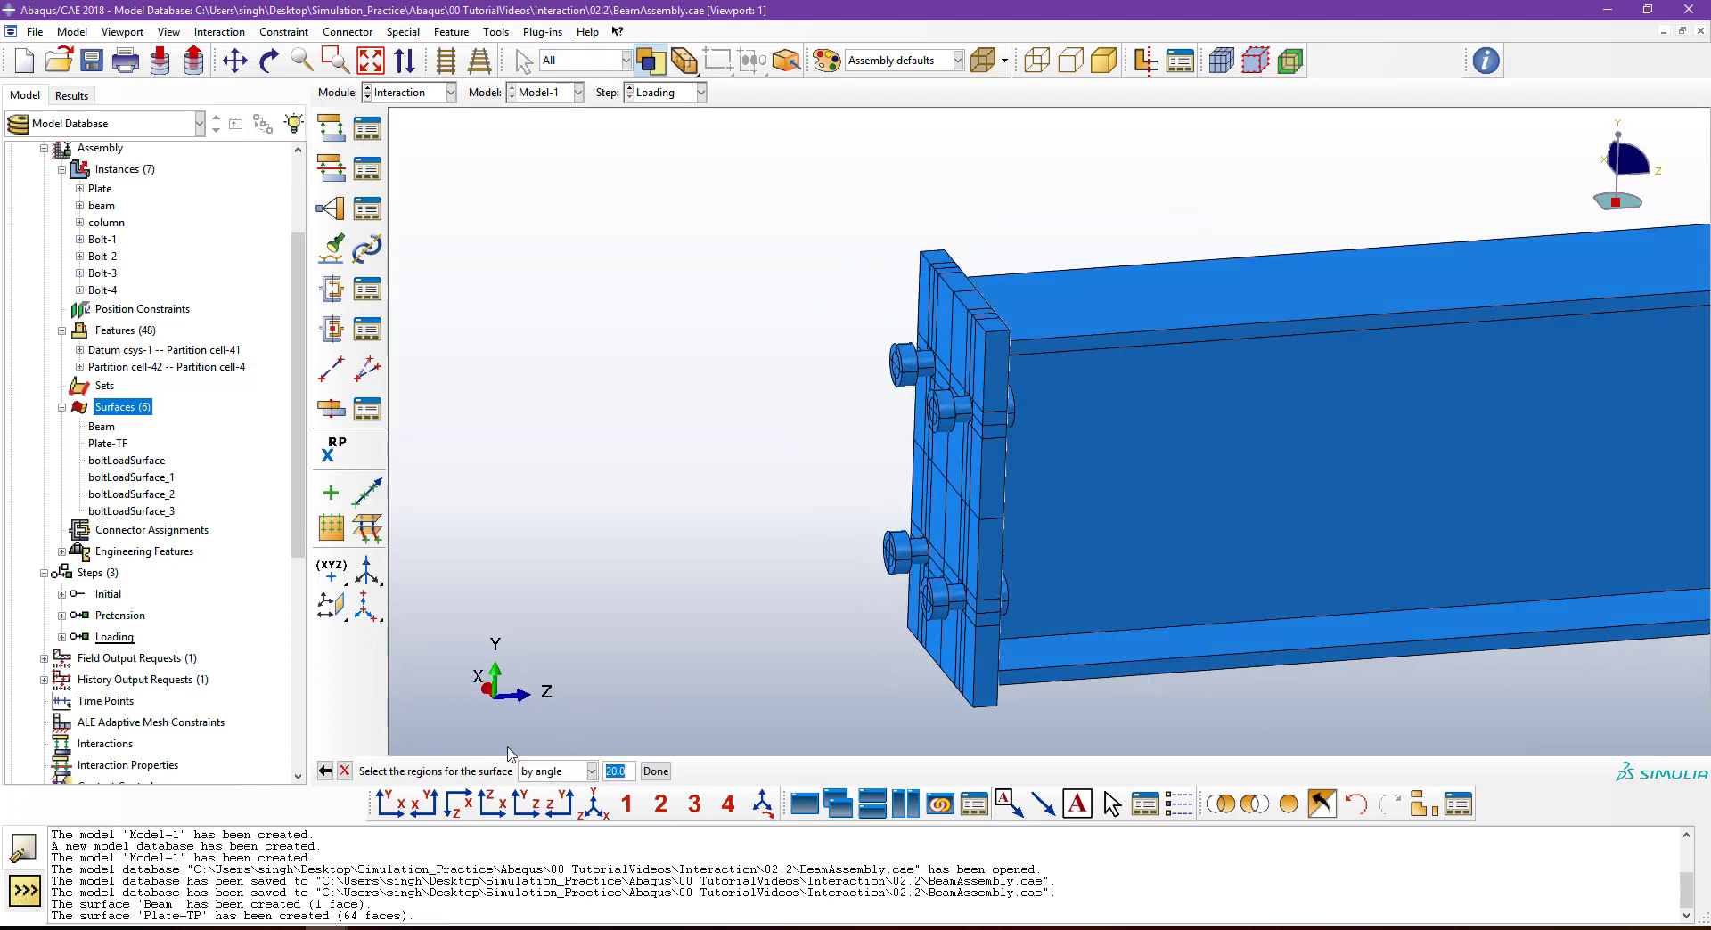
{"action": "left_click", "coordinate": [945, 522]}
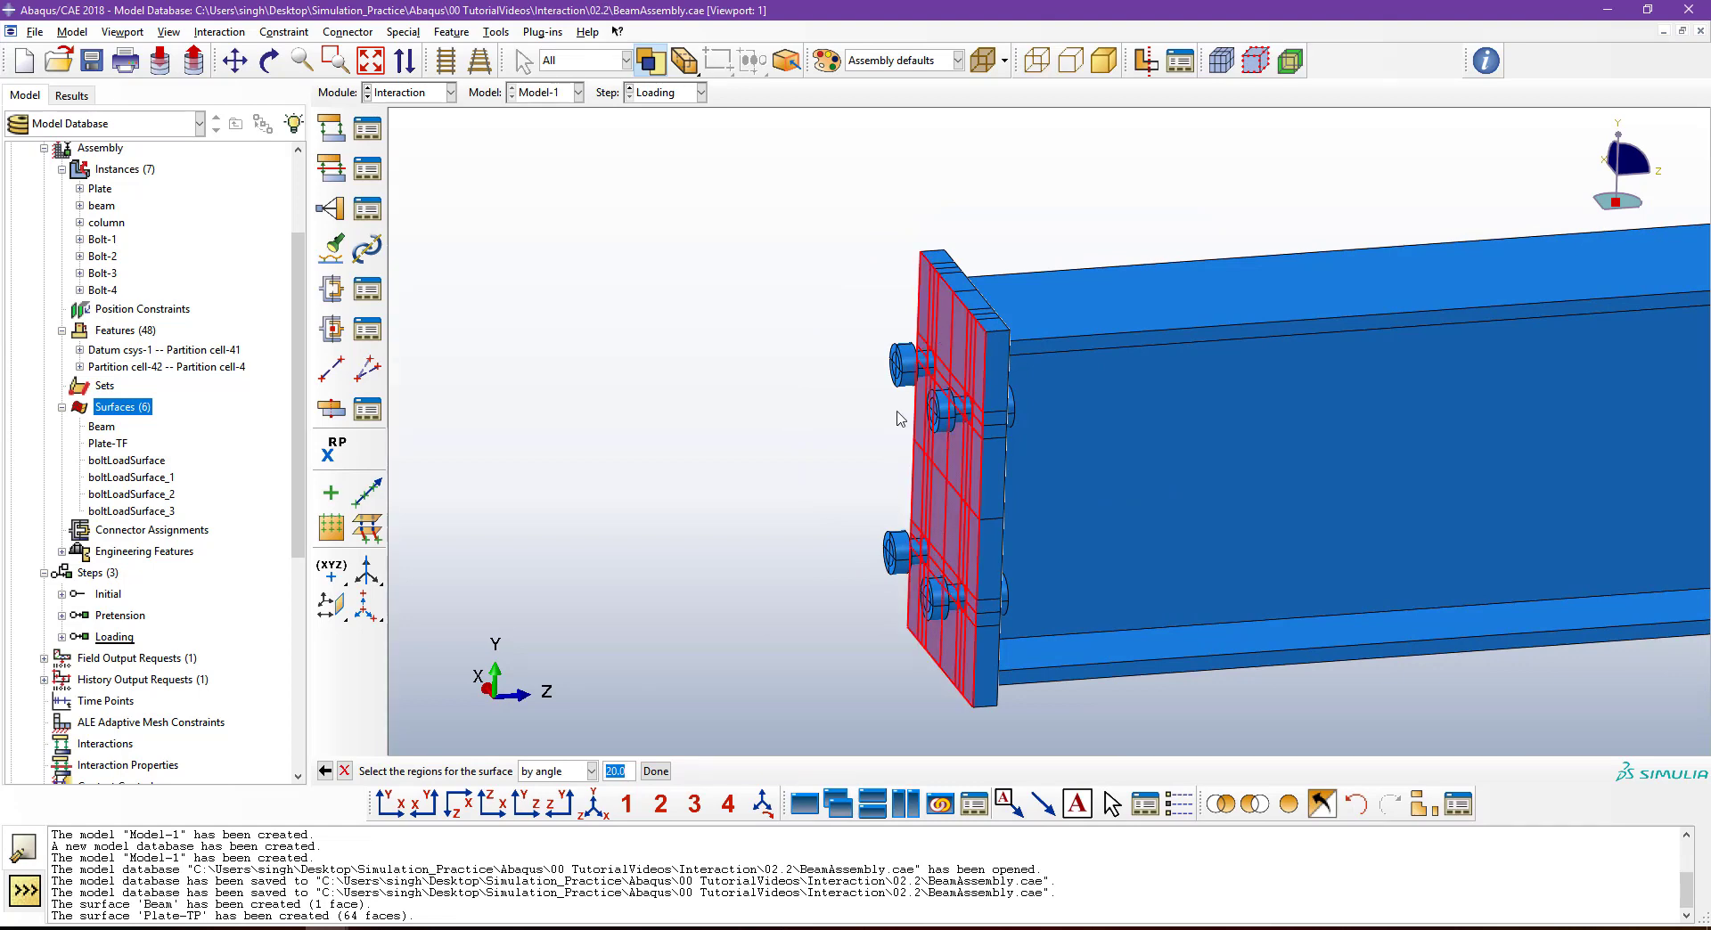
{"action": "left_click", "coordinate": [656, 770]}
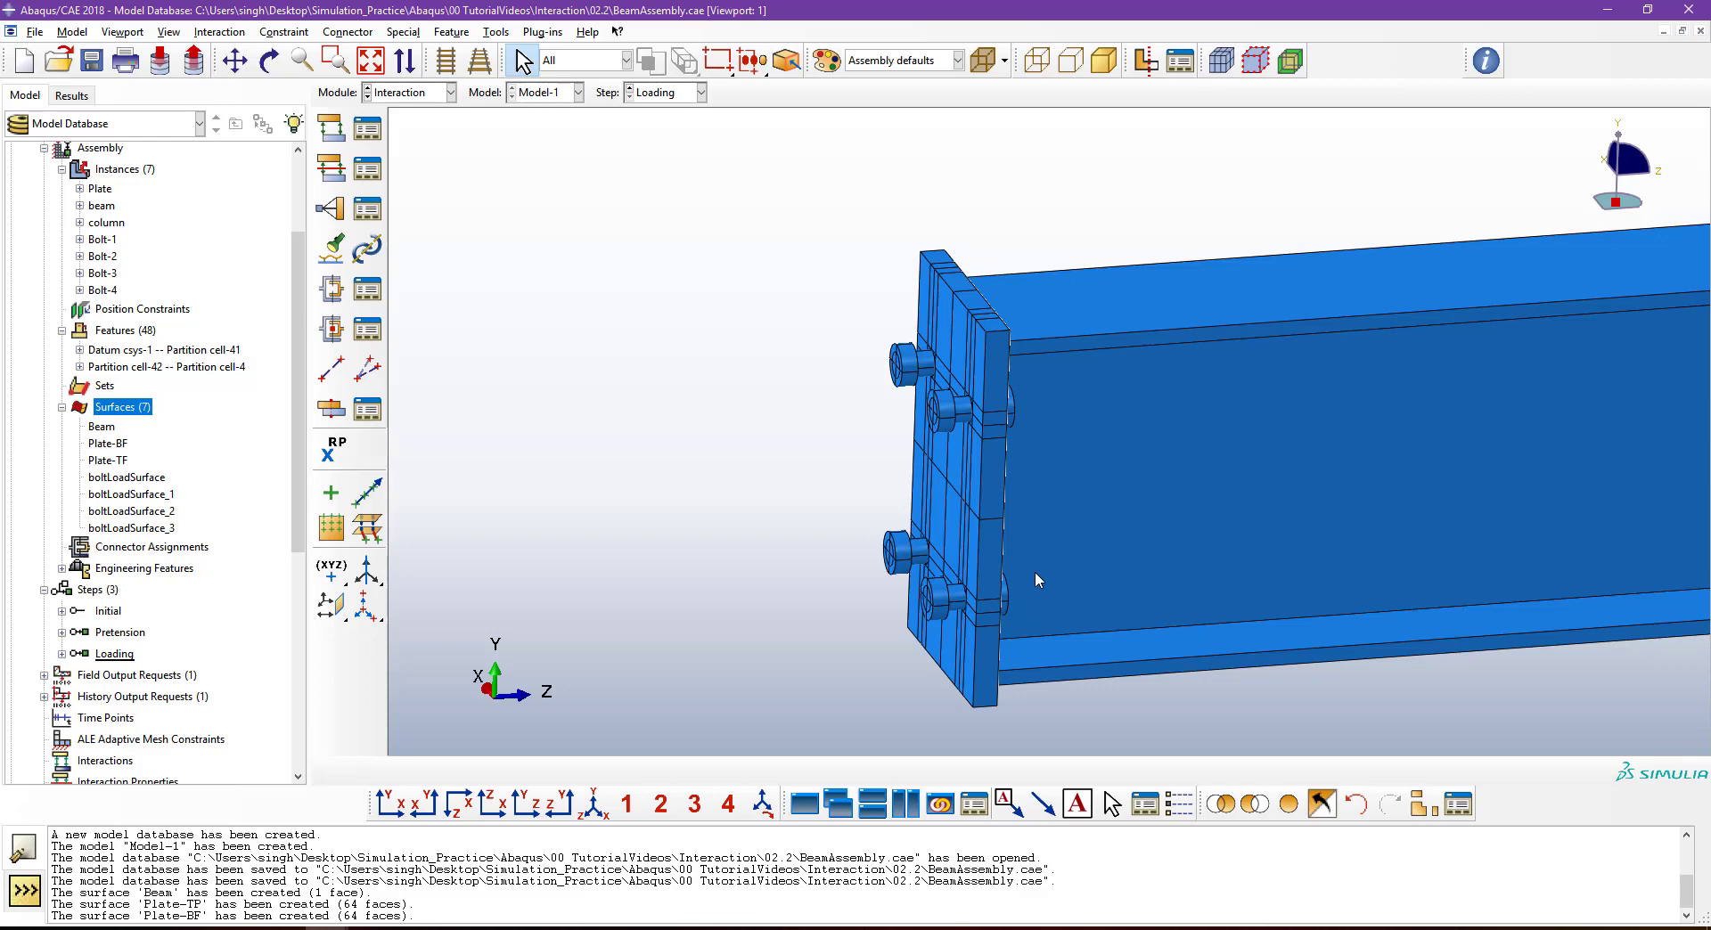
Start an assembly surface named Bolt-SS and select the cylindrical shank faces of the two lower bolts by angle.
{"action": "left_click_drag", "start_coordinate": [1034, 580], "coordinate": [908, 546], "text": "ctrl+alt"}
{"action": "scroll", "coordinate": [909, 546], "scroll_direction": "up", "scroll_amount": 1}
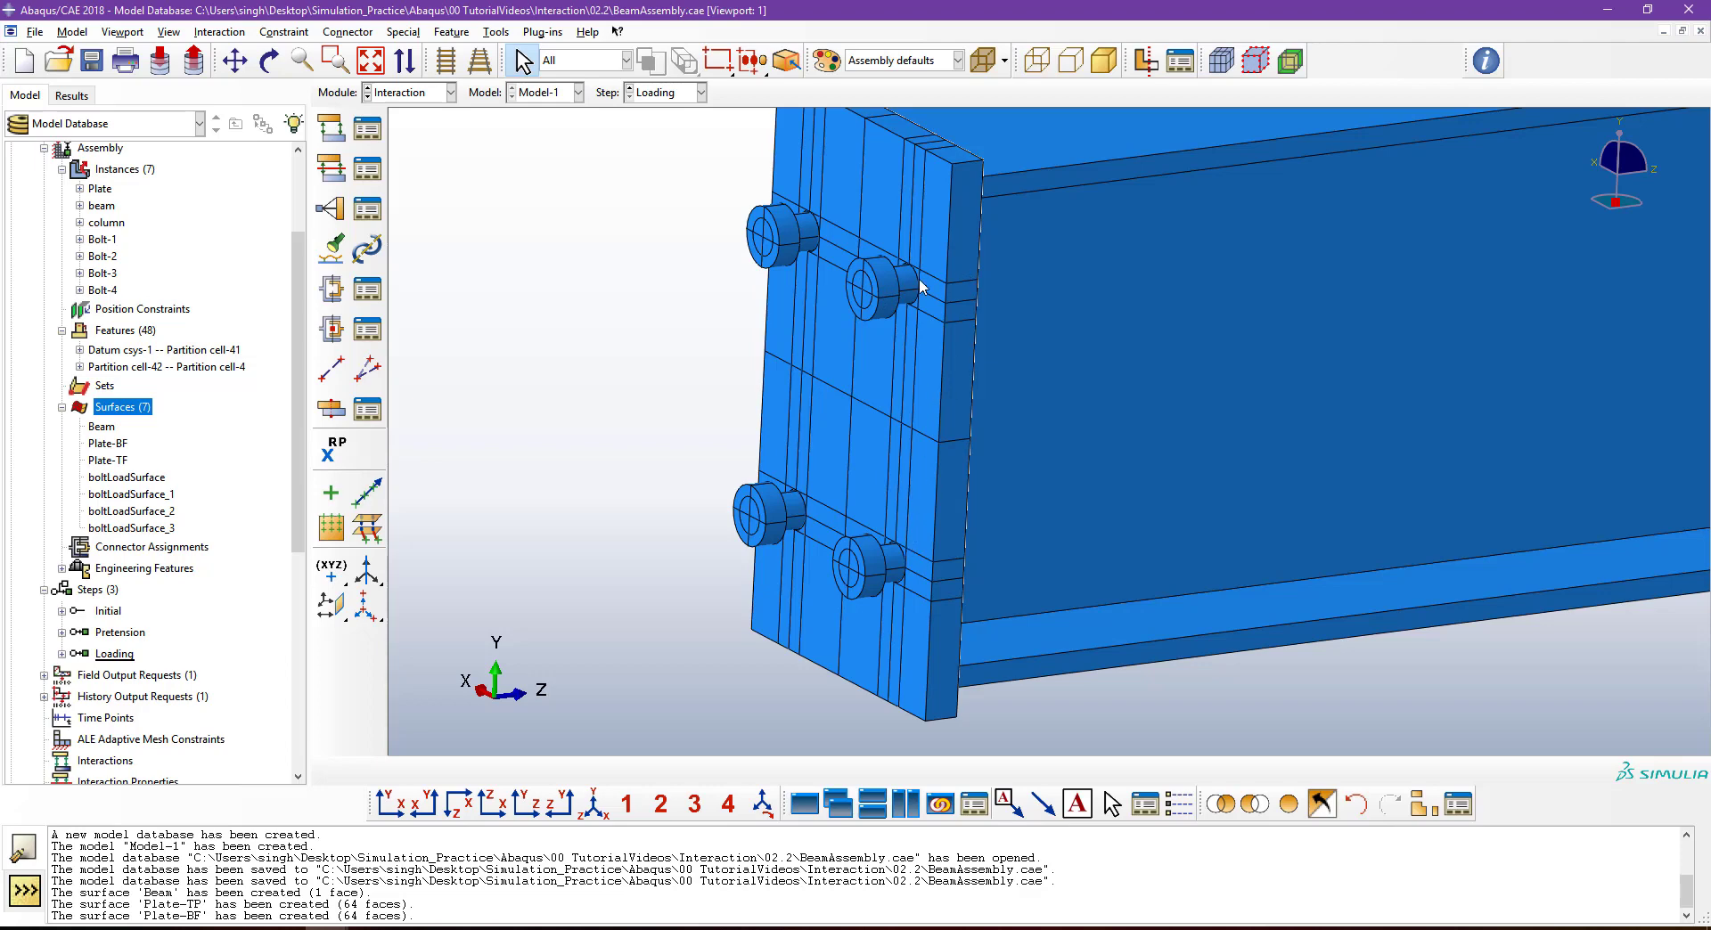
{"action": "double_click", "coordinate": [115, 408]}
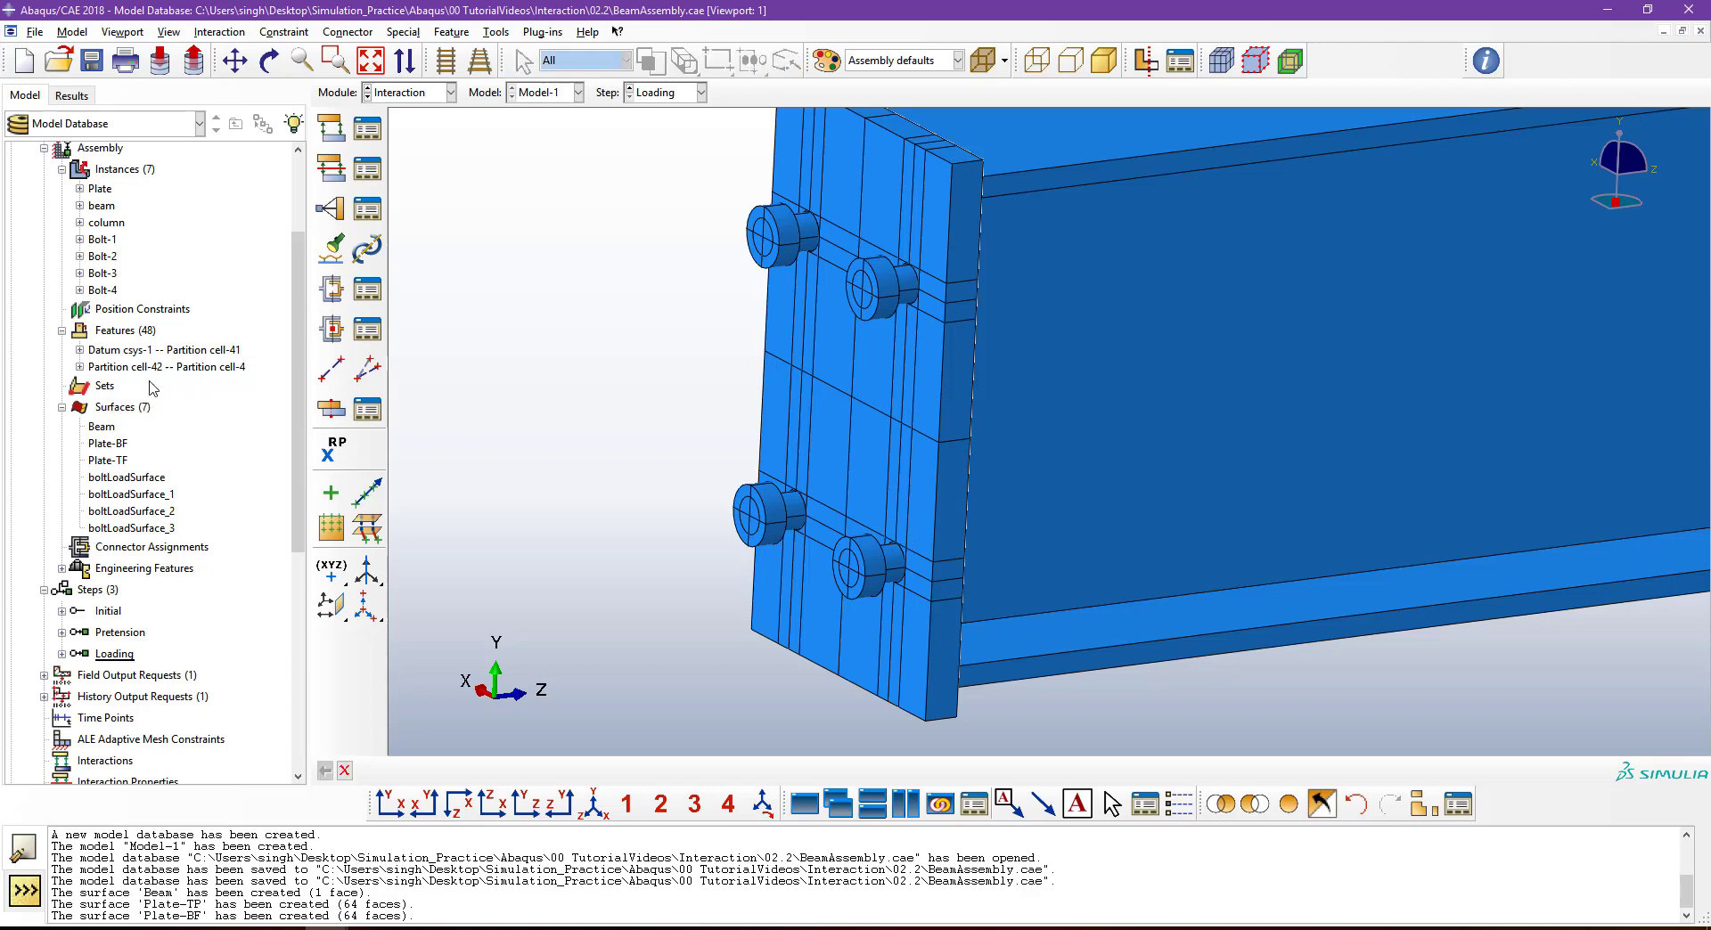
{"action": "double_click", "coordinate": [118, 408]}
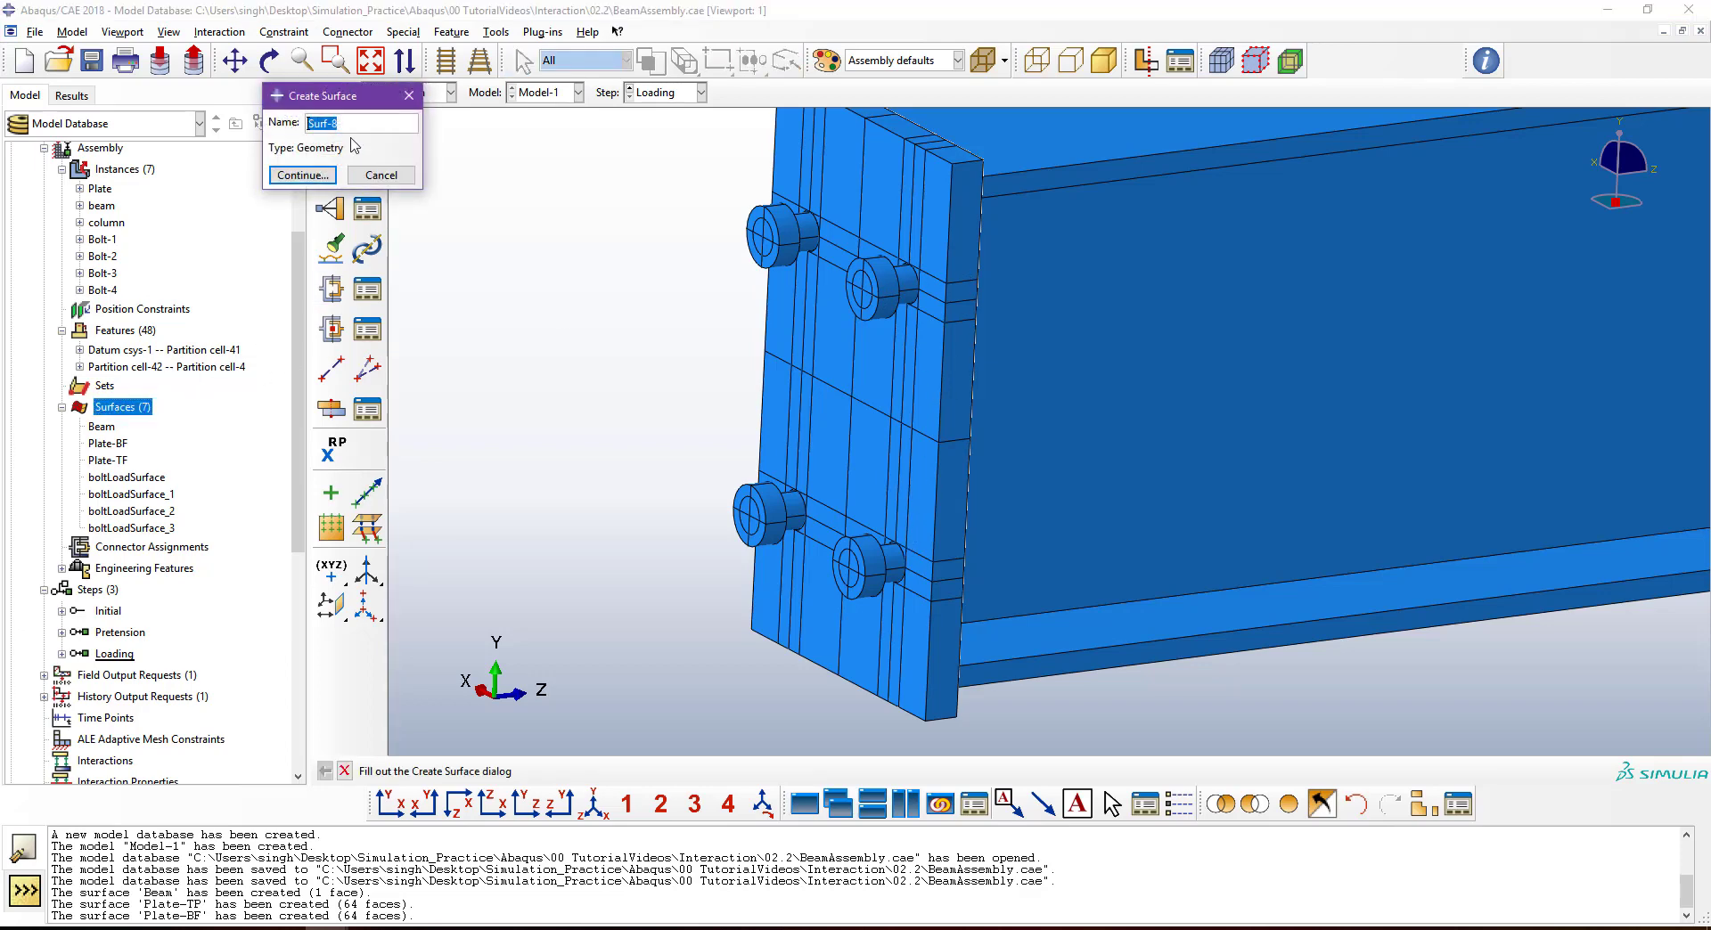
{"action": "type", "text": "Bolt-SS"}
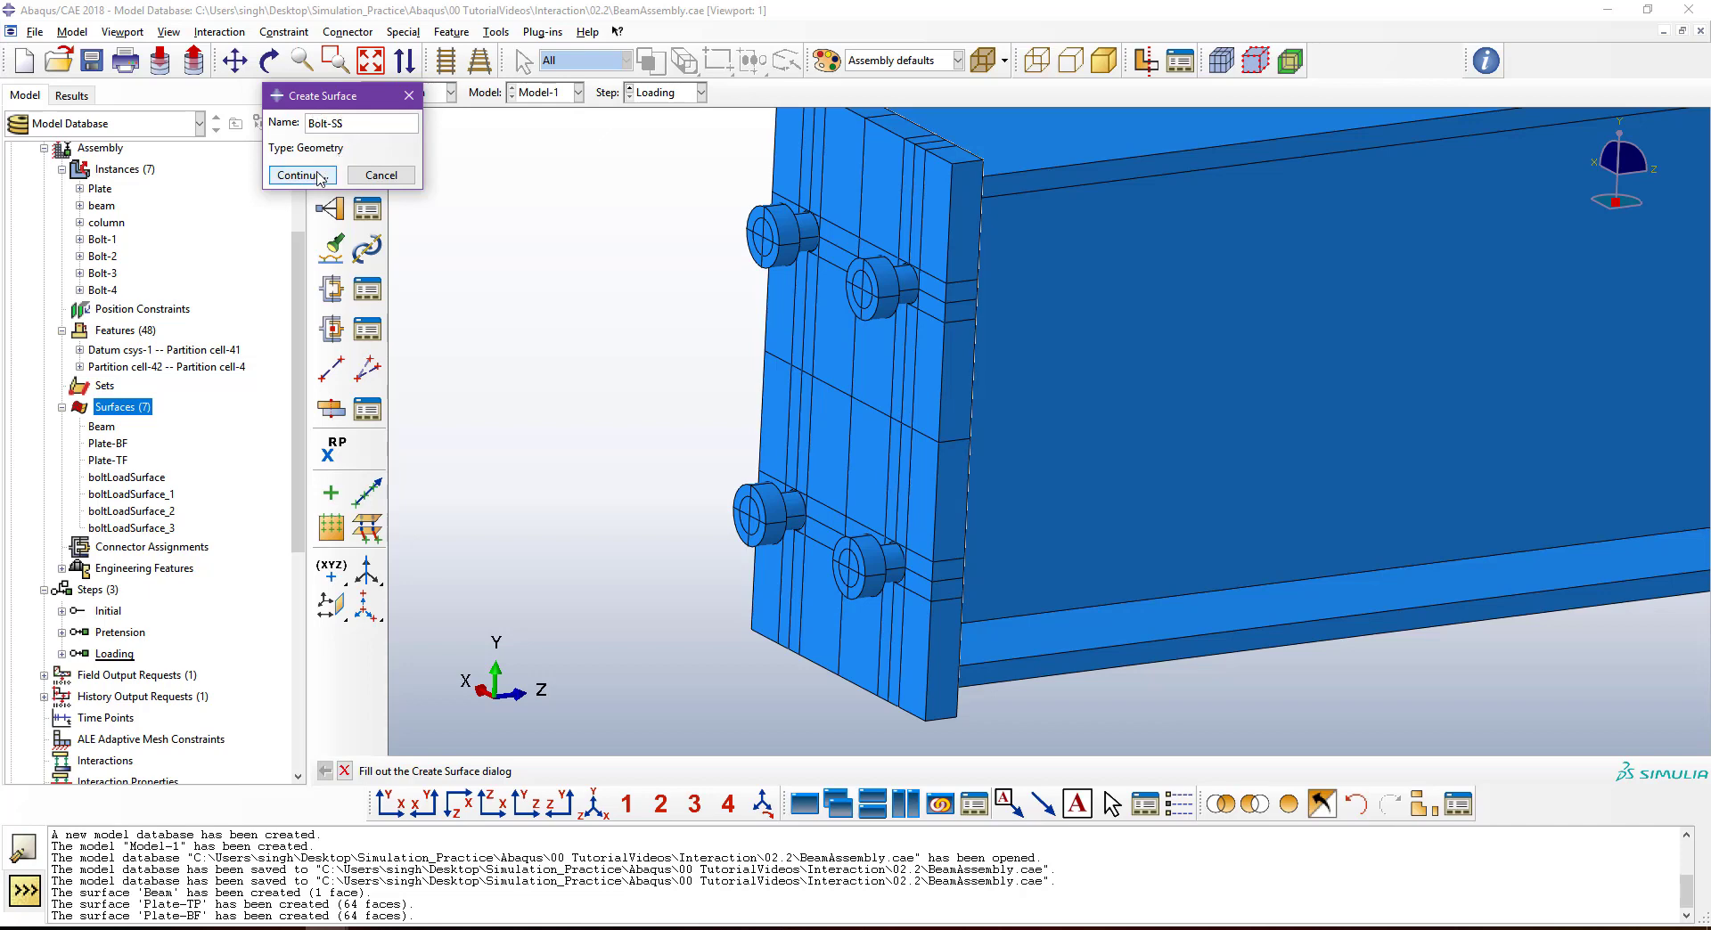
{"action": "left_click", "coordinate": [325, 175]}
{"action": "scroll", "coordinate": [887, 577], "scroll_direction": "up", "scroll_amount": 3}
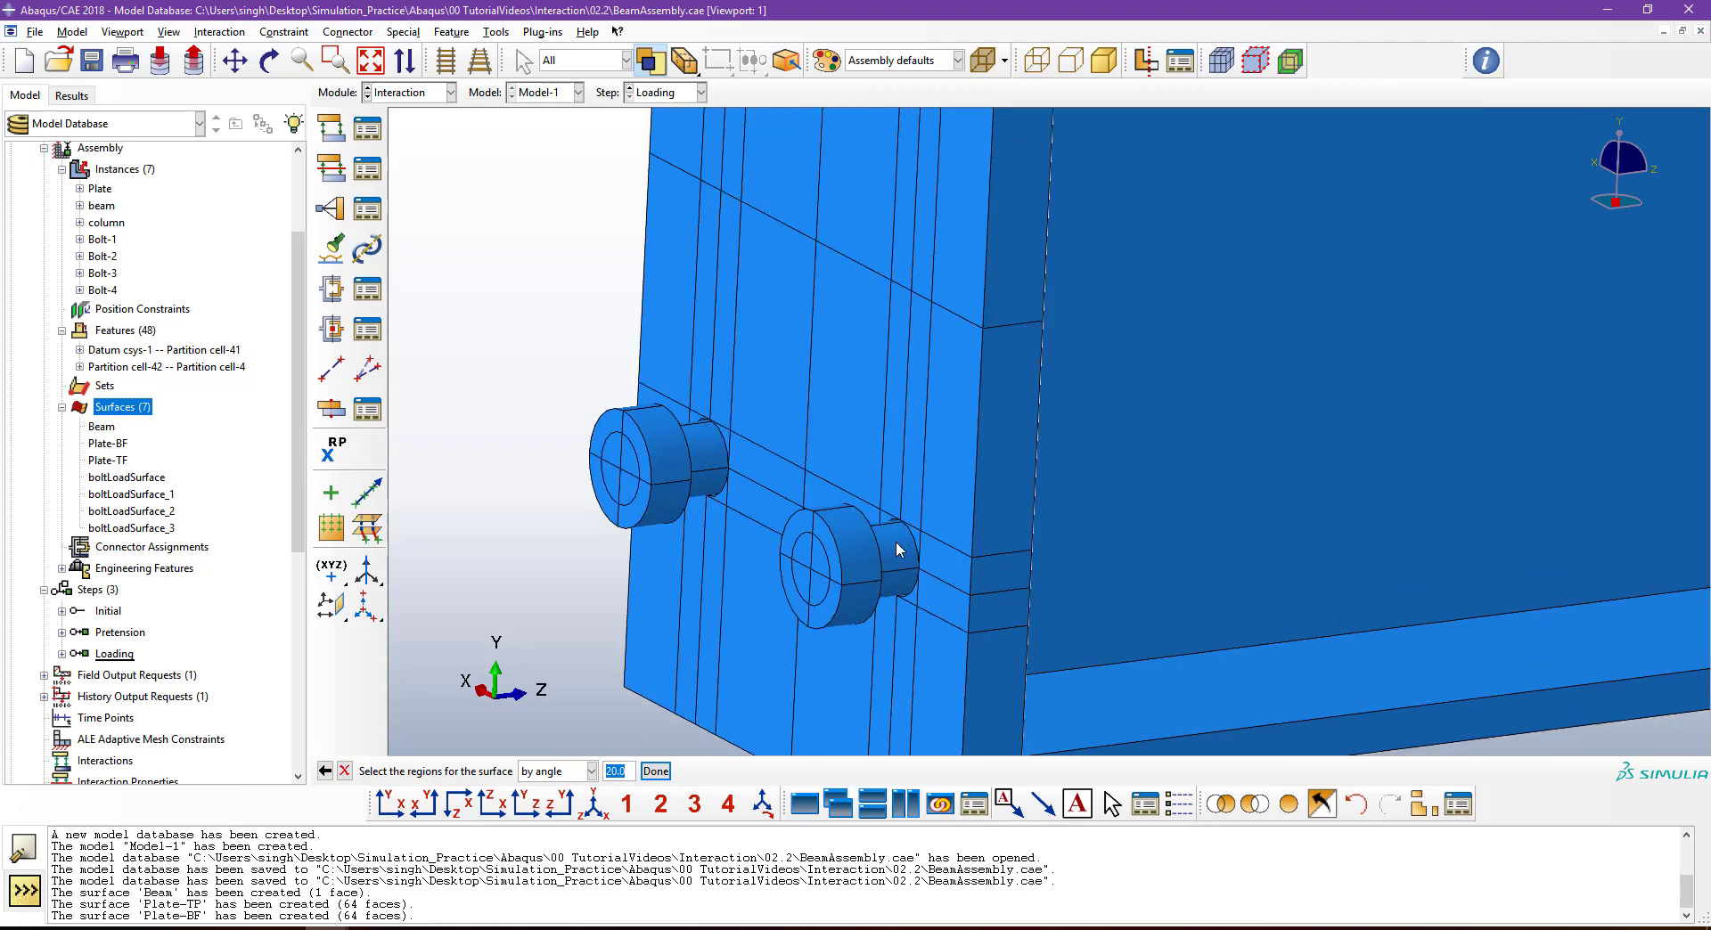
{"action": "left_click", "coordinate": [898, 550]}
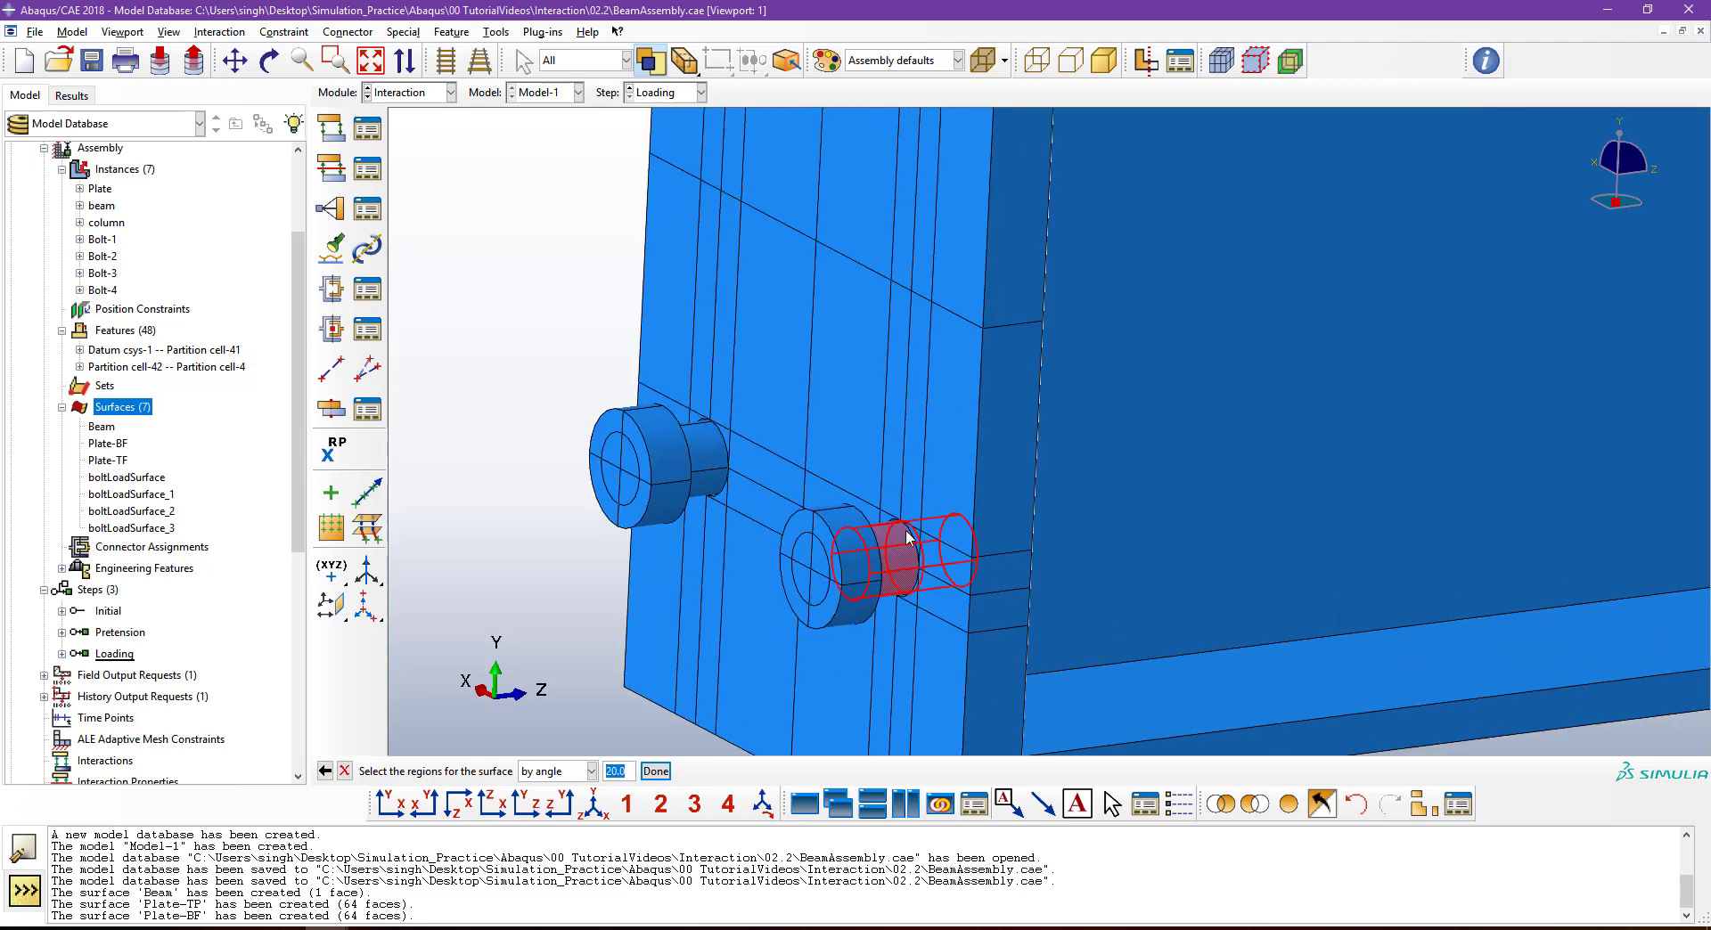
{"action": "left_click", "coordinate": [702, 456], "text": "shift"}
{"action": "scroll", "coordinate": [726, 451], "scroll_direction": "down", "scroll_amount": 3}
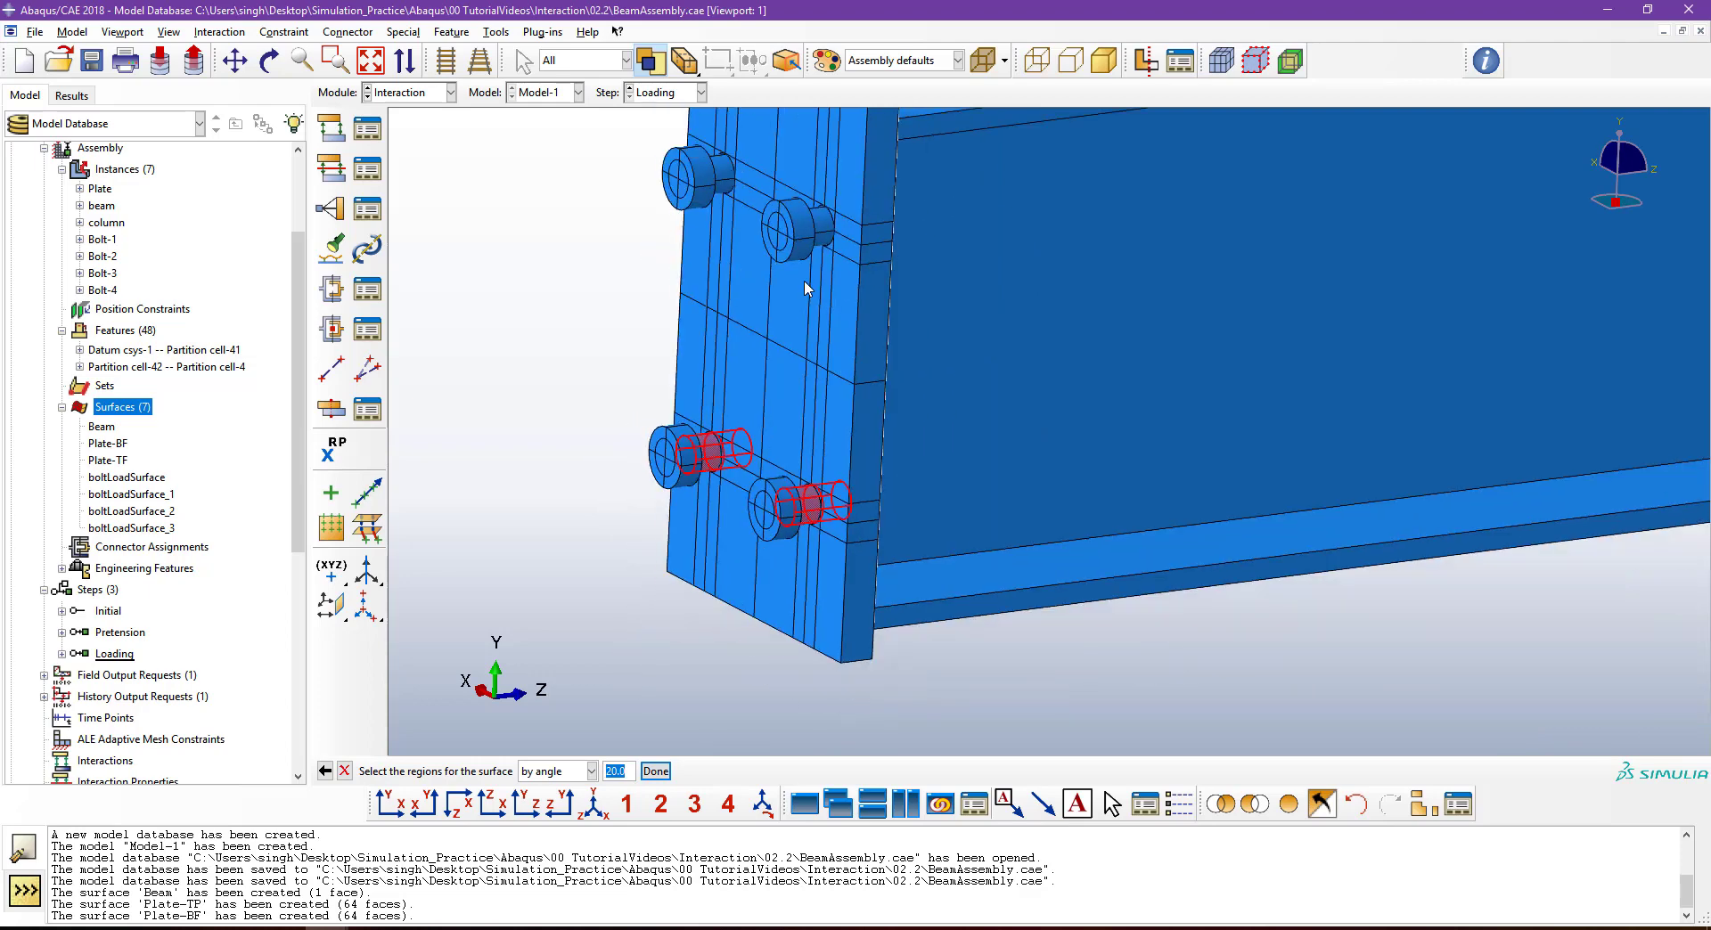
Add the shank faces of the two upper bolts to surface Bolt-SS and finish the surface.
{"action": "middle_click_drag", "start_coordinate": [810, 286], "coordinate": [848, 486], "text": "ctrl+alt"}
{"action": "scroll", "coordinate": [767, 364], "scroll_direction": "up", "scroll_amount": 2}
{"action": "left_click", "coordinate": [767, 362], "text": "shift"}
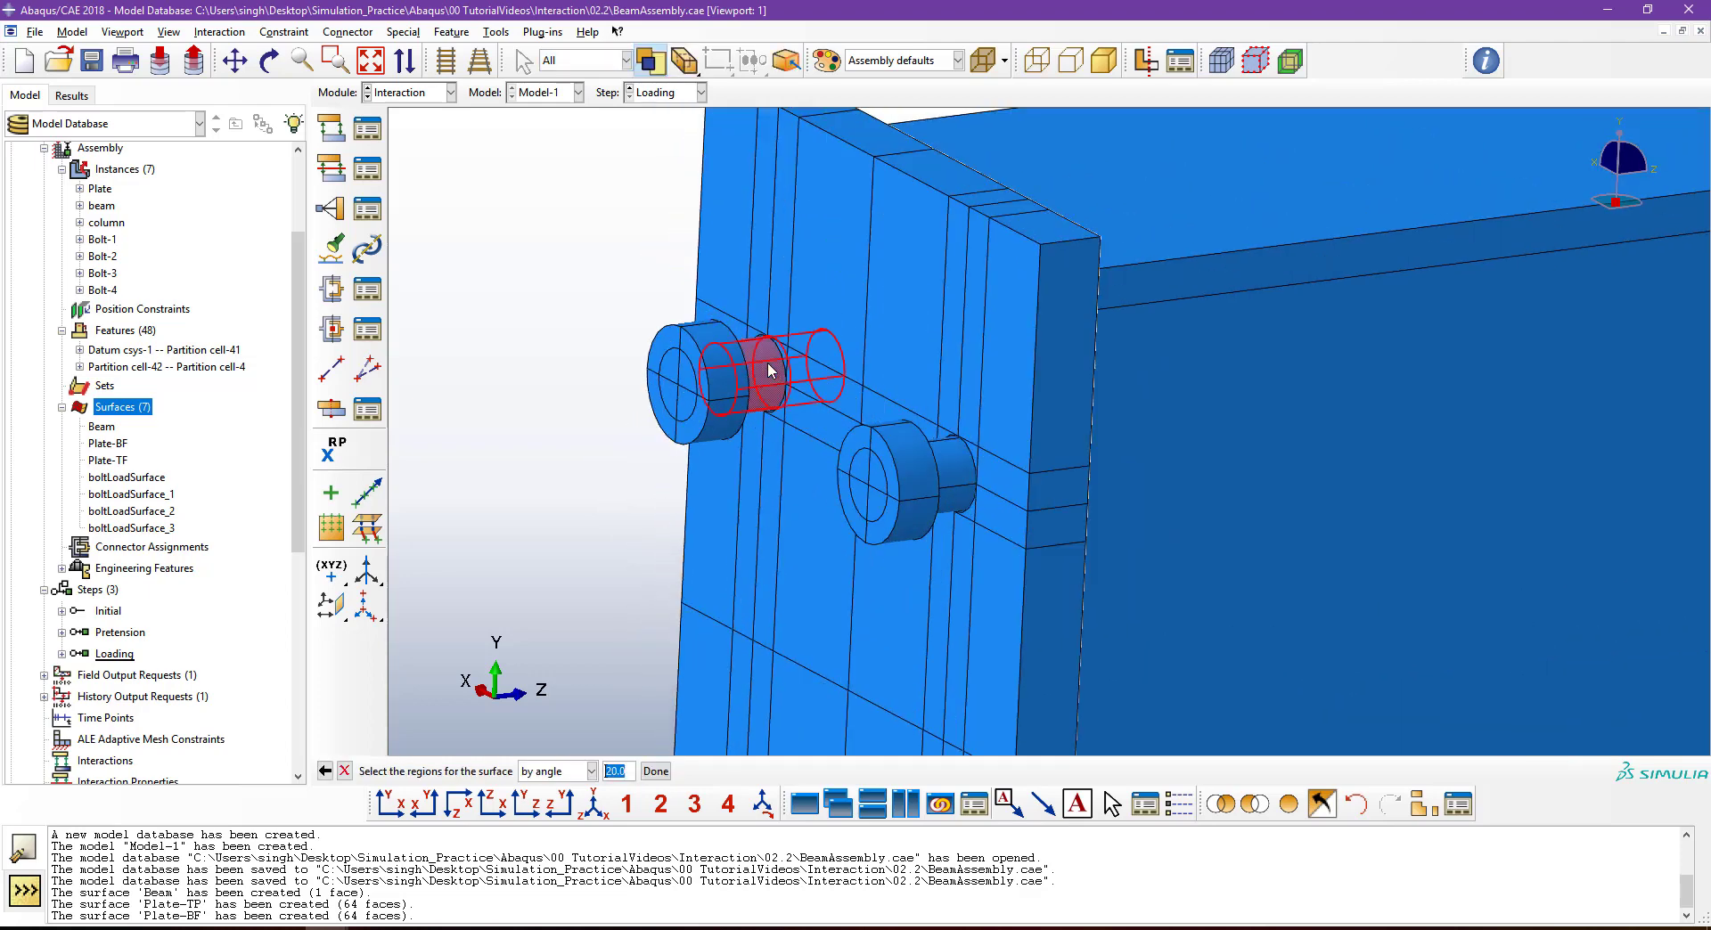
{"action": "left_click", "coordinate": [952, 456], "text": "shift"}
{"action": "scroll", "coordinate": [931, 423], "scroll_direction": "down", "scroll_amount": 2}
{"action": "scroll", "coordinate": [929, 422], "scroll_direction": "down", "scroll_amount": 2}
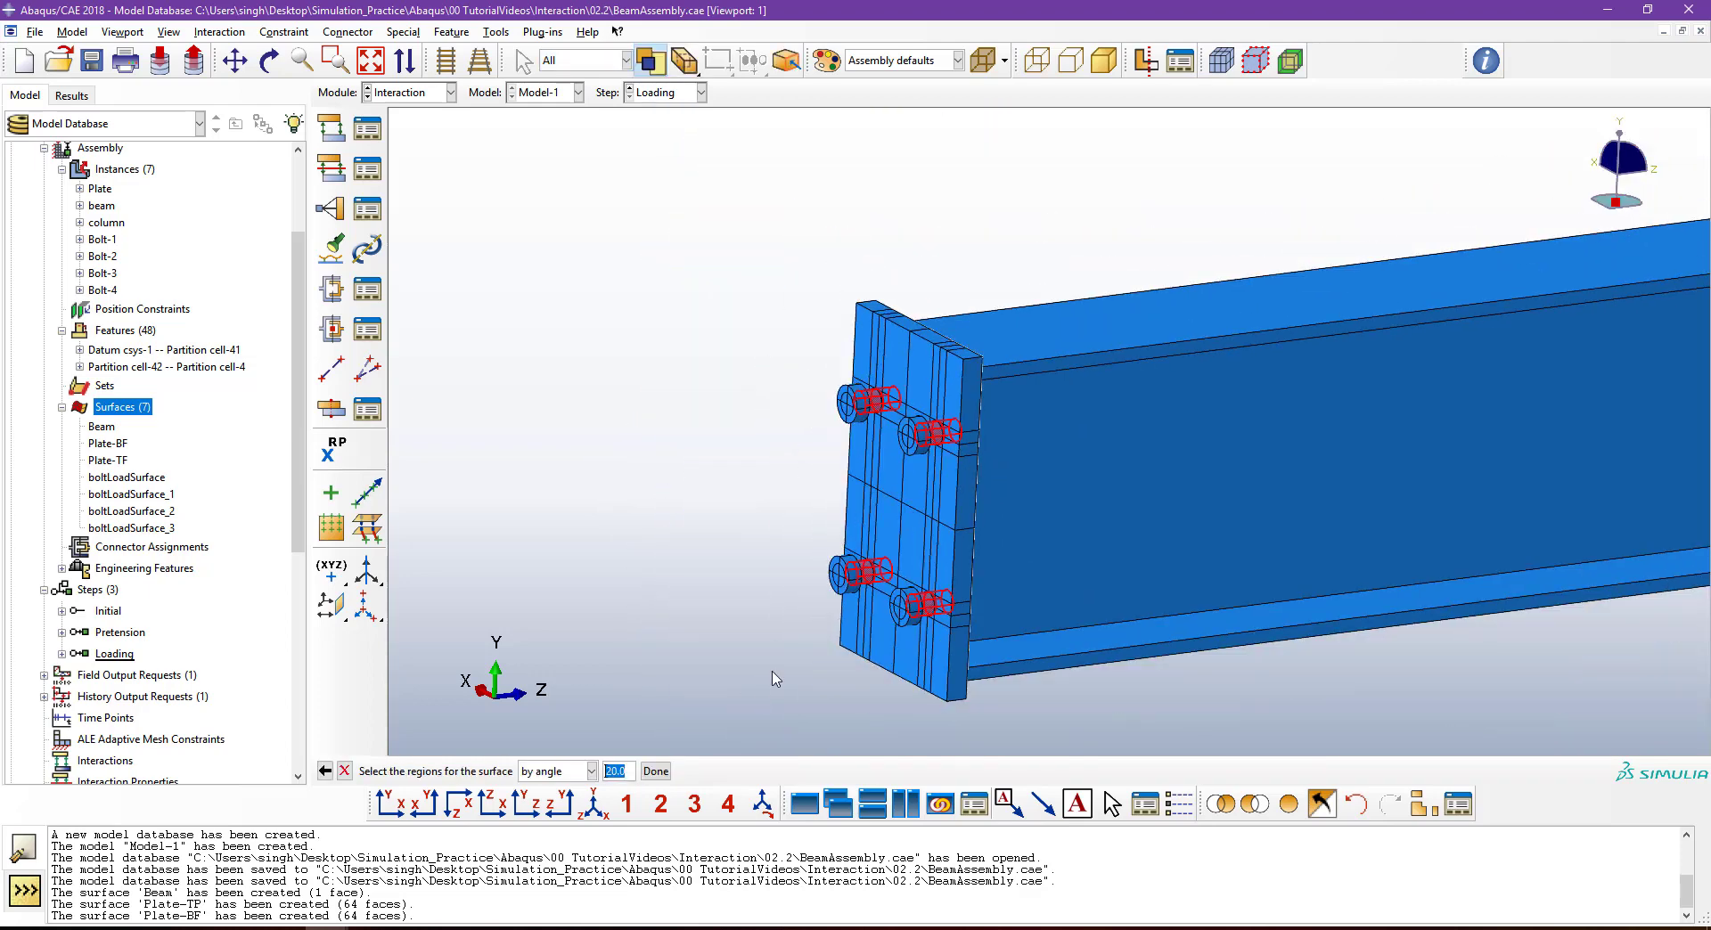
{"action": "left_click", "coordinate": [656, 770]}
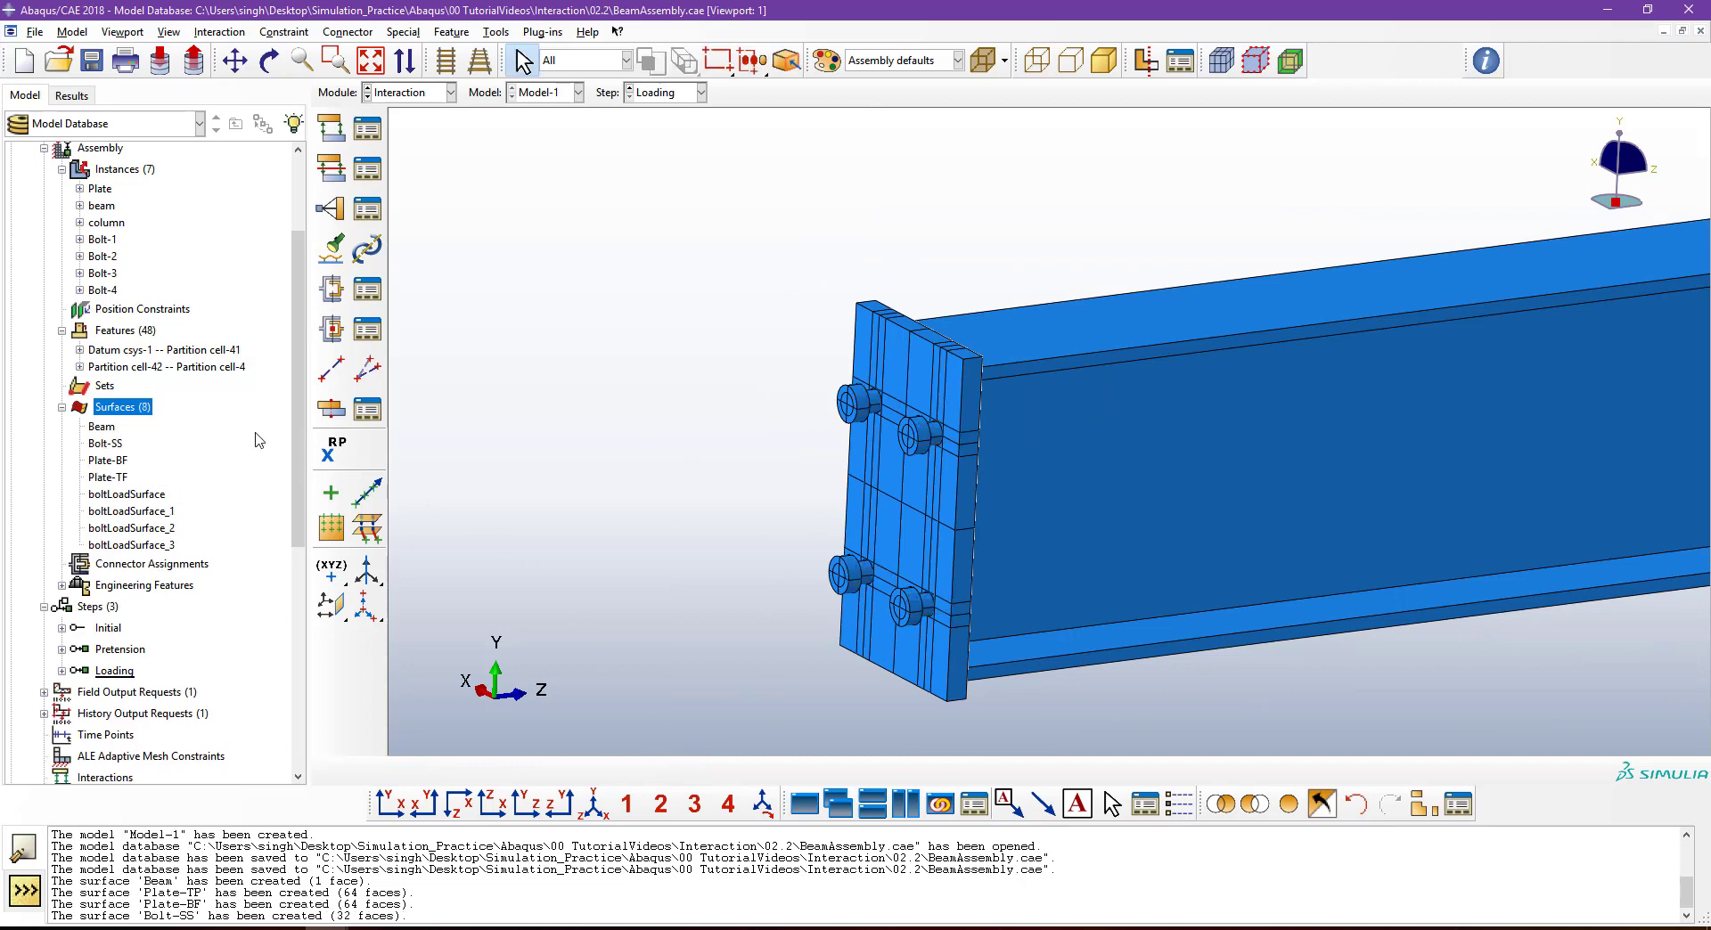
Remove the Plate instance from the viewport display with a display group, leaving the beam and bolts shown.
{"action": "middle_click_drag", "start_coordinate": [971, 436], "coordinate": [938, 393]}
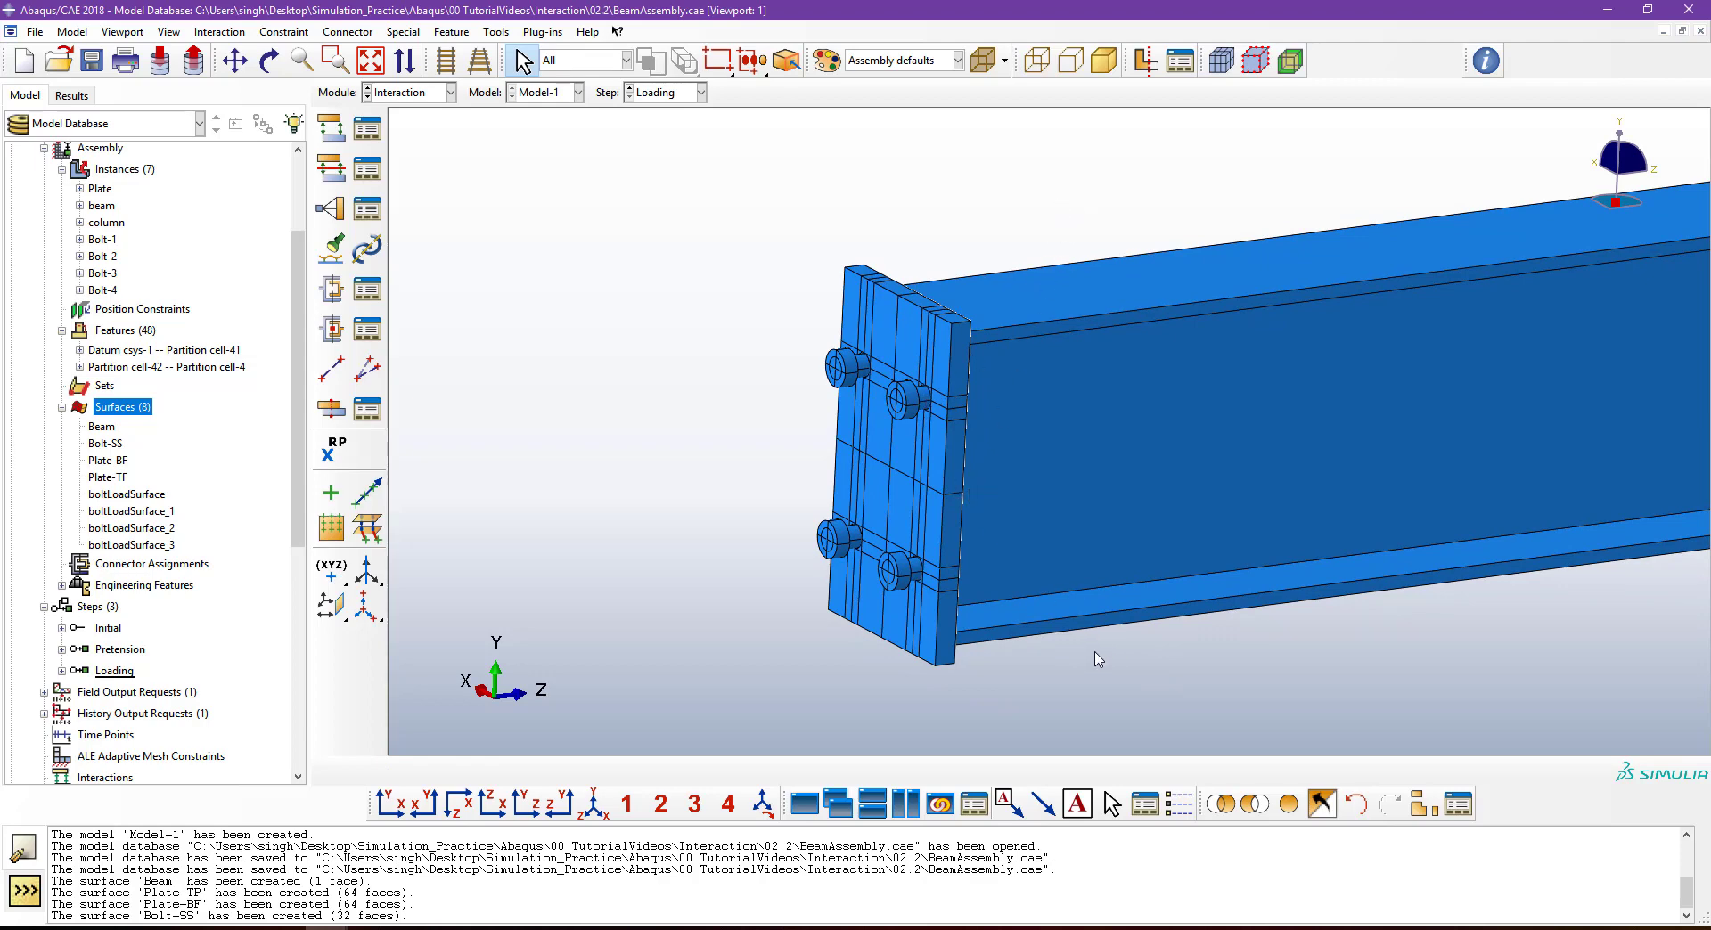
{"action": "left_click", "coordinate": [1411, 806]}
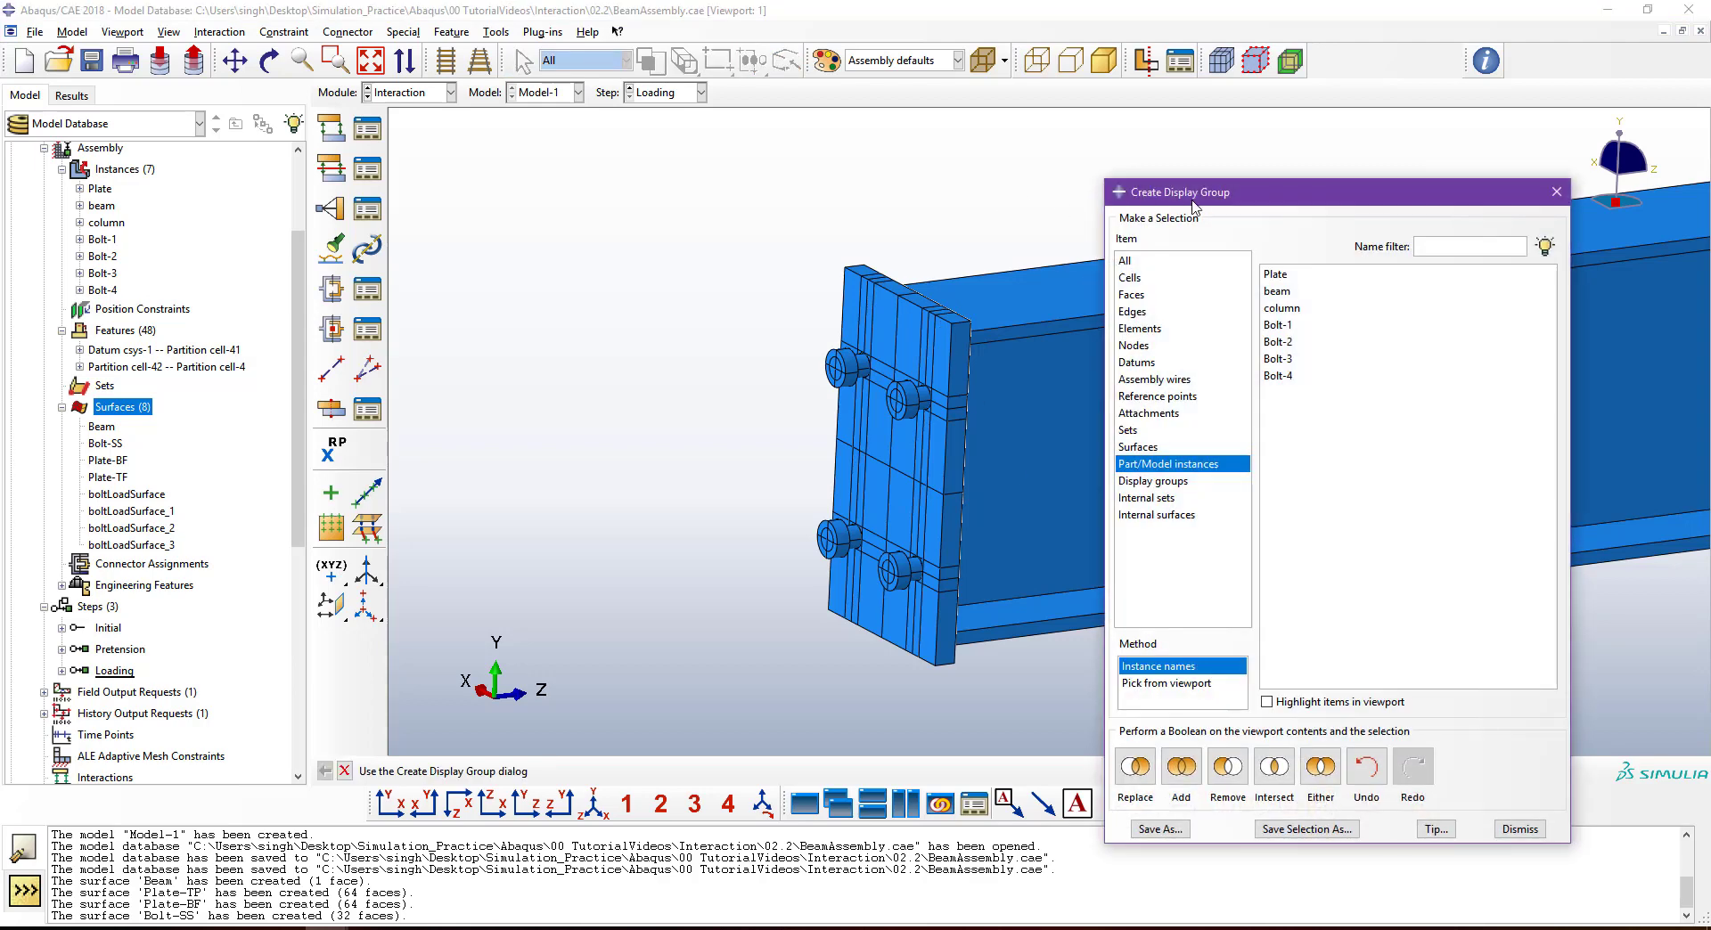
{"action": "left_click_drag", "start_coordinate": [1194, 197], "coordinate": [1202, 165]}
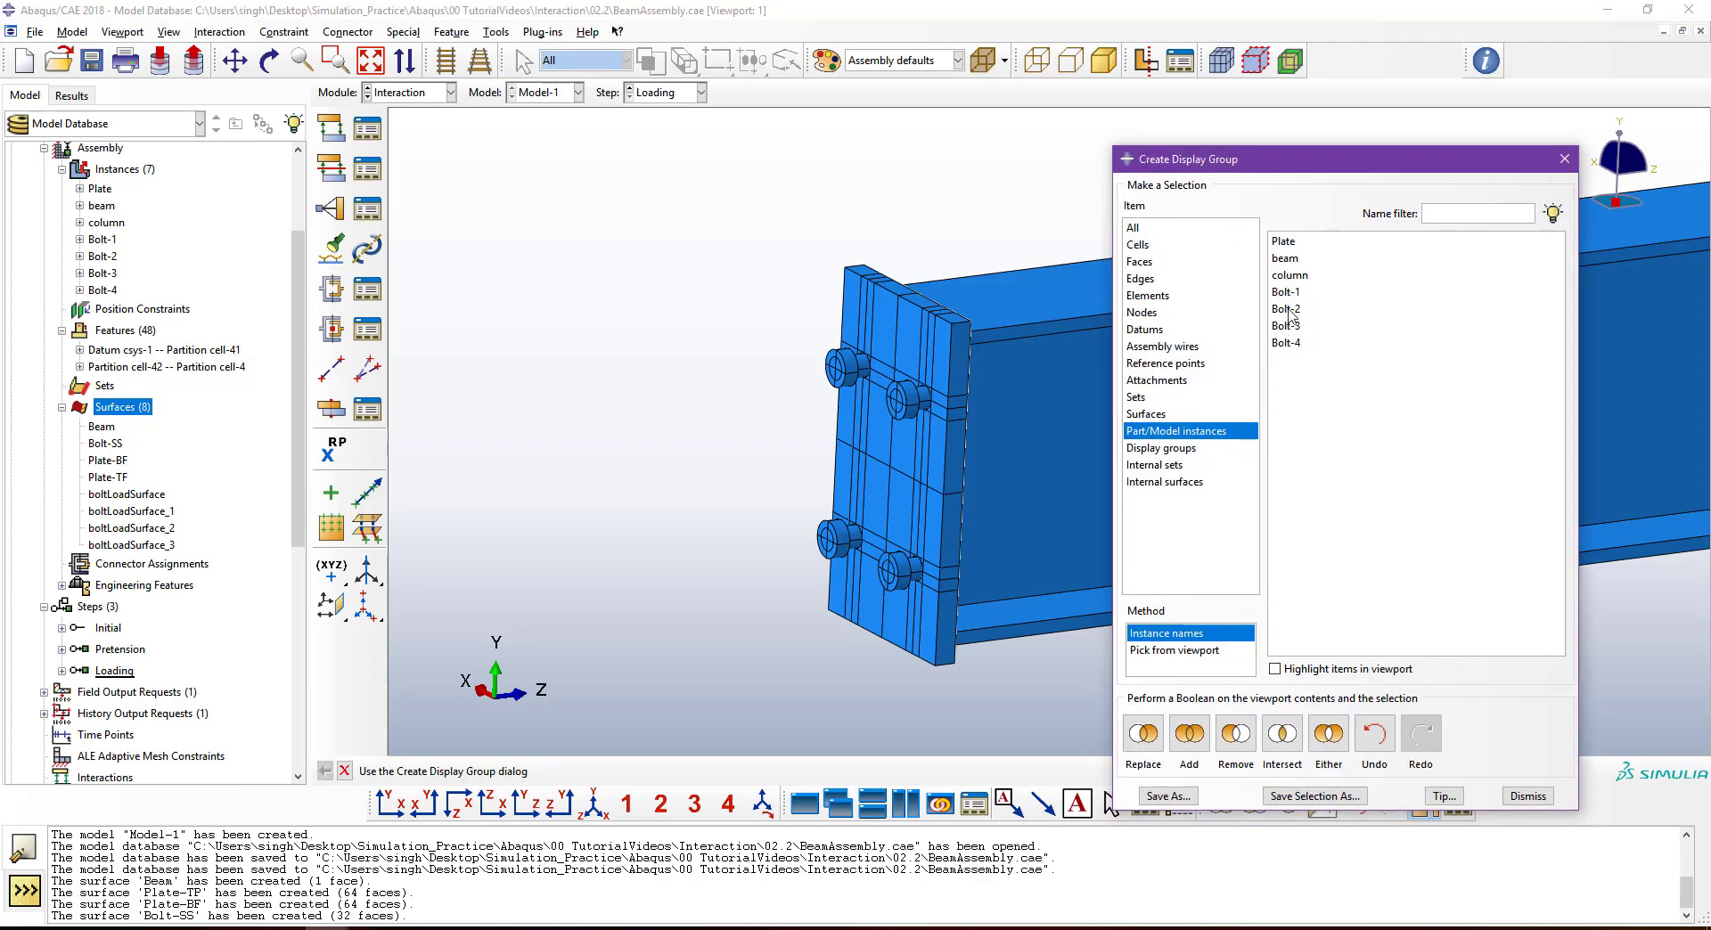
{"action": "left_click", "coordinate": [1290, 242]}
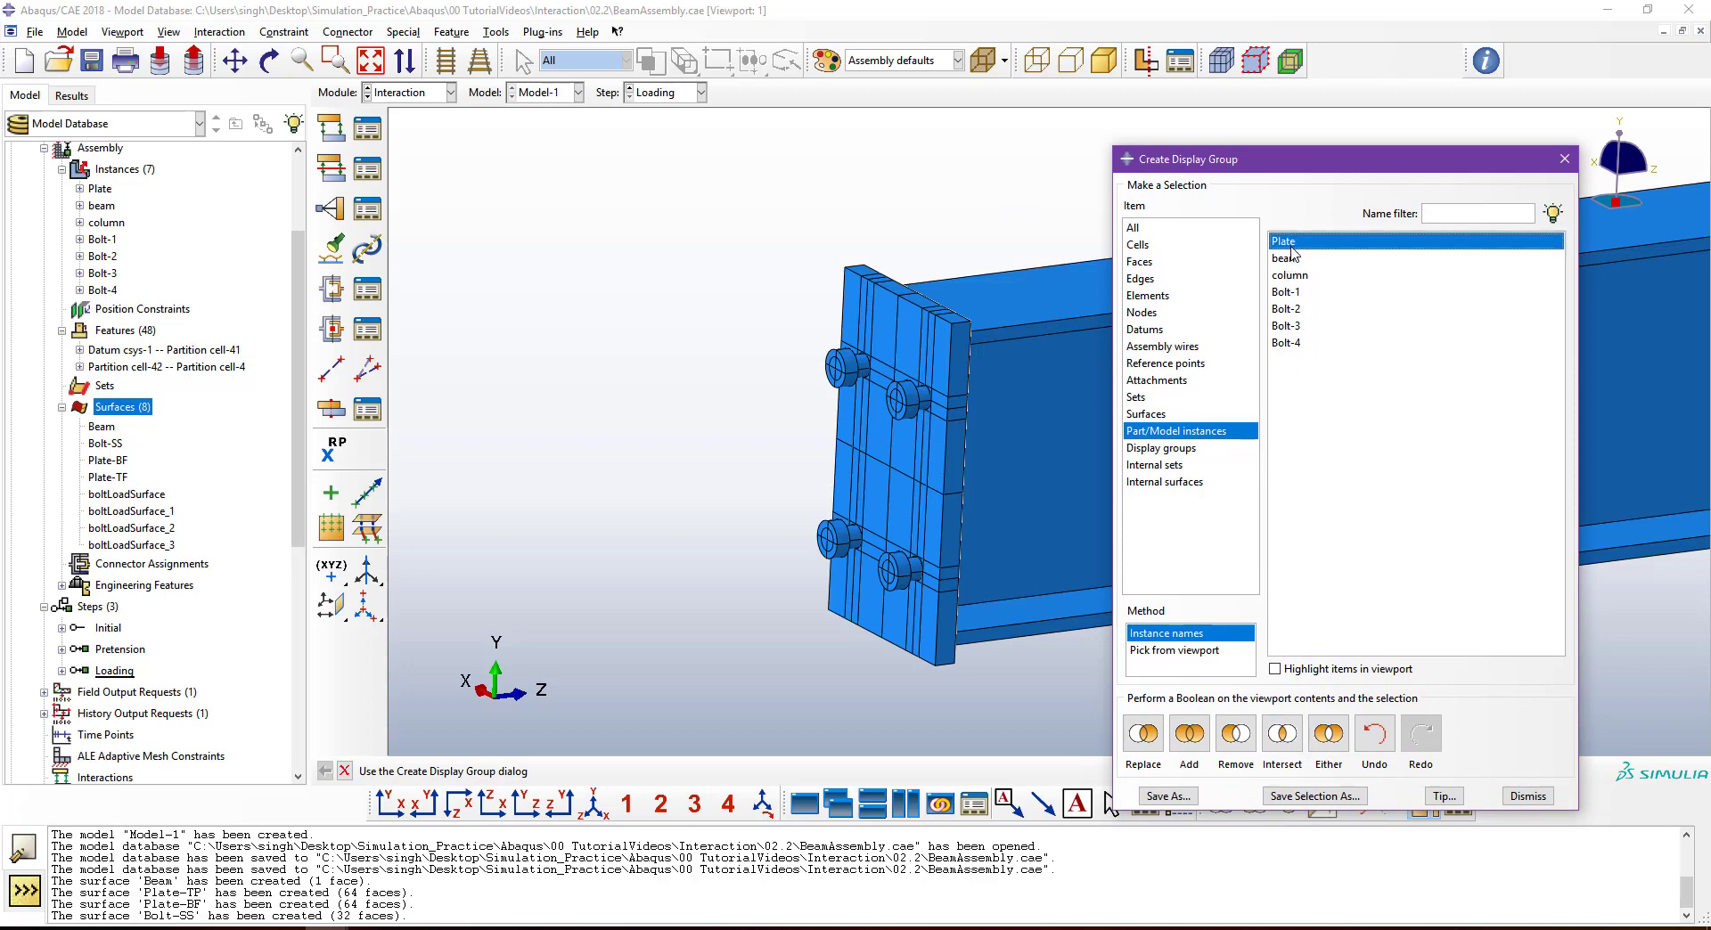
{"action": "left_click", "coordinate": [1232, 743]}
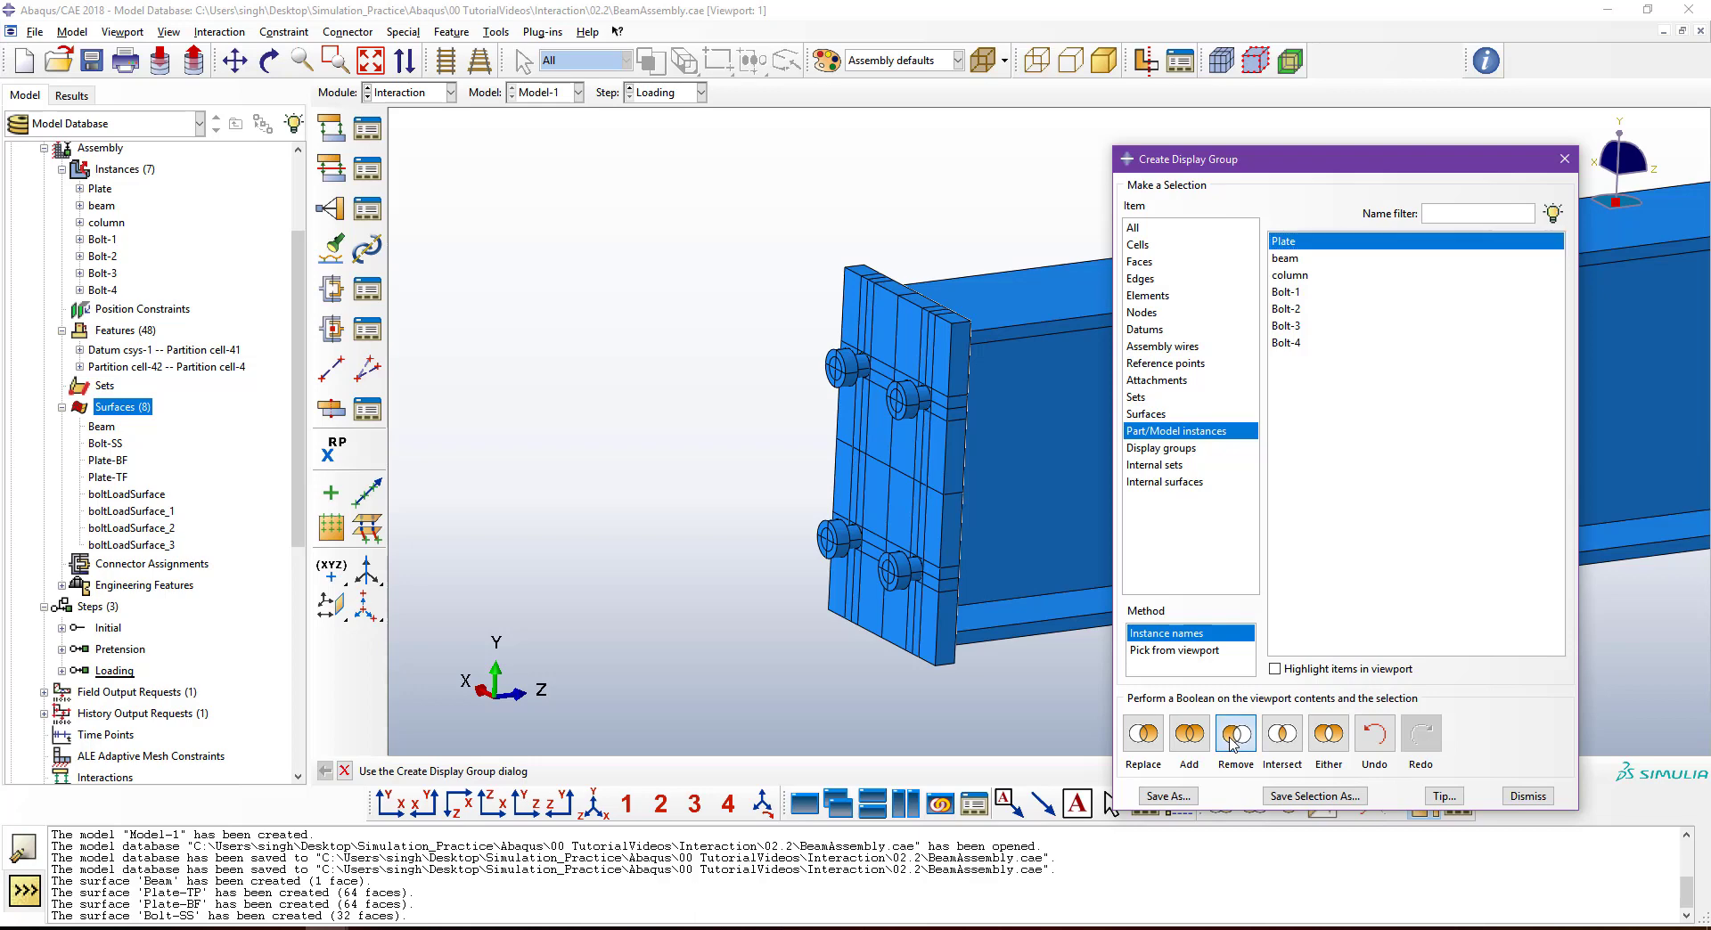
{"action": "left_click", "coordinate": [1525, 797]}
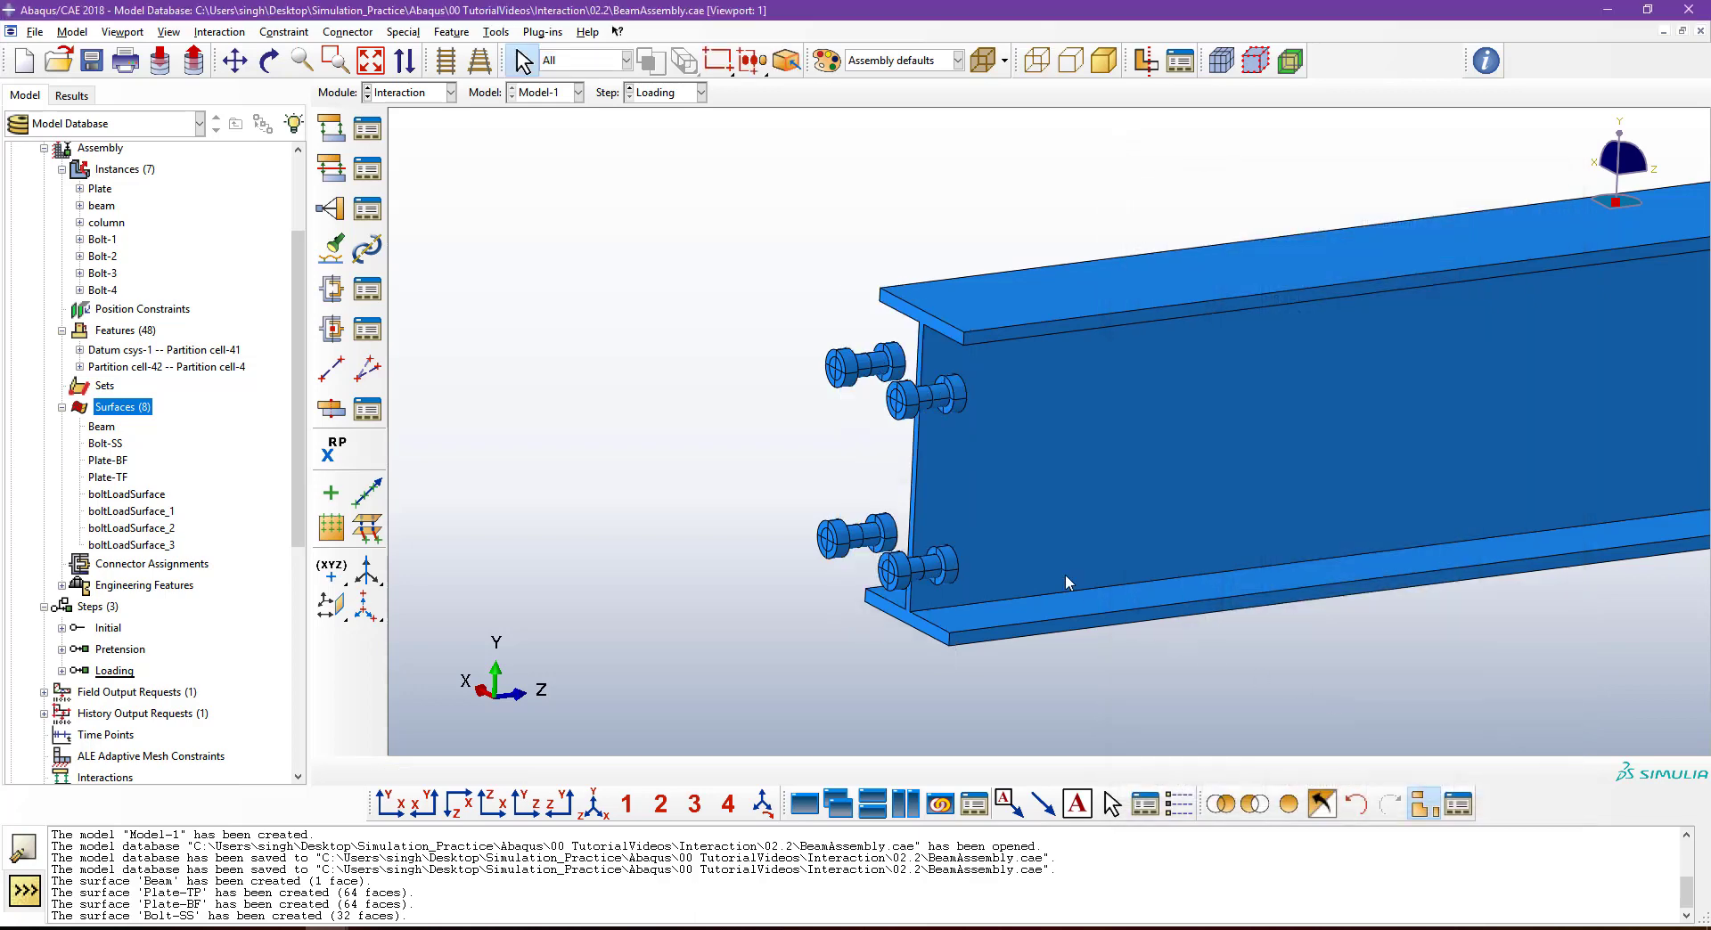
Create an assembly surface named Bolt-TF from the inner ring faces of the four beam-side bolt heads, selected by angle.
{"action": "scroll", "coordinate": [720, 398], "scroll_direction": "up", "scroll_amount": 3}
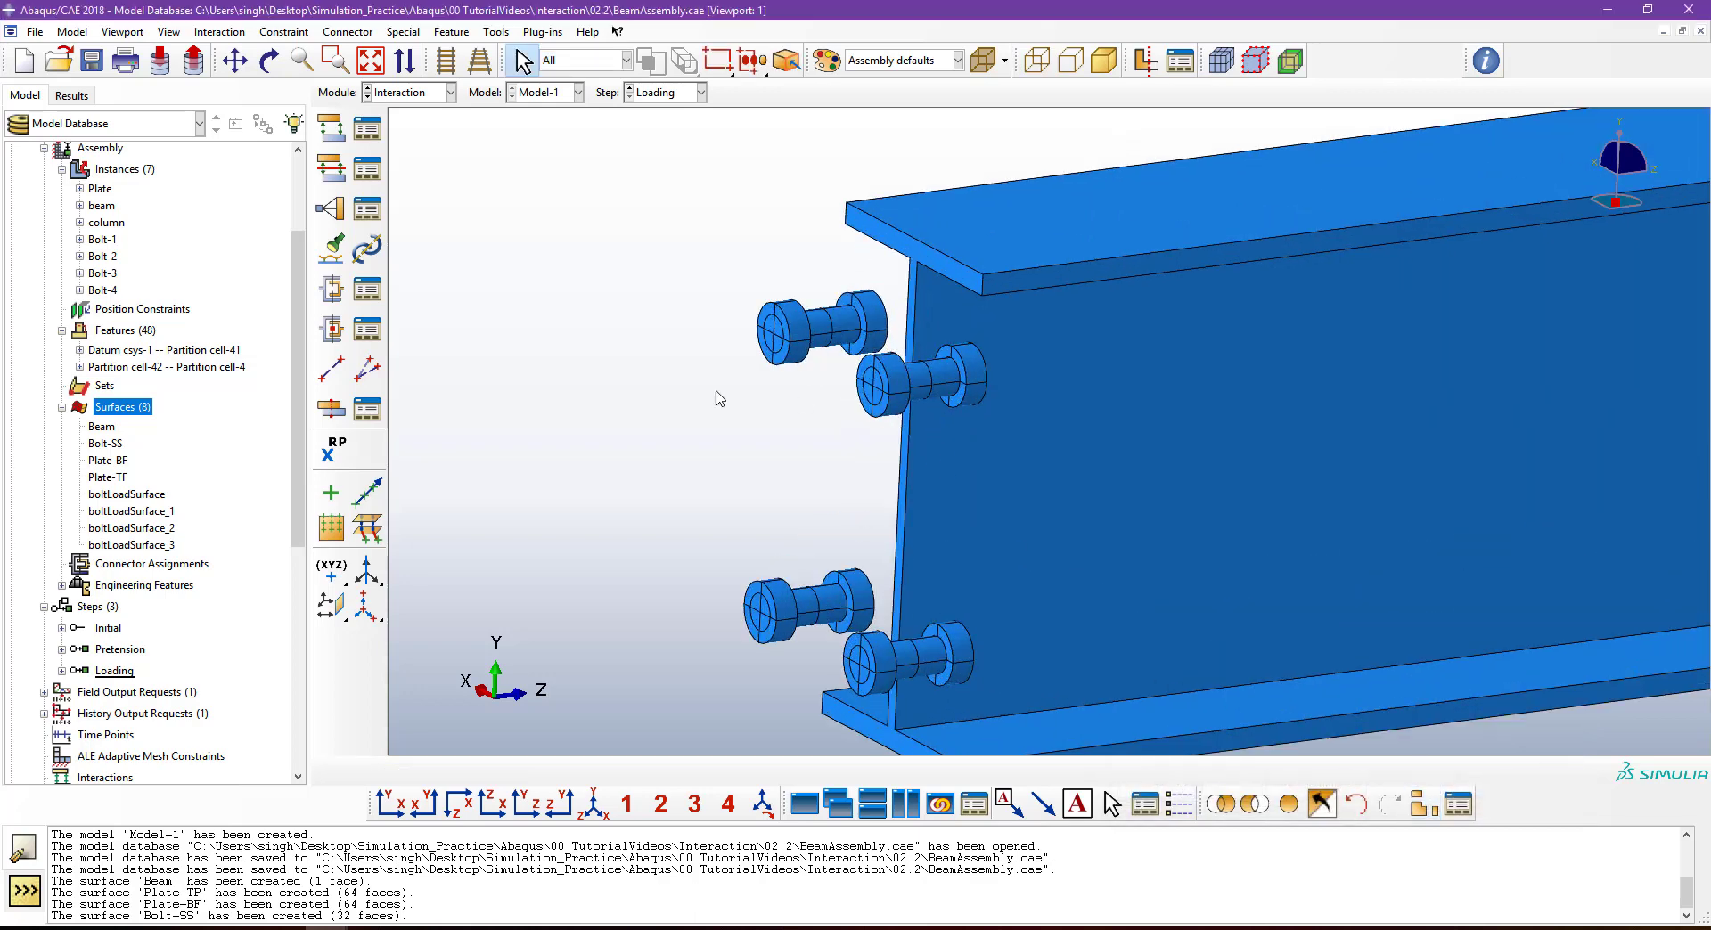
{"action": "double_click", "coordinate": [120, 408]}
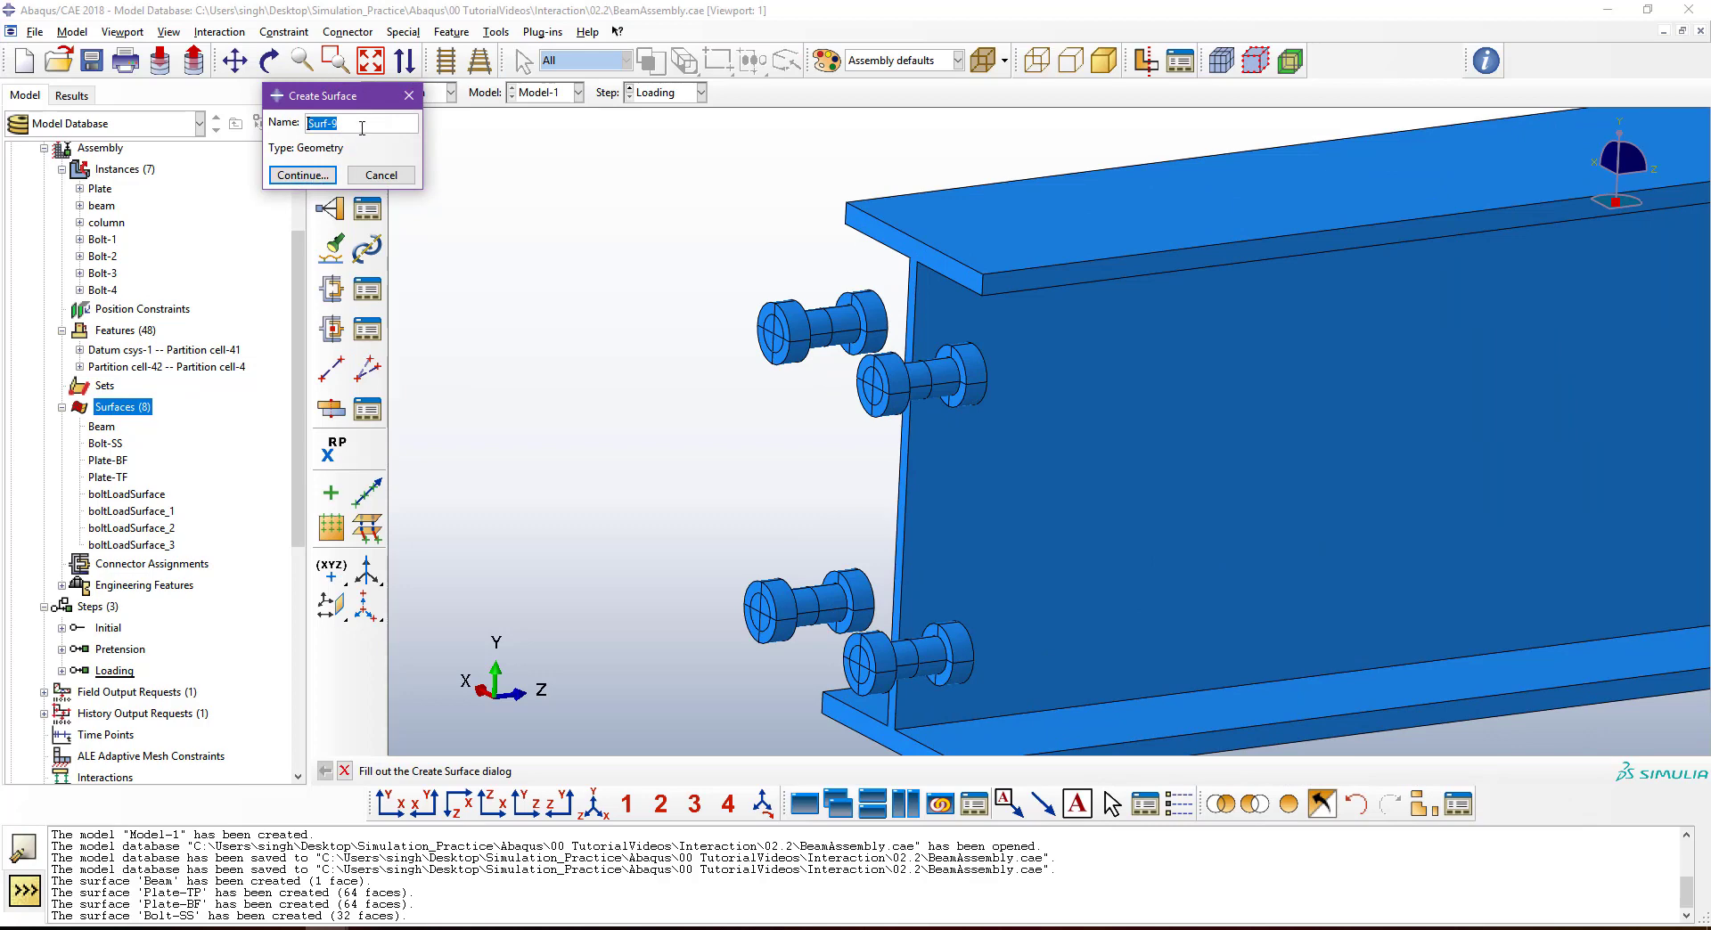
{"action": "type", "text": "Bolt-TF"}
{"action": "left_click", "coordinate": [301, 175]}
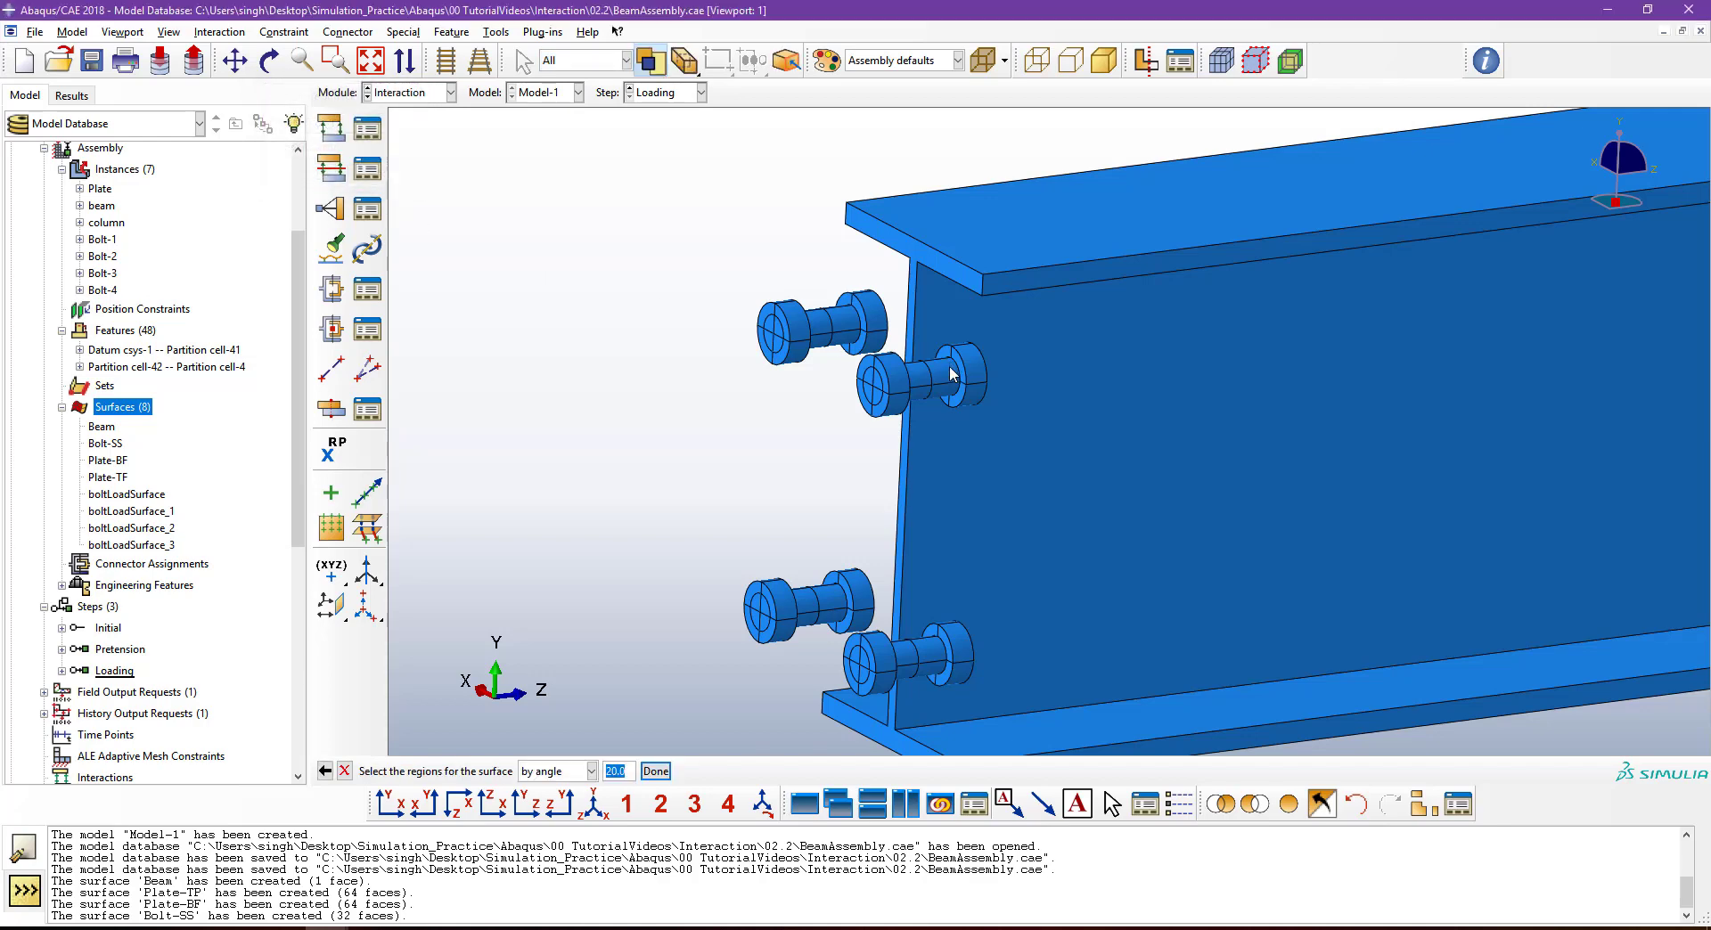
{"action": "scroll", "coordinate": [952, 374], "scroll_direction": "down", "scroll_amount": 3}
{"action": "left_click", "coordinate": [976, 374]}
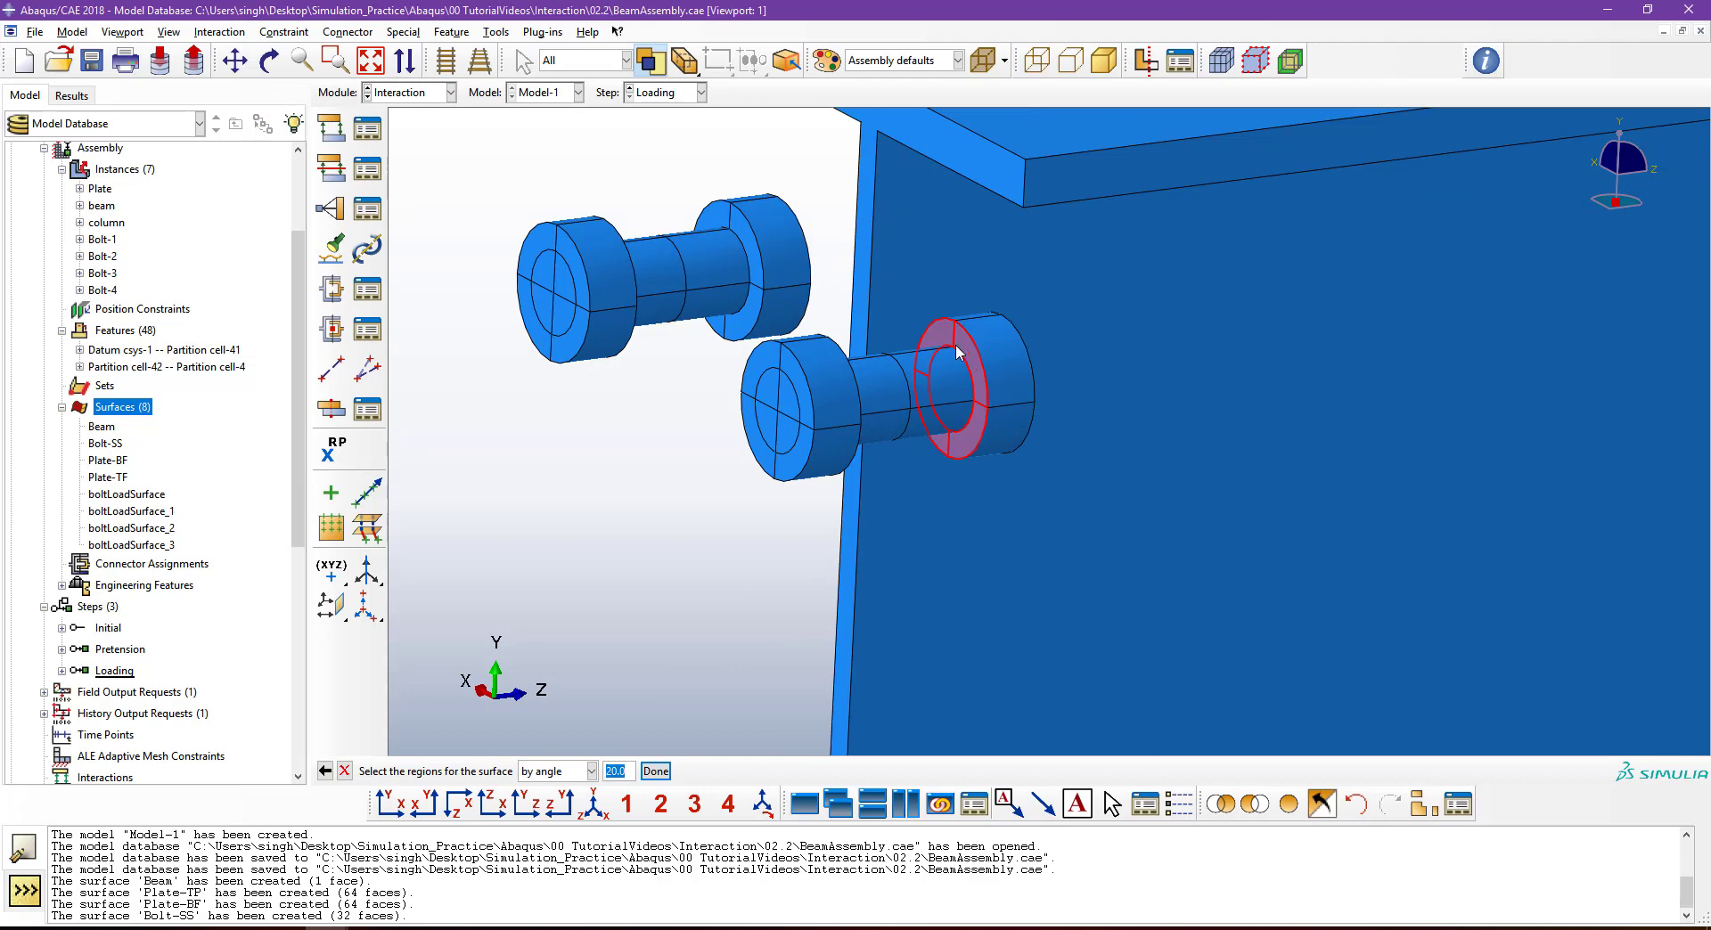
{"action": "left_click", "coordinate": [751, 258]}
{"action": "scroll", "coordinate": [751, 258], "scroll_direction": "up", "scroll_amount": 3}
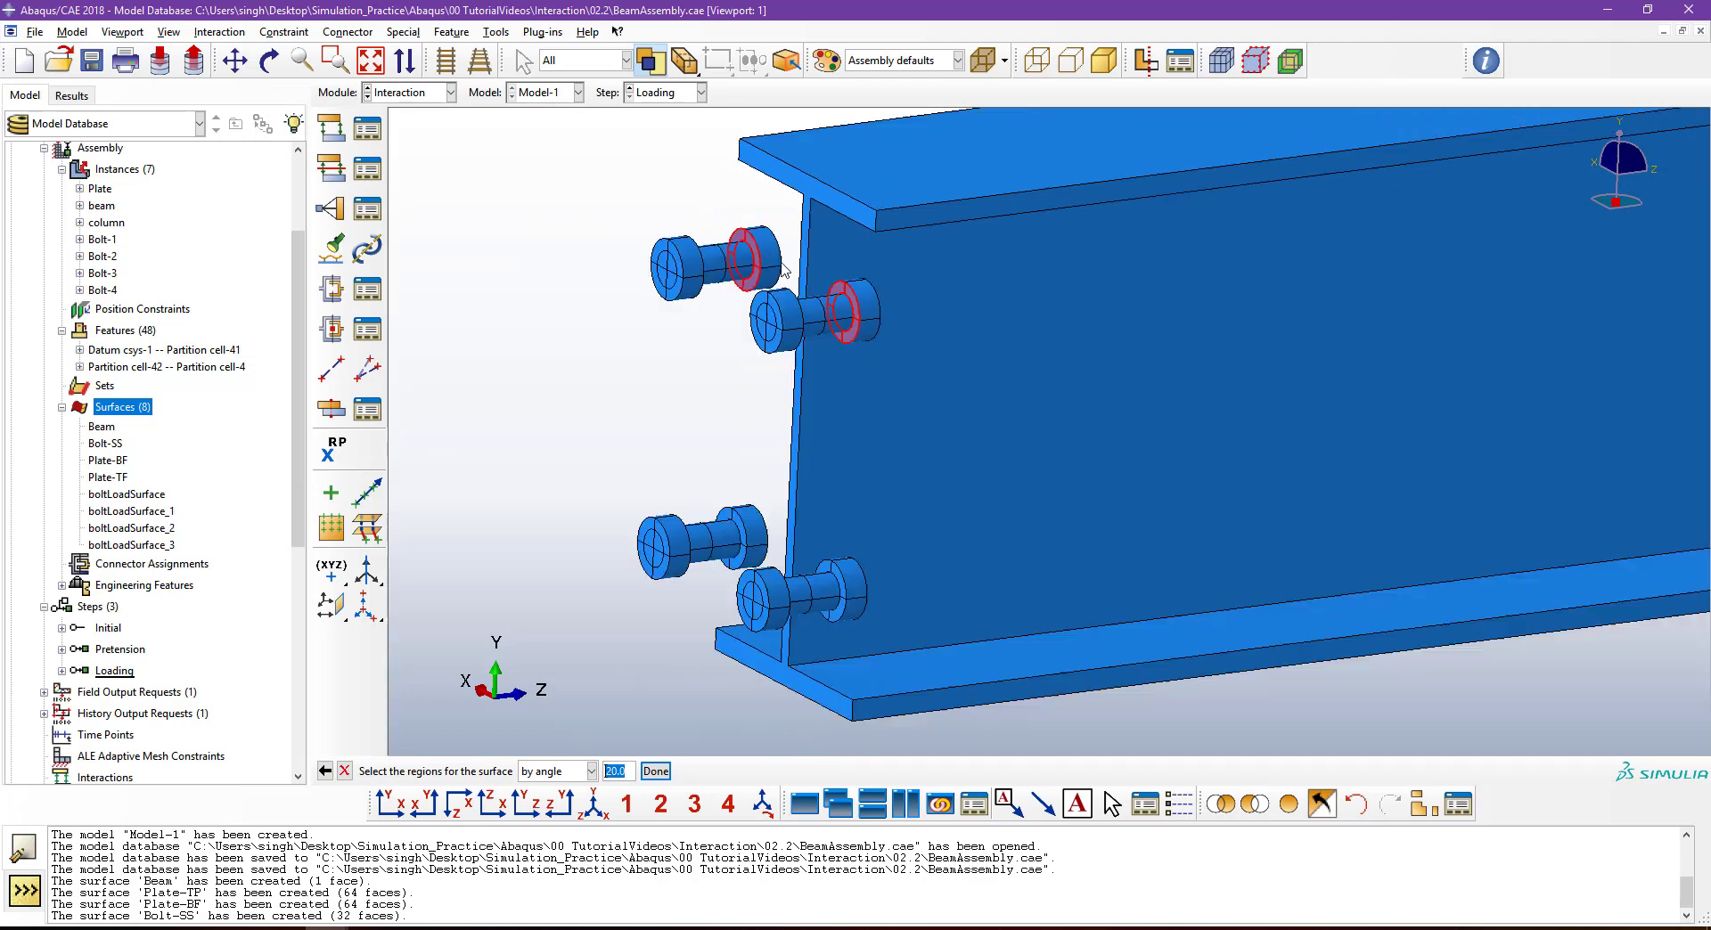
{"action": "scroll", "coordinate": [851, 595], "scroll_direction": "down", "scroll_amount": 3}
{"action": "left_click", "coordinate": [846, 590]}
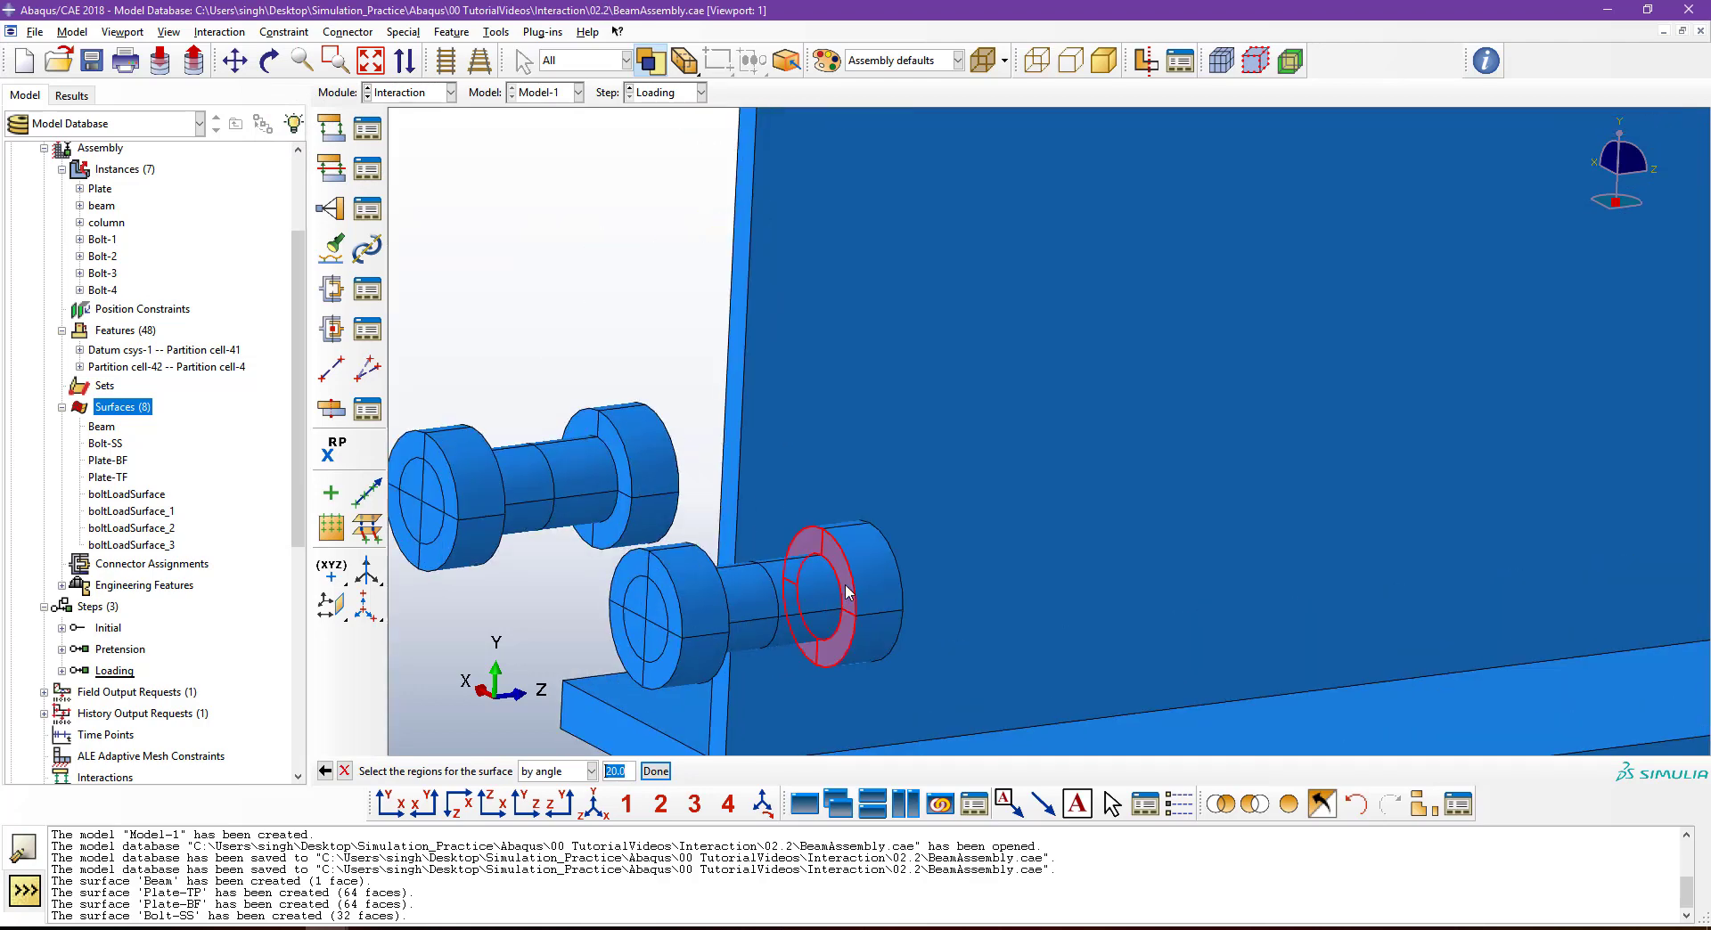
{"action": "left_click", "coordinate": [624, 479], "text": "shift"}
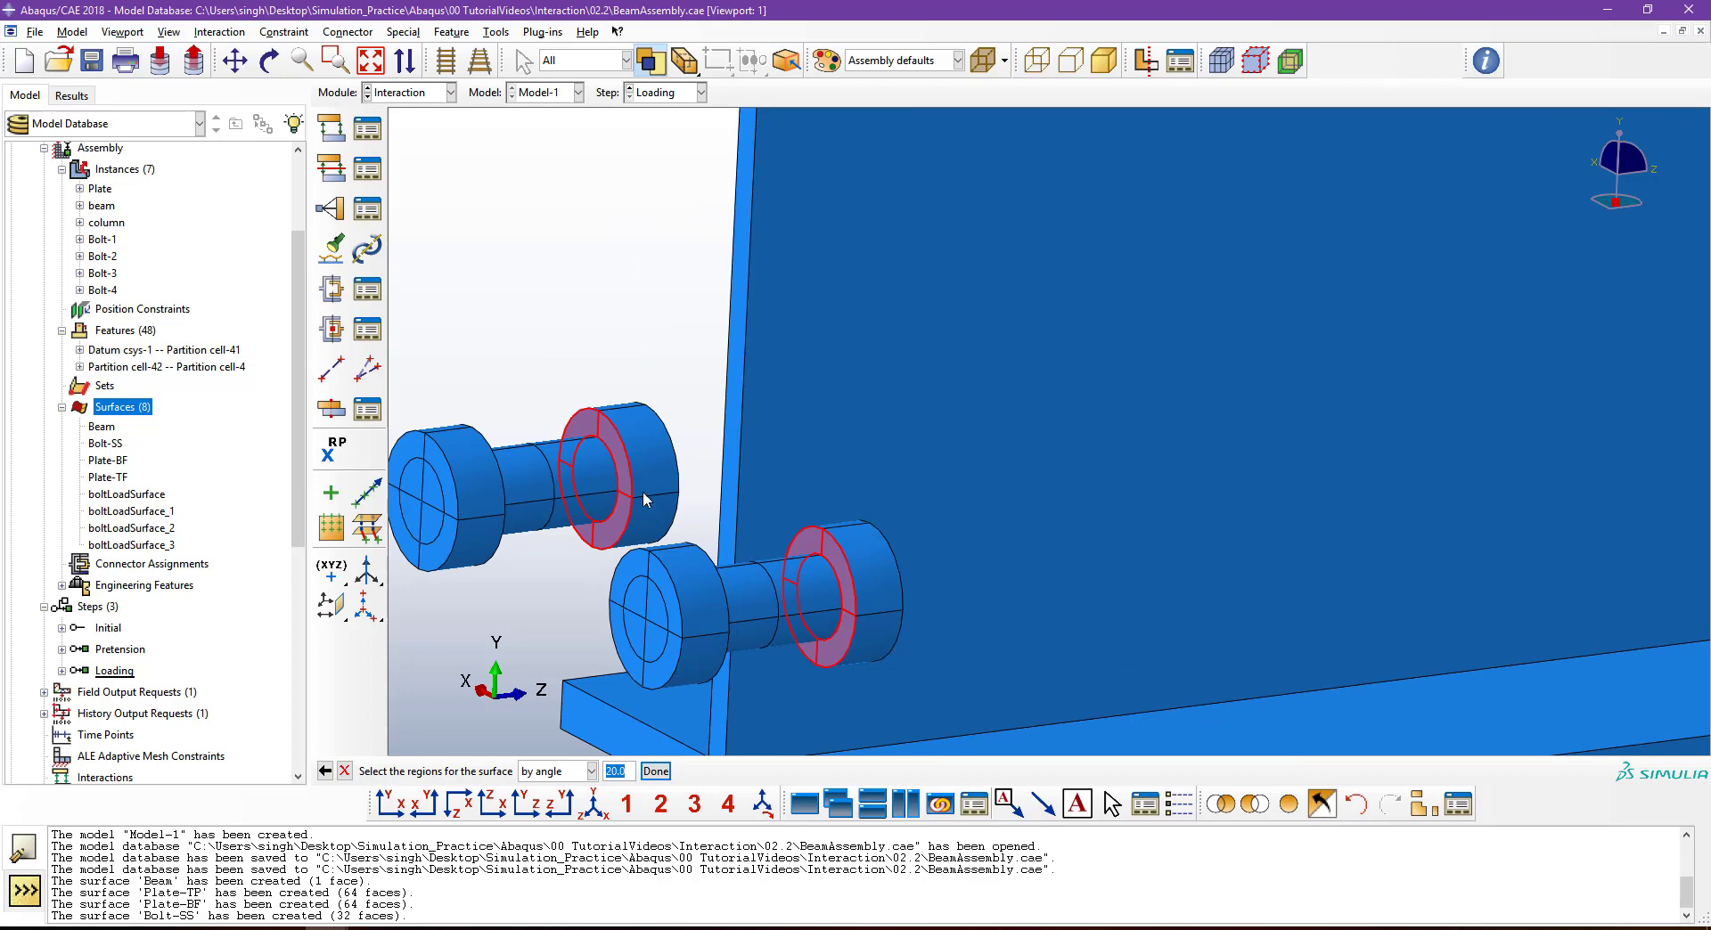
{"action": "left_click", "coordinate": [656, 771]}
Create an assembly surface named Bolt-BF from the inner ring faces of the four bolt heads farthest from the beam.
{"action": "scroll", "coordinate": [917, 499], "scroll_direction": "up", "scroll_amount": 3}
{"action": "mouse_move", "coordinate": [1058, 531]}
{"action": "left_mouse_down", "text": "ctrl+alt"}
{"action": "mouse_move", "coordinate": [910, 539]}
{"action": "mouse_move", "coordinate": [841, 504]}
{"action": "mouse_move", "coordinate": [870, 511]}
{"action": "left_mouse_up", "text": "ctrl+alt"}
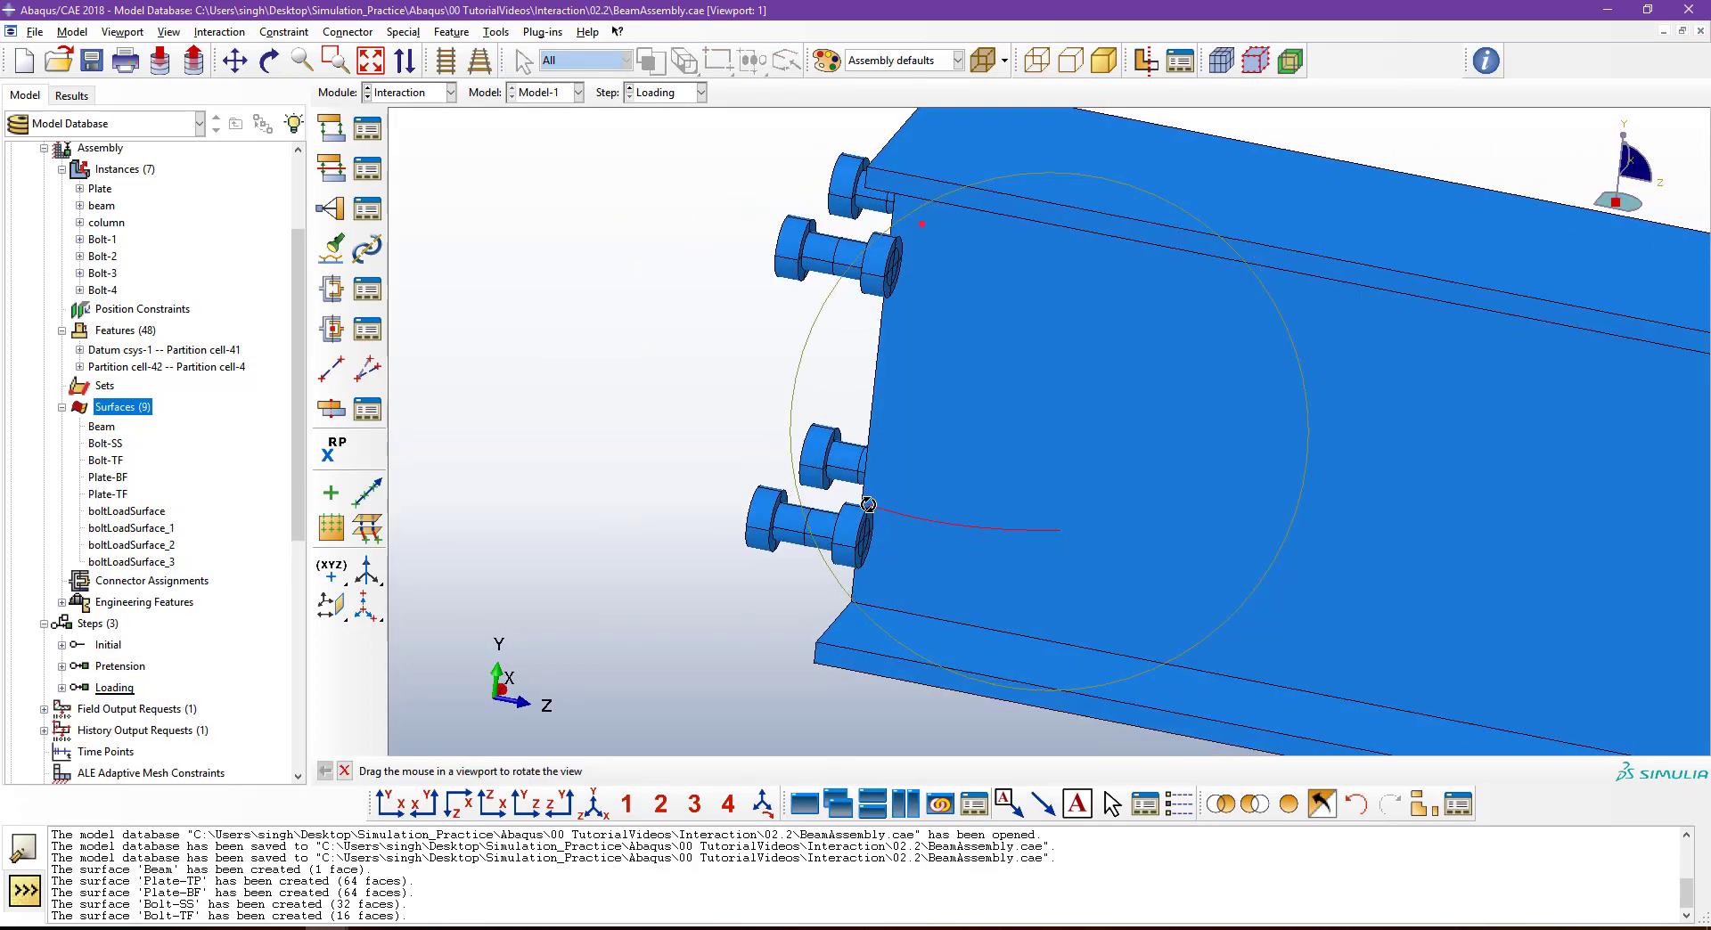
{"action": "double_click", "coordinate": [116, 408]}
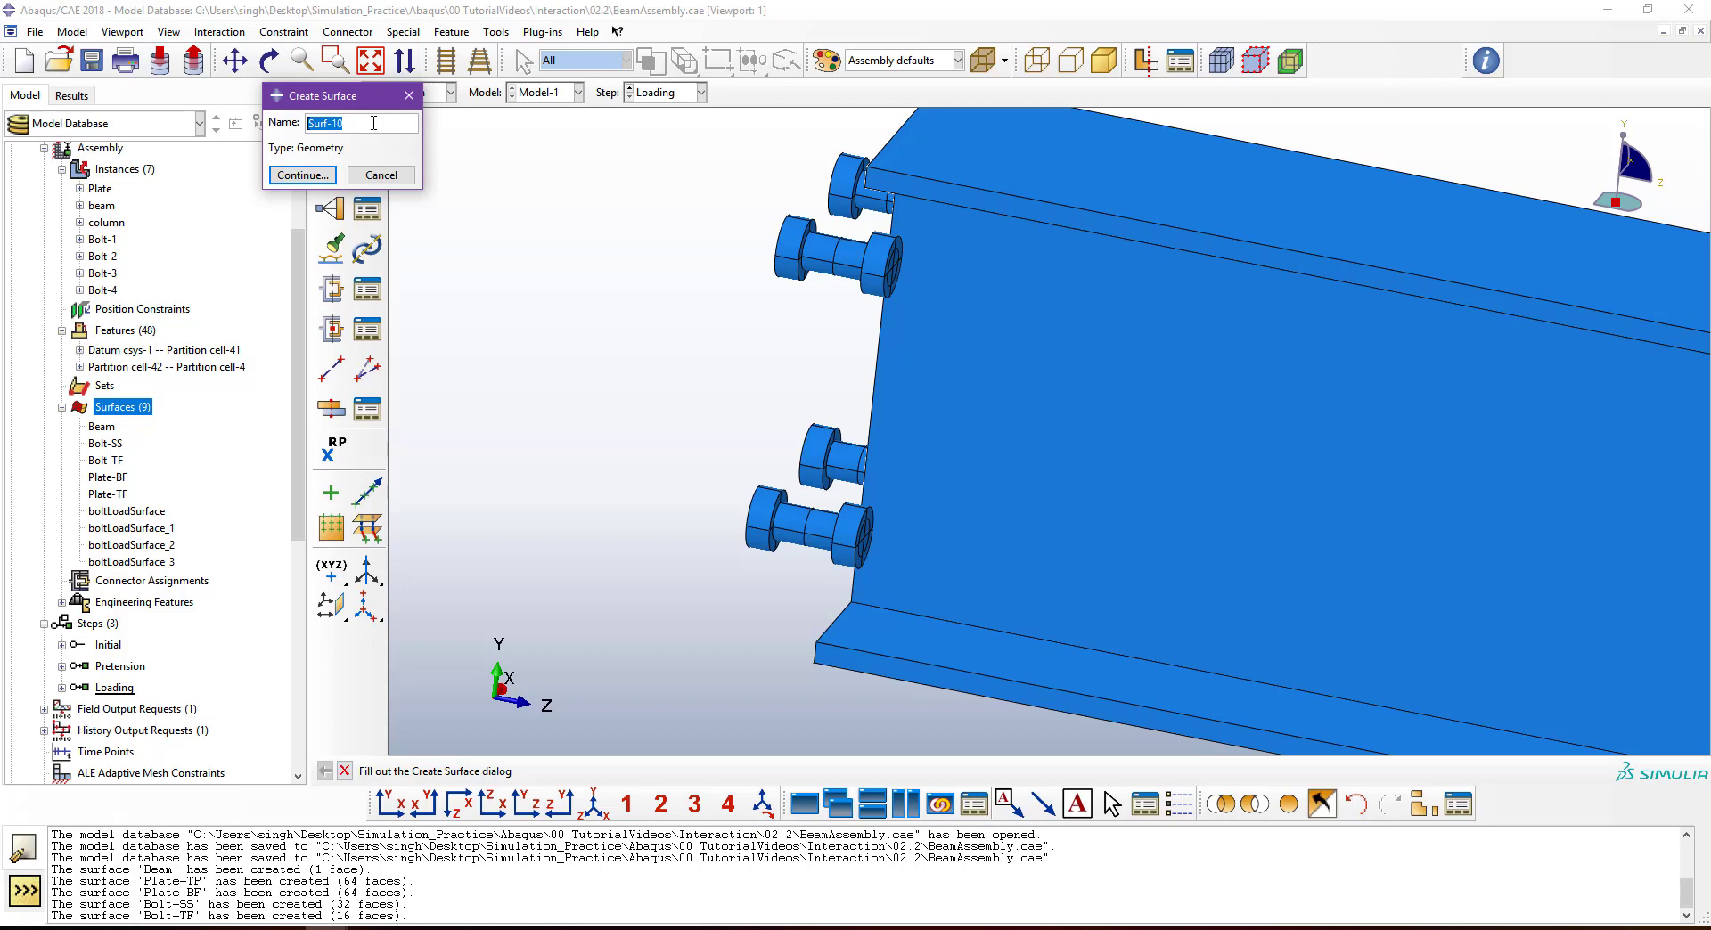
{"action": "type", "text": "Bolt-BF"}
{"action": "left_click", "coordinate": [303, 174]}
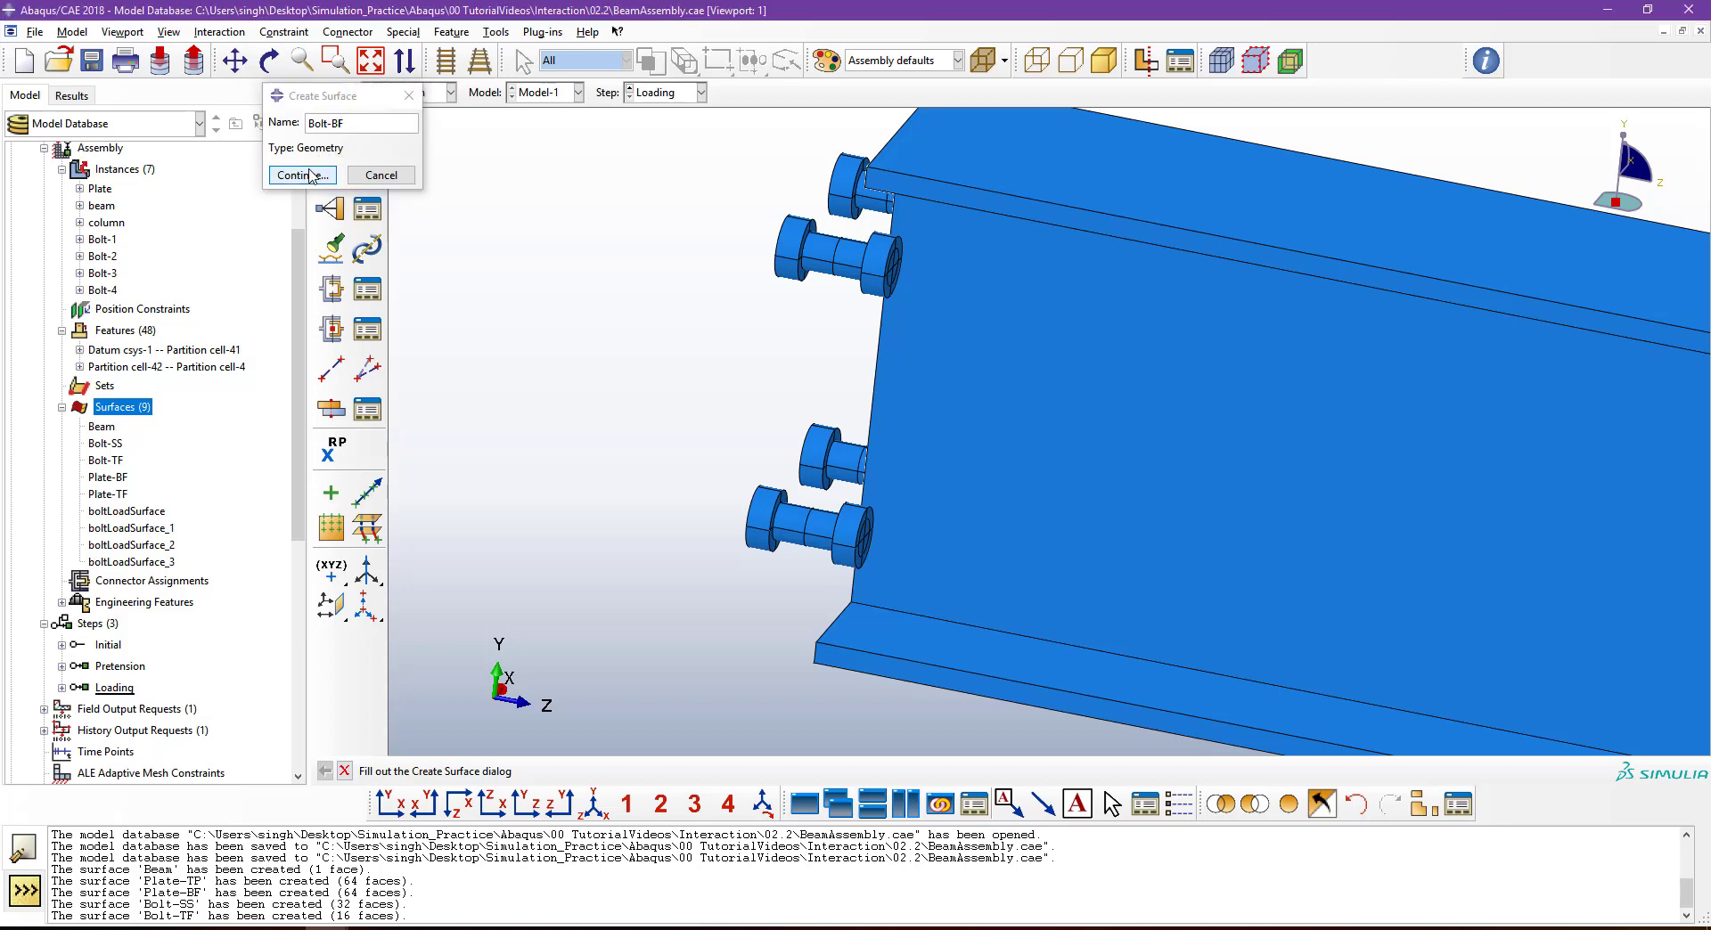
{"action": "scroll", "coordinate": [776, 525], "scroll_direction": "up", "scroll_amount": 3}
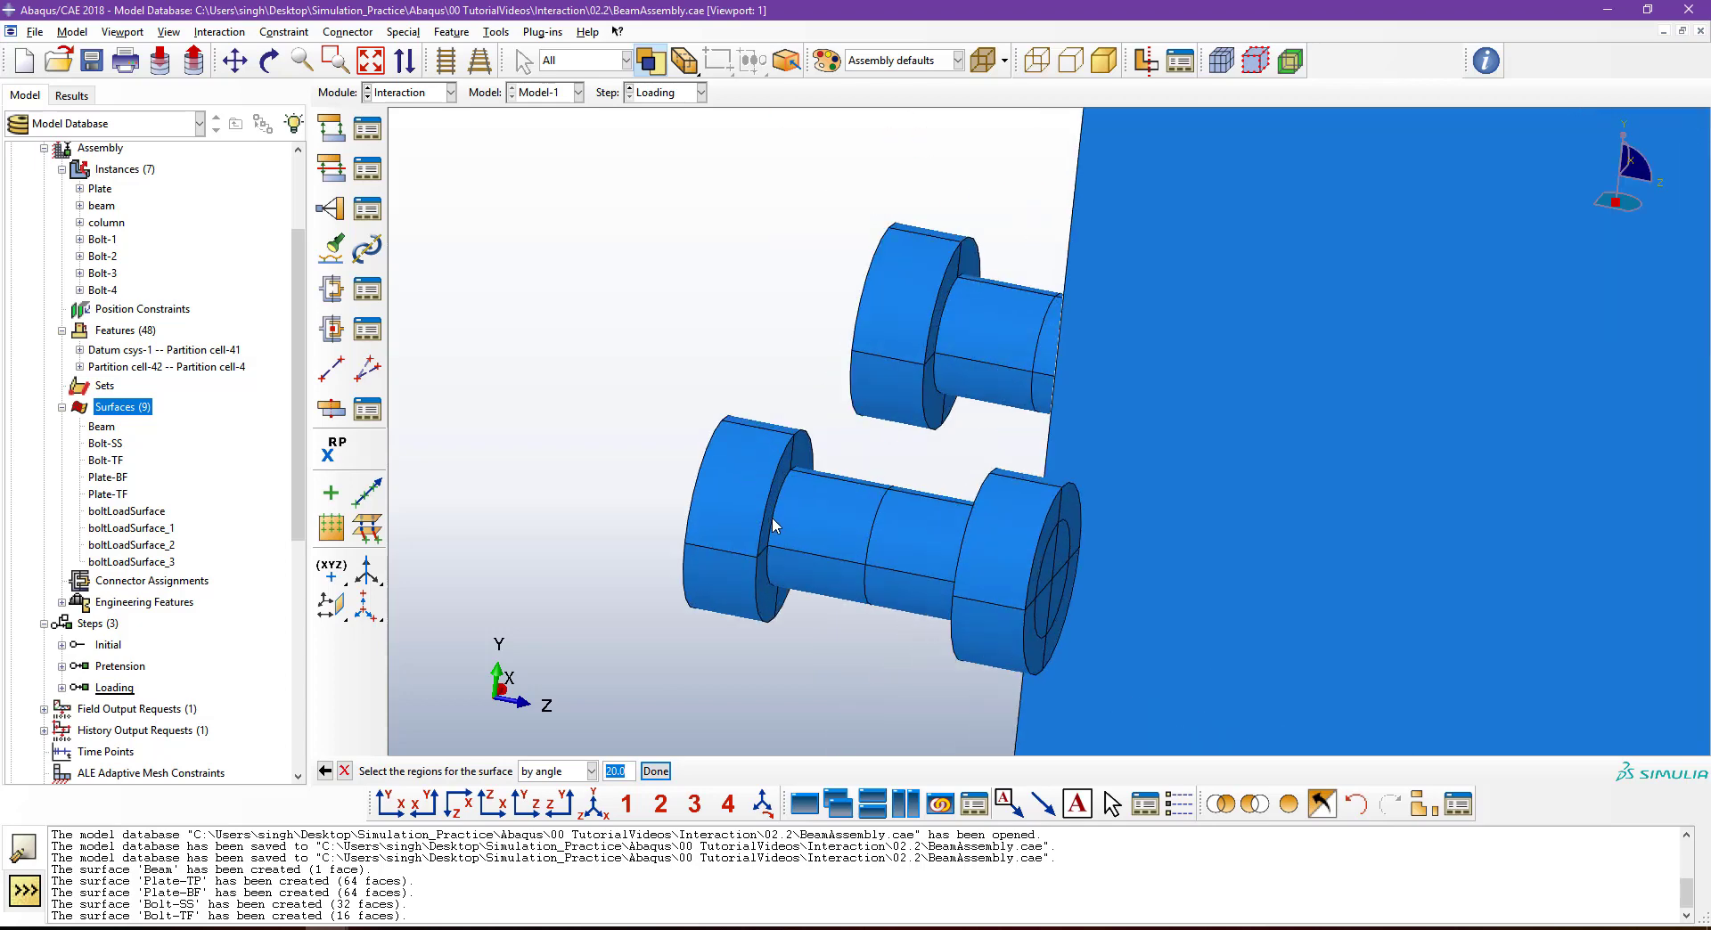
{"action": "left_click", "coordinate": [769, 515]}
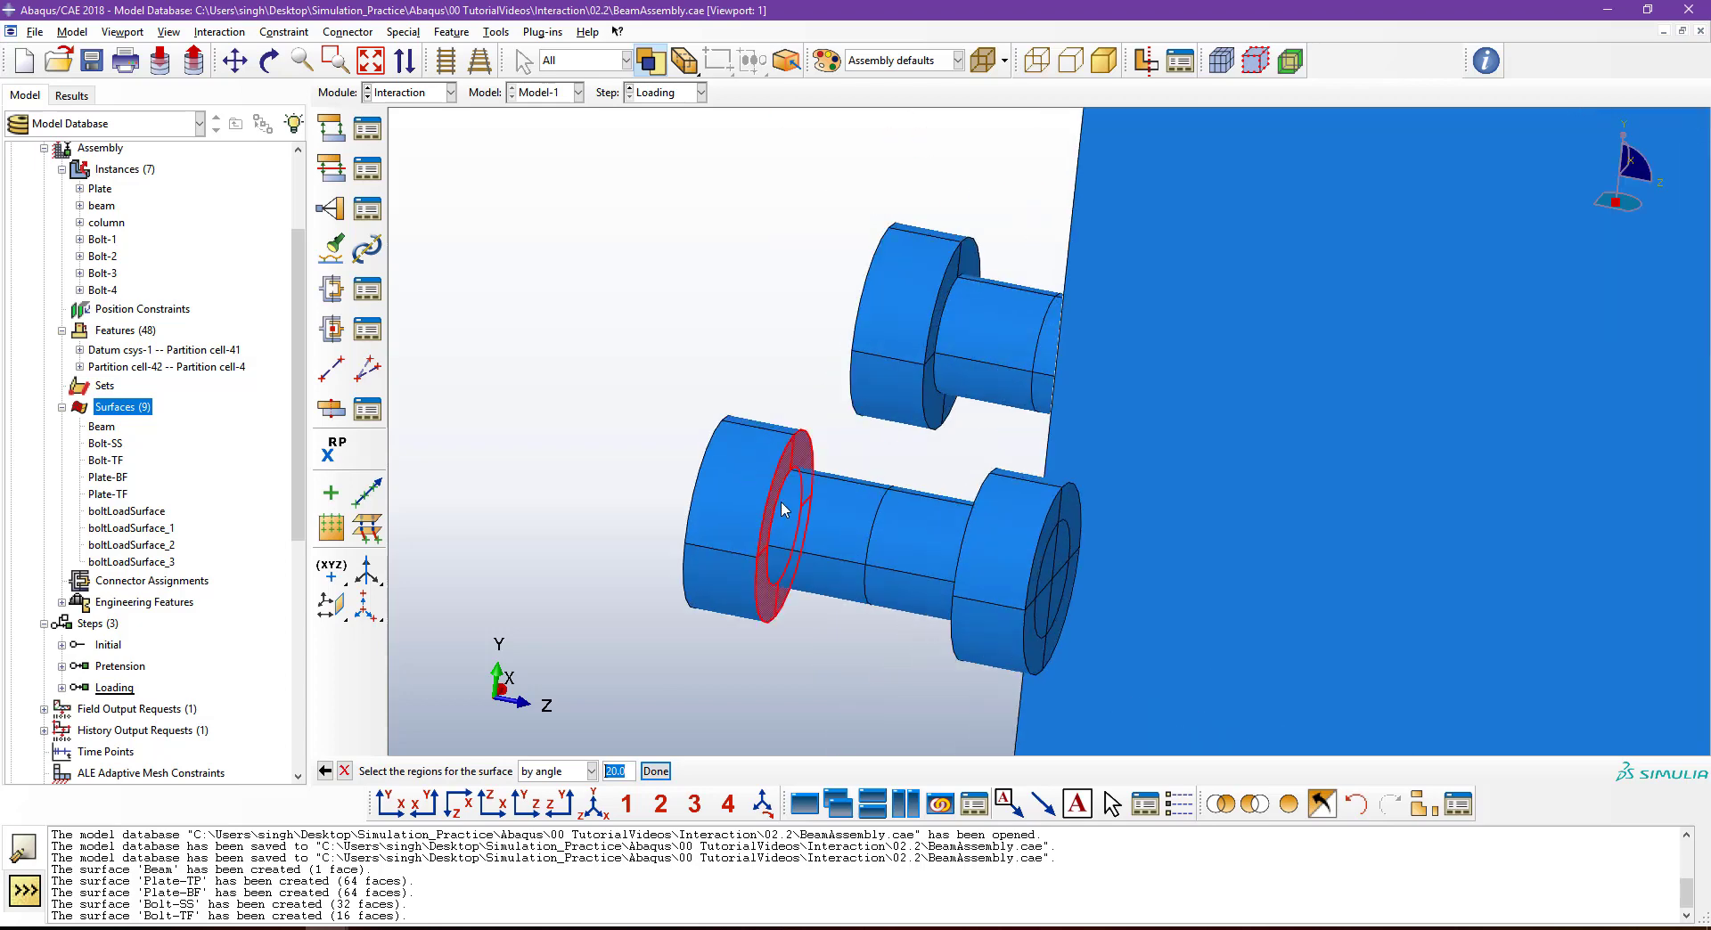
{"action": "left_click", "coordinate": [926, 384], "text": "shift"}
{"action": "scroll", "coordinate": [923, 388], "scroll_direction": "down", "scroll_amount": 3}
{"action": "left_click_drag", "start_coordinate": [867, 275], "coordinate": [980, 393], "text": "ctrl+alt"}
{"action": "scroll", "coordinate": [980, 393], "scroll_direction": "up", "scroll_amount": 2}
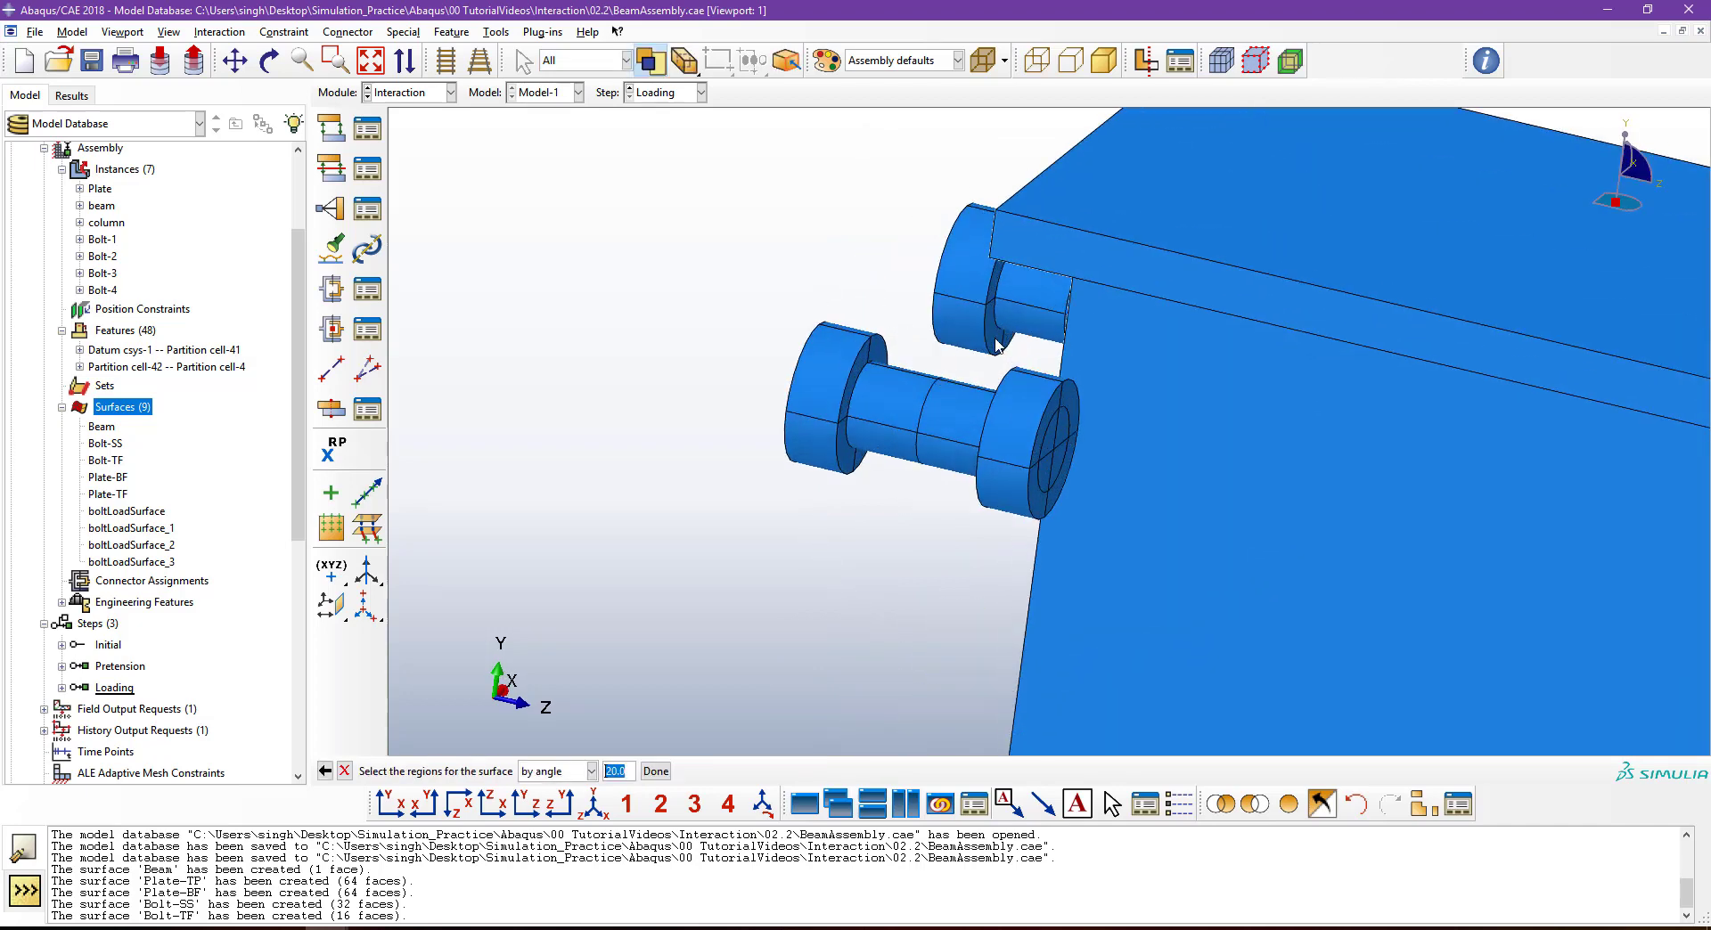
{"action": "left_click", "coordinate": [996, 345]}
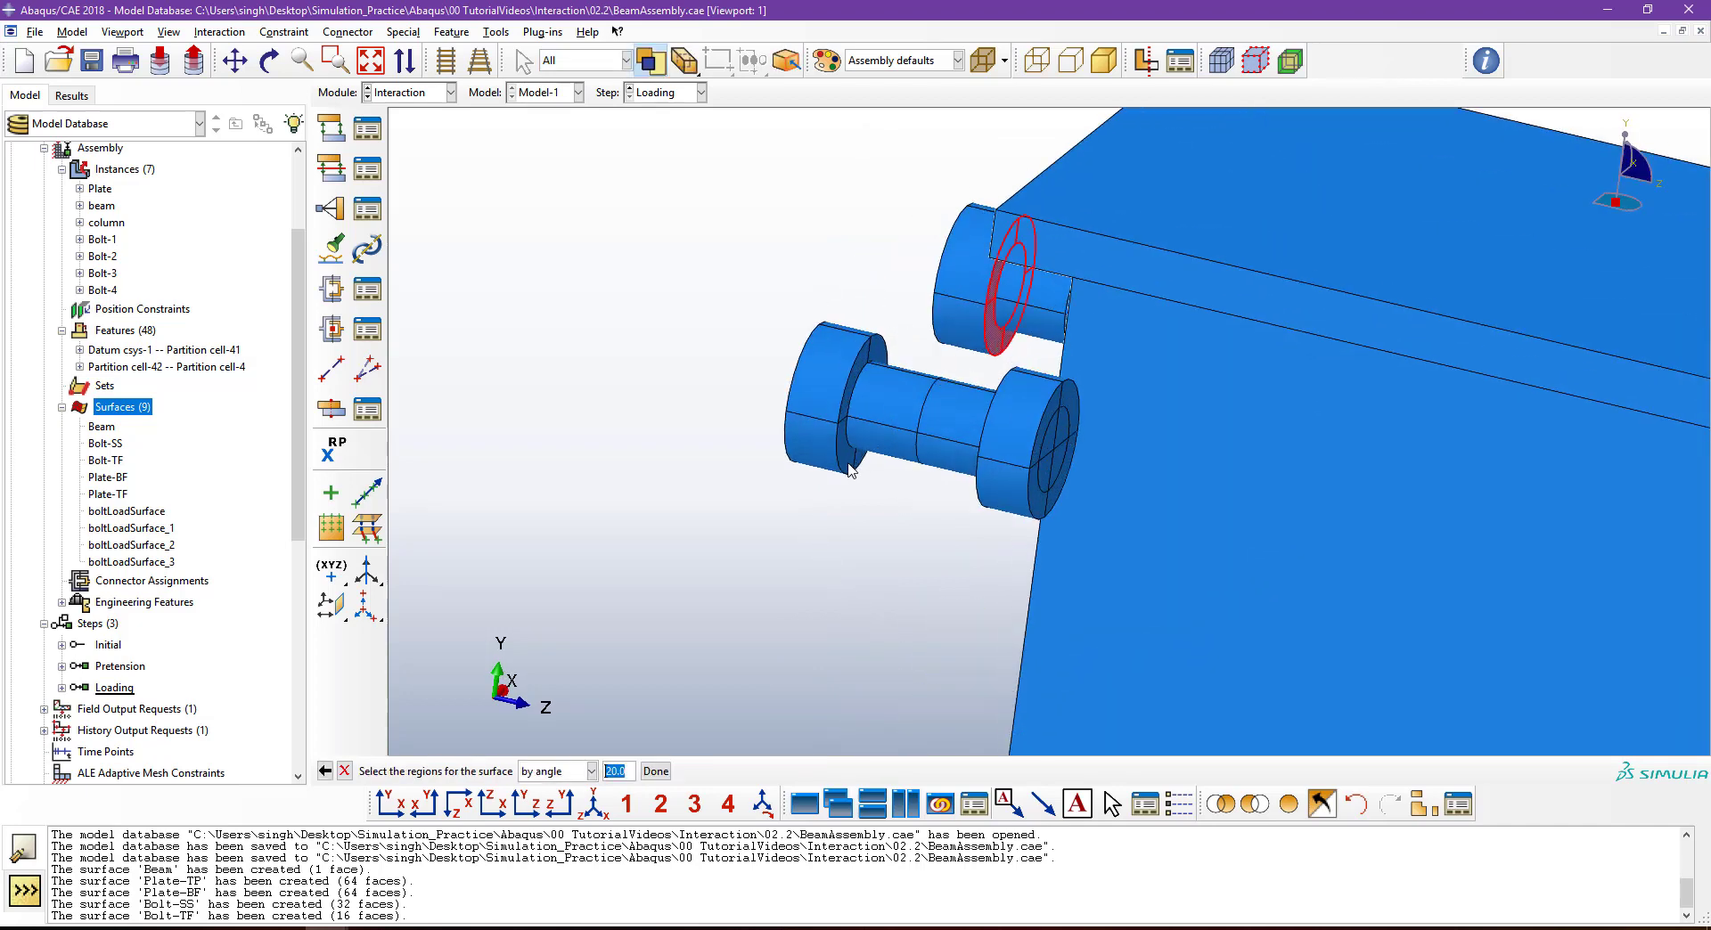
{"action": "scroll", "coordinate": [849, 471], "scroll_direction": "down", "scroll_amount": 3}
{"action": "middle_click", "coordinate": [807, 487]}
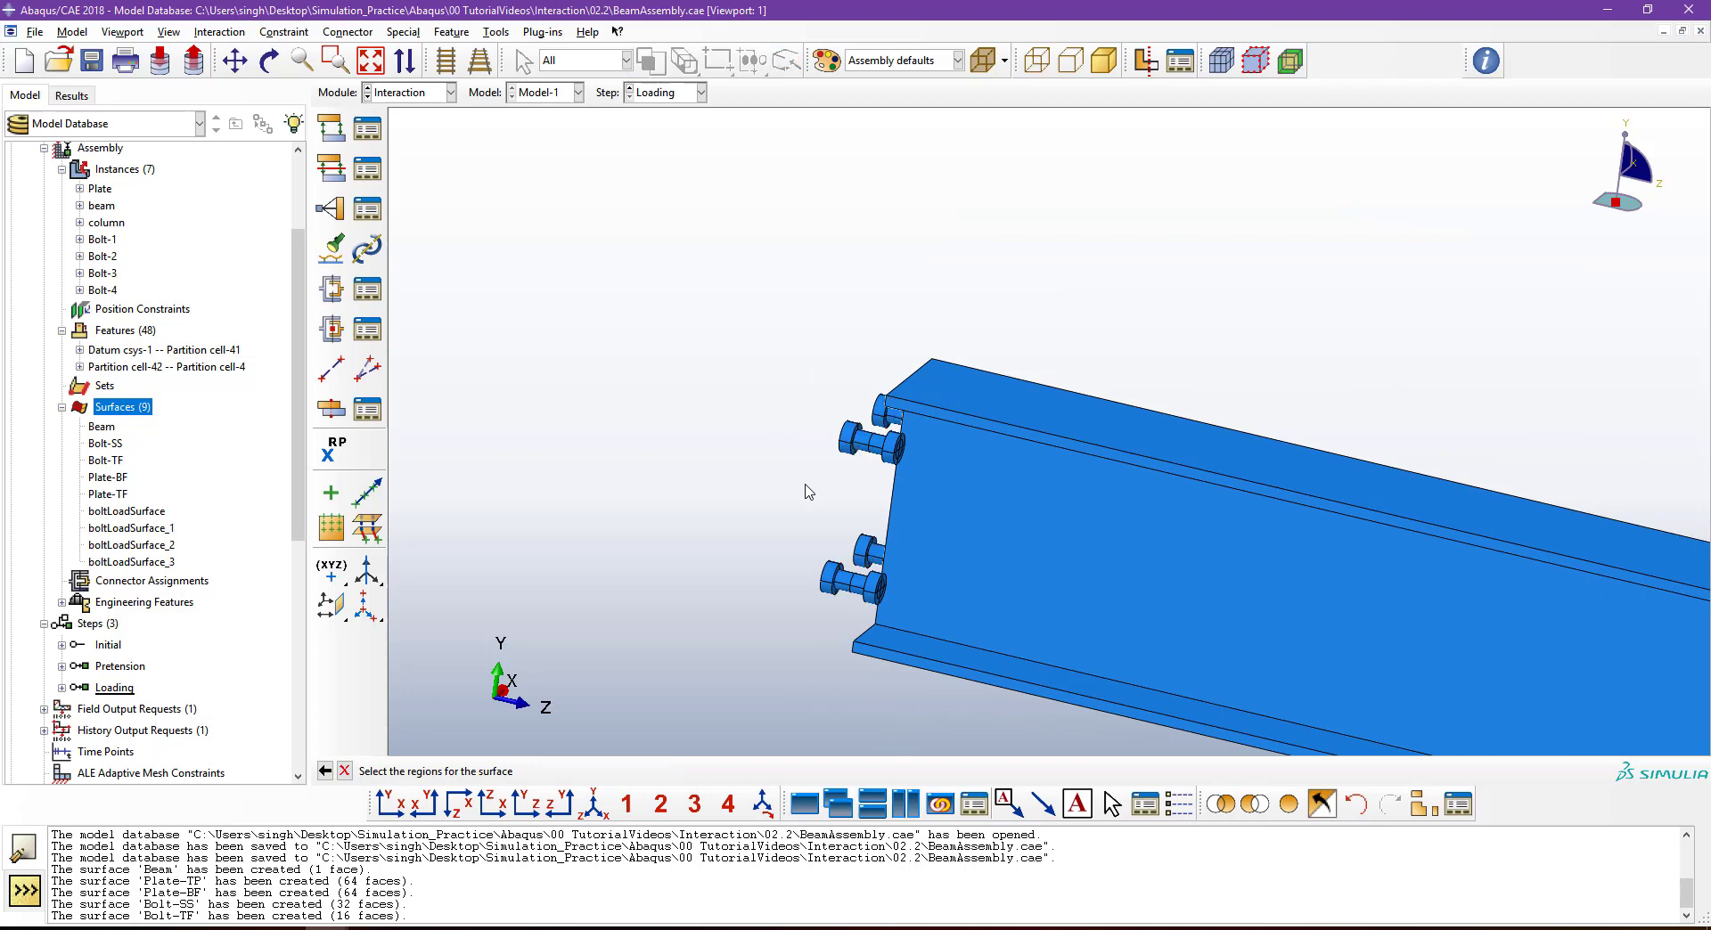
Add the column instance to the viewport display with a display group.
{"action": "left_click", "coordinate": [1423, 804]}
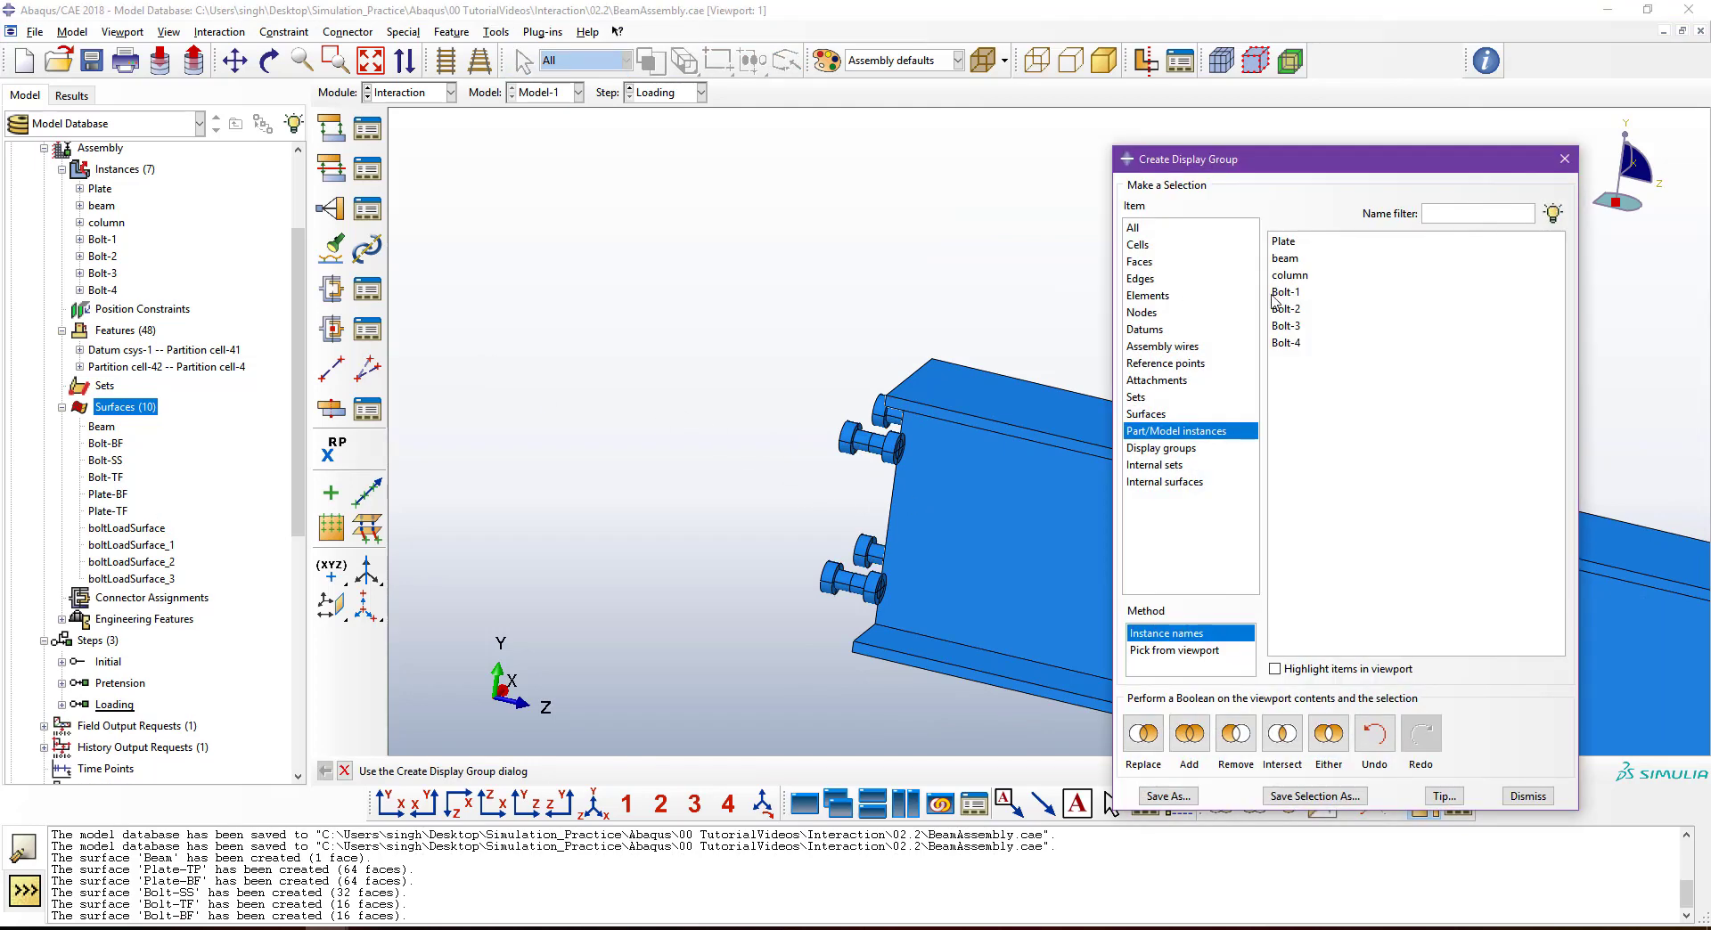
{"action": "left_click", "coordinate": [1289, 275]}
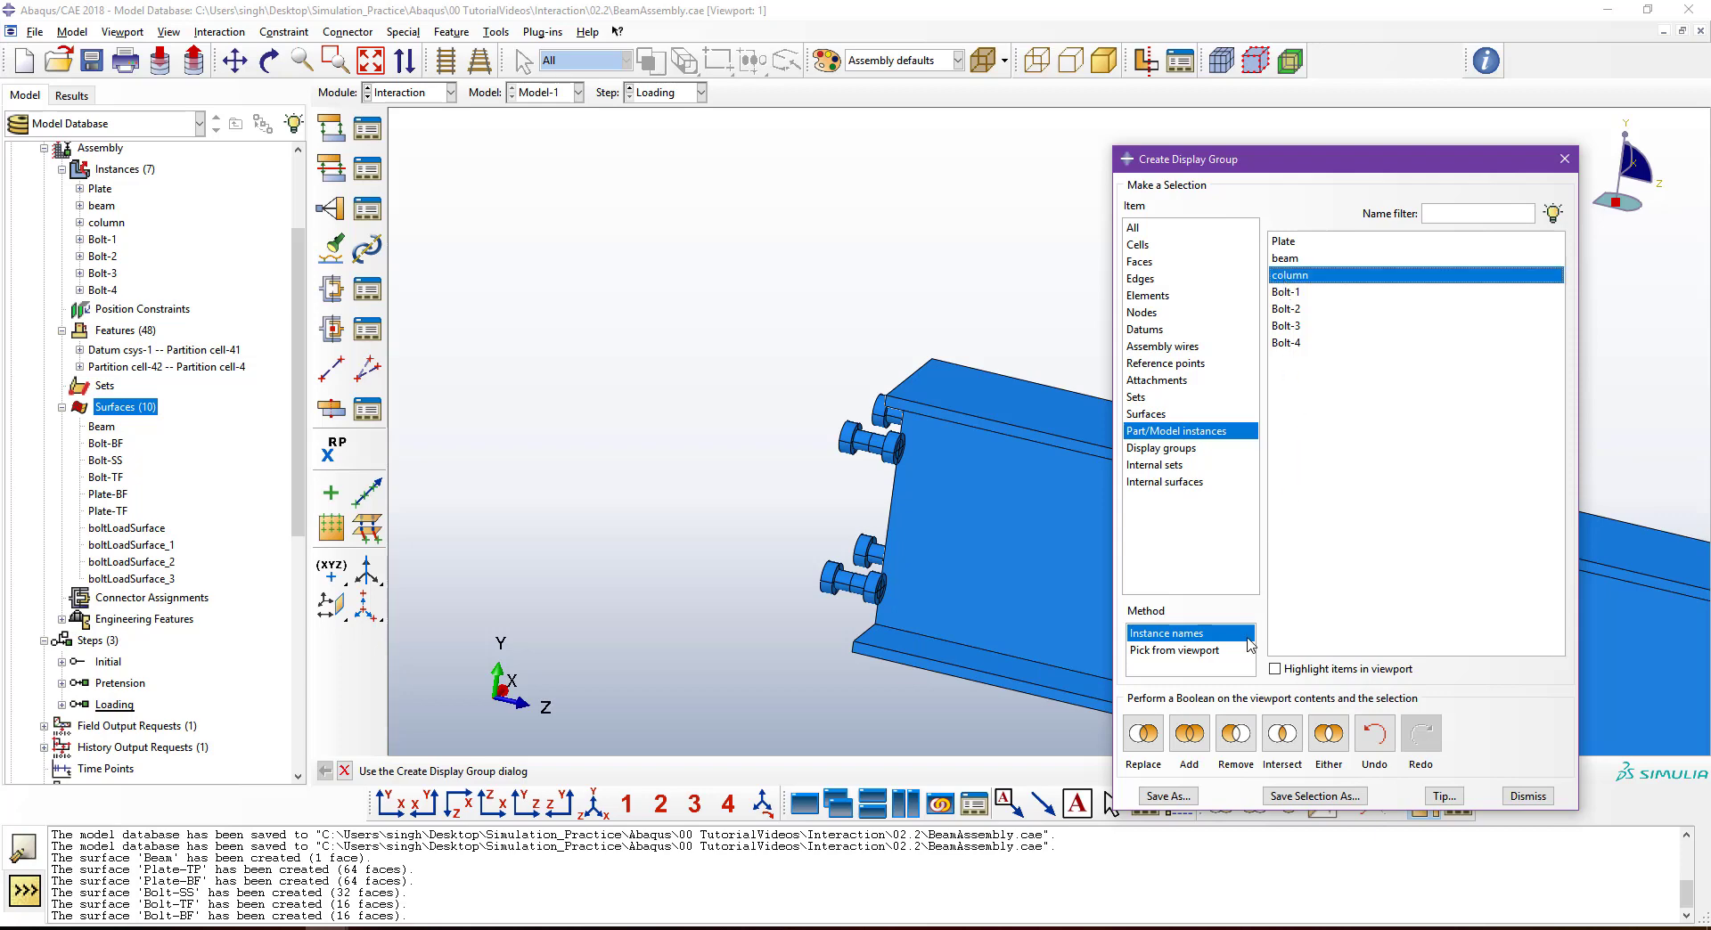
{"action": "left_click", "coordinate": [1190, 739]}
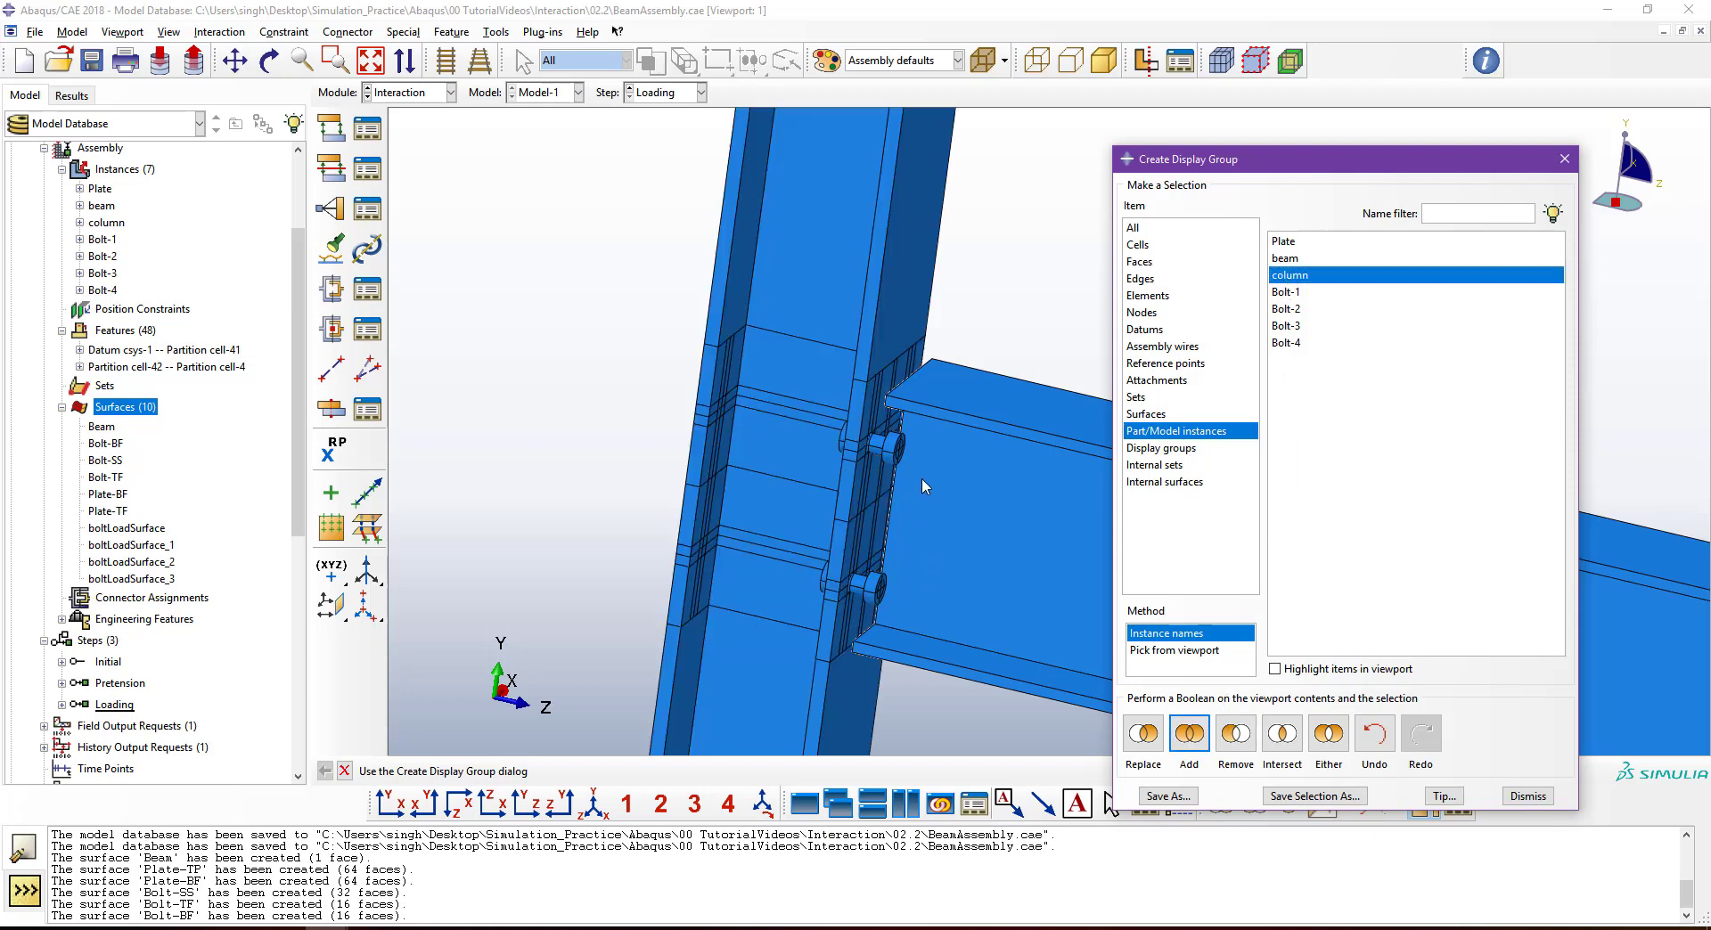
{"action": "scroll", "coordinate": [918, 482], "scroll_direction": "up", "scroll_amount": 2}
{"action": "left_click", "coordinate": [895, 506]}
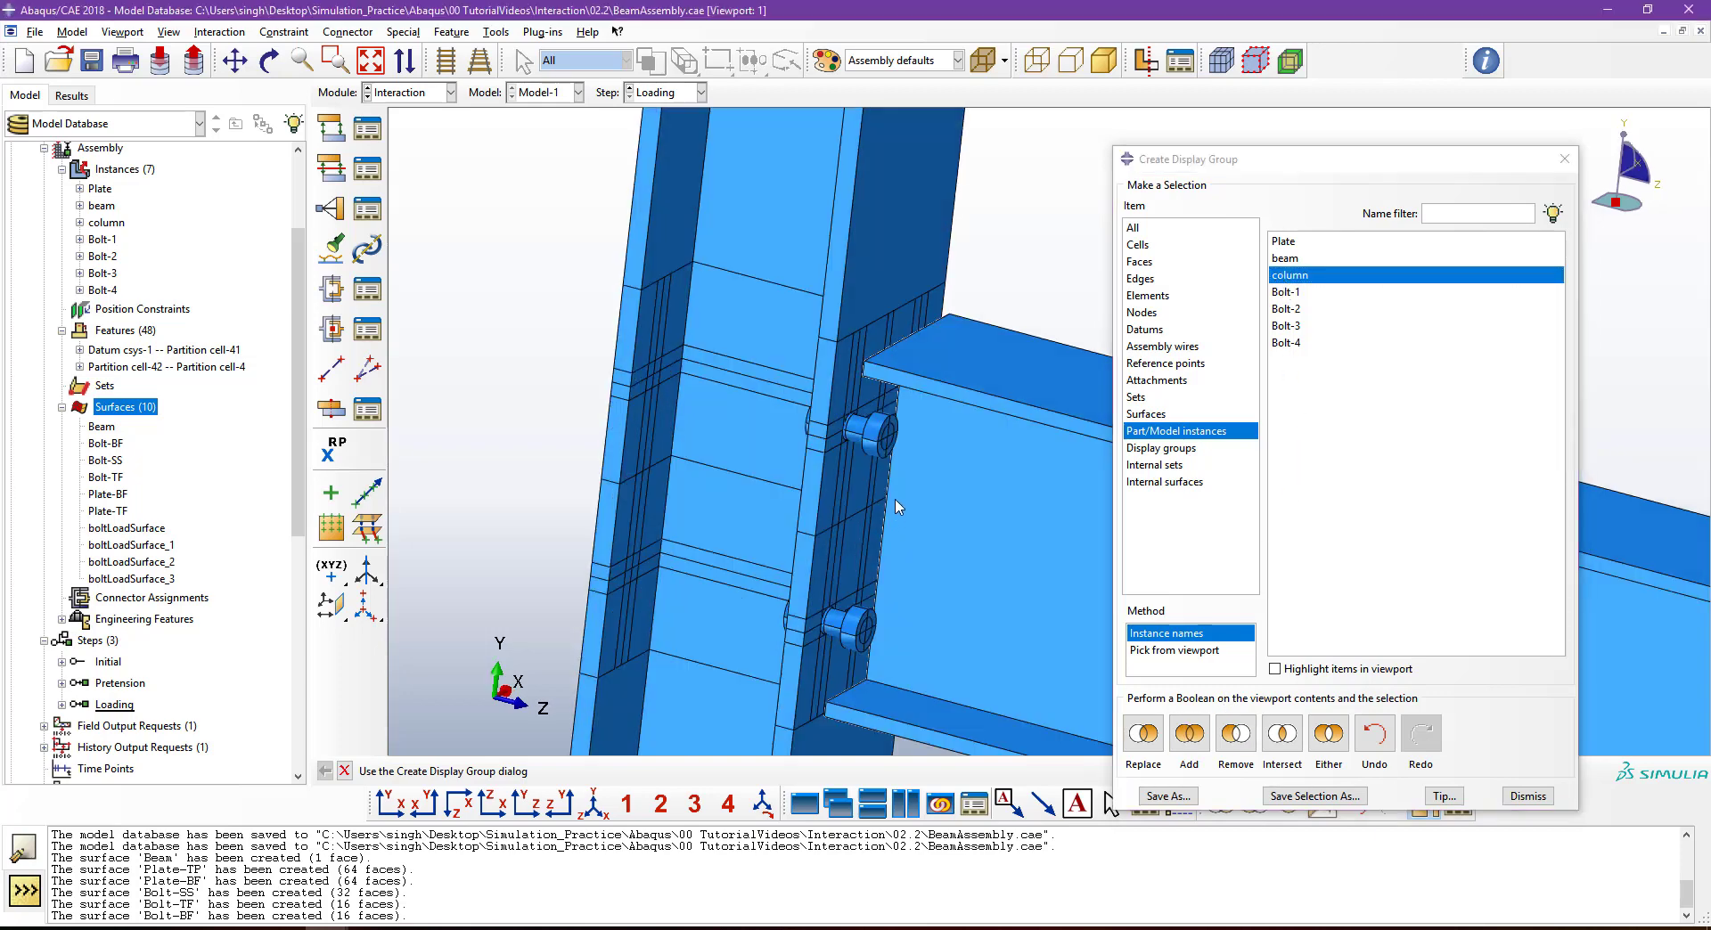
{"action": "middle_click_drag", "start_coordinate": [895, 506], "coordinate": [889, 457], "text": "ctrl+alt"}
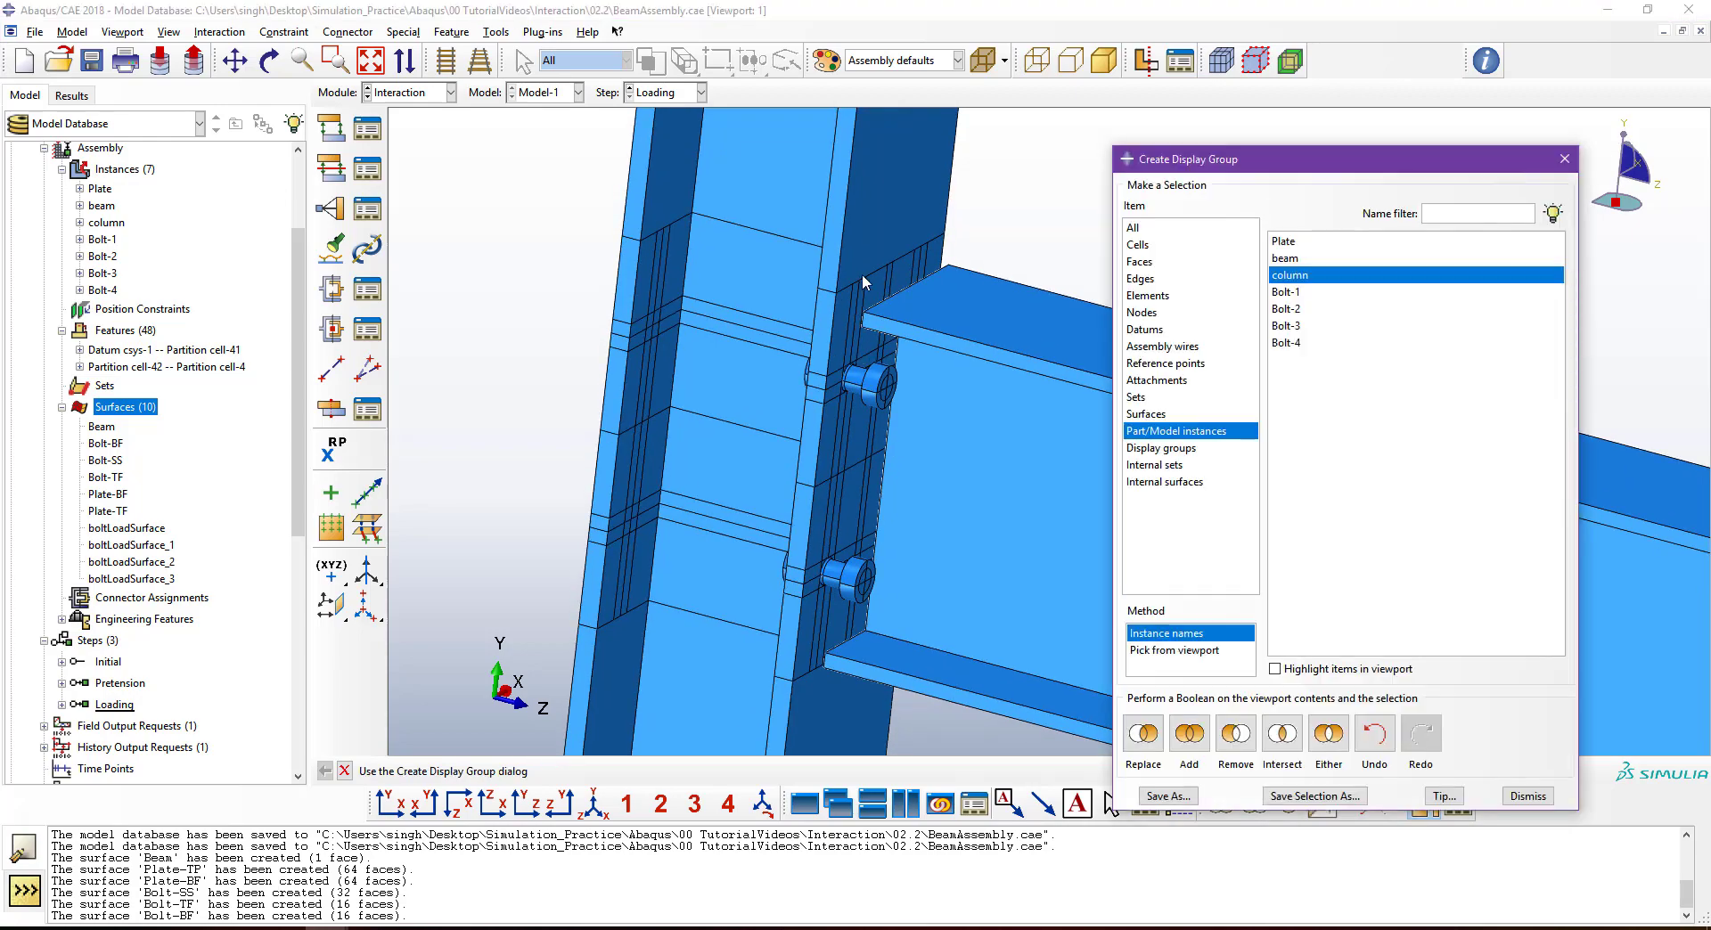
Create a surface named Column-TF from the partitioned connection area of the beam-side column flange, excluding the plain flange faces above and below.
{"action": "left_click_drag", "start_coordinate": [847, 449], "coordinate": [825, 478], "text": "ctrl+alt"}
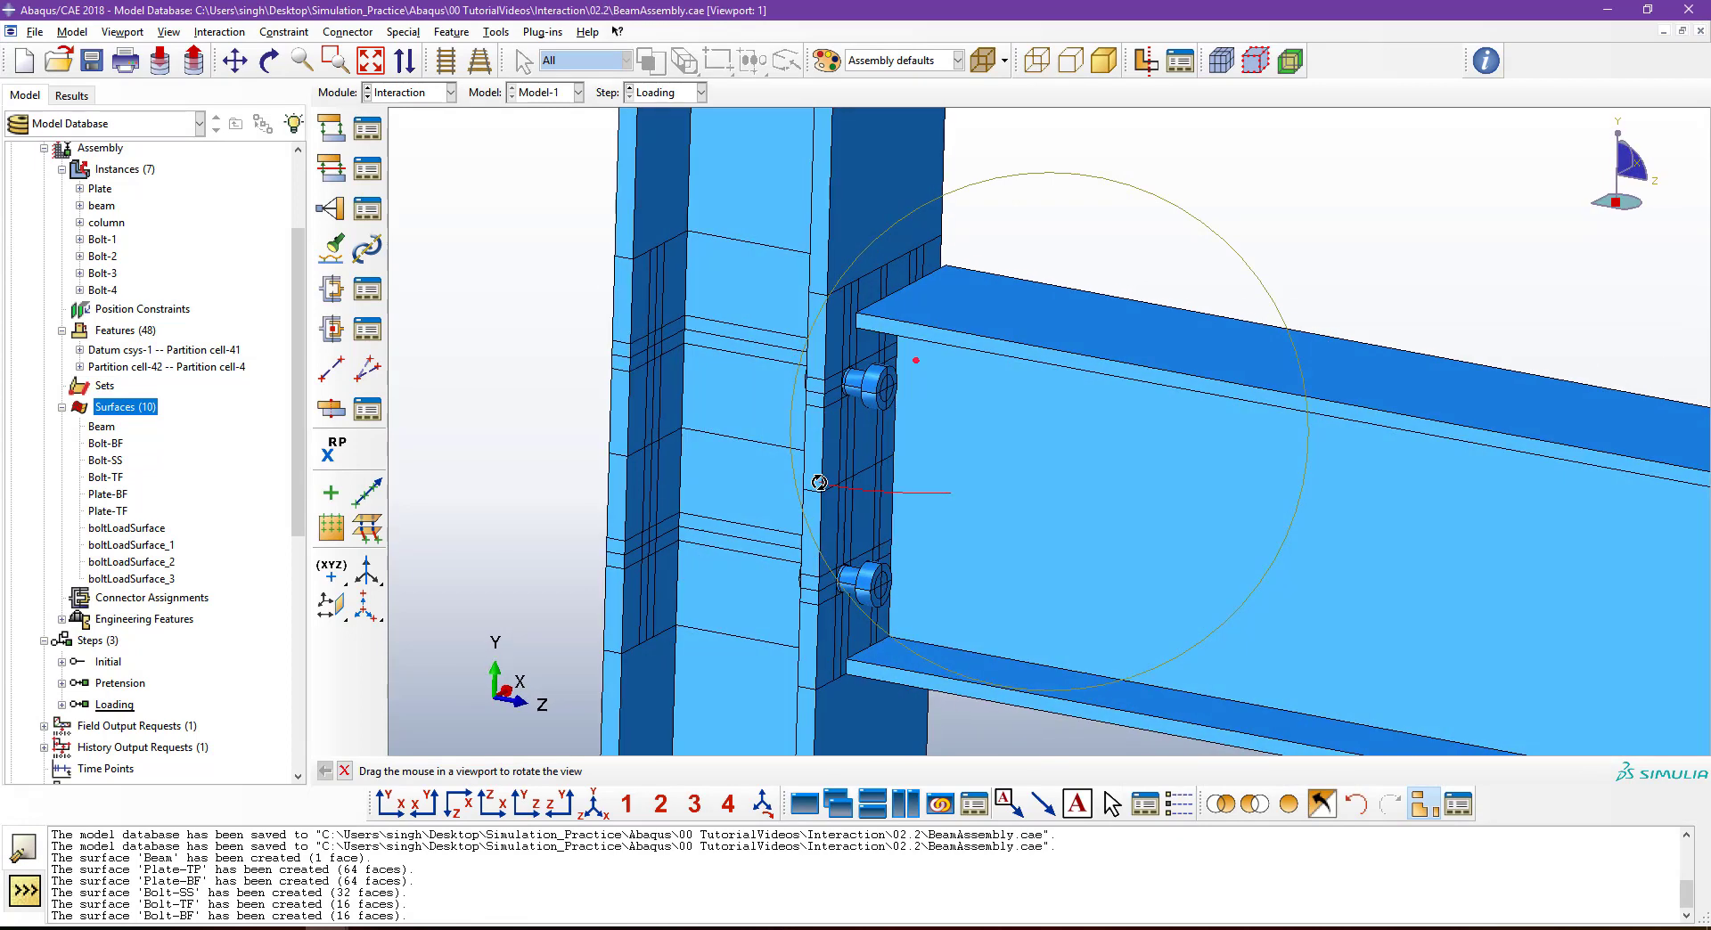
{"action": "double_click", "coordinate": [129, 407]}
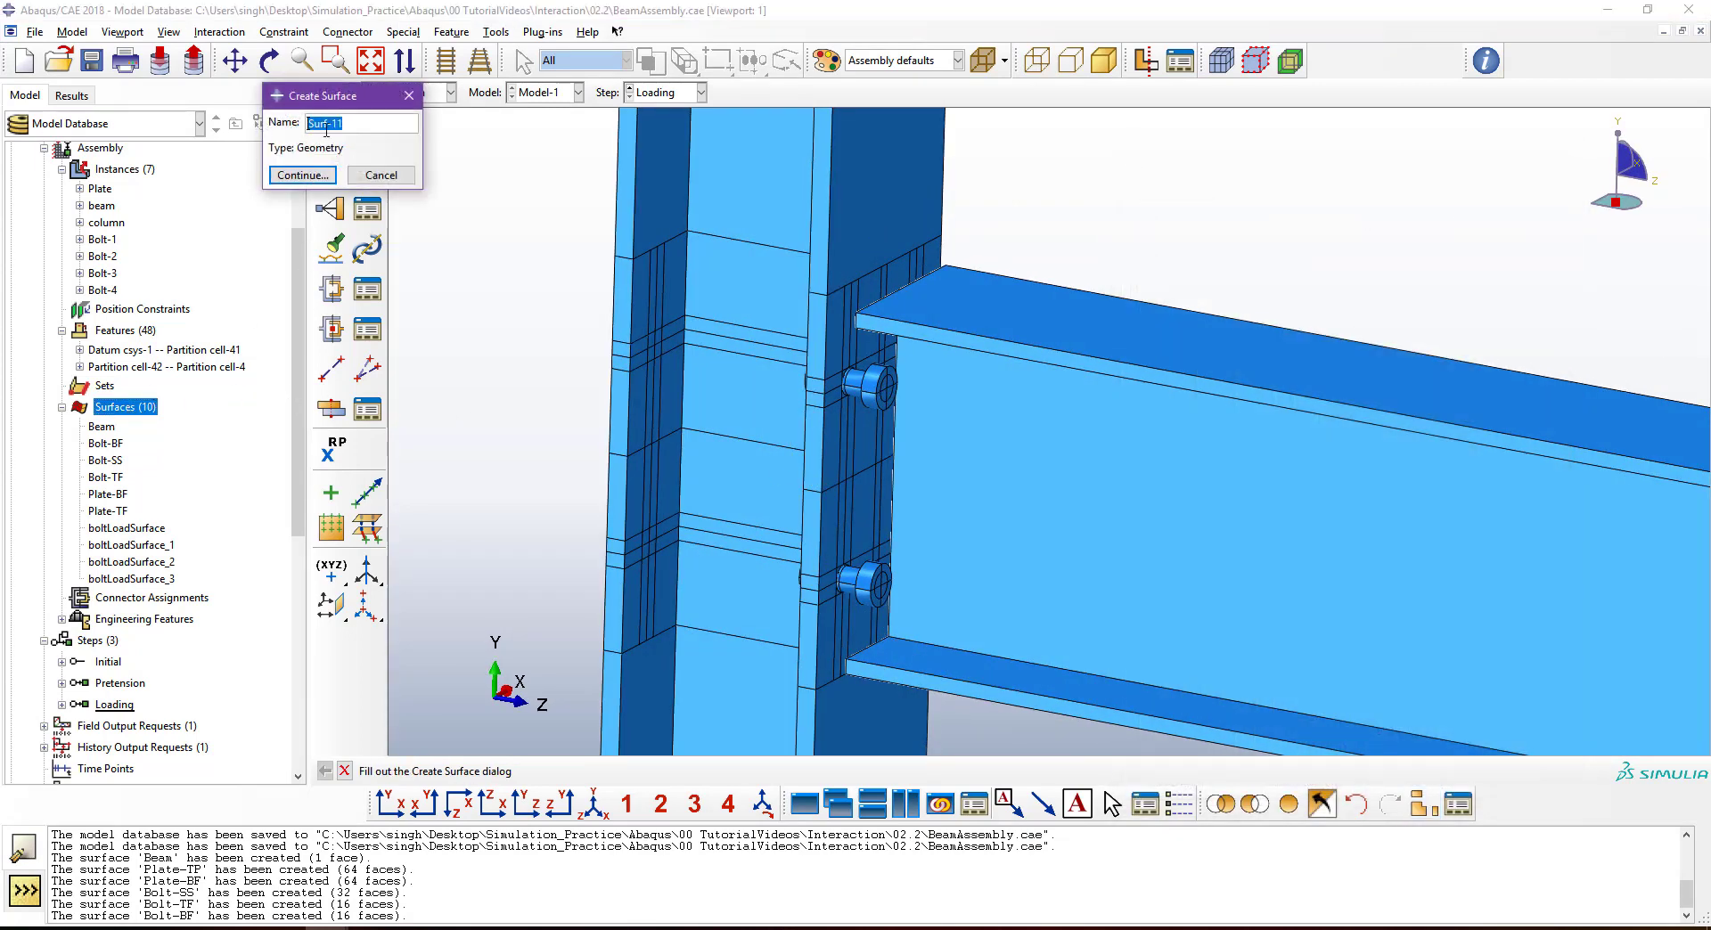
{"action": "type", "text": "Column-TF"}
{"action": "left_click", "coordinate": [307, 174]}
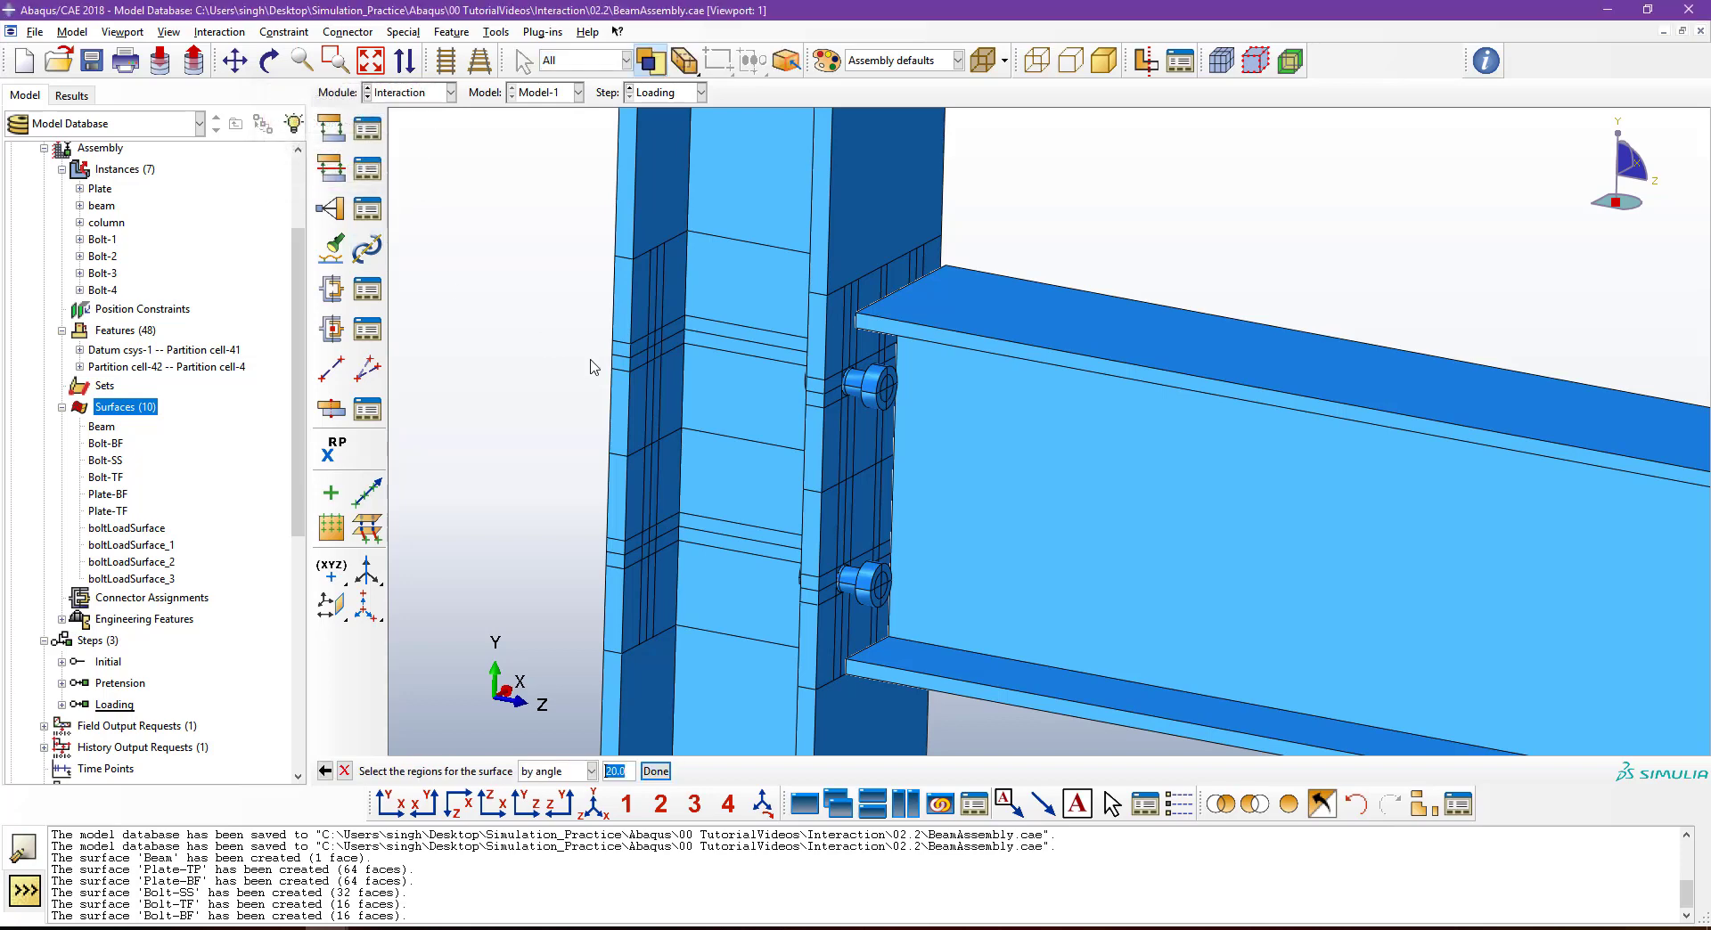
{"action": "left_click", "coordinate": [848, 497]}
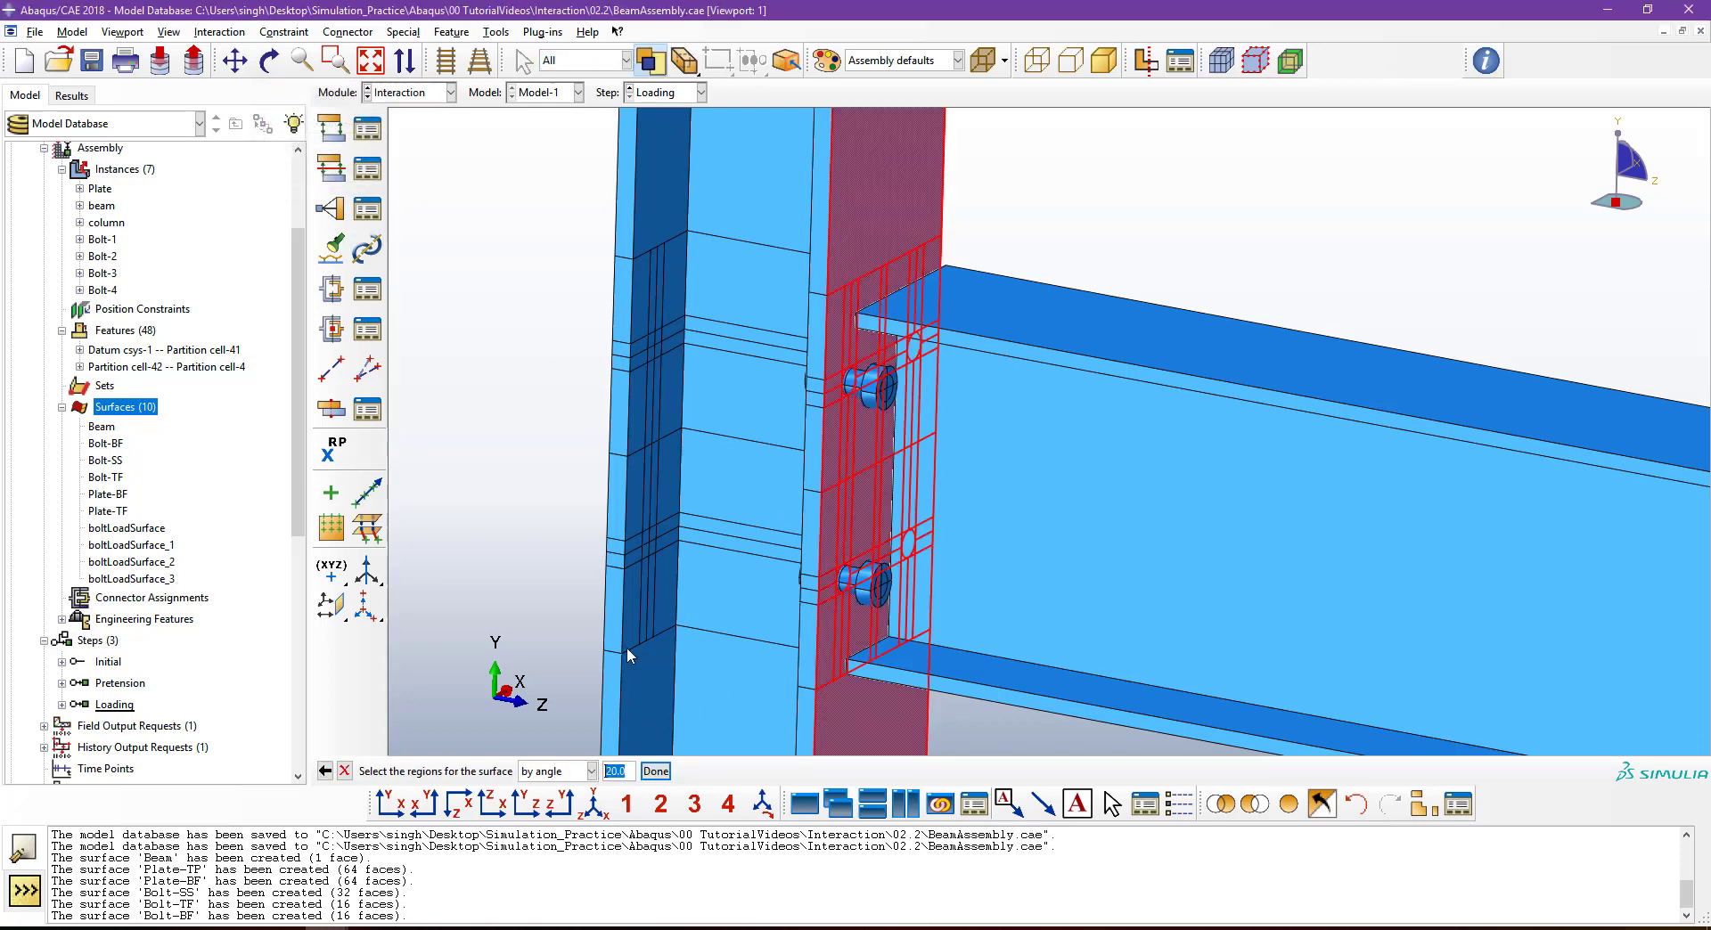
{"action": "left_click", "coordinate": [539, 771]}
{"action": "left_click", "coordinate": [542, 772]}
{"action": "left_click", "coordinate": [548, 771]}
{"action": "left_click", "coordinate": [547, 792]}
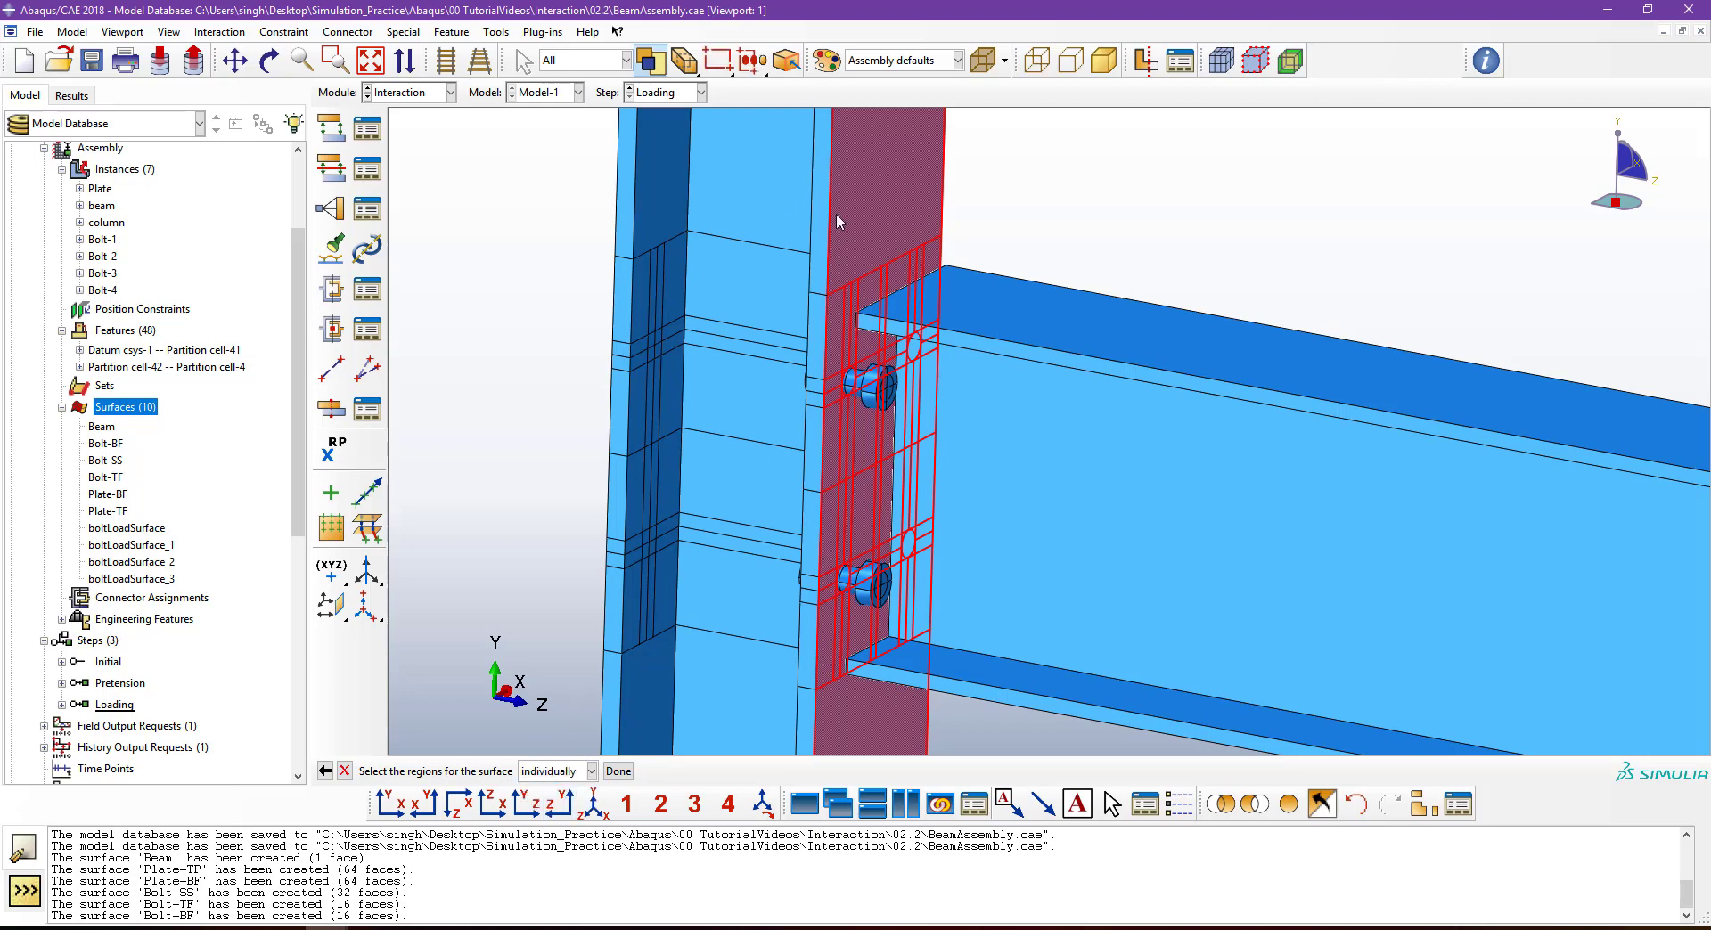
{"action": "left_click", "coordinate": [860, 185], "text": "ctrl"}
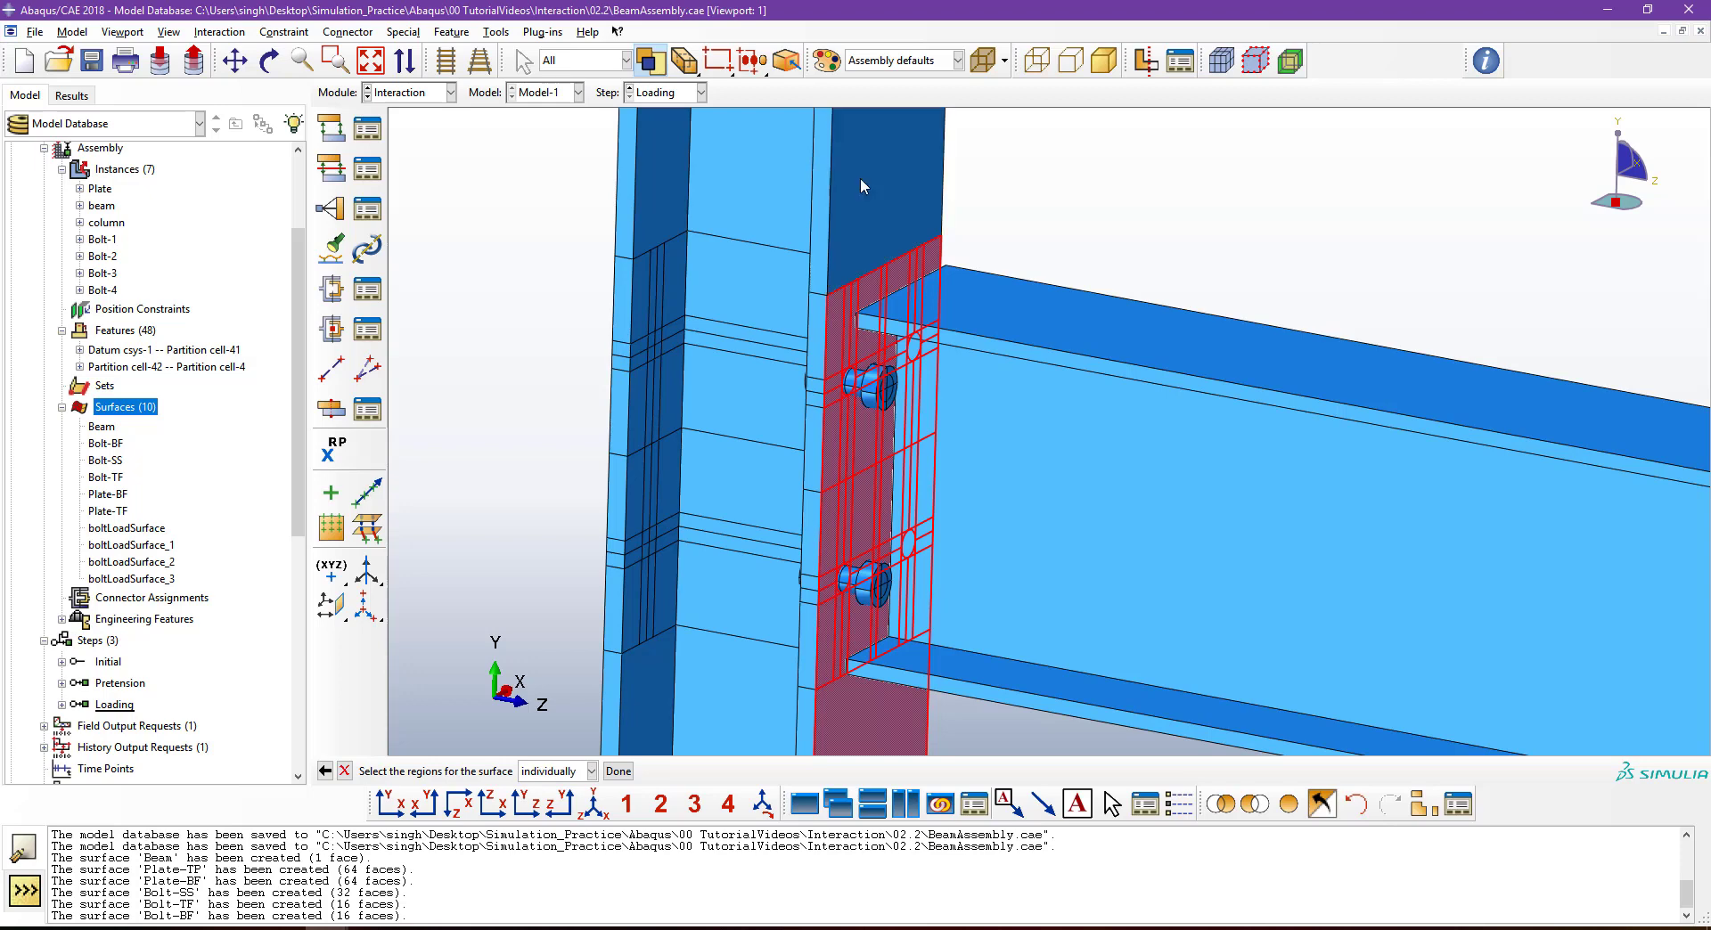
{"action": "left_click", "coordinate": [879, 708], "text": "ctrl"}
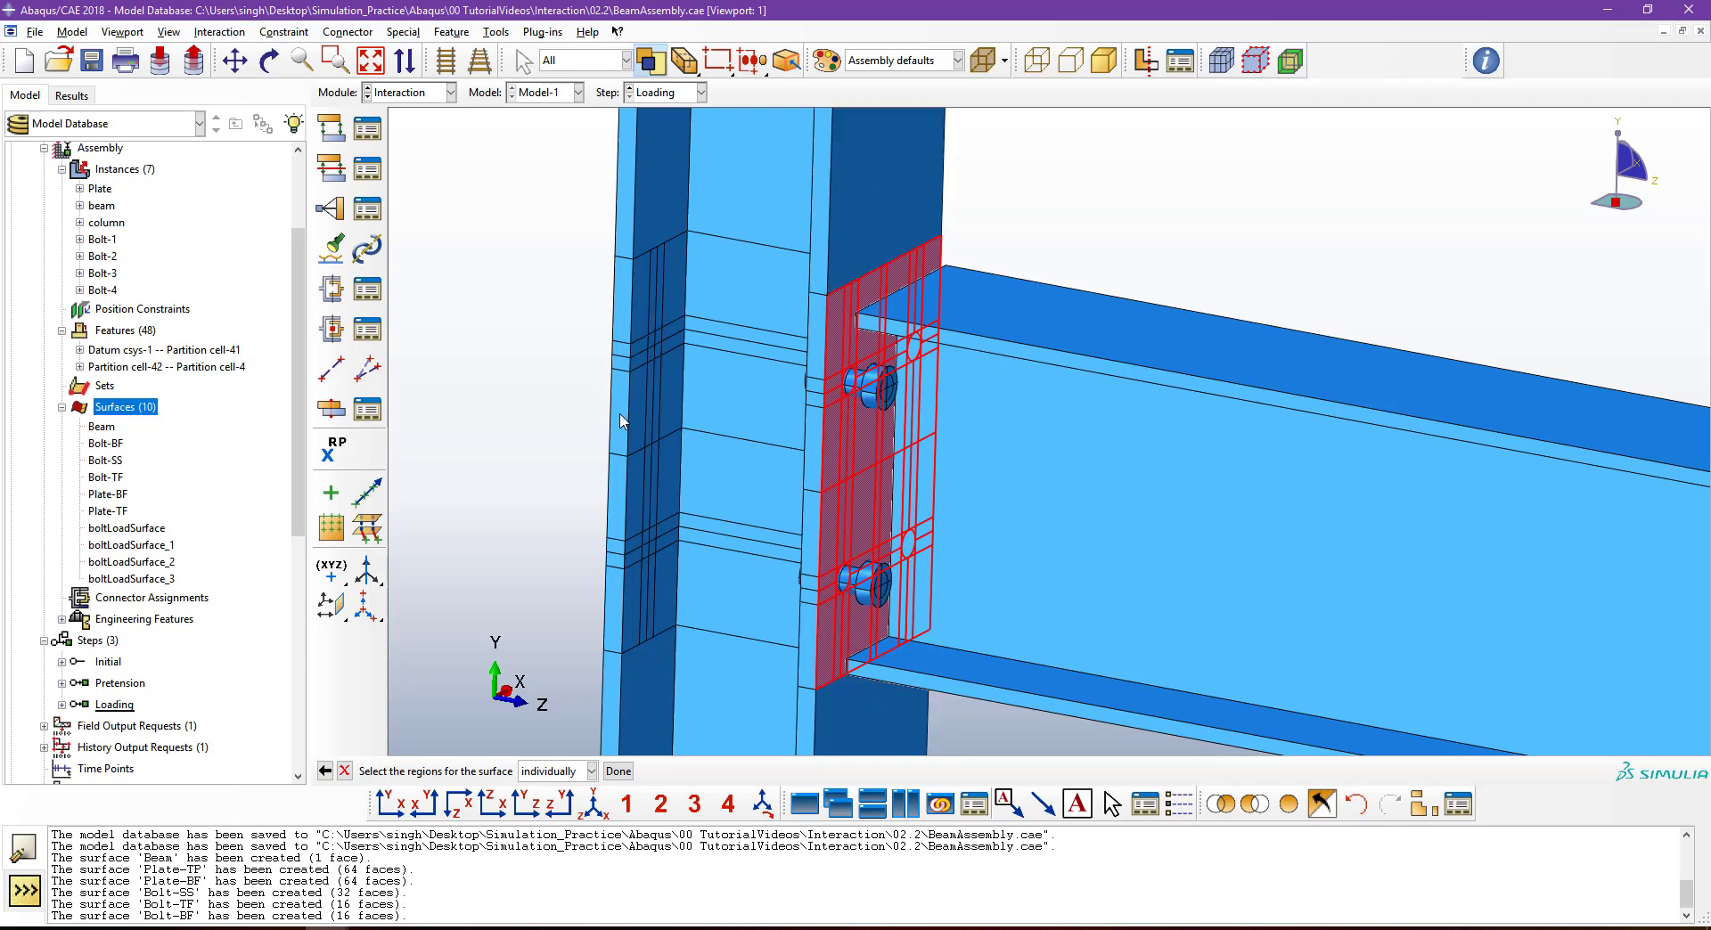
{"action": "left_click", "coordinate": [617, 771]}
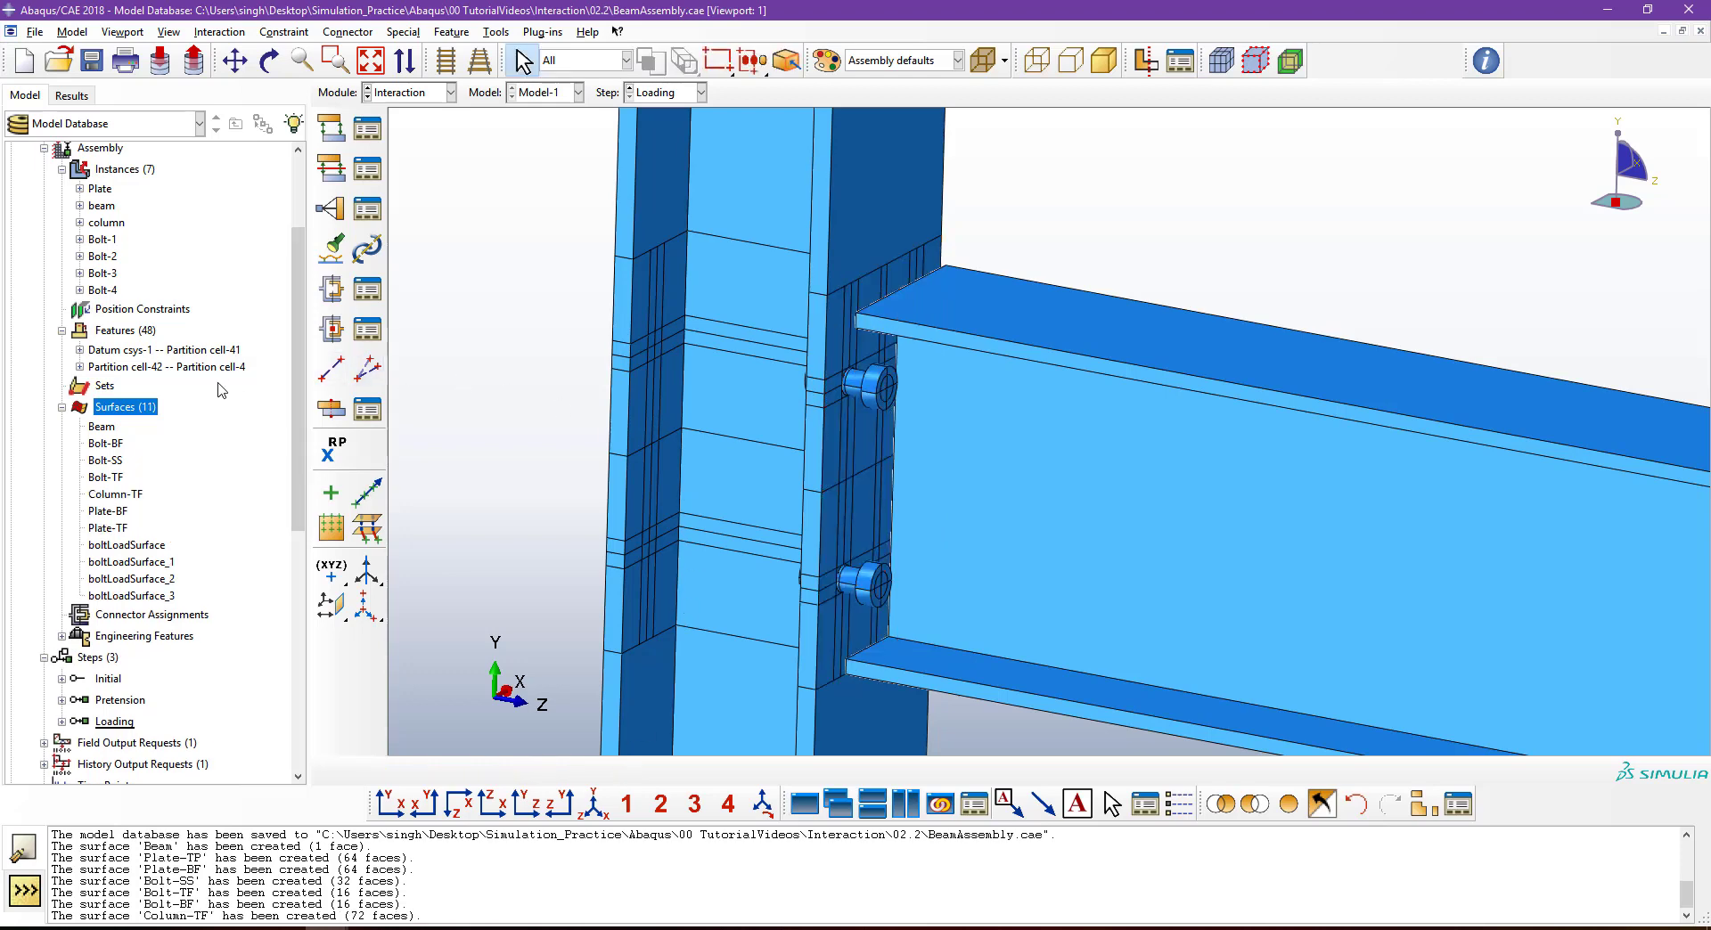
Start a surface named Column-BF and select, by angle, the inner faces of the beam-side column flange on both sides of the web.
{"action": "double_click", "coordinate": [127, 412]}
{"action": "double_click", "coordinate": [127, 412]}
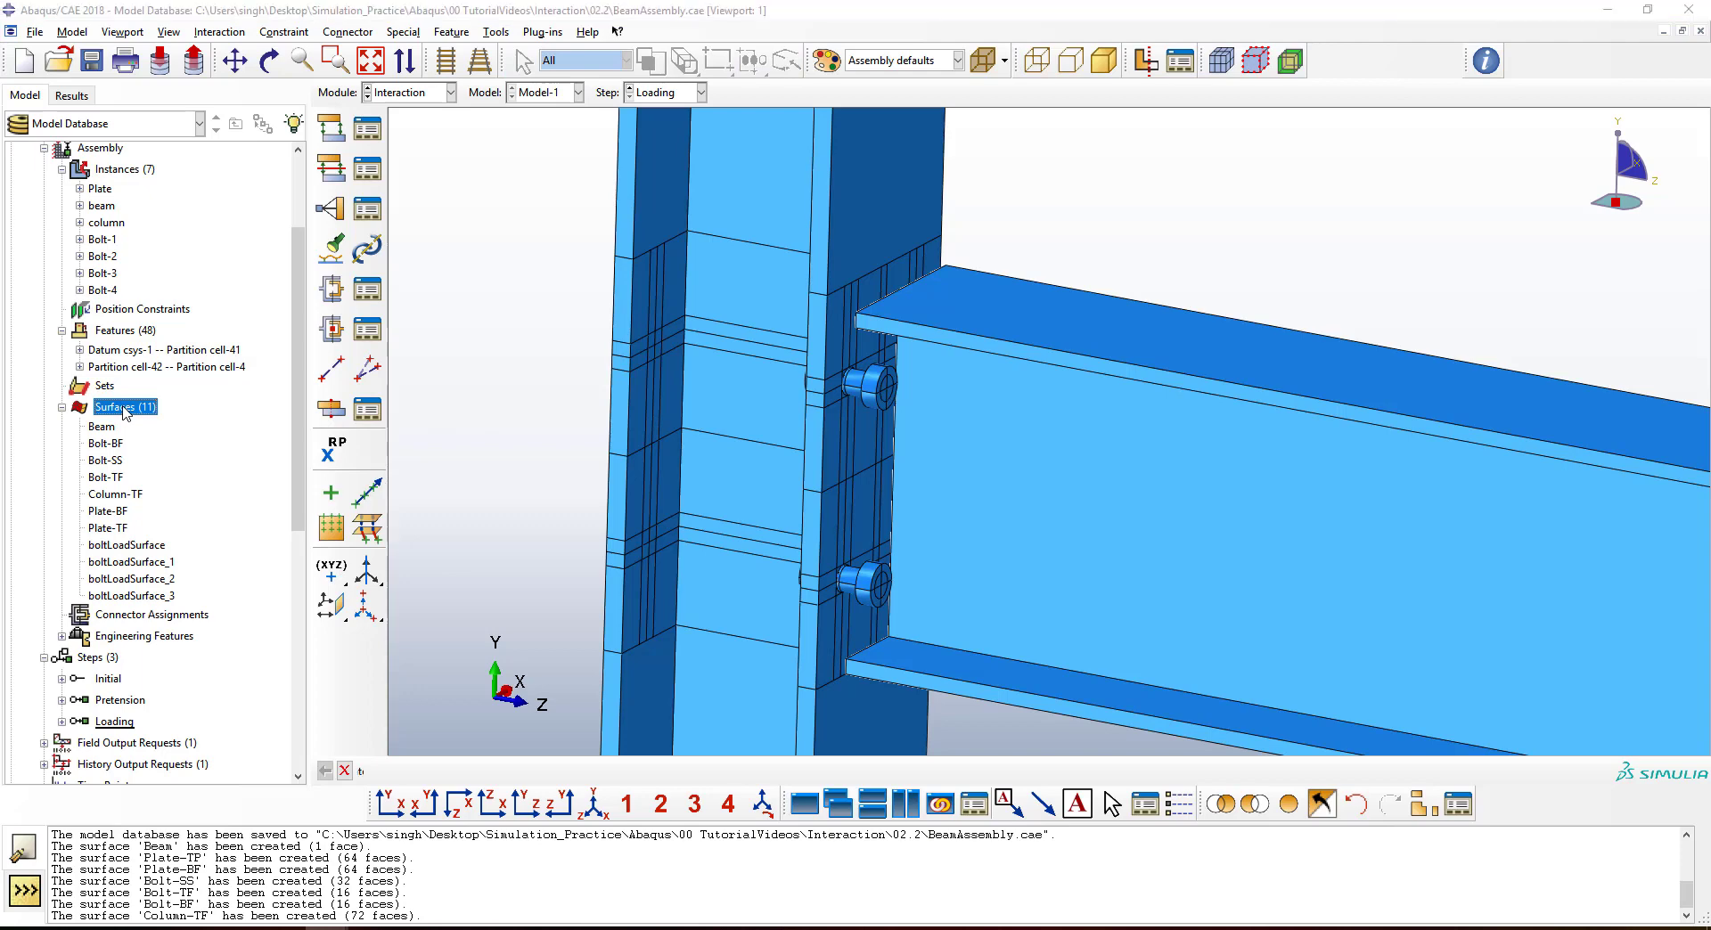
{"action": "type", "text": "Column-BF"}
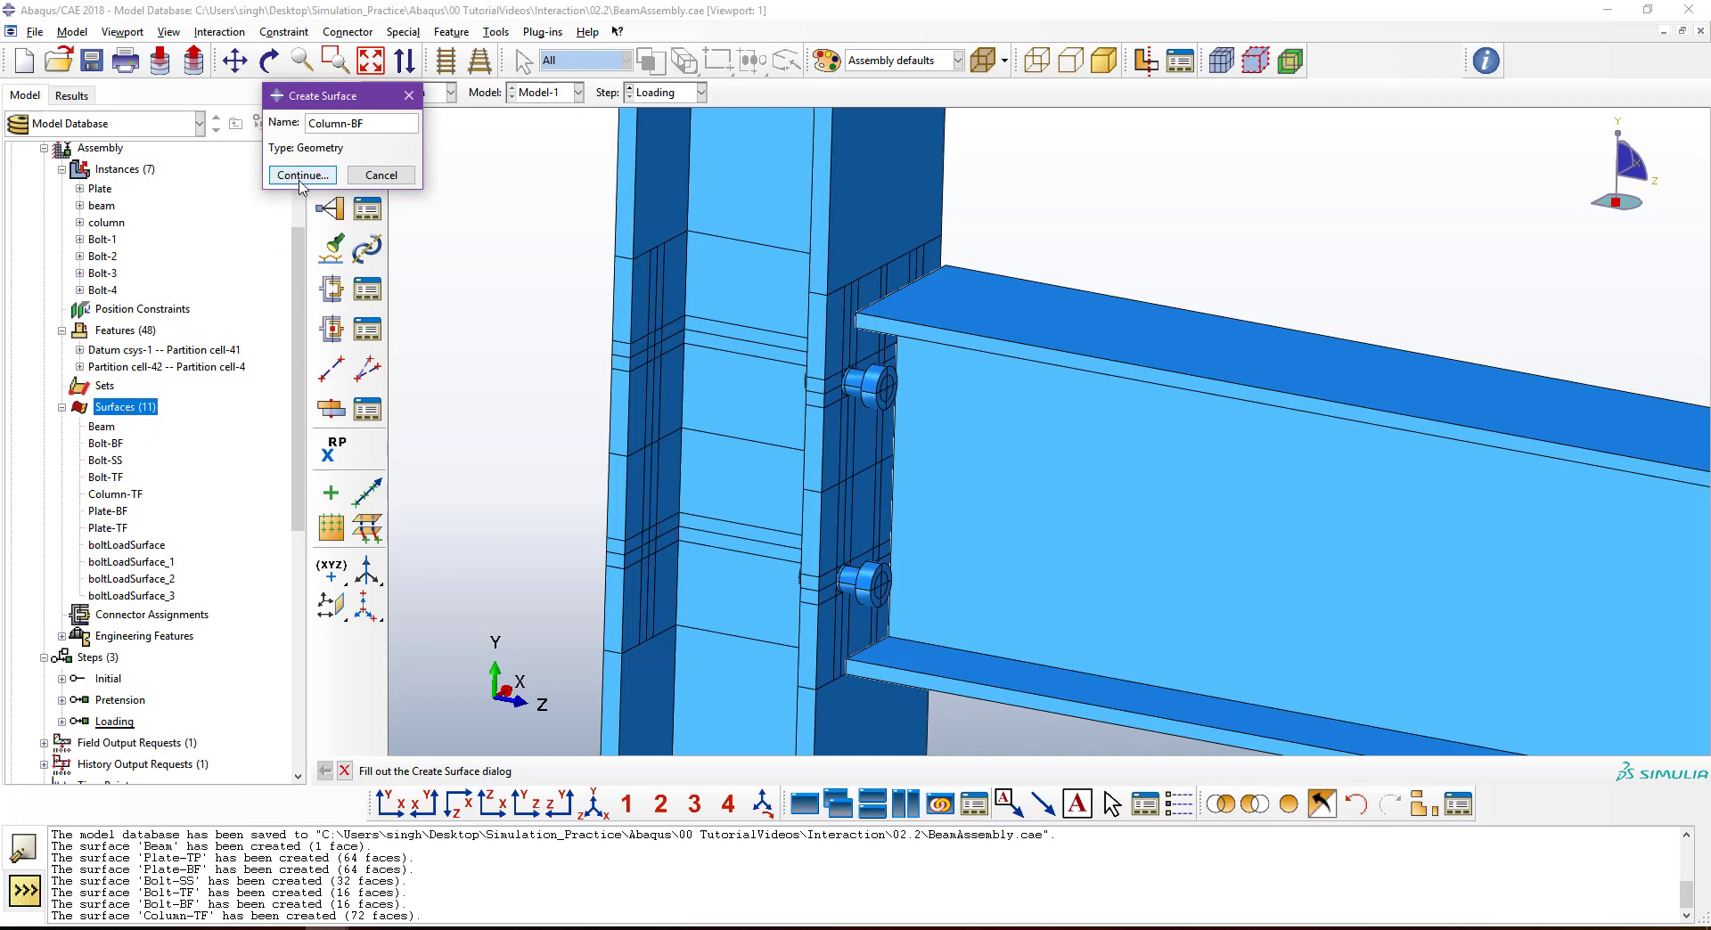
{"action": "left_click", "coordinate": [385, 263]}
{"action": "key", "text": "Return"}
{"action": "left_click_drag", "start_coordinate": [922, 504], "coordinate": [908, 503]}
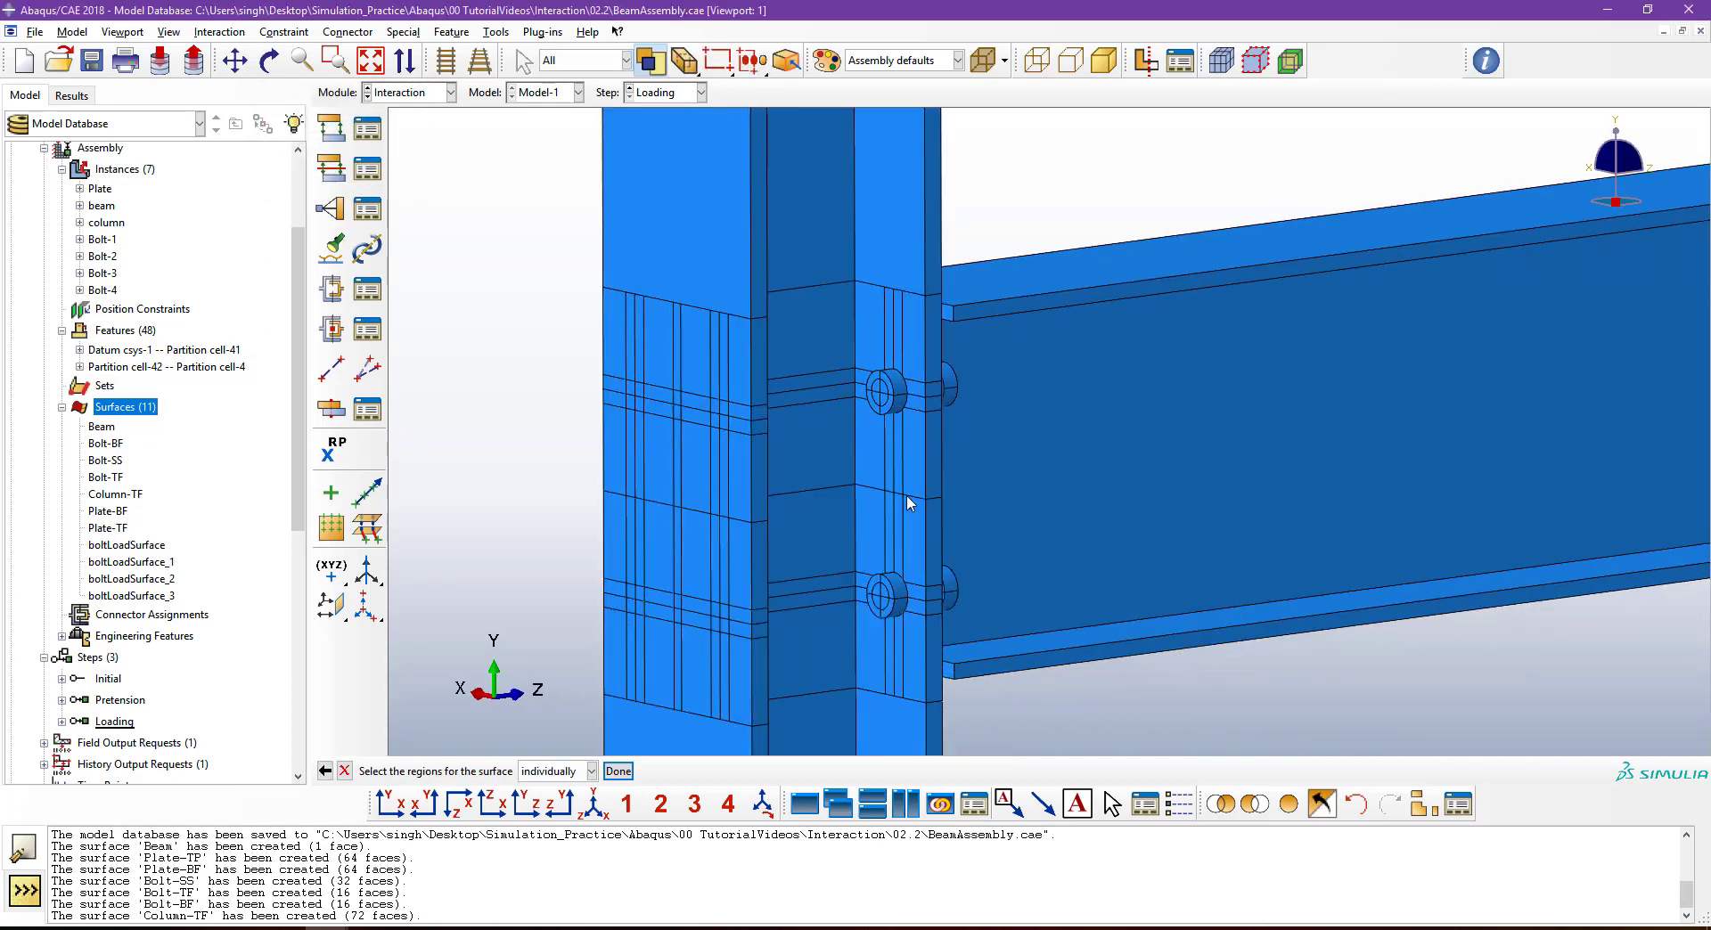
{"action": "left_click", "coordinate": [553, 772]}
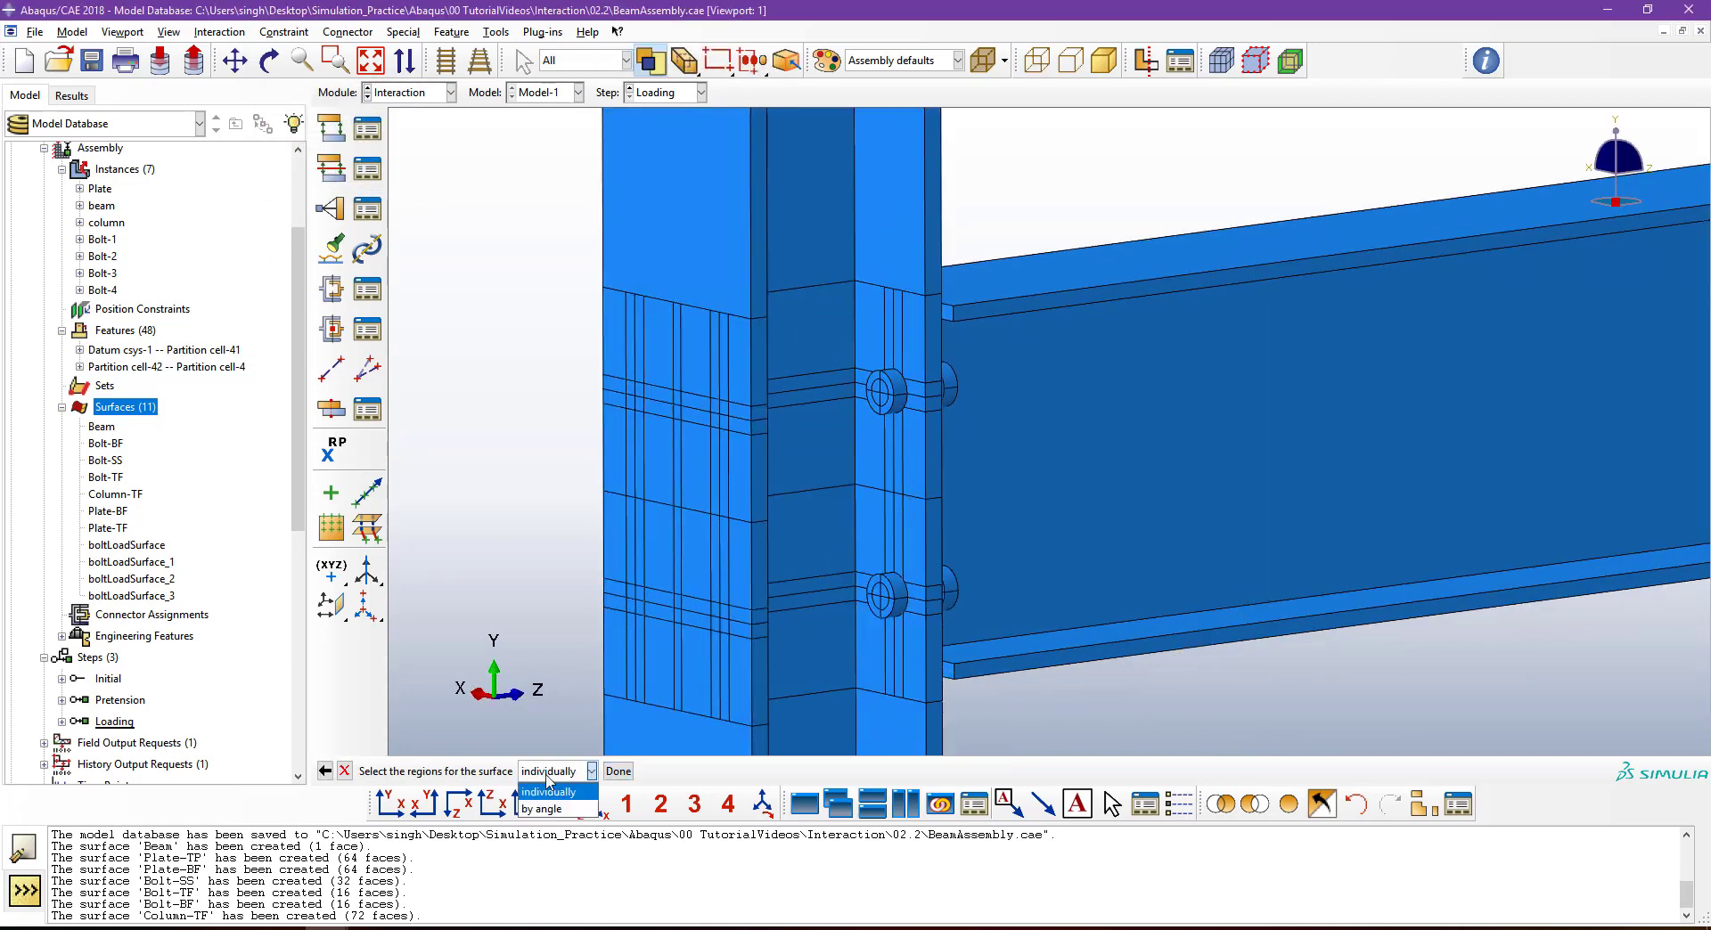
{"action": "left_click", "coordinate": [554, 809]}
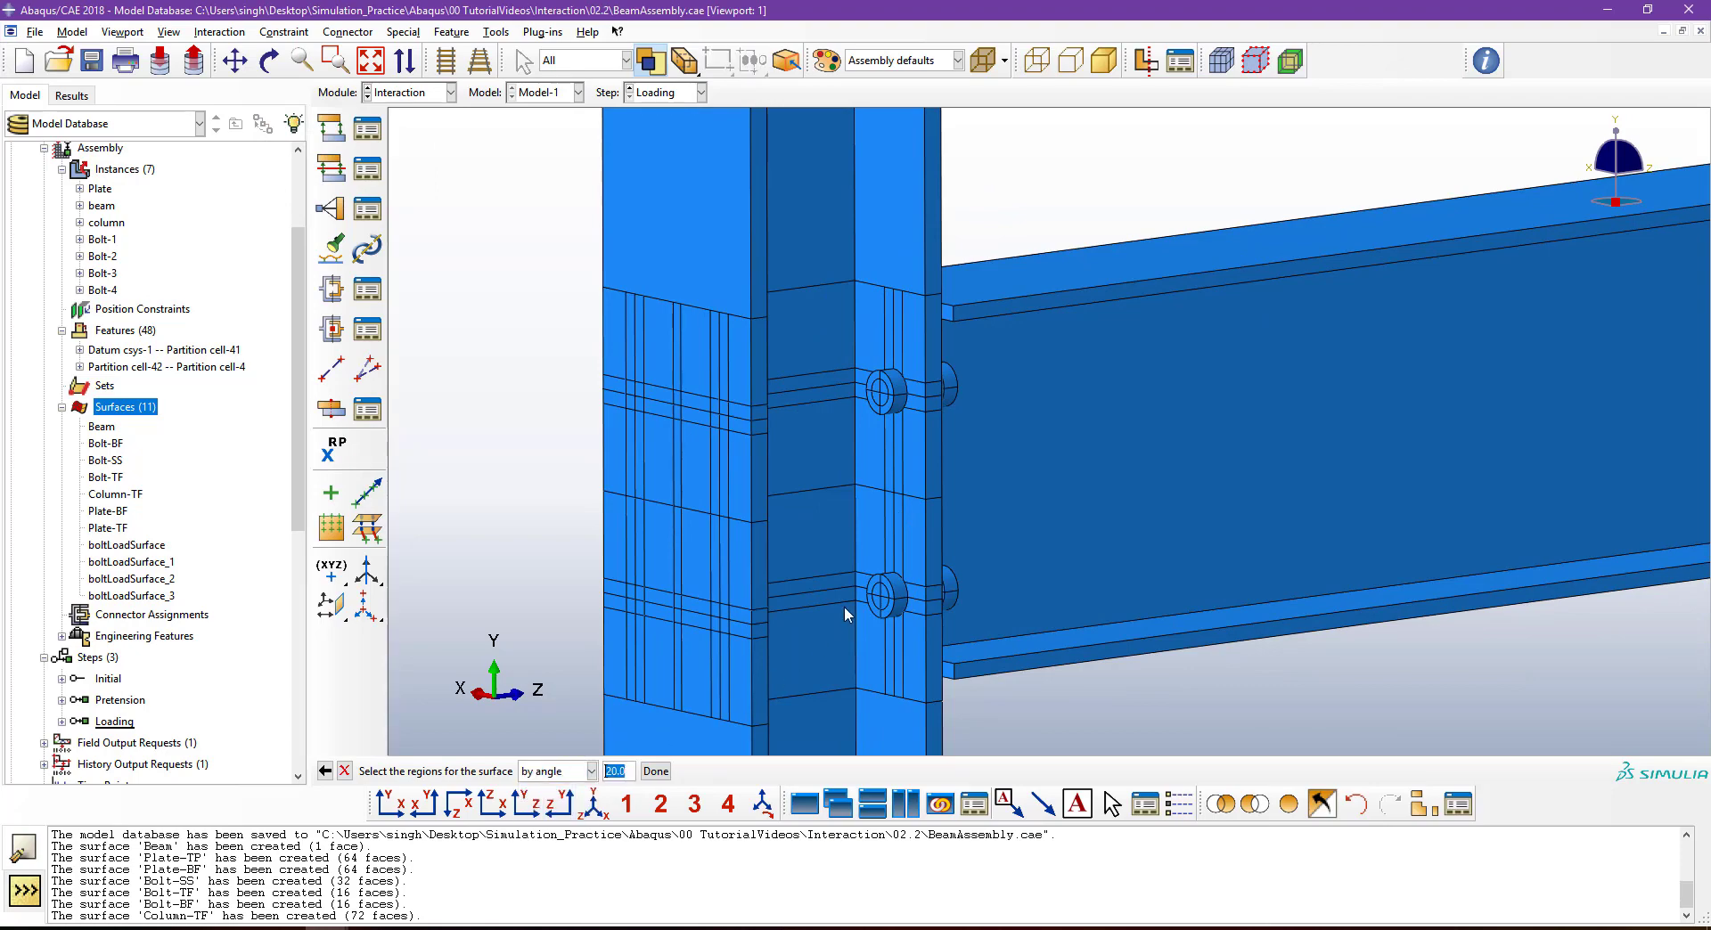
{"action": "left_click", "coordinate": [915, 536]}
{"action": "left_click_drag", "start_coordinate": [798, 547], "coordinate": [975, 521], "text": "ctrl+alt"}
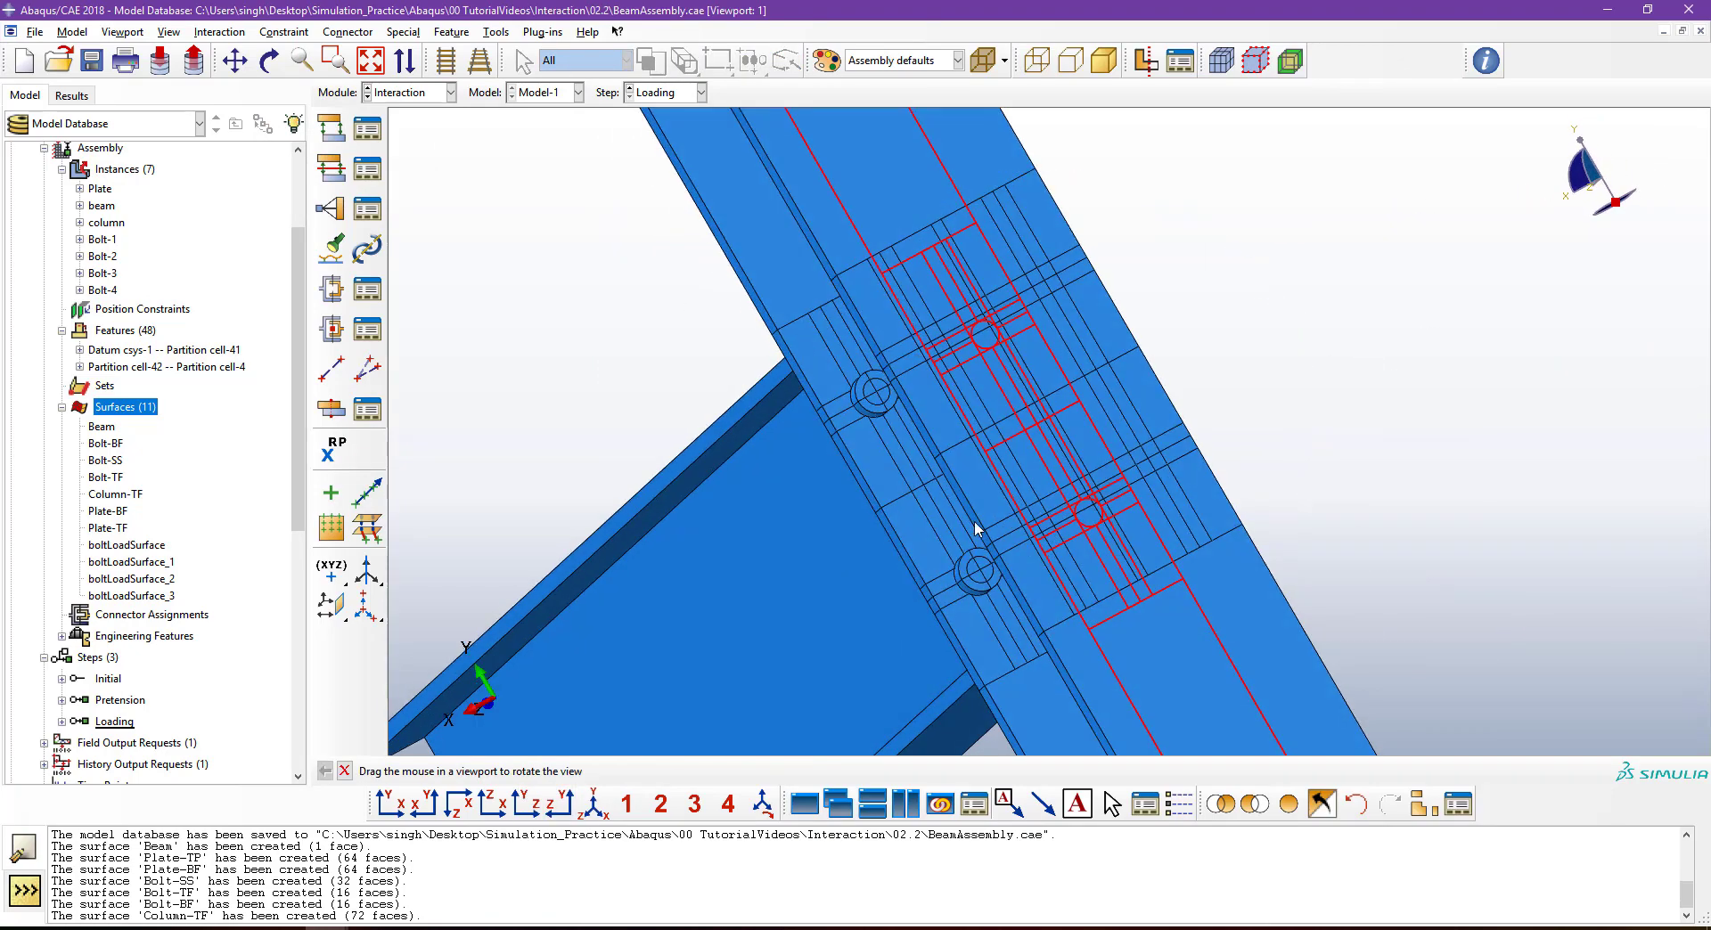
{"action": "left_click", "coordinate": [915, 517]}
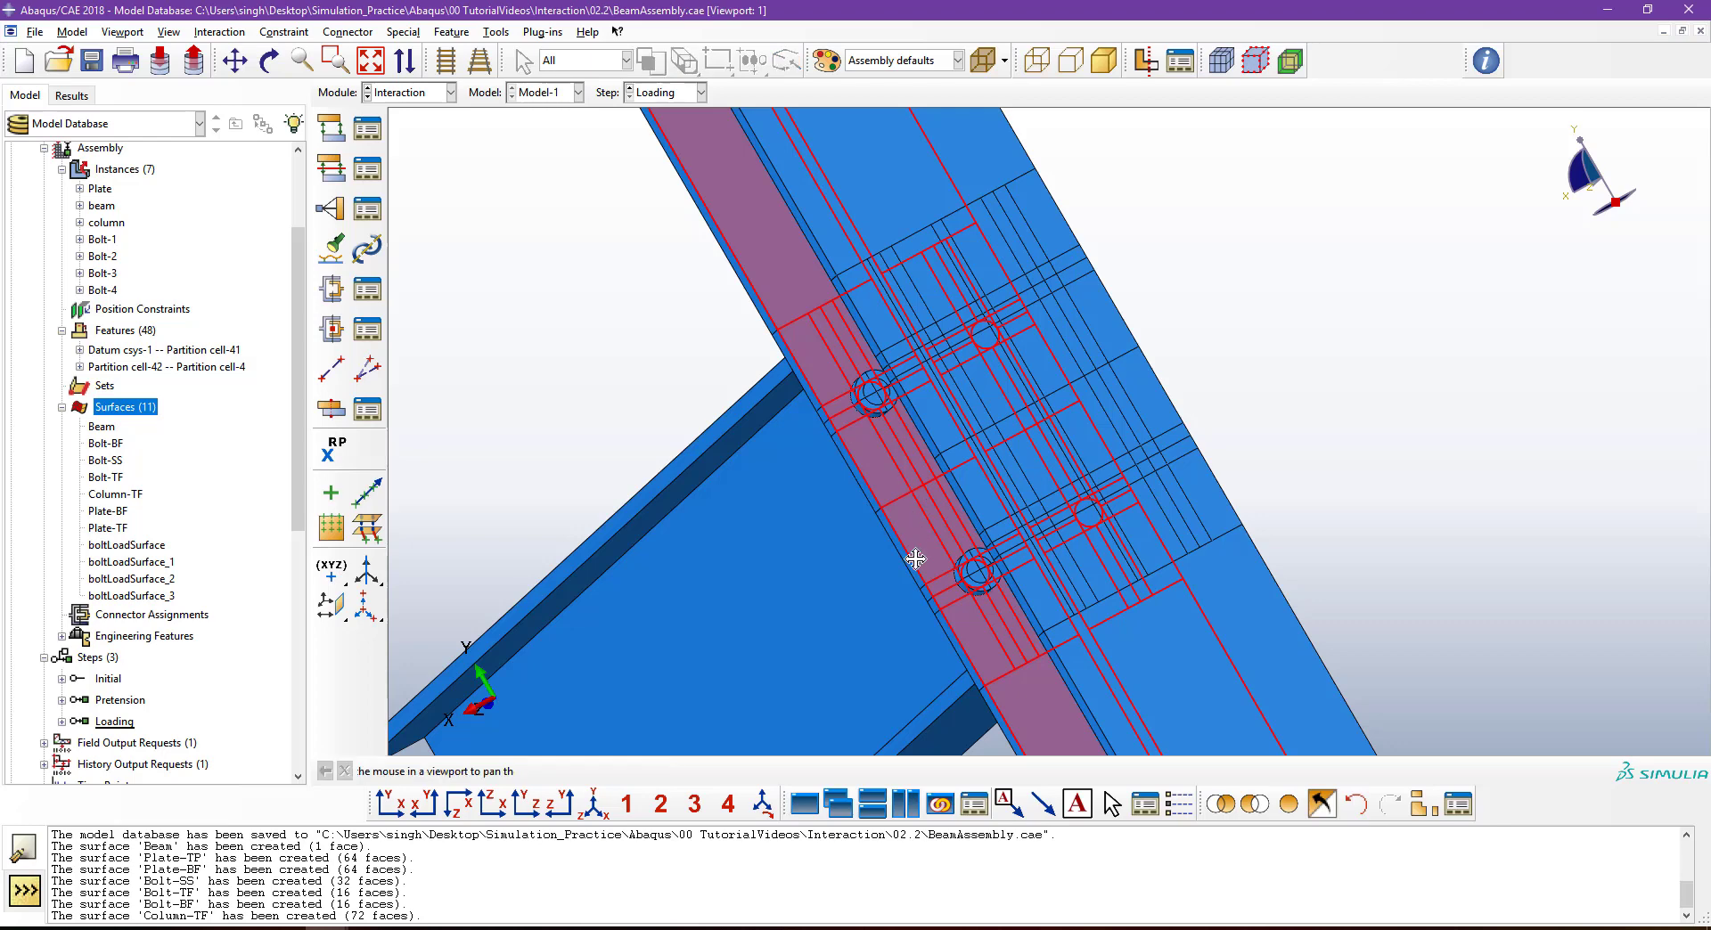
Deselect the plain flange faces above and below the partitioned connection area individually and finish the Column-BF surface.
{"action": "middle_click_drag", "start_coordinate": [916, 559], "coordinate": [934, 753], "text": "ctrl+alt"}
{"action": "left_click", "coordinate": [554, 772]}
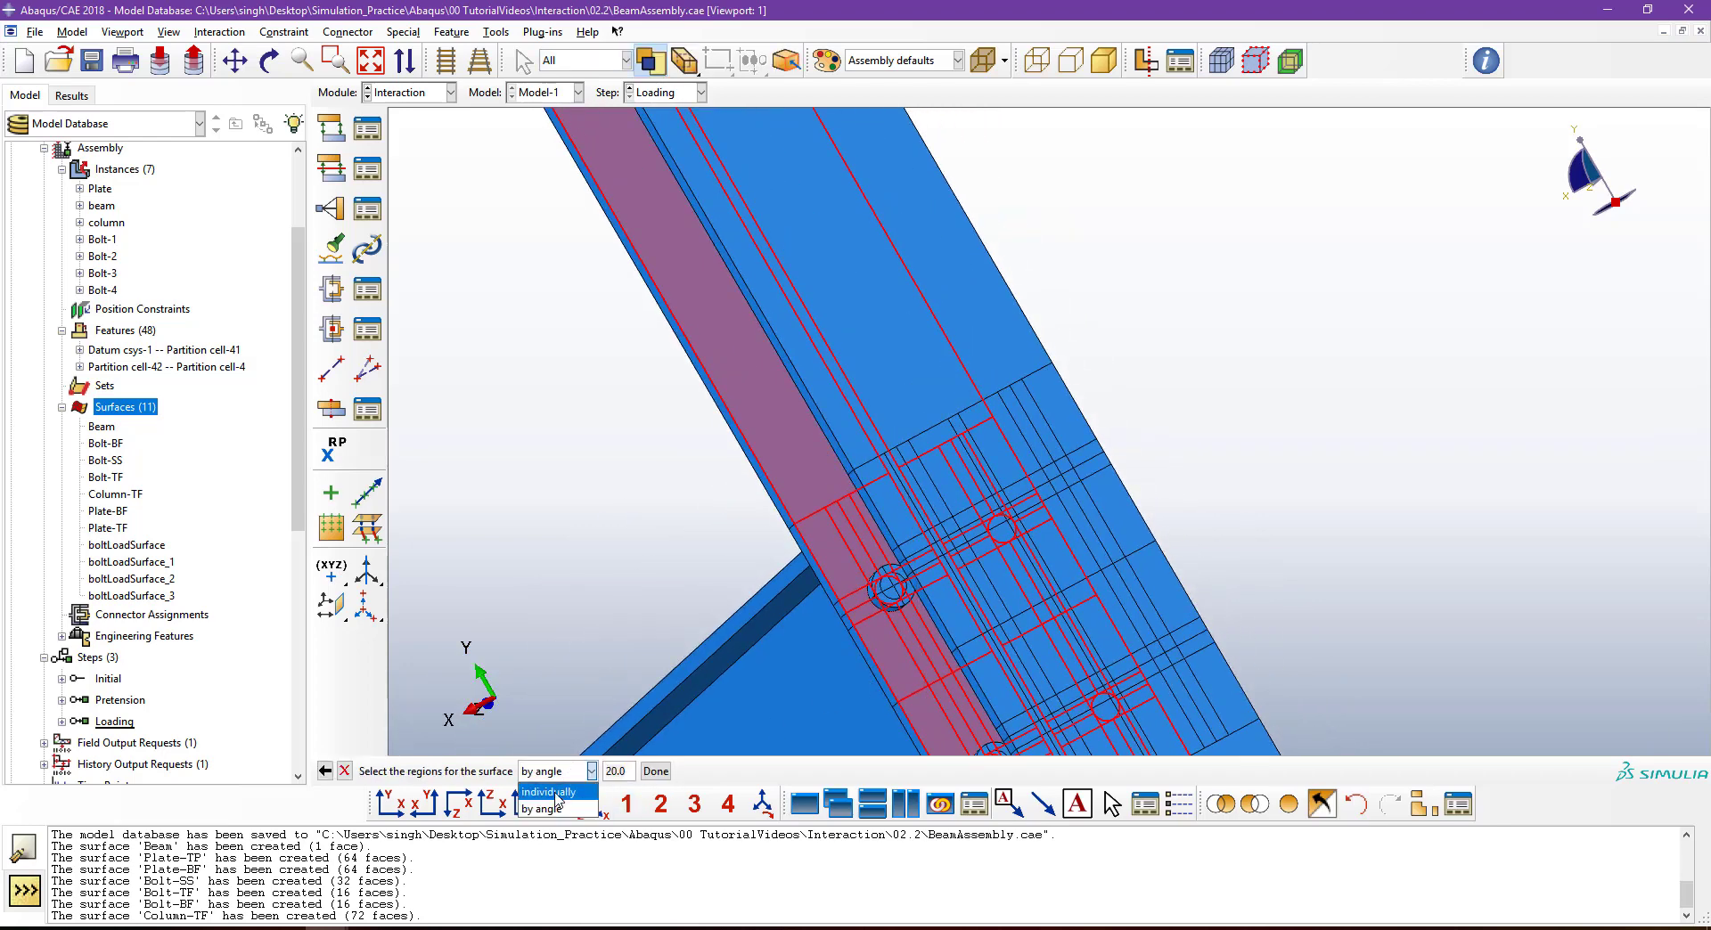
{"action": "left_click", "coordinate": [556, 792]}
{"action": "left_click_drag", "start_coordinate": [958, 193], "coordinate": [561, 289], "text": "ctrl"}
{"action": "scroll", "coordinate": [756, 344], "scroll_direction": "down", "scroll_amount": 3}
{"action": "left_click_drag", "start_coordinate": [1011, 657], "coordinate": [878, 730], "text": "ctrl"}
{"action": "left_click_drag", "start_coordinate": [1040, 424], "coordinate": [906, 598], "text": "ctrl+alt"}
{"action": "right_click_drag", "start_coordinate": [906, 599], "coordinate": [913, 463], "text": "ctrl+alt"}
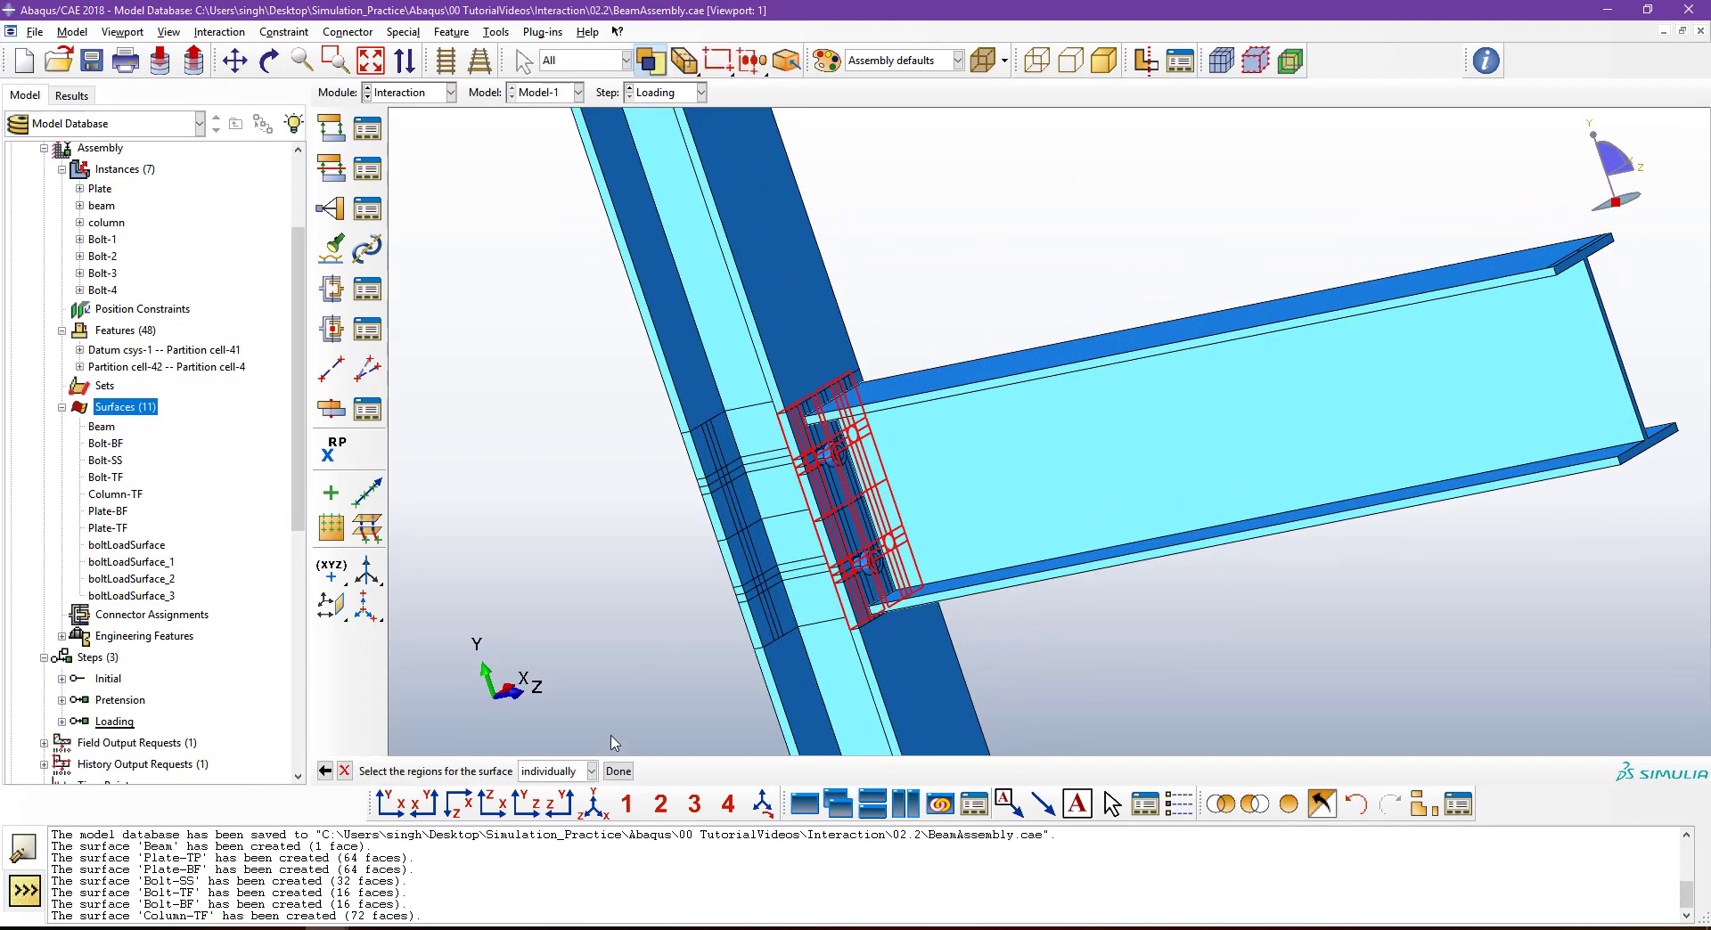
{"action": "left_click", "coordinate": [614, 772]}
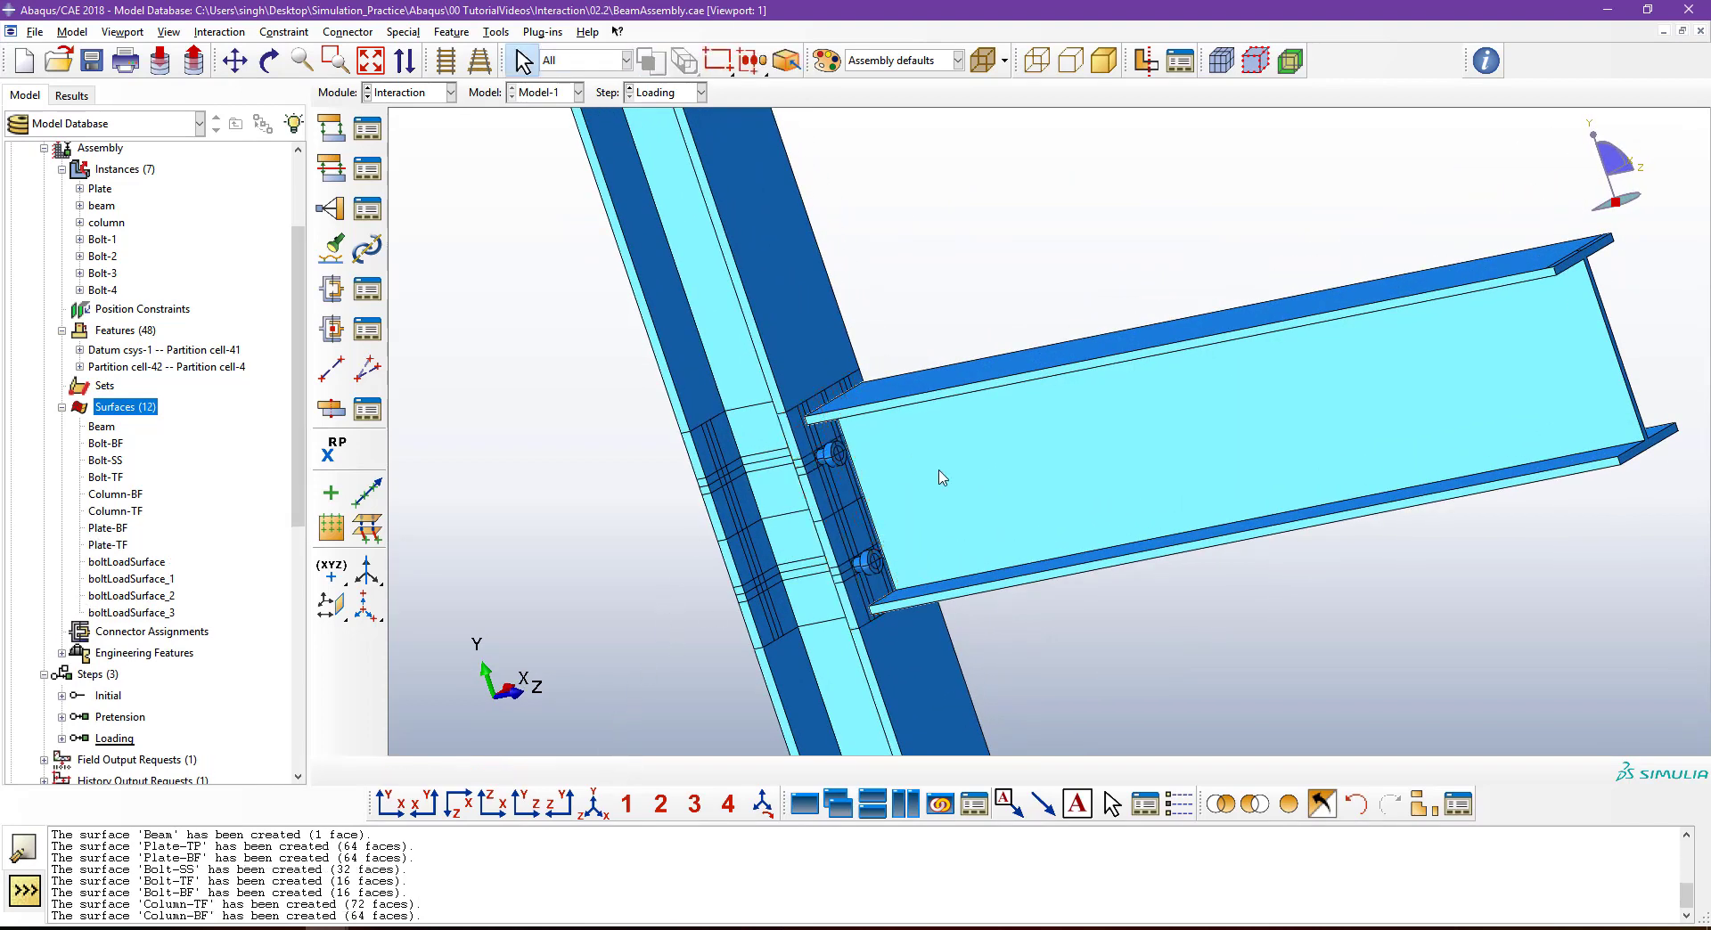
Limit the viewport display to the Plate and column instances with a display group.
{"action": "scroll", "coordinate": [927, 526], "scroll_direction": "down", "scroll_amount": 3}
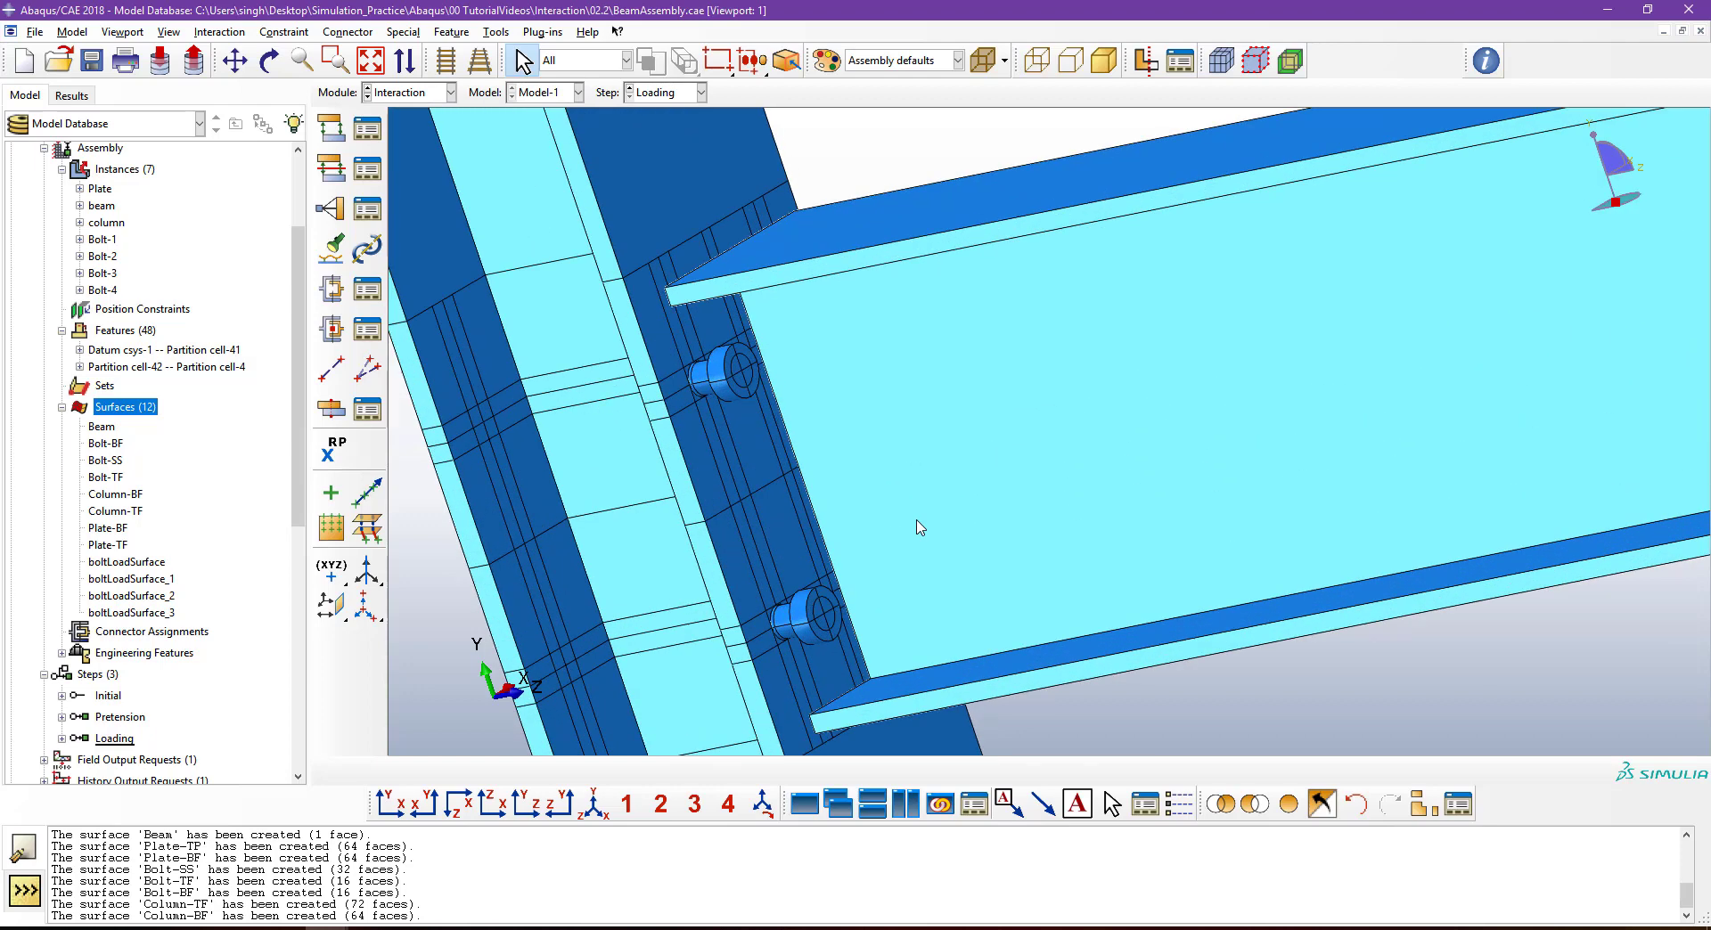
{"action": "middle_click_drag", "start_coordinate": [918, 497], "coordinate": [1004, 456], "text": "ctrl+alt"}
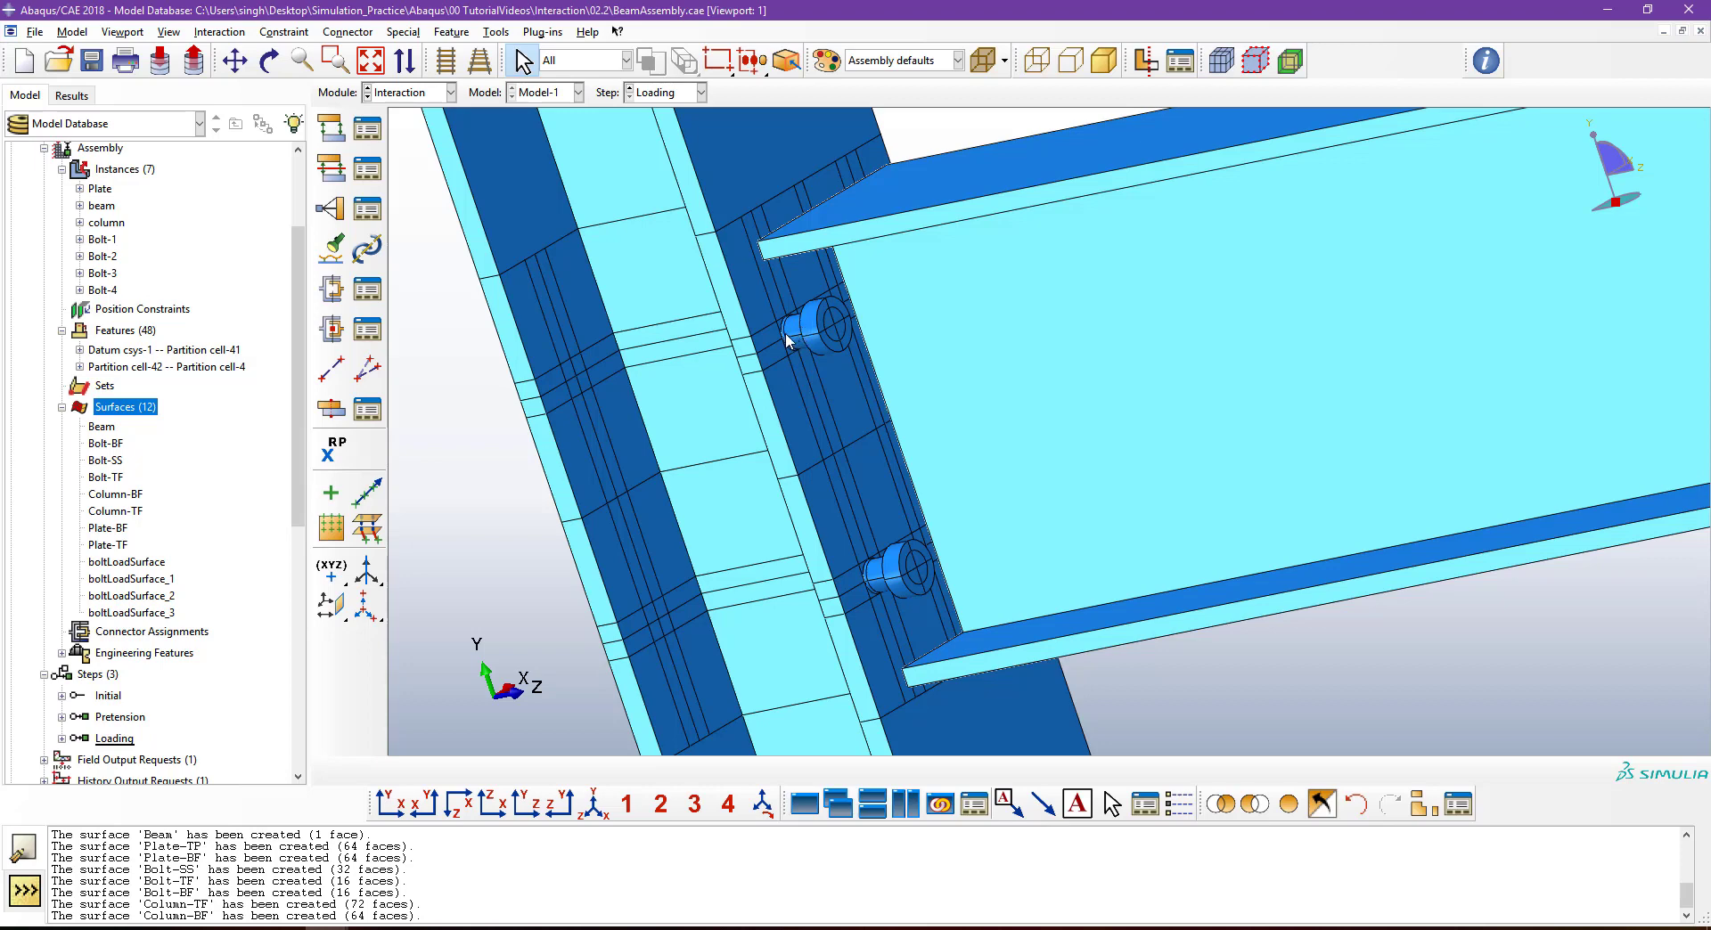
{"action": "left_click", "coordinate": [1425, 807]}
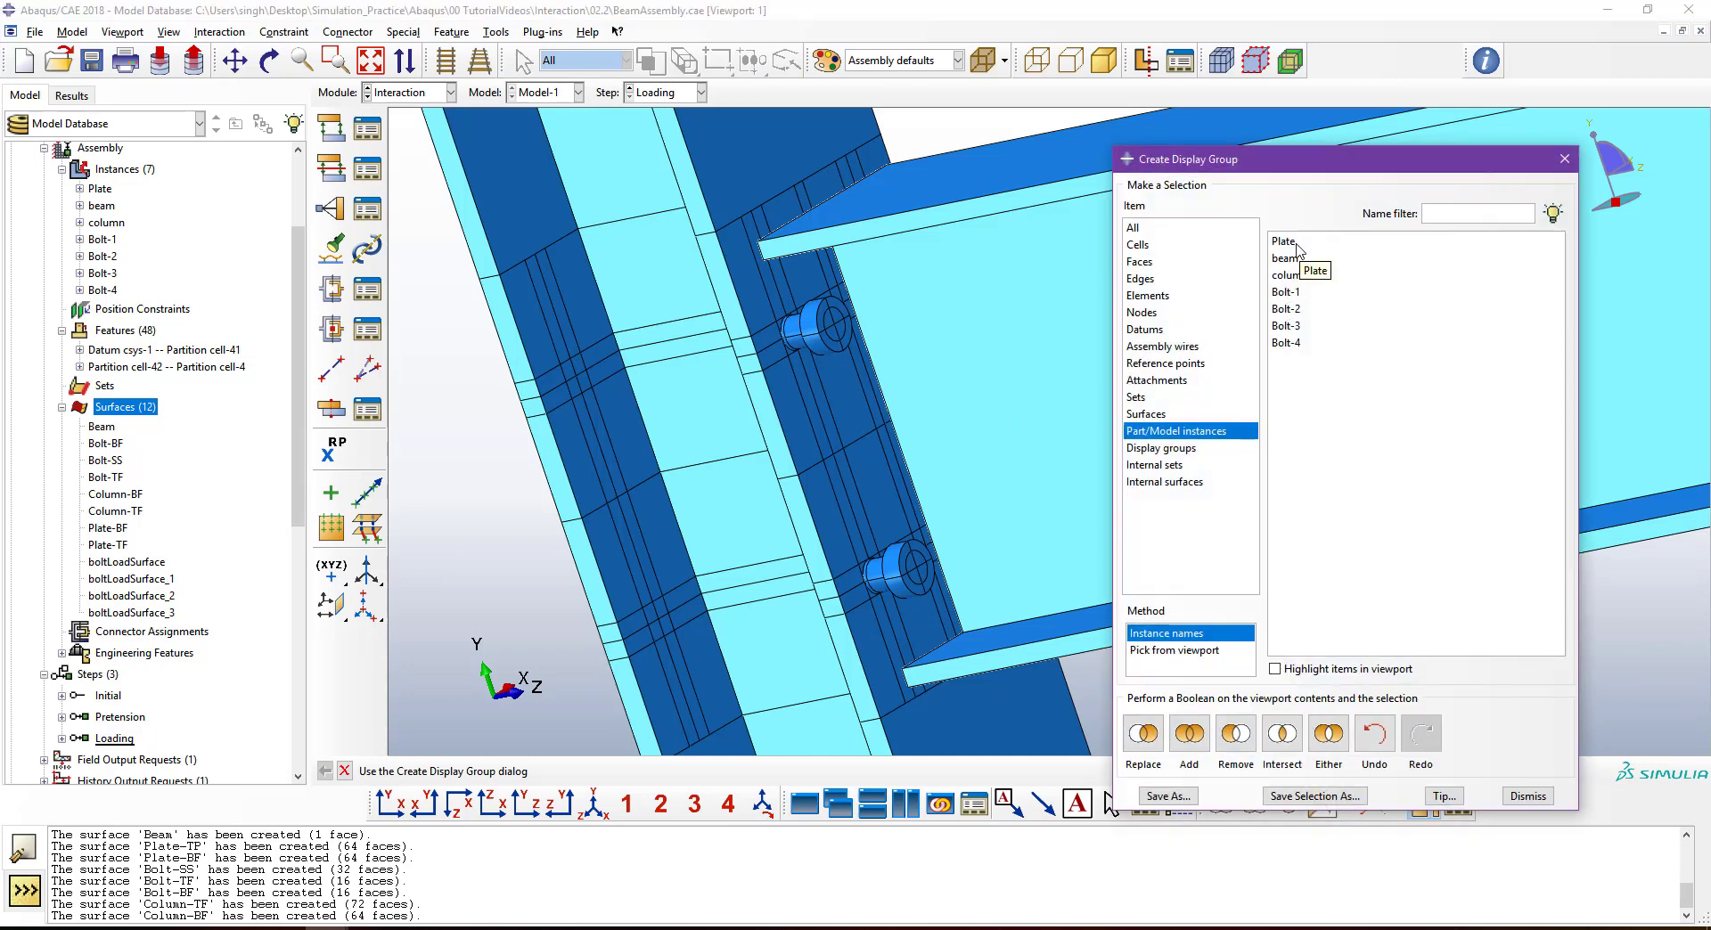
{"action": "left_click", "coordinate": [1297, 249]}
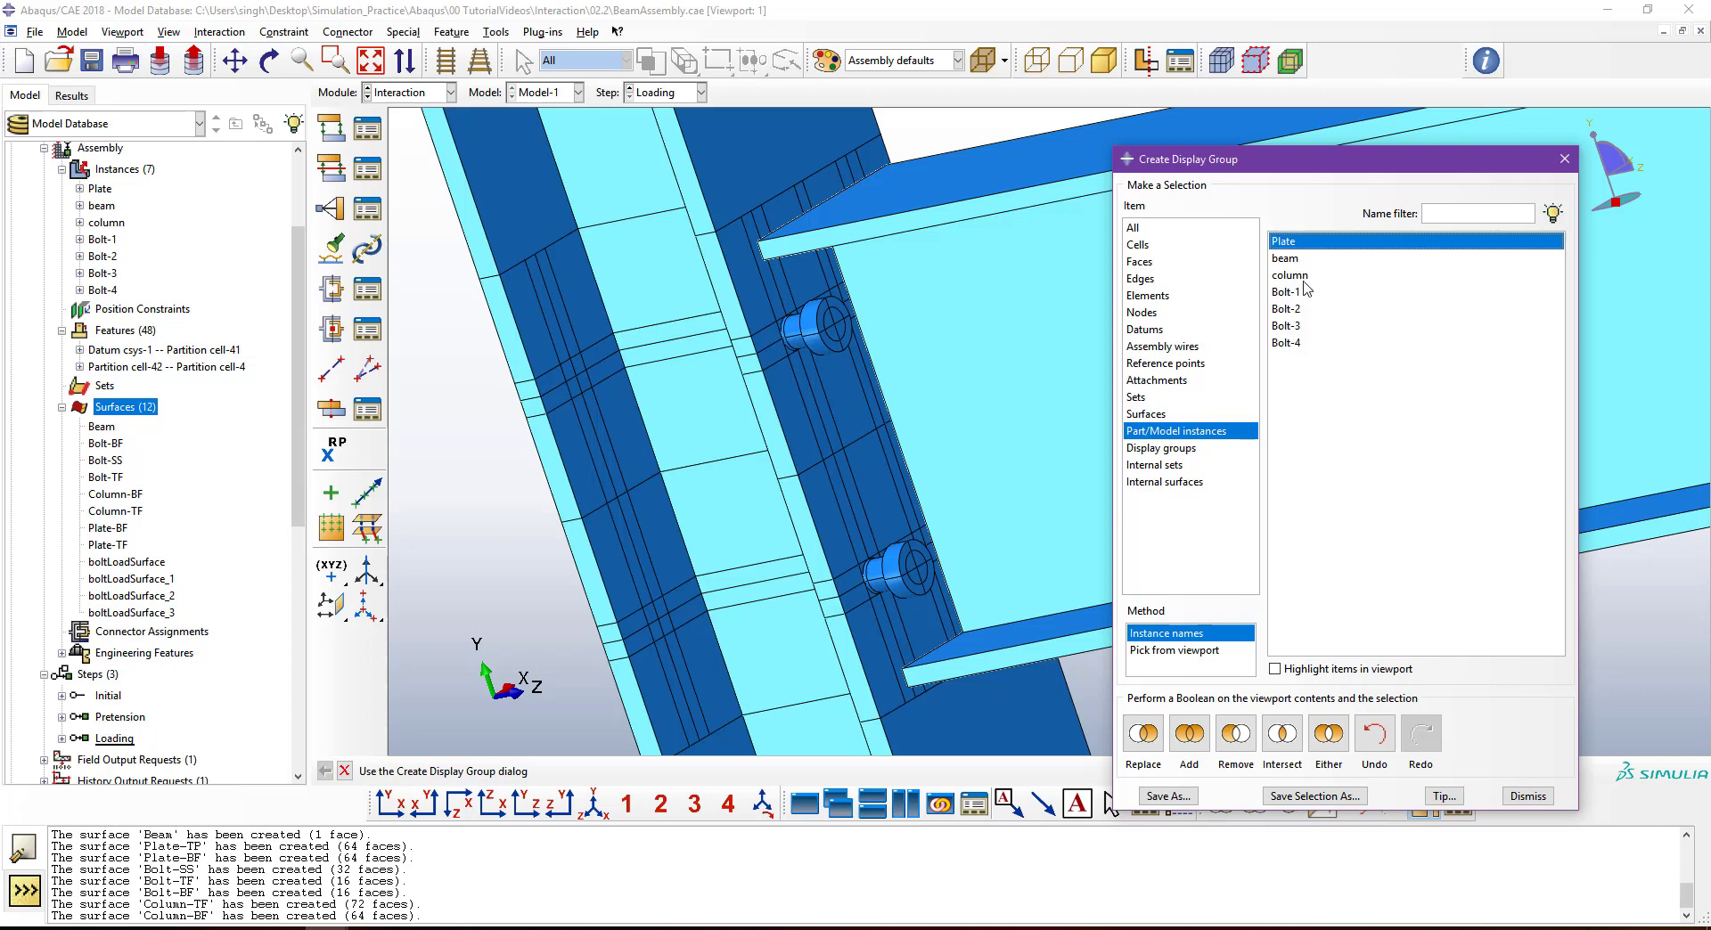
{"action": "left_click", "coordinate": [1303, 278], "text": "ctrl"}
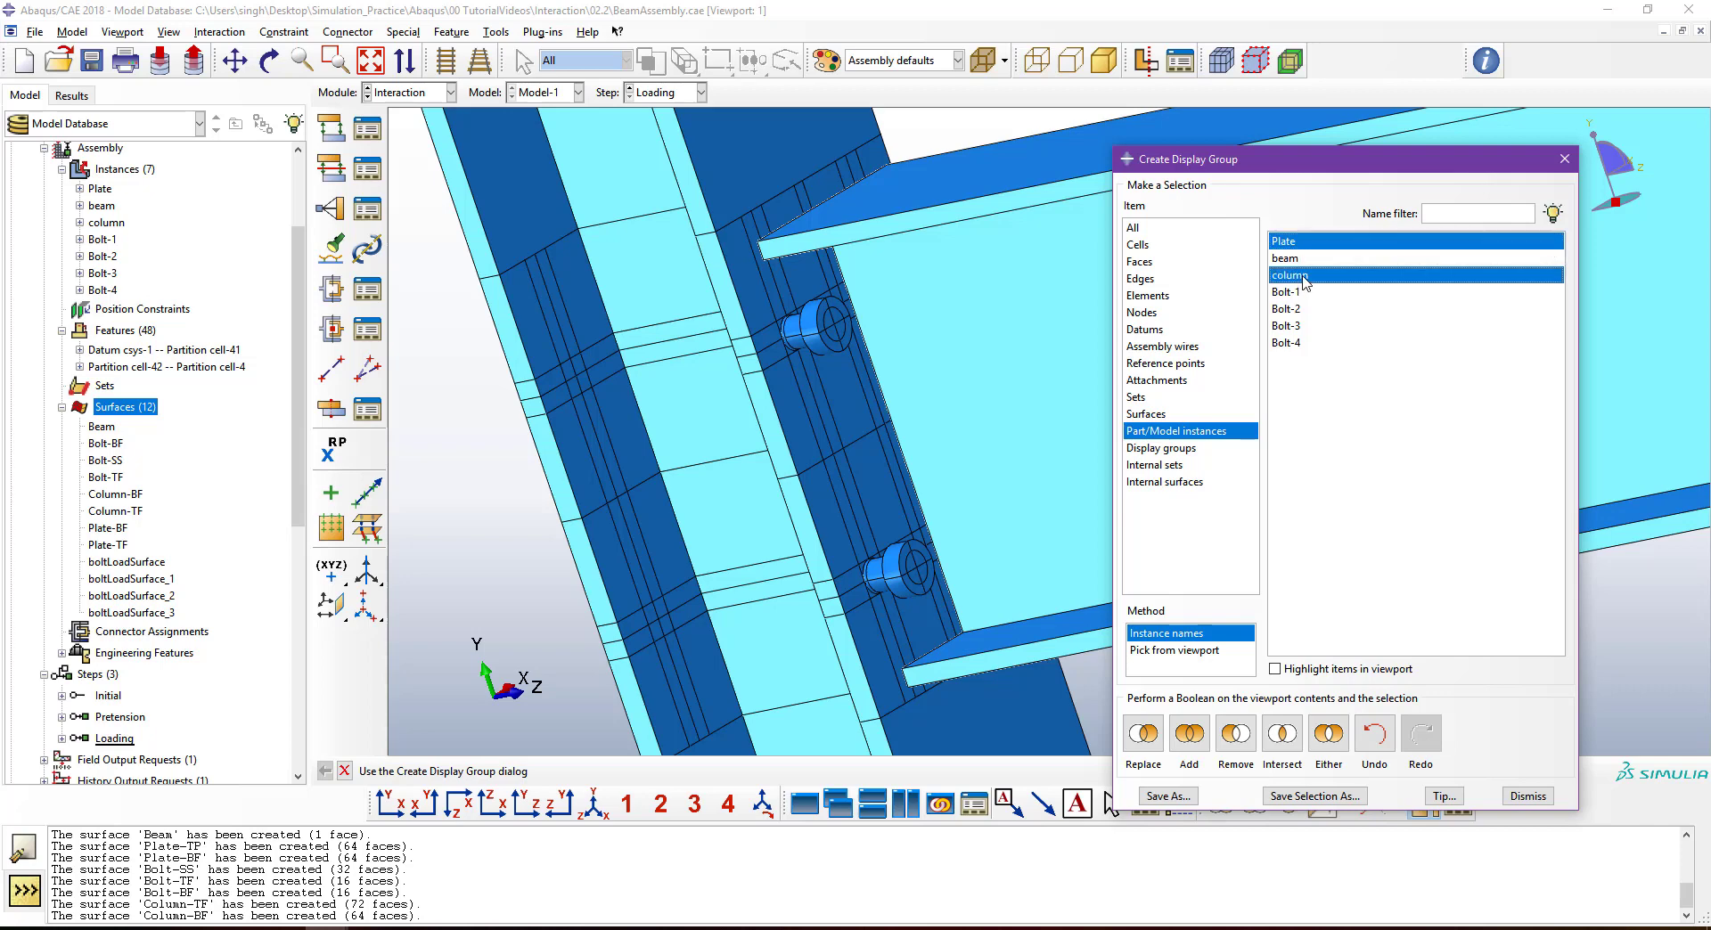
{"action": "left_click", "coordinate": [1328, 735]}
{"action": "left_click", "coordinate": [1282, 734]}
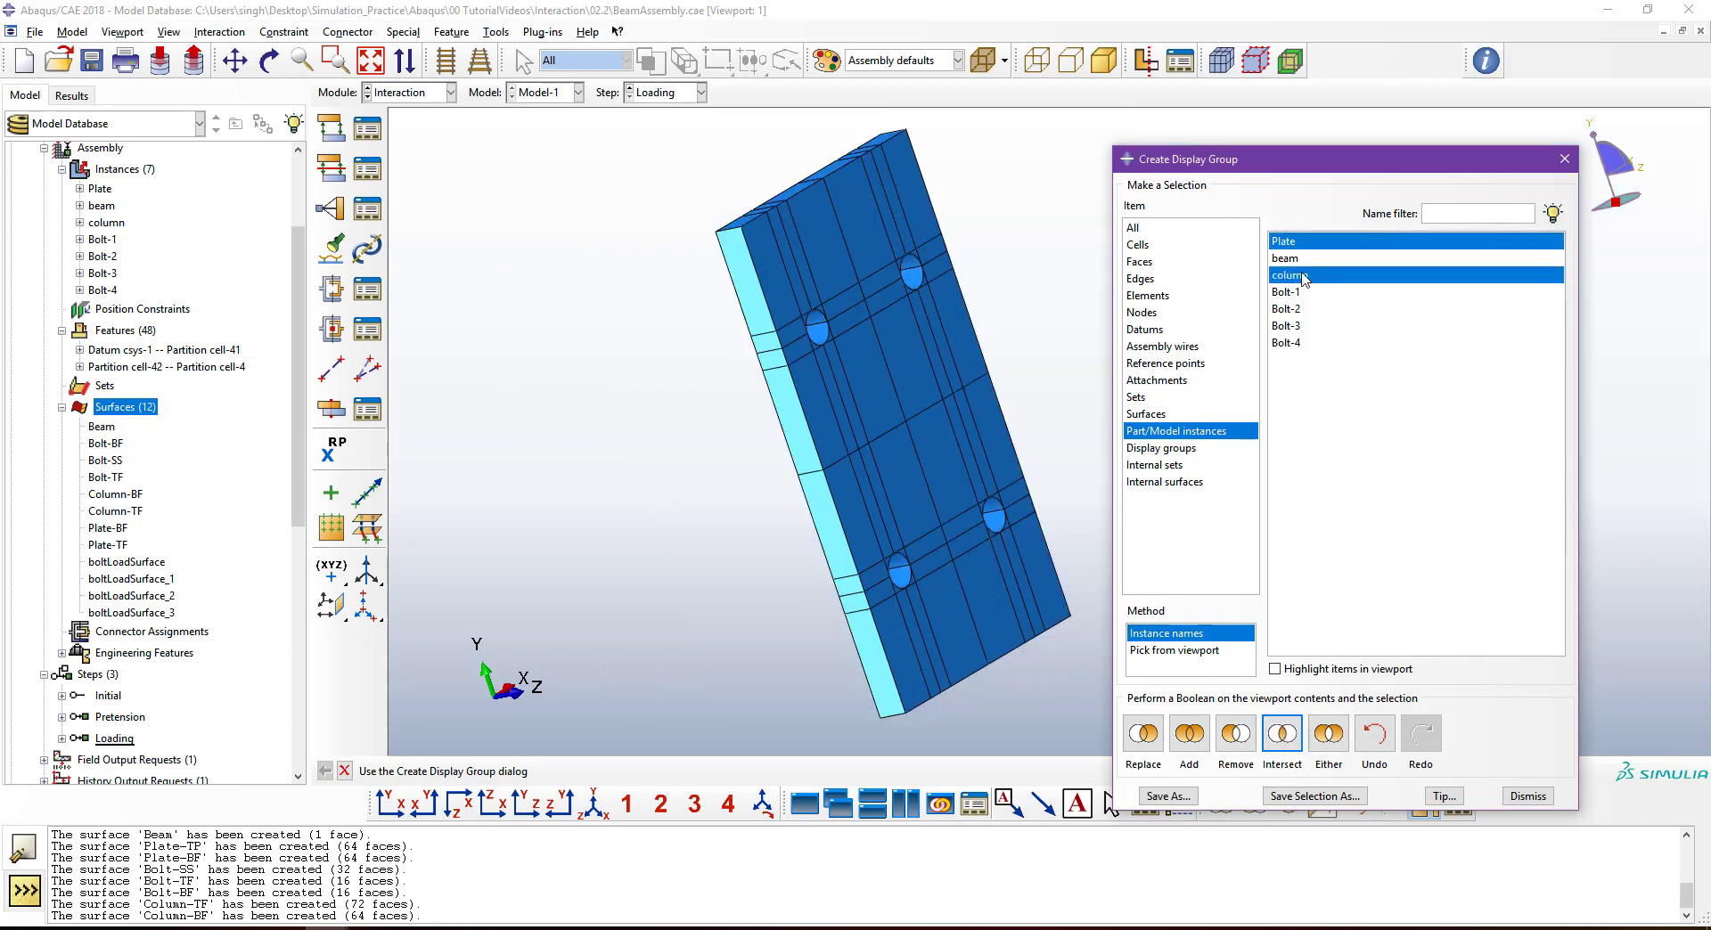
{"action": "left_click", "coordinate": [1297, 277]}
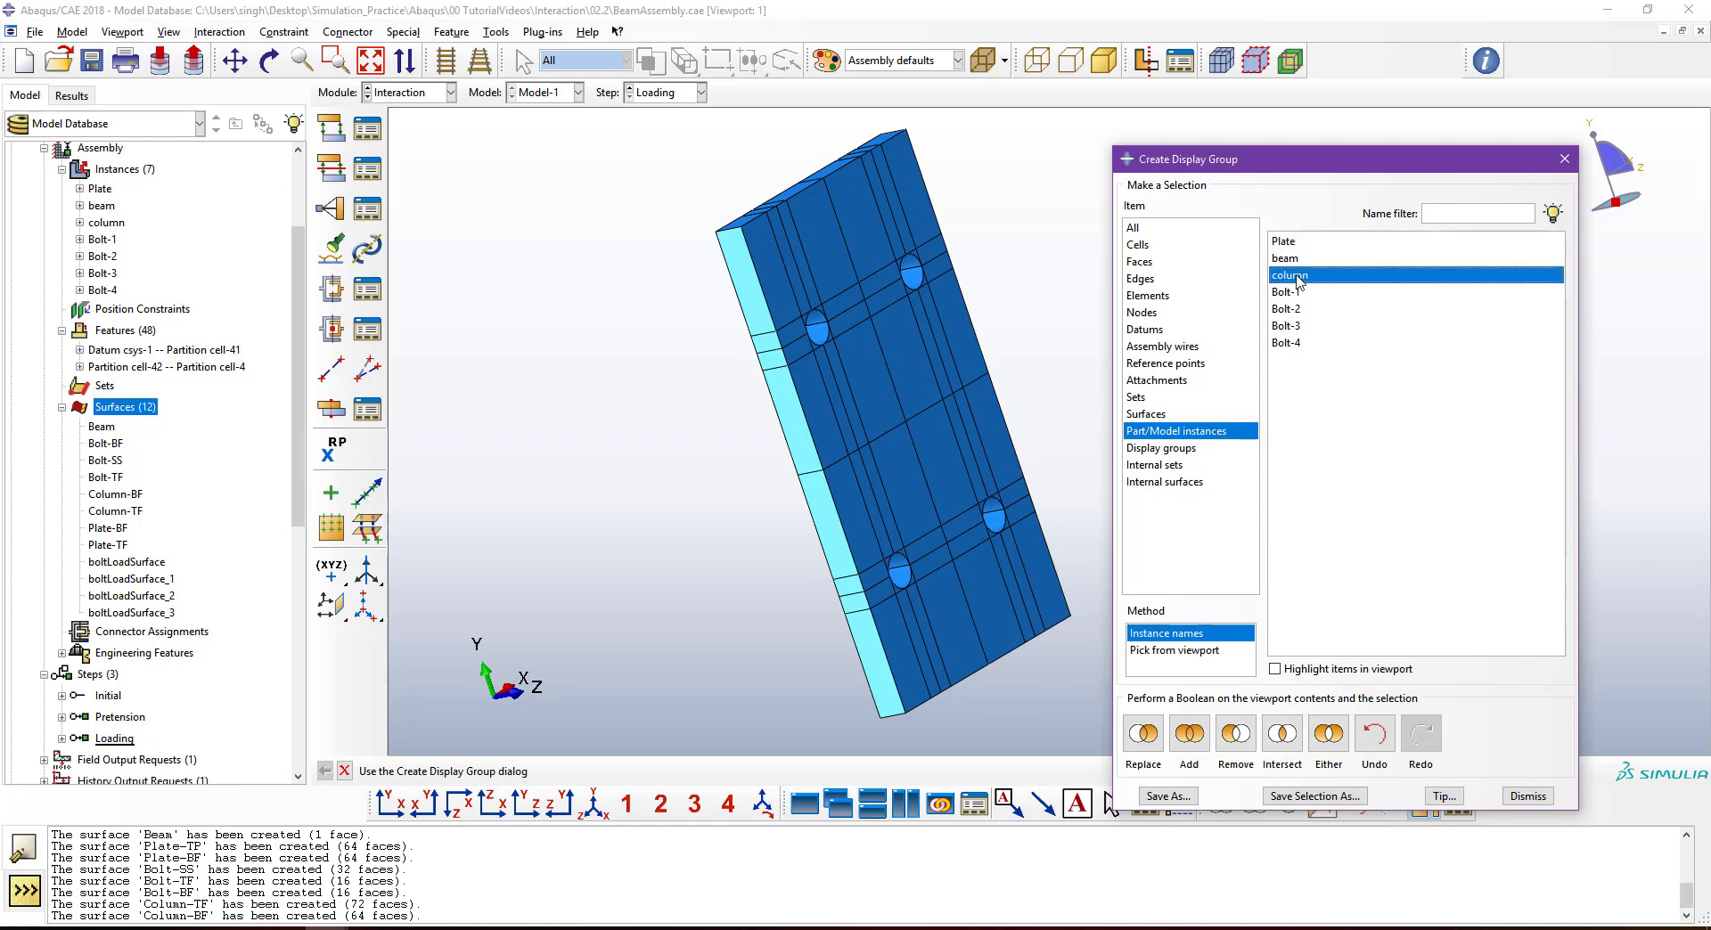
{"action": "left_click", "coordinate": [1189, 734]}
{"action": "left_click", "coordinate": [1528, 797]}
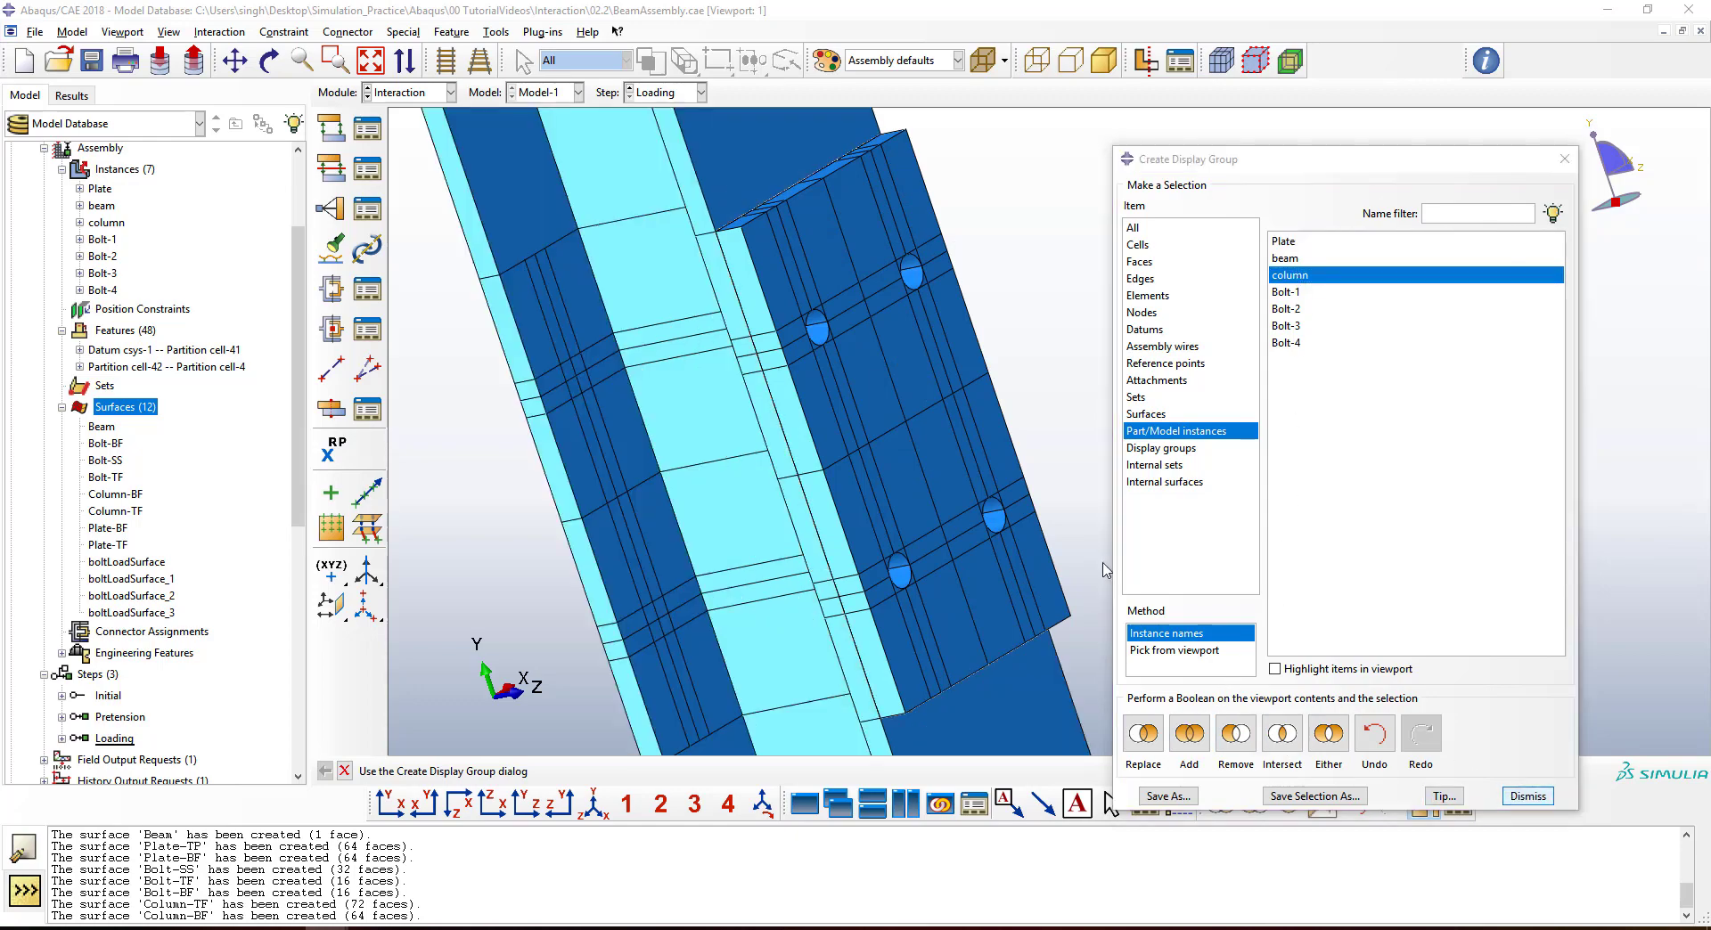
Start a surface named Hole-shank and select, by angle, the inner walls of the two lower bolt holes through plate and column.
{"action": "left_click_drag", "start_coordinate": [973, 510], "coordinate": [882, 444], "text": "ctrl+alt"}
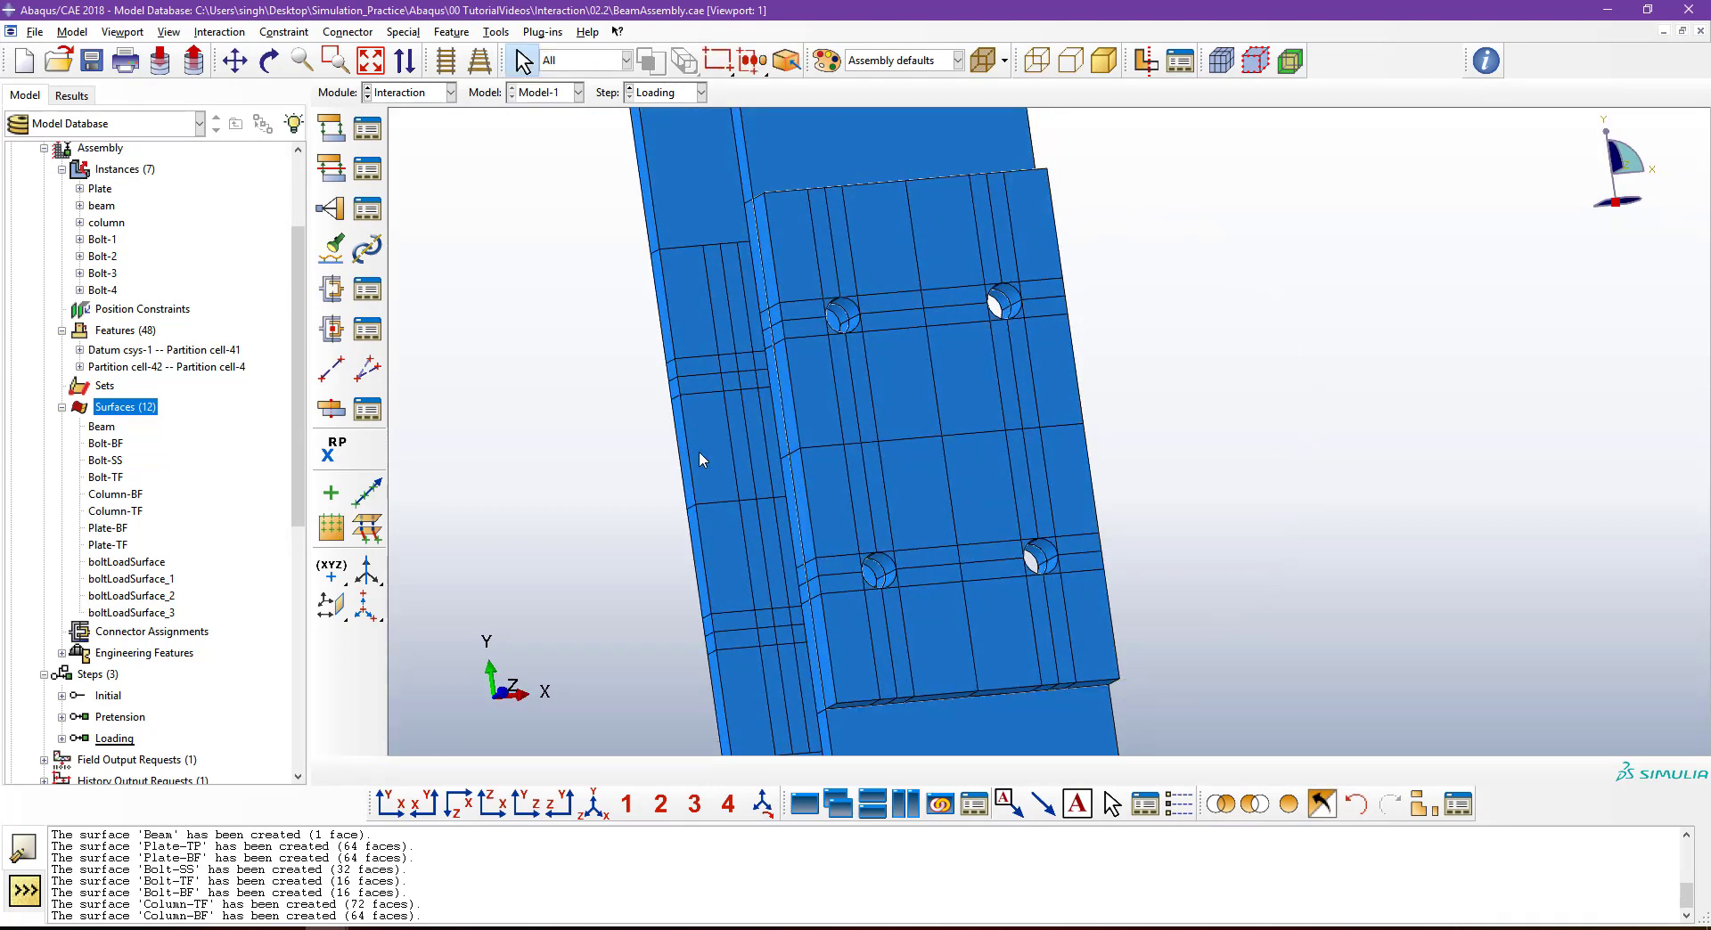
{"action": "double_click", "coordinate": [135, 410]}
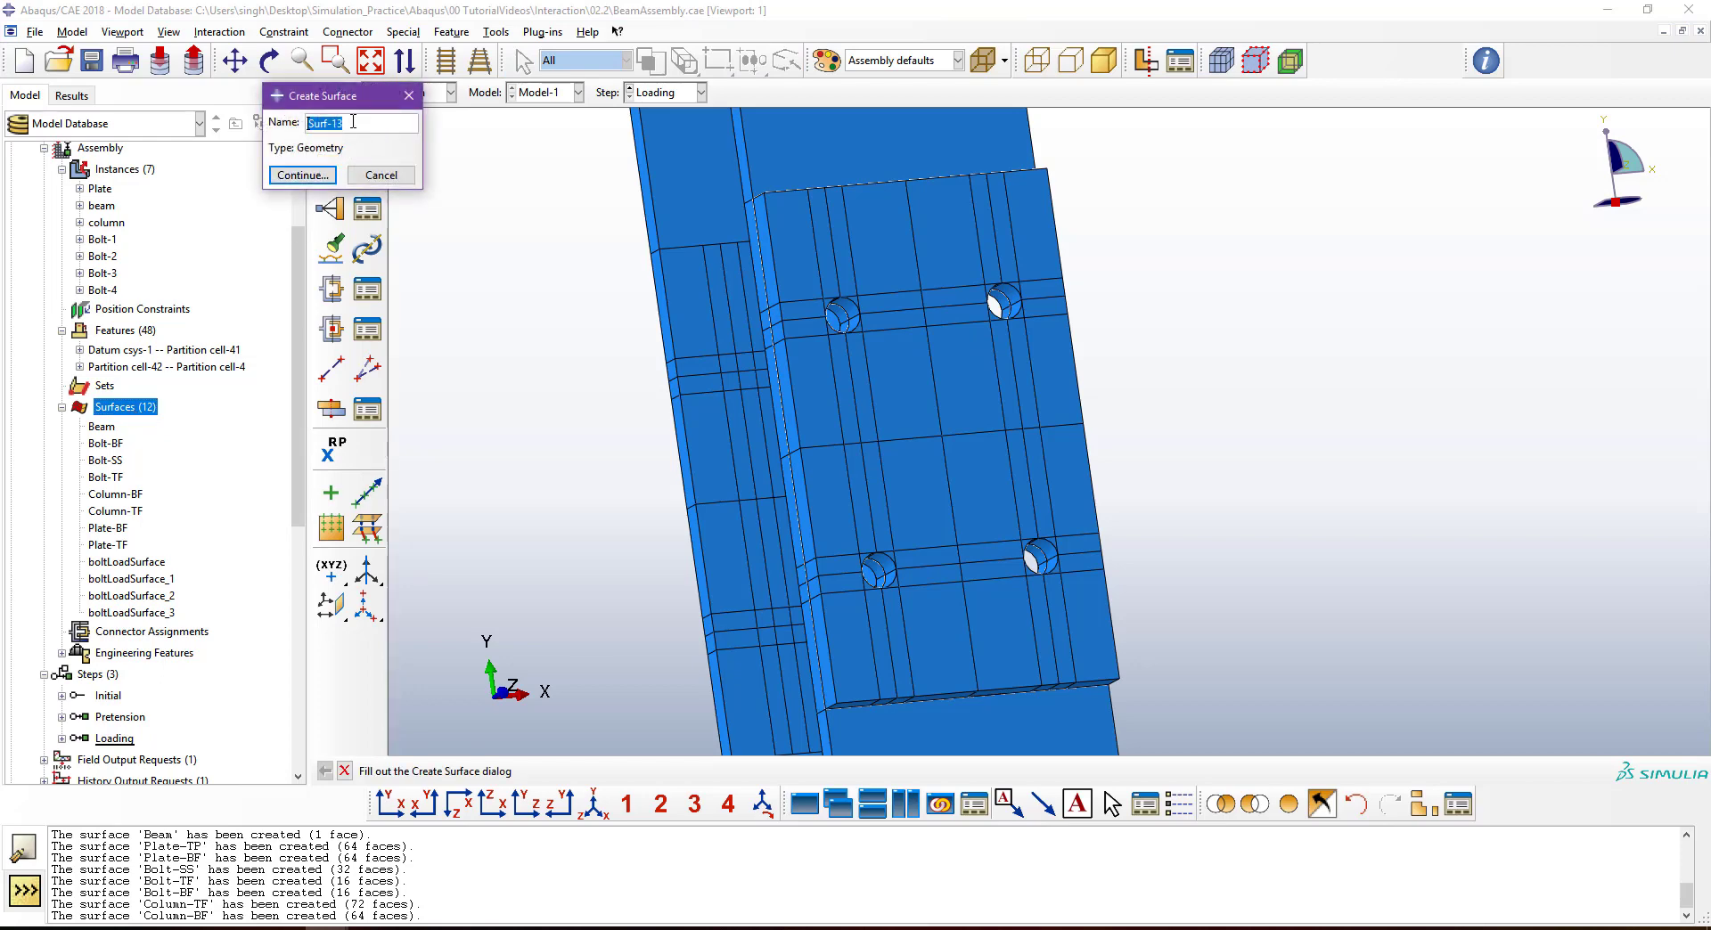
{"action": "type", "text": "Hole-shank"}
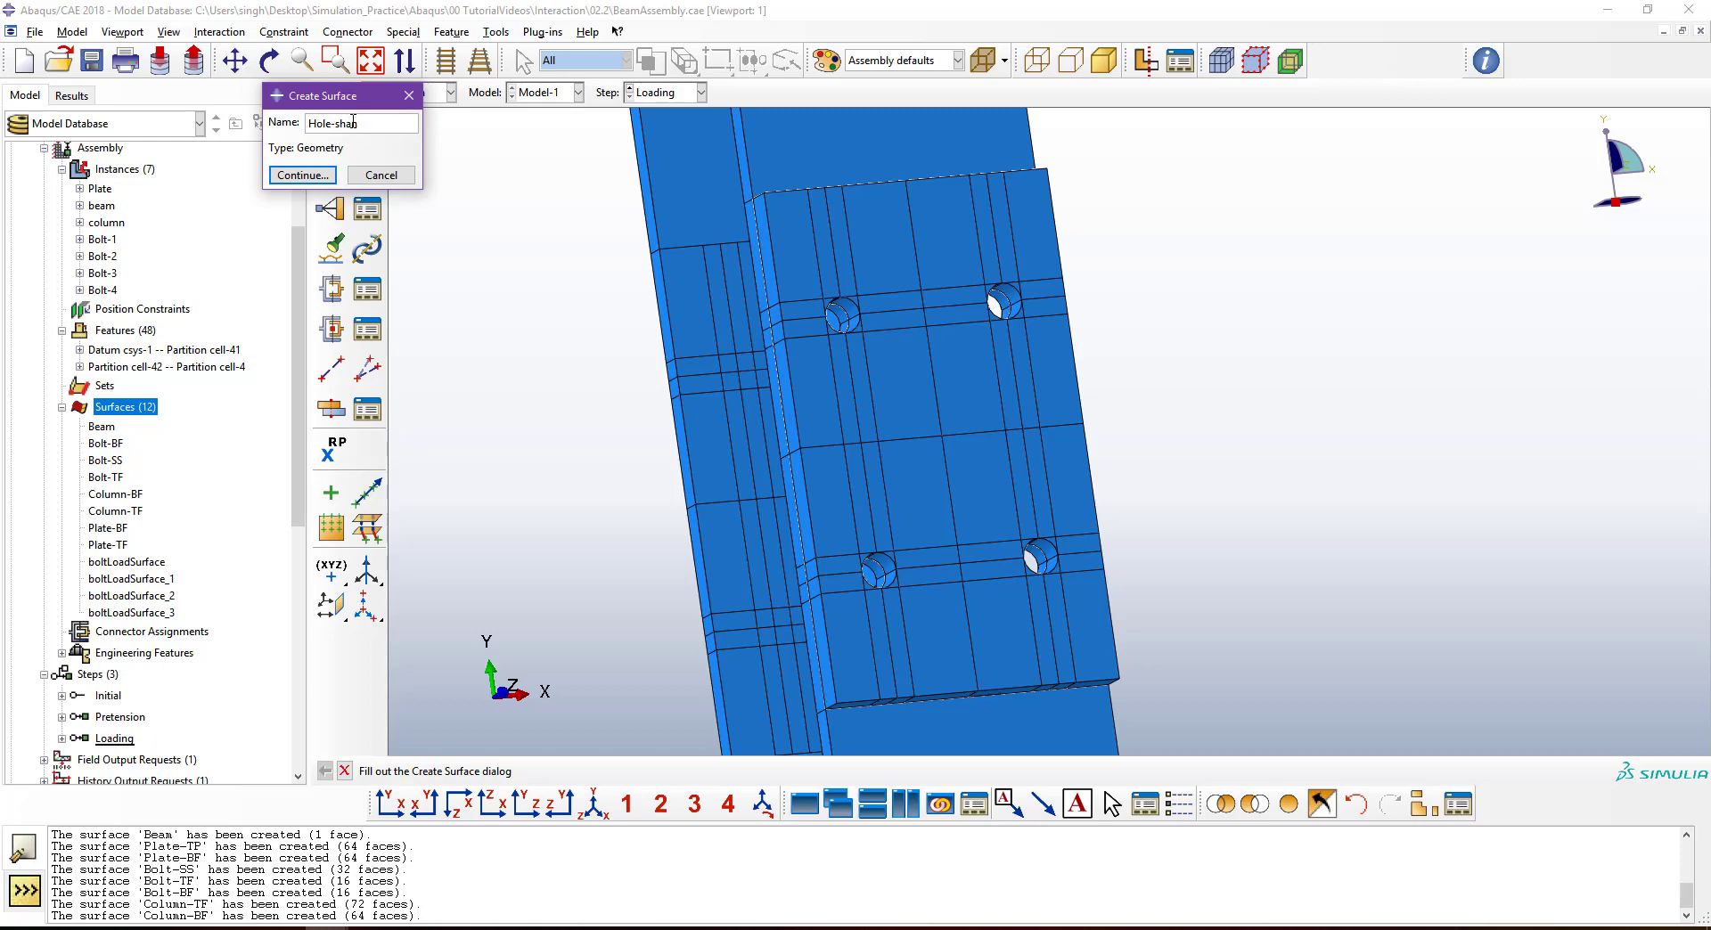
{"action": "left_click", "coordinate": [302, 174]}
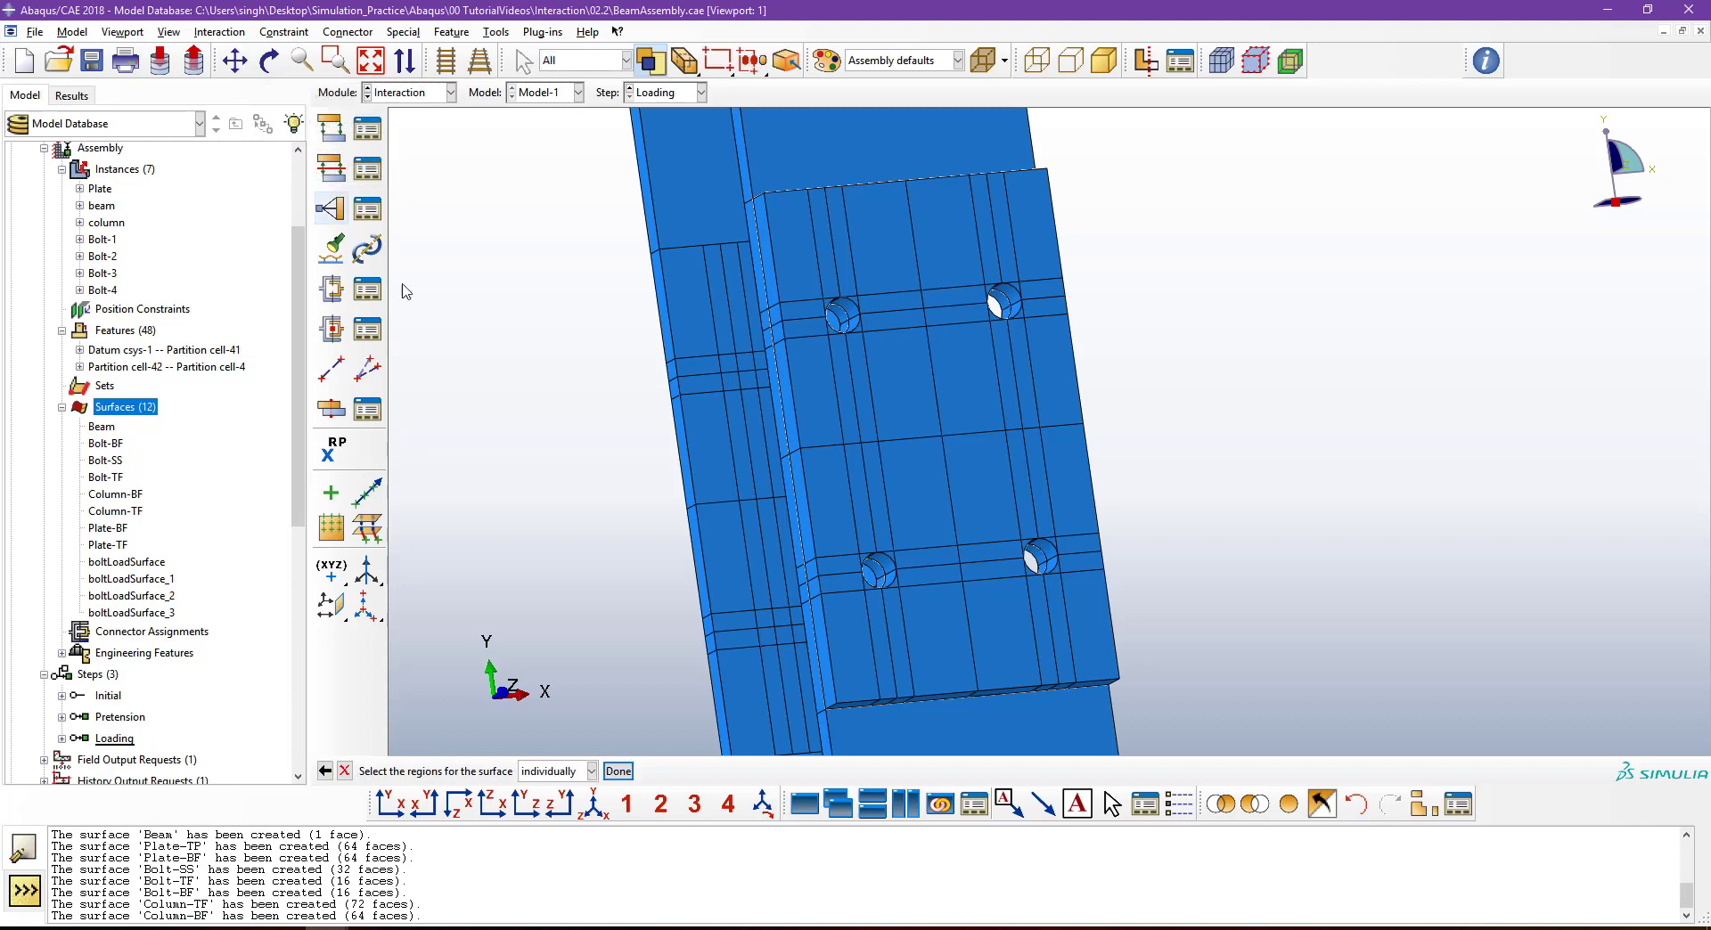
{"action": "left_click", "coordinate": [542, 768]}
{"action": "left_click", "coordinate": [548, 800]}
{"action": "scroll", "coordinate": [1150, 513], "scroll_direction": "up", "scroll_amount": 3}
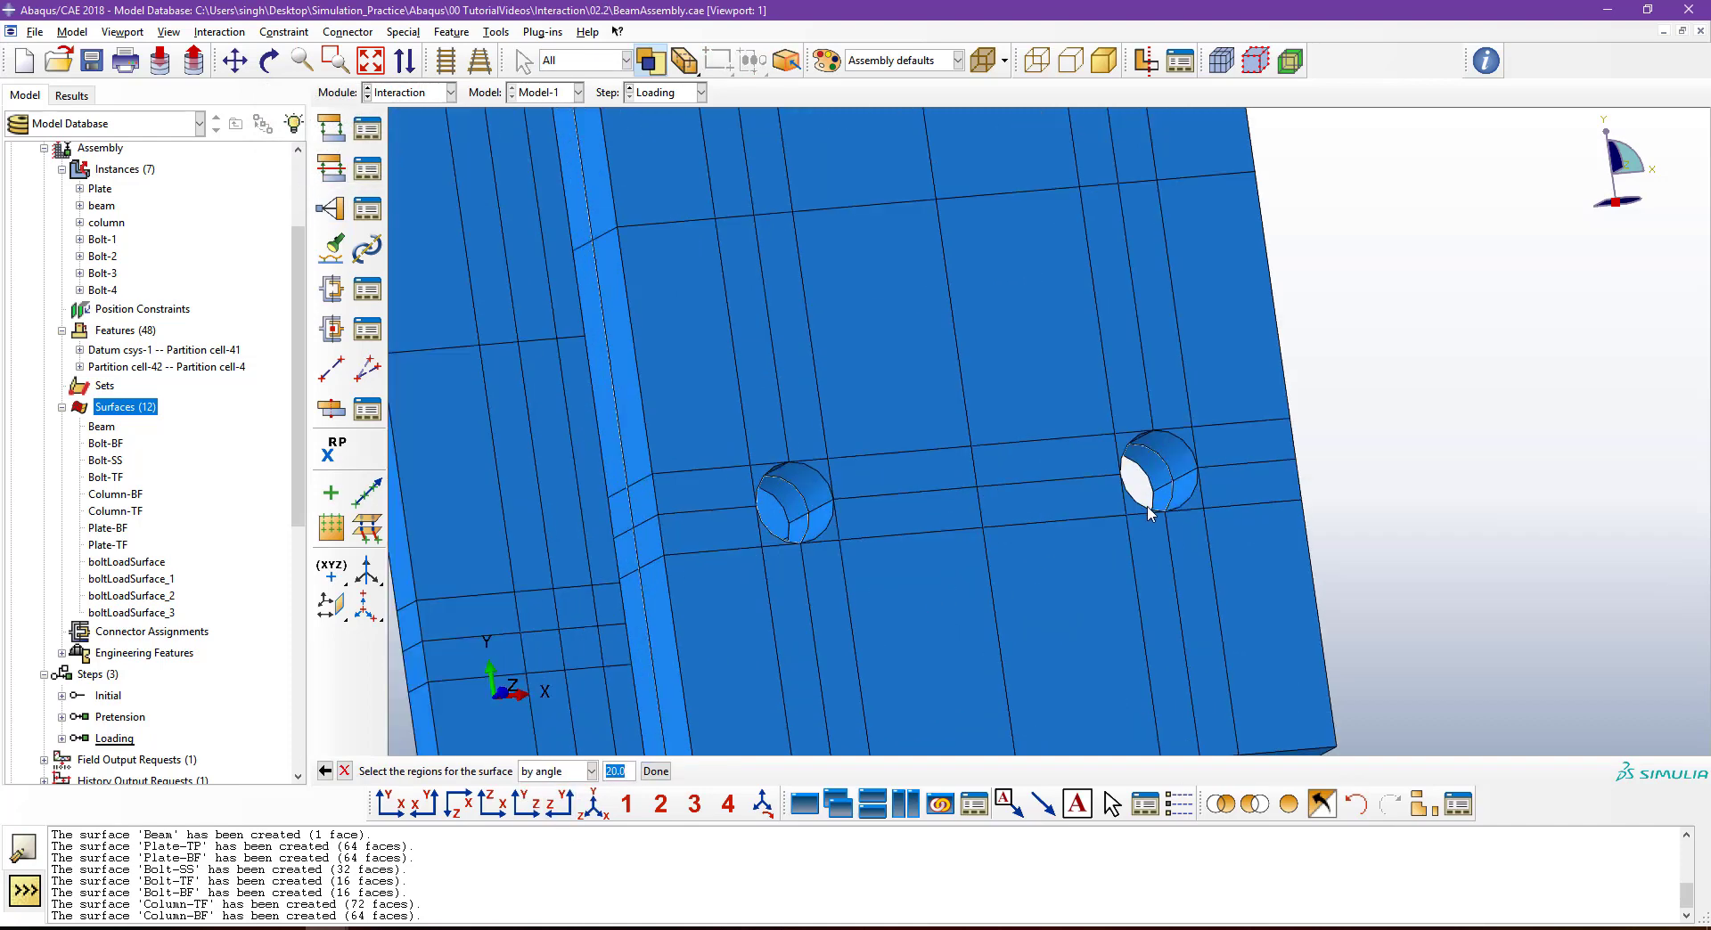
{"action": "scroll", "coordinate": [1172, 472], "scroll_direction": "up", "scroll_amount": 3}
{"action": "left_click", "coordinate": [1182, 453]}
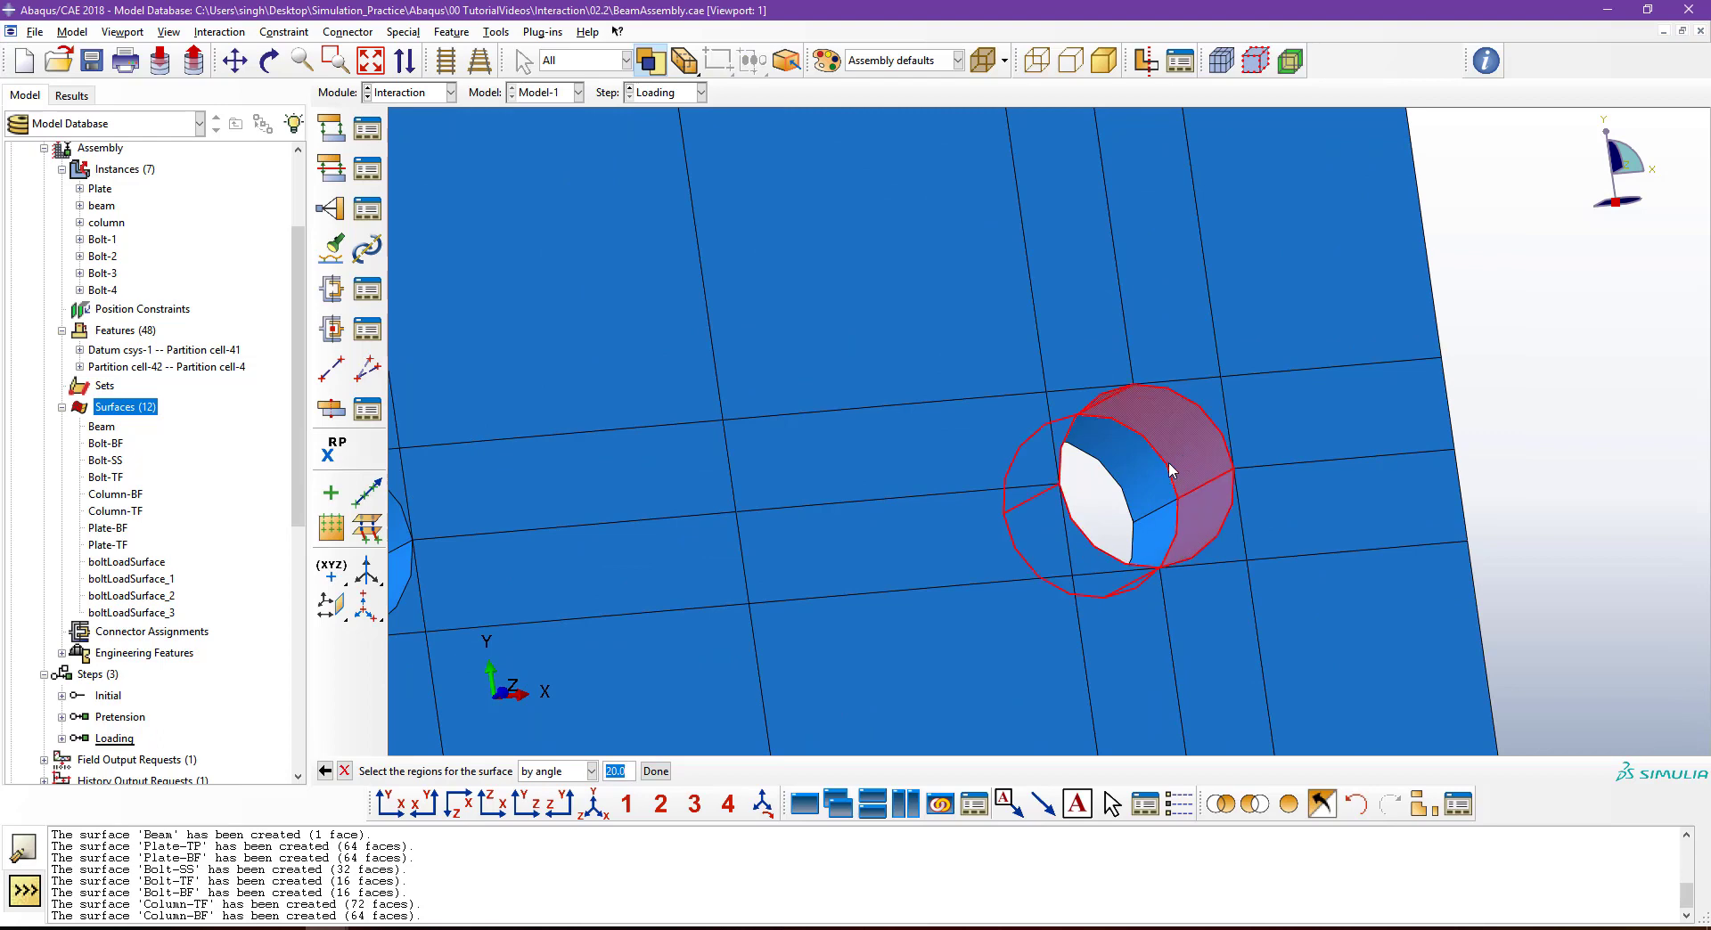
{"action": "scroll", "coordinate": [1145, 490], "scroll_direction": "down", "scroll_amount": 4}
{"action": "scroll", "coordinate": [723, 498], "scroll_direction": "up", "scroll_amount": 3}
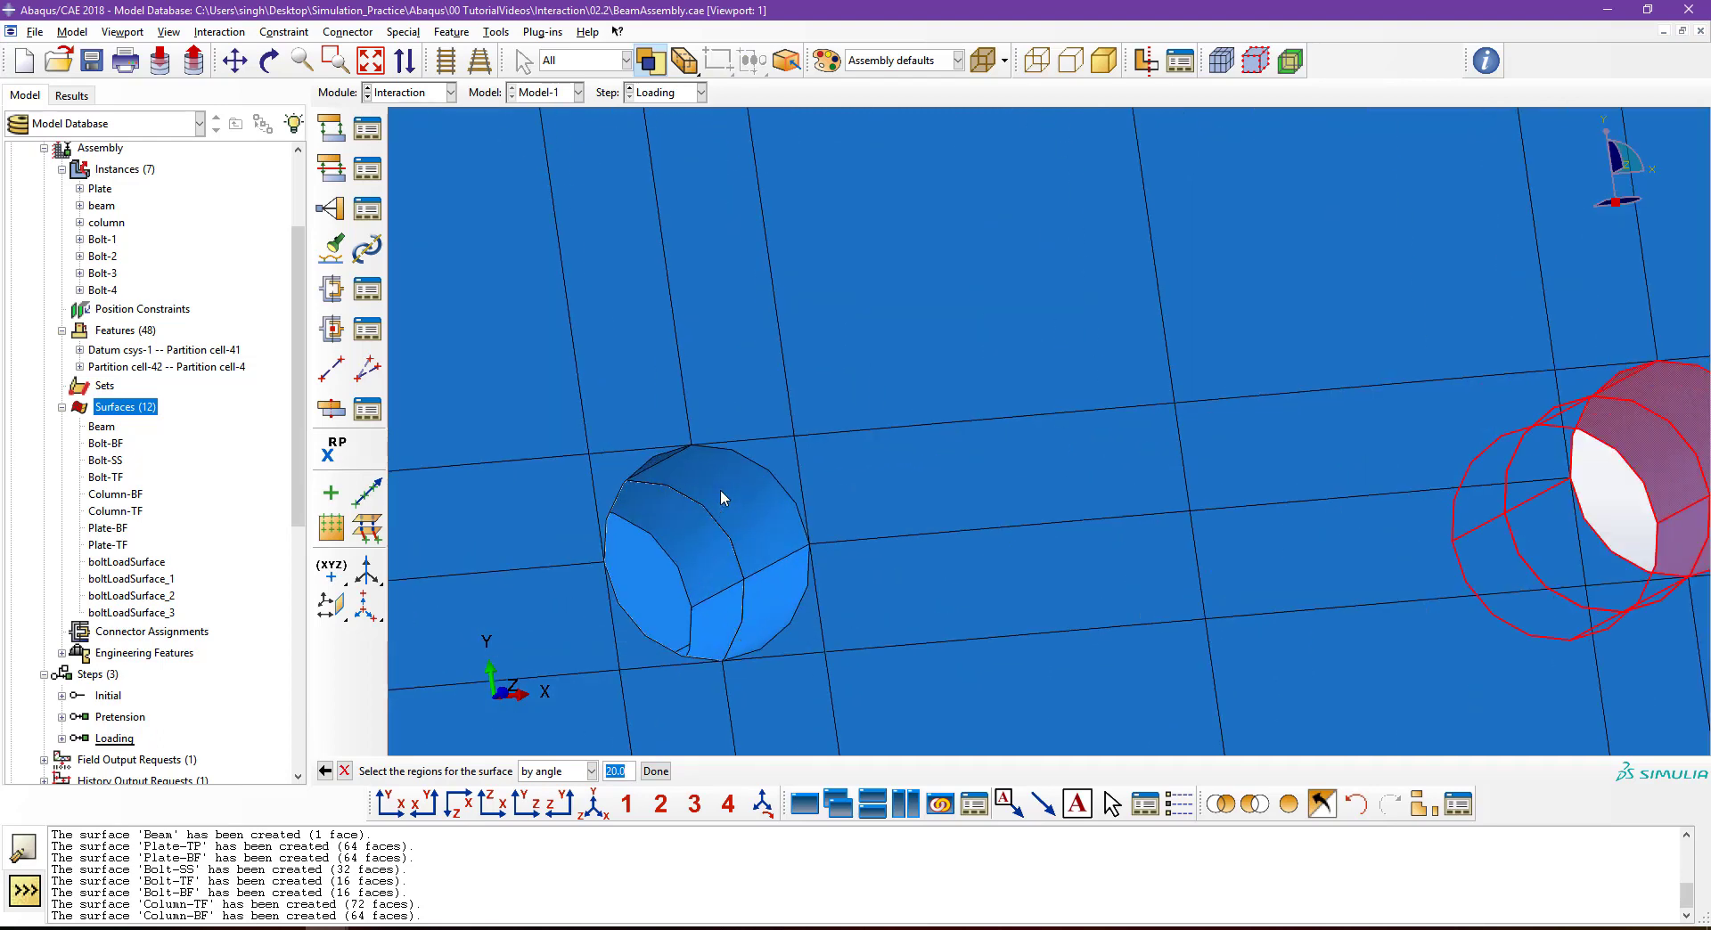
{"action": "left_click", "coordinate": [730, 499]}
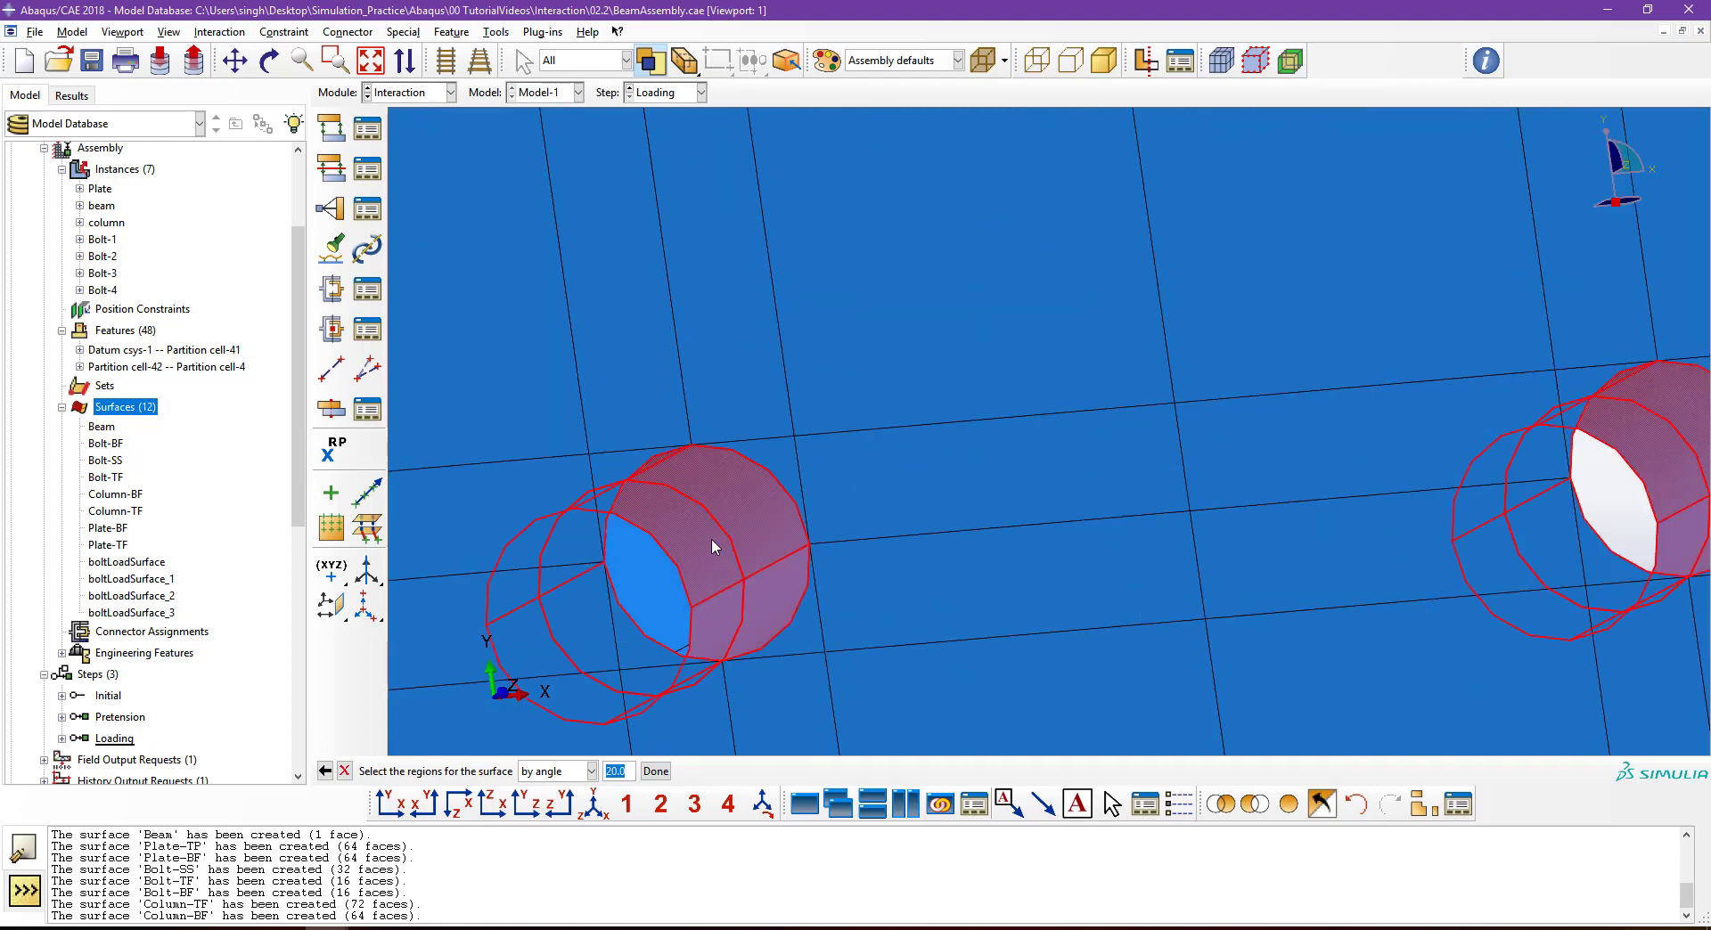
Add the inner walls of the two upper bolt holes through plate and column and finish the Hole-shank surface.
{"action": "scroll", "coordinate": [713, 545], "scroll_direction": "down", "scroll_amount": 4}
{"action": "scroll", "coordinate": [713, 546], "scroll_direction": "down", "scroll_amount": 3}
{"action": "scroll", "coordinate": [694, 312], "scroll_direction": "up", "scroll_amount": 8}
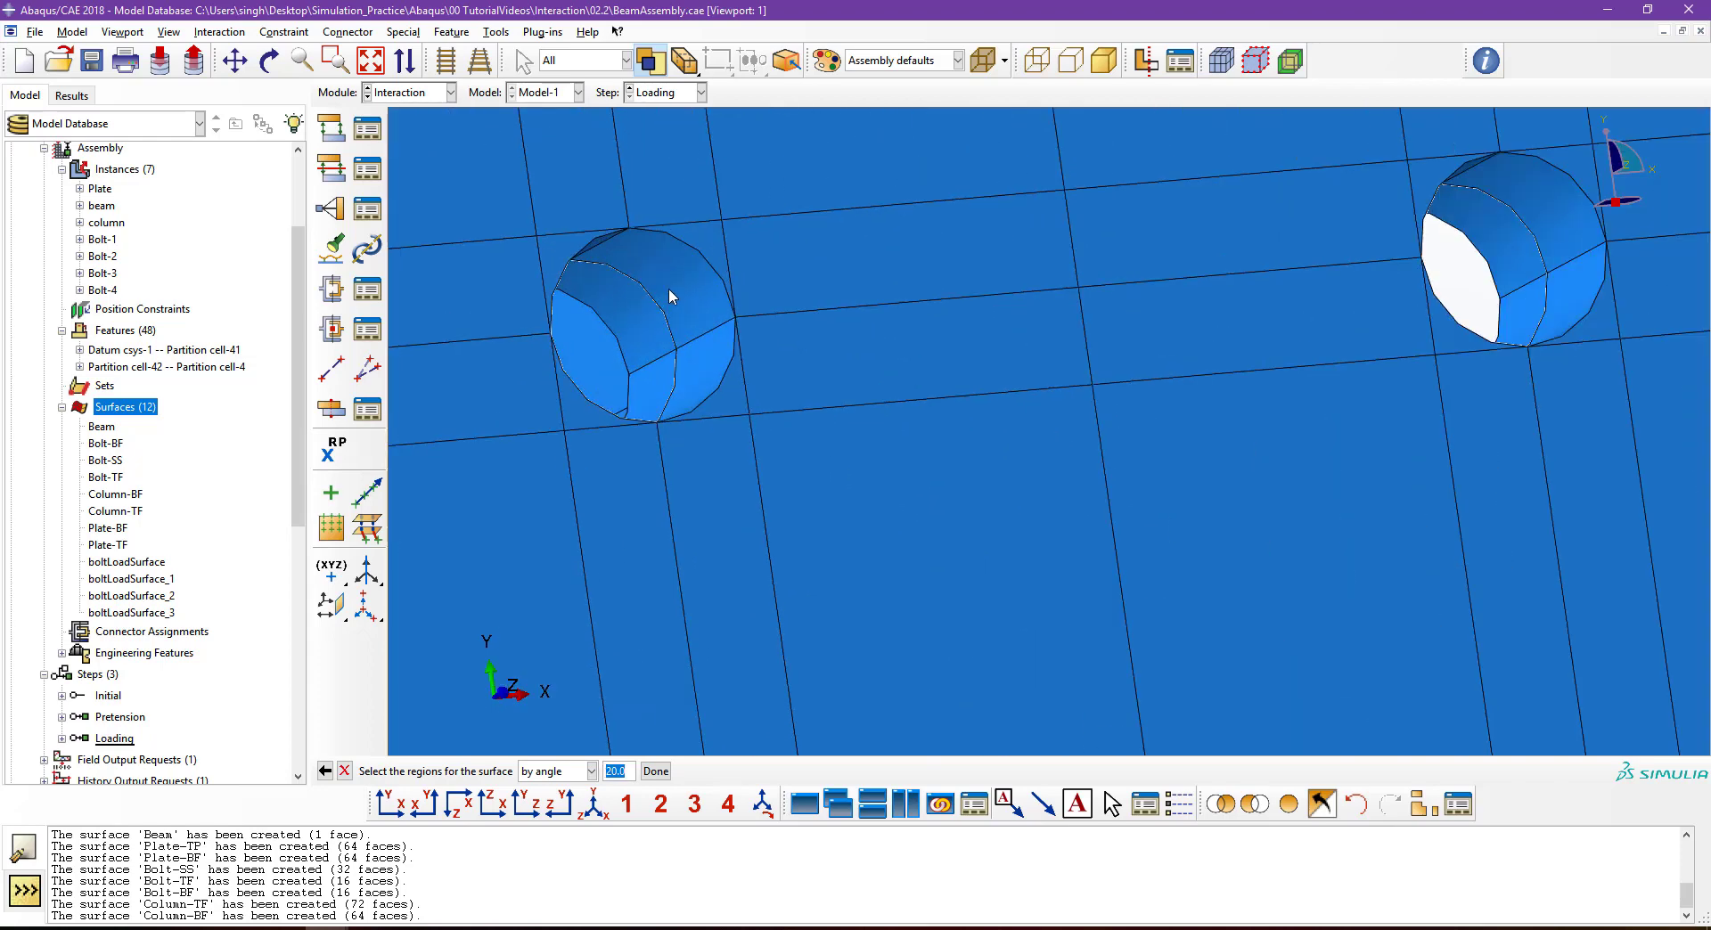
{"action": "left_click", "coordinate": [669, 289]}
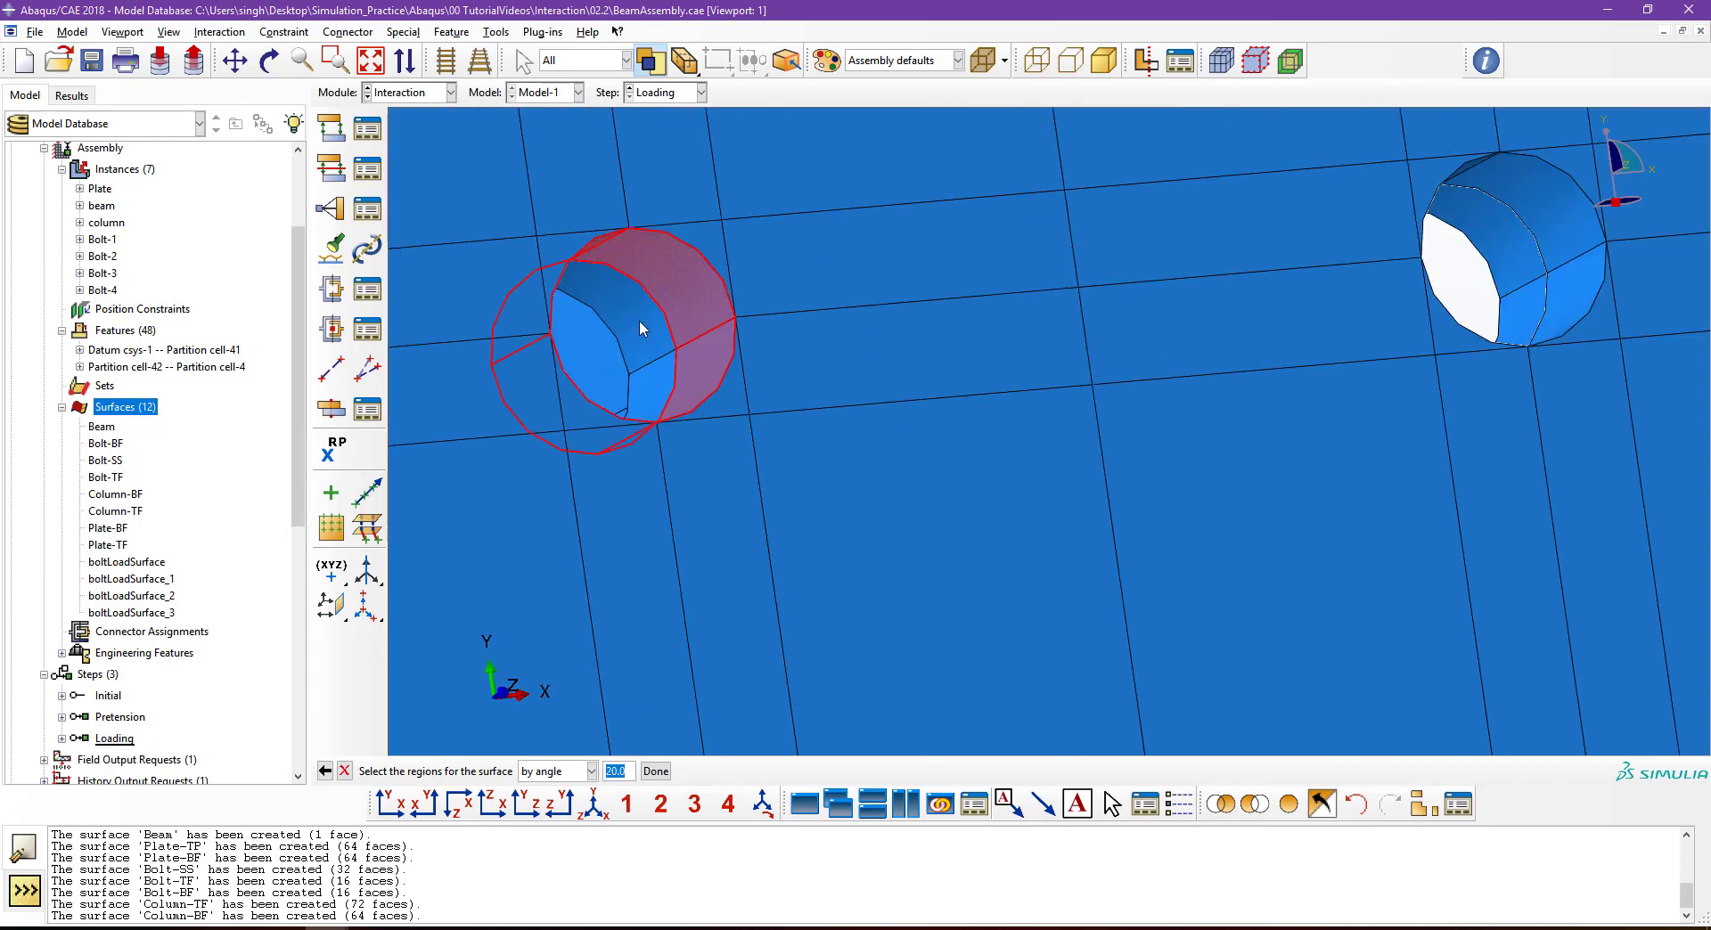
{"action": "left_click", "coordinate": [1549, 220]}
{"action": "scroll", "coordinate": [1317, 305], "scroll_direction": "down", "scroll_amount": 5}
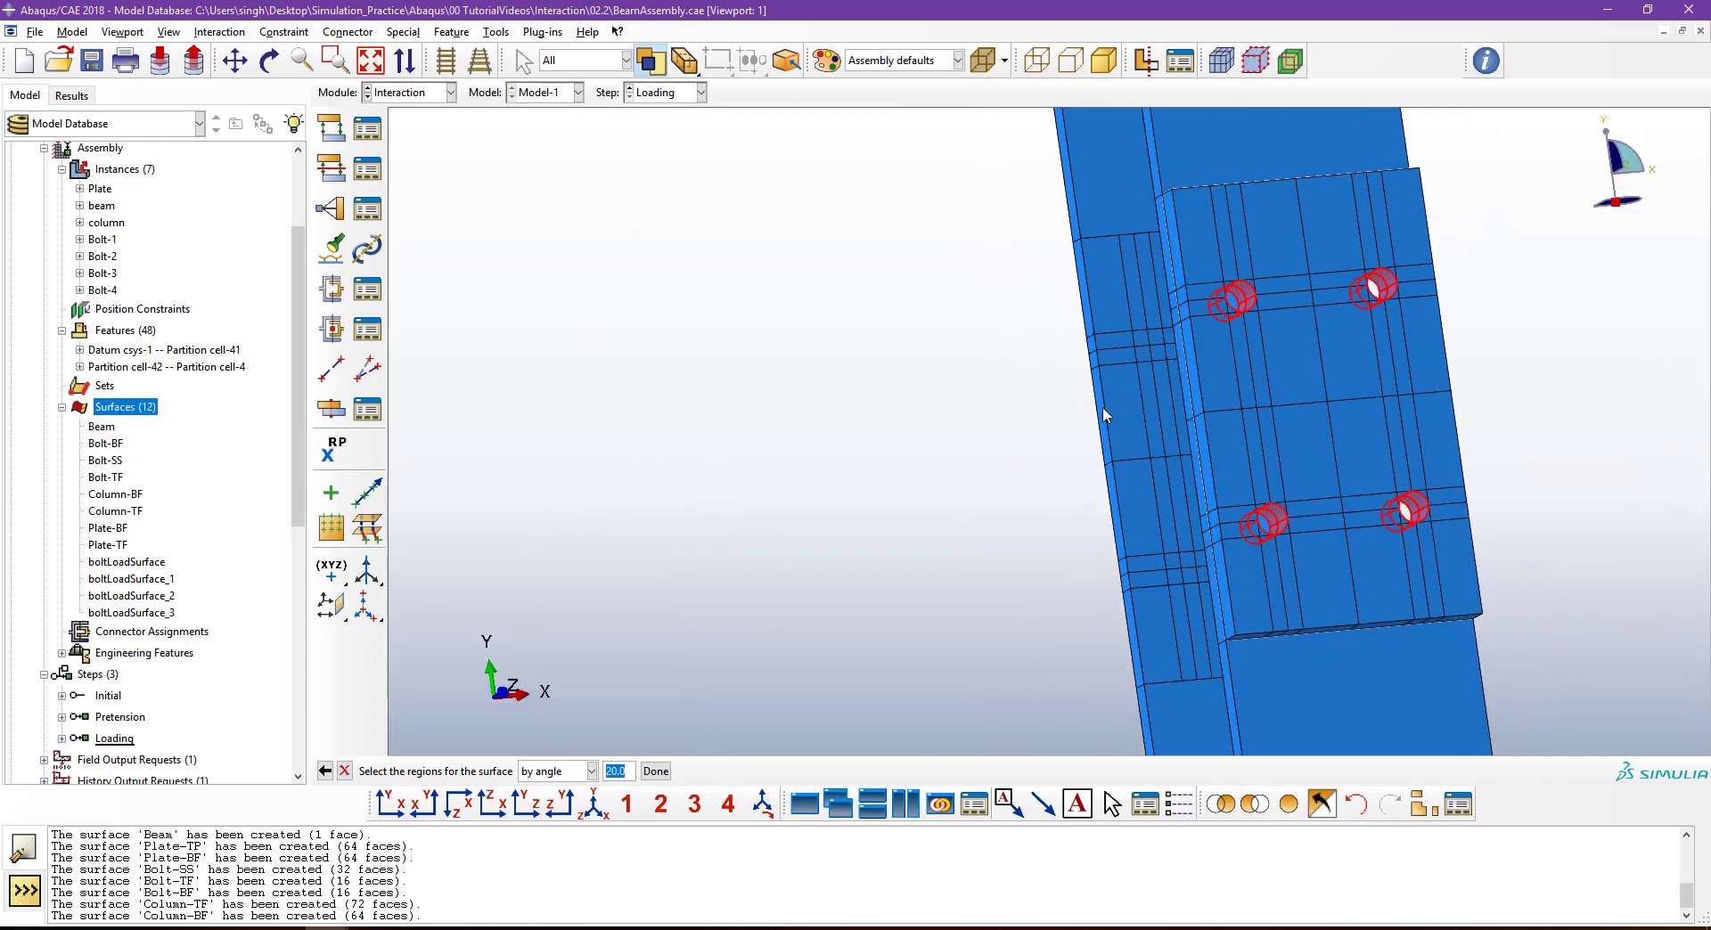
{"action": "middle_click", "coordinate": [1011, 426]}
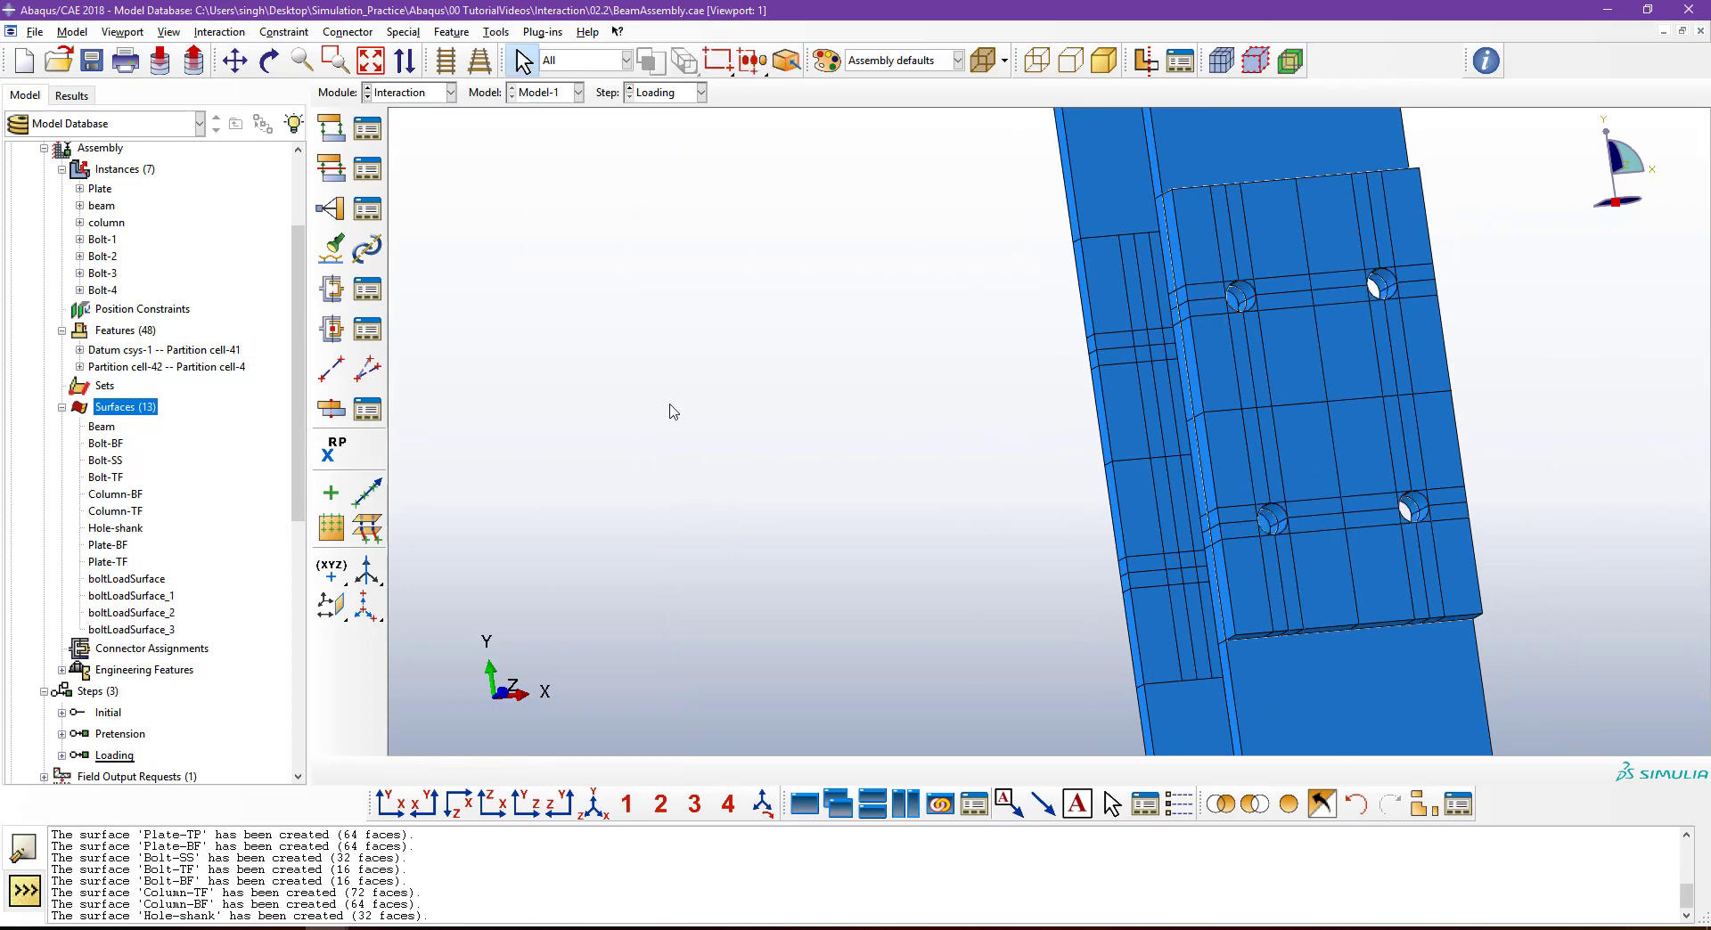
Restore the display of the complete beam-column assembly in the viewport.
{"action": "middle_click_drag", "start_coordinate": [1105, 432], "coordinate": [809, 431], "text": "ctrl+alt"}
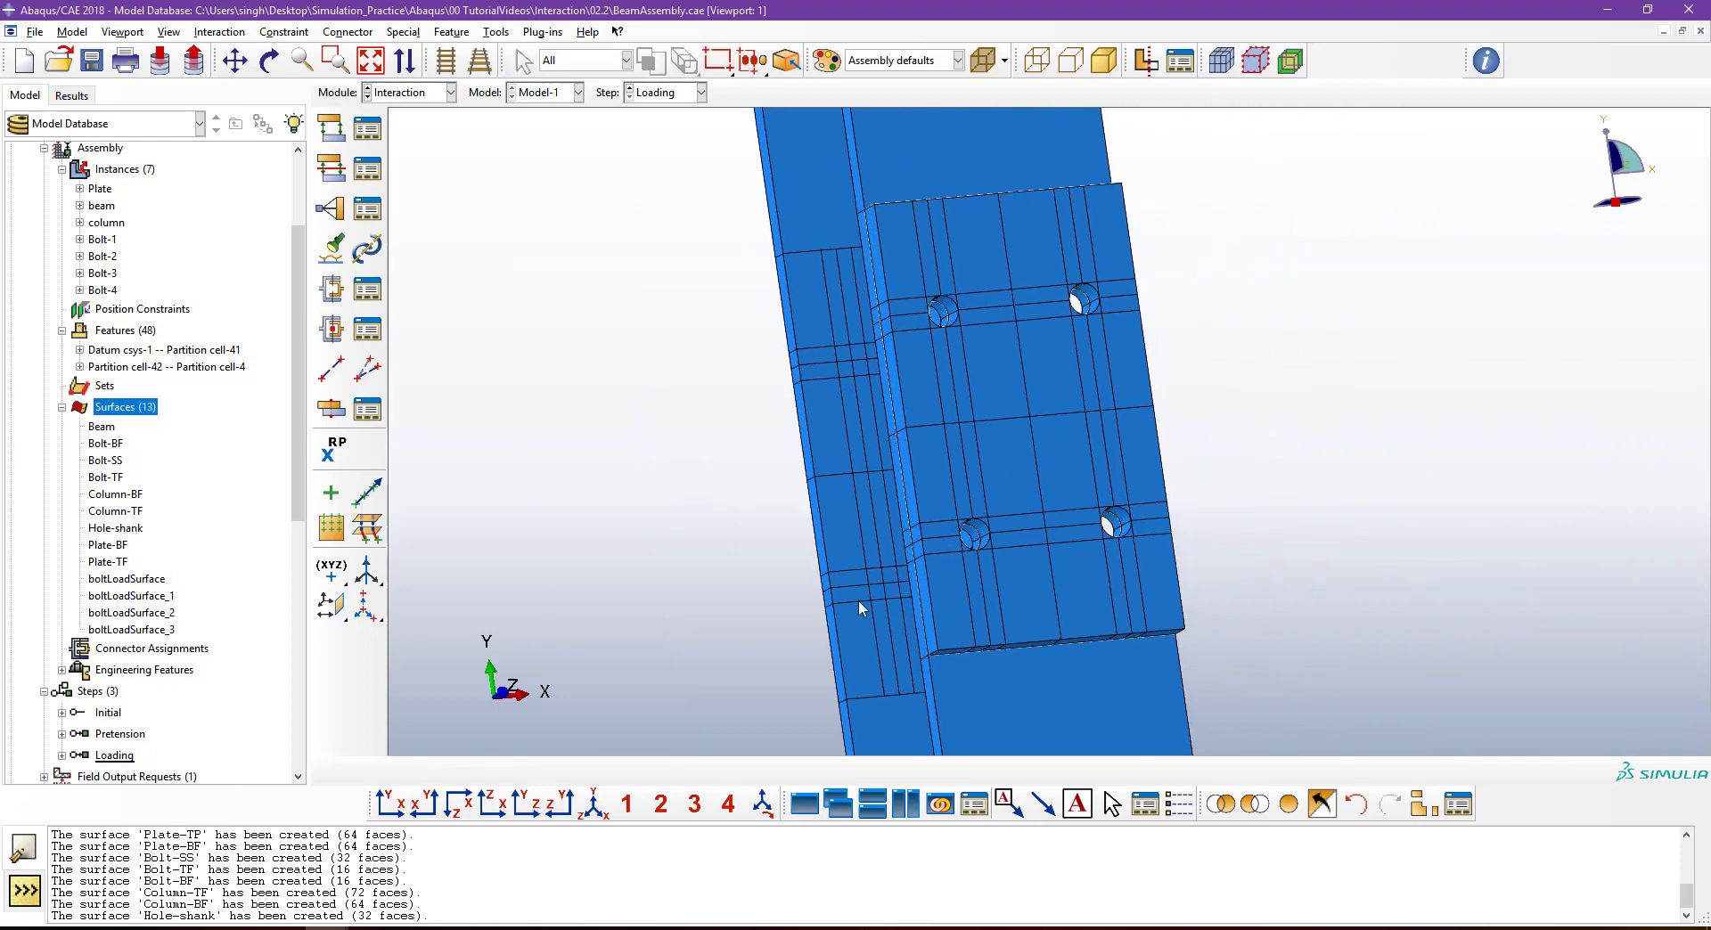
{"action": "left_click_drag", "start_coordinate": [860, 605], "coordinate": [932, 367], "text": "ctrl+alt"}
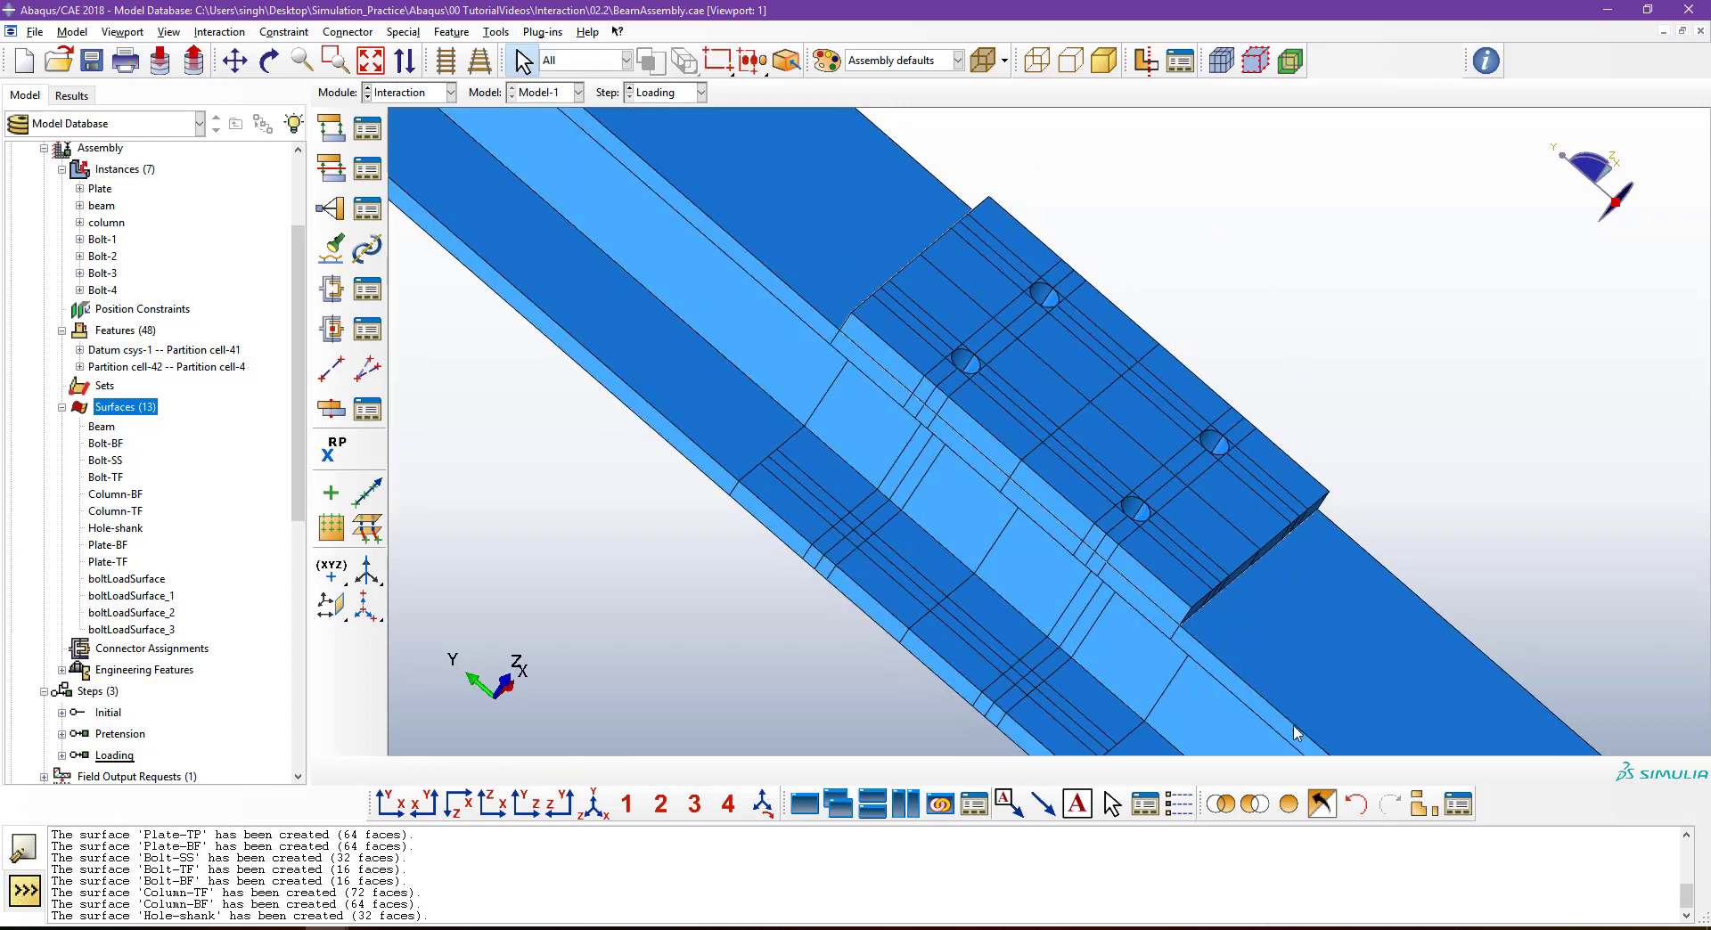
{"action": "left_click", "coordinate": [1290, 807]}
{"action": "left_click_drag", "start_coordinate": [1064, 314], "coordinate": [939, 463], "text": "ctrl+alt"}
{"action": "right_click_drag", "start_coordinate": [939, 463], "coordinate": [905, 441], "text": "ctrl+alt"}
{"action": "left_click_drag", "start_coordinate": [905, 441], "coordinate": [766, 321], "text": "ctrl+alt"}
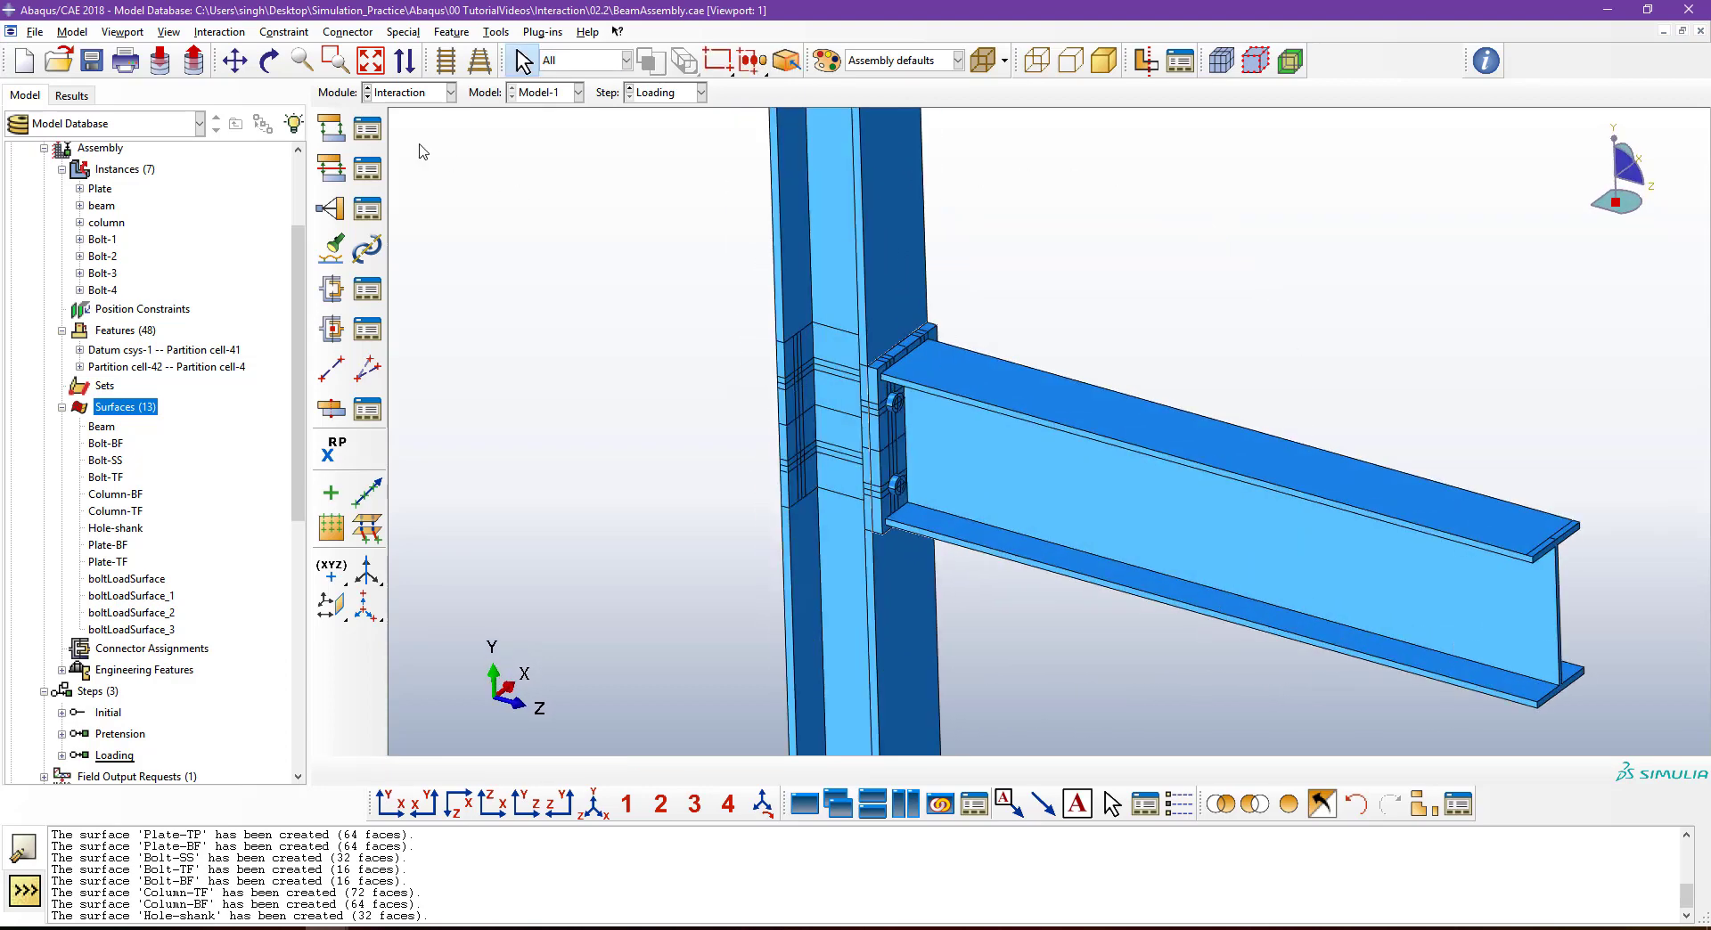
Create an interaction property of type Contact named Fr-C.
{"action": "left_click", "coordinate": [366, 168]}
{"action": "left_click_drag", "start_coordinate": [362, 172], "coordinate": [580, 210]}
{"action": "left_click", "coordinate": [369, 329]}
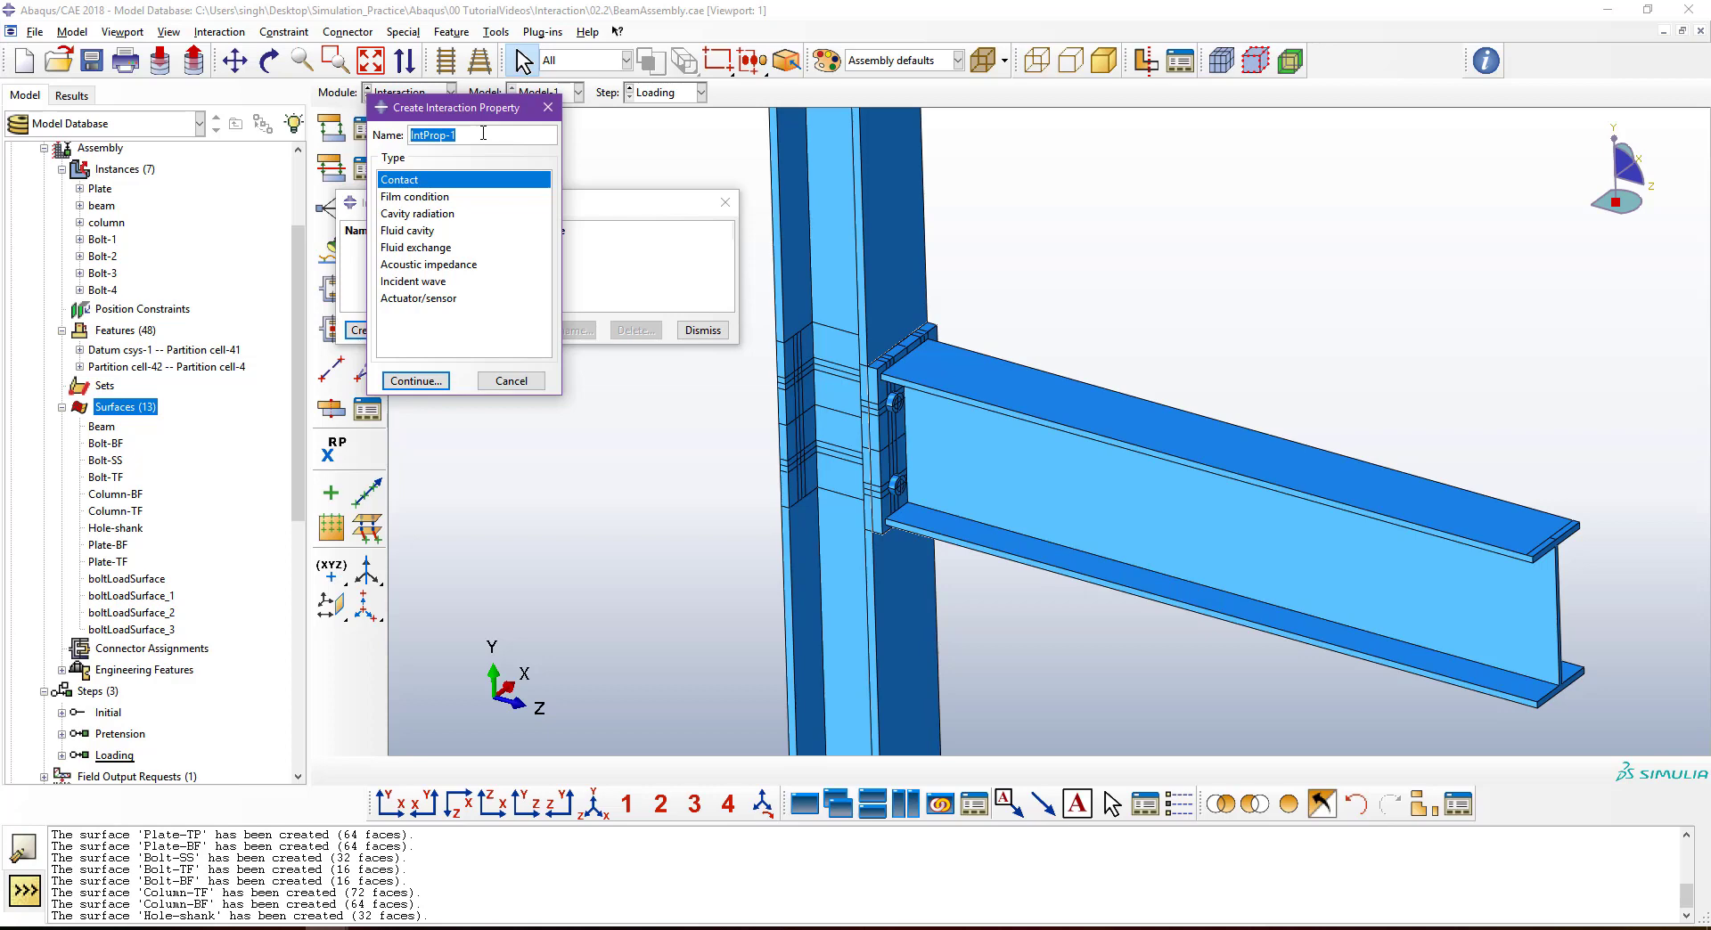
{"action": "type", "text": "Fr-C"}
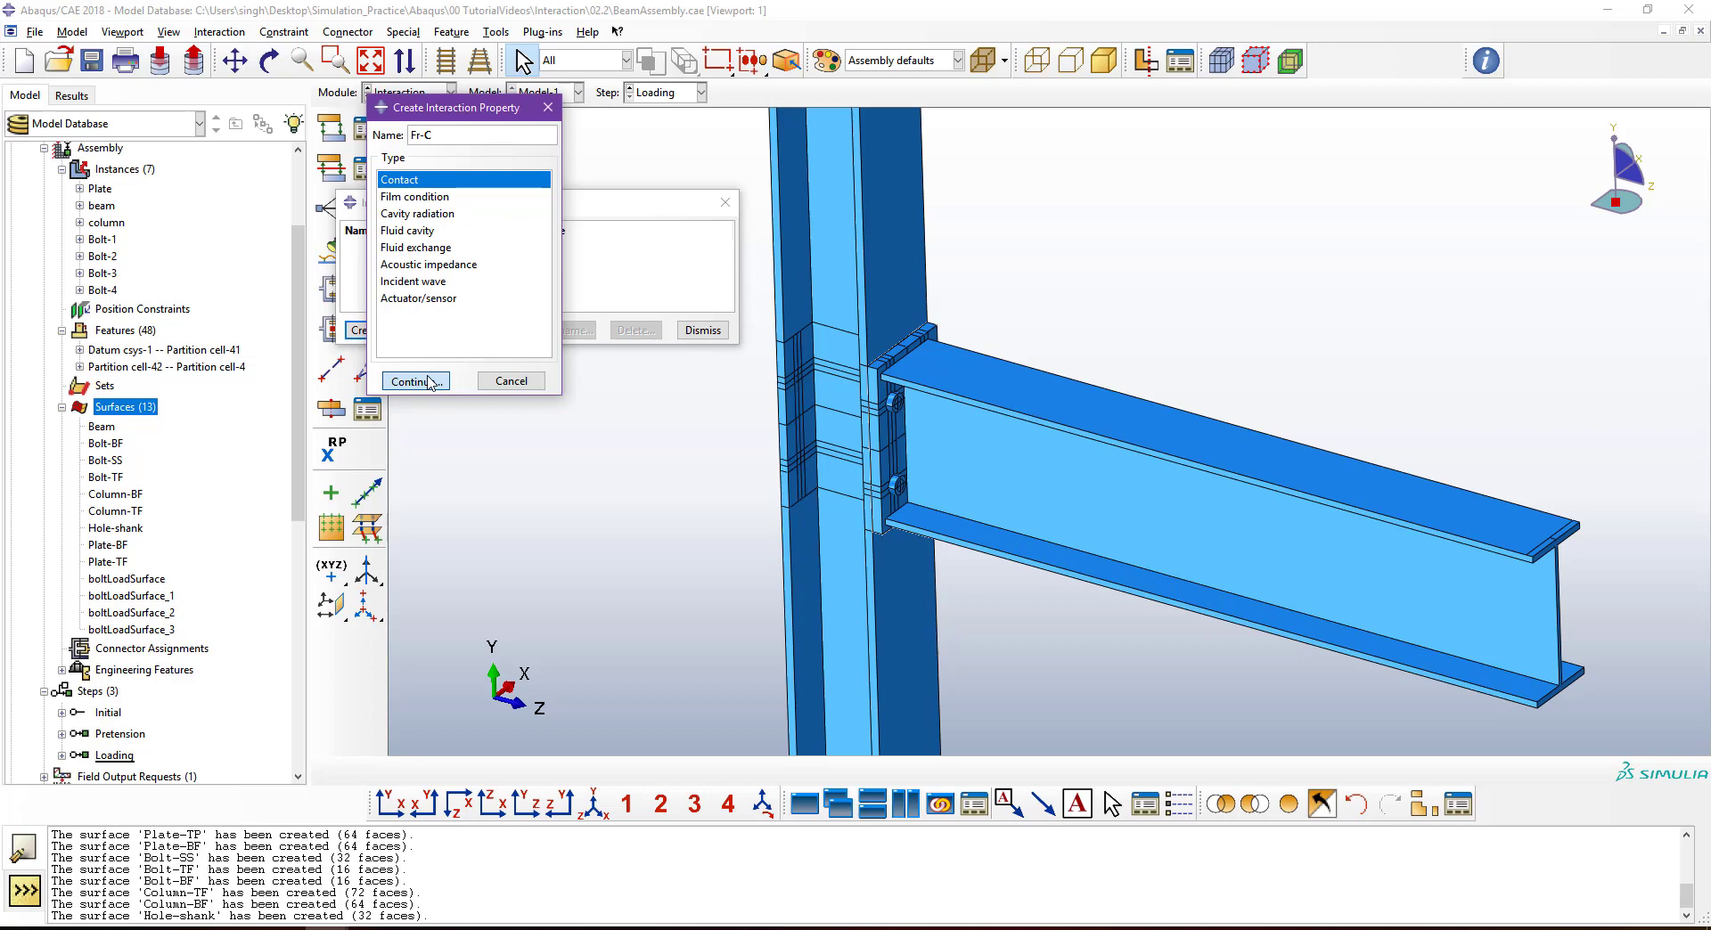
{"action": "left_click", "coordinate": [424, 388]}
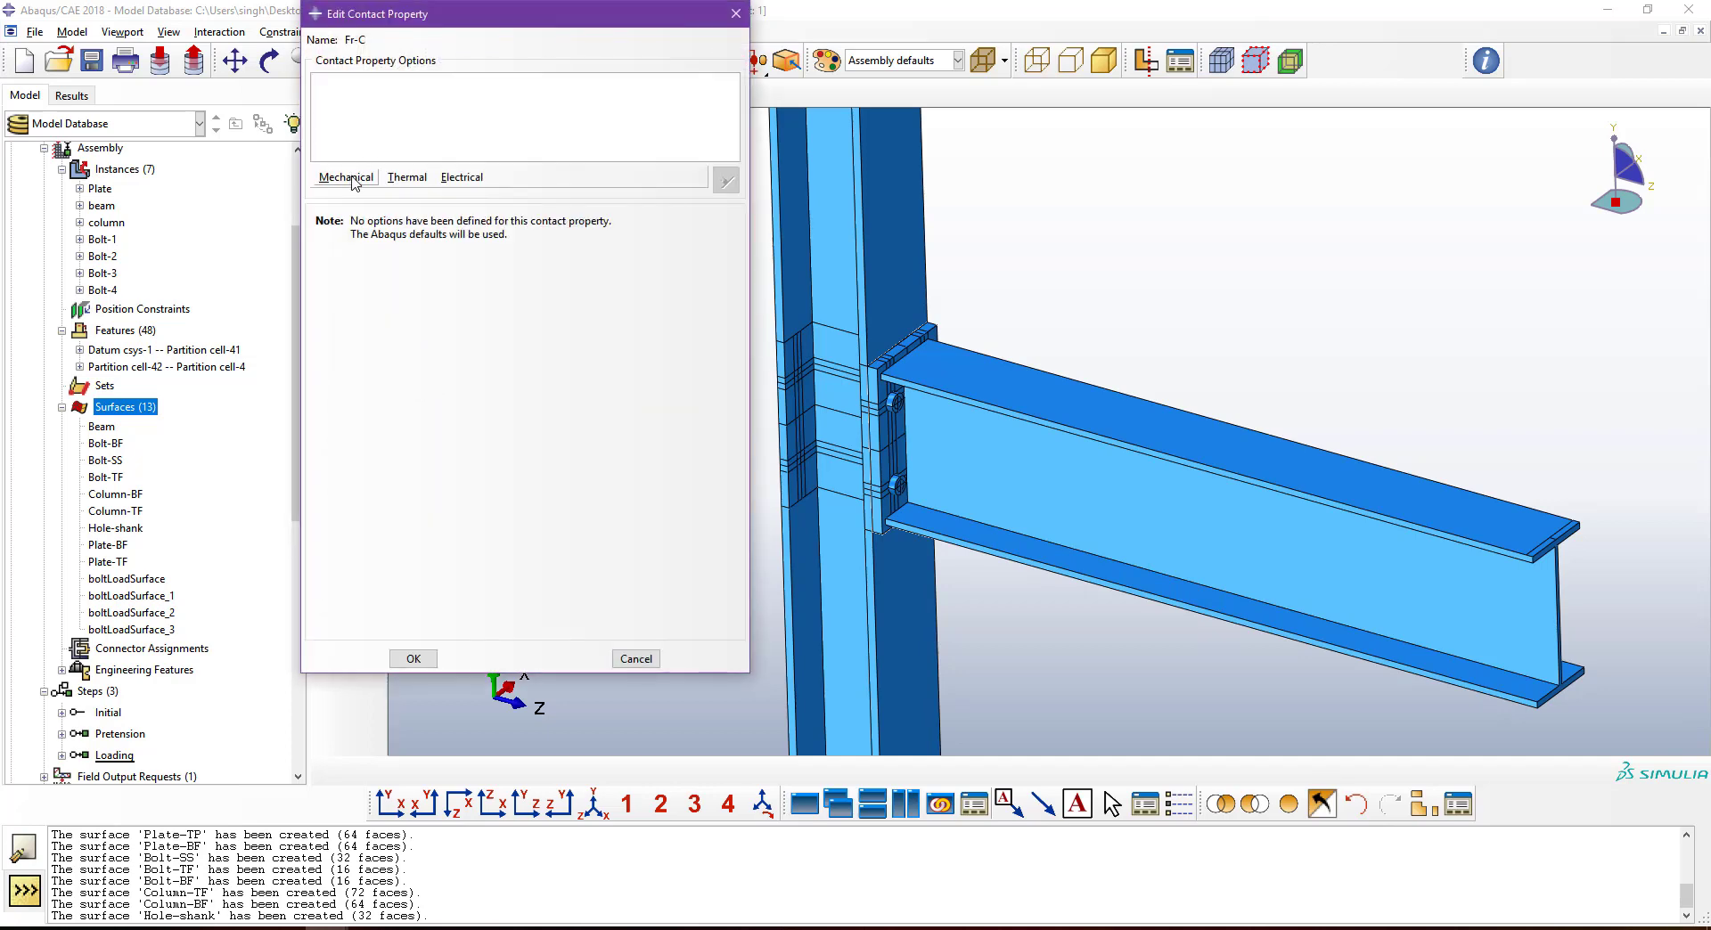
Add mechanical tangential behavior to Fr-C using the Penalty friction formulation with a friction coefficient of 0.3.
{"action": "left_click", "coordinate": [354, 181]}
{"action": "left_click", "coordinate": [364, 196]}
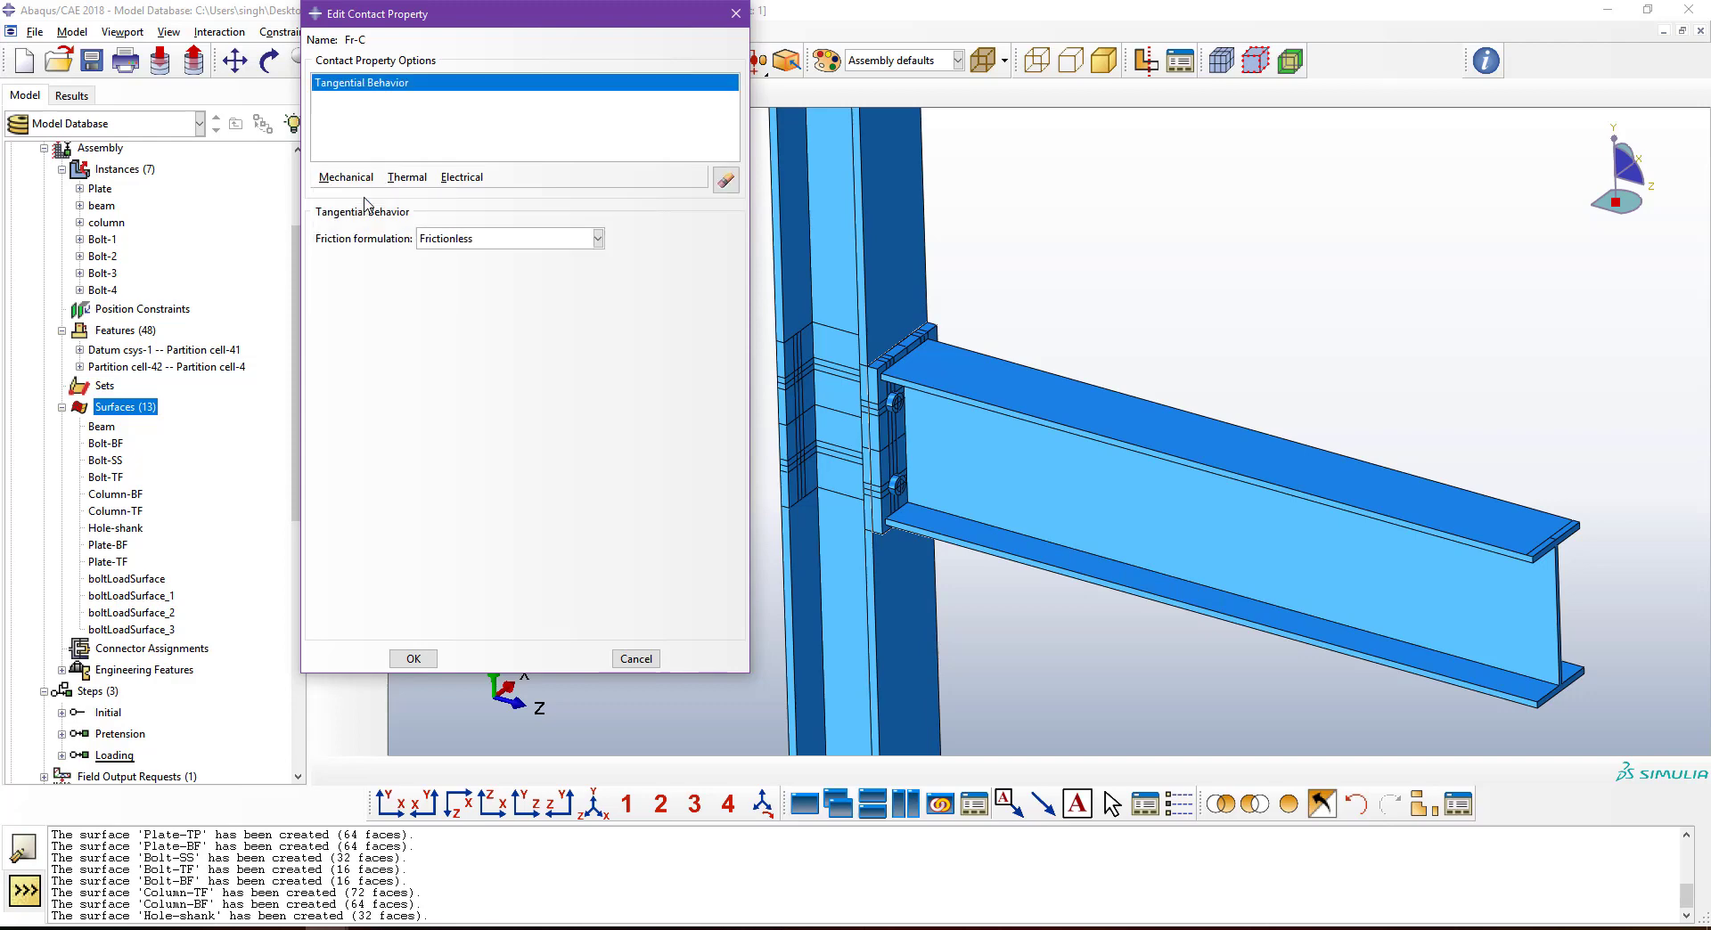
{"action": "left_click", "coordinate": [440, 243]}
{"action": "left_click", "coordinate": [452, 276]}
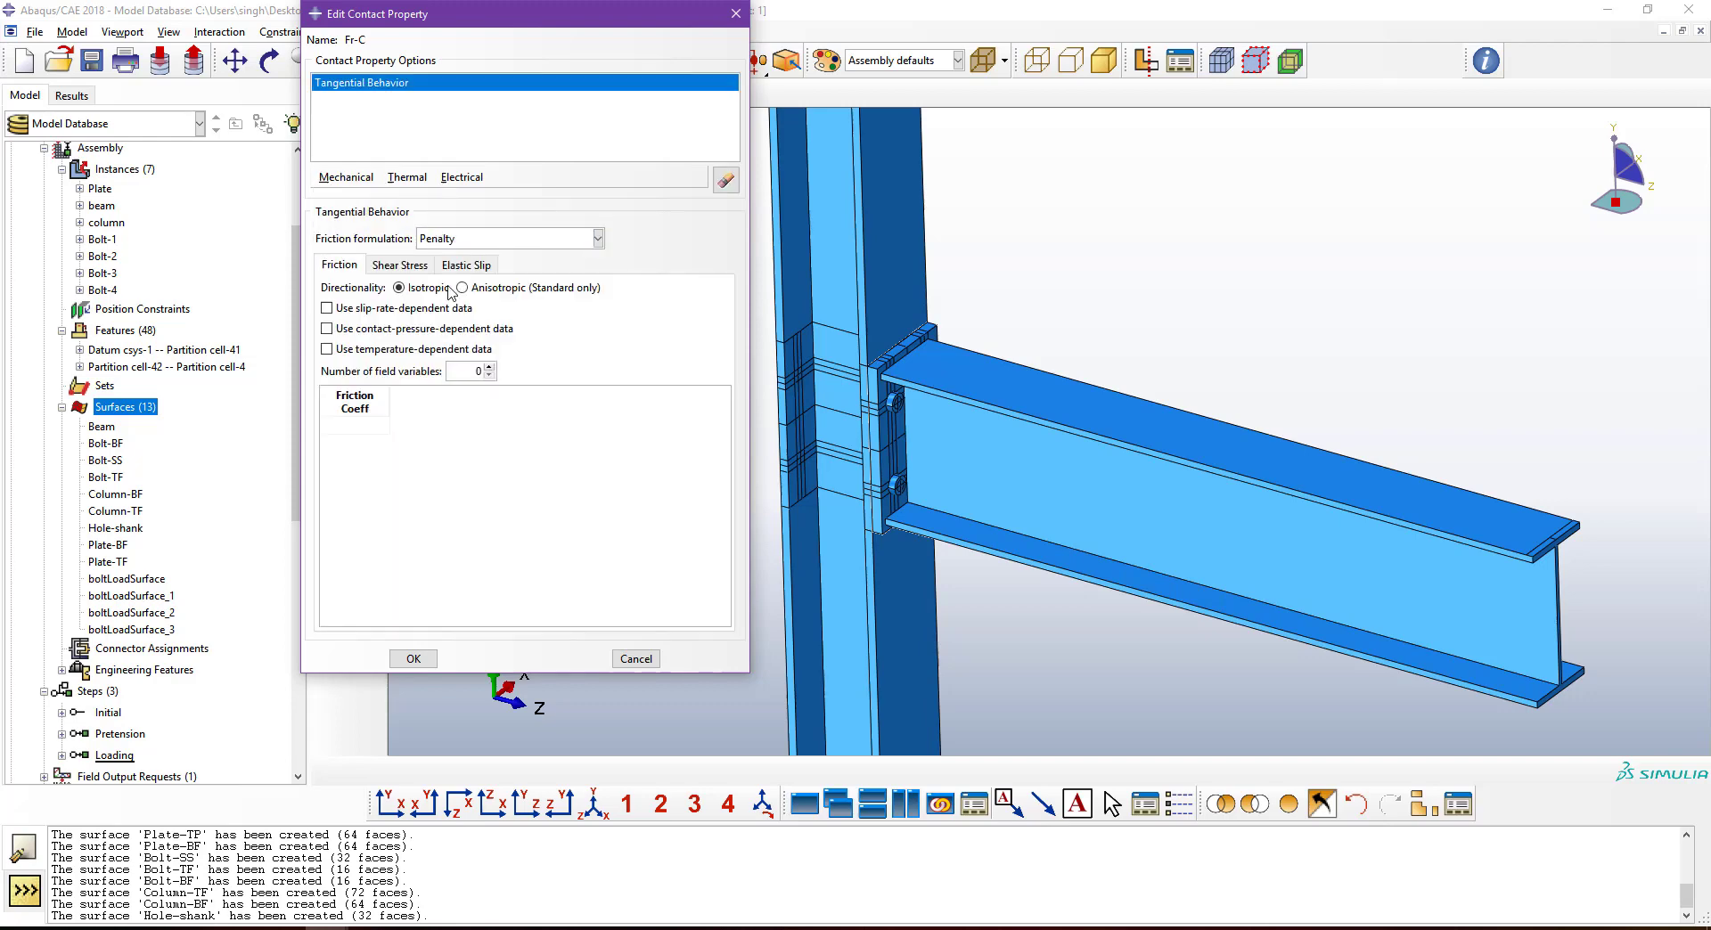
{"action": "left_click", "coordinate": [366, 427]}
{"action": "type", "text": ".3"}
Add normal behavior with "Hard" Contact pressure-overclosure to Fr-C, save the property and close the interaction property manager.
{"action": "left_click", "coordinate": [347, 178]}
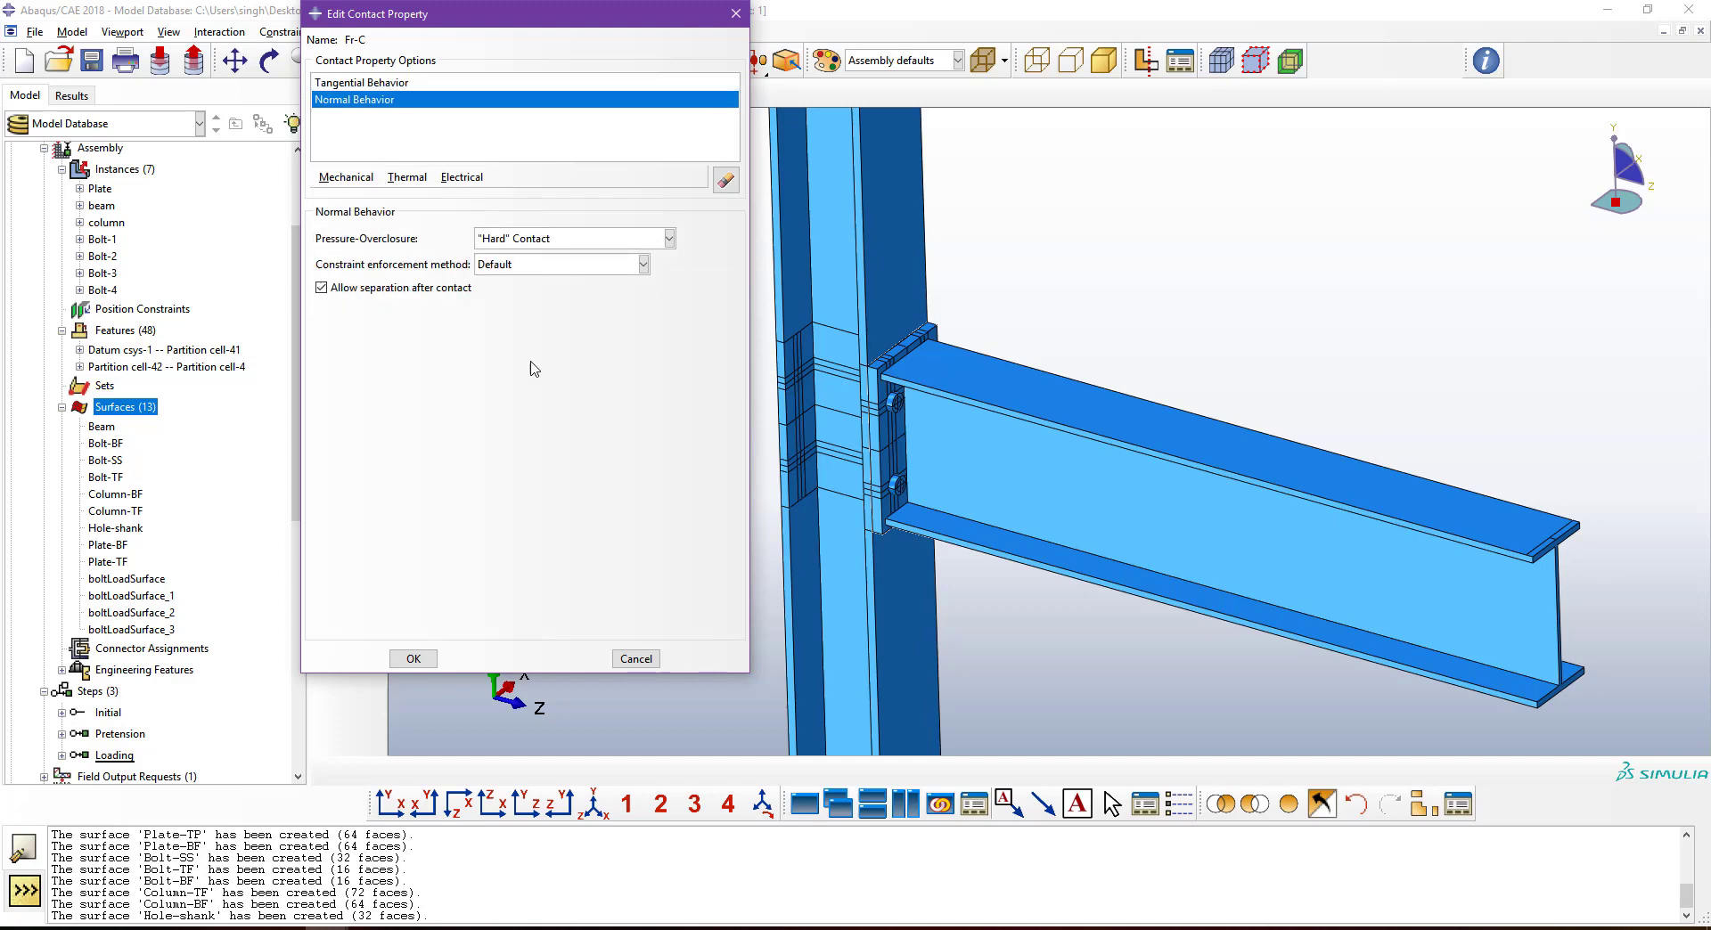
{"action": "left_click", "coordinate": [413, 660]}
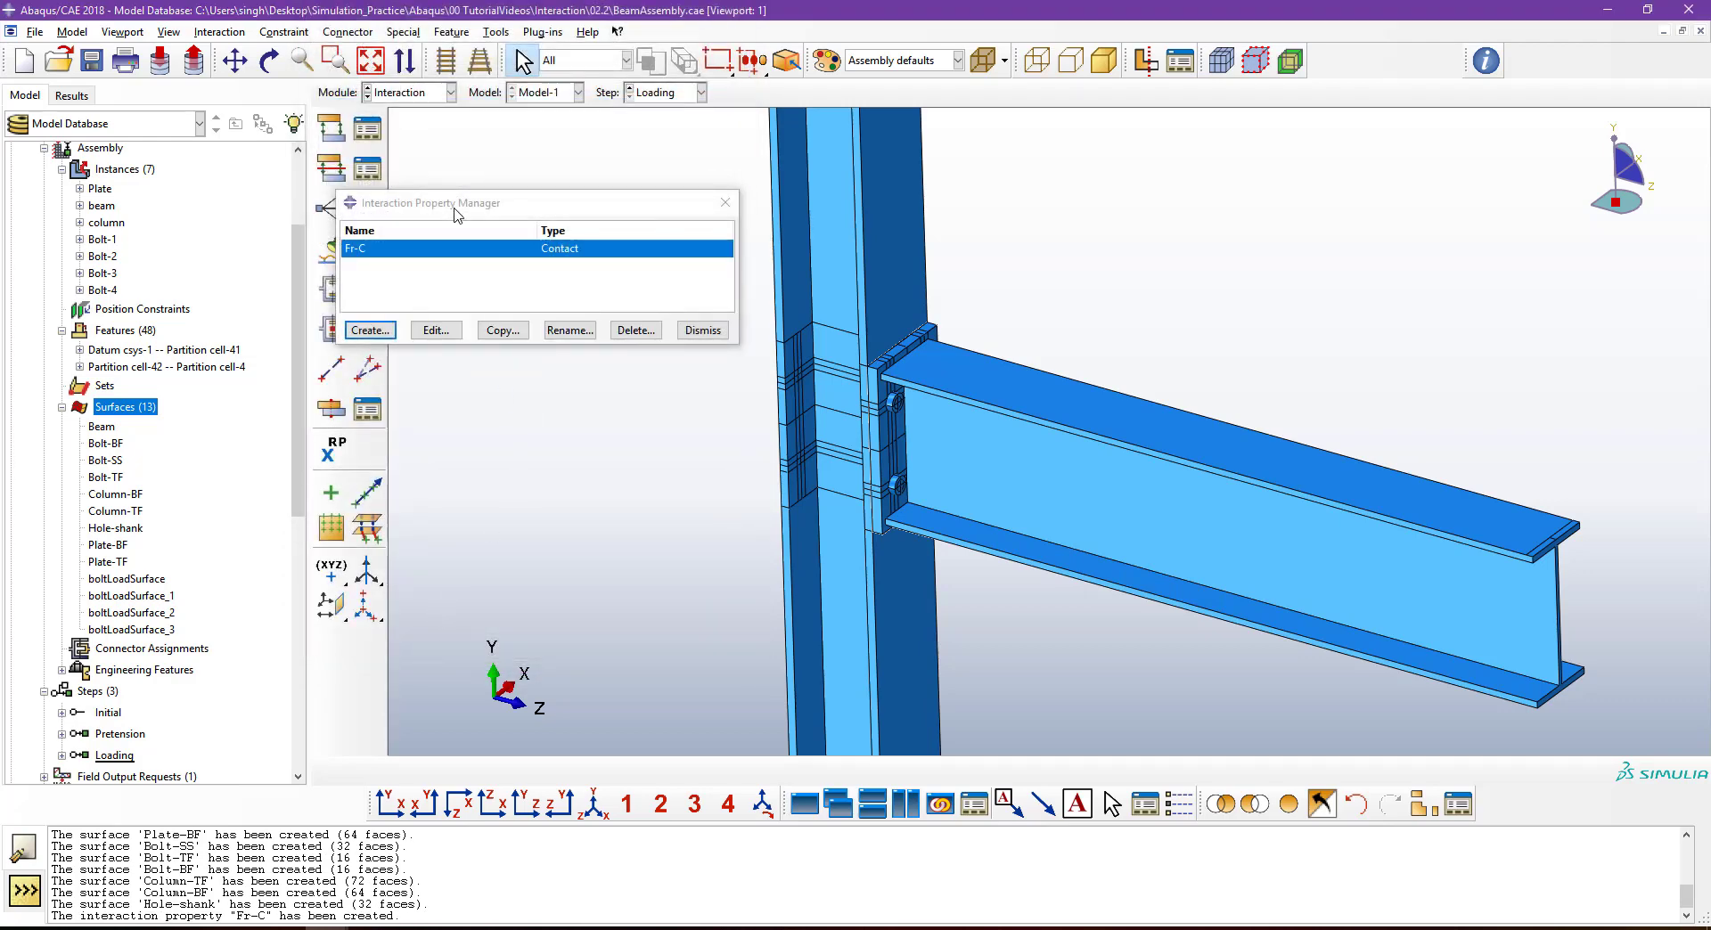
{"action": "left_click_drag", "start_coordinate": [456, 212], "coordinate": [571, 219]}
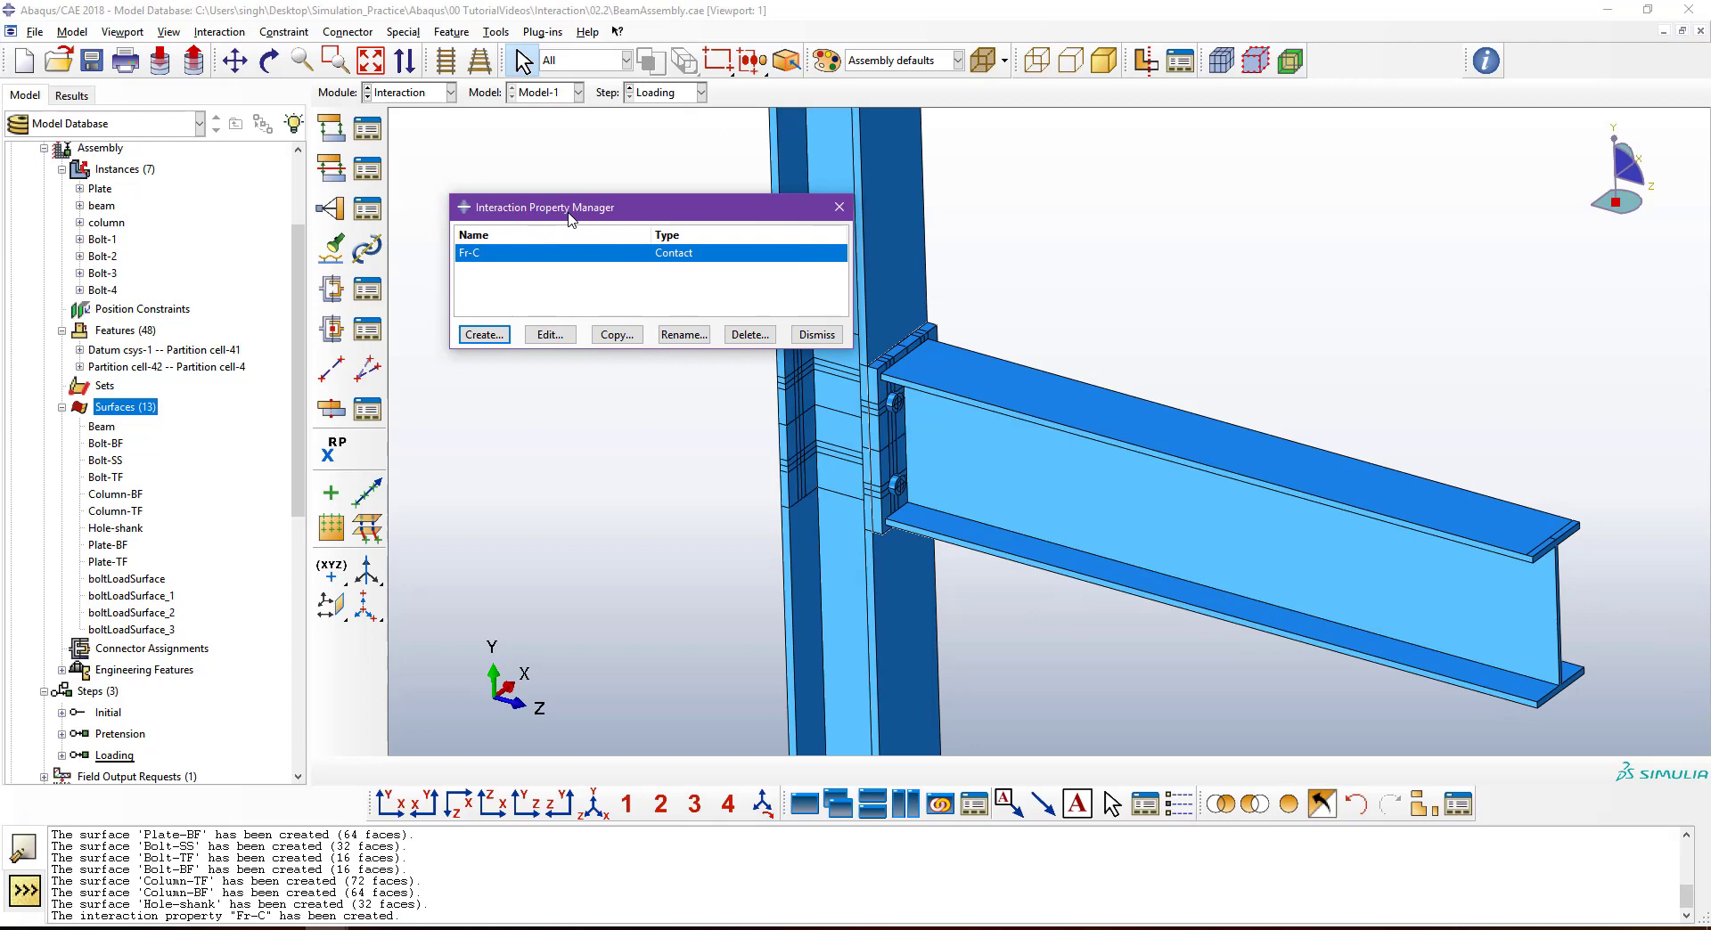
{"action": "left_click", "coordinate": [816, 335]}
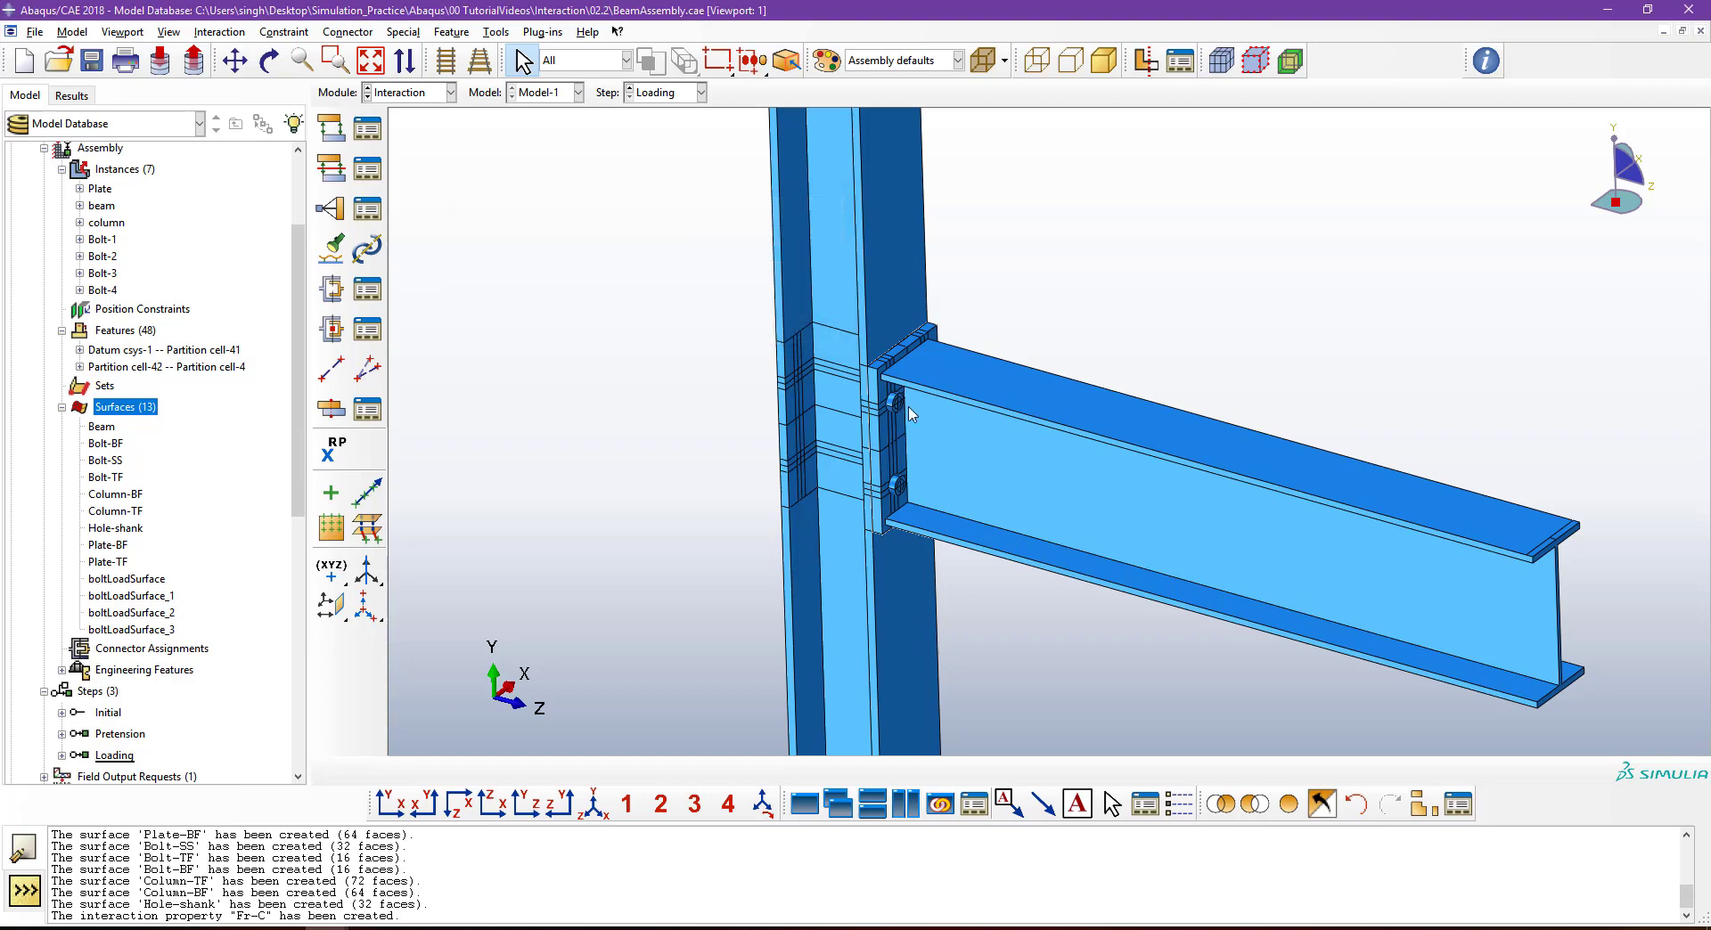
Start a surface-to-surface contact (Standard) interaction named Shank-Hole in the Initial step.
{"action": "scroll", "coordinate": [921, 421], "scroll_direction": "up", "scroll_amount": 3}
{"action": "middle_click_drag", "start_coordinate": [920, 421], "coordinate": [873, 333], "text": "ctrl+alt"}
{"action": "left_click", "coordinate": [366, 128]}
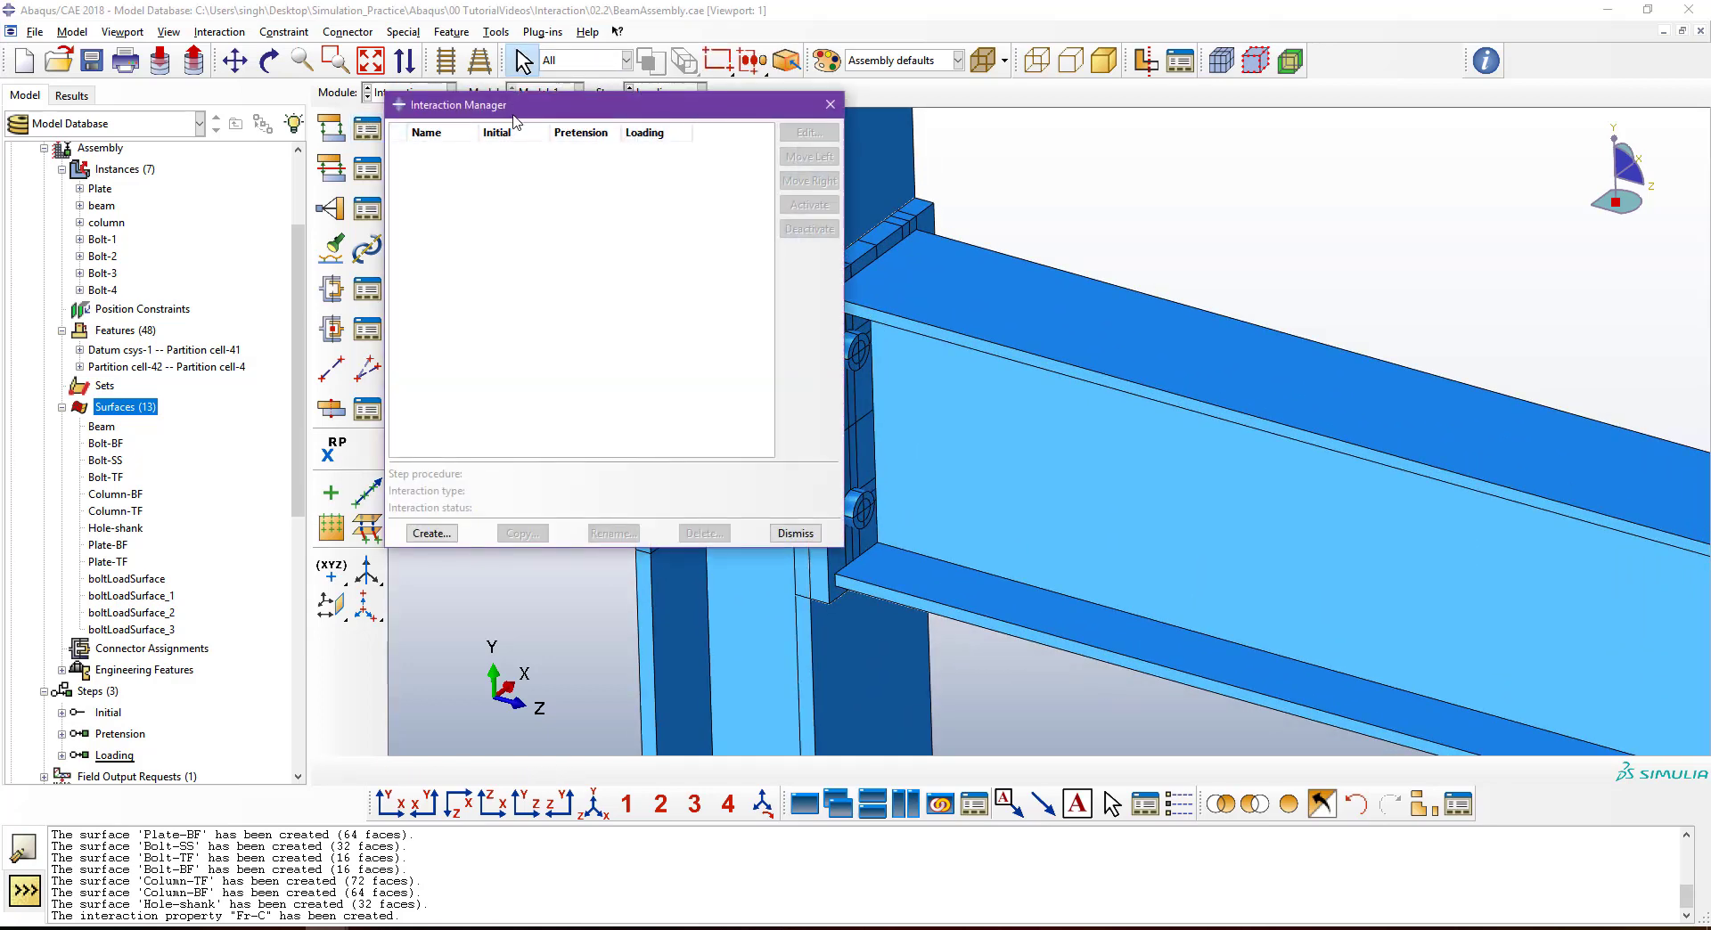
{"action": "left_click_drag", "start_coordinate": [511, 109], "coordinate": [200, 109]}
{"action": "left_click", "coordinate": [118, 529]}
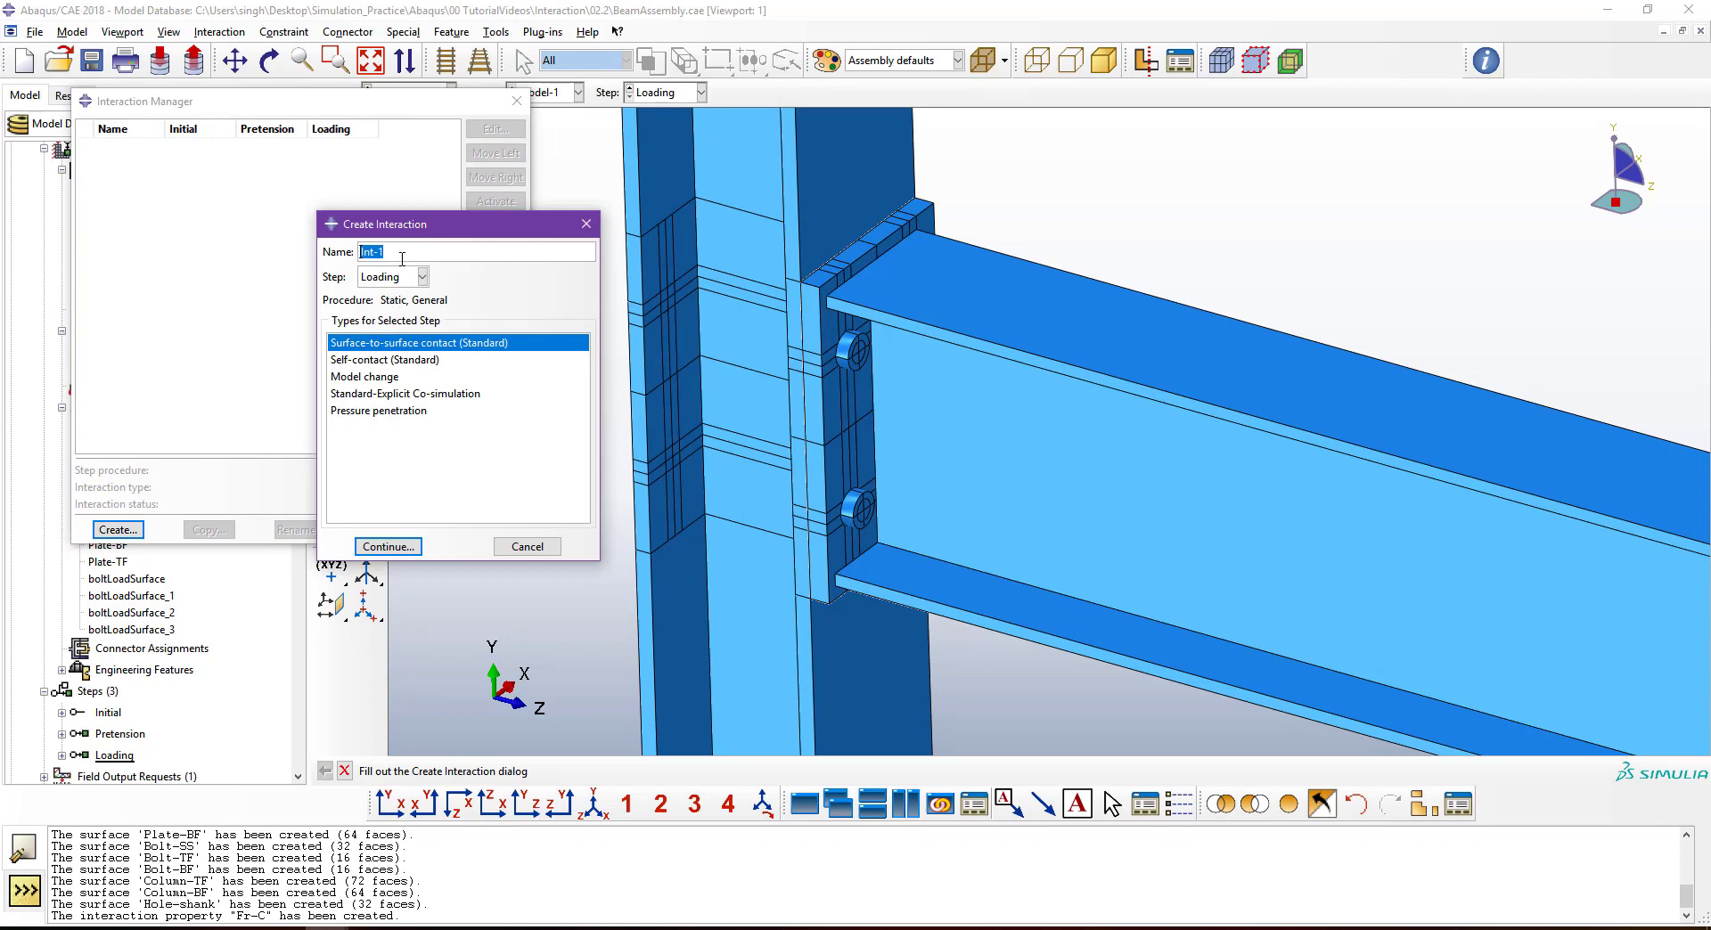
{"action": "type", "text": "Shank-Hole"}
{"action": "left_click", "coordinate": [392, 278]}
{"action": "left_click", "coordinate": [389, 293]}
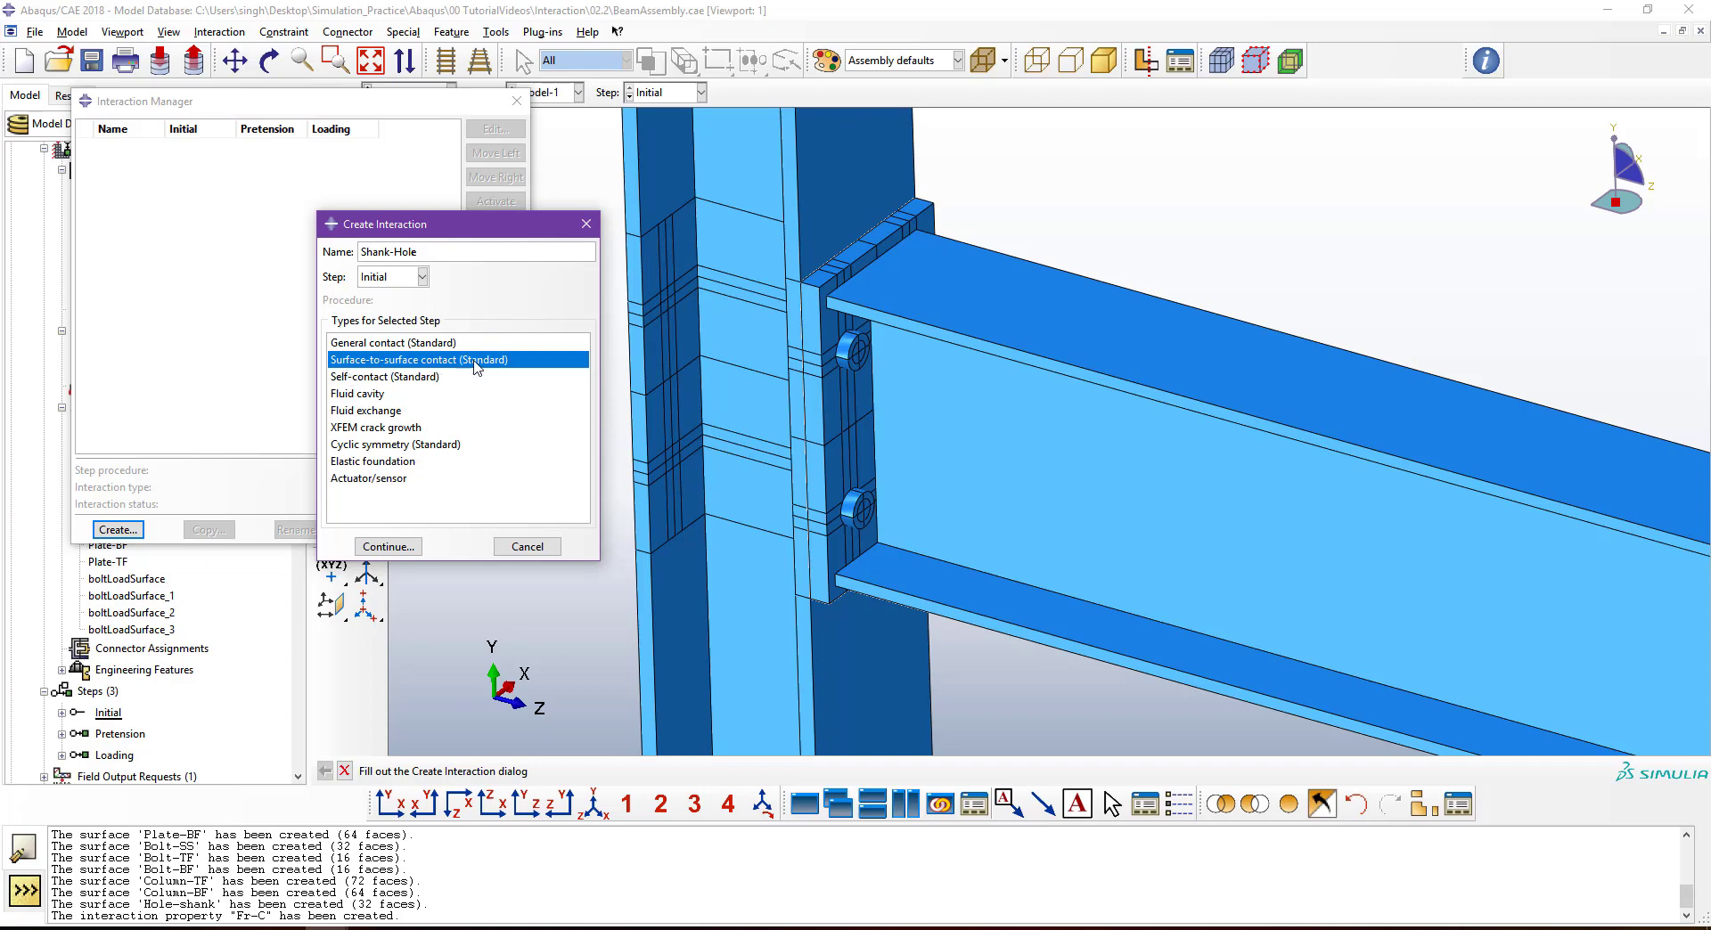
{"action": "left_click", "coordinate": [389, 546]}
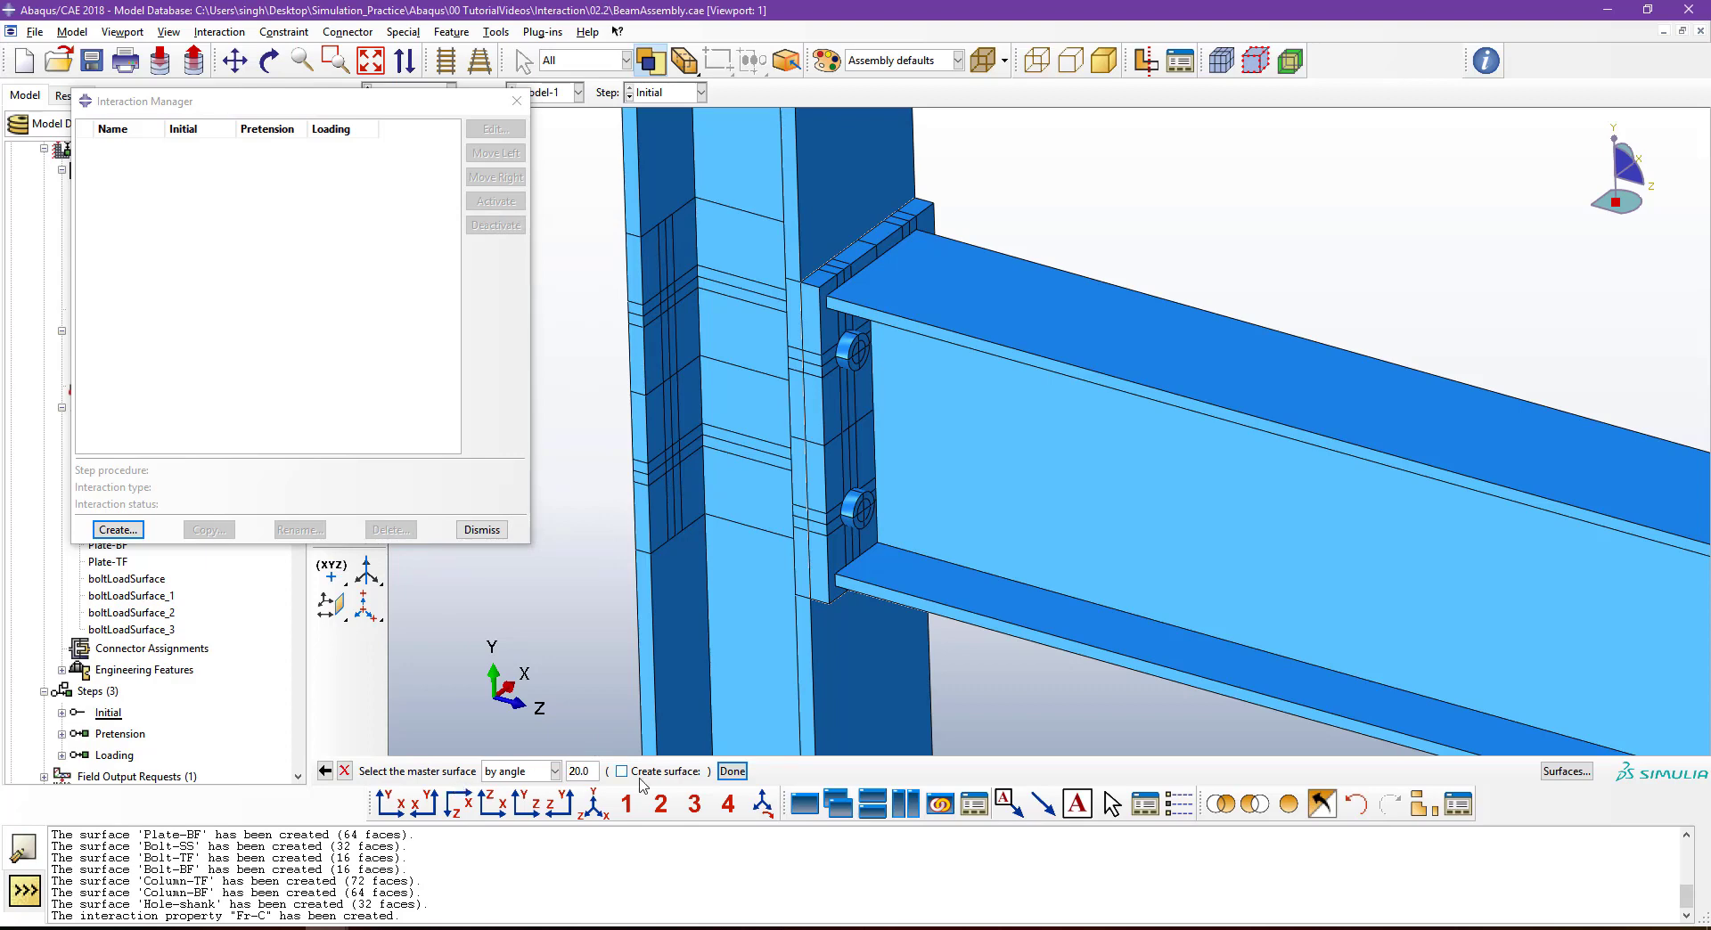
Choose the named surface Hole-shank as the master surface of the Shank-Hole interaction, with selections highlighted in the viewport.
{"action": "left_click", "coordinate": [1566, 773]}
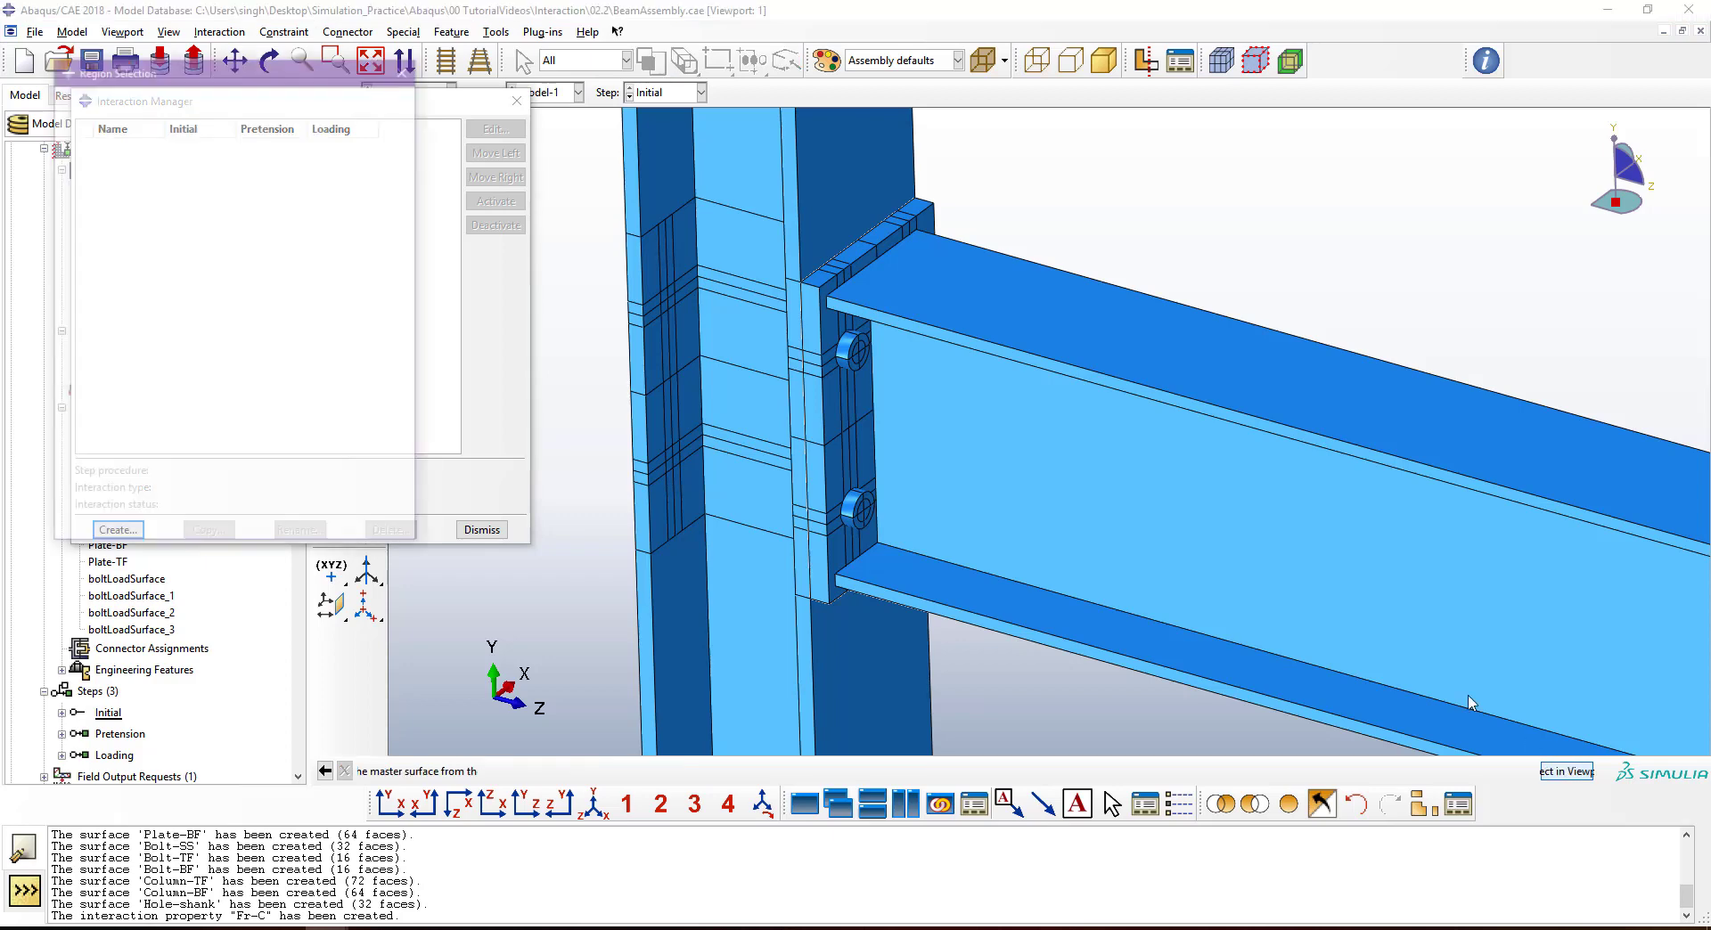
{"action": "left_click_drag", "start_coordinate": [294, 79], "coordinate": [320, 97]}
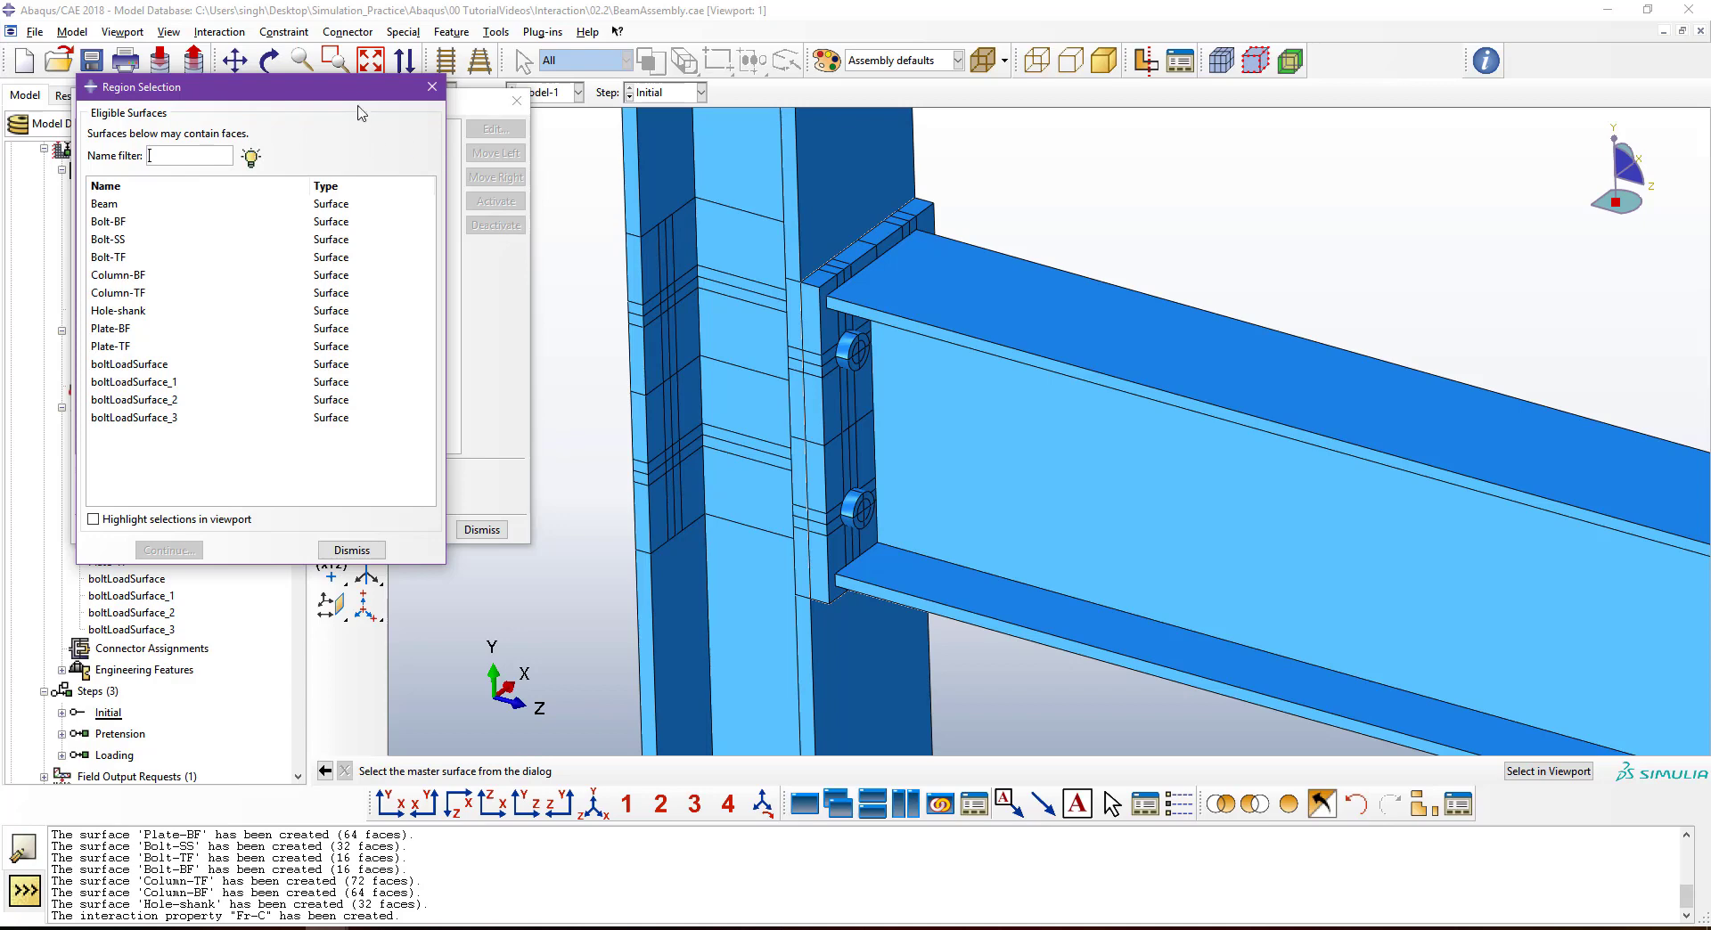
{"action": "left_click_drag", "start_coordinate": [347, 95], "coordinate": [385, 100]}
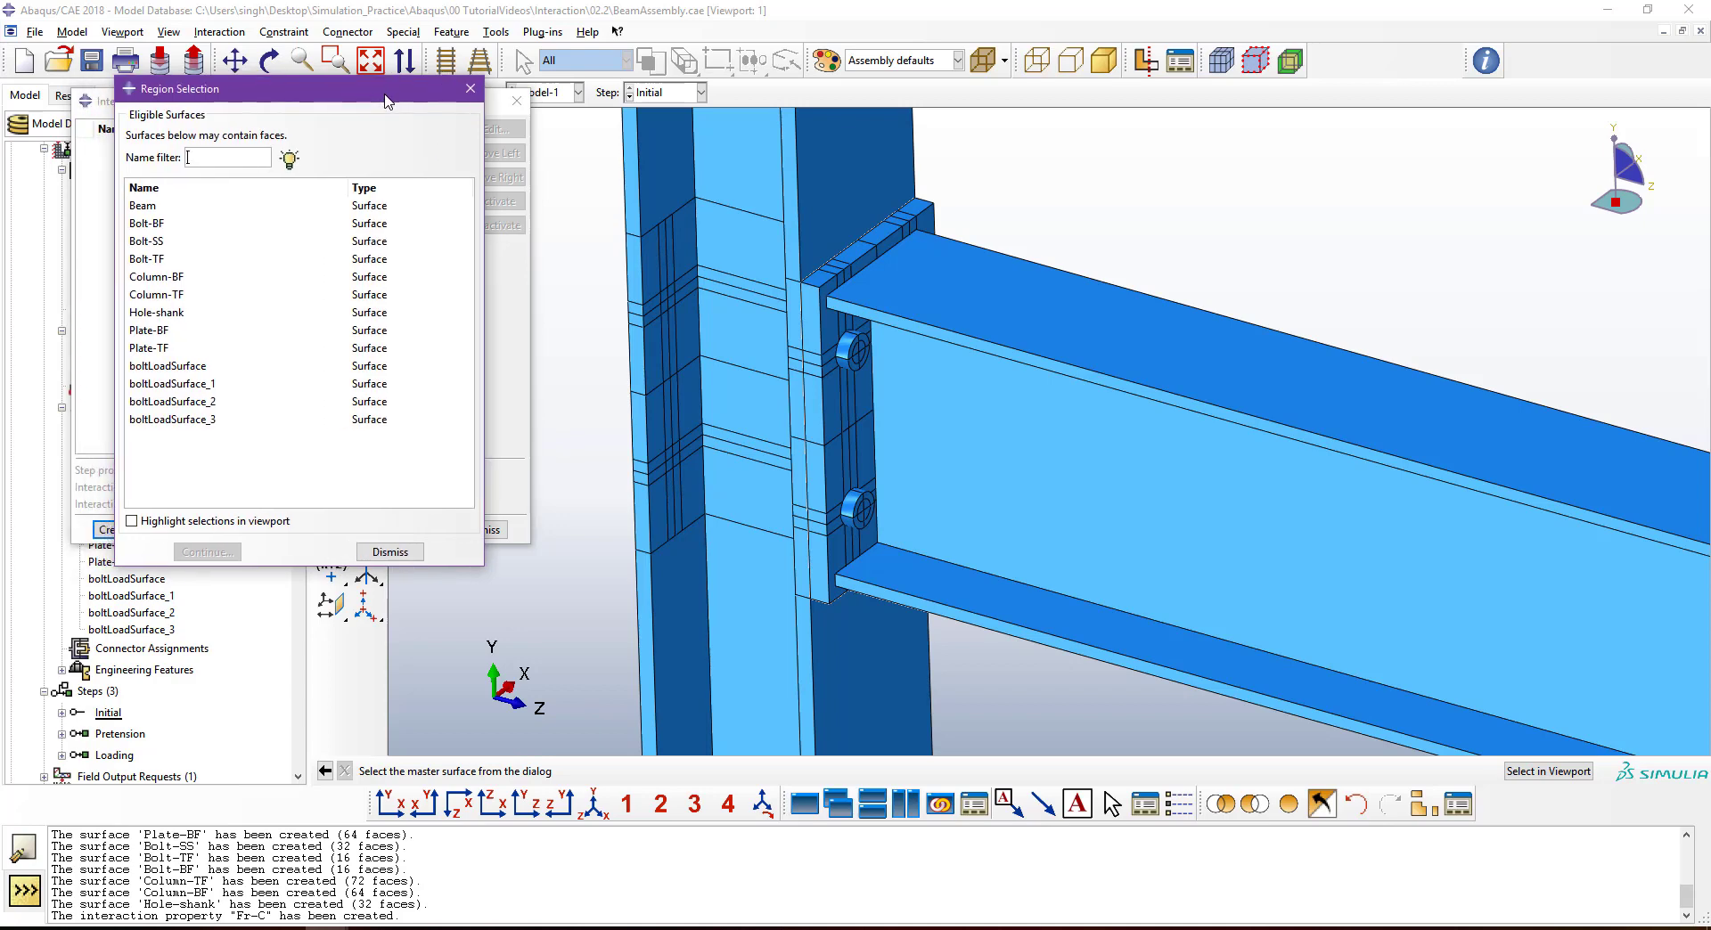
{"action": "left_click", "coordinate": [178, 315]}
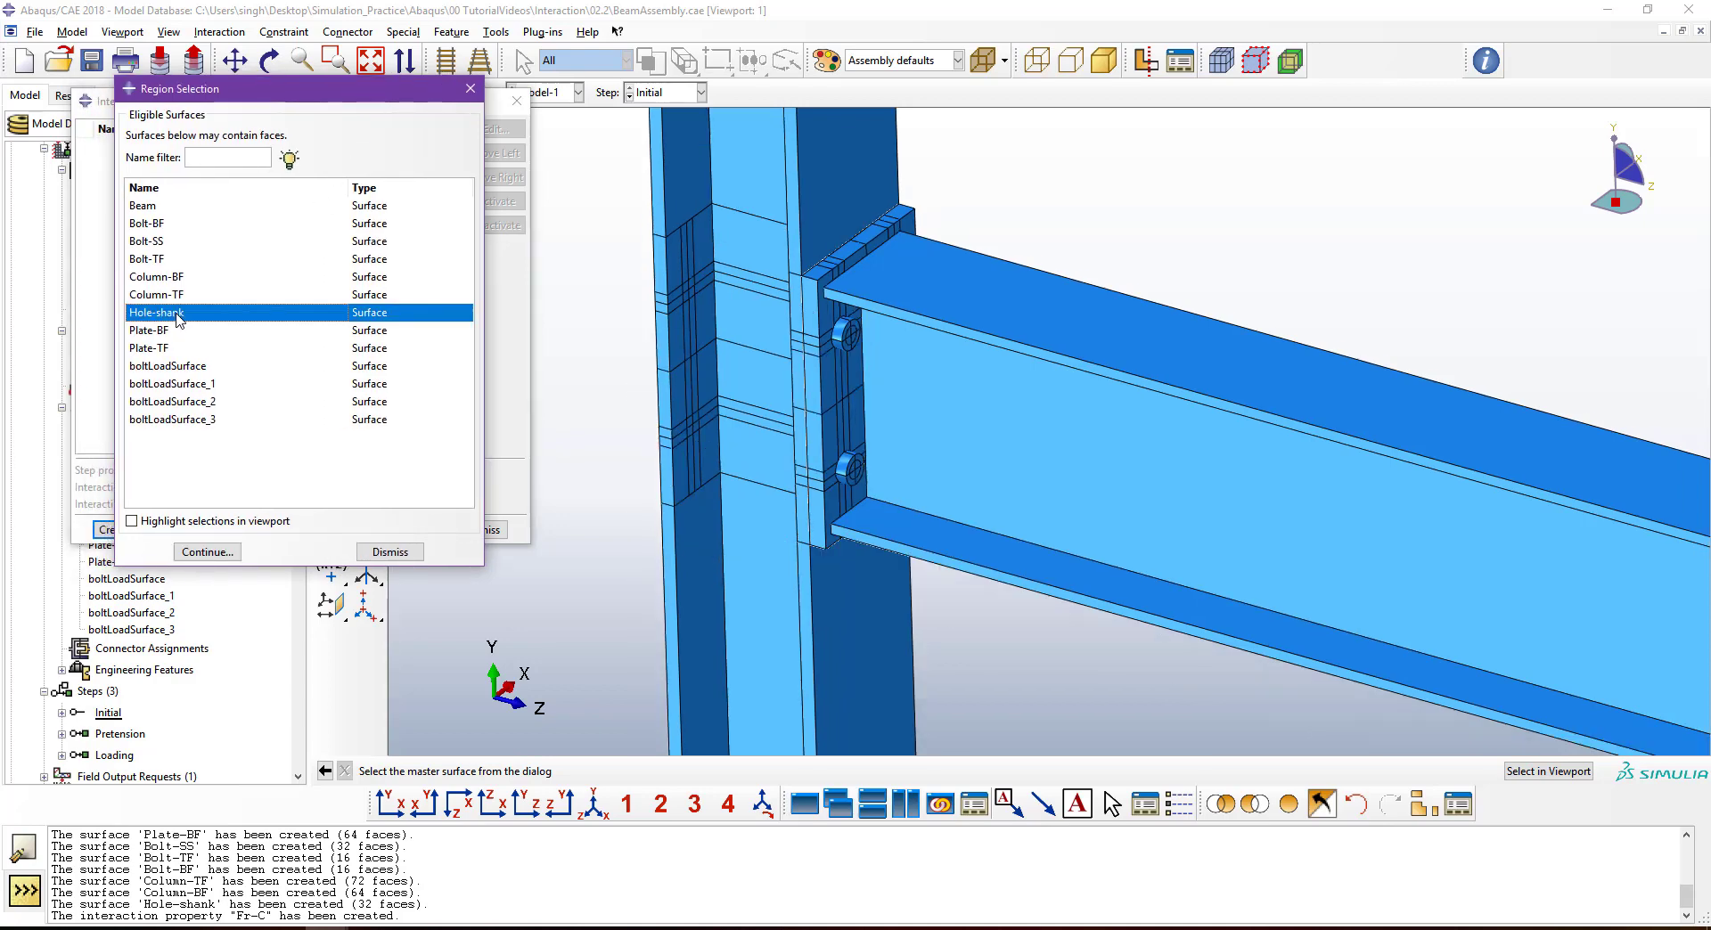
{"action": "left_click", "coordinate": [175, 522]}
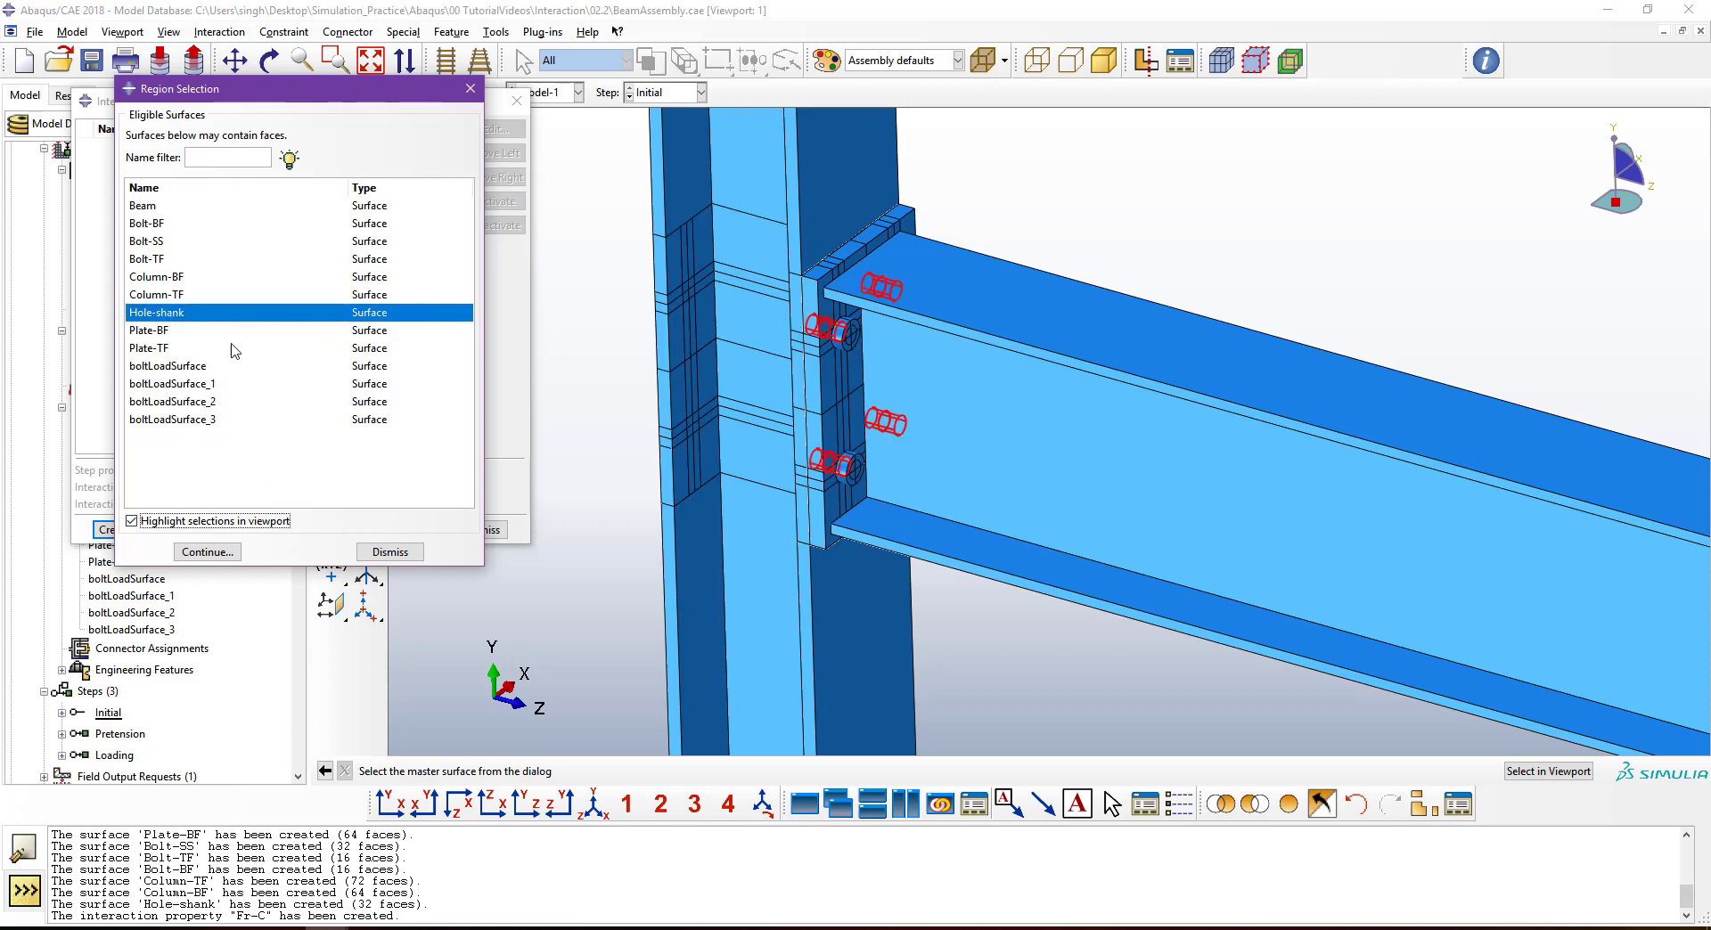
{"action": "left_click", "coordinate": [221, 554]}
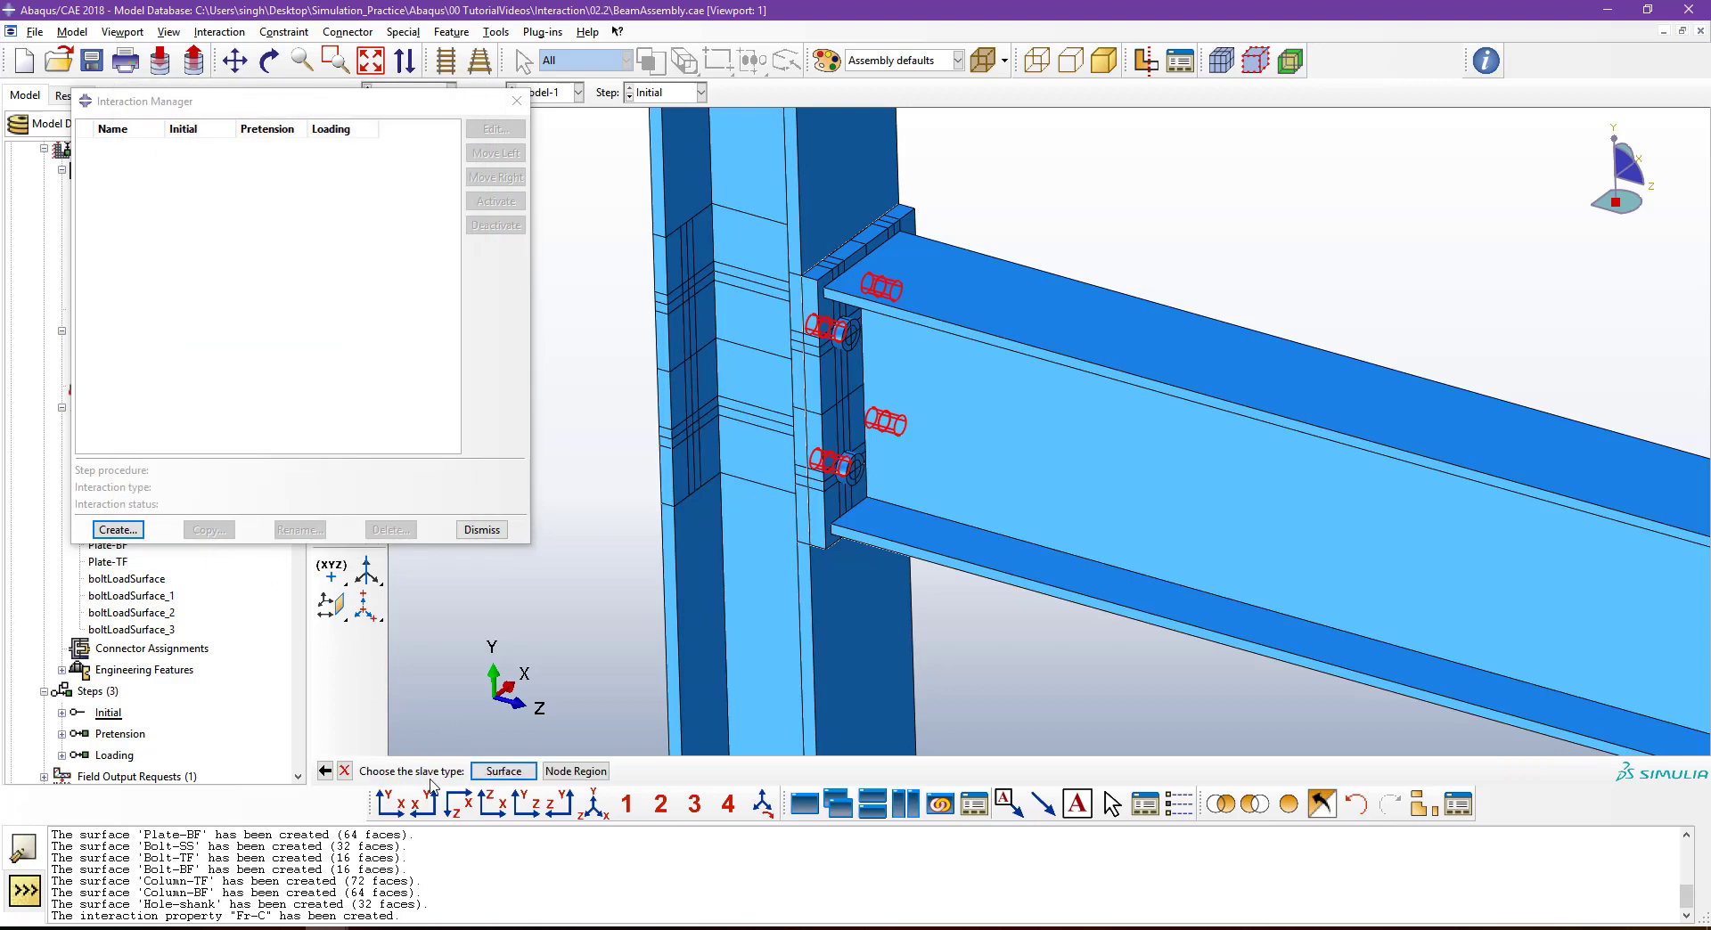
Choose surface Bolt-SS as the slave surface, assign the Fr-C contact property and finish the Shank-Hole interaction.
{"action": "left_click", "coordinate": [496, 778]}
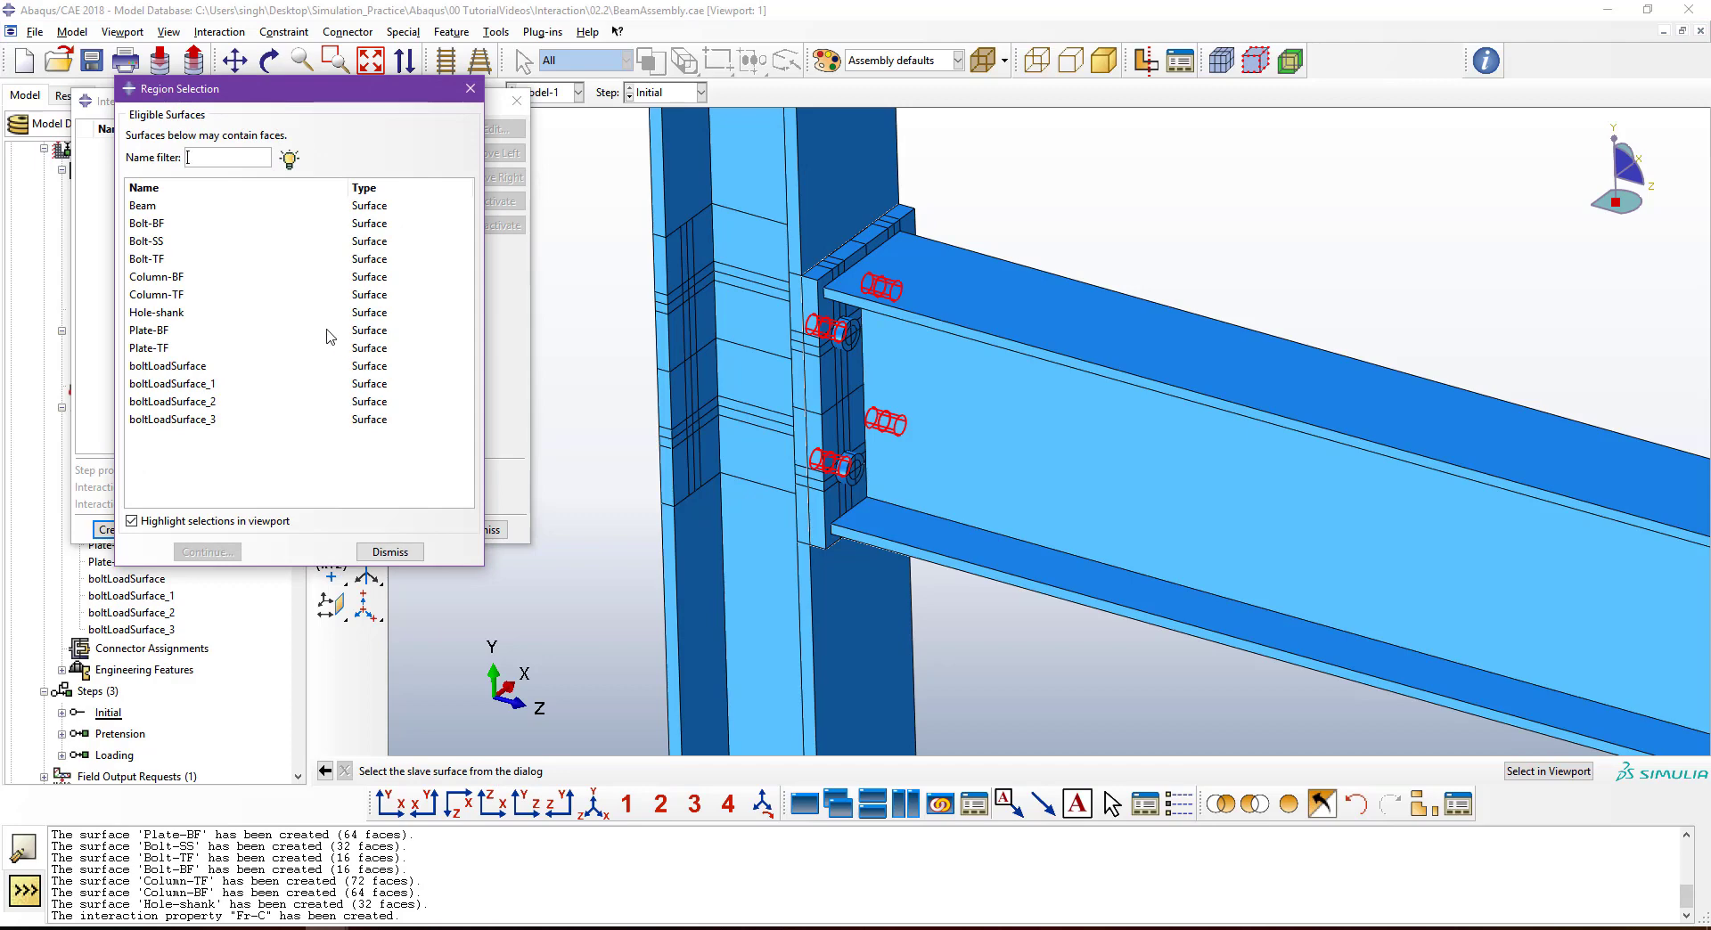
{"action": "left_click", "coordinate": [163, 242]}
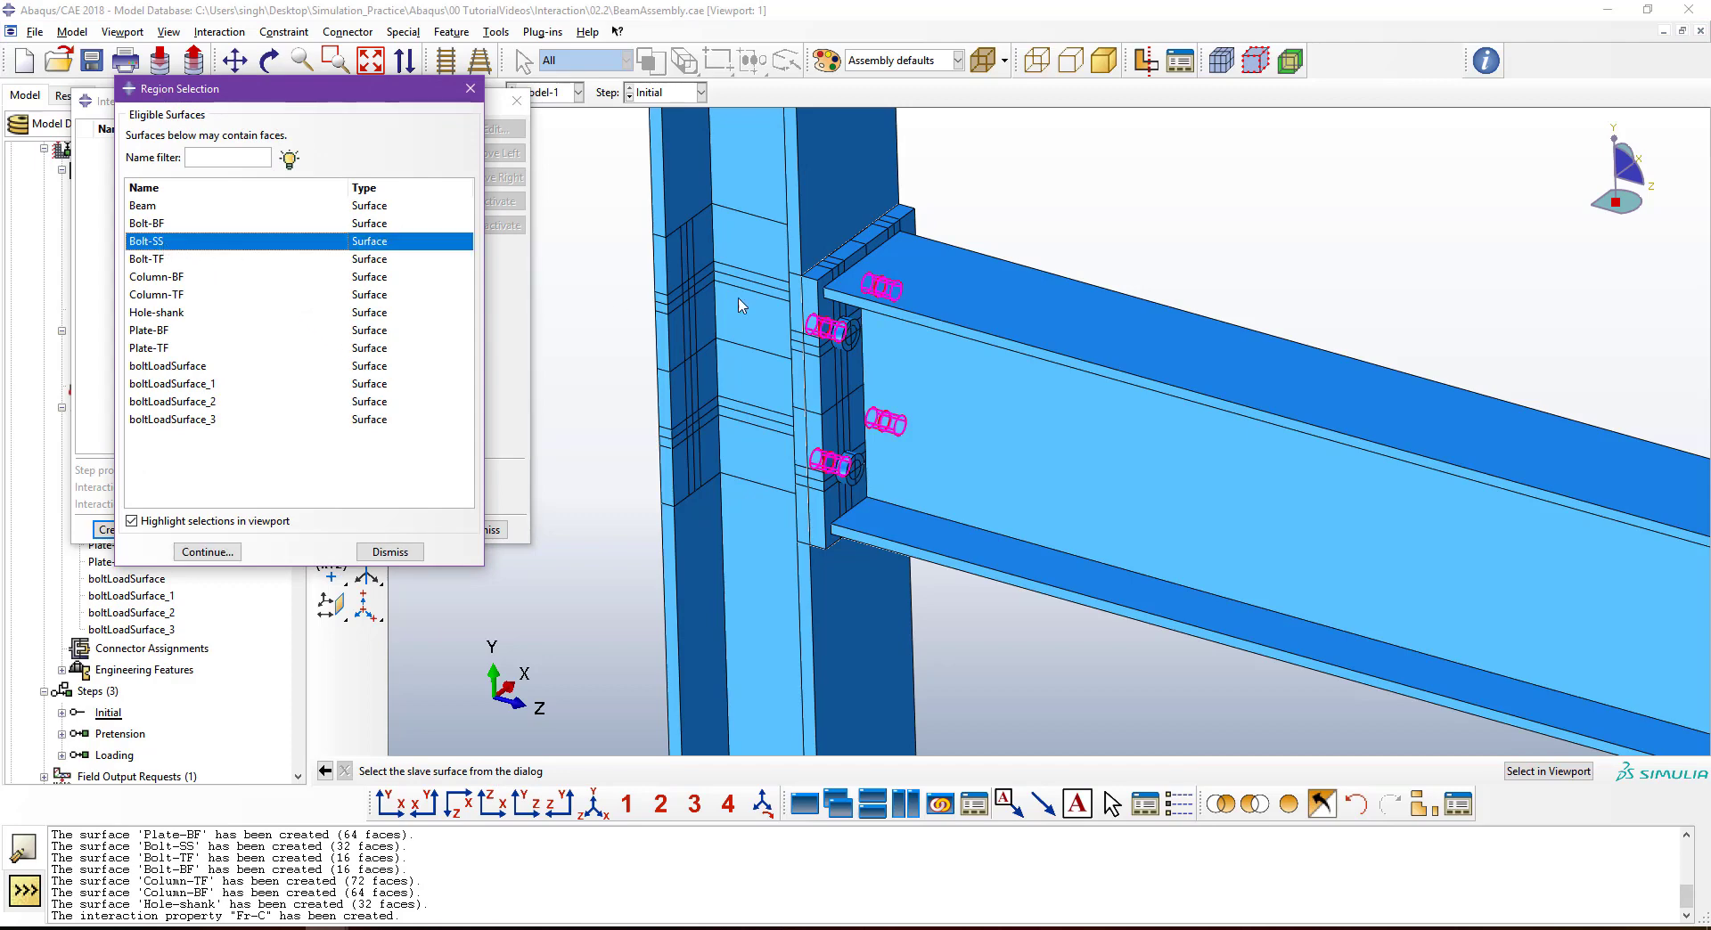
{"action": "left_click", "coordinate": [227, 552]}
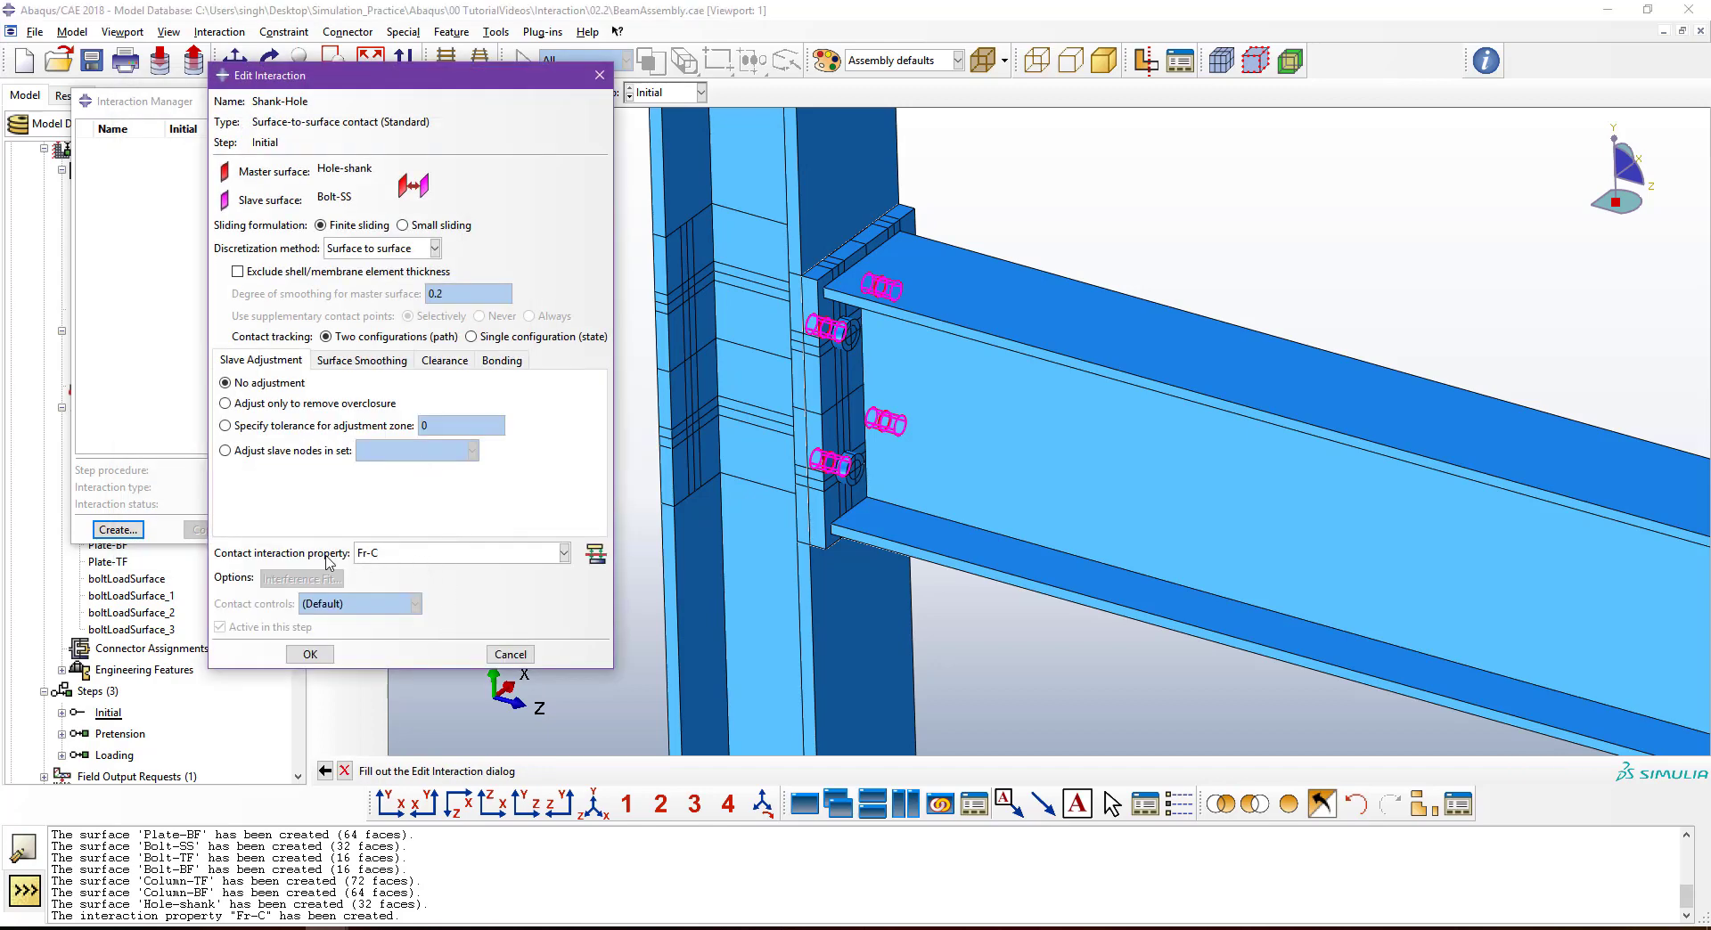
{"action": "left_click", "coordinate": [425, 558]}
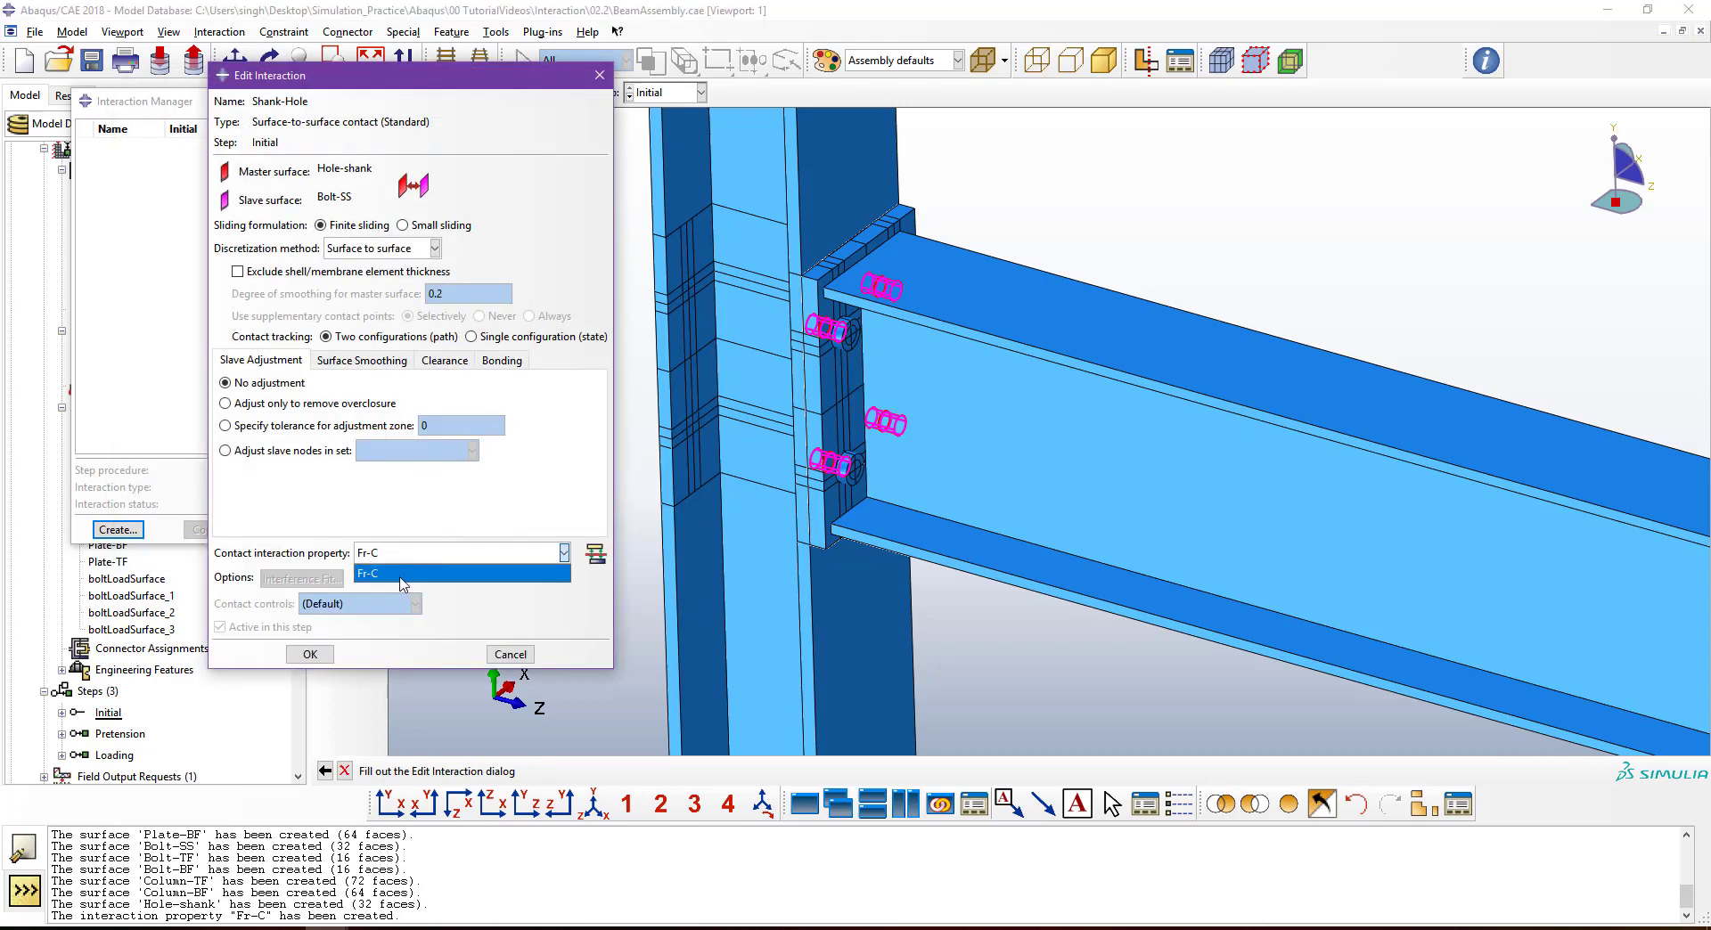
{"action": "left_click", "coordinate": [403, 580]}
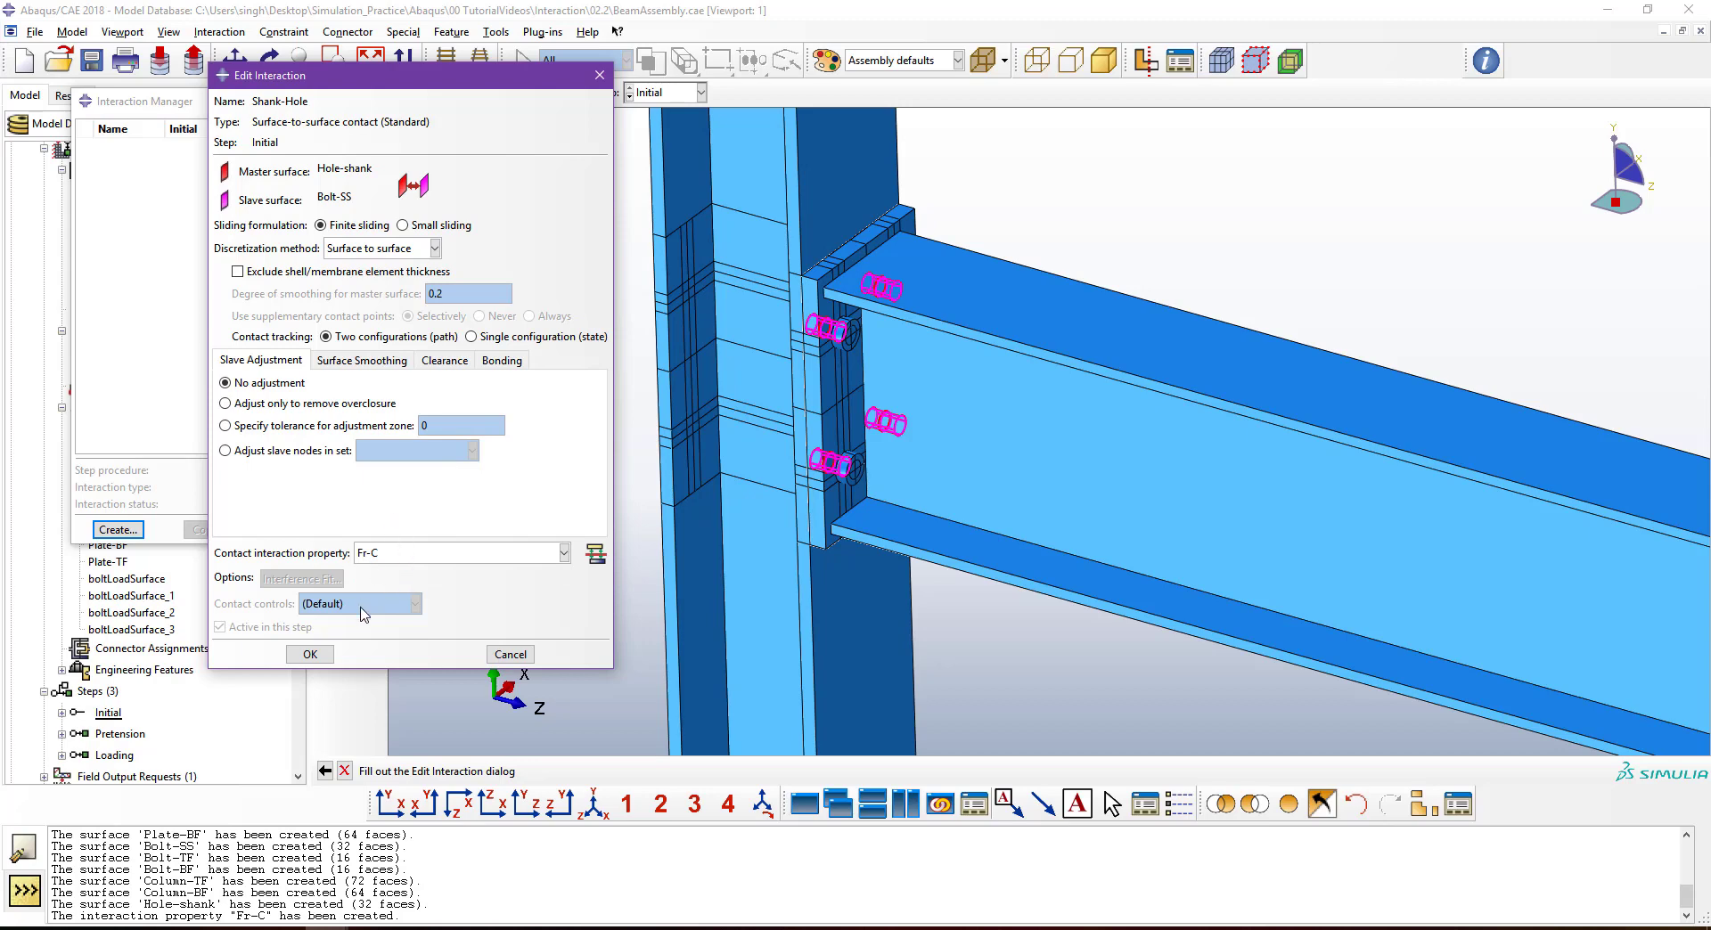
{"action": "left_click", "coordinate": [310, 655]}
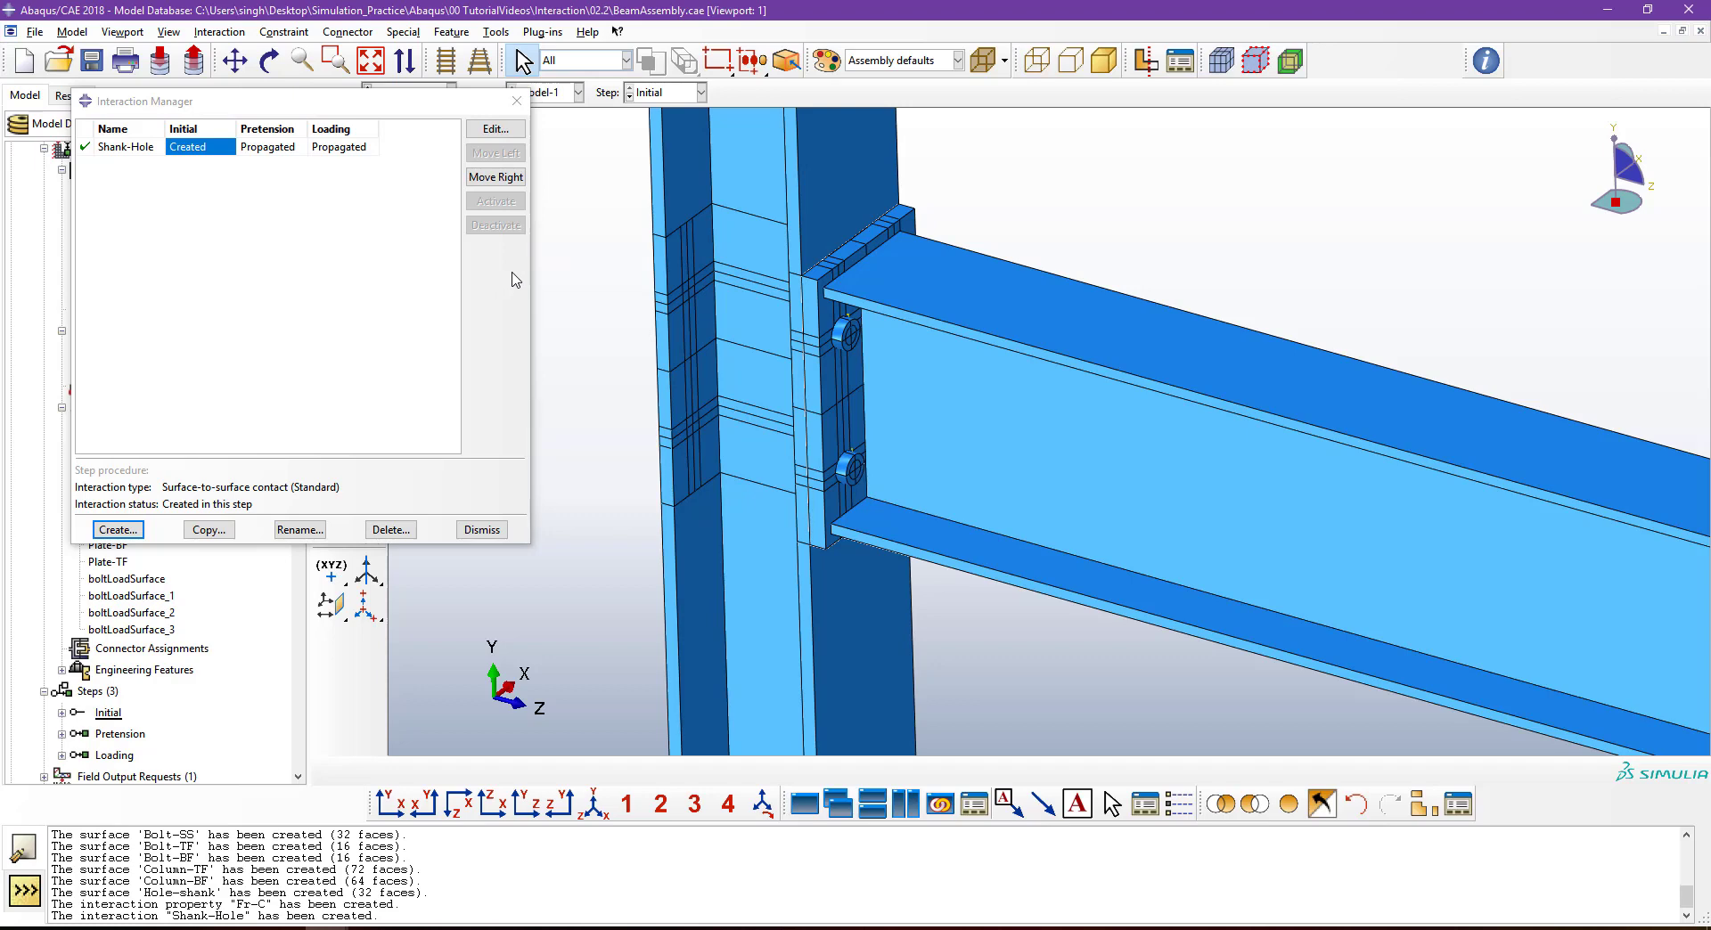
Start a surface-to-surface contact interaction named Beam-Plate in the Initial step with Plate-TF as the master surface.
{"action": "scroll", "coordinate": [778, 257], "scroll_direction": "up", "scroll_amount": 1}
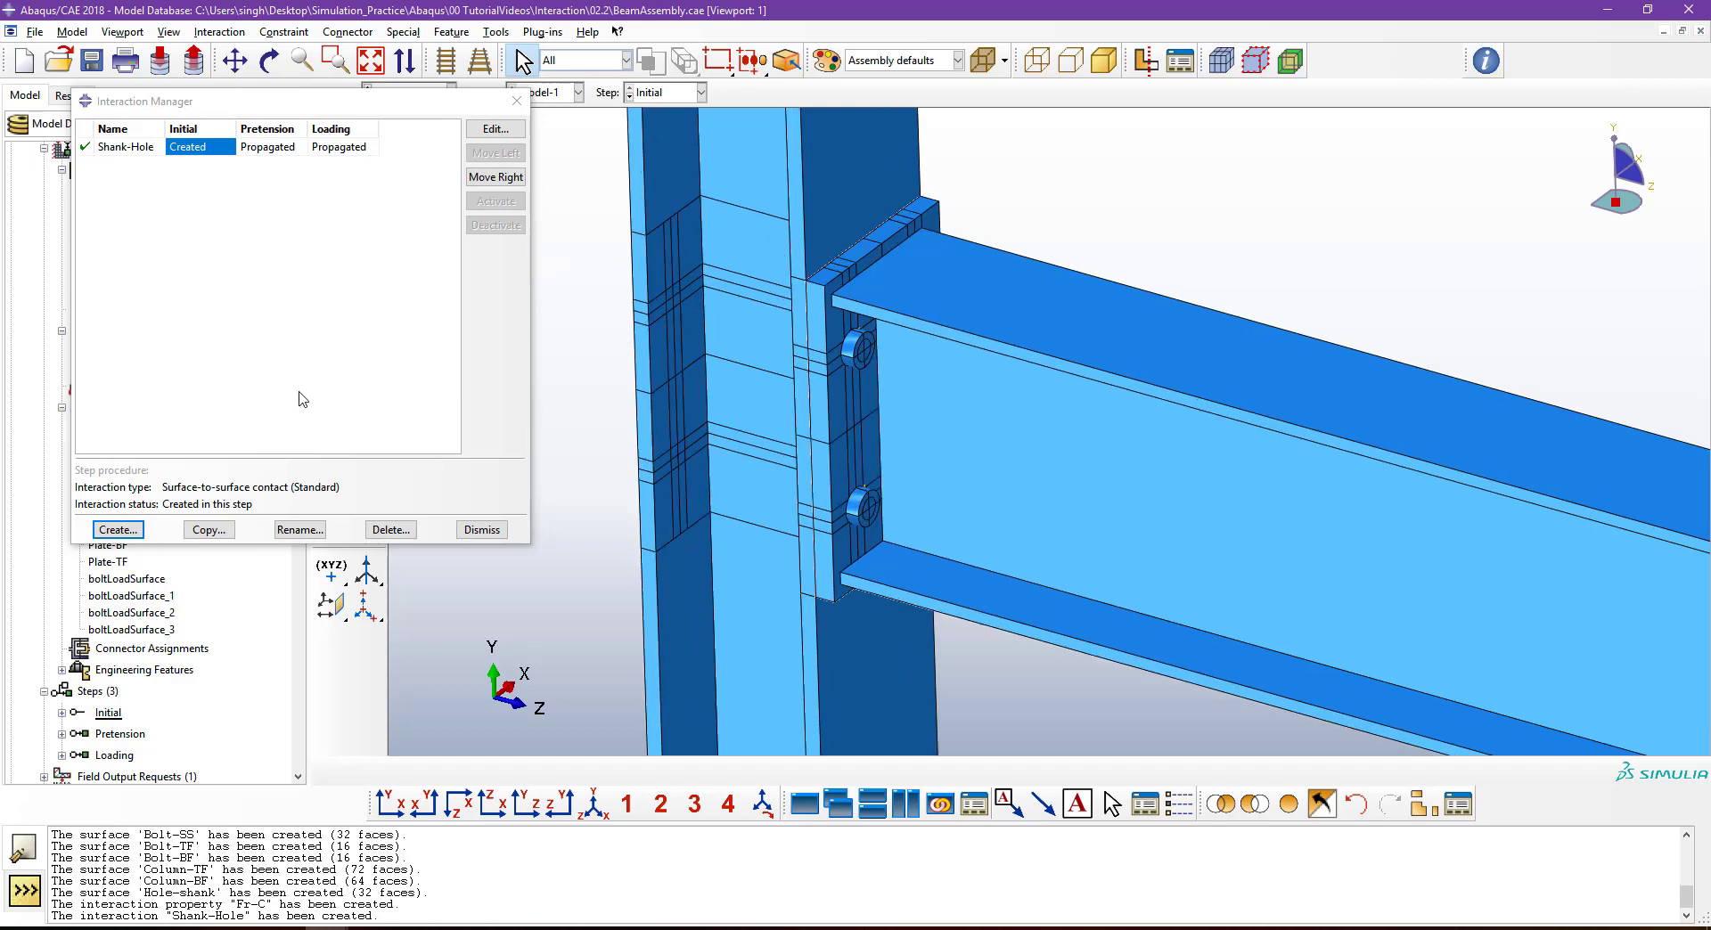
{"action": "left_click", "coordinate": [117, 529]}
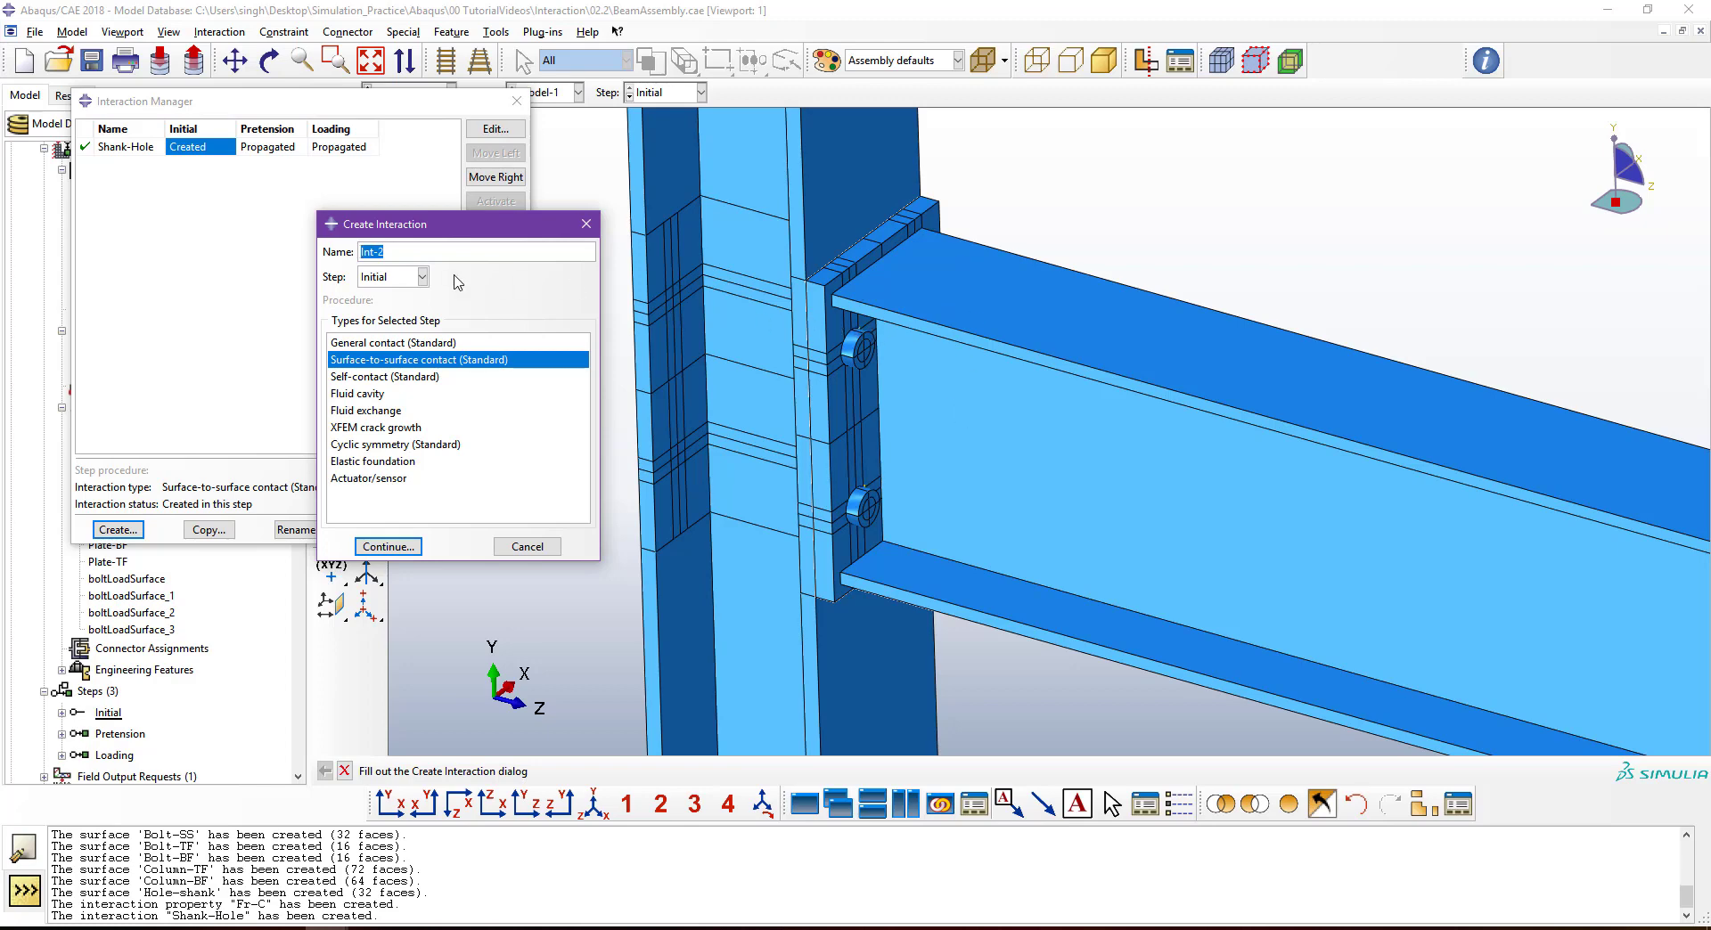
{"action": "type", "text": "Beam-Plate"}
{"action": "left_click", "coordinate": [388, 546]}
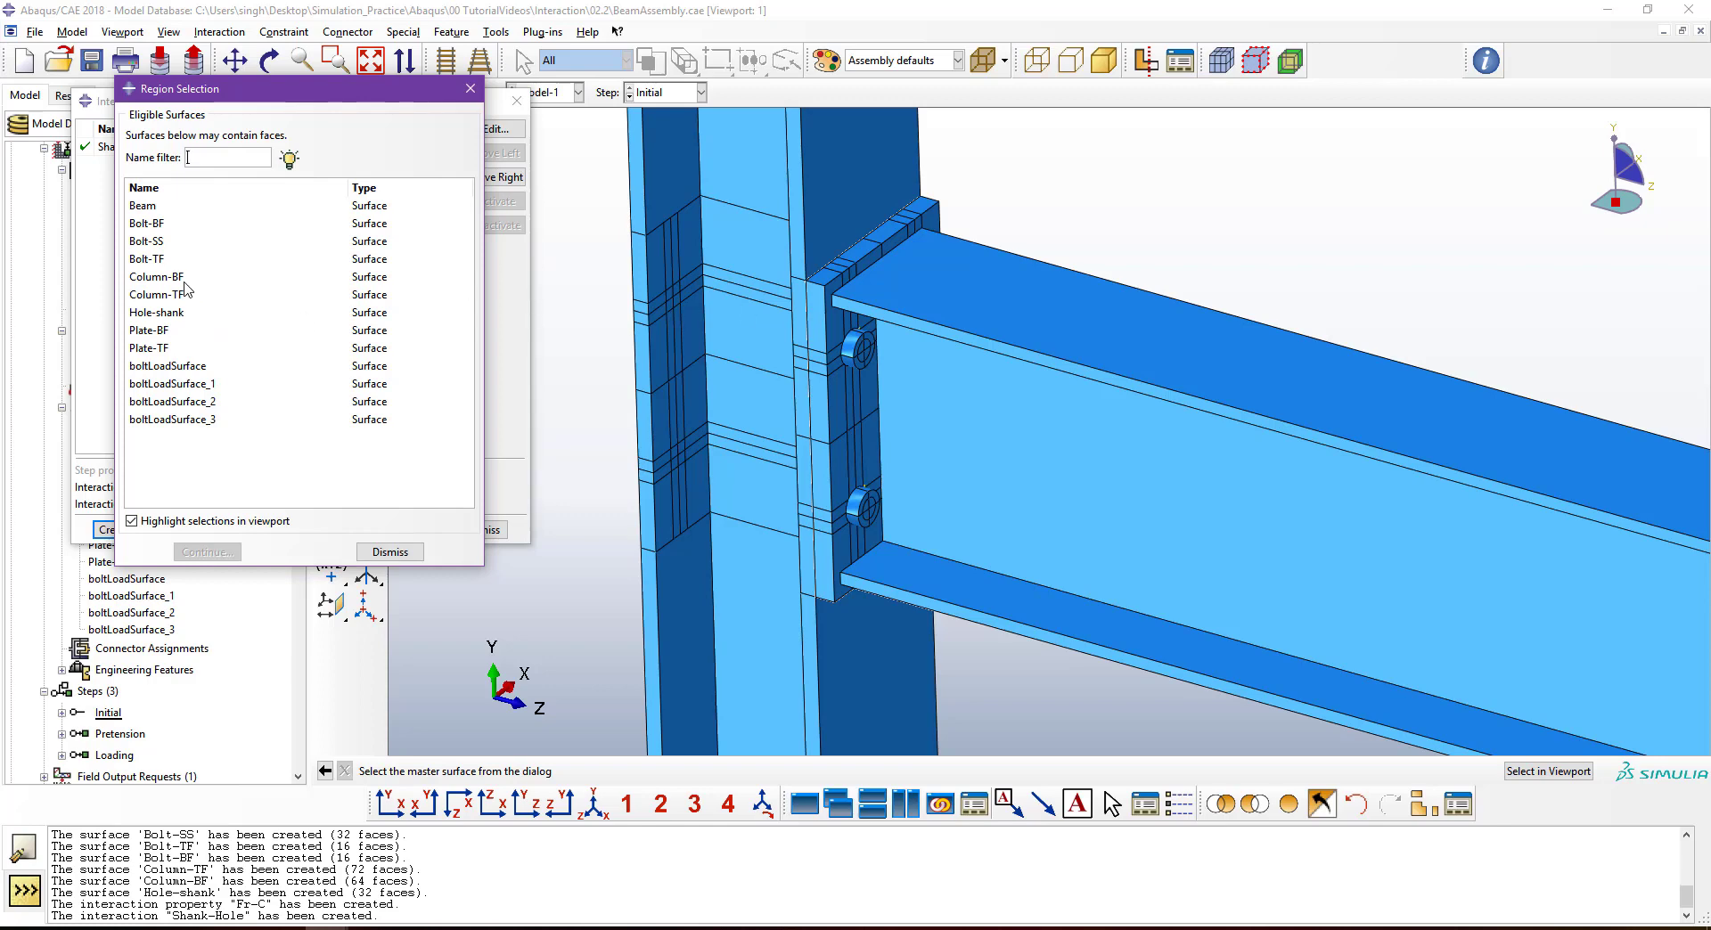
{"action": "left_click", "coordinate": [166, 348]}
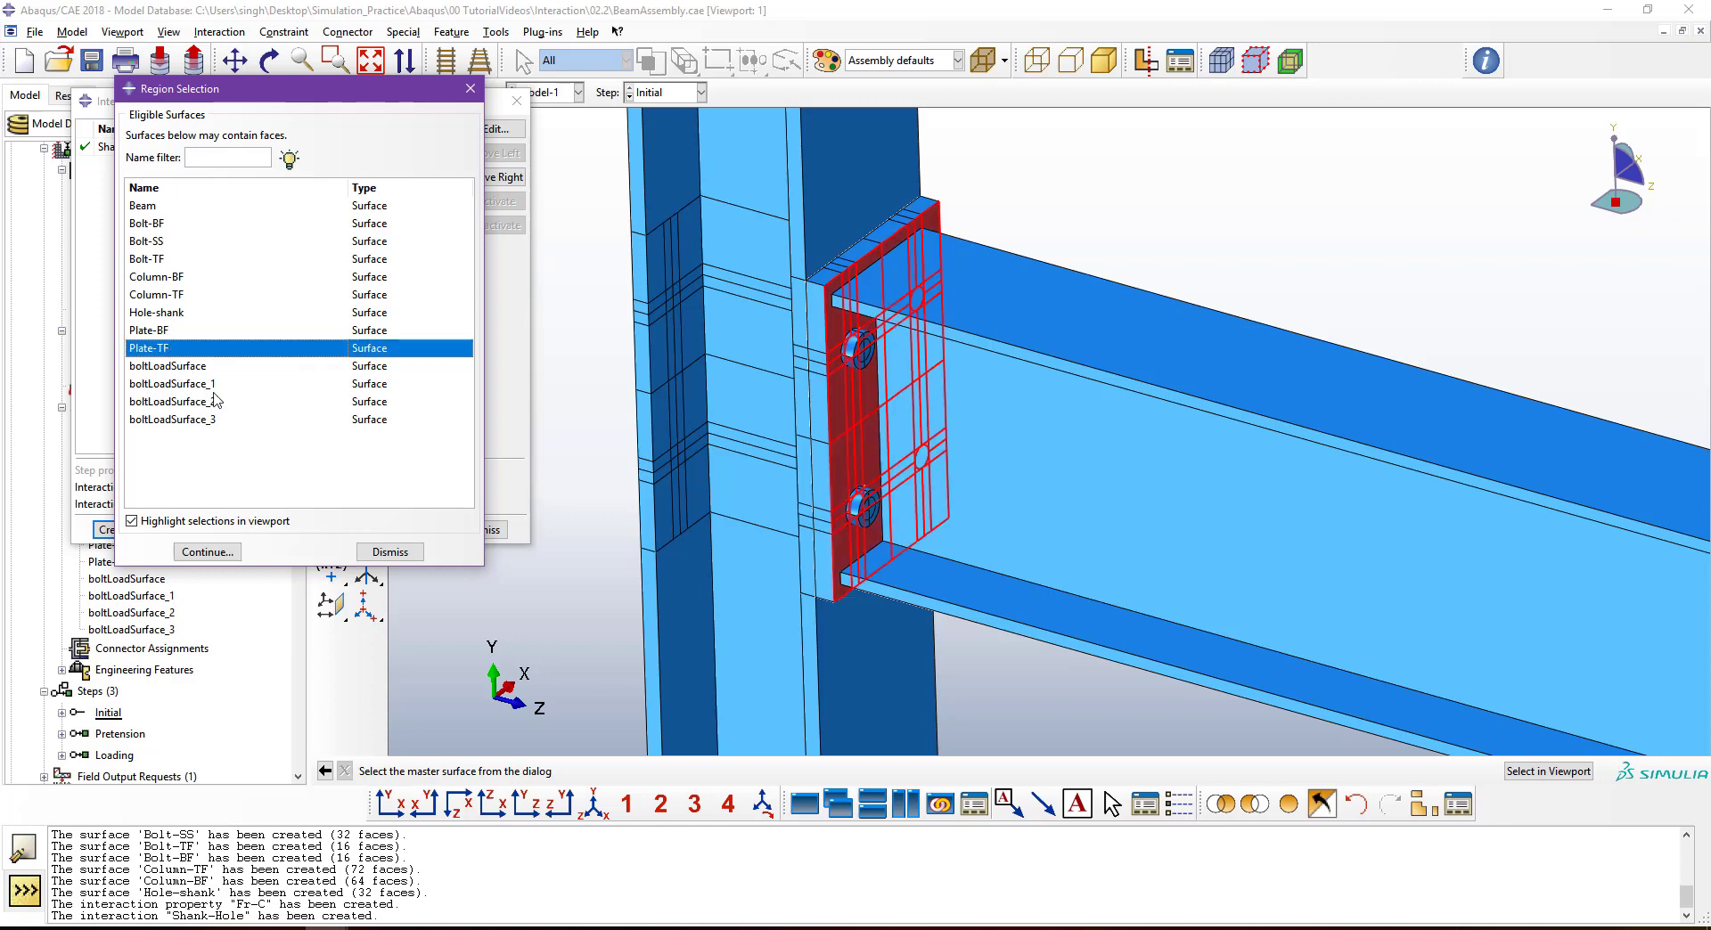
{"action": "left_click", "coordinate": [228, 551]}
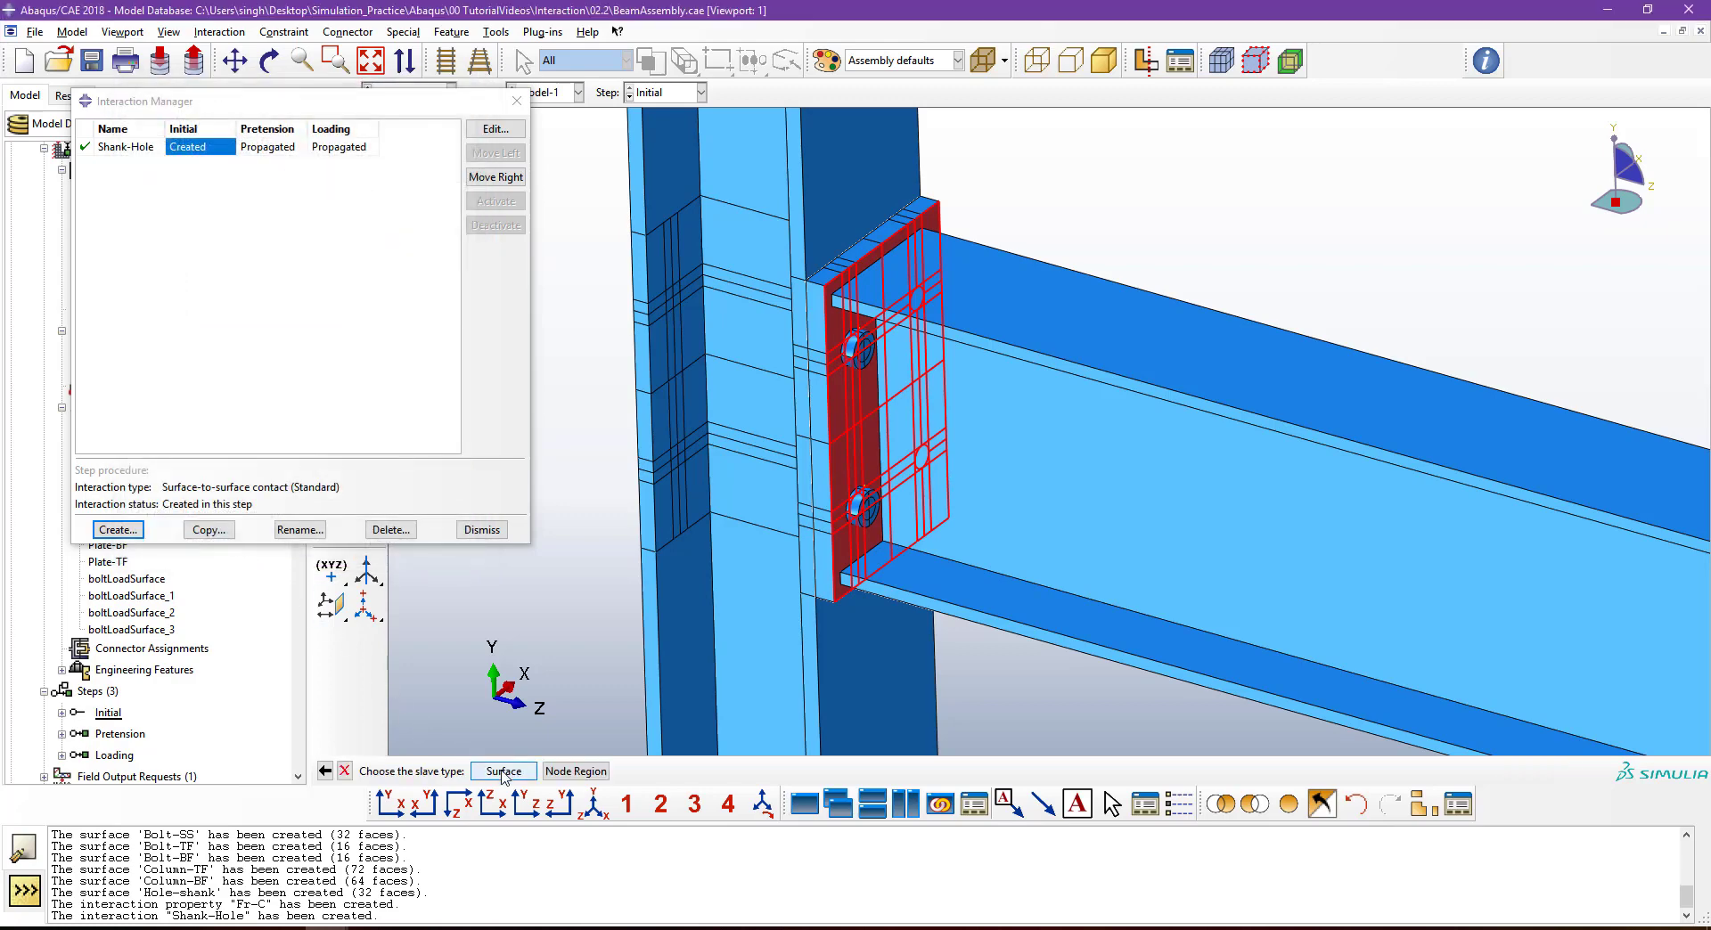
Choose surface Beam as the slave surface and finish the Beam-Plate interaction with the Fr-C contact property.
{"action": "left_click", "coordinate": [503, 770]}
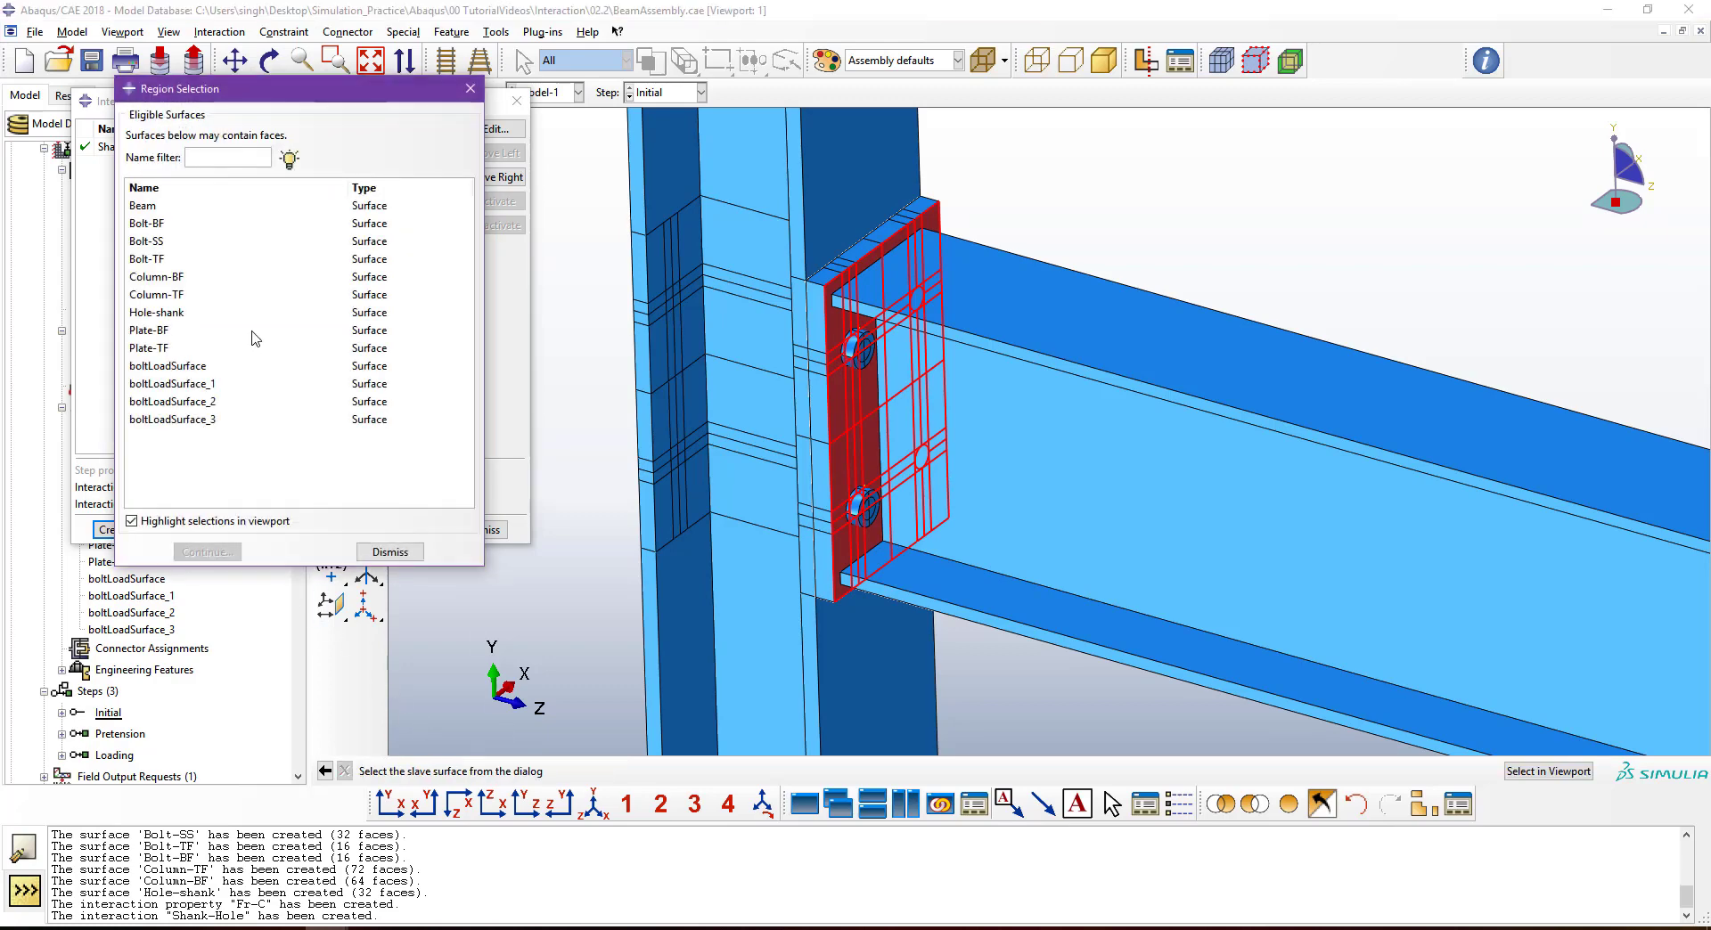
{"action": "left_click", "coordinate": [156, 206]}
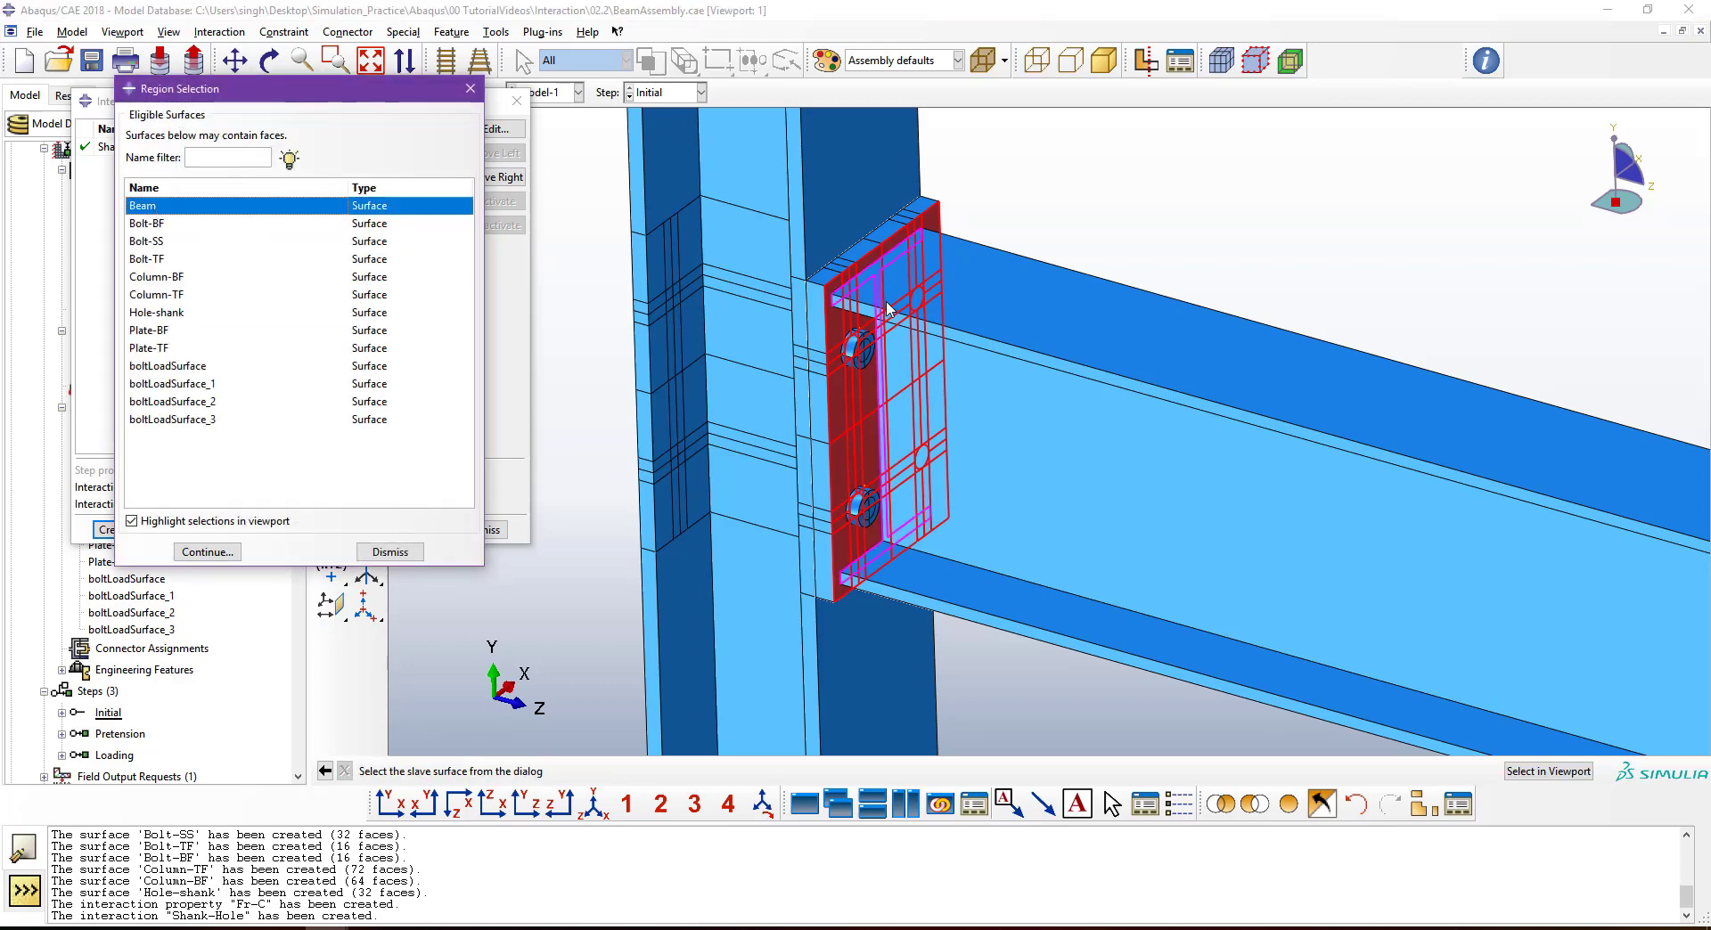
{"action": "left_click", "coordinate": [208, 551]}
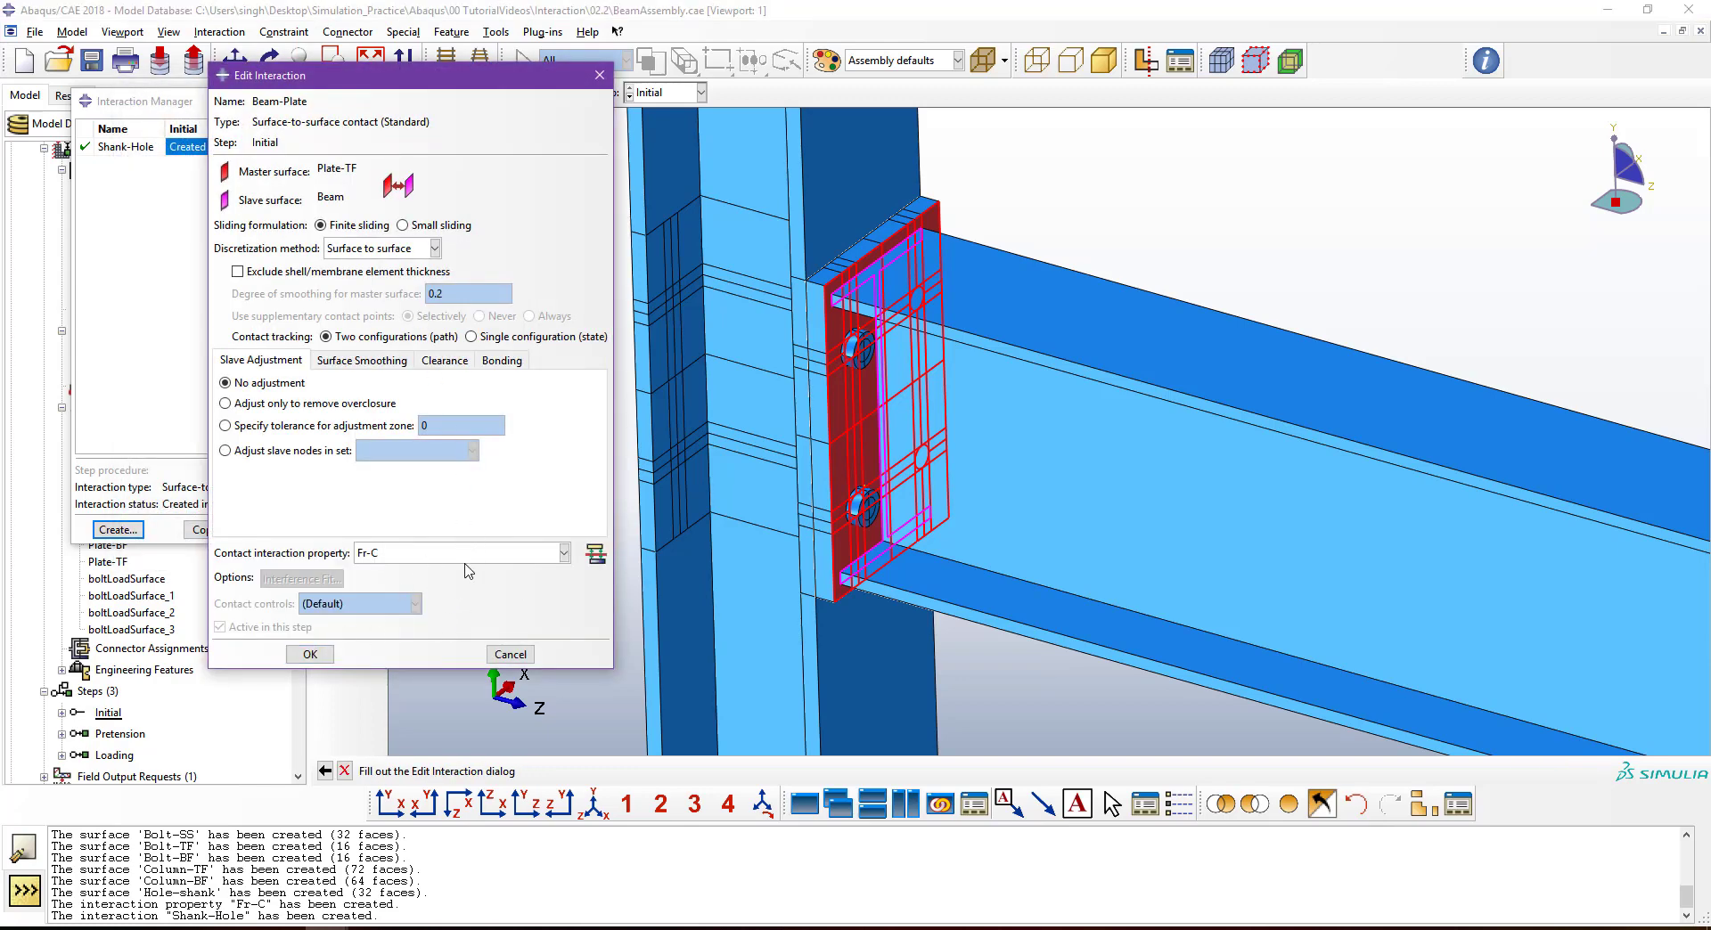
{"action": "left_click", "coordinate": [310, 653]}
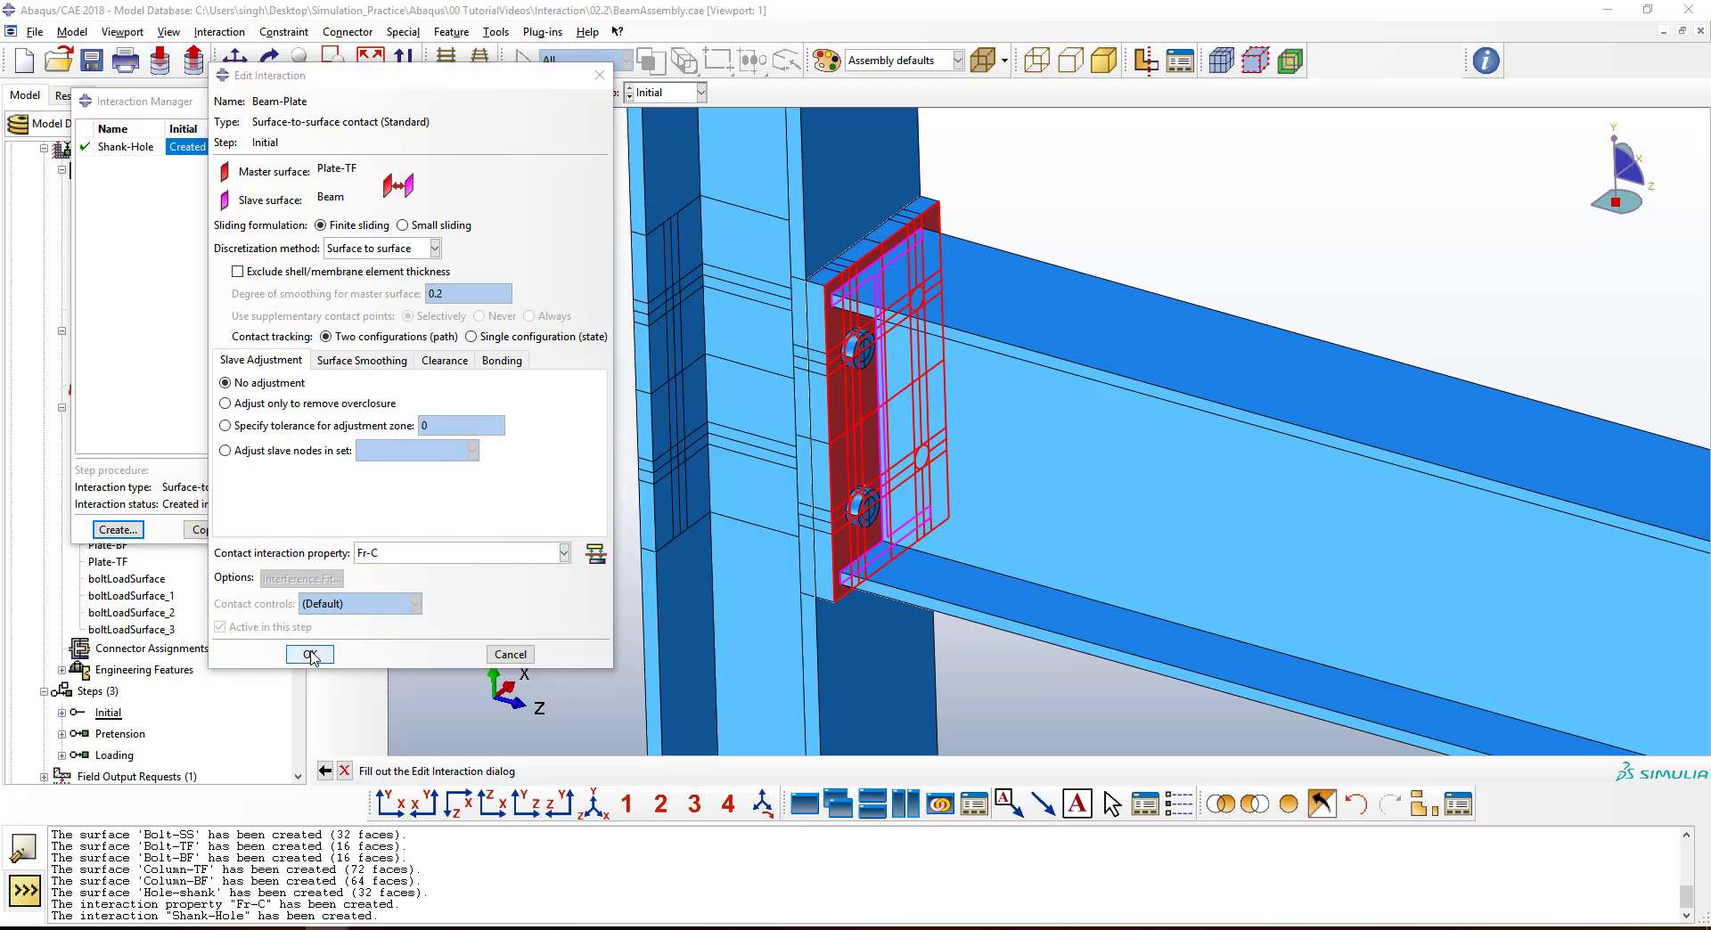
Start a surface-to-surface contact interaction named PlateT-BoltIT in the Initial step with Plate-TF as the master surface.
{"action": "left_click", "coordinate": [120, 530]}
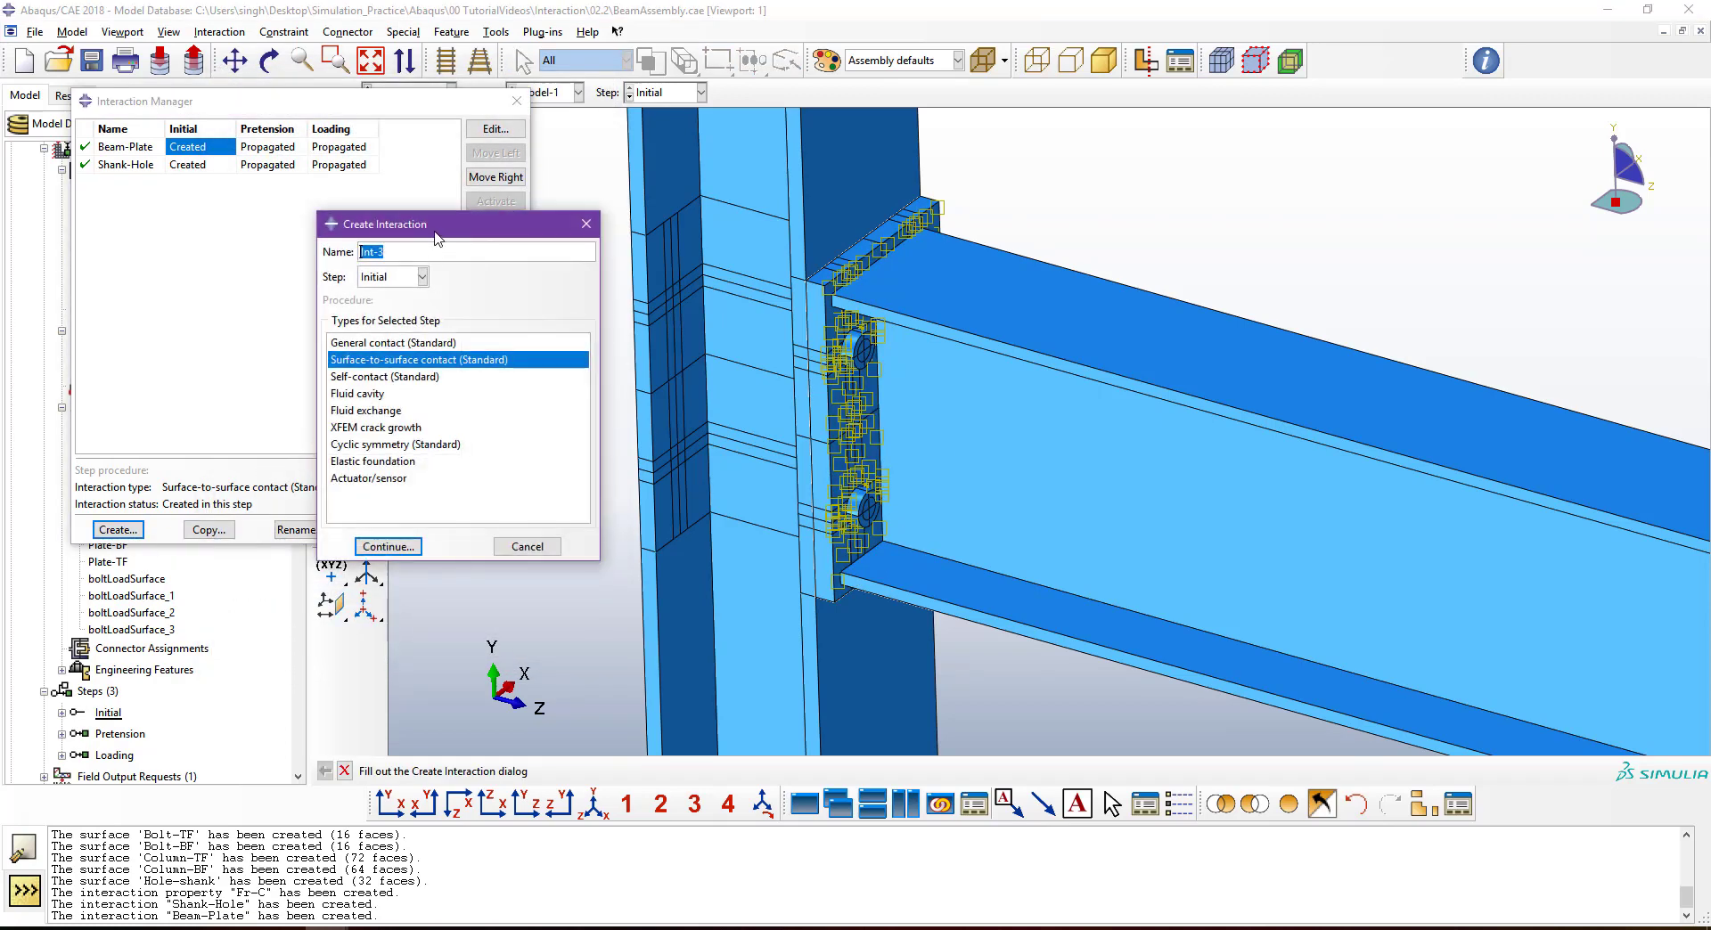
{"action": "left_click_drag", "start_coordinate": [436, 237], "coordinate": [385, 230]}
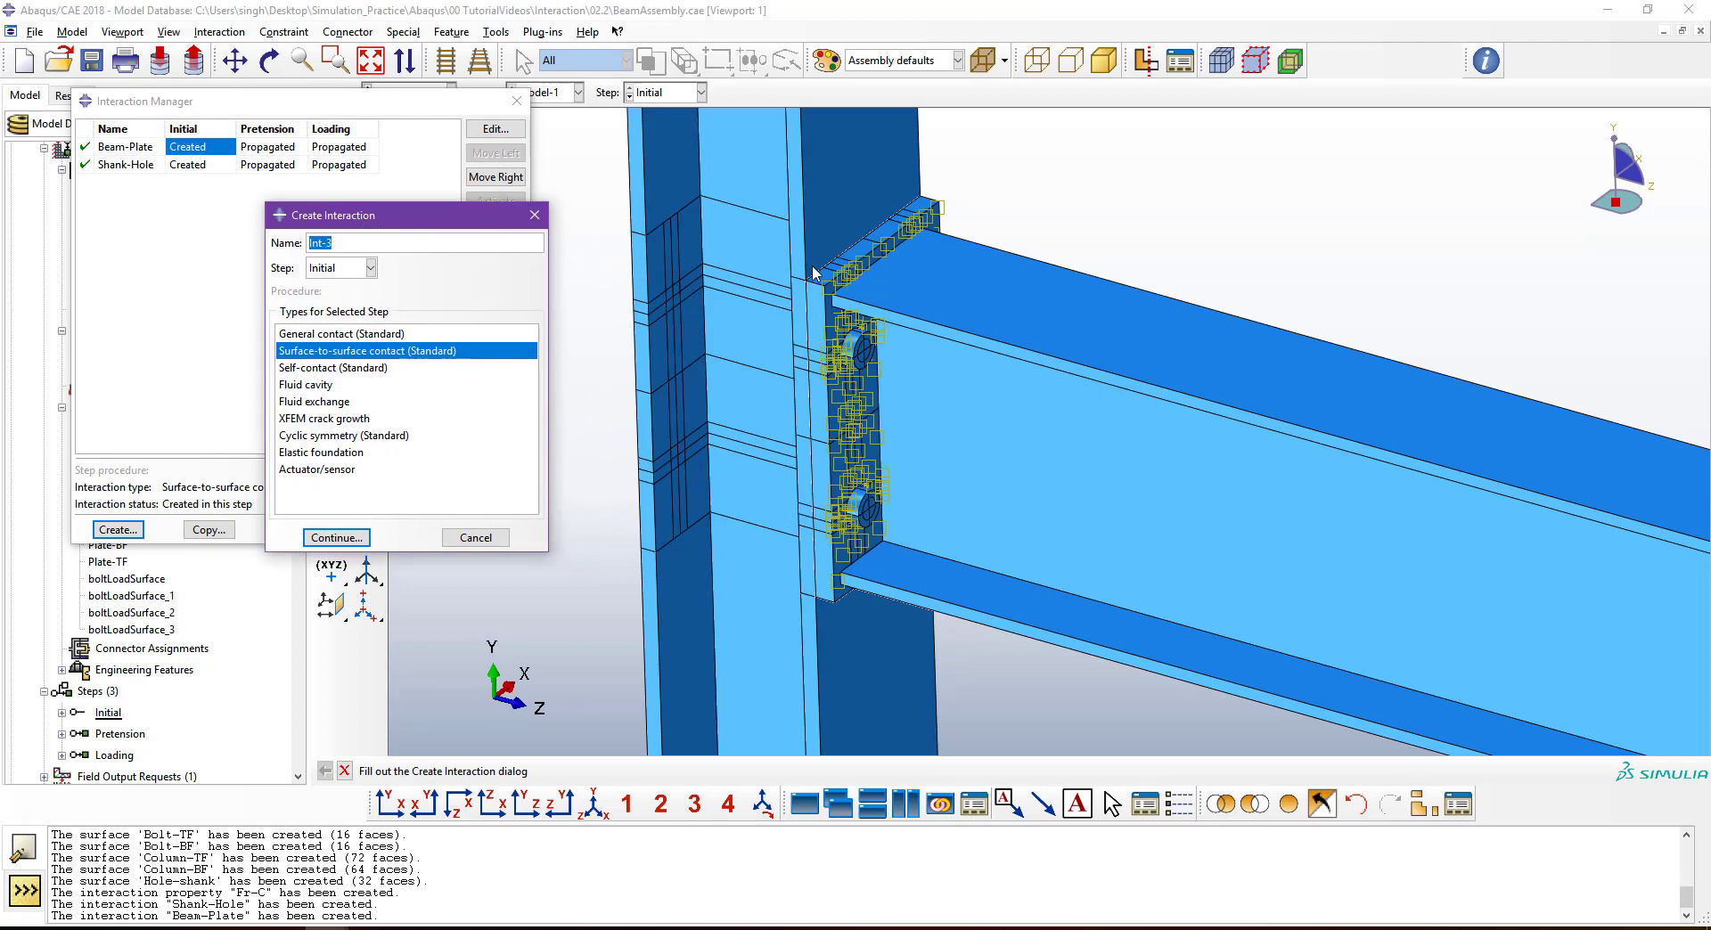
{"action": "scroll", "coordinate": [838, 310], "scroll_direction": "up", "scroll_amount": 3}
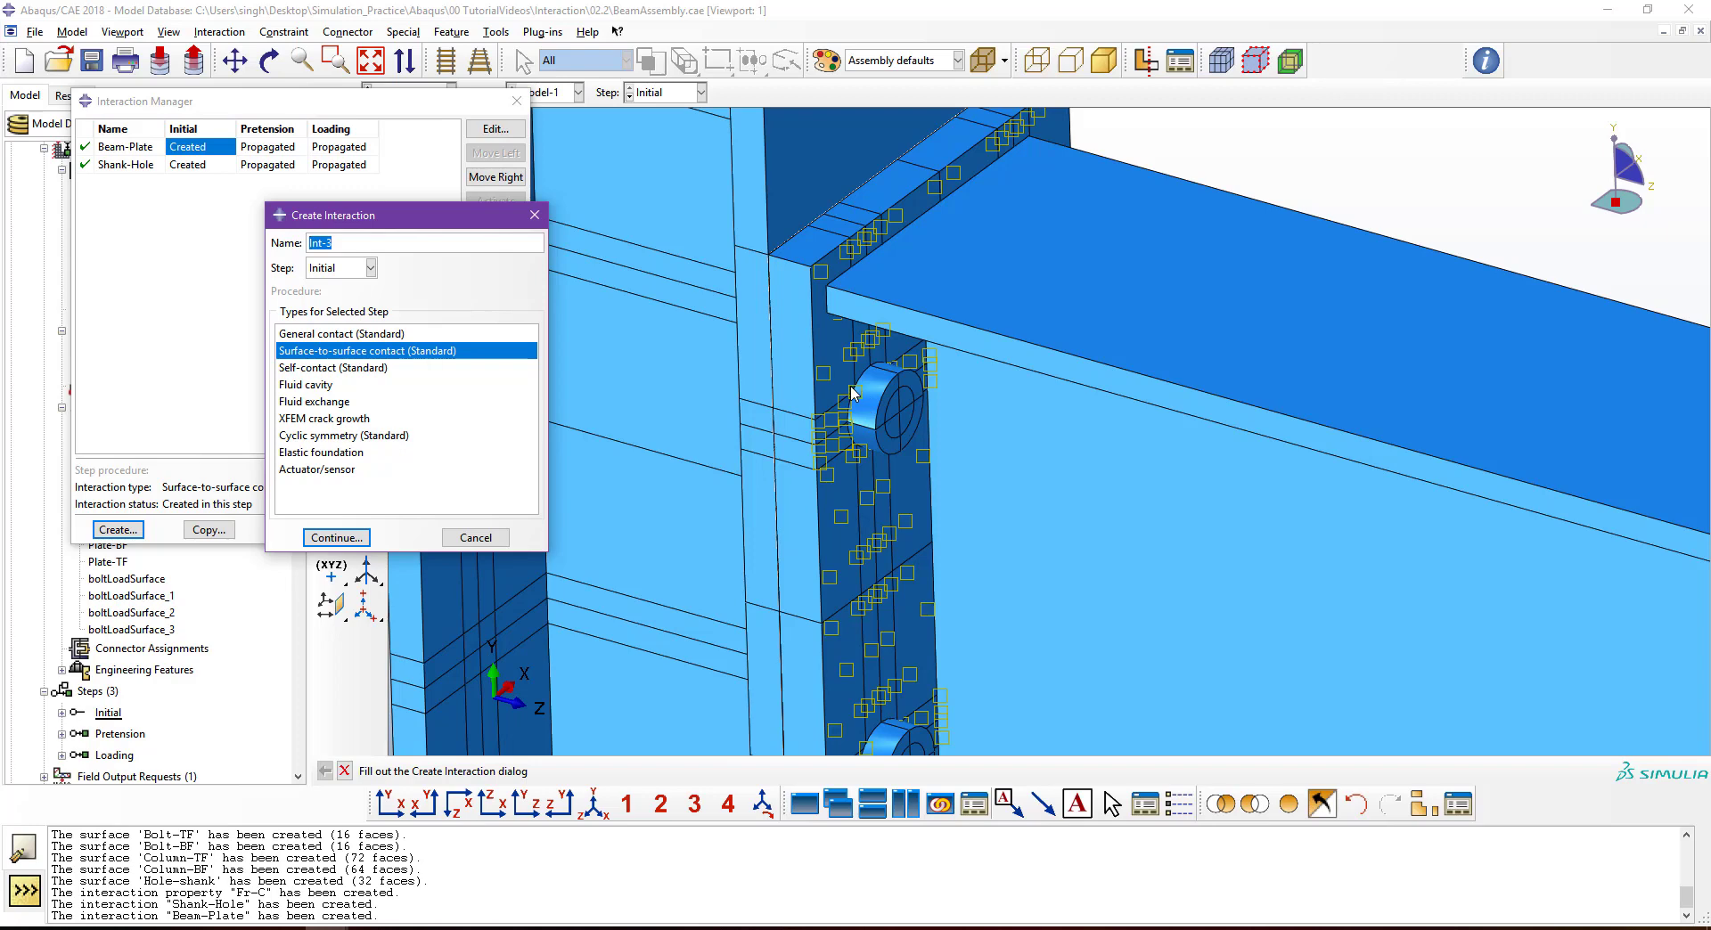
{"action": "type", "text": "PlateT-BoltlT"}
{"action": "left_click", "coordinate": [336, 538]}
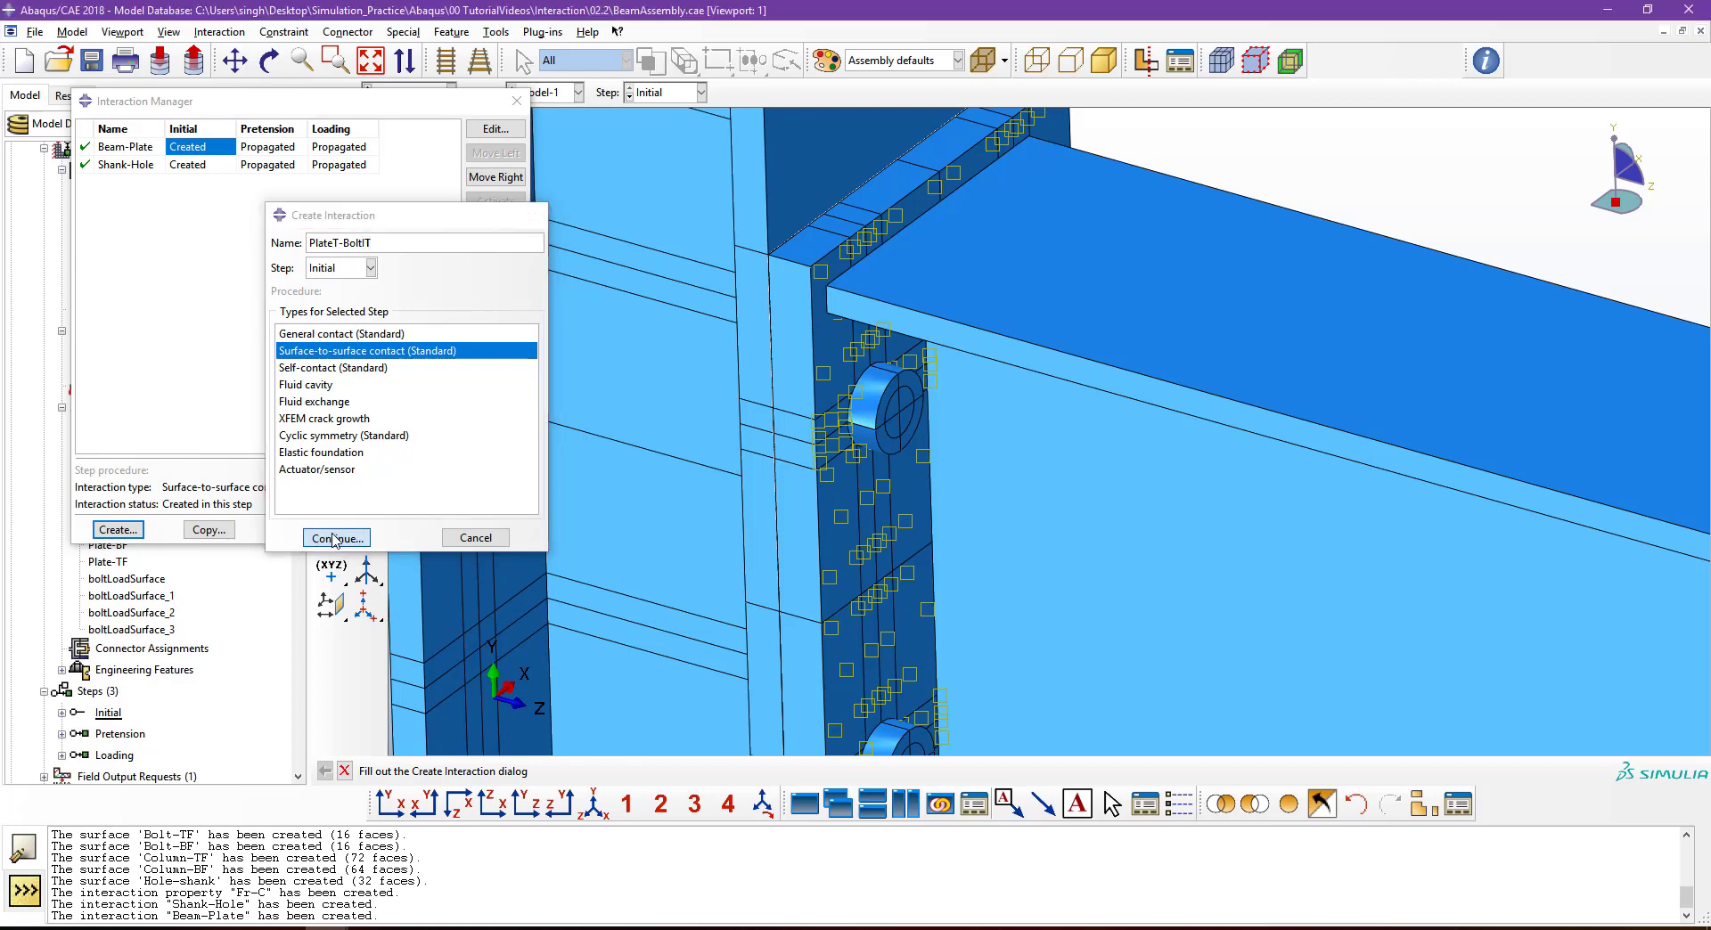
{"action": "left_click", "coordinate": [172, 350]}
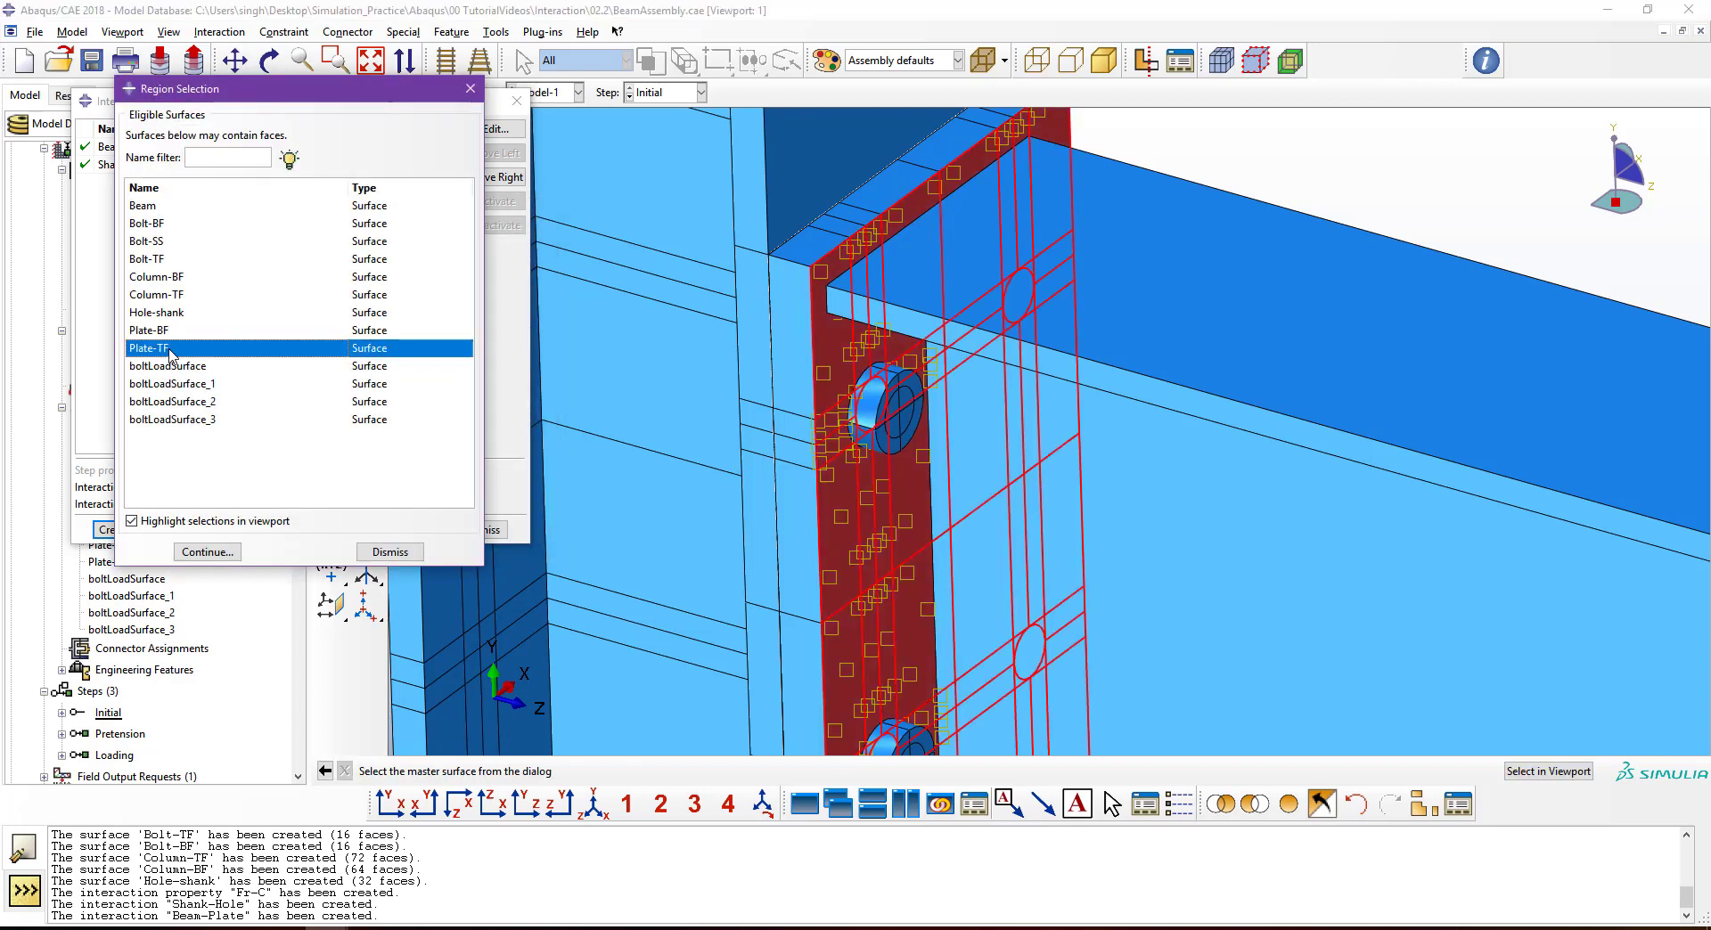
{"action": "left_click", "coordinate": [223, 553]}
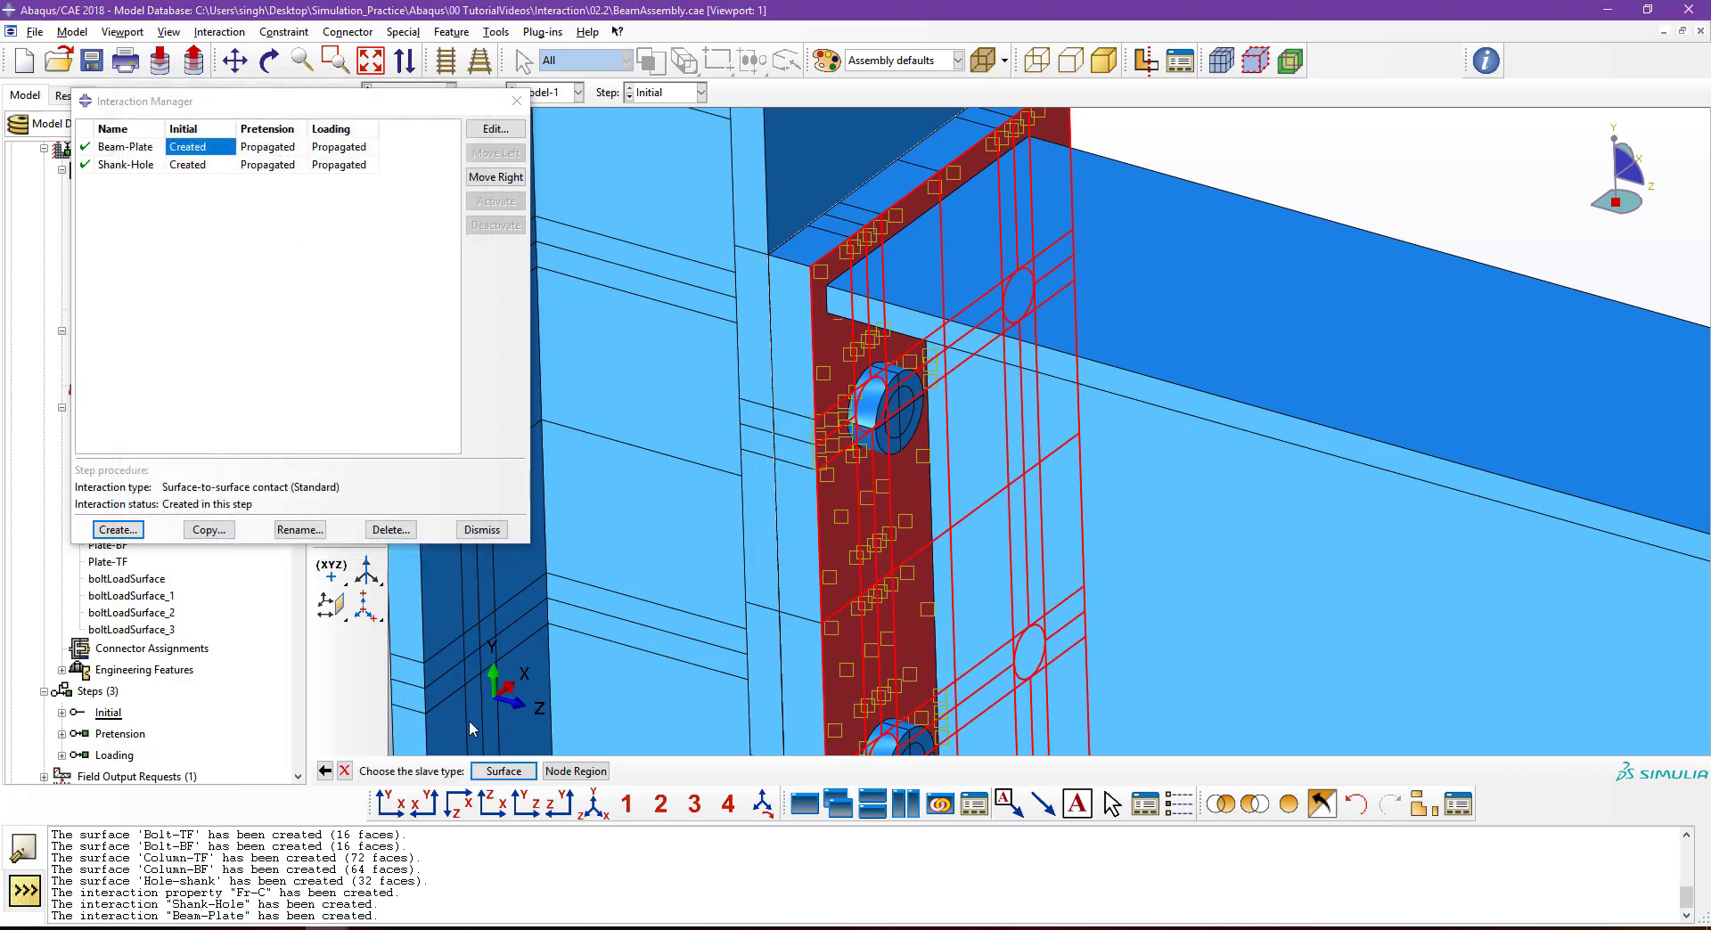
Choose surface Bolt-TF as the slave surface and finish the PlateT-BoltIT interaction with the Fr-C contact property.
{"action": "left_click", "coordinate": [500, 771]}
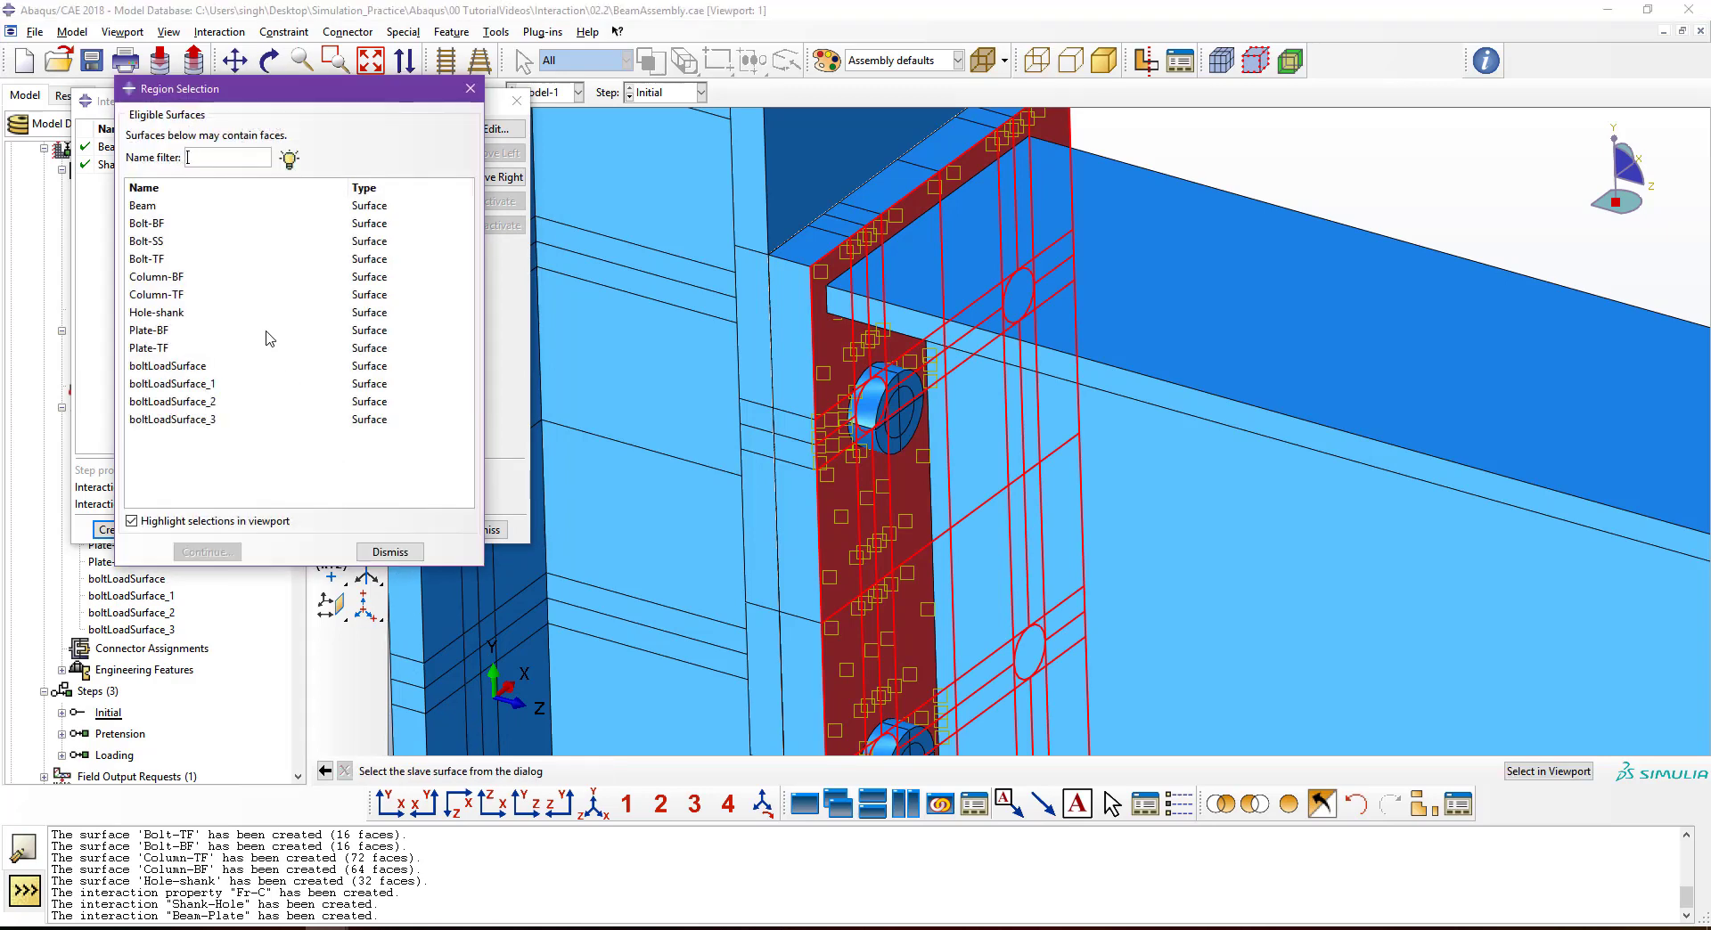
{"action": "left_click", "coordinate": [173, 259]}
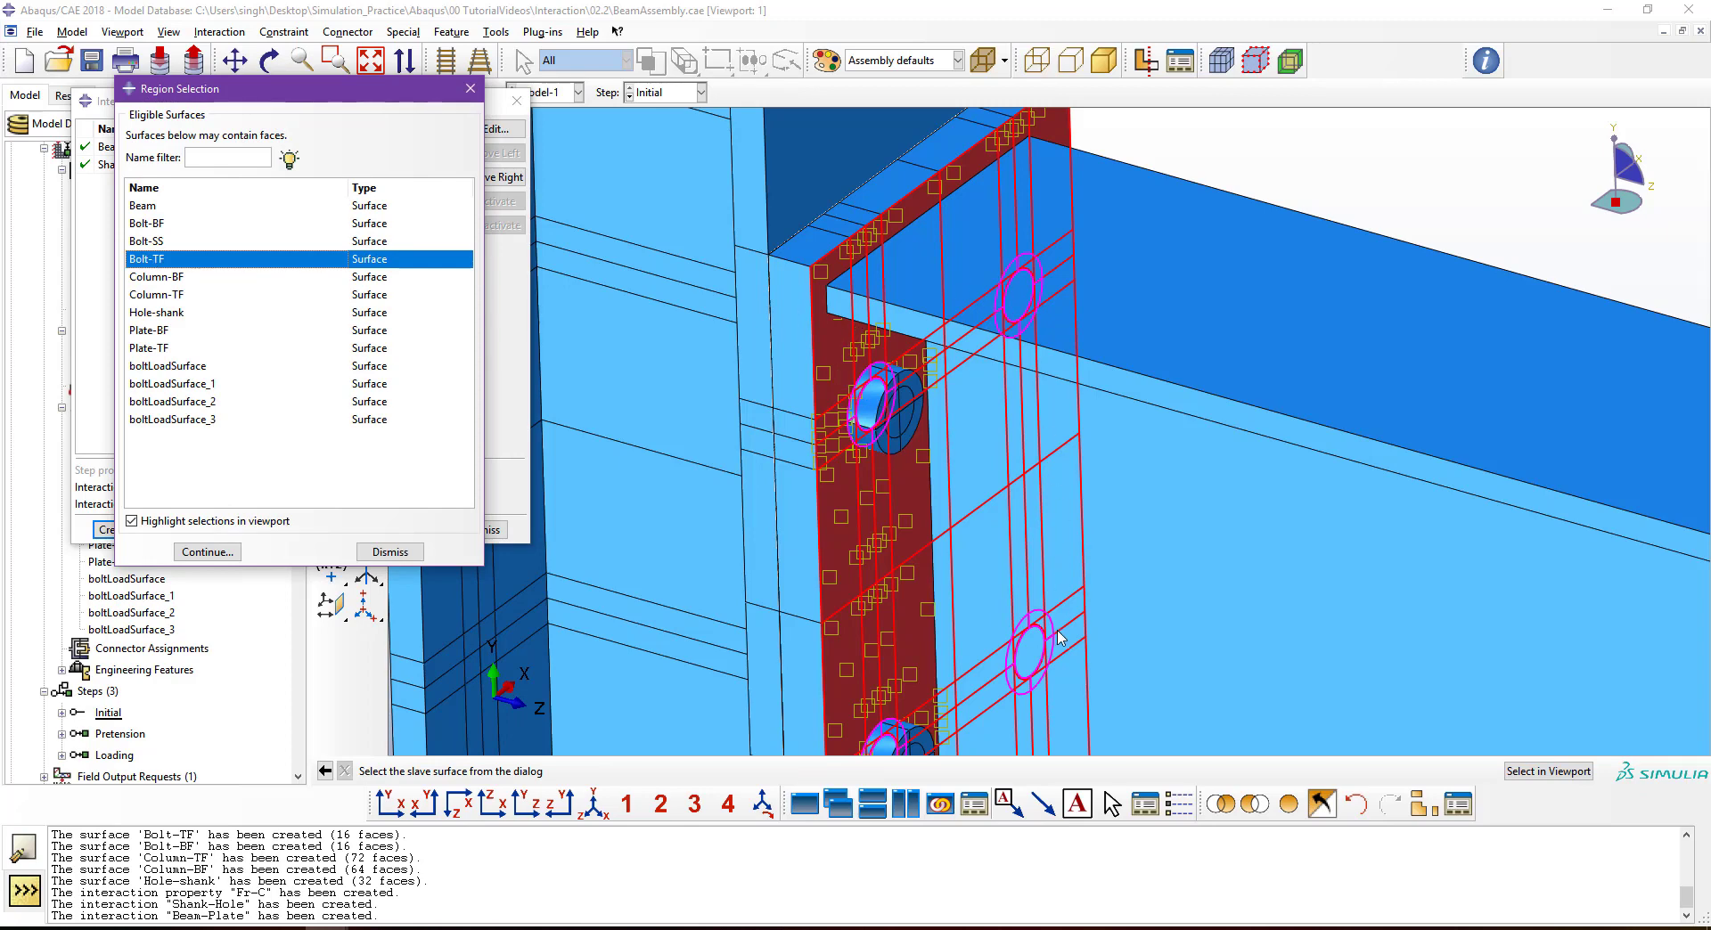
{"action": "left_click", "coordinate": [212, 553]}
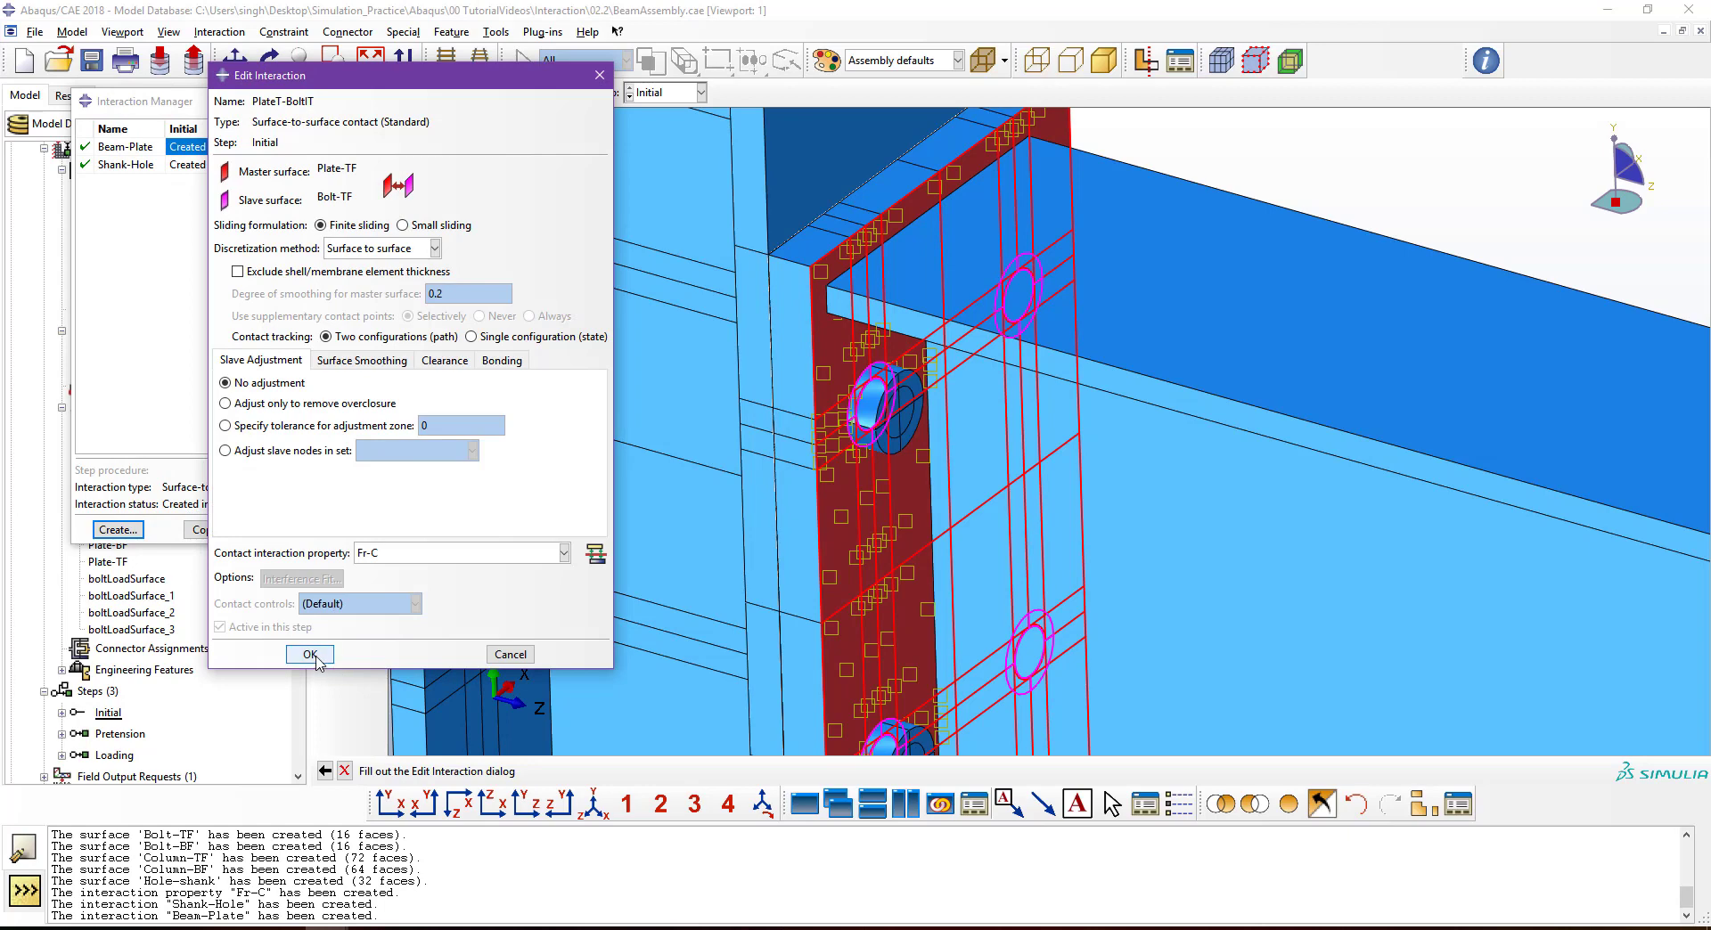
{"action": "left_click", "coordinate": [320, 653]}
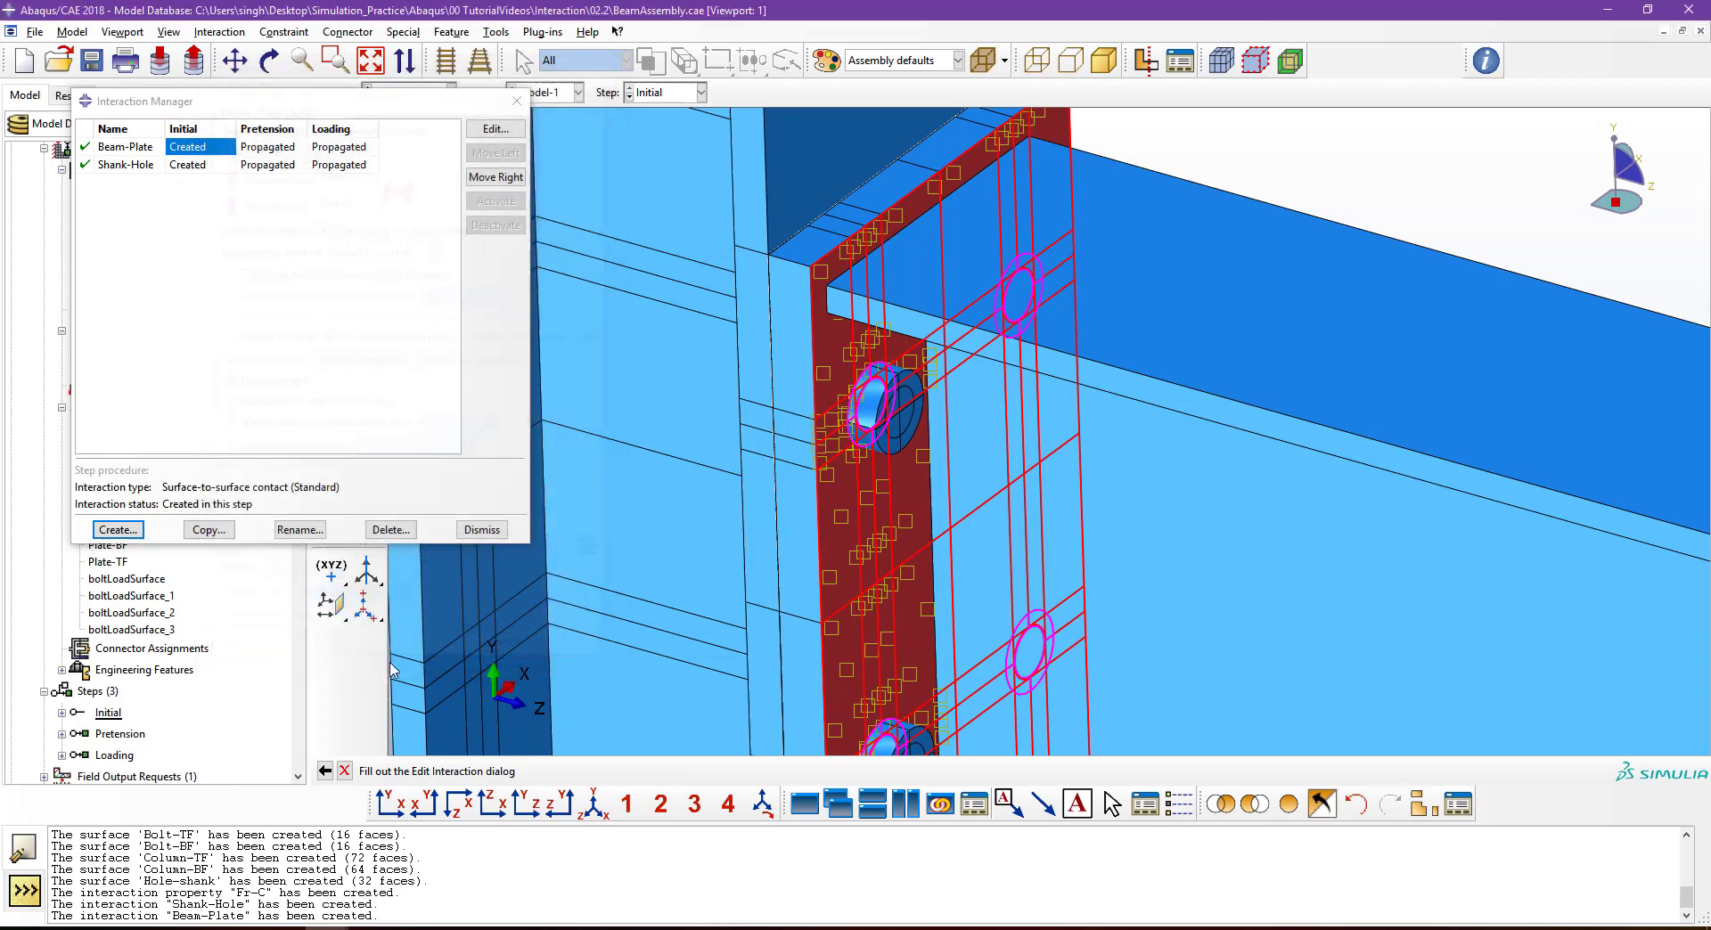
Start a surface-to-surface contact interaction named Plat-Column in the Initial step with Plate-BF as the master surface.
{"action": "left_click", "coordinate": [122, 531]}
{"action": "left_click", "coordinate": [119, 530]}
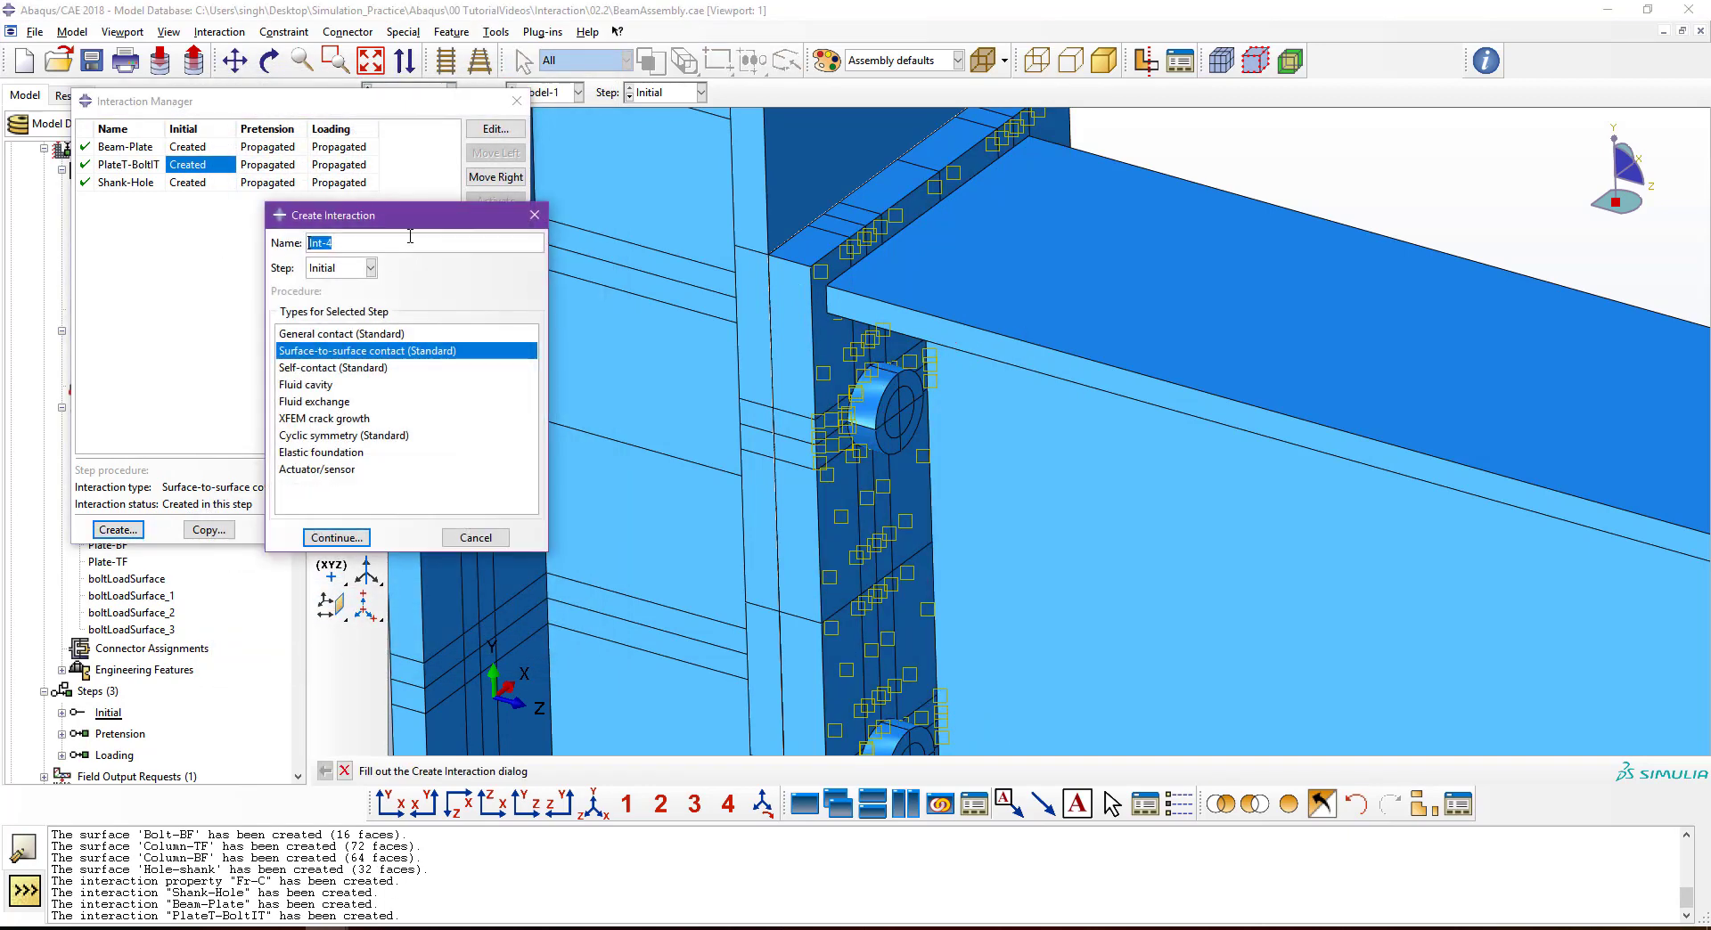
{"action": "type", "text": "Plat-Column"}
{"action": "left_click", "coordinate": [337, 538]}
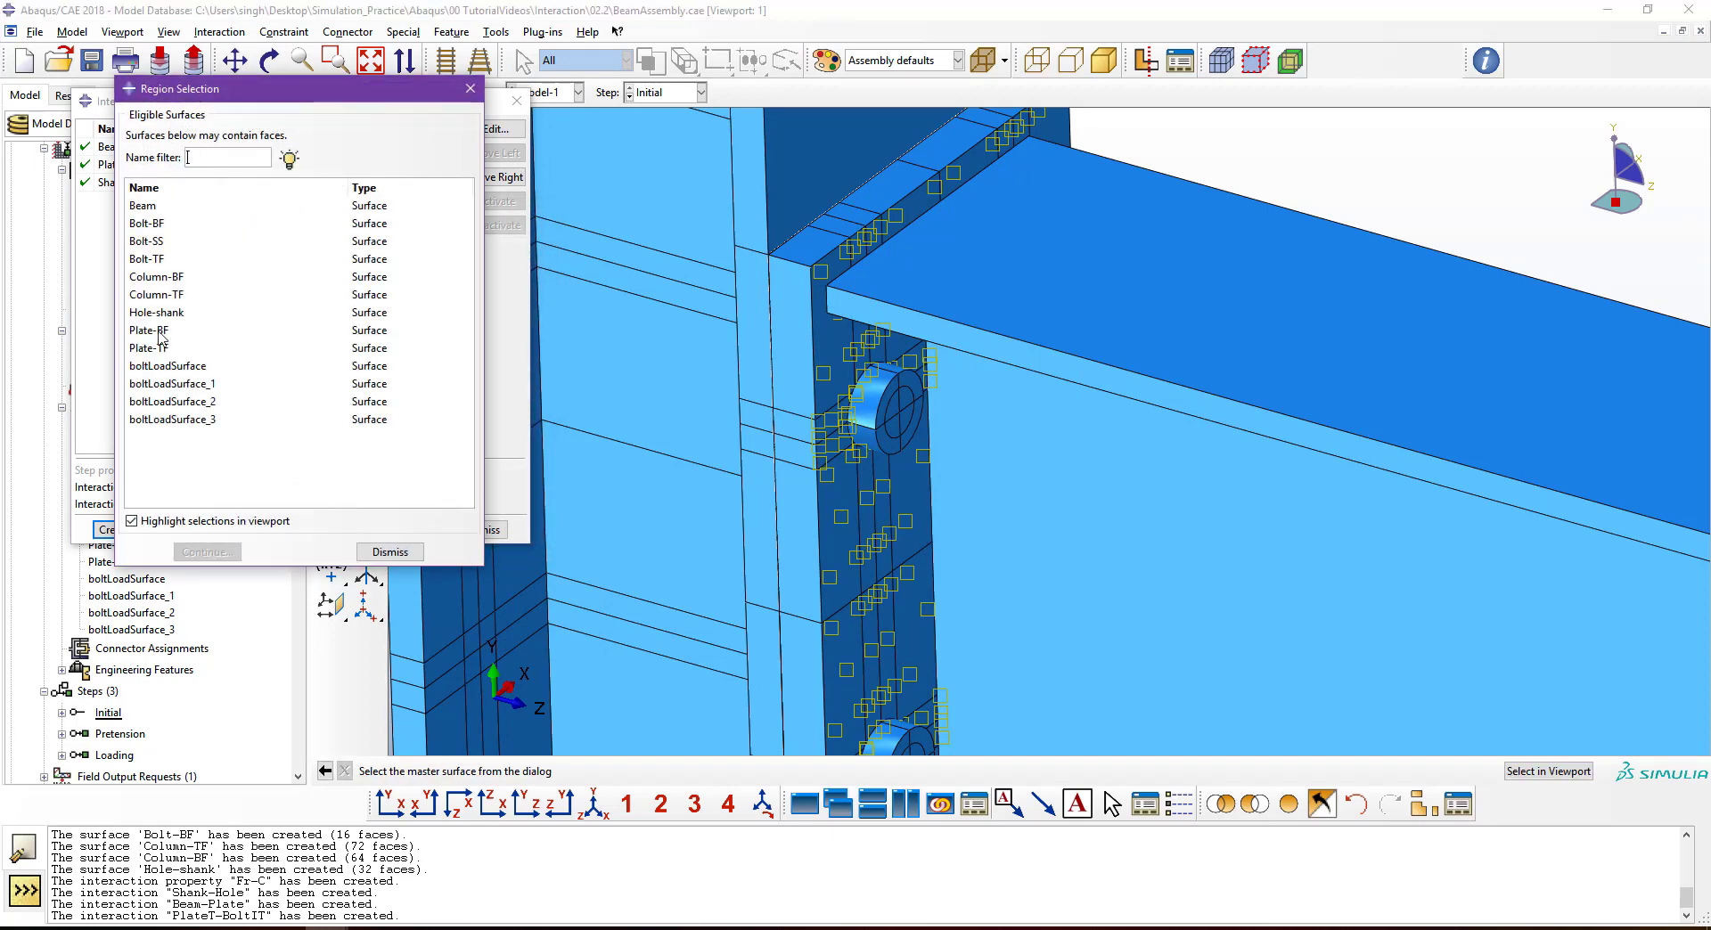
{"action": "left_click", "coordinate": [156, 331]}
{"action": "left_click", "coordinate": [203, 554]}
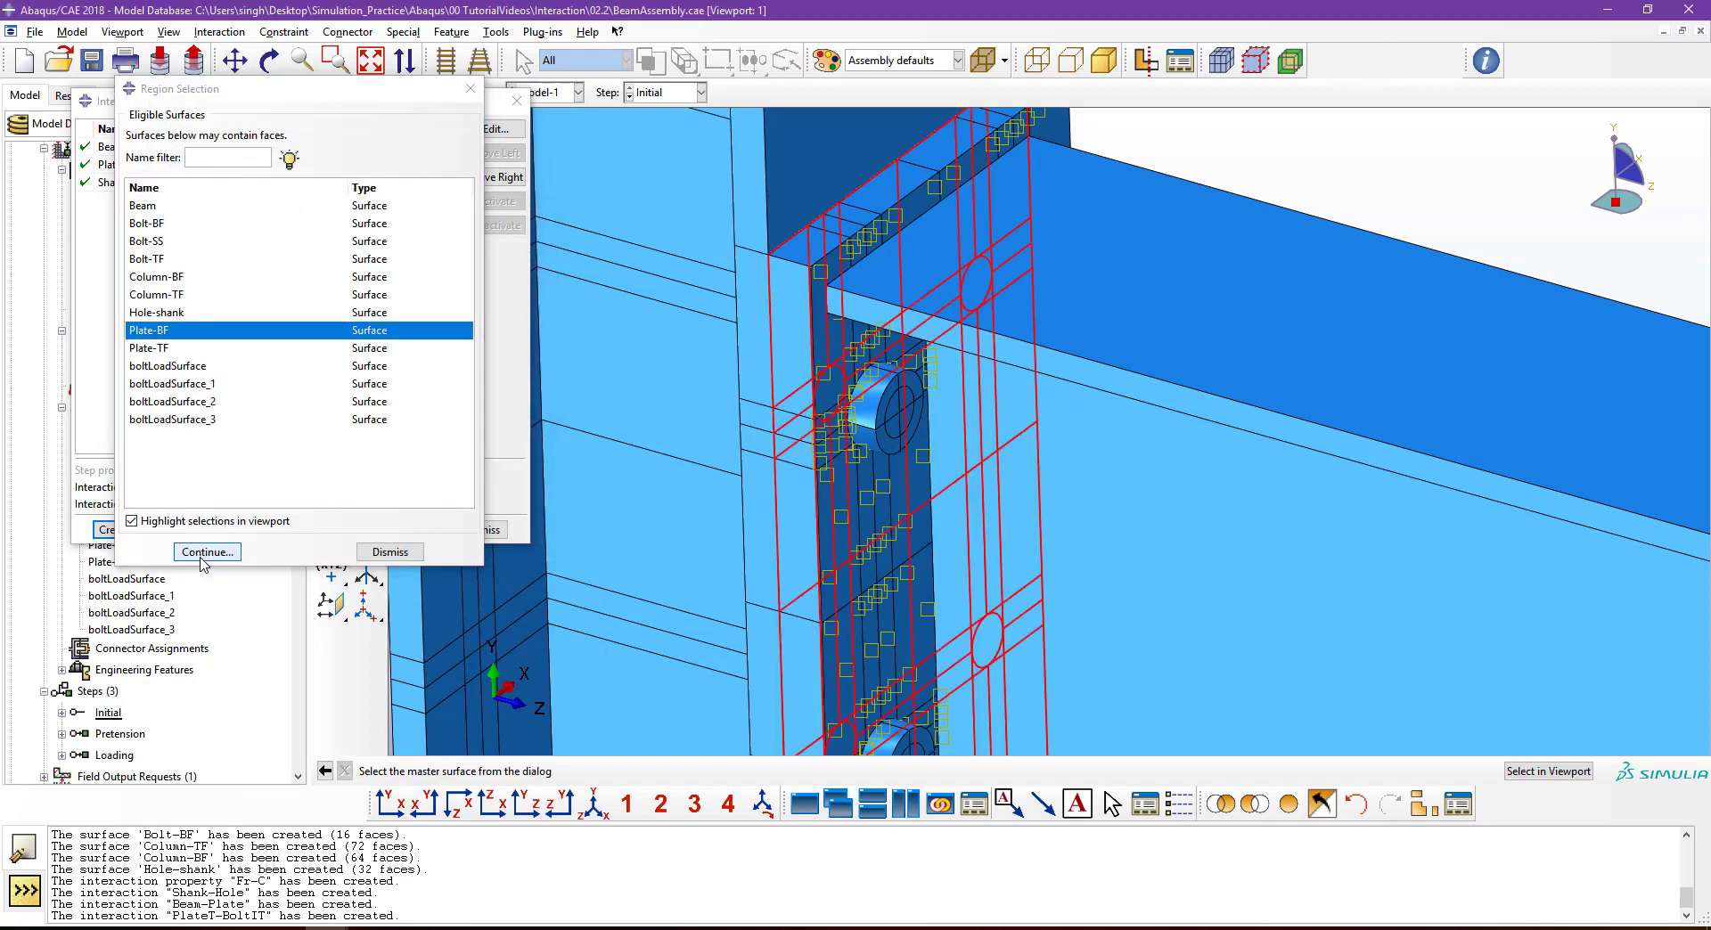
Choose surface Column-TF as the slave surface and finish the Plat-Column interaction.
{"action": "left_click", "coordinate": [501, 772]}
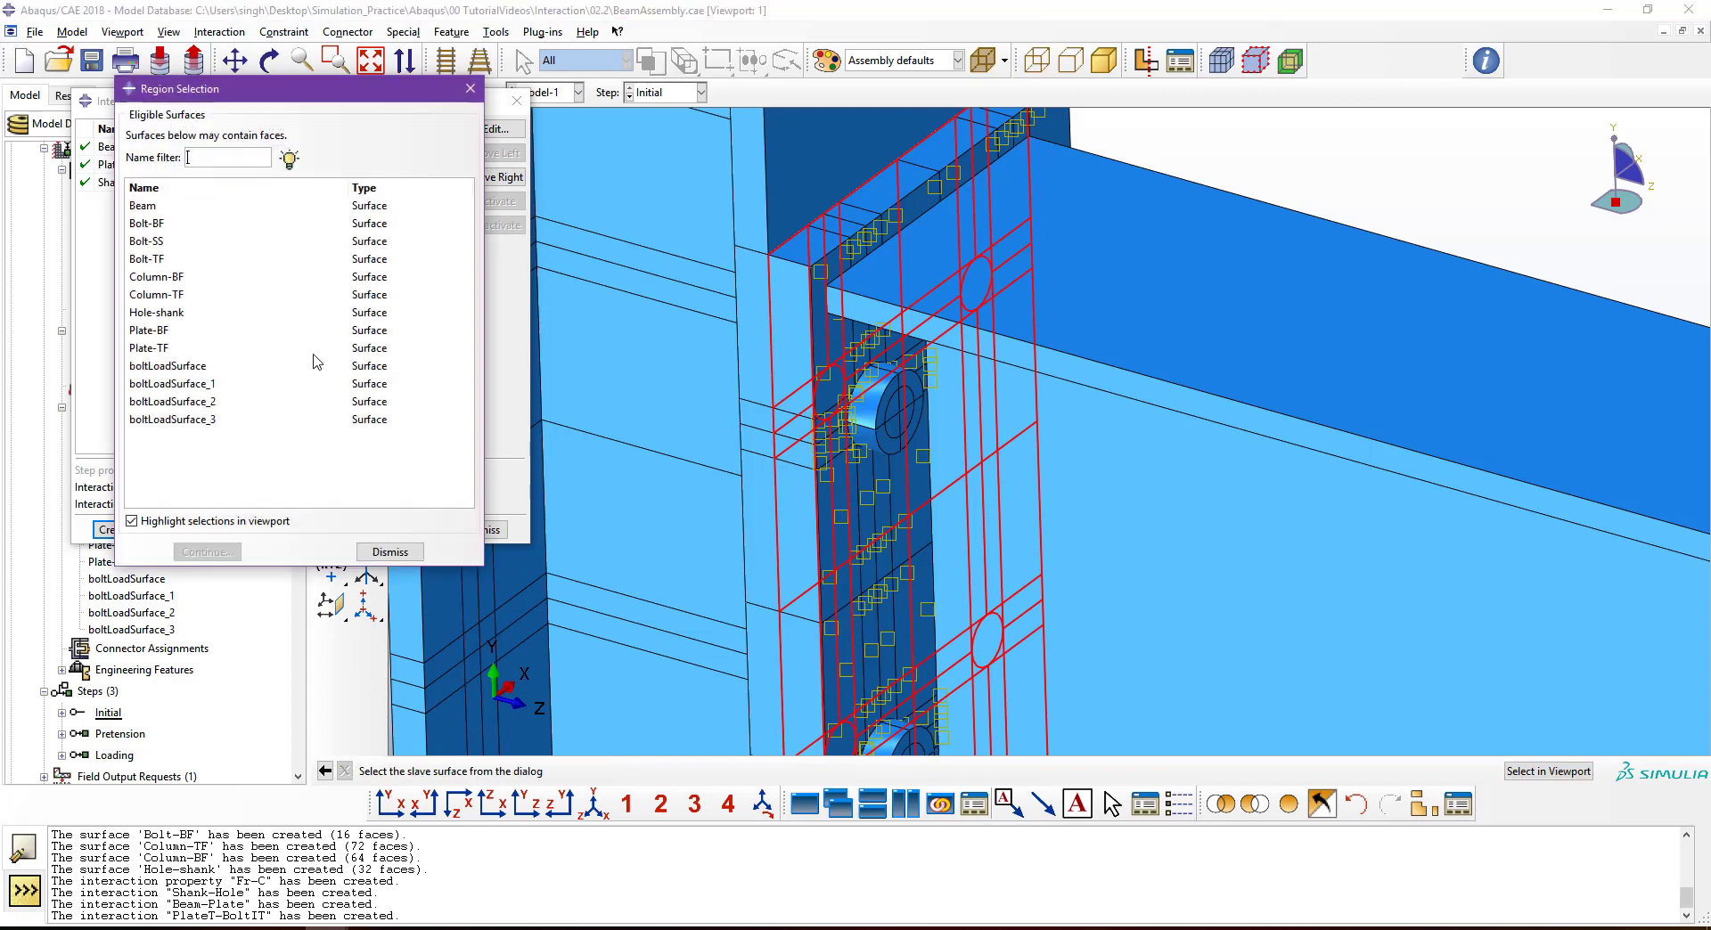
{"action": "left_click", "coordinate": [163, 278]}
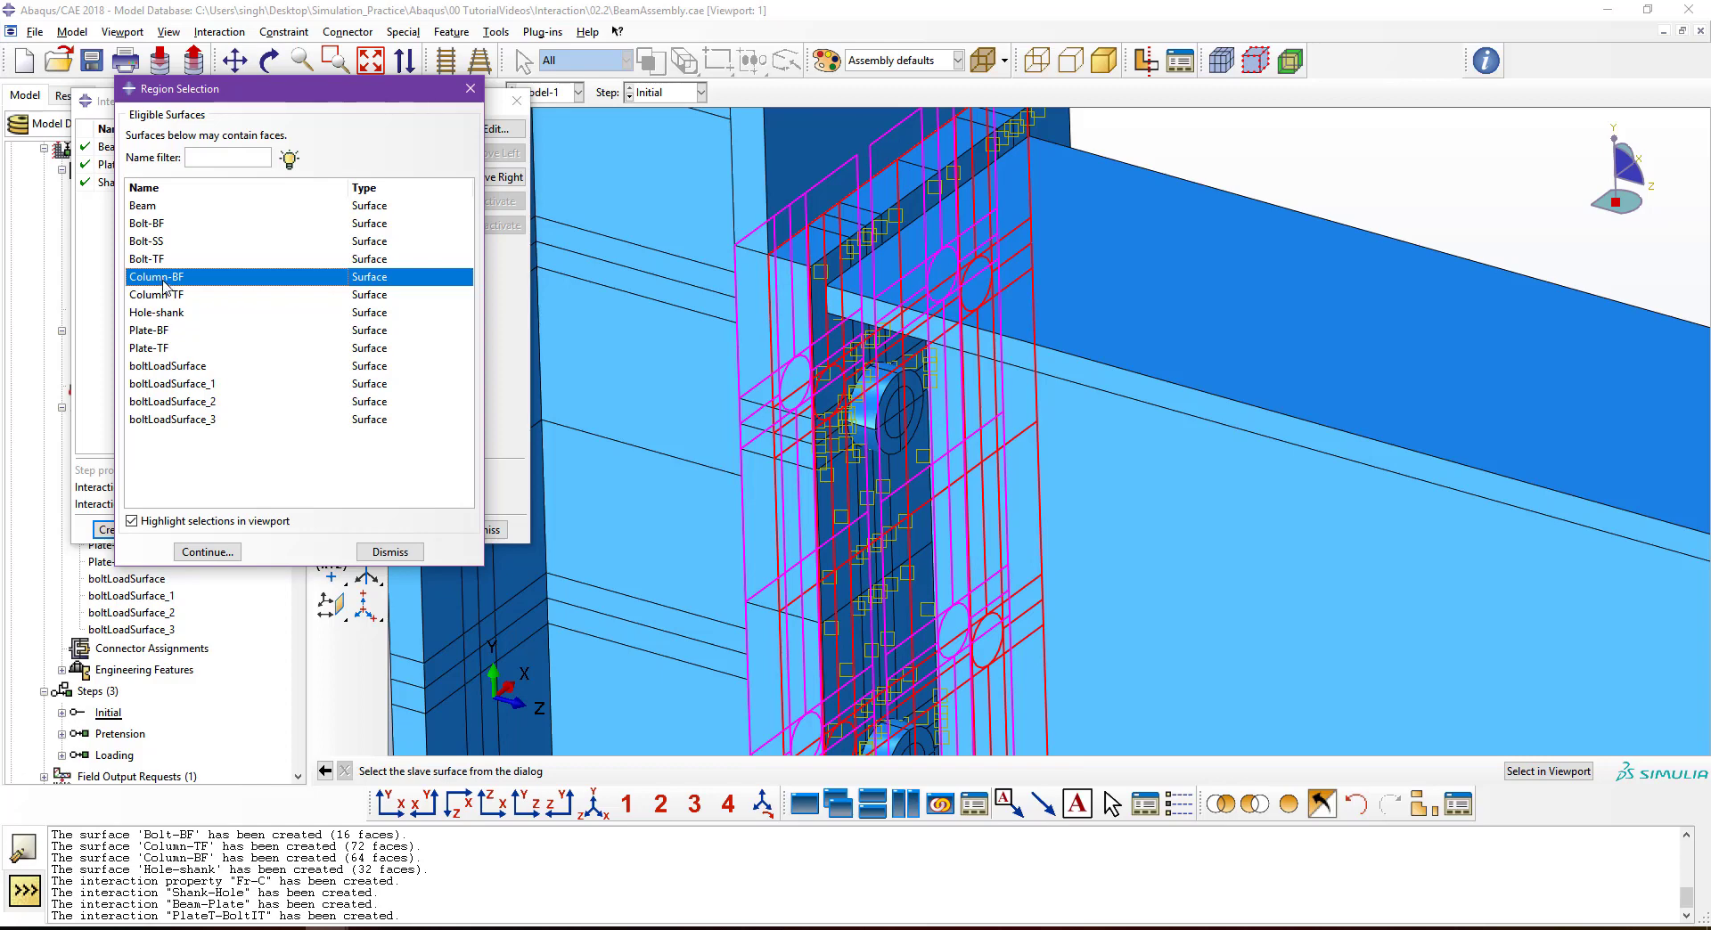
{"action": "left_click", "coordinate": [171, 295]}
{"action": "left_click", "coordinate": [233, 550]}
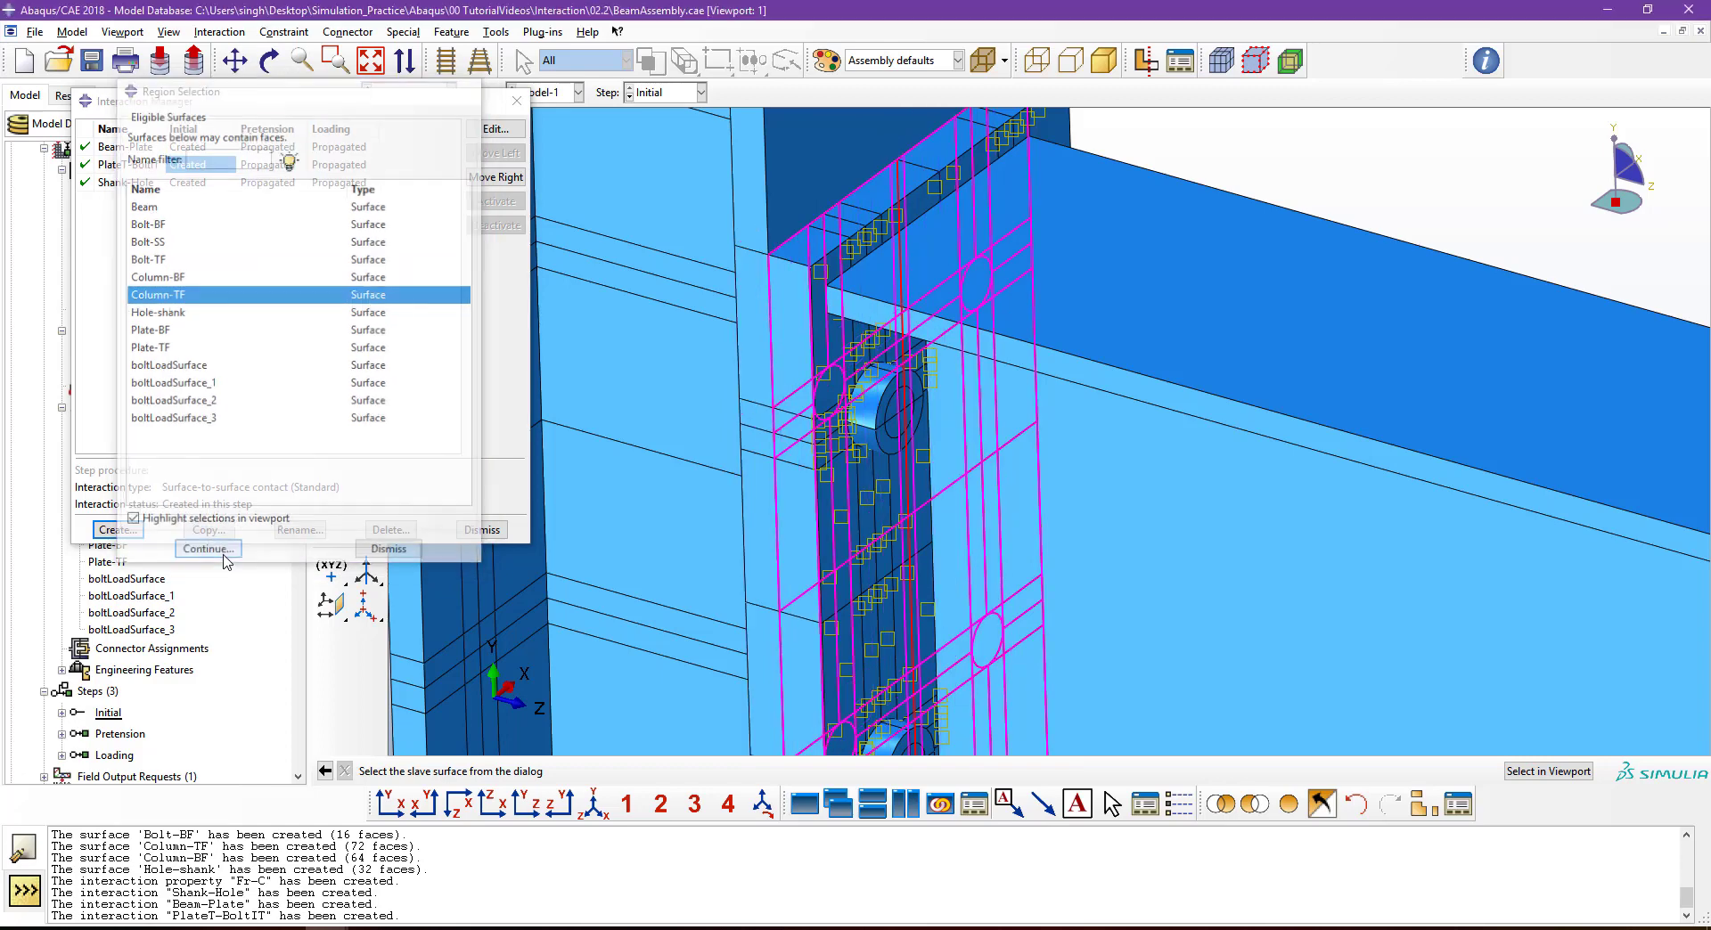
{"action": "left_click", "coordinate": [254, 650]}
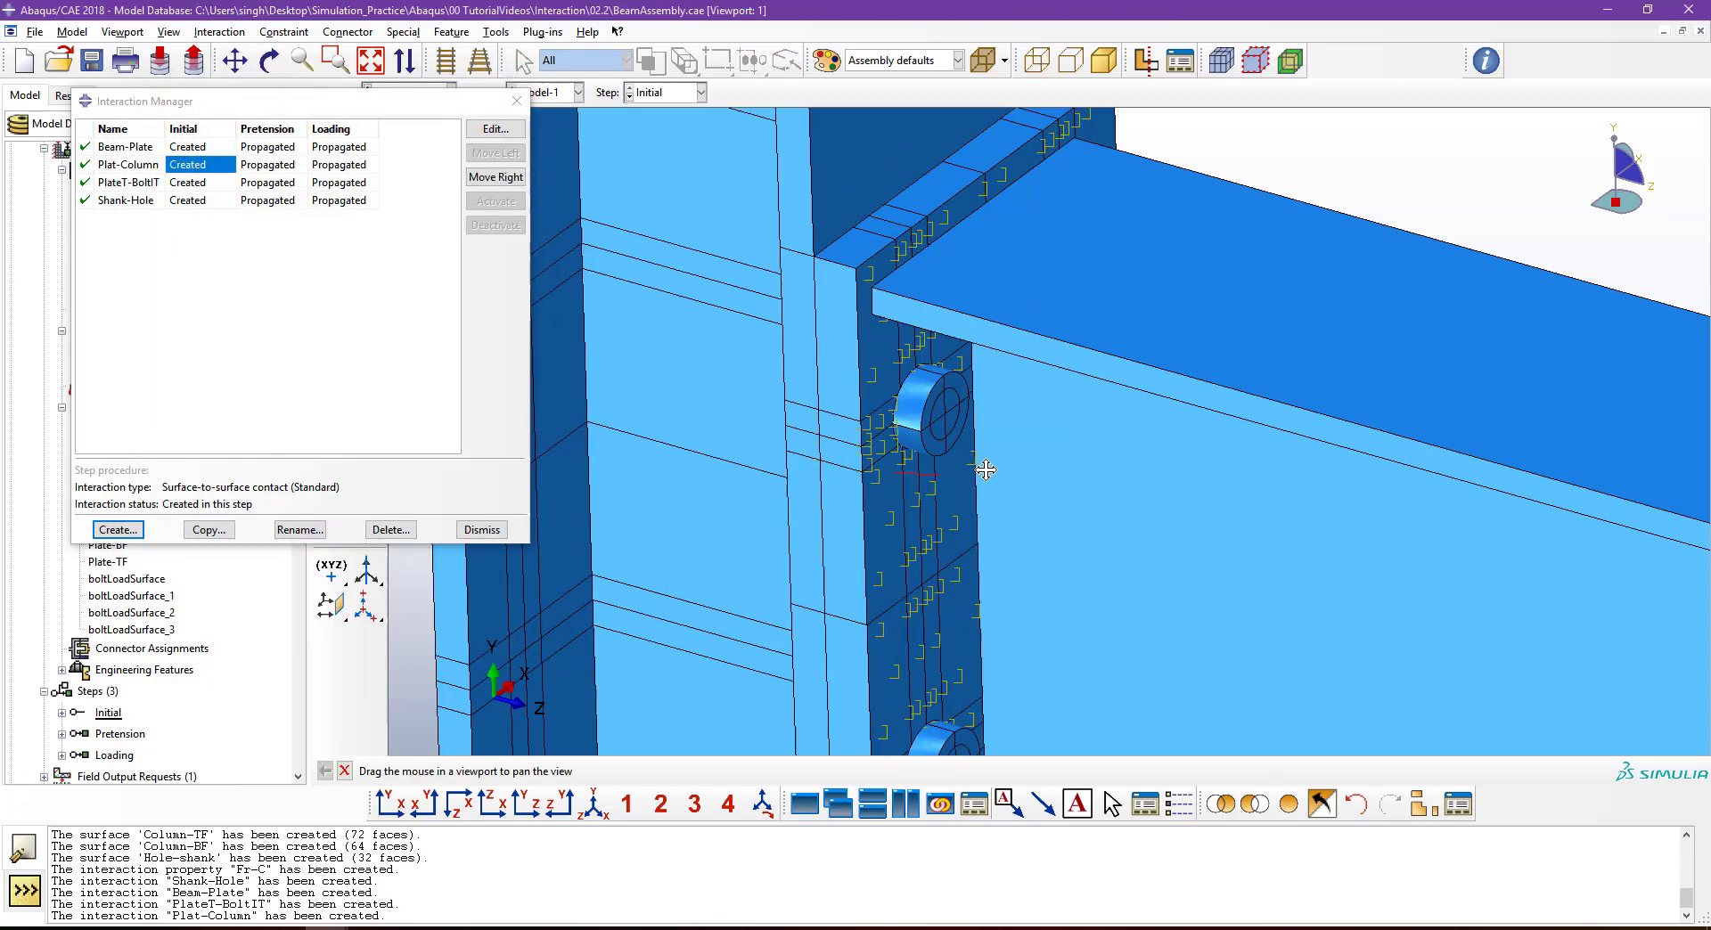
Start a surface-to-surface contact interaction named Colum-Bolt in the Initial step with Column-BF as the master surface.
{"action": "left_click_drag", "start_coordinate": [985, 470], "coordinate": [1091, 434], "text": "ctrl+alt"}
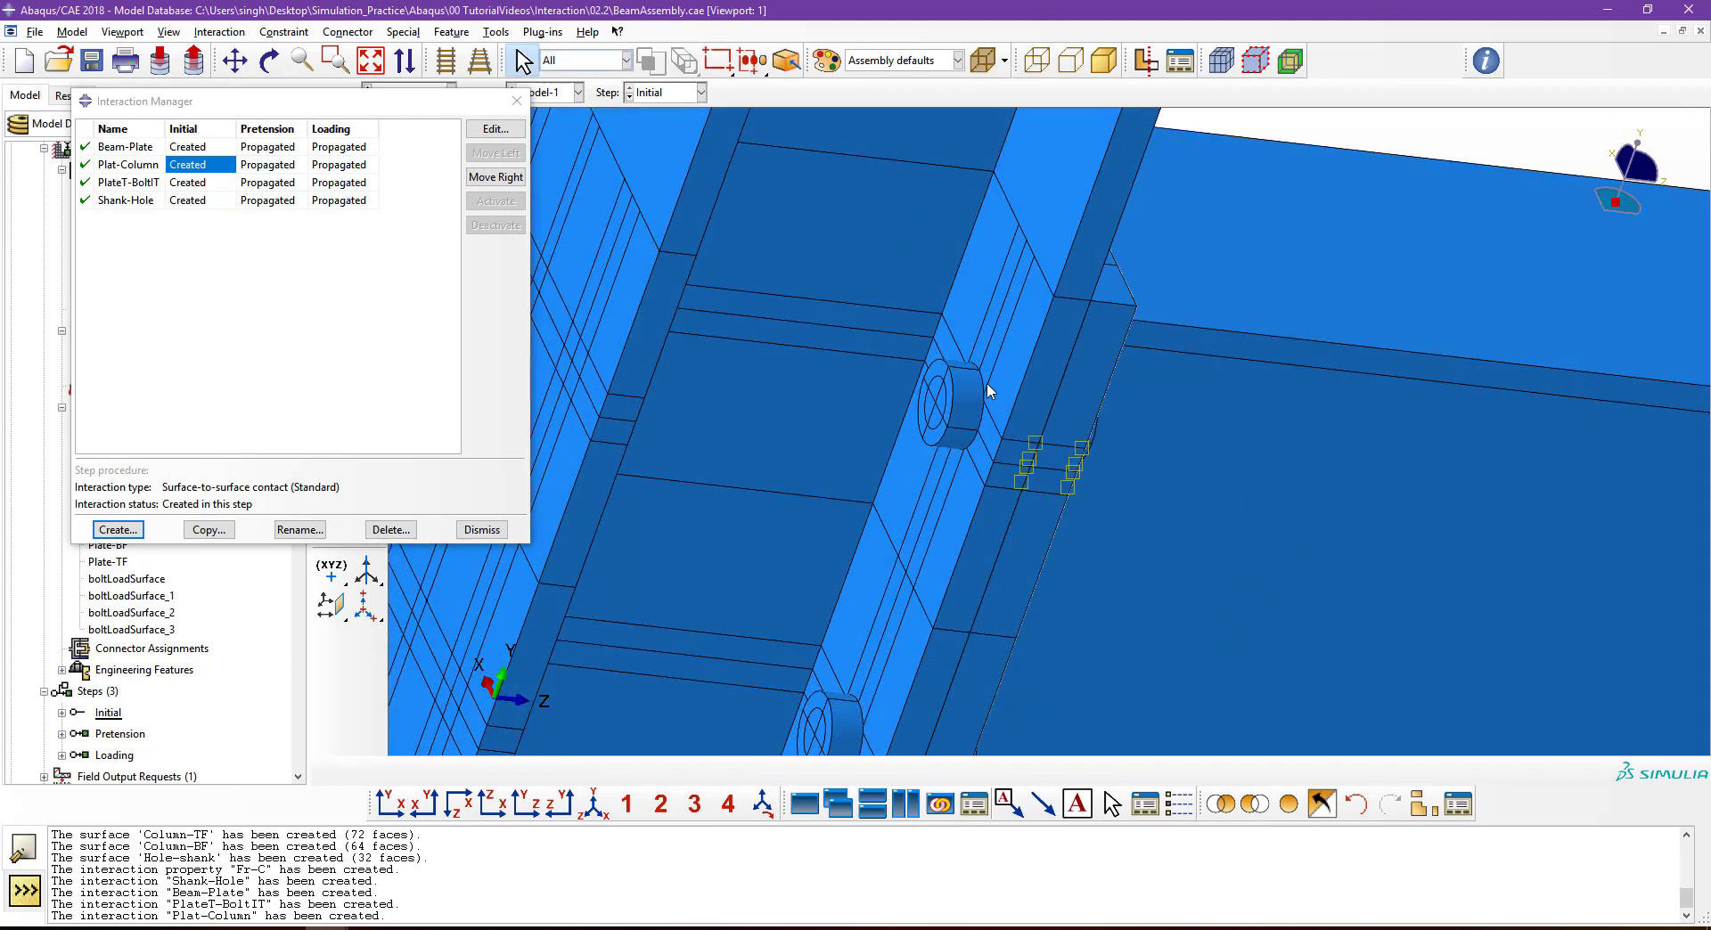
{"action": "left_click", "coordinate": [108, 529]}
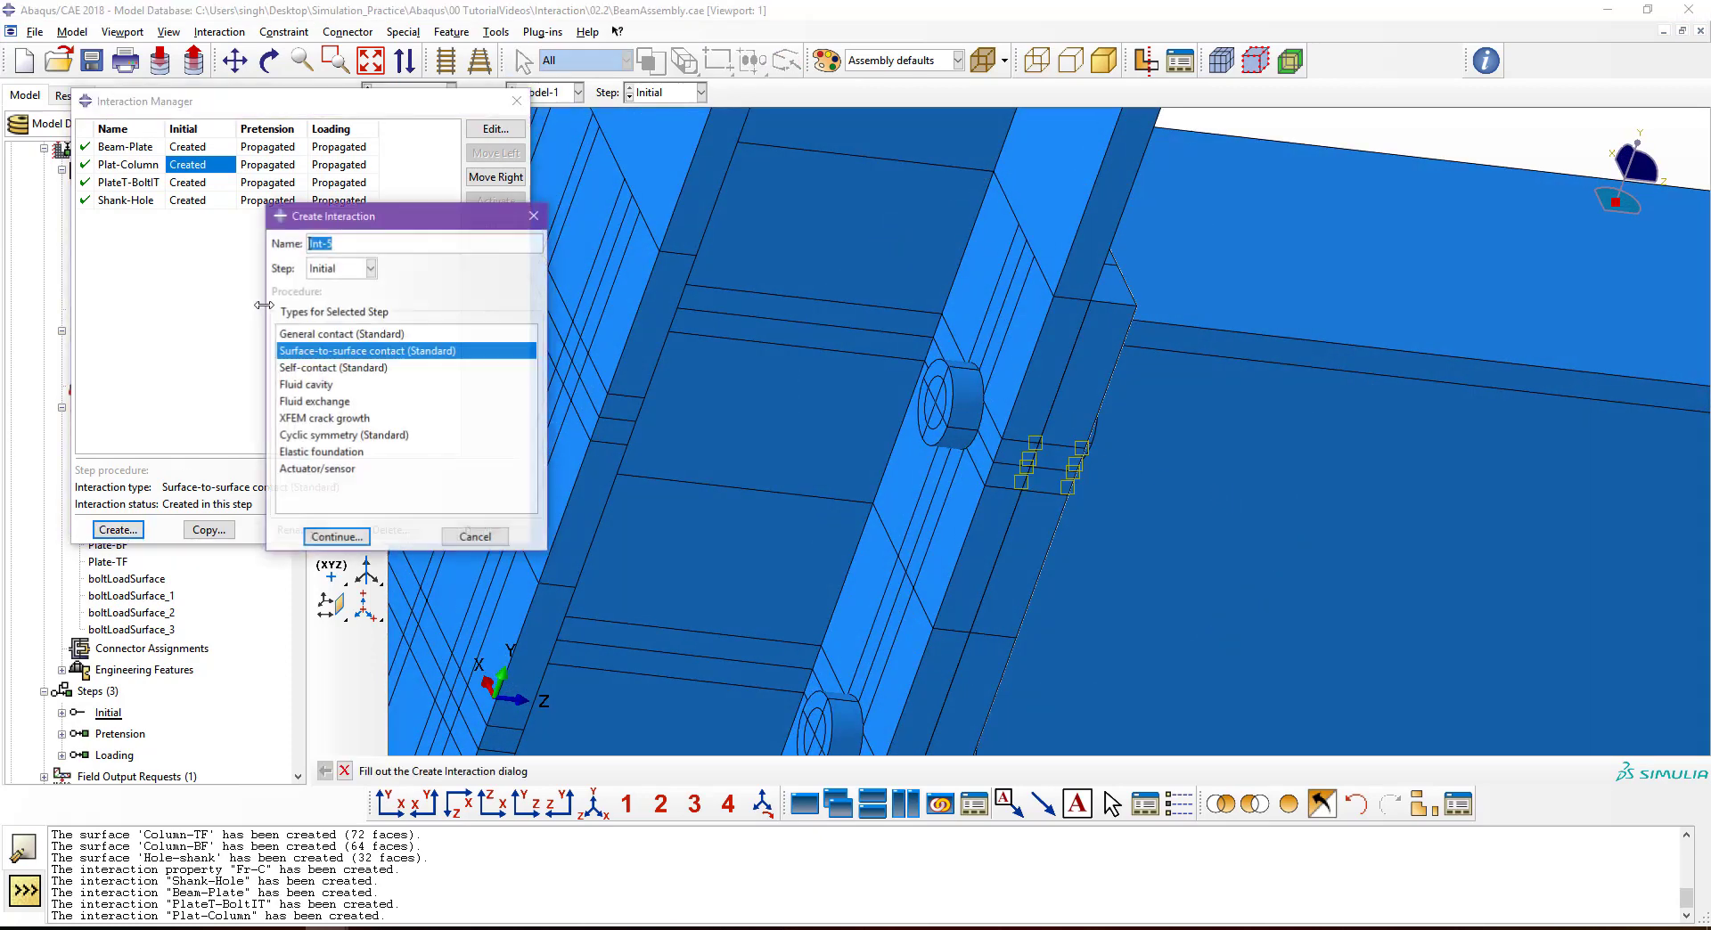
{"action": "type", "text": "Col"}
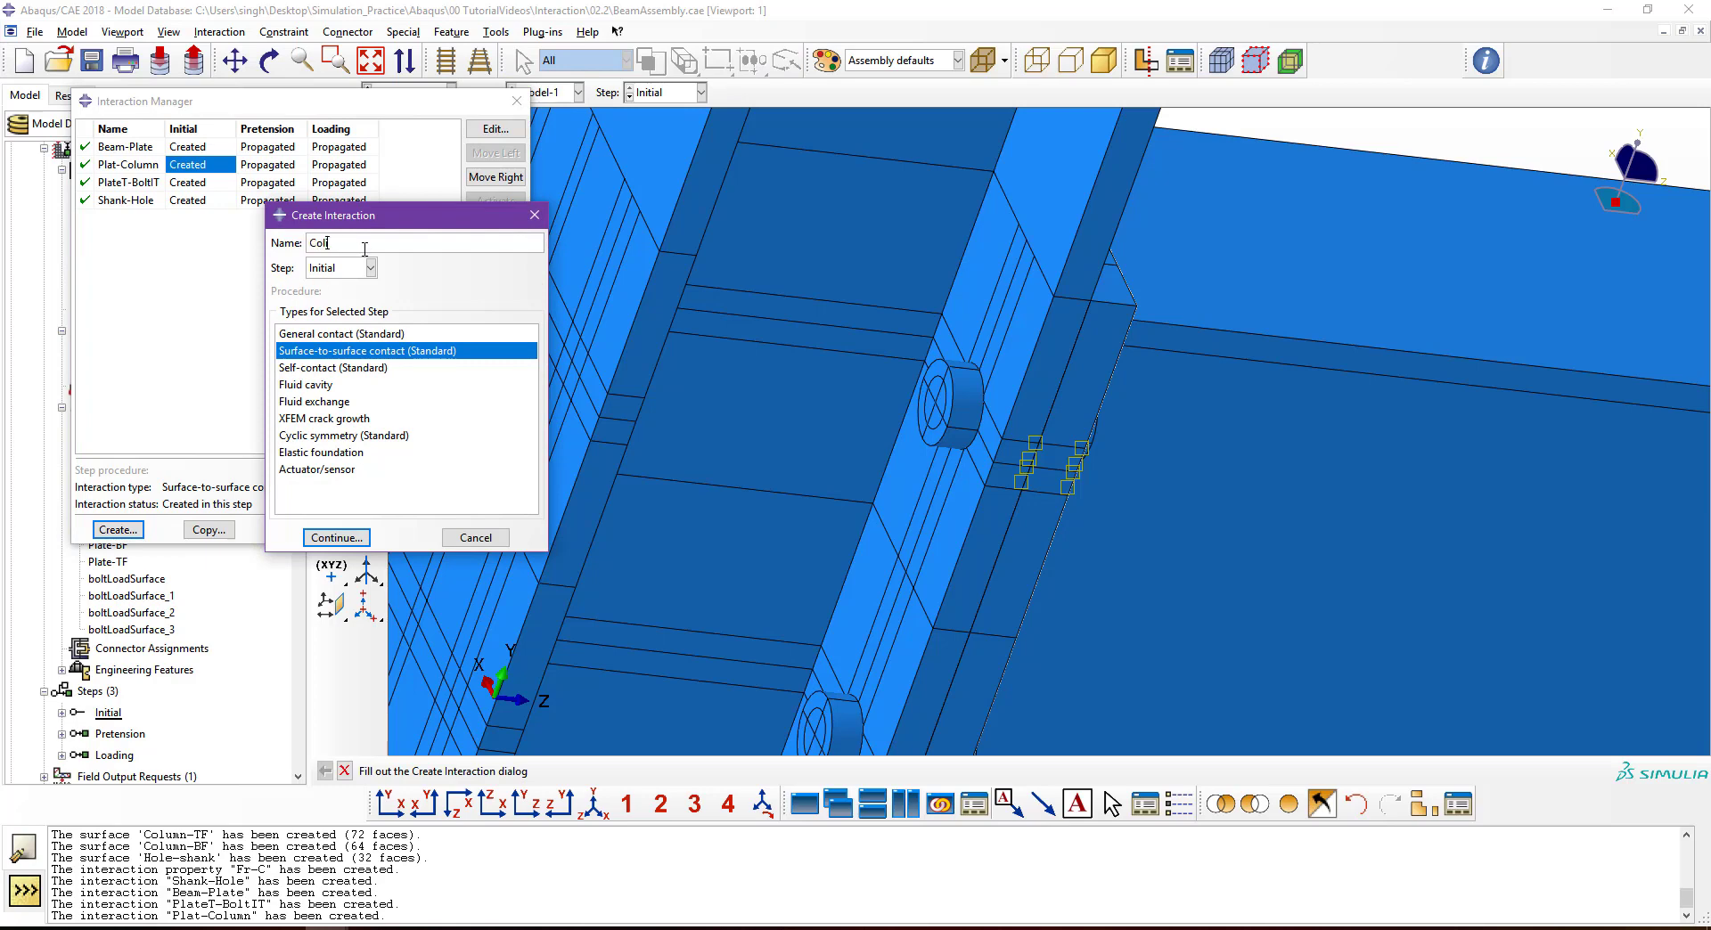
{"action": "type", "text": "um-Bolt"}
{"action": "left_click", "coordinate": [336, 537]}
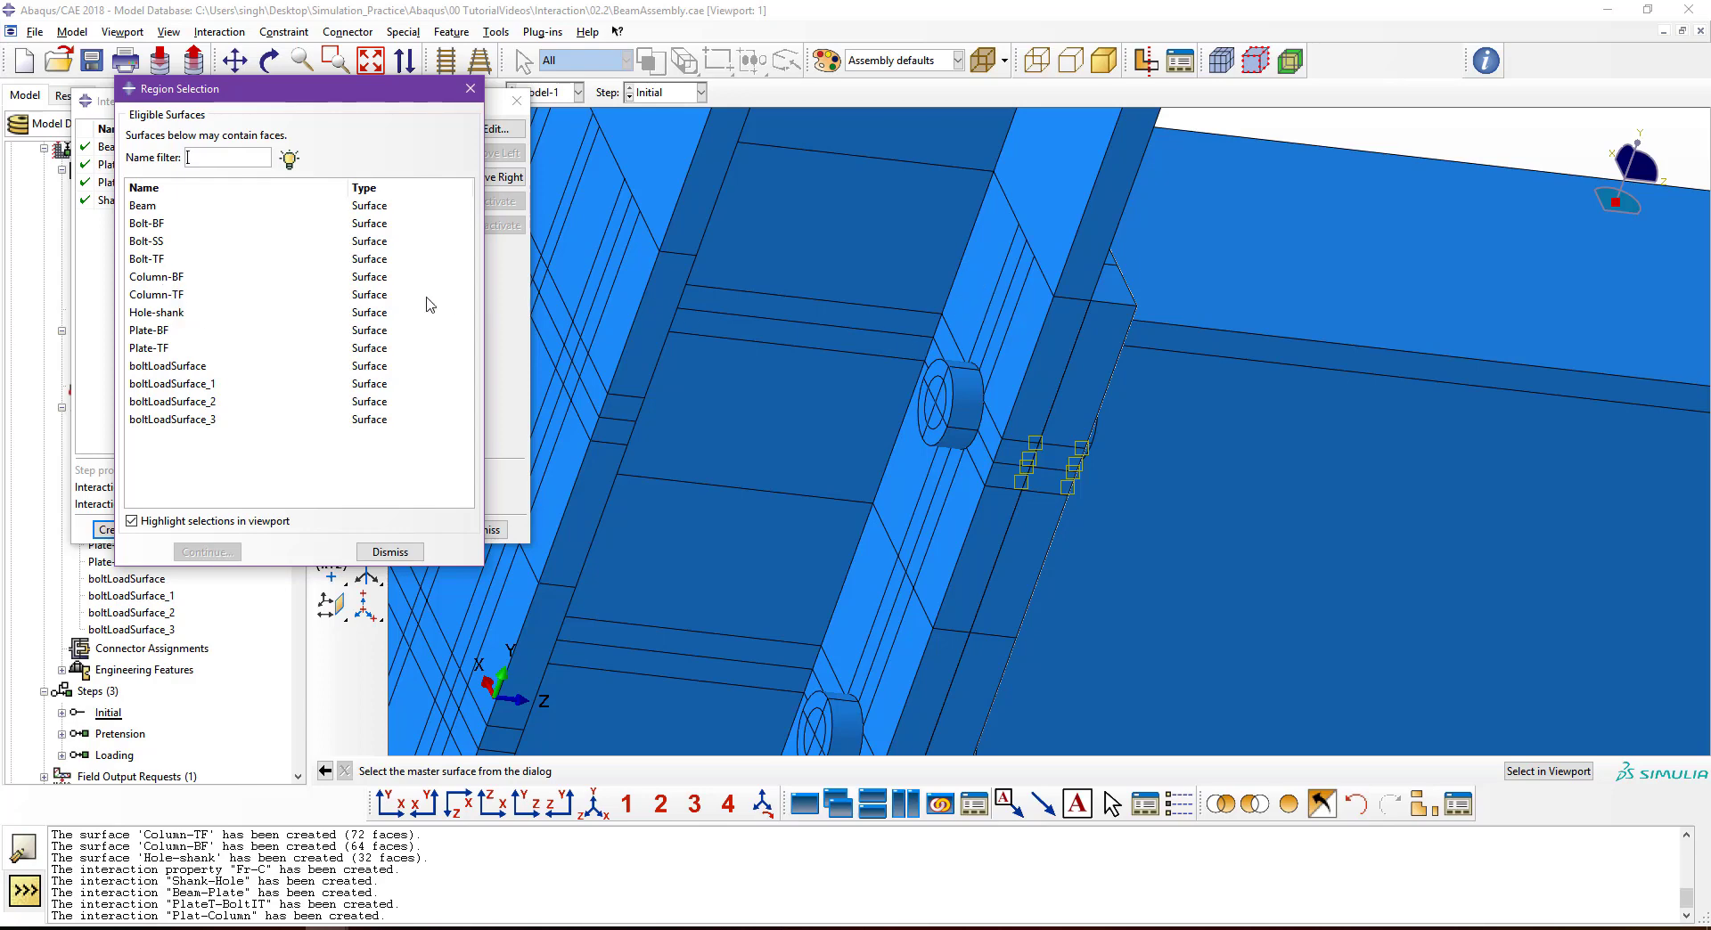
{"action": "left_click", "coordinate": [169, 279]}
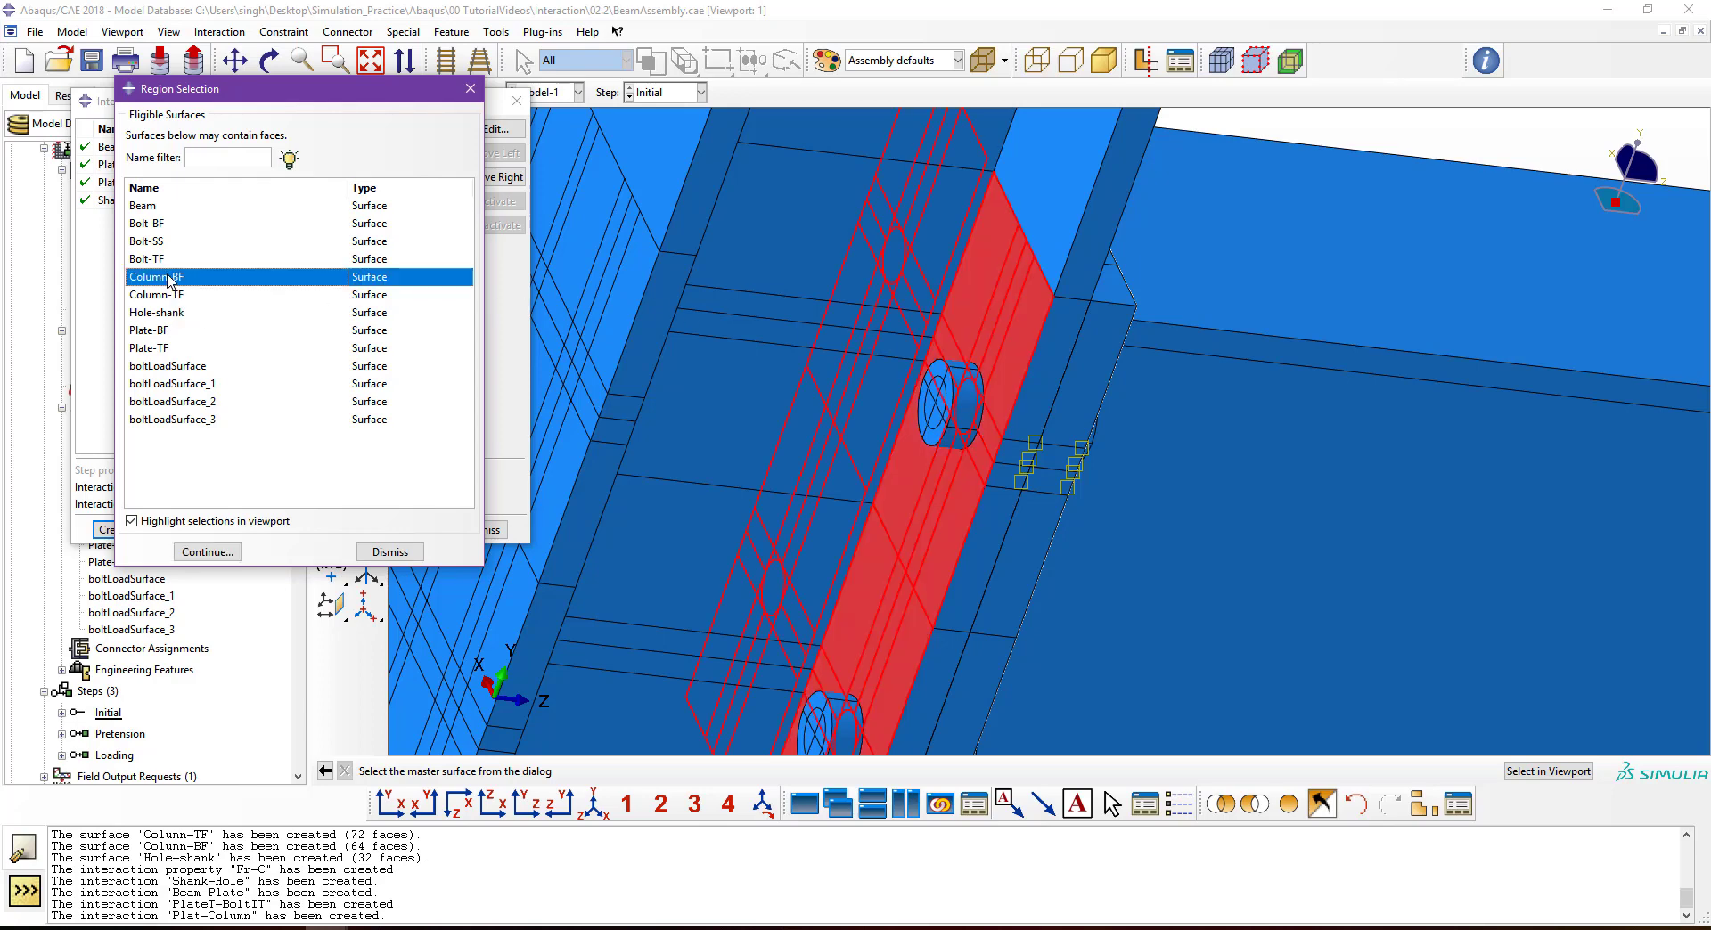
{"action": "left_click", "coordinate": [207, 551]}
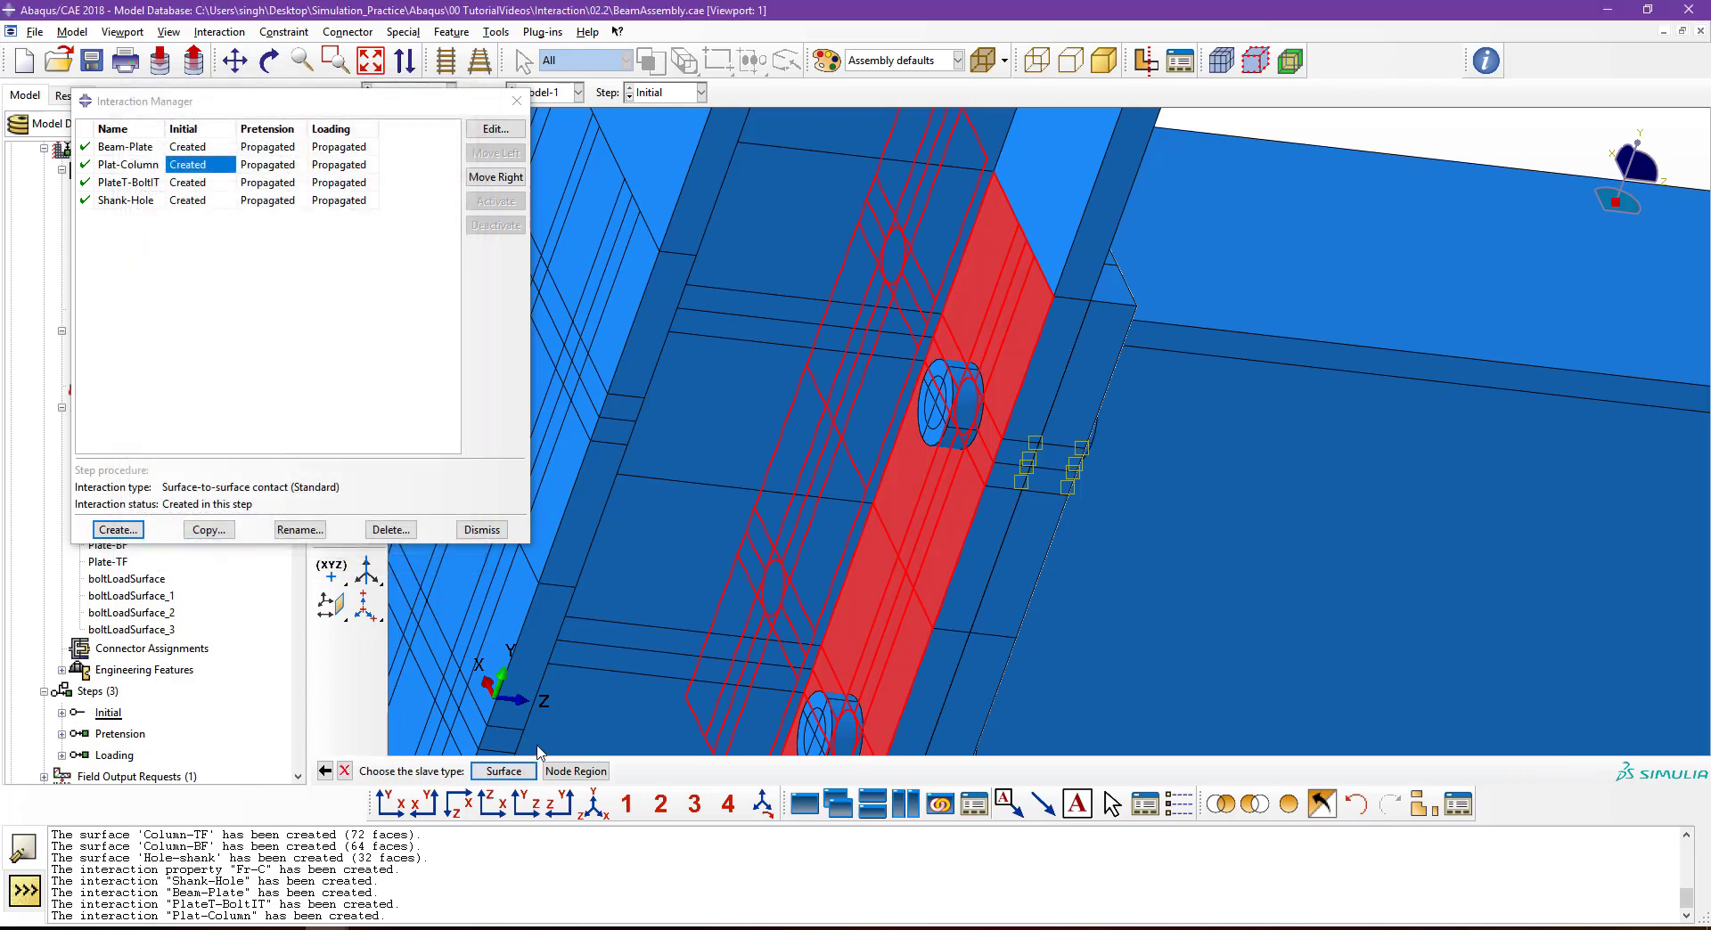
Choose surface Bolt-BF as the slave surface and finish the Colum-Bolt interaction.
{"action": "left_click", "coordinate": [504, 770]}
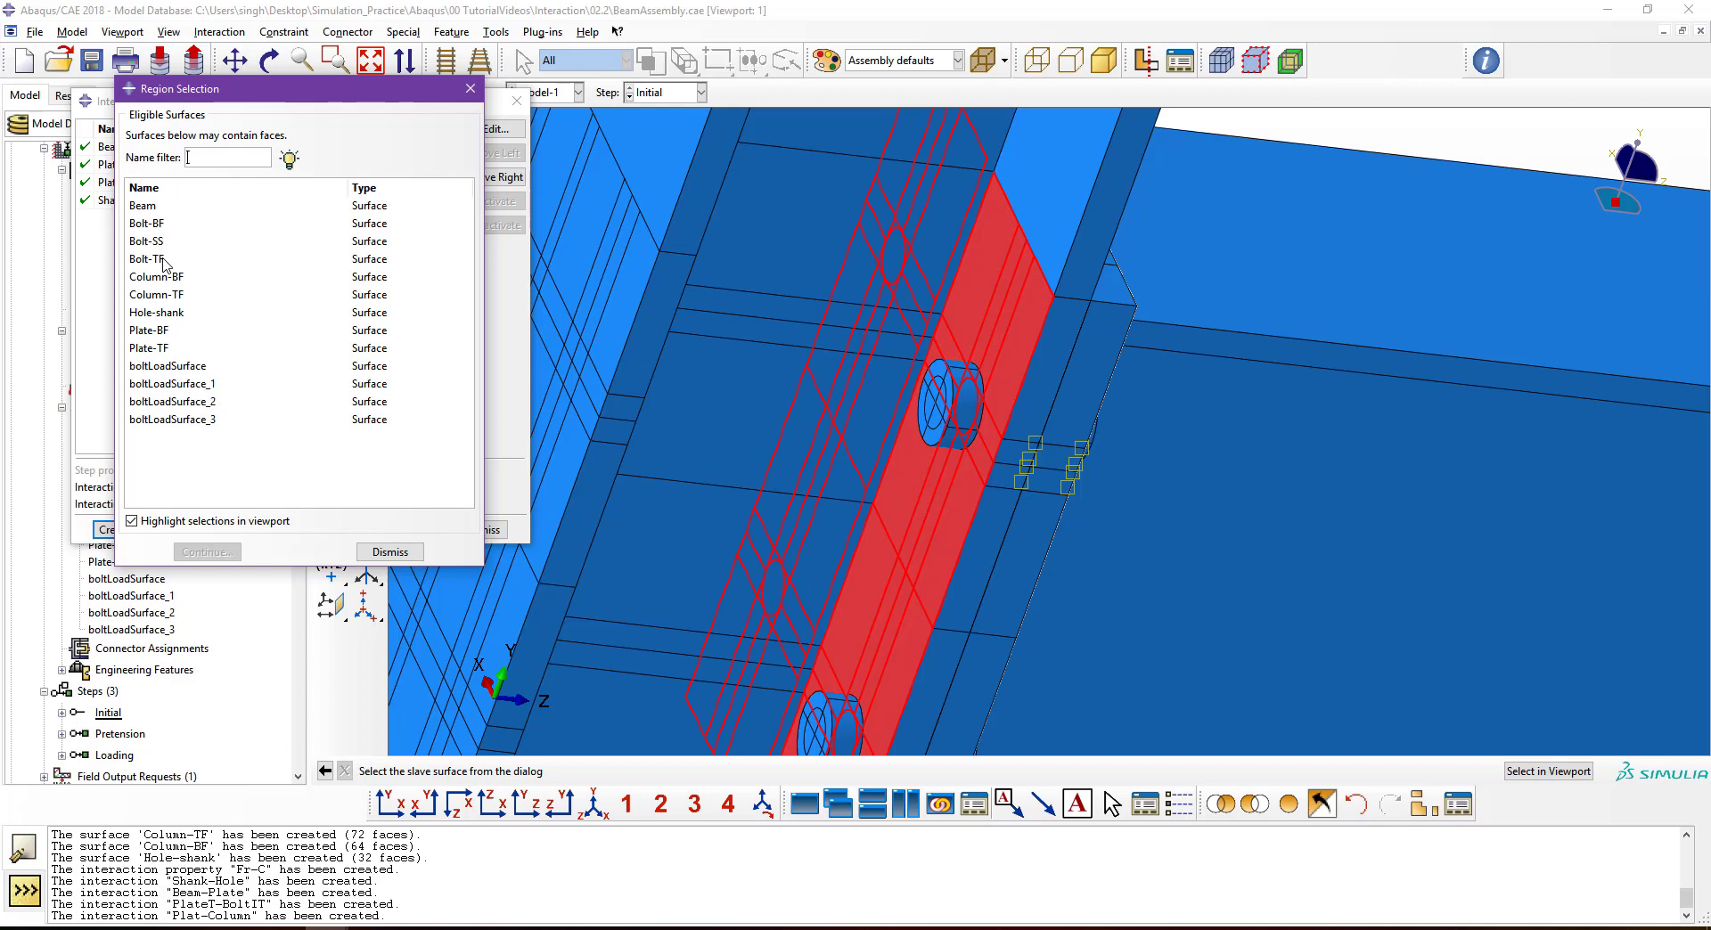
{"action": "left_click", "coordinate": [155, 224]}
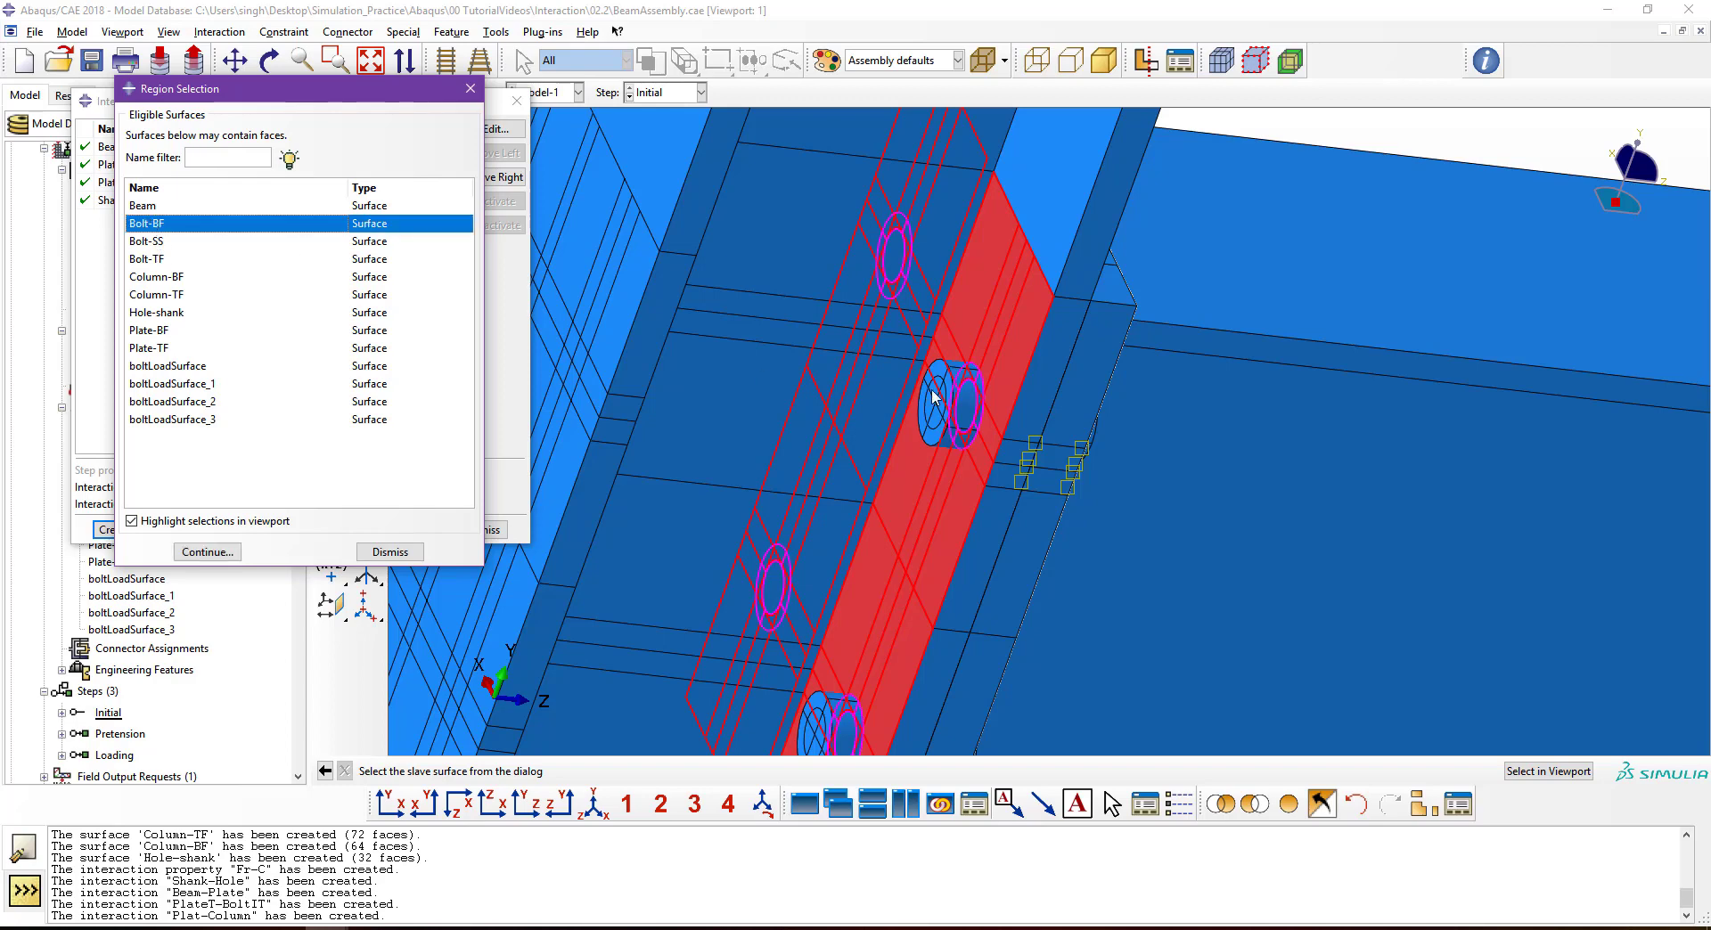
{"action": "left_click", "coordinate": [210, 552]}
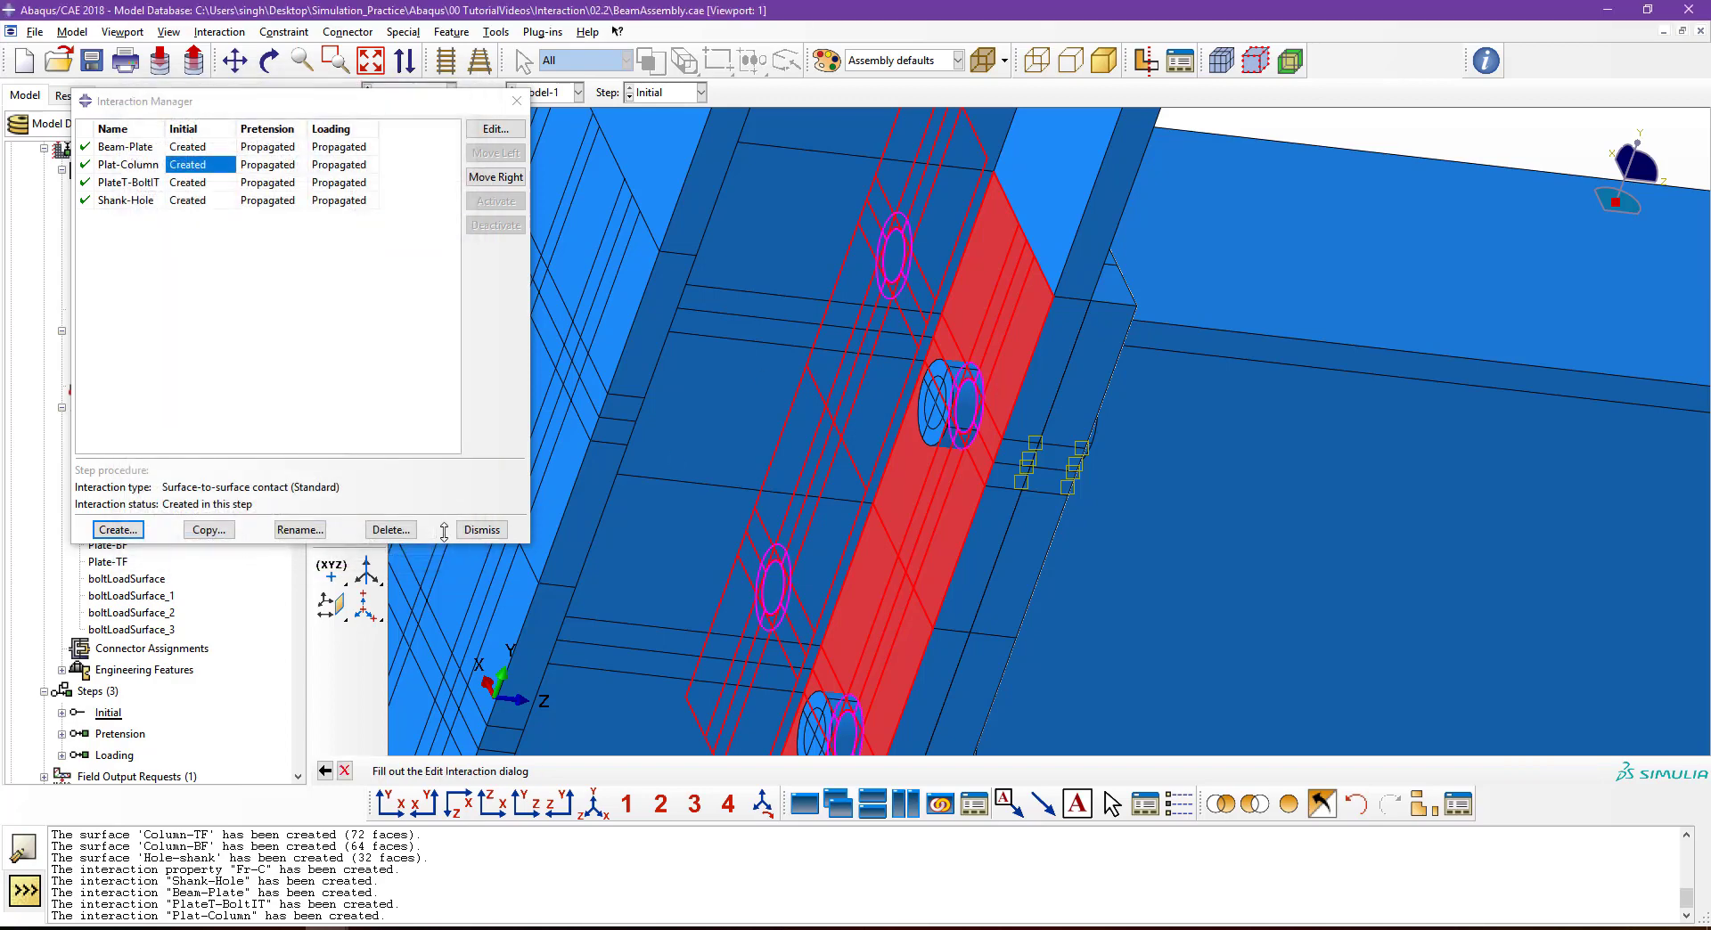
{"action": "left_click", "coordinate": [311, 654]}
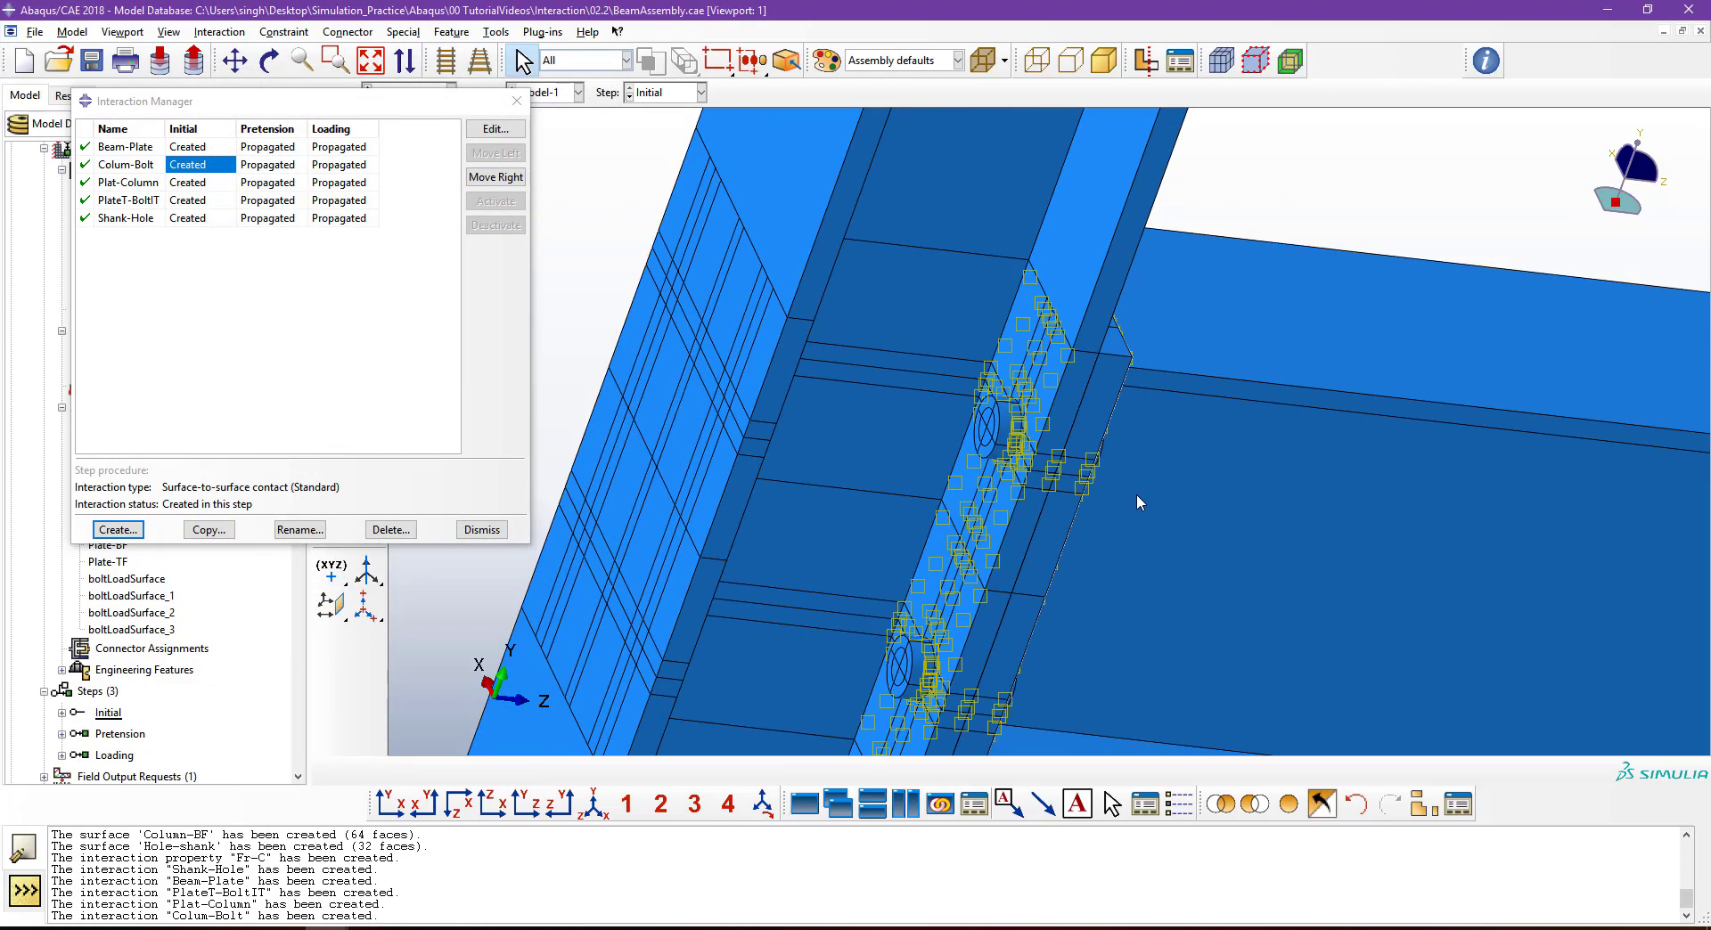
Examine the contact interaction symbols around the bolts, end plate and column flange from both sides of the connection.
{"action": "left_click_drag", "start_coordinate": [1136, 493], "coordinate": [1125, 472], "text": "ctrl+alt"}
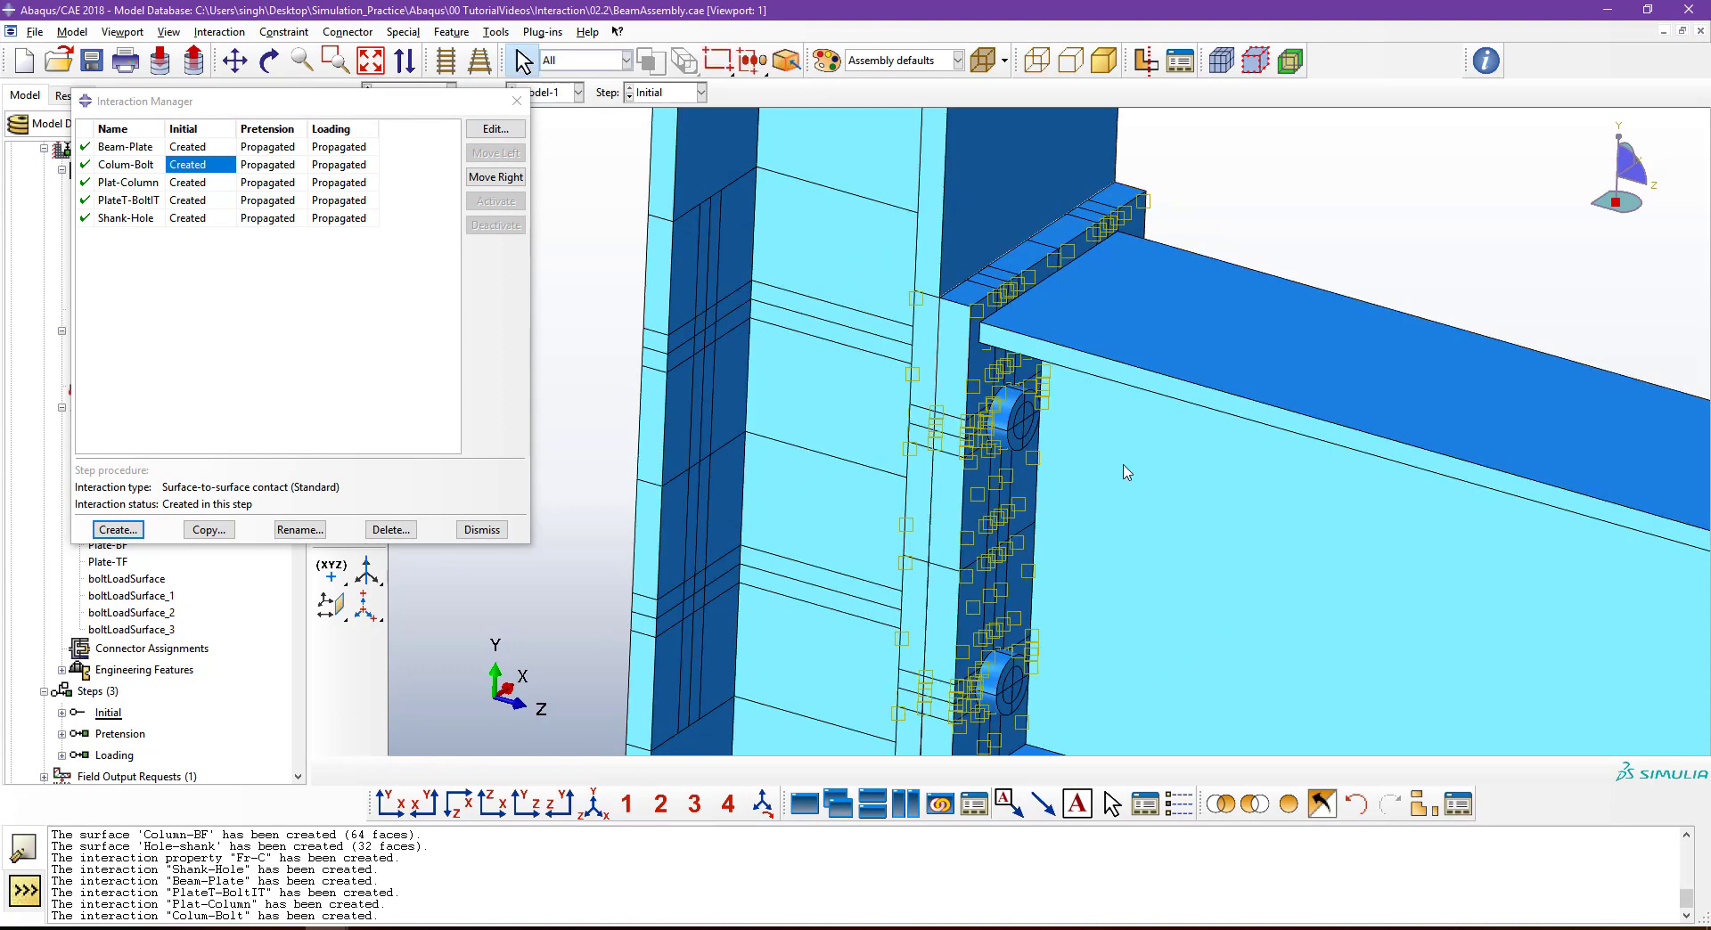
{"action": "middle_click_drag", "start_coordinate": [1127, 473], "coordinate": [1039, 397], "text": "ctrl+alt"}
{"action": "left_click_drag", "start_coordinate": [1039, 397], "coordinate": [1025, 398], "text": "ctrl+alt"}
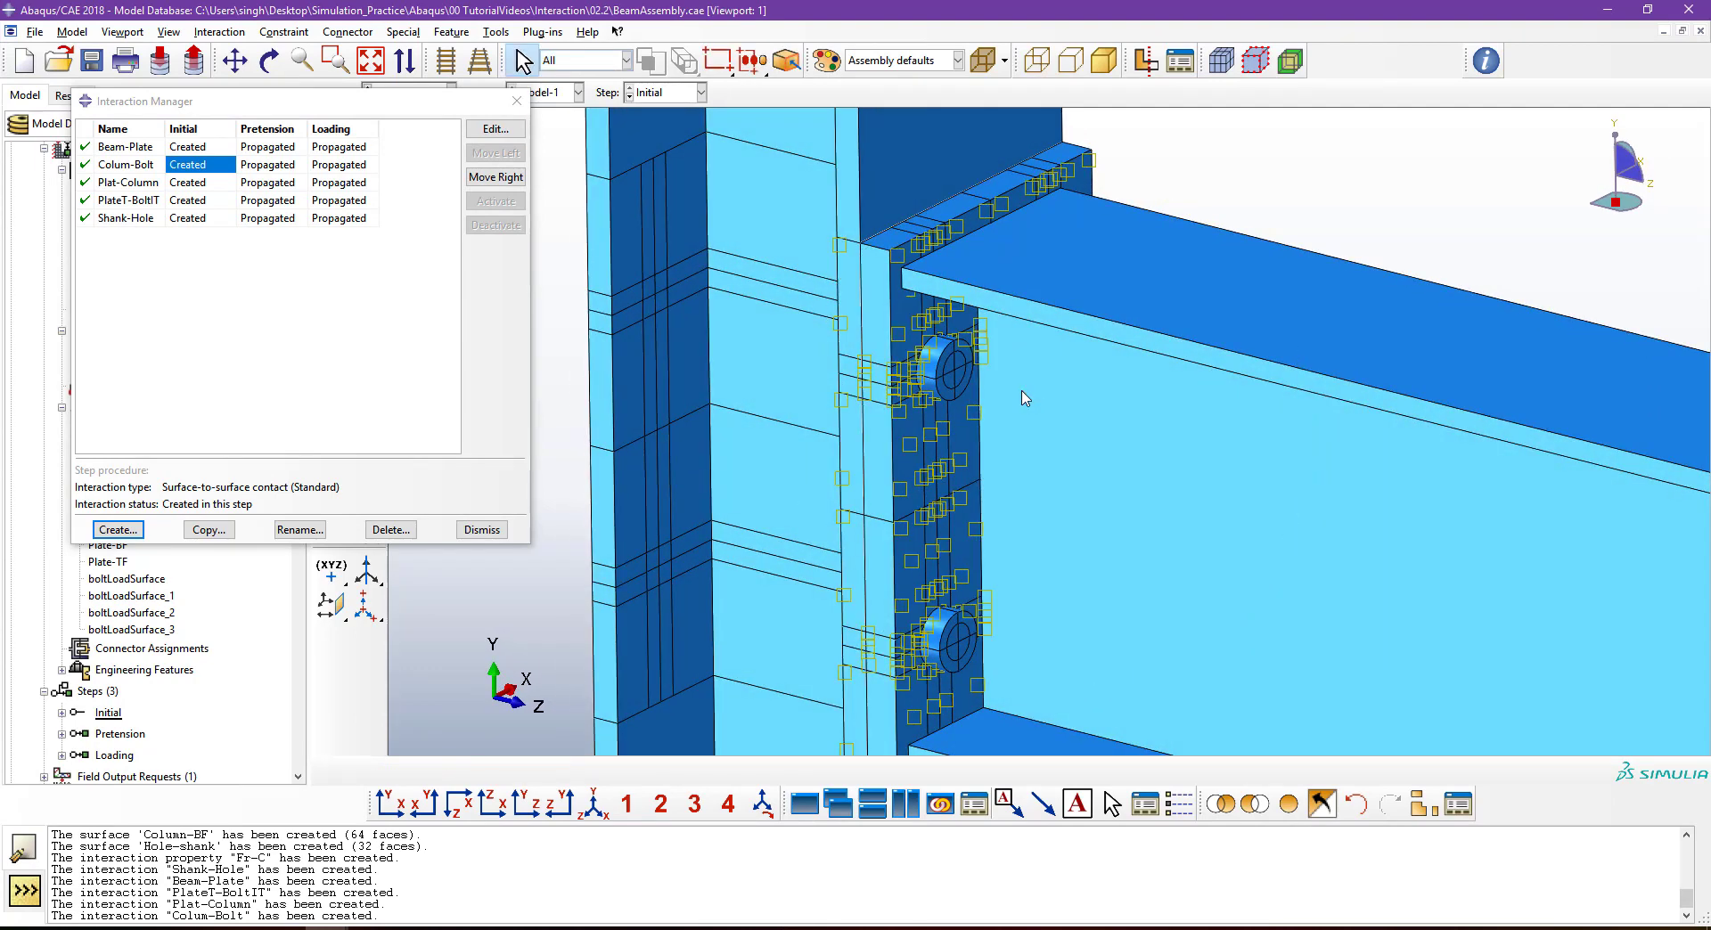
{"action": "middle_click_drag", "start_coordinate": [1024, 398], "coordinate": [916, 263], "text": "ctrl+alt"}
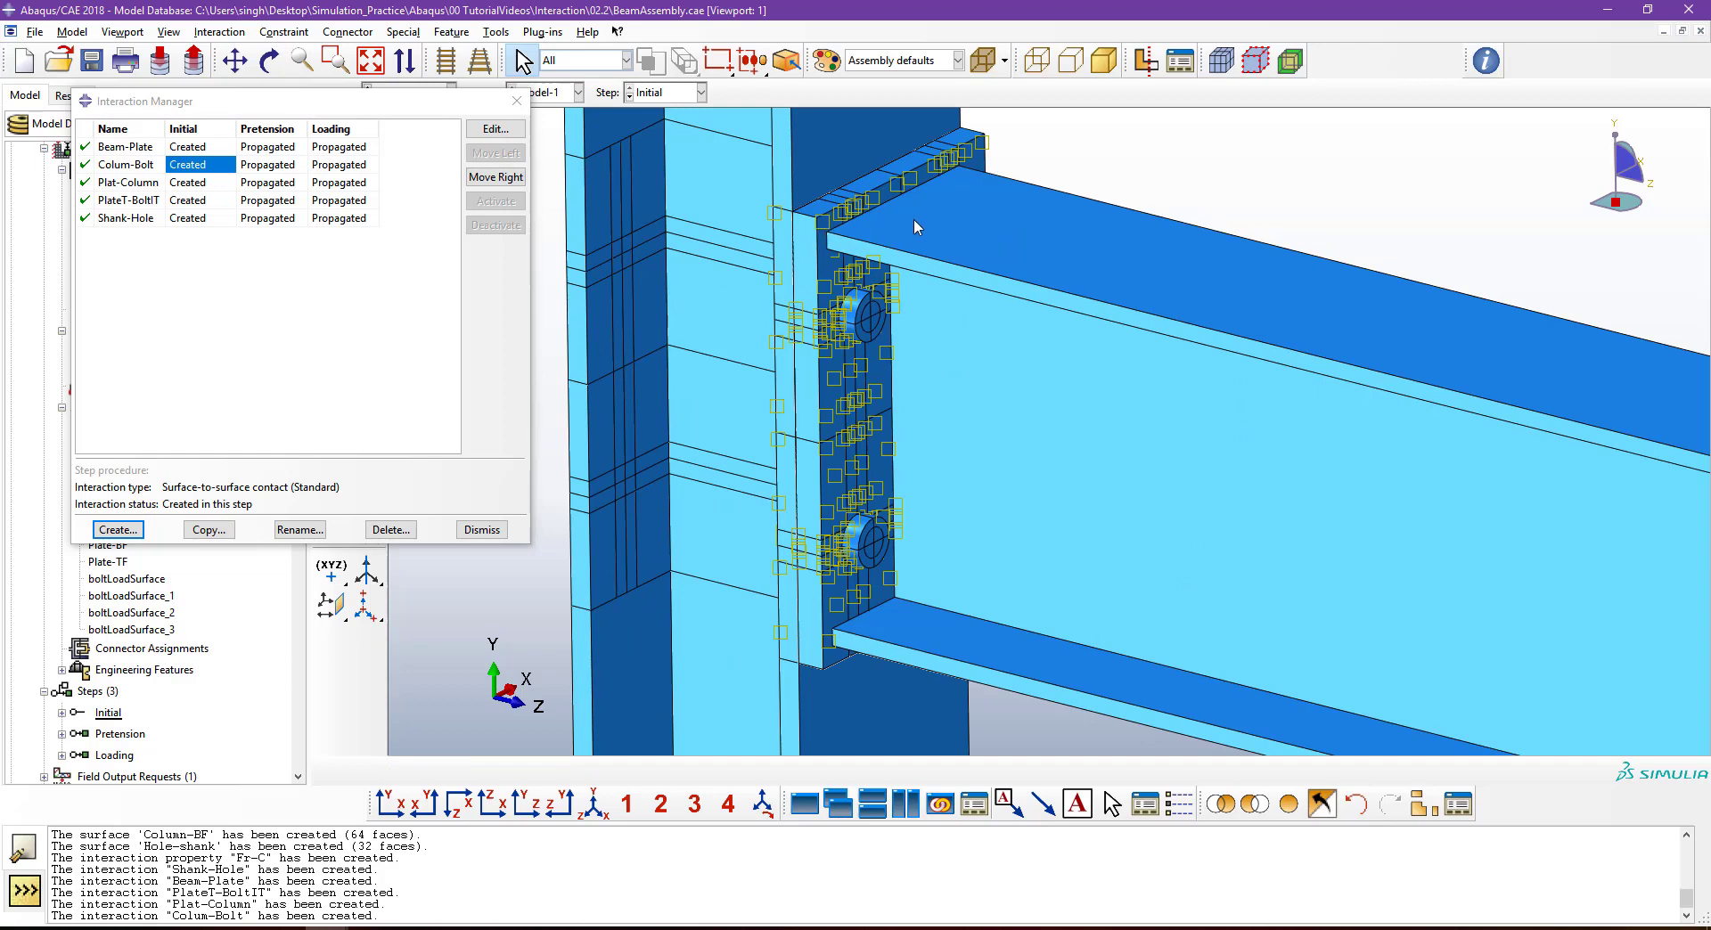
{"action": "scroll", "coordinate": [912, 219], "scroll_direction": "down", "scroll_amount": 5}
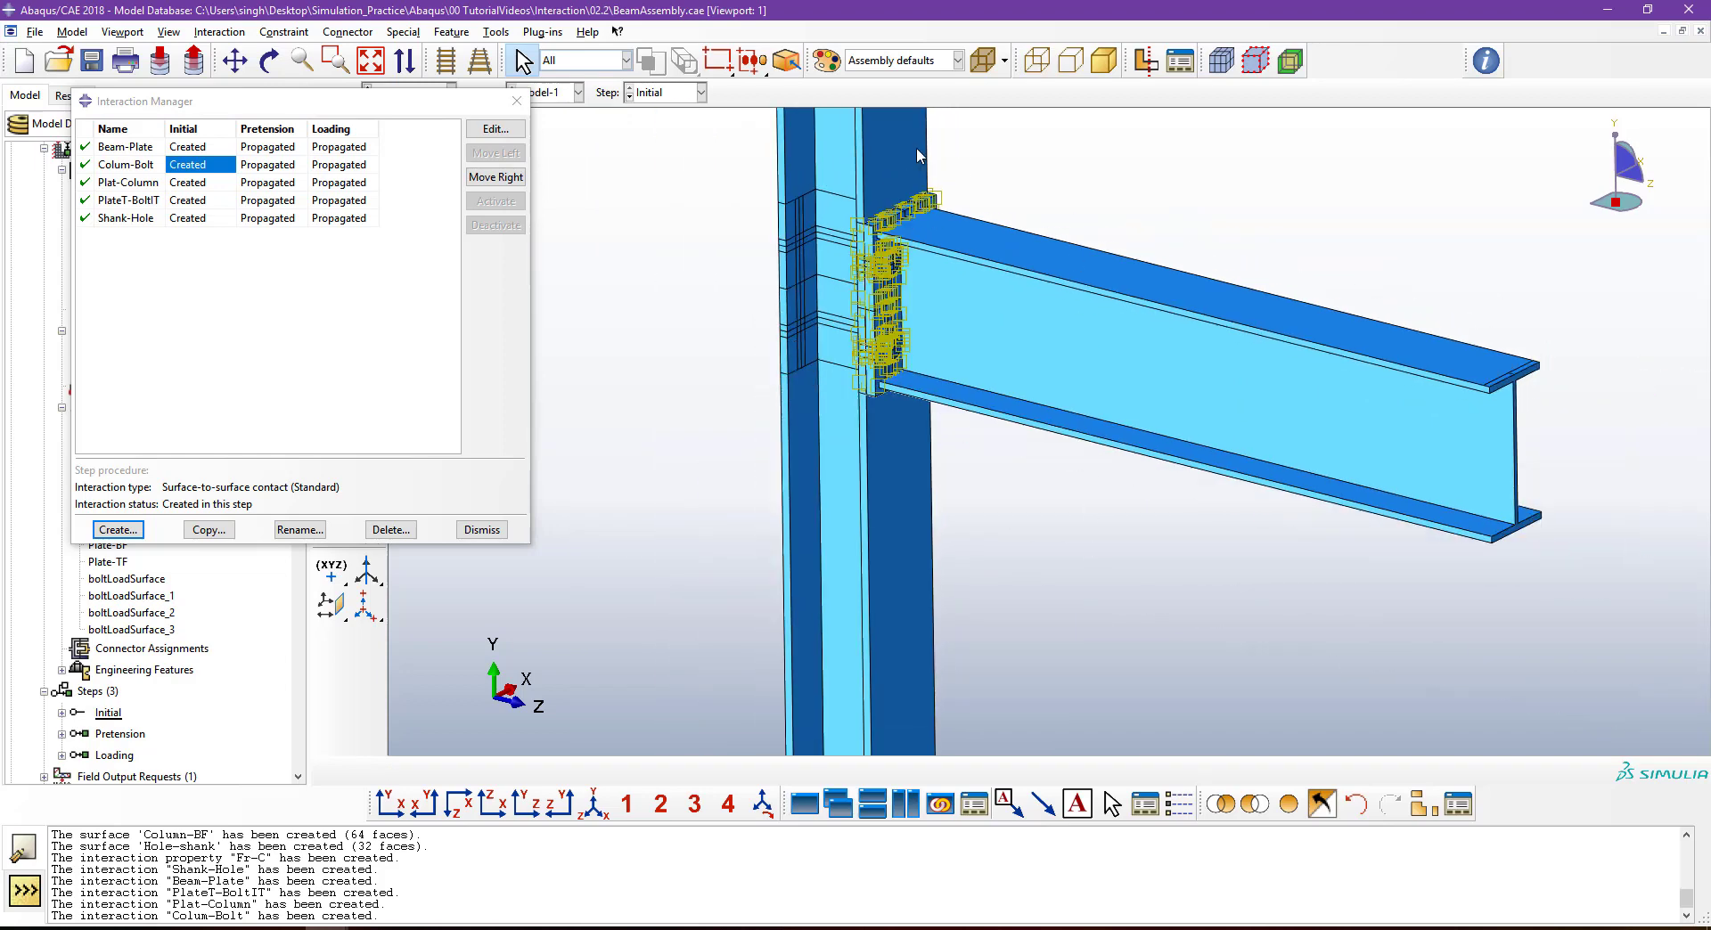
{"action": "scroll", "coordinate": [932, 232], "scroll_direction": "up", "scroll_amount": 5}
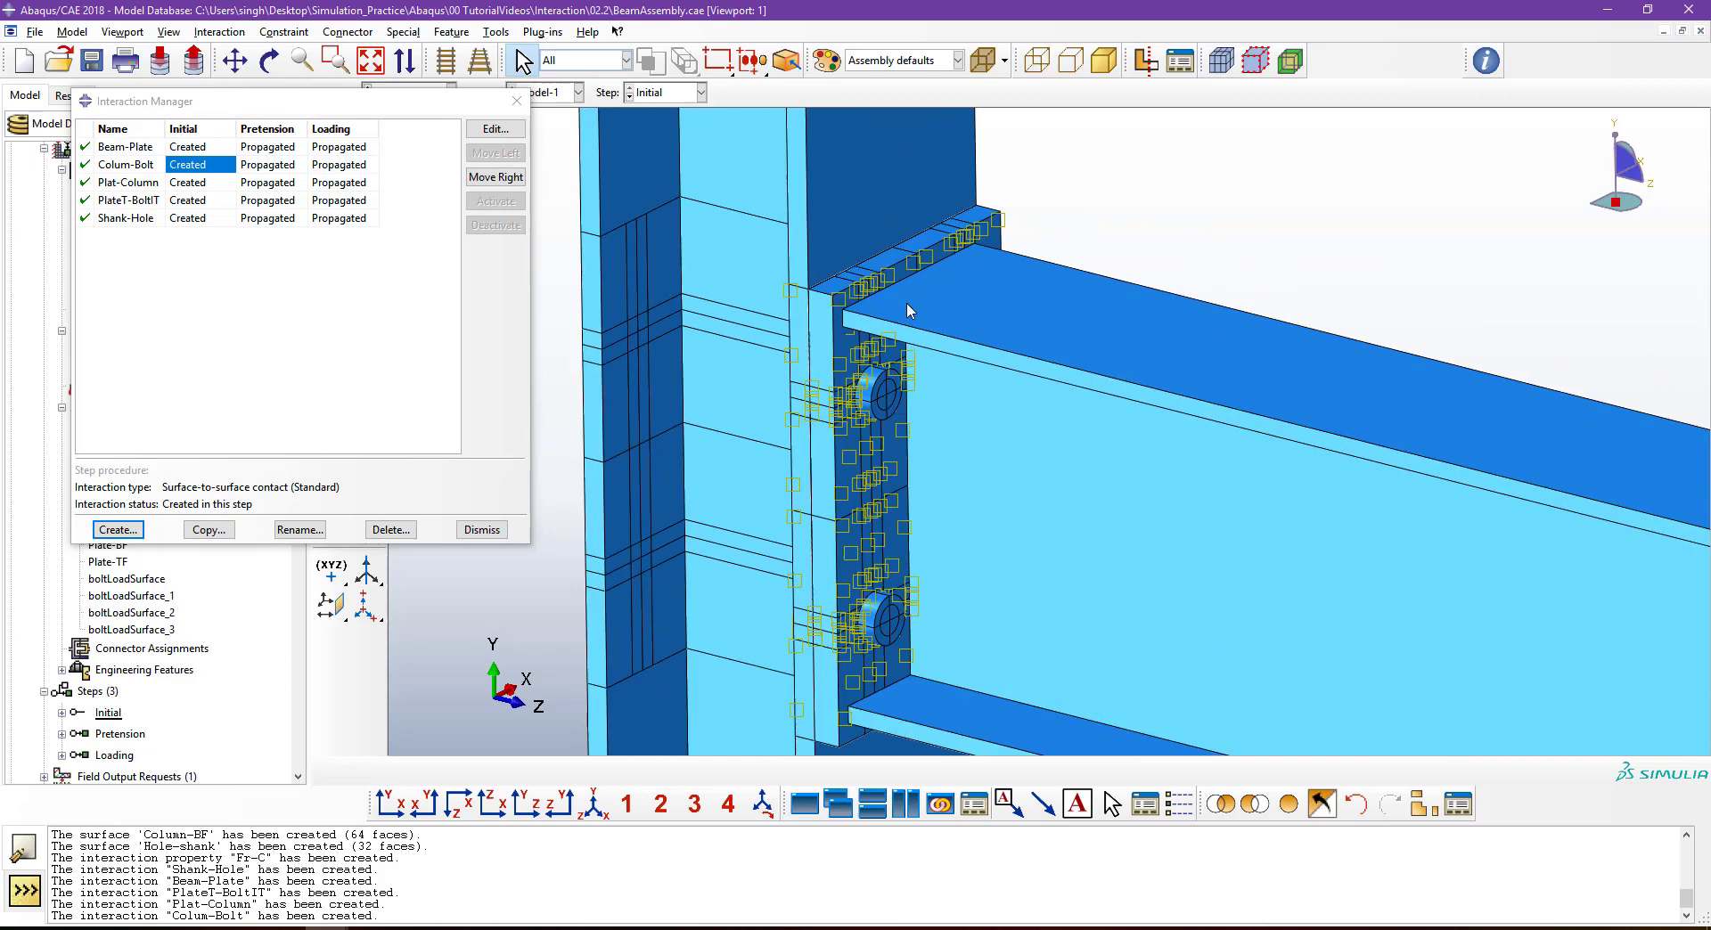
{"action": "scroll", "coordinate": [852, 303], "scroll_direction": "up", "scroll_amount": 2}
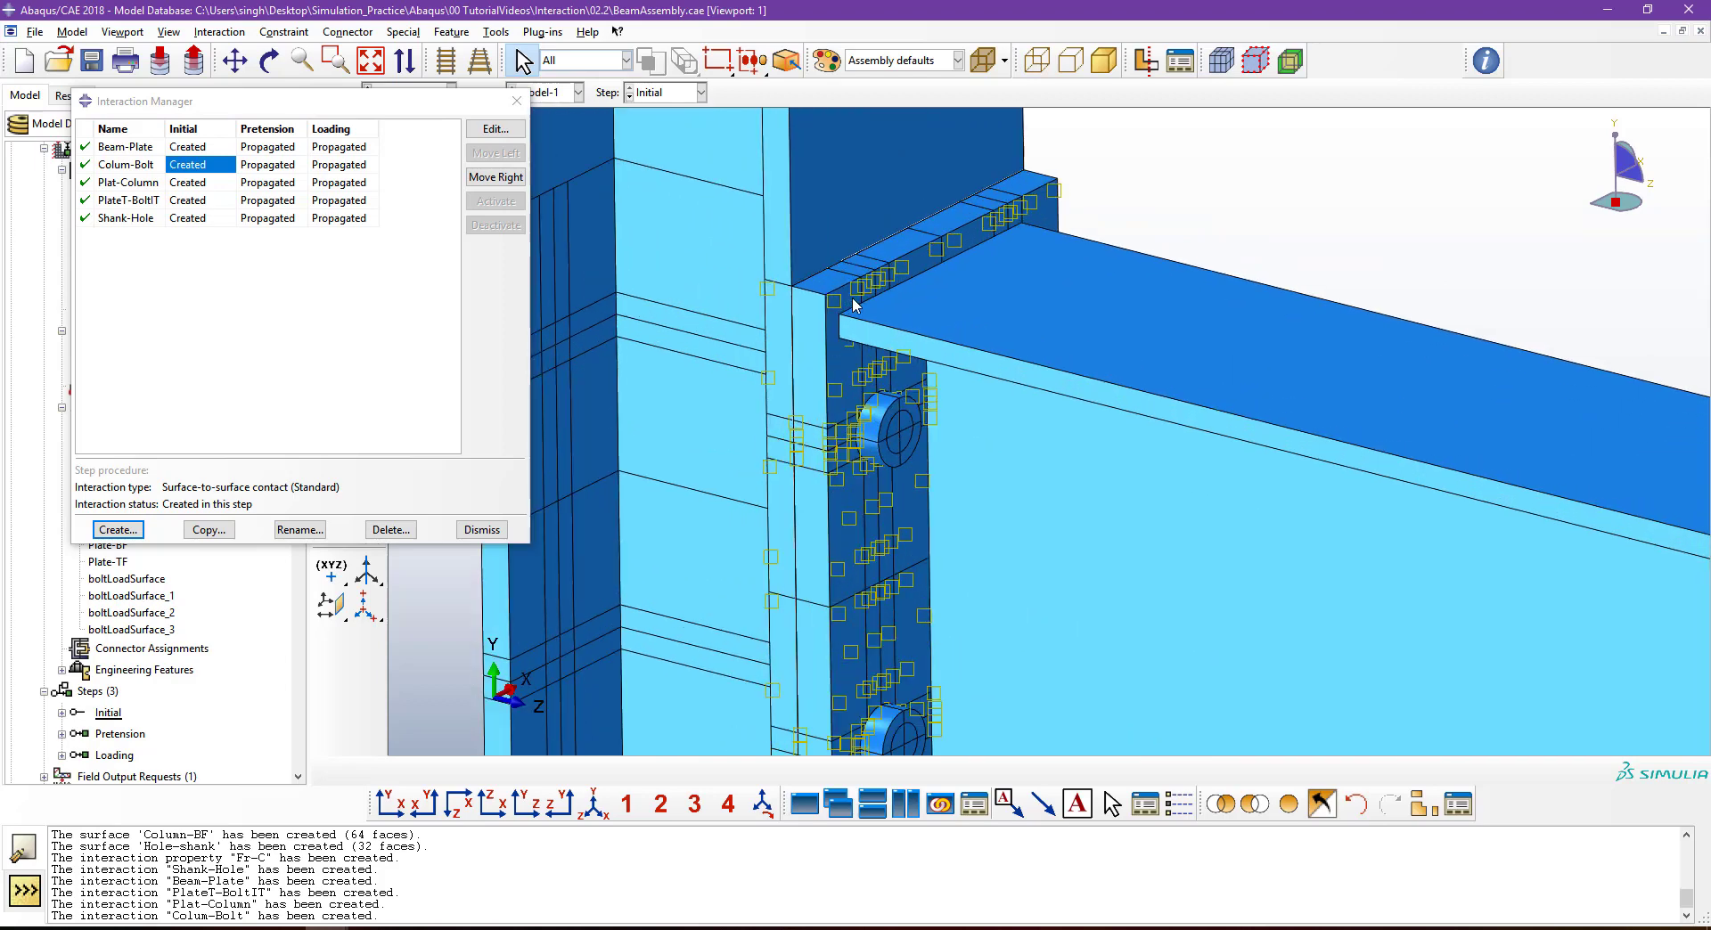
{"action": "scroll", "coordinate": [851, 308], "scroll_direction": "up", "scroll_amount": 2}
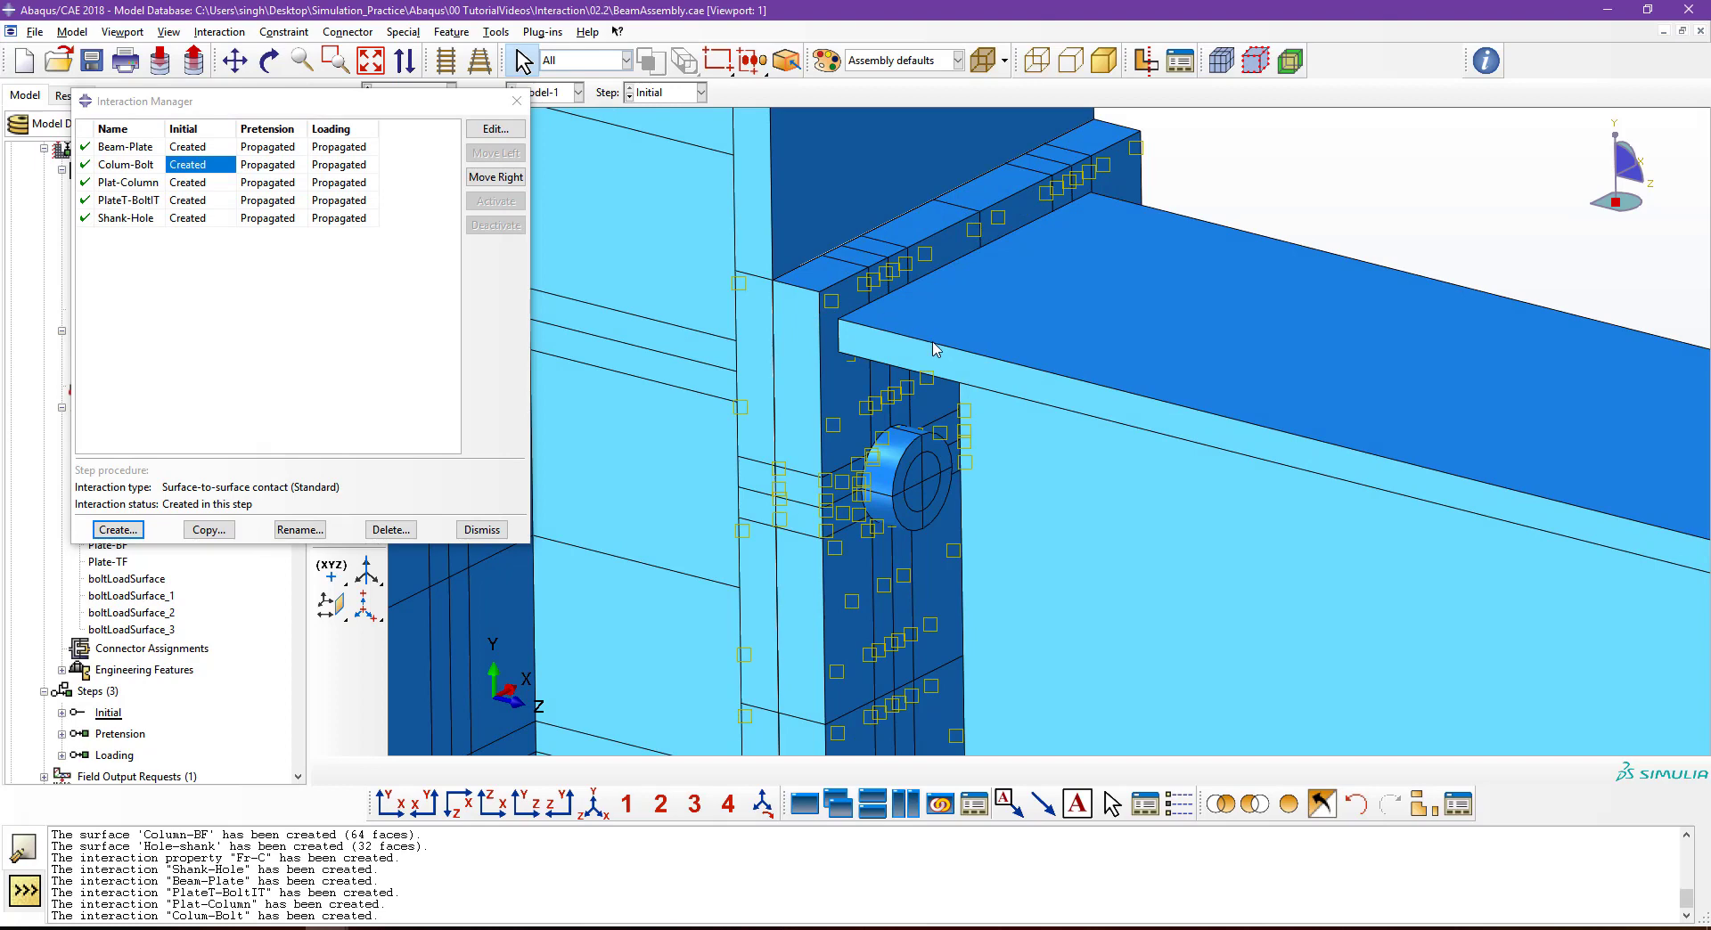
{"action": "scroll", "coordinate": [960, 357], "scroll_direction": "down", "scroll_amount": 2}
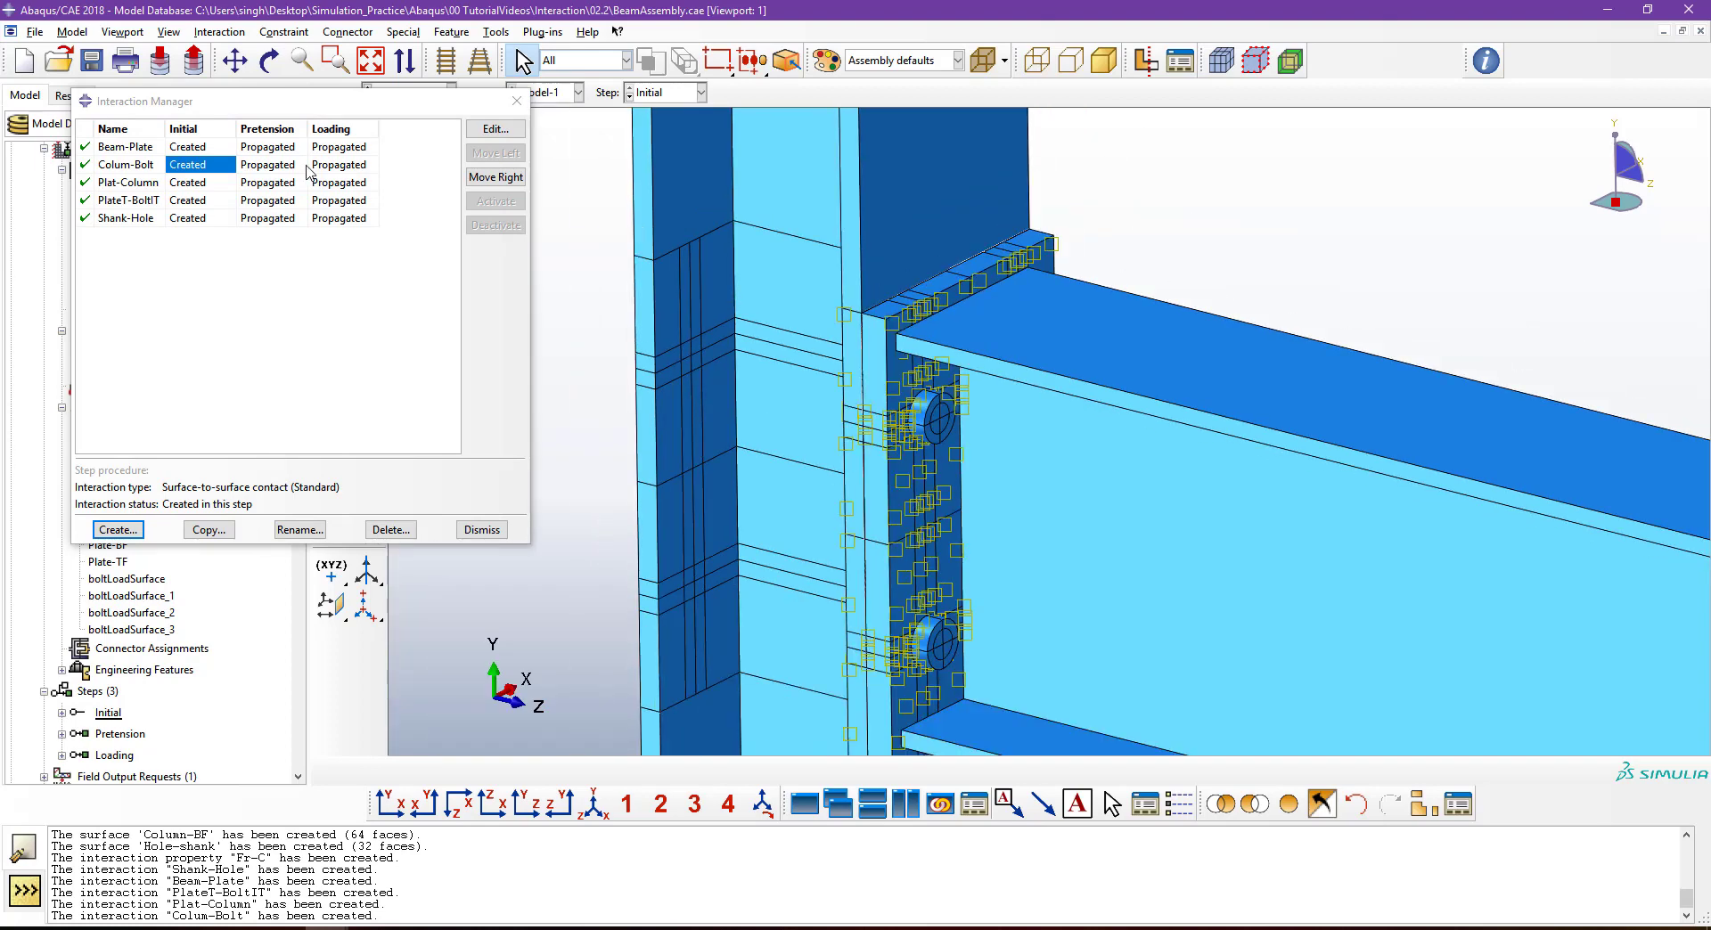
Review the Beam-Plate contact interaction's definition and delete that interaction from the model.
{"action": "left_click", "coordinate": [138, 151]}
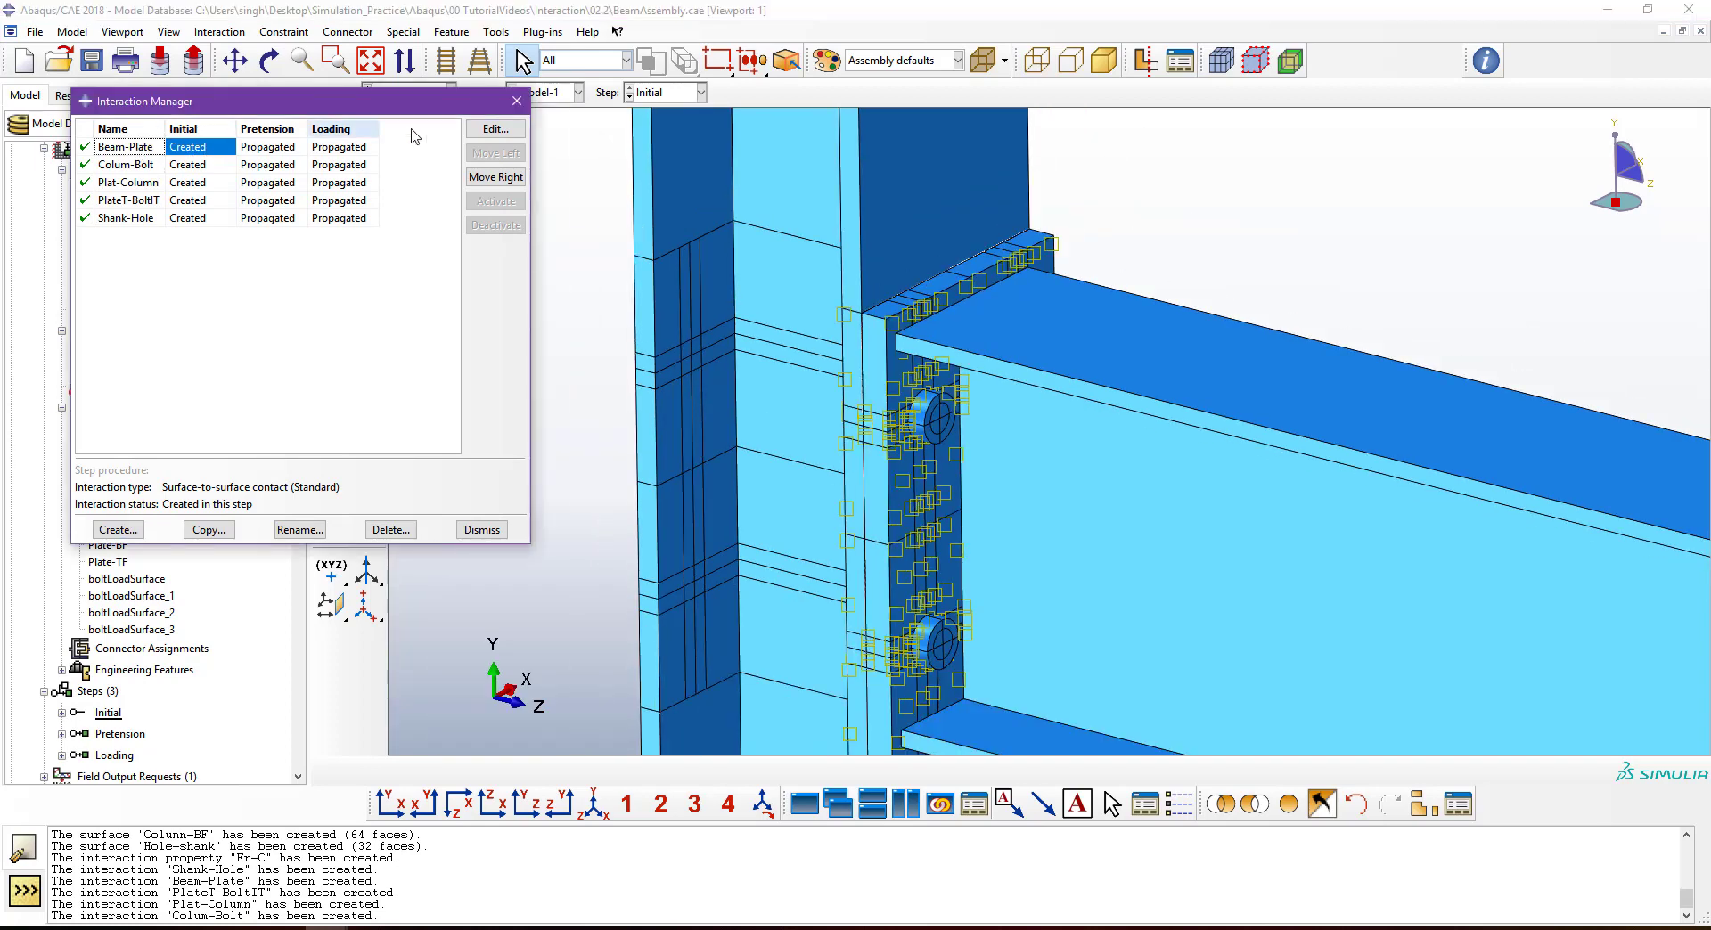
{"action": "left_click", "coordinate": [495, 129]}
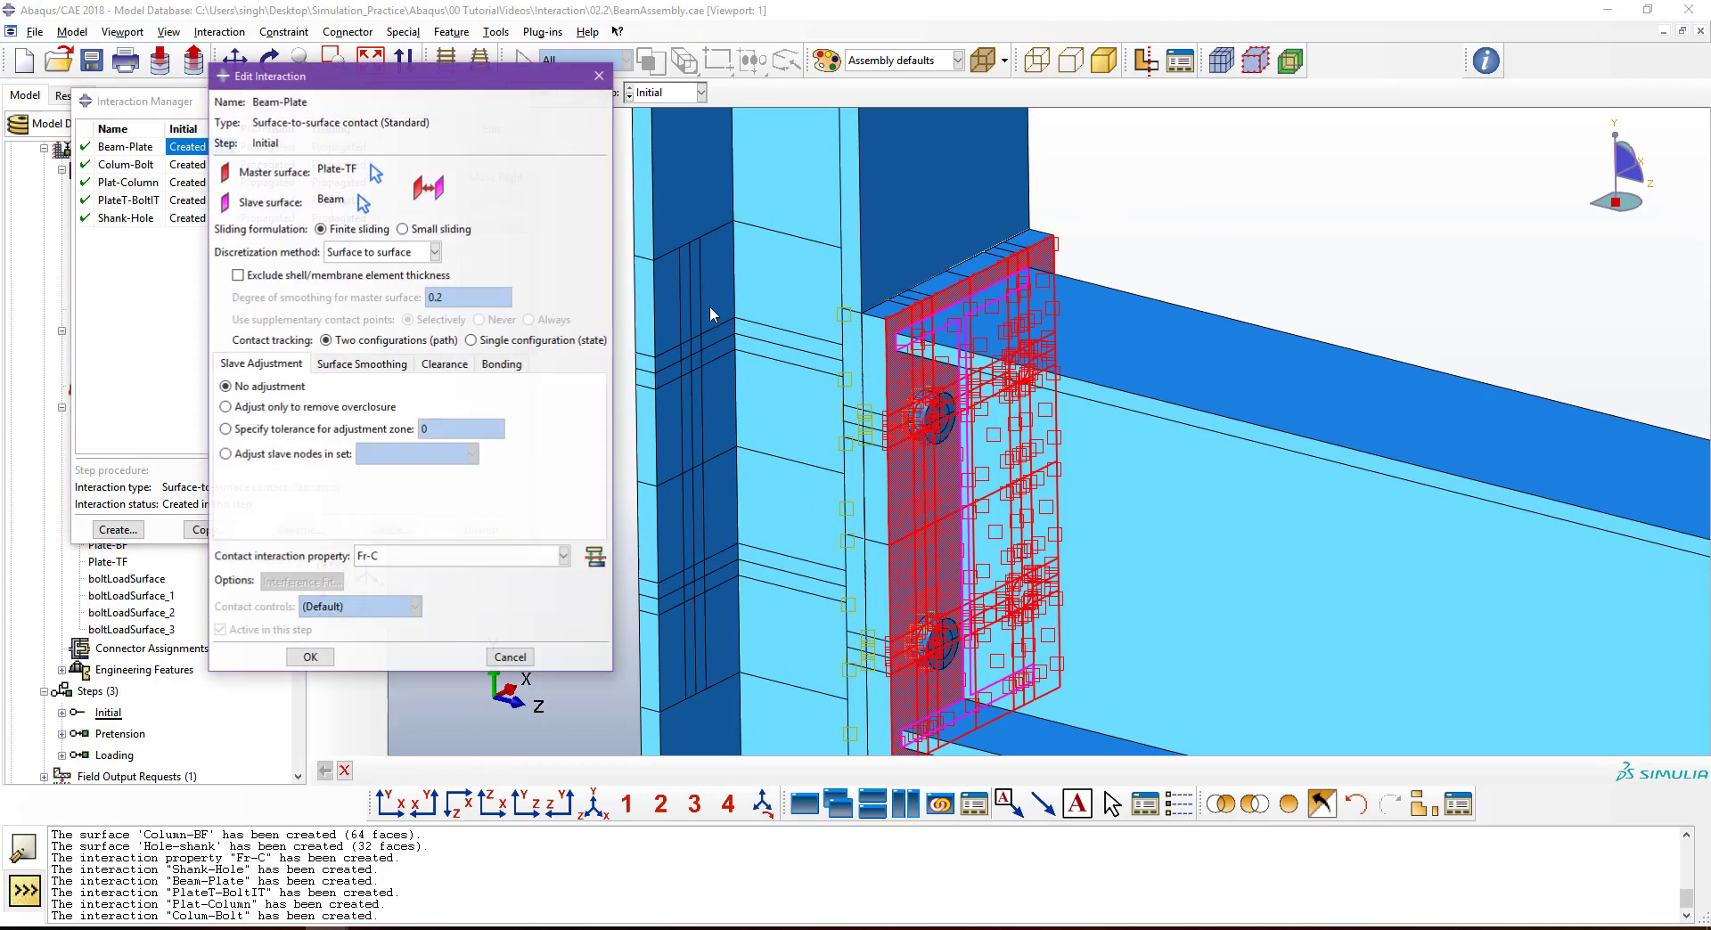
{"action": "left_click", "coordinate": [510, 659]}
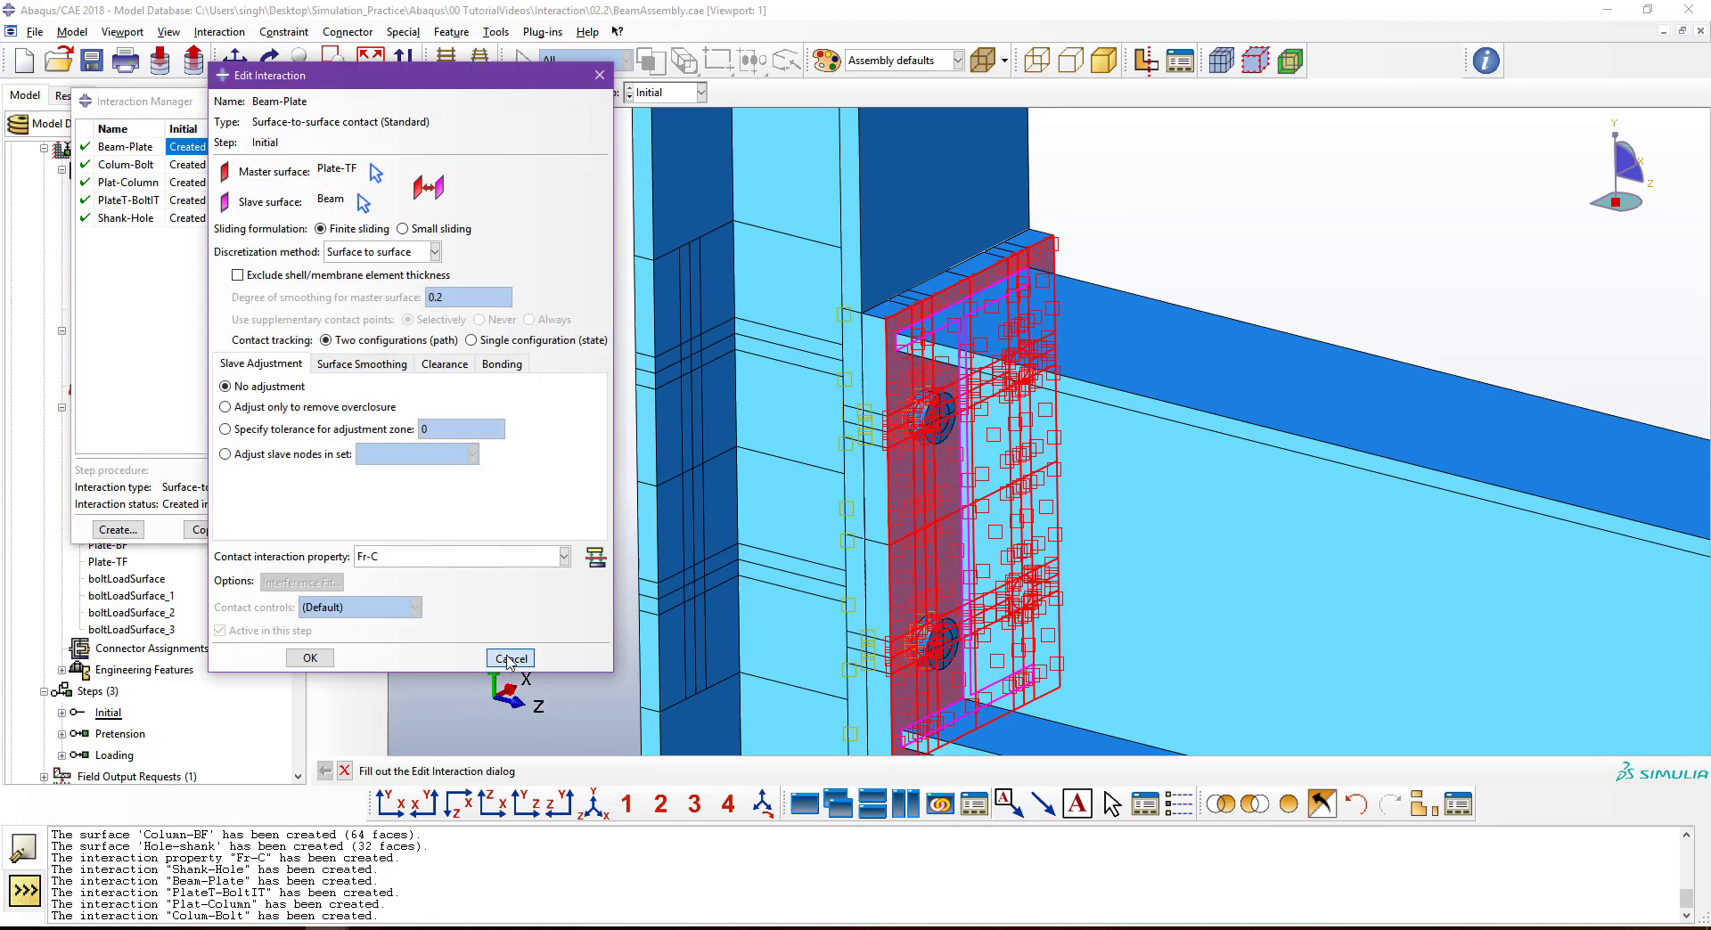
{"action": "key", "text": "Delete"}
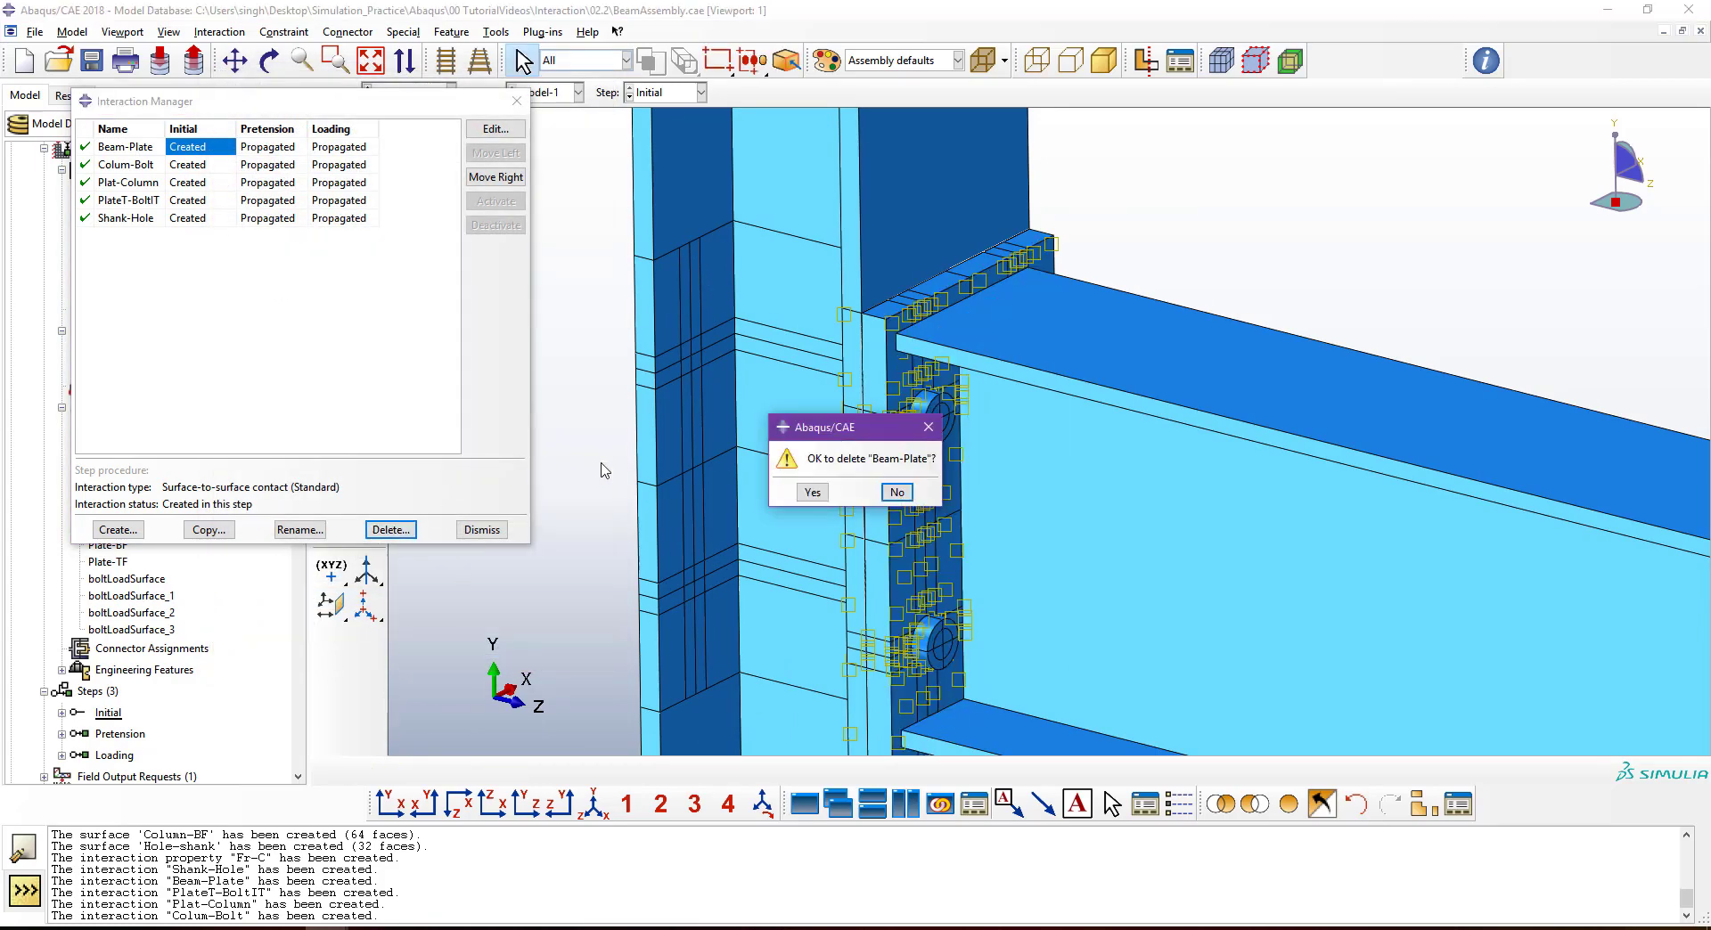
{"action": "left_click", "coordinate": [808, 493]}
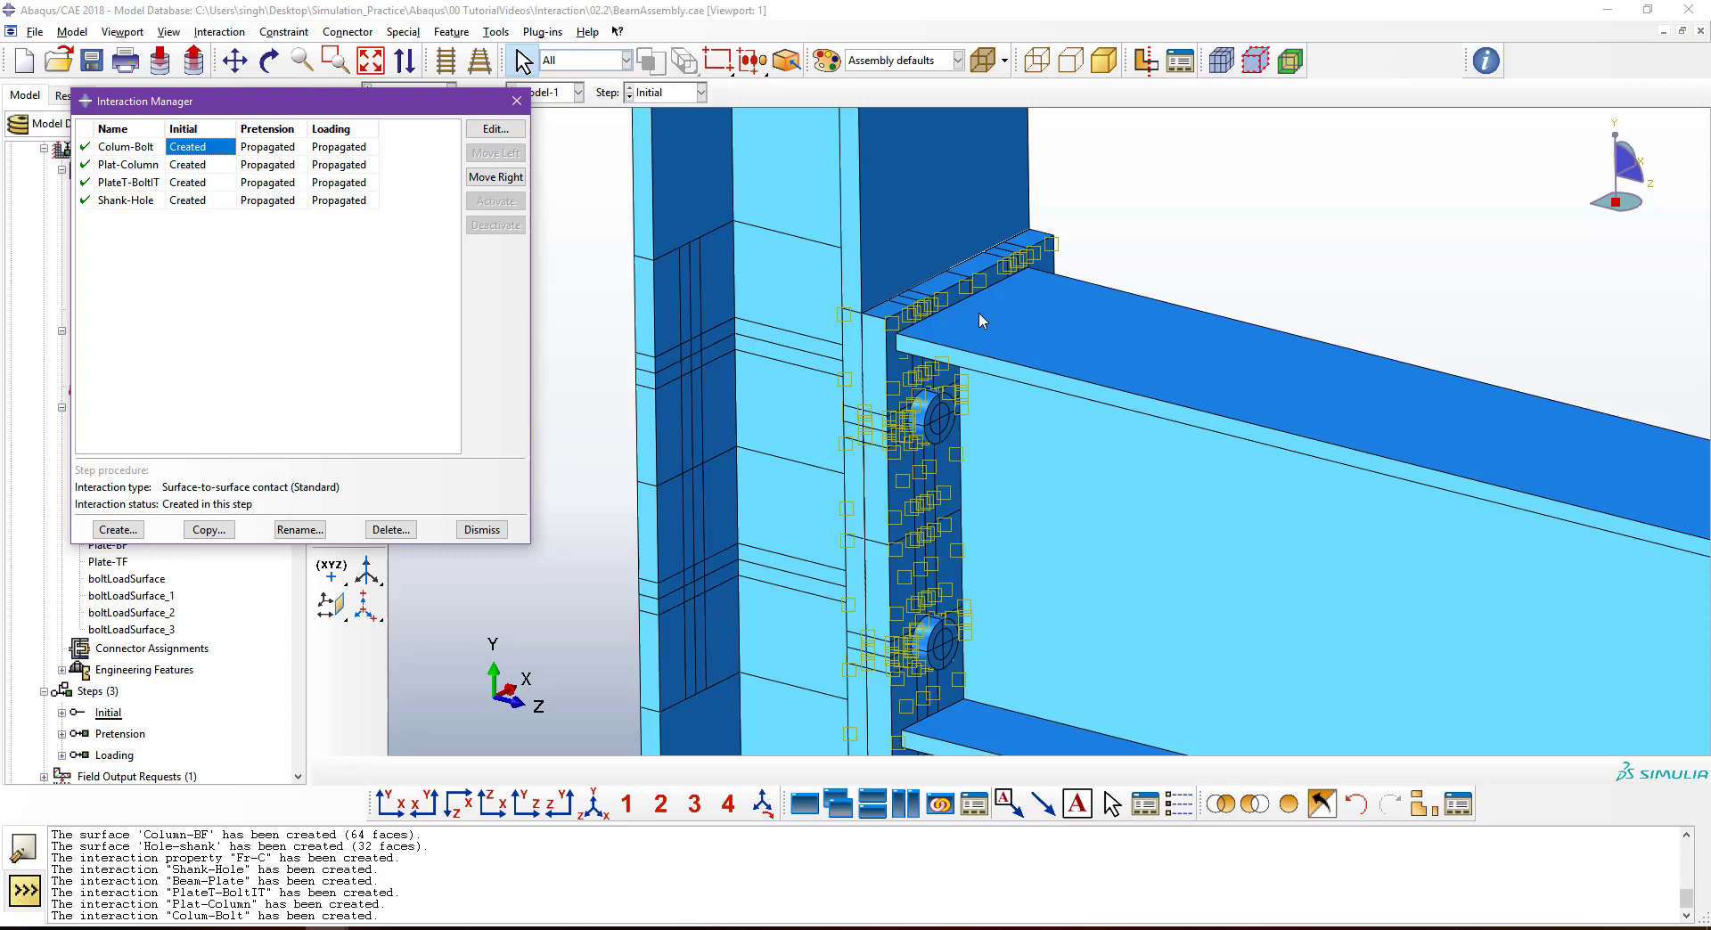
{"action": "left_click", "coordinate": [482, 530]}
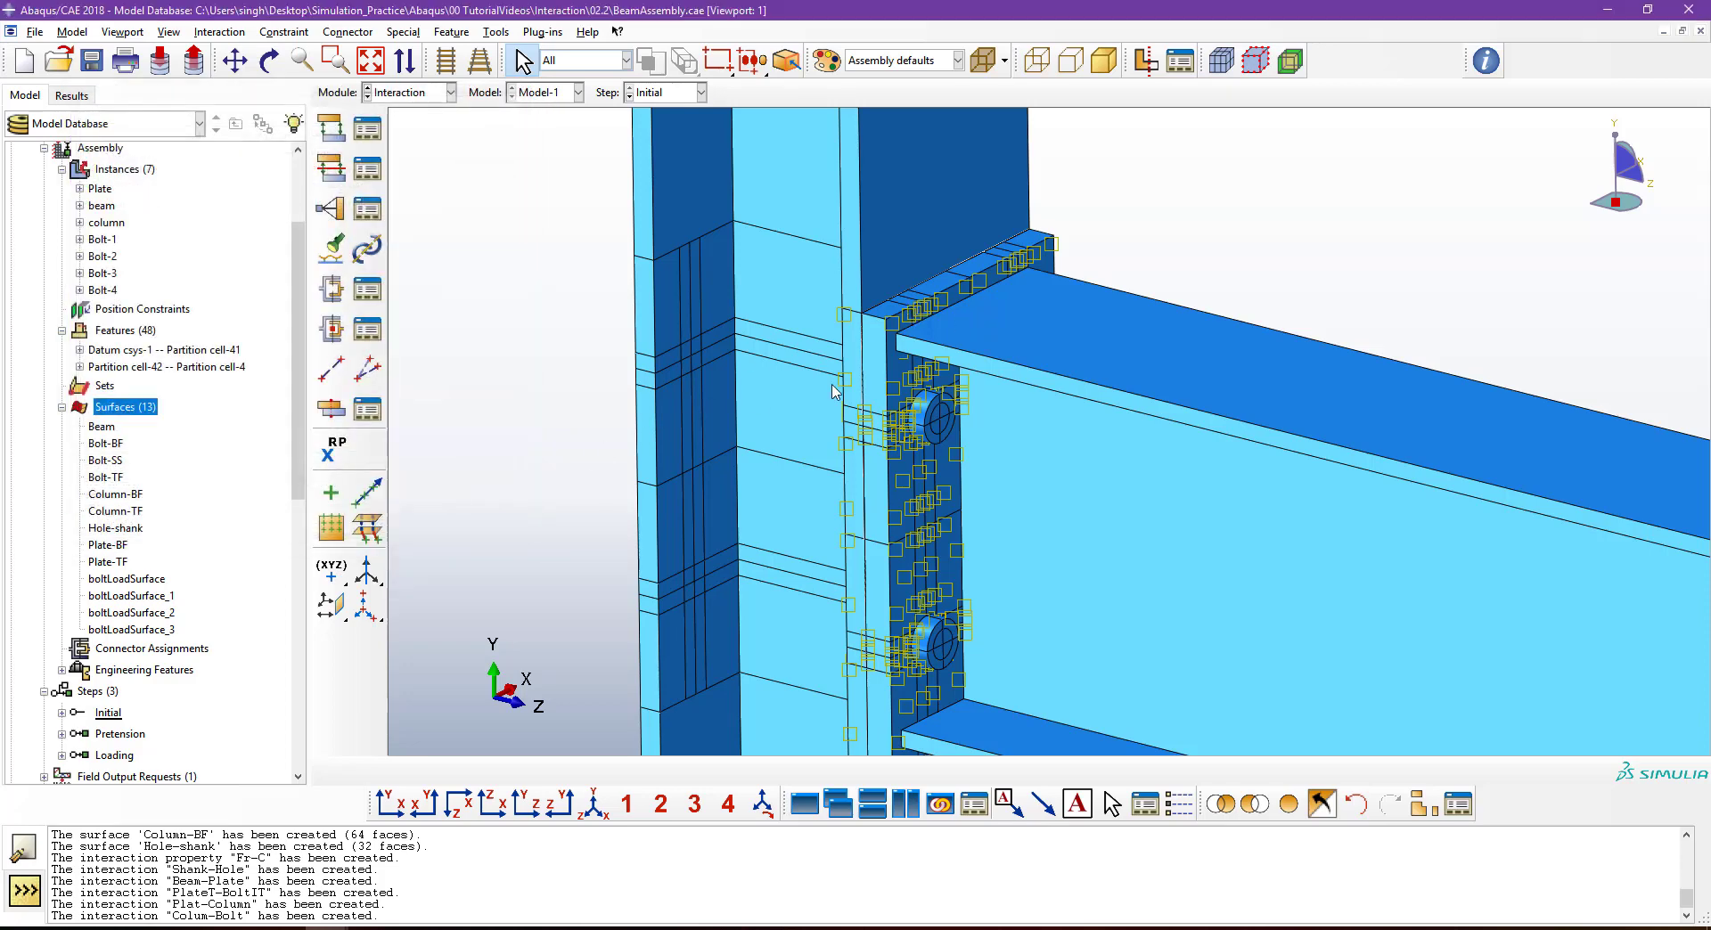
Start a Tie constraint named Constraint-1 with surface Plate-TF as the master surface.
{"action": "left_click", "coordinate": [369, 213]}
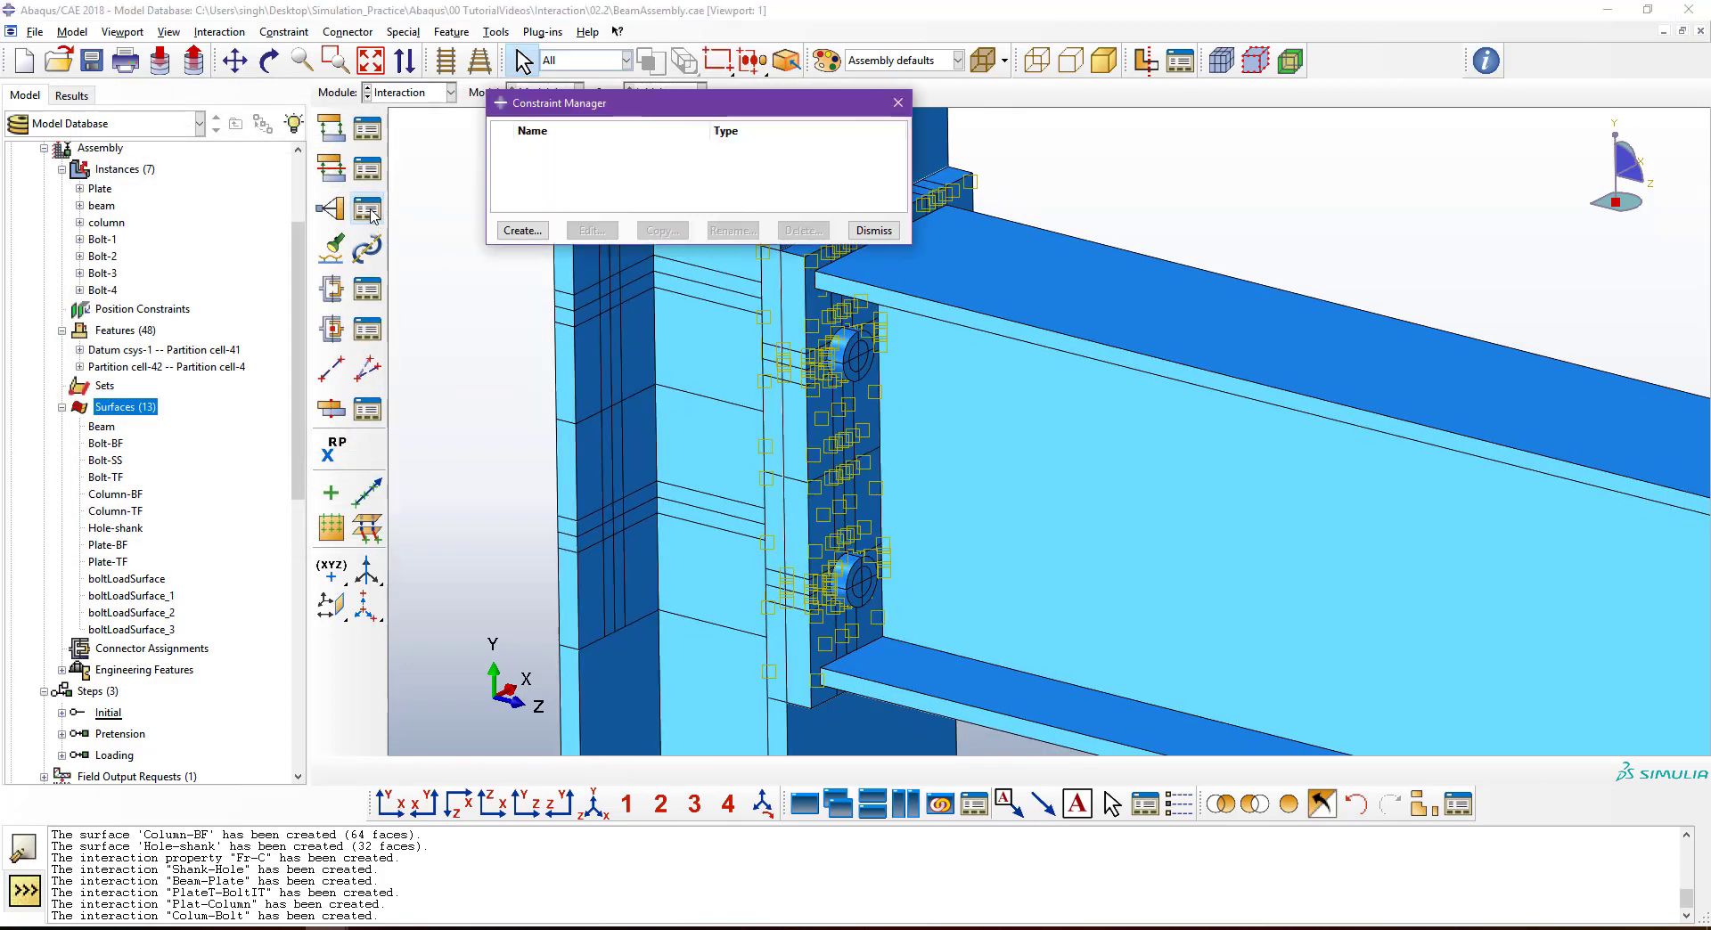
{"action": "key", "text": "Escape"}
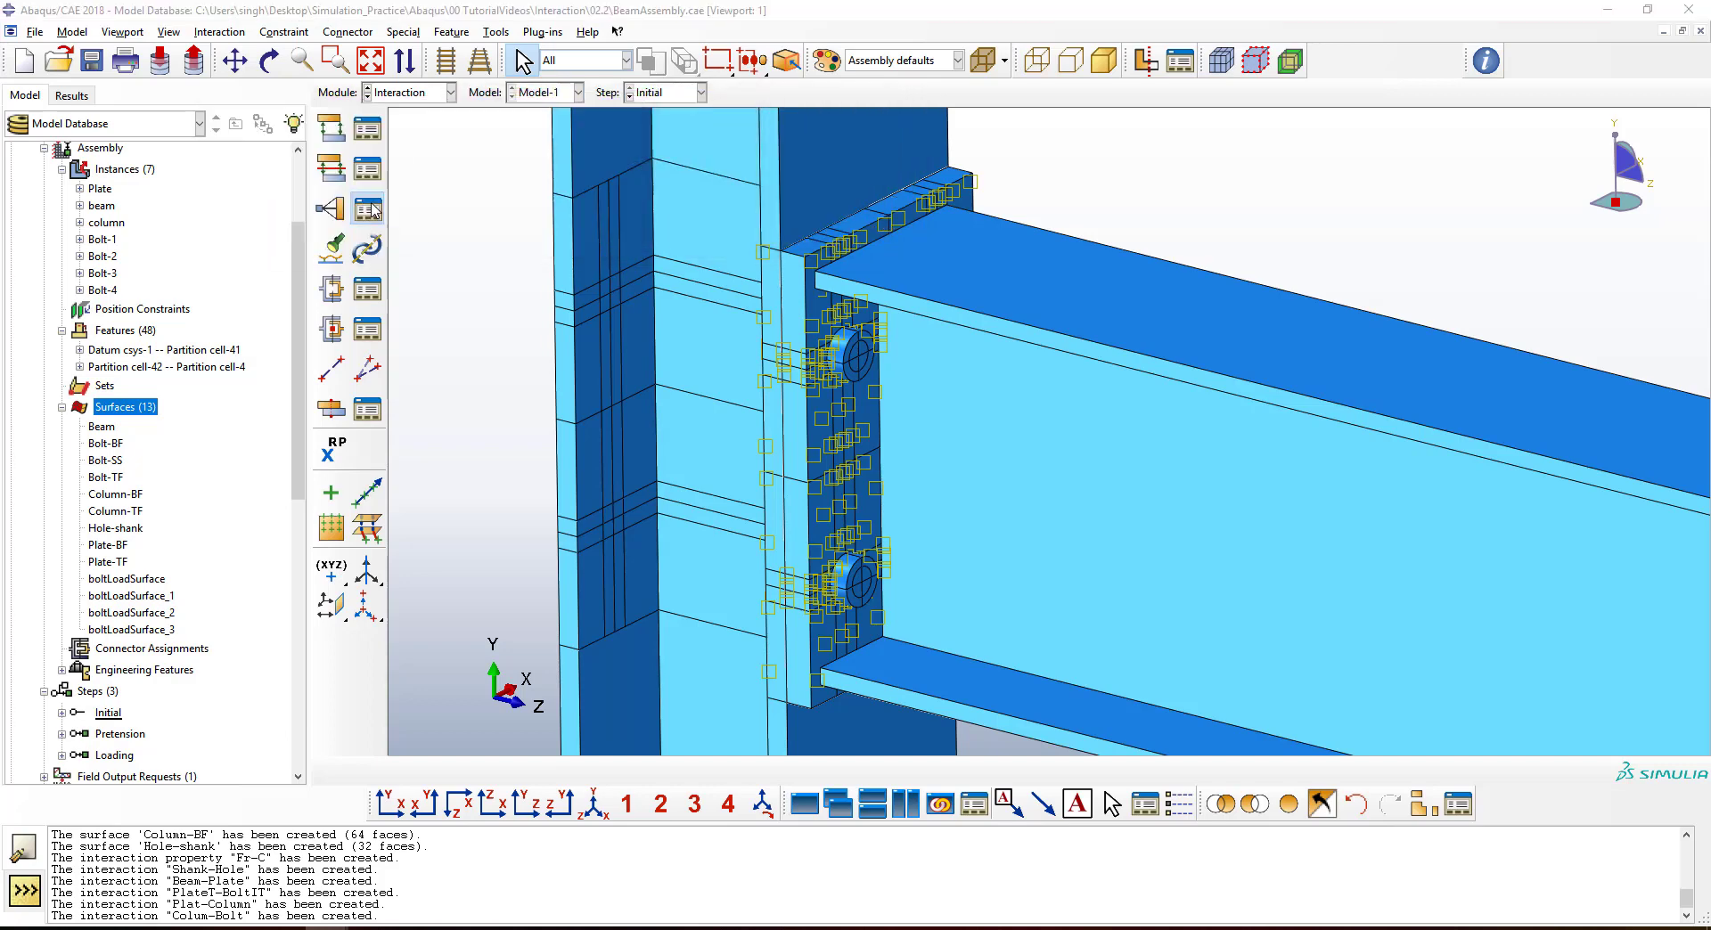
{"action": "left_click", "coordinate": [368, 210]}
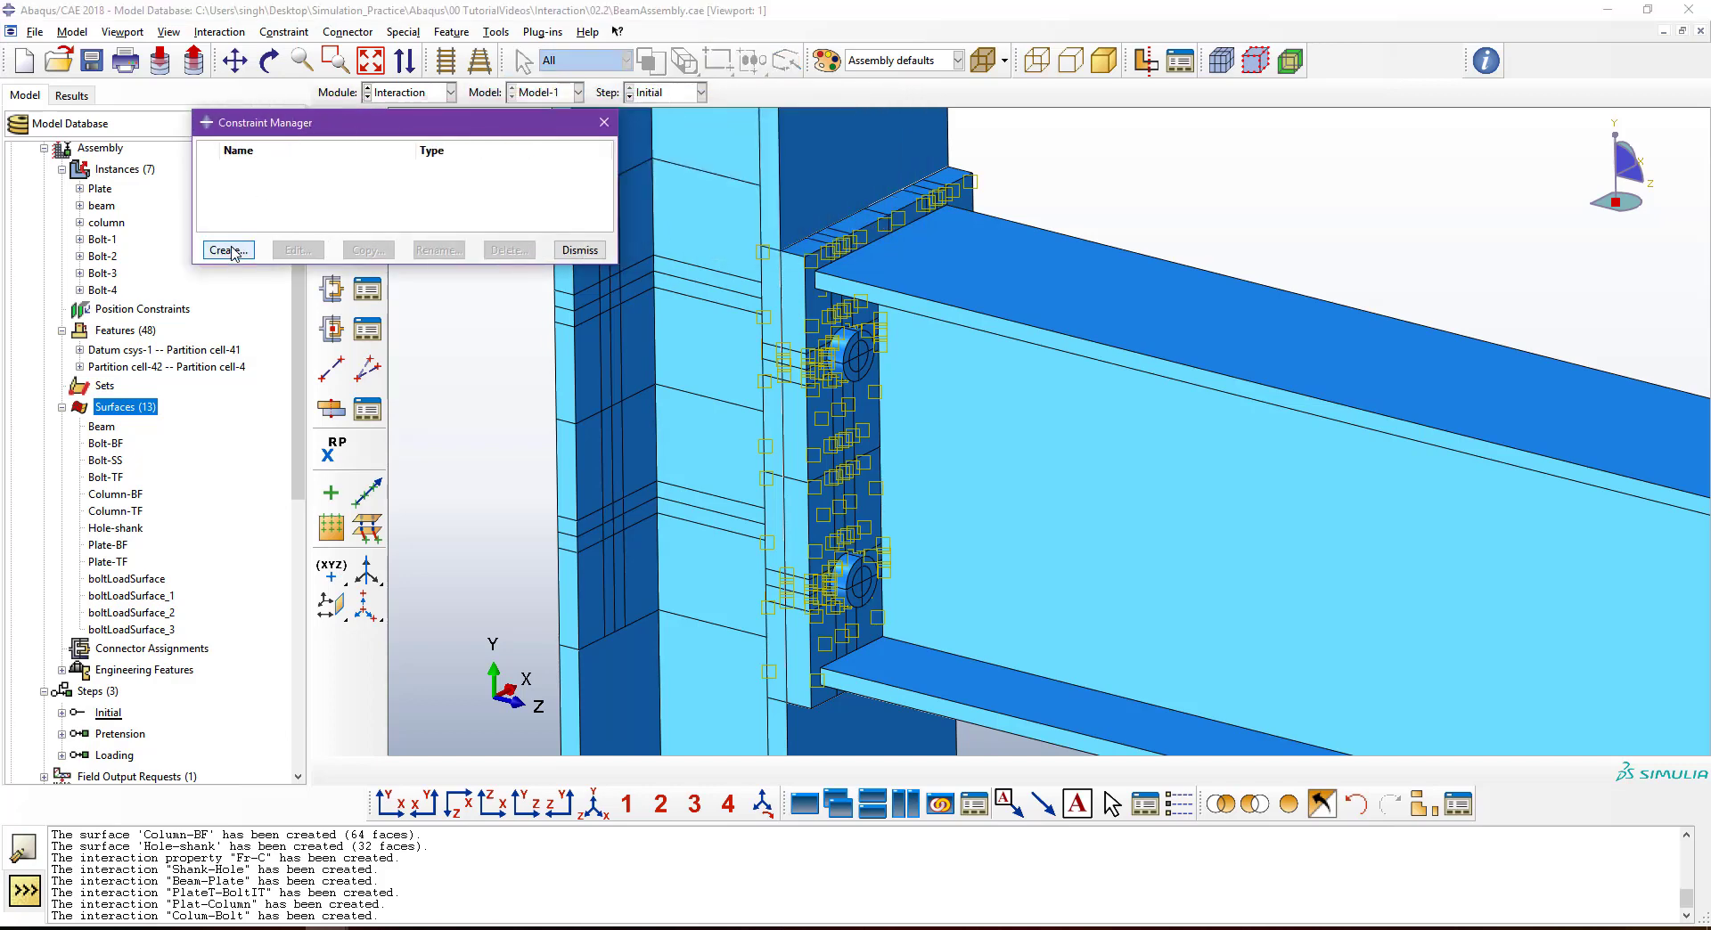
{"action": "left_click", "coordinate": [227, 249]}
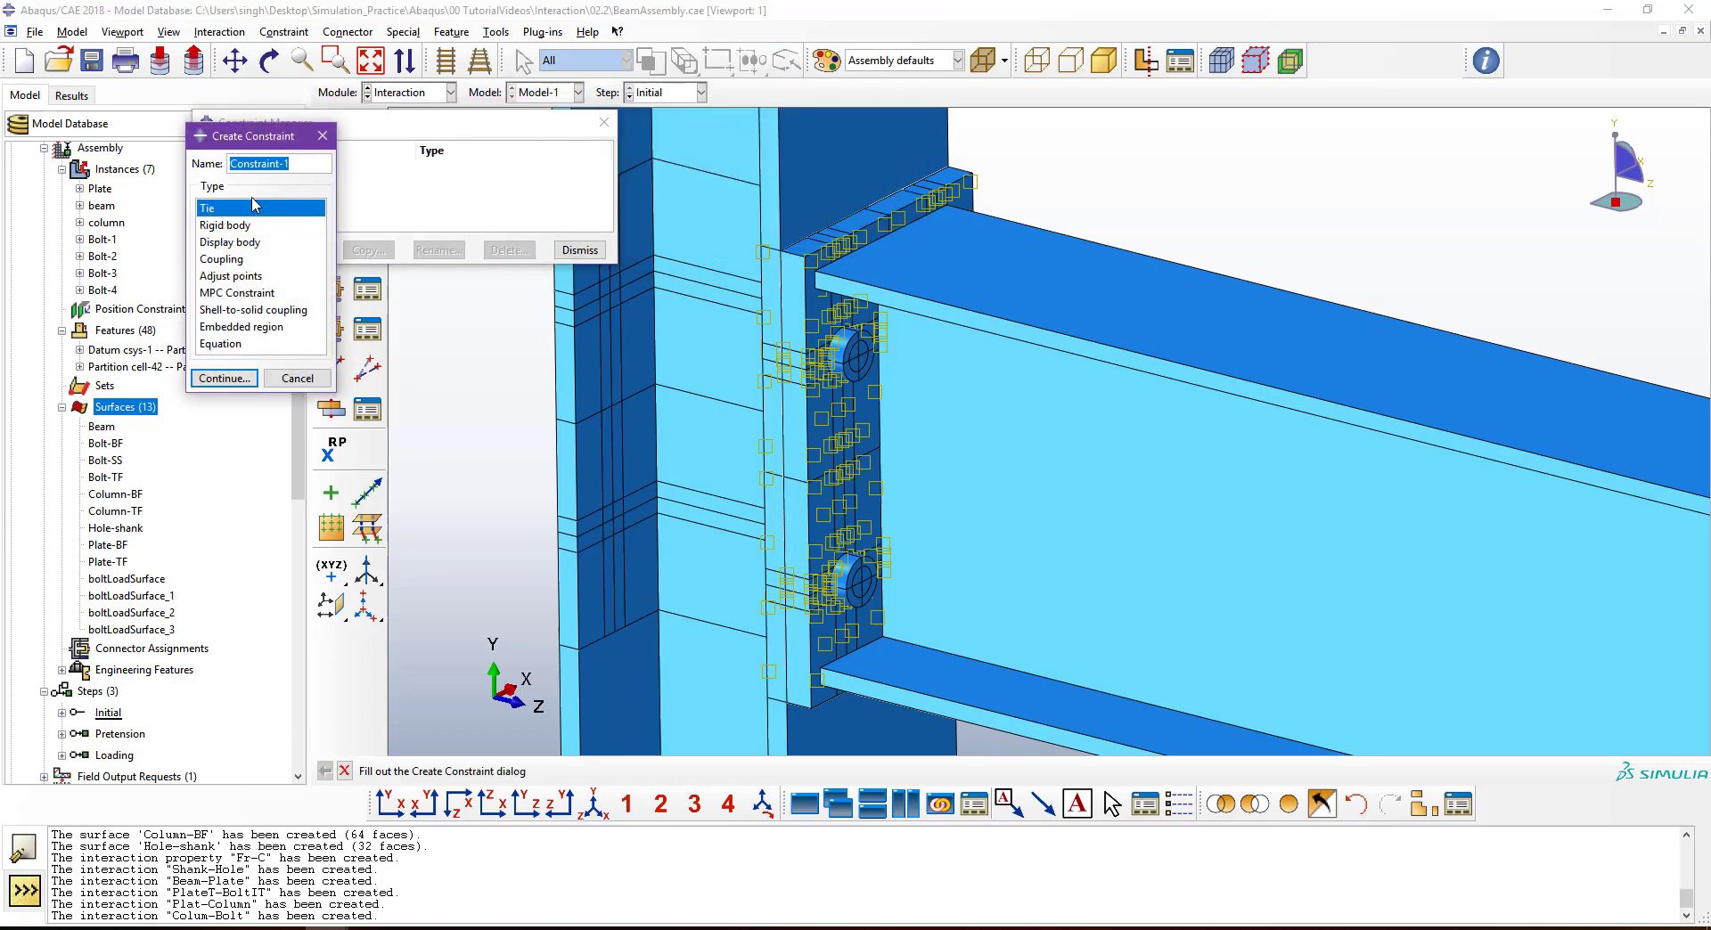
{"action": "left_click", "coordinate": [227, 379]}
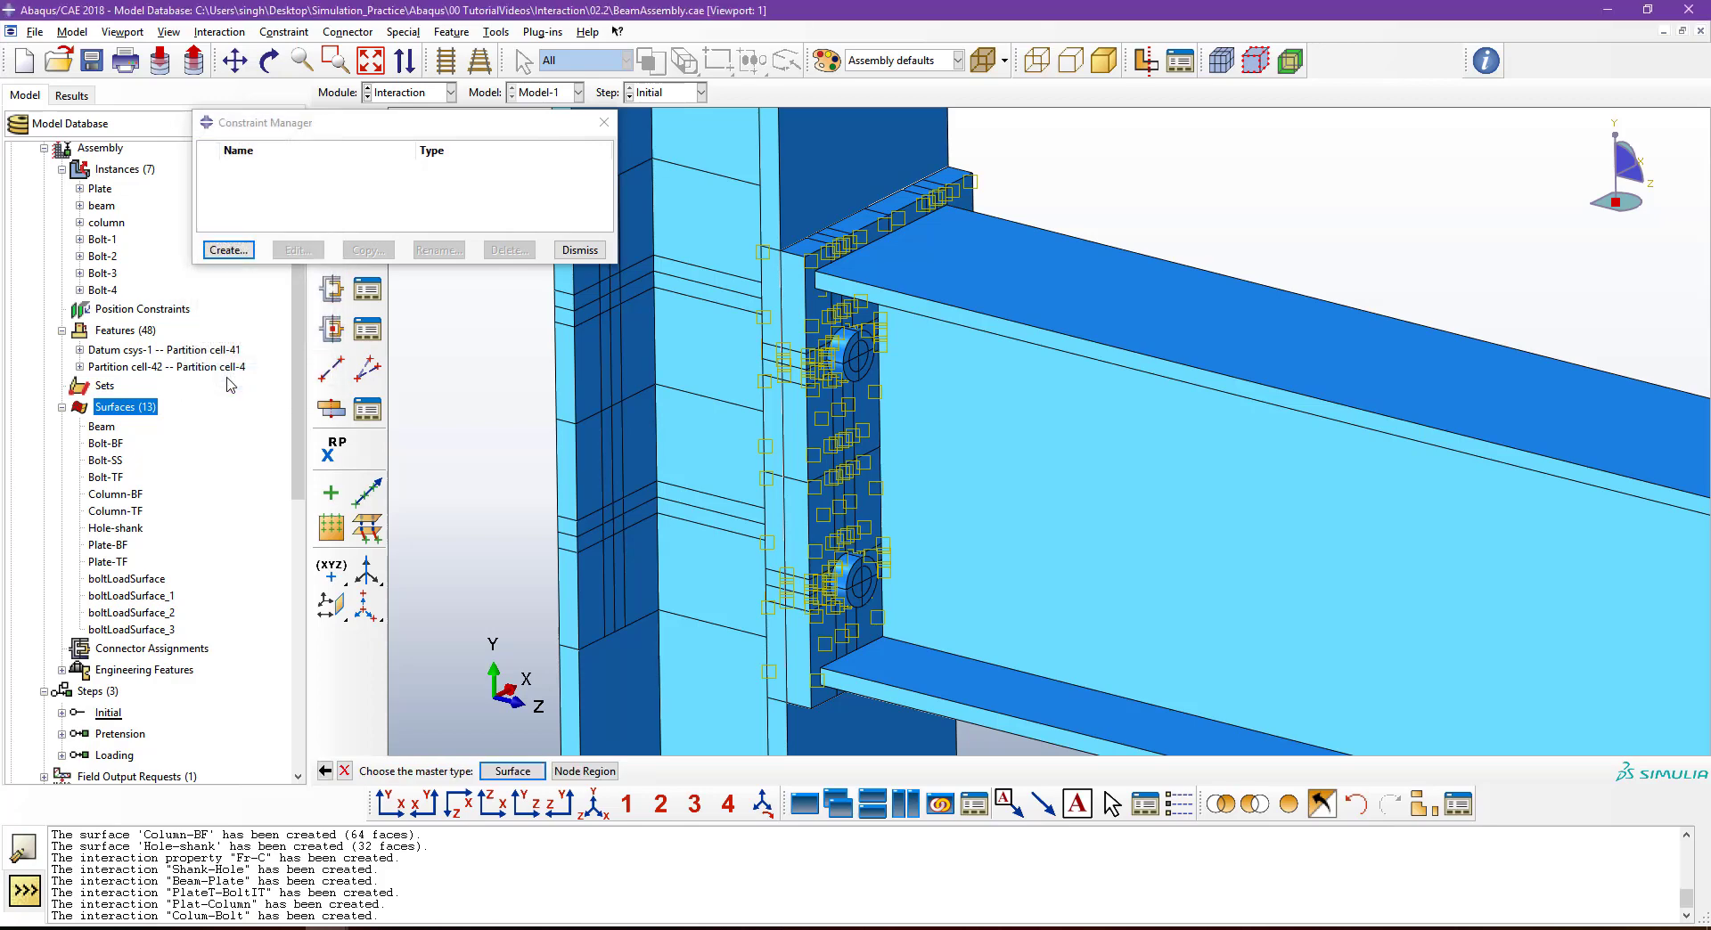
{"action": "left_click", "coordinate": [509, 771]}
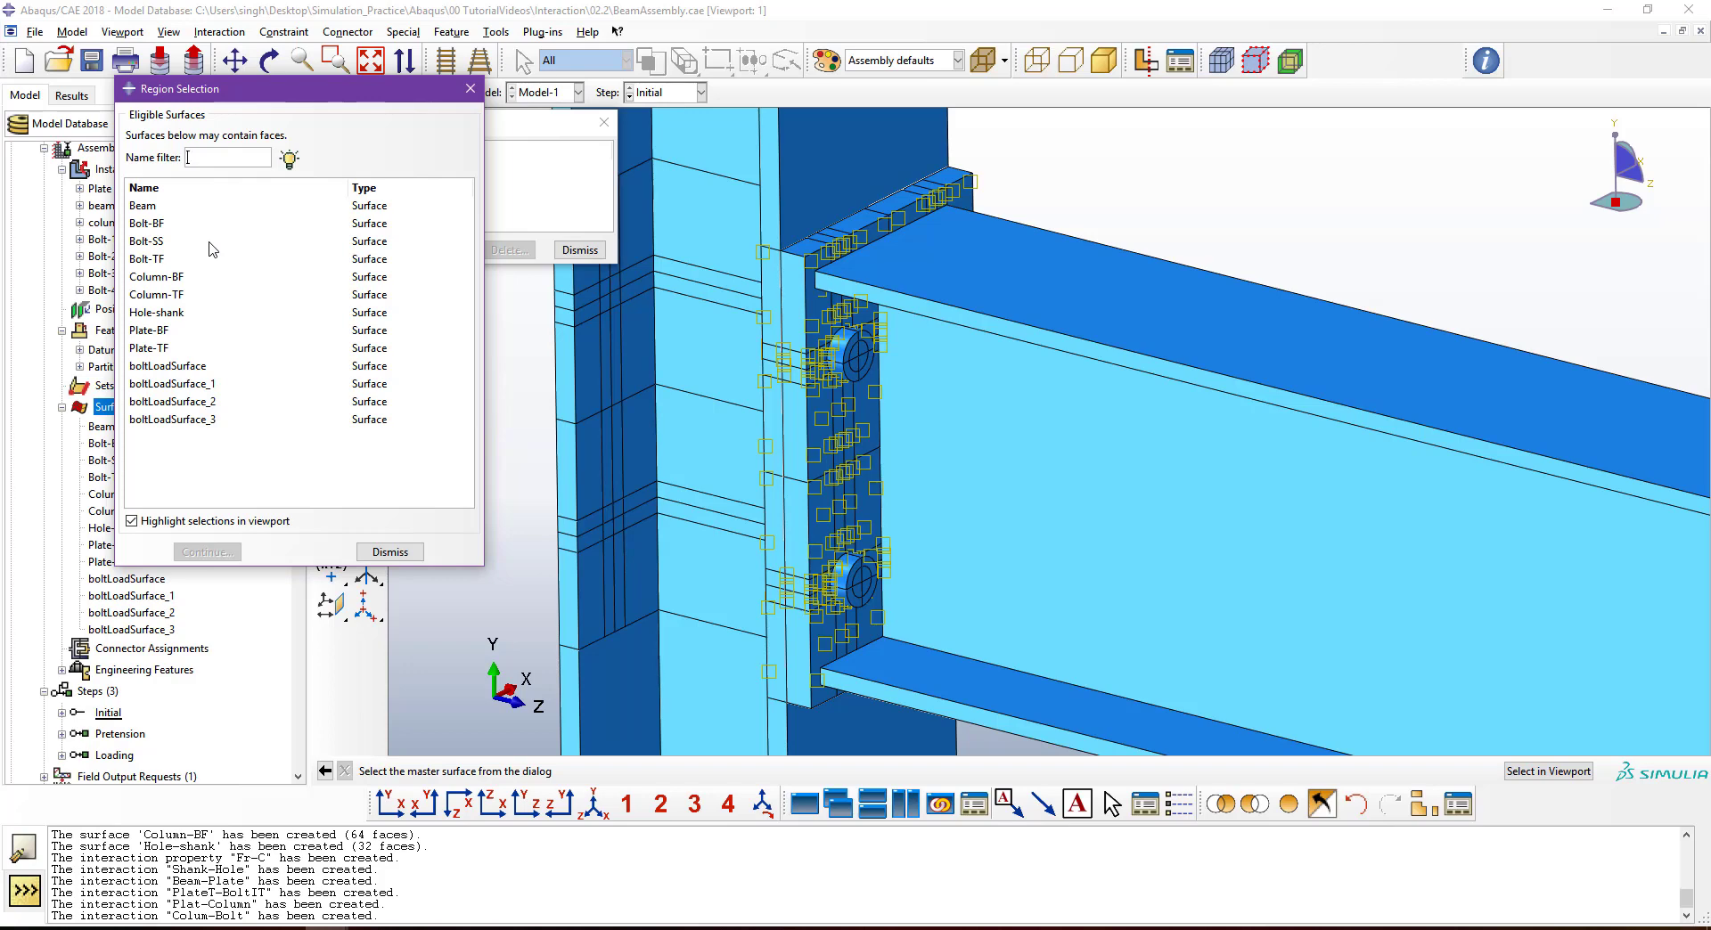
{"action": "left_click", "coordinate": [211, 348]}
{"action": "left_click", "coordinate": [234, 552]}
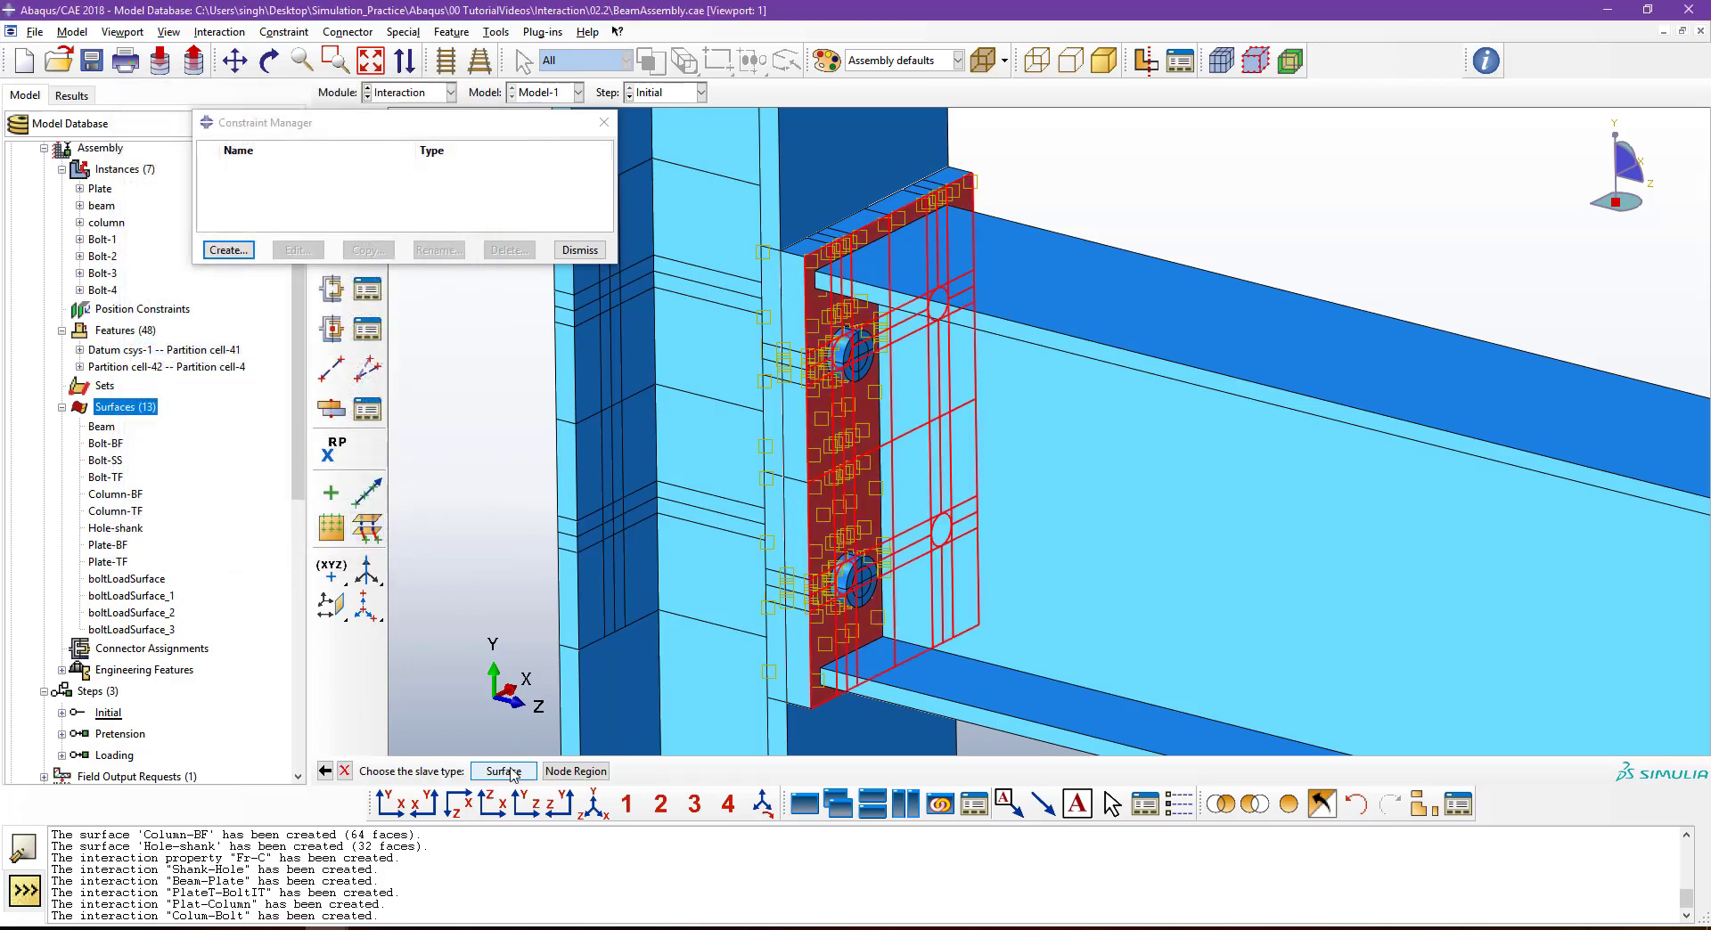
Choose surface Beam as the slave surface and finish the tie with the computed default position tolerance and slave surface adjustment on.
{"action": "left_click", "coordinate": [509, 771]}
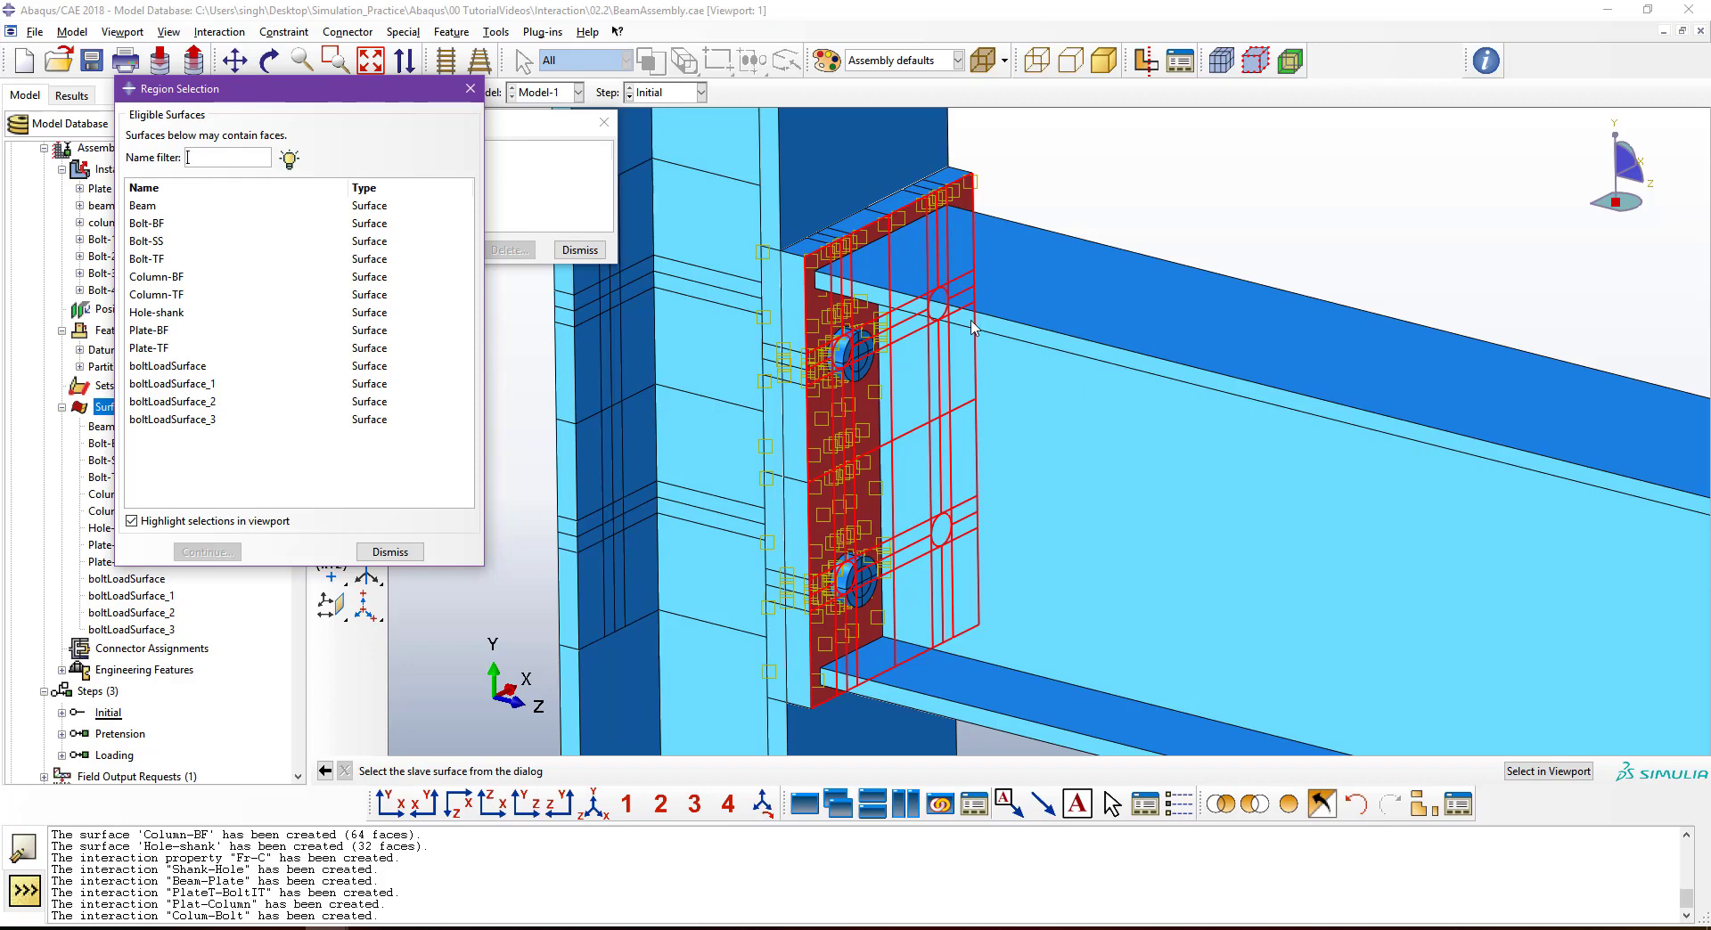
{"action": "left_click", "coordinate": [173, 206]}
{"action": "left_click", "coordinate": [207, 552]}
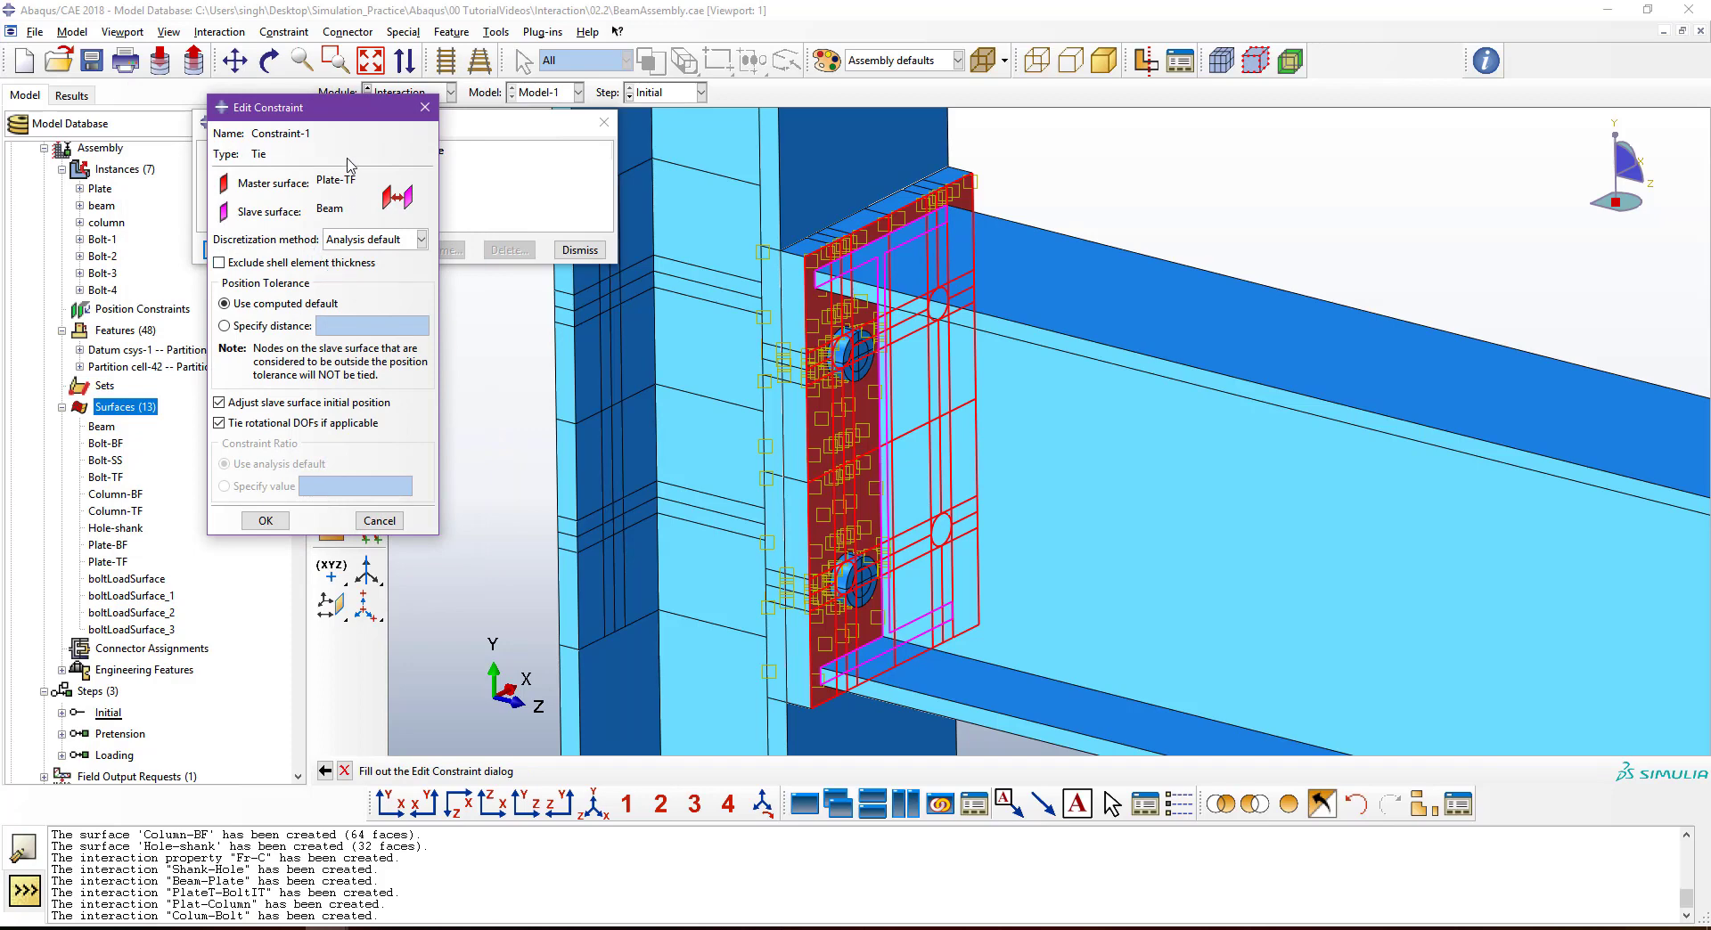
{"action": "left_click_drag", "start_coordinate": [332, 117], "coordinate": [390, 126]}
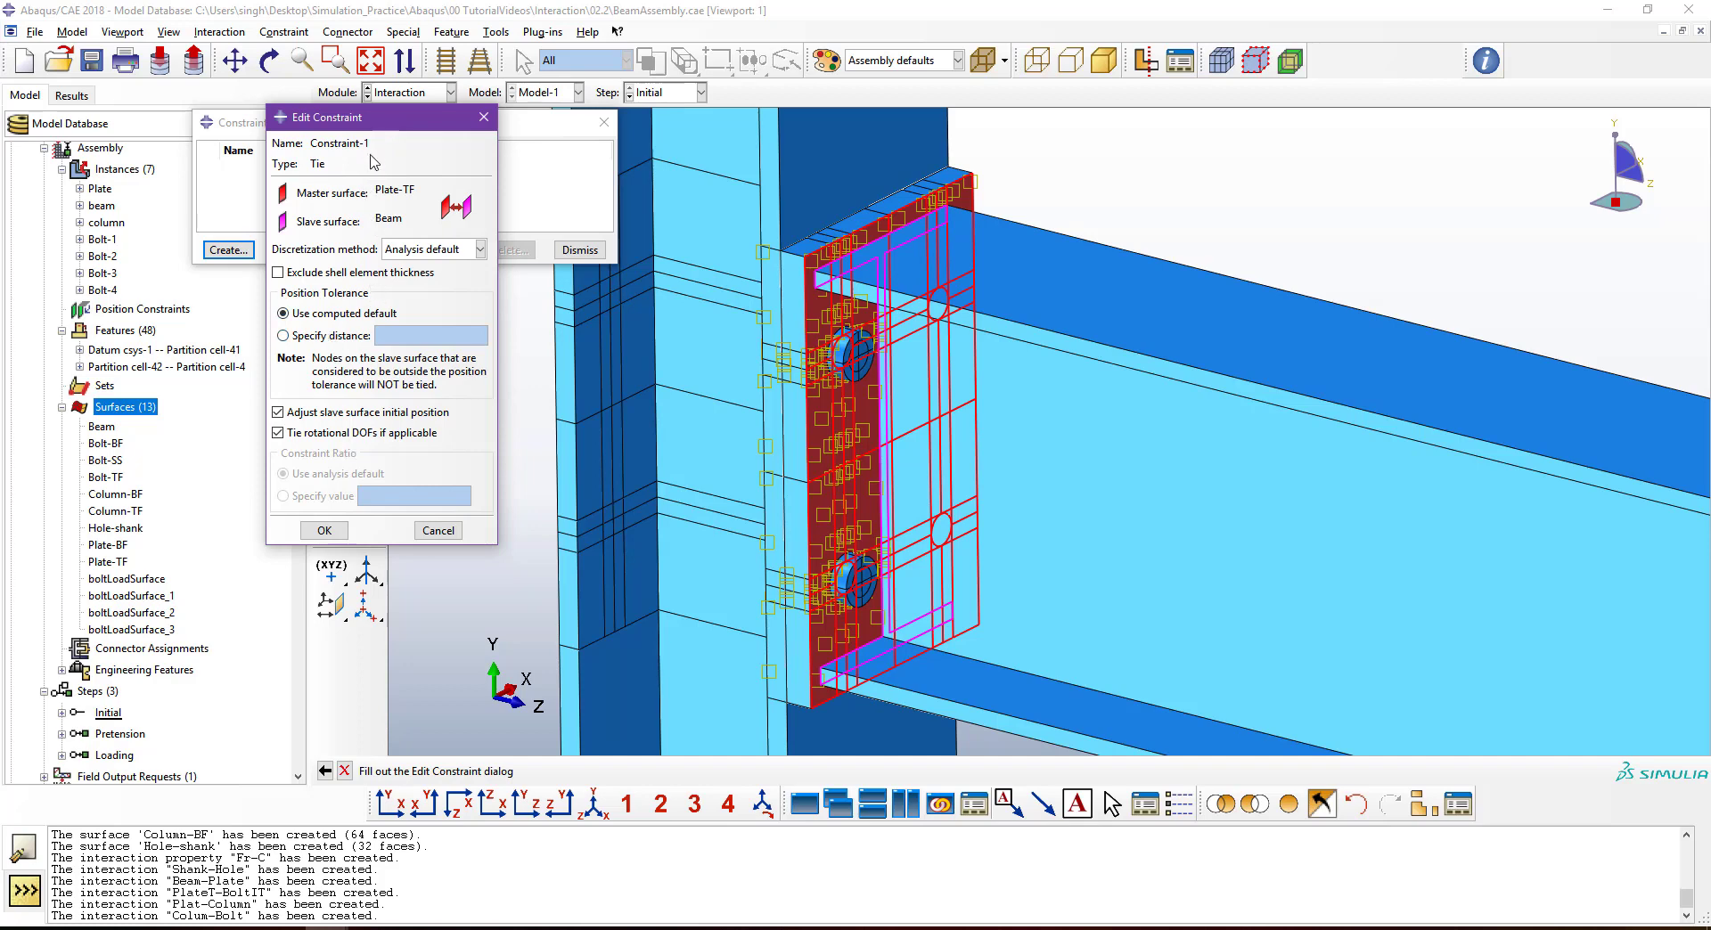
{"action": "left_click_drag", "start_coordinate": [370, 123], "coordinate": [381, 153]}
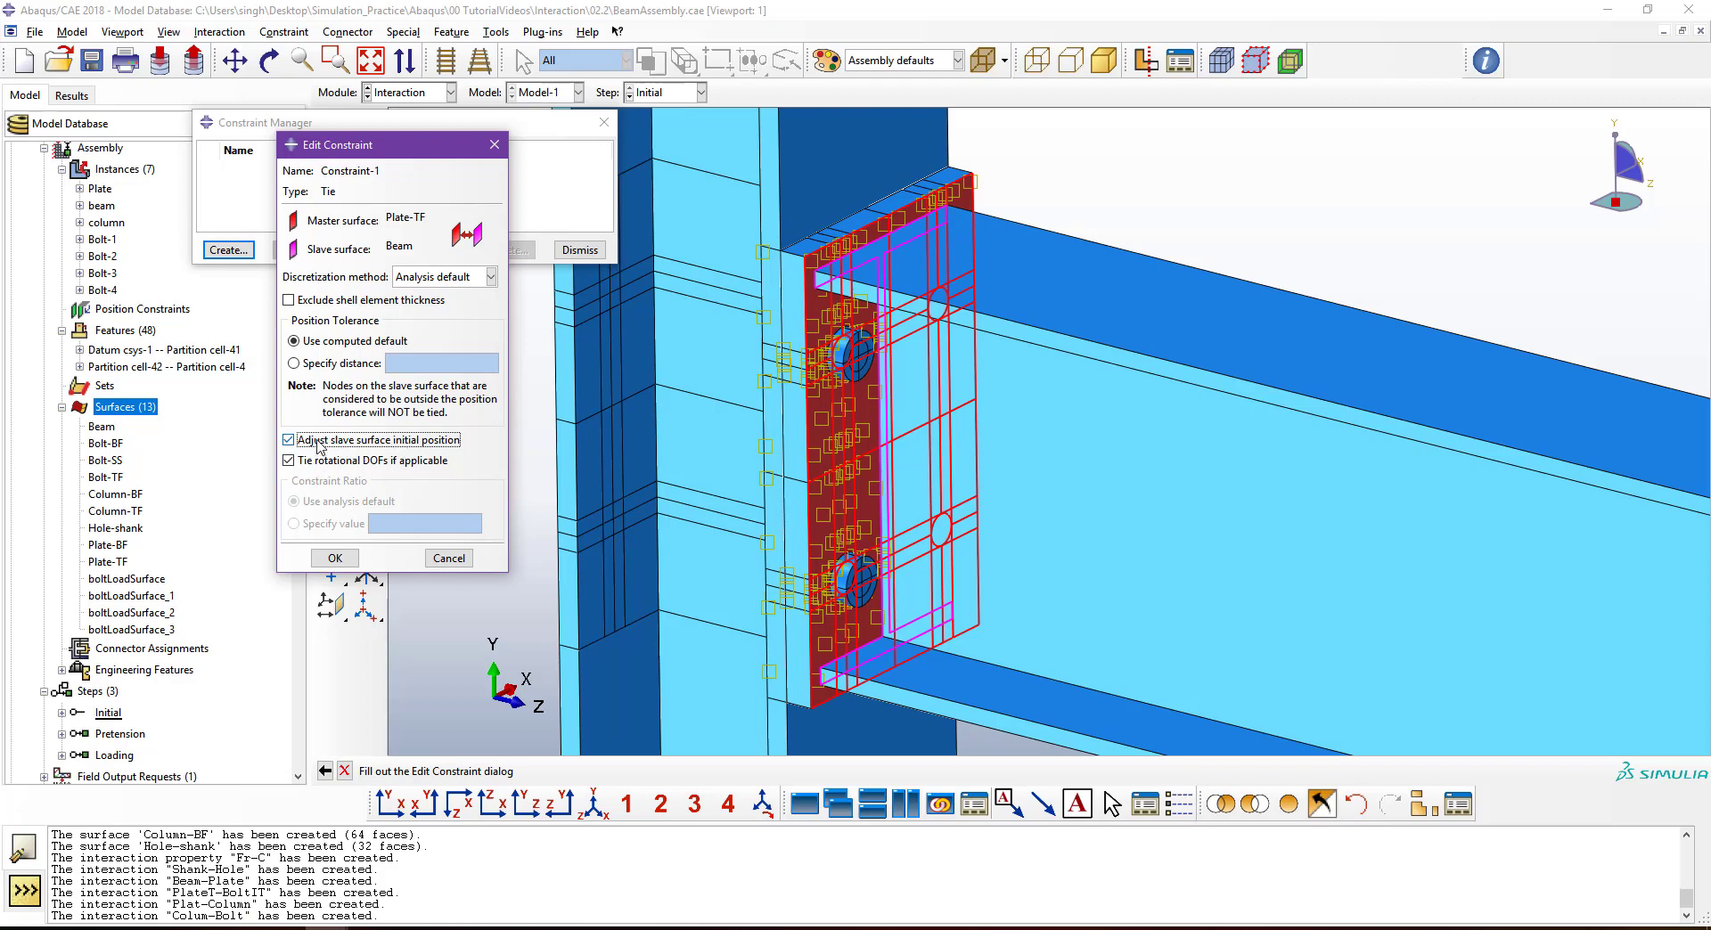
{"action": "left_click", "coordinate": [335, 558]}
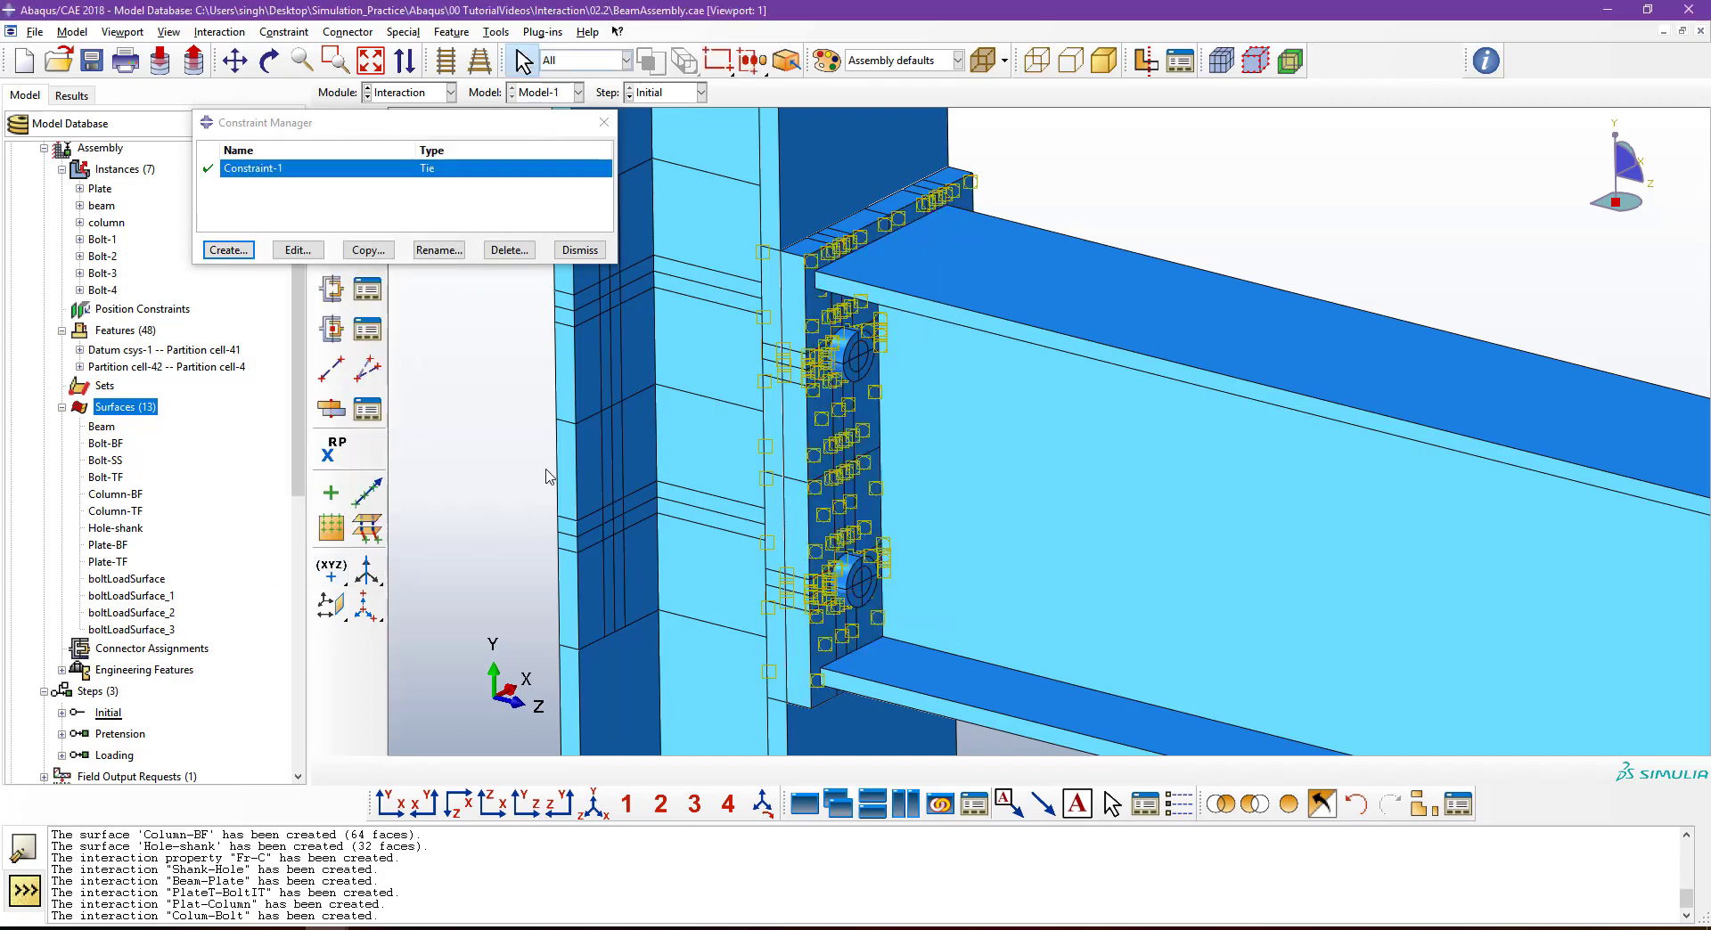
{"action": "left_click", "coordinate": [588, 249]}
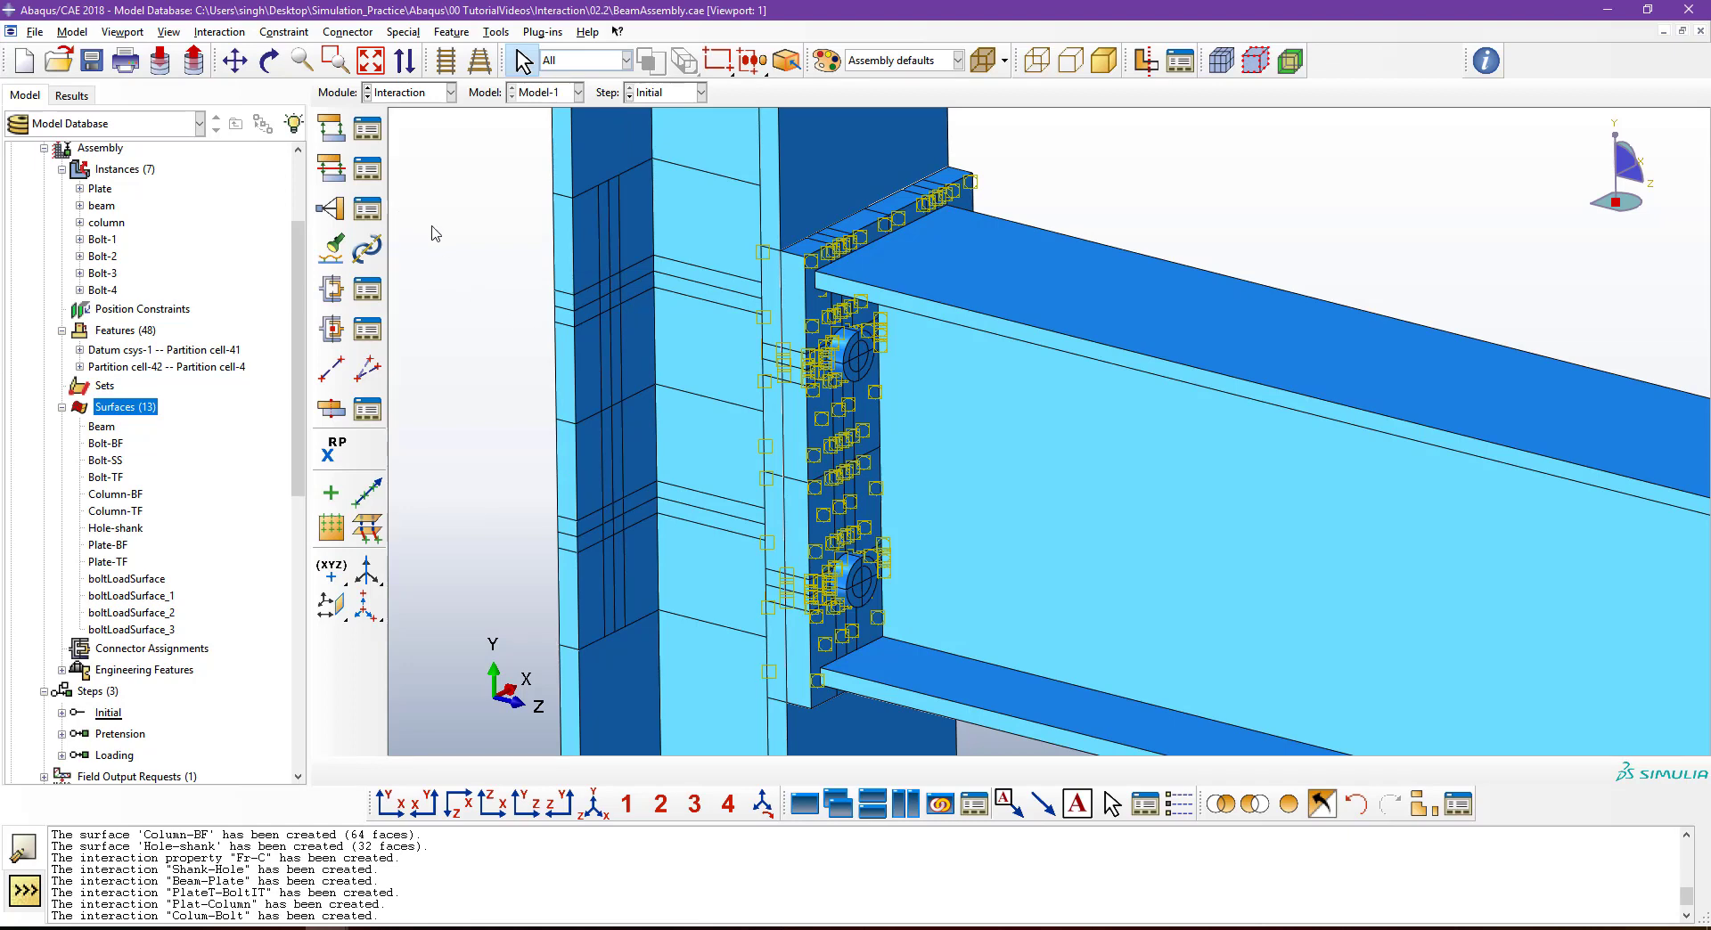
Switch to the Mesh module with the whole beam-column assembly as the object.
{"action": "left_click", "coordinate": [411, 92]}
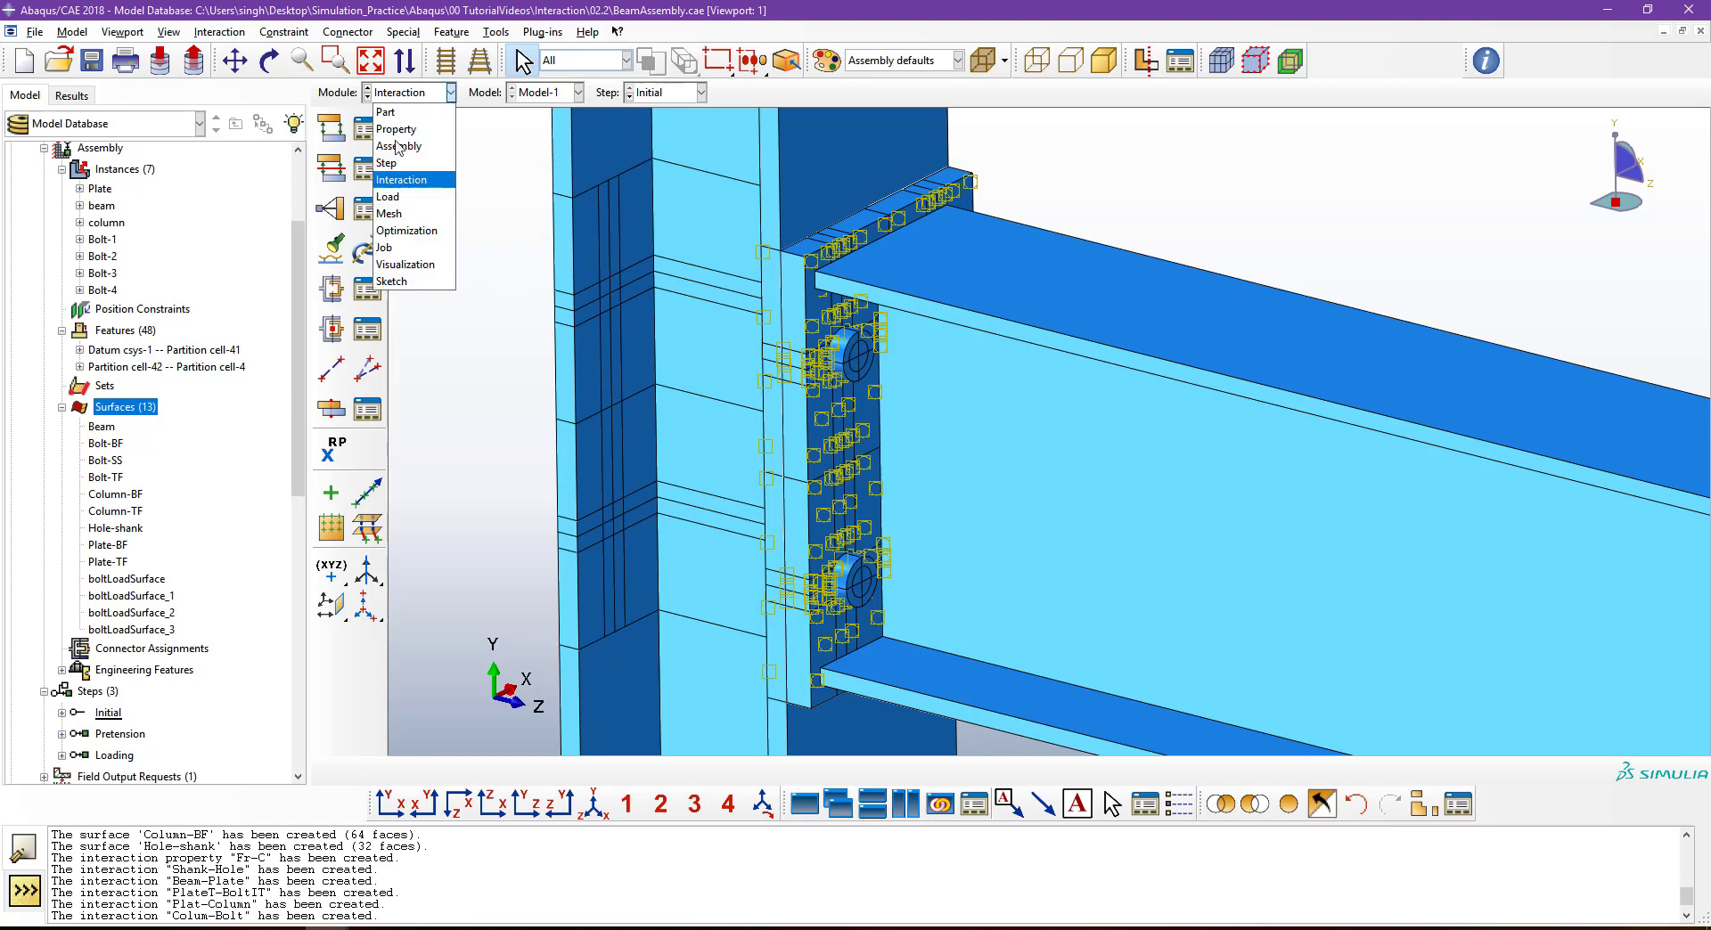
{"action": "left_click", "coordinate": [398, 197]}
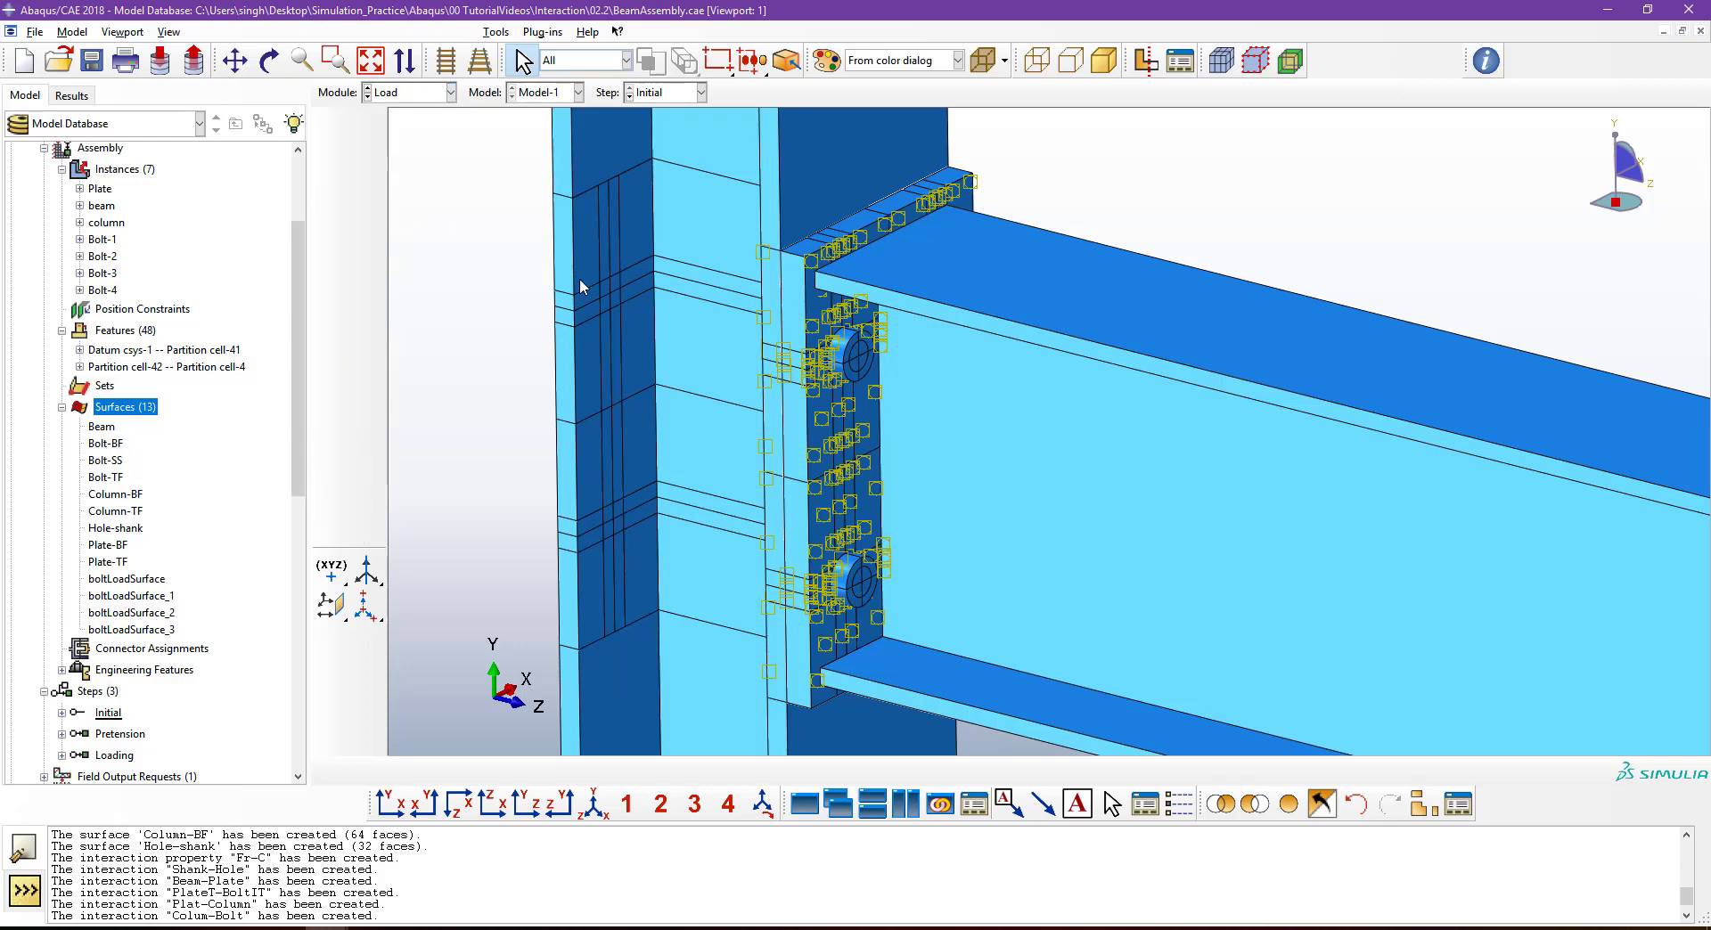
{"action": "scroll", "coordinate": [677, 334], "scroll_direction": "down", "scroll_amount": 3}
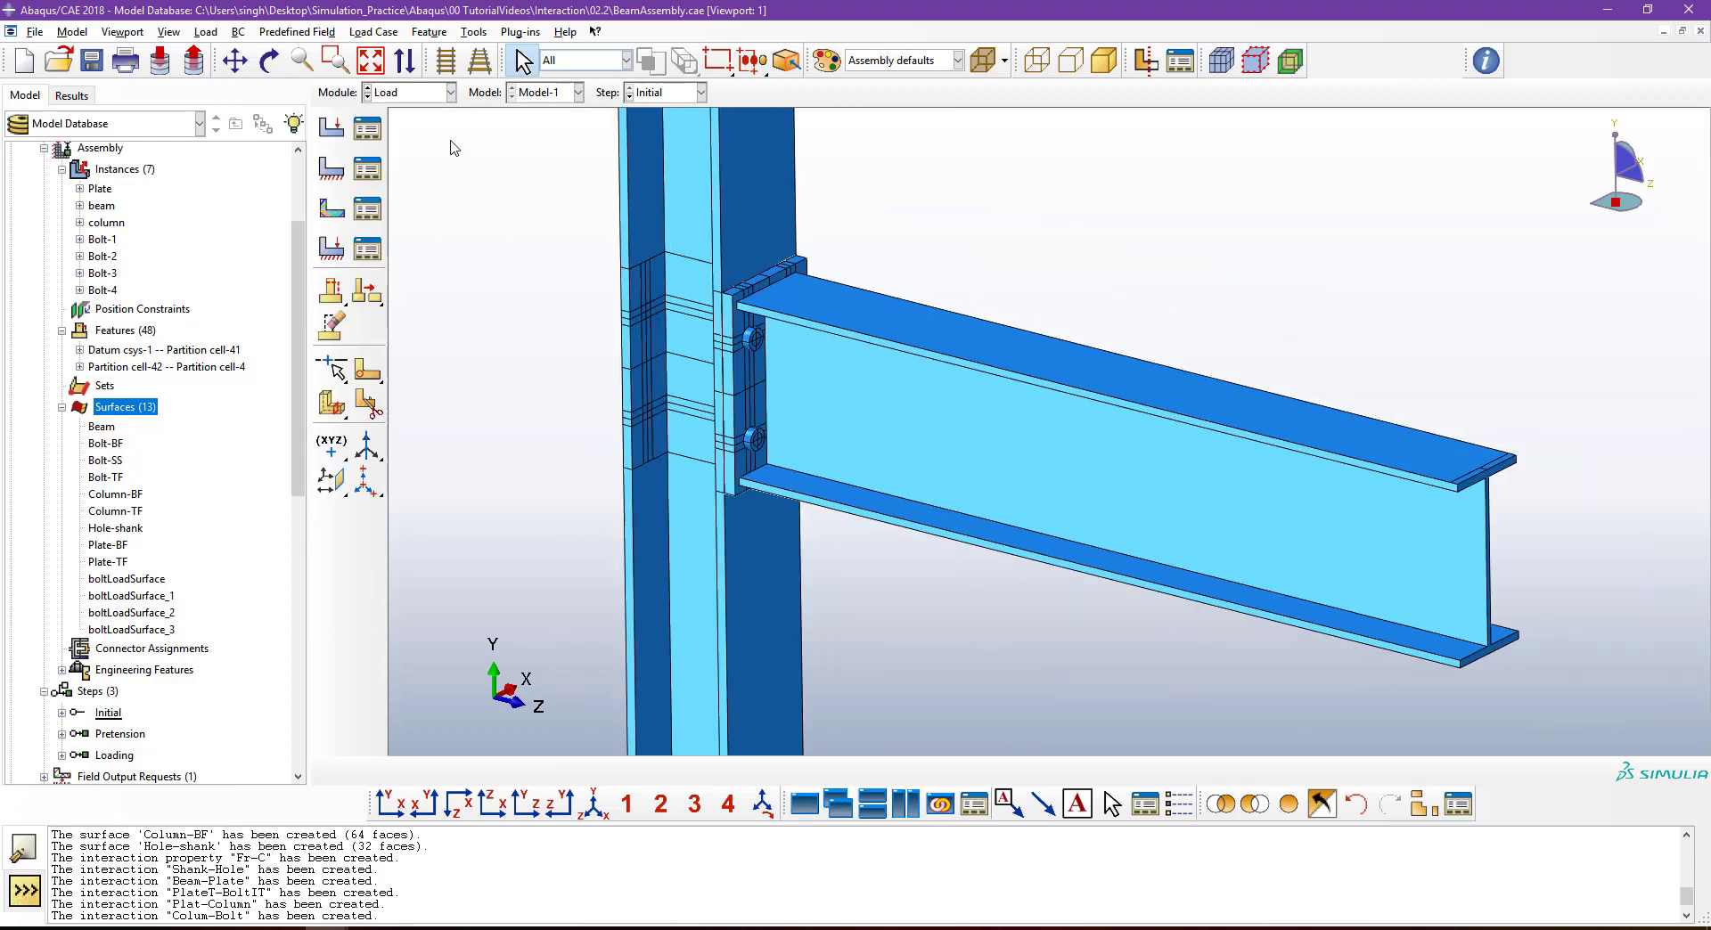
{"action": "left_click", "coordinate": [408, 93]}
{"action": "left_click", "coordinate": [413, 214]}
{"action": "scroll", "coordinate": [762, 330], "scroll_direction": "up", "scroll_amount": 2}
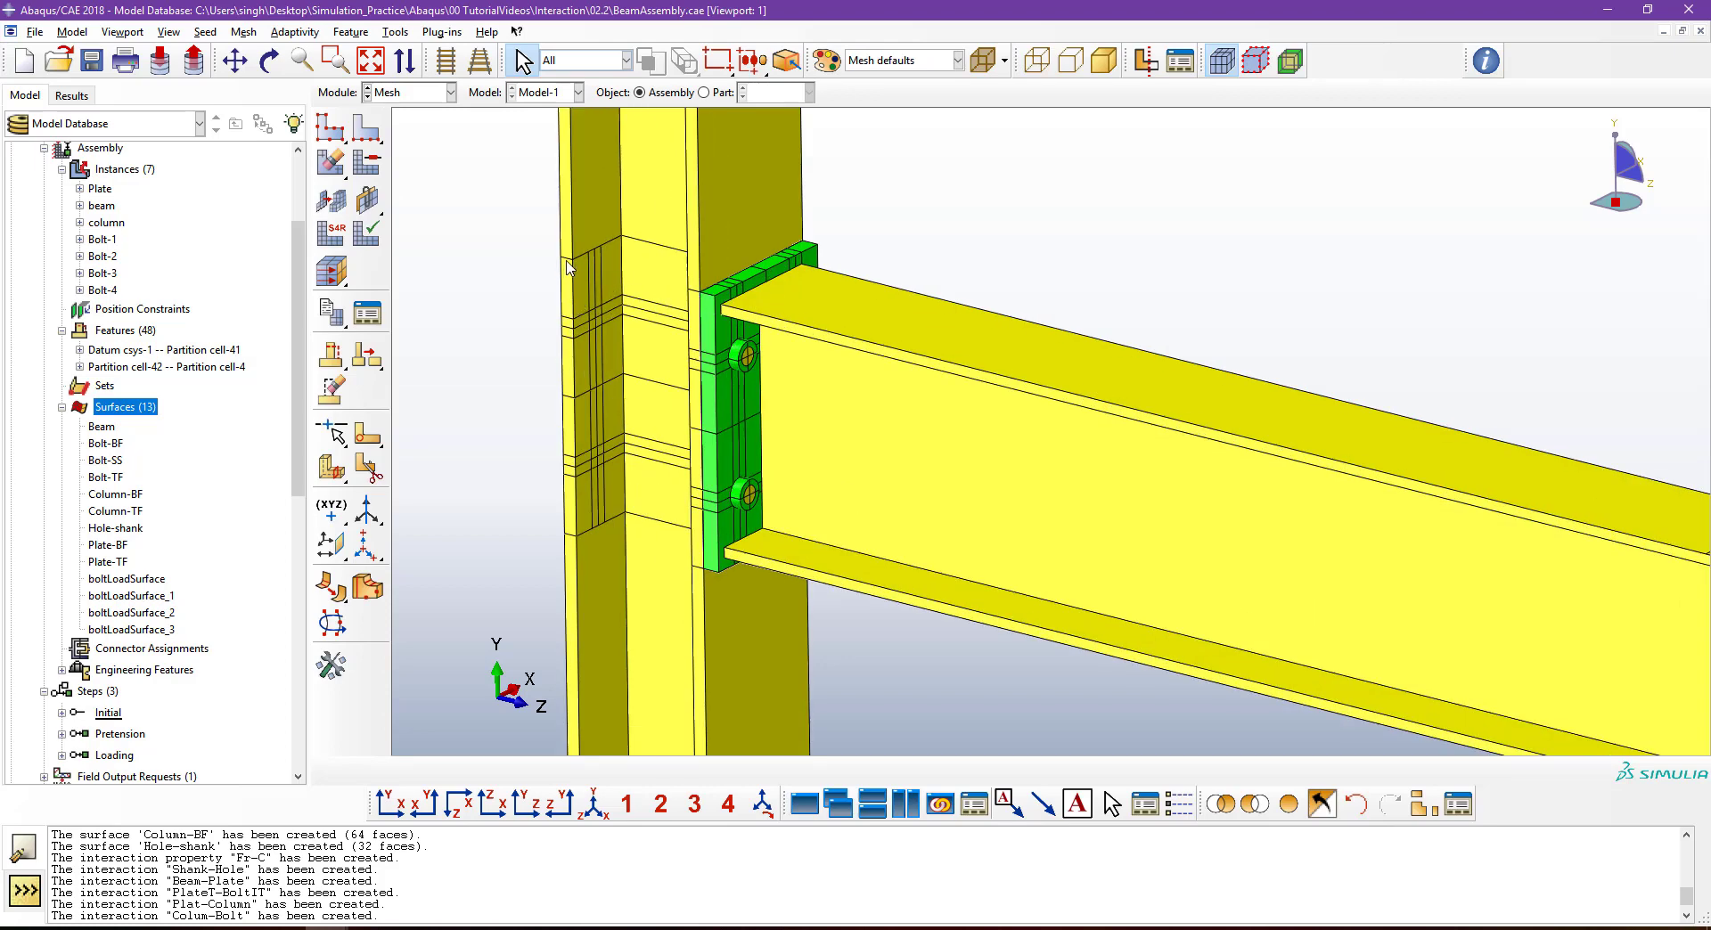
{"action": "scroll", "coordinate": [655, 301], "scroll_direction": "down", "scroll_amount": 1}
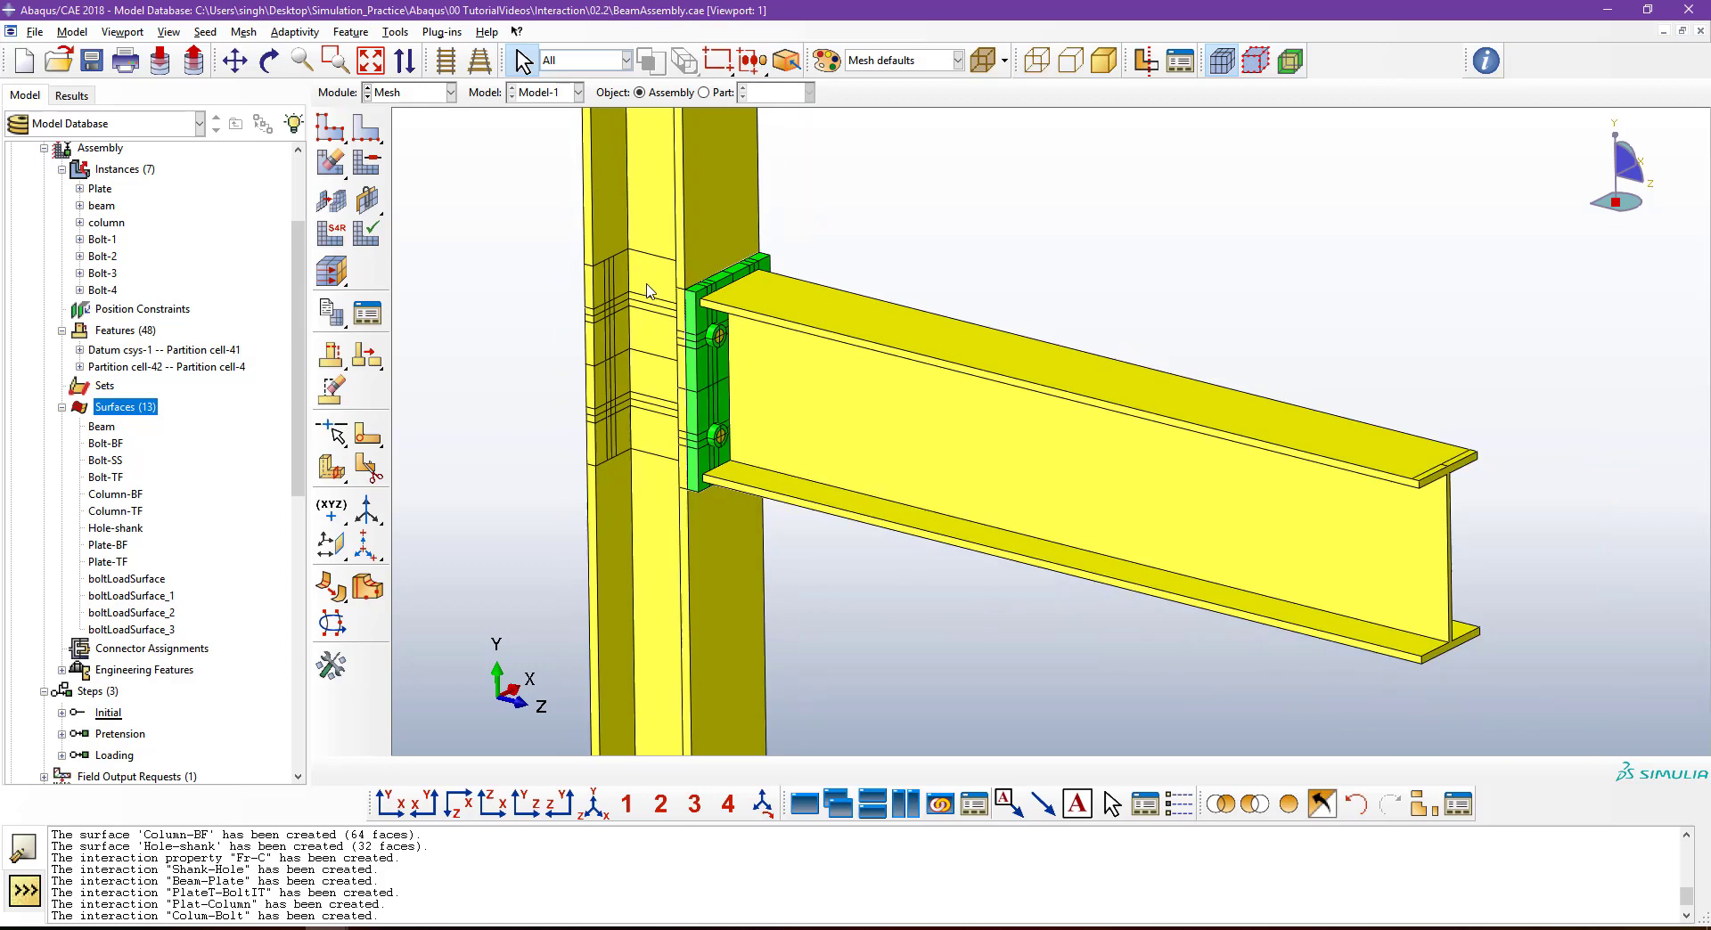
Inspect the local seed settings of the vertical thickness edge at the free end of the beam's upper flange, keeping them as they are.
{"action": "left_click", "coordinate": [336, 134]}
{"action": "scroll", "coordinate": [1481, 485], "scroll_direction": "up", "scroll_amount": 2}
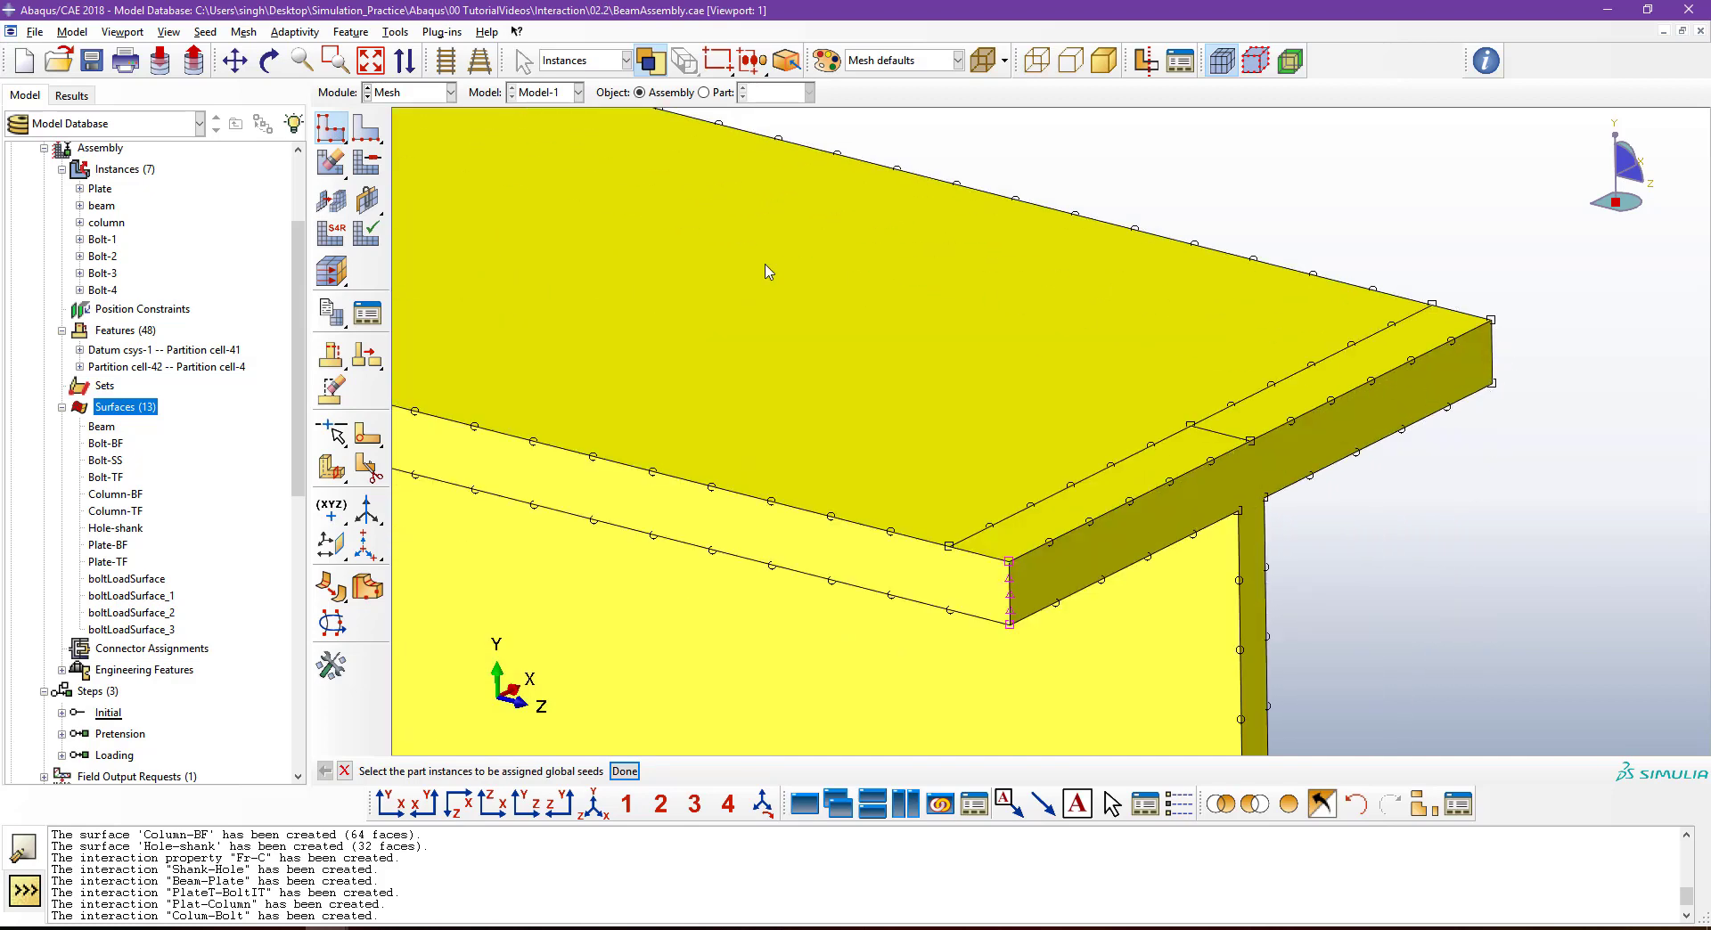
{"action": "left_click", "coordinate": [382, 134]}
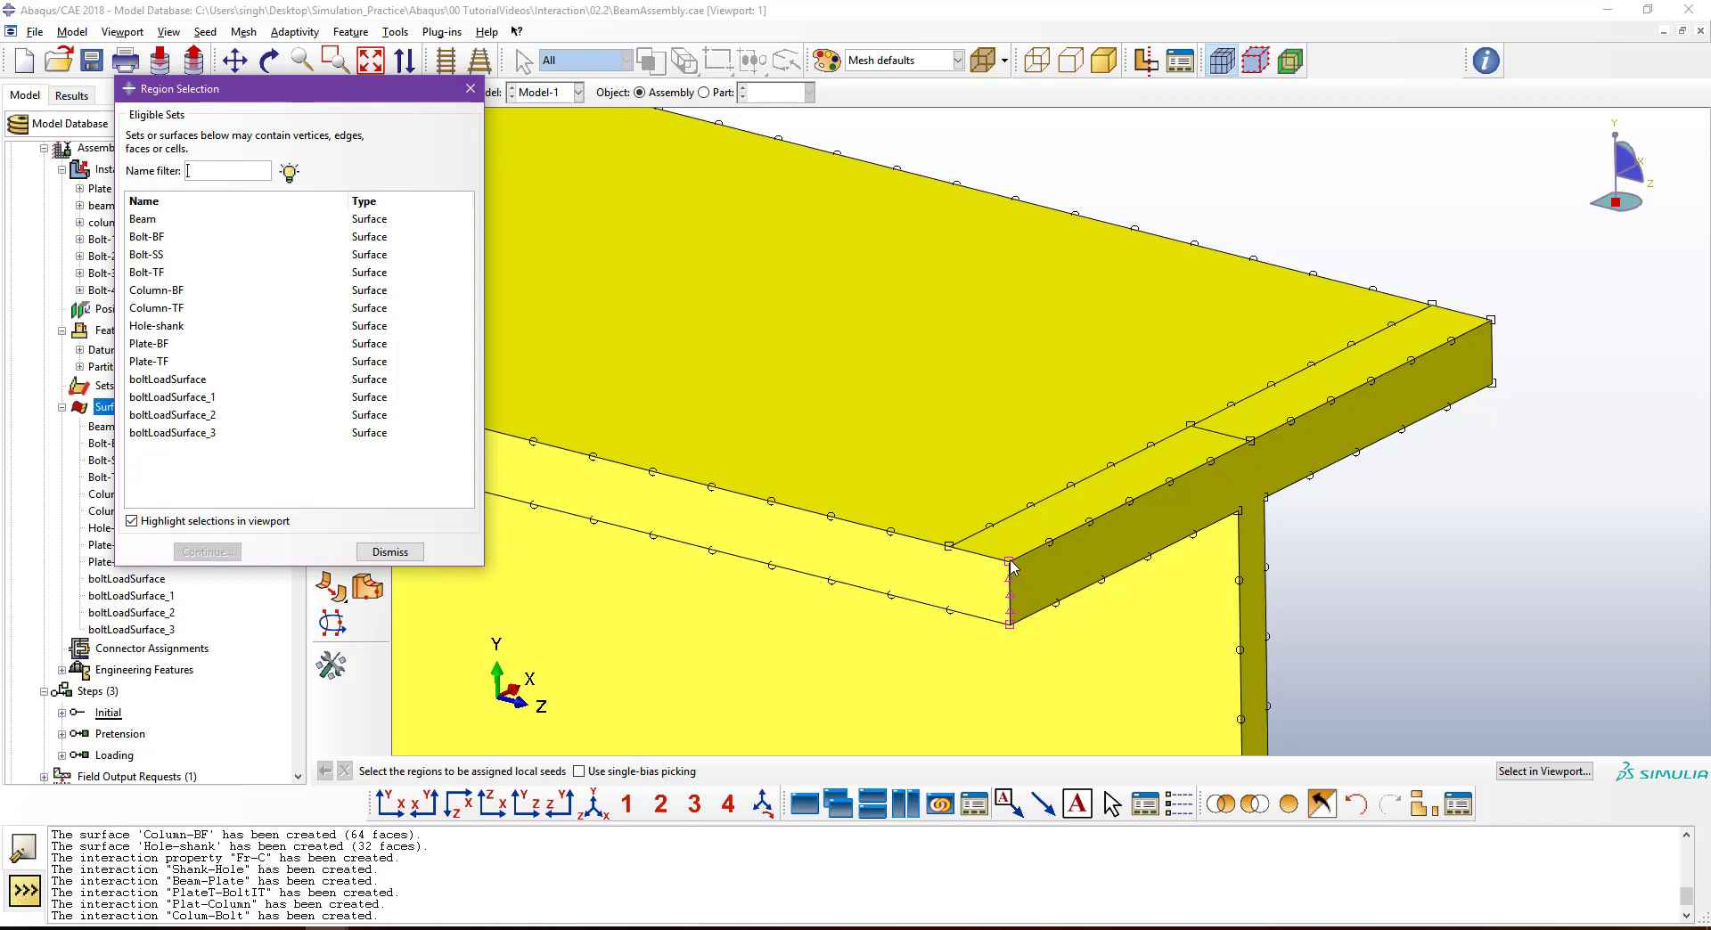
{"action": "left_click", "coordinate": [1011, 592]}
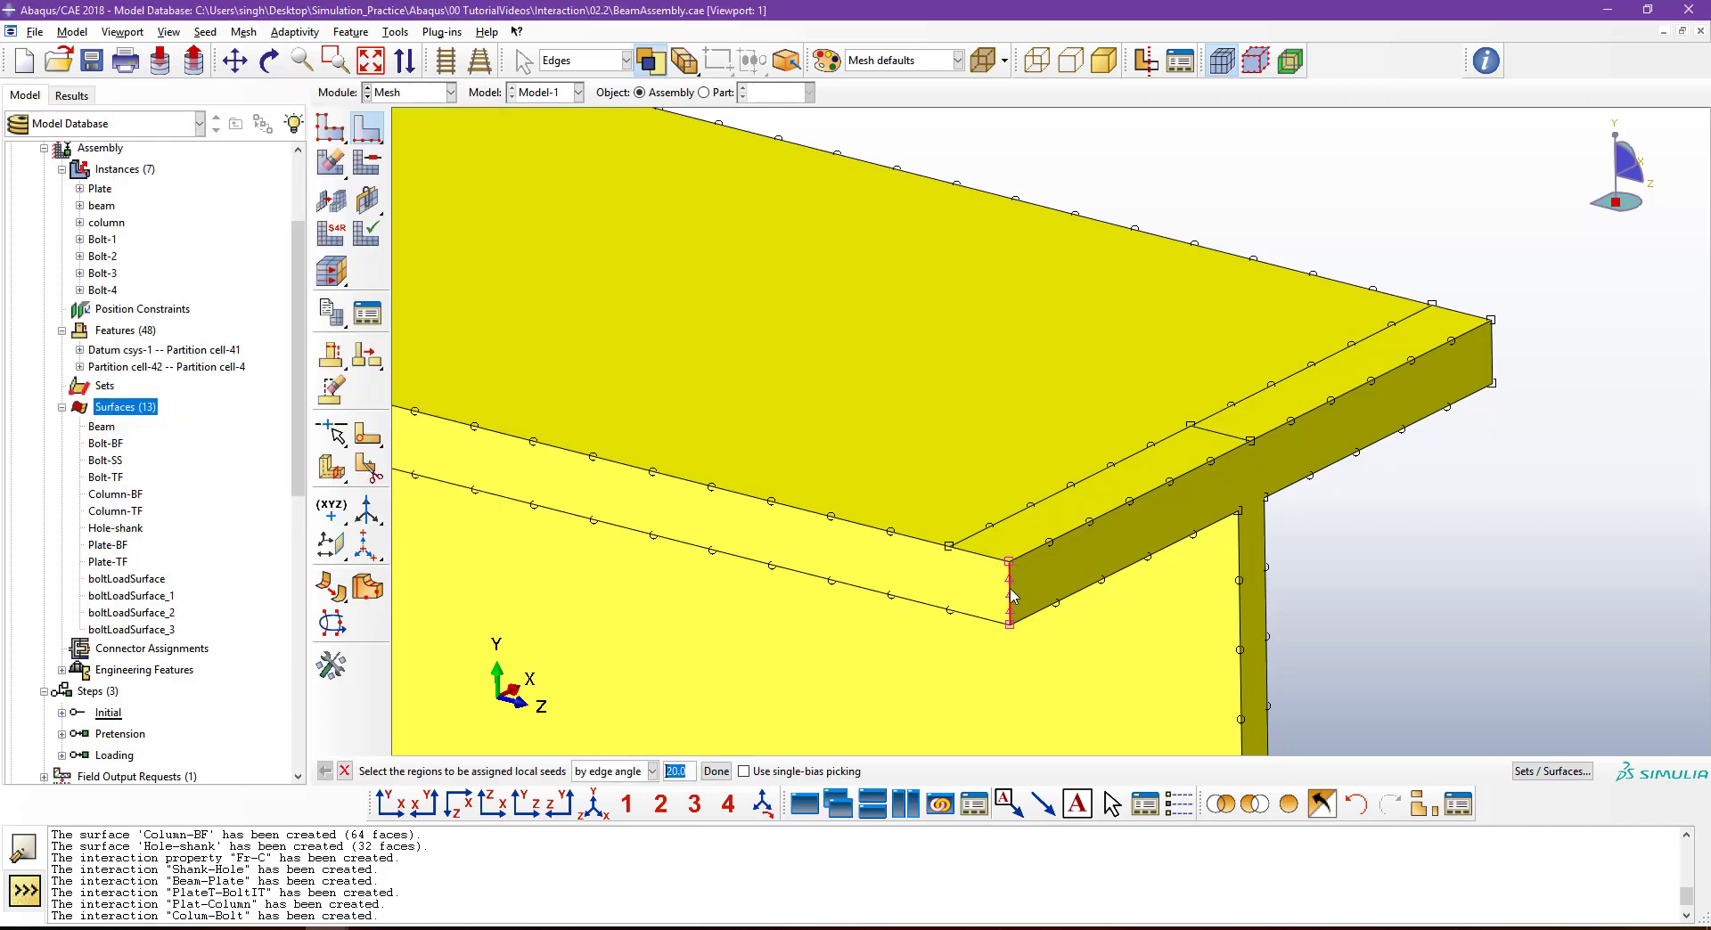
{"action": "left_click", "coordinate": [621, 771]}
{"action": "left_click", "coordinate": [615, 788]}
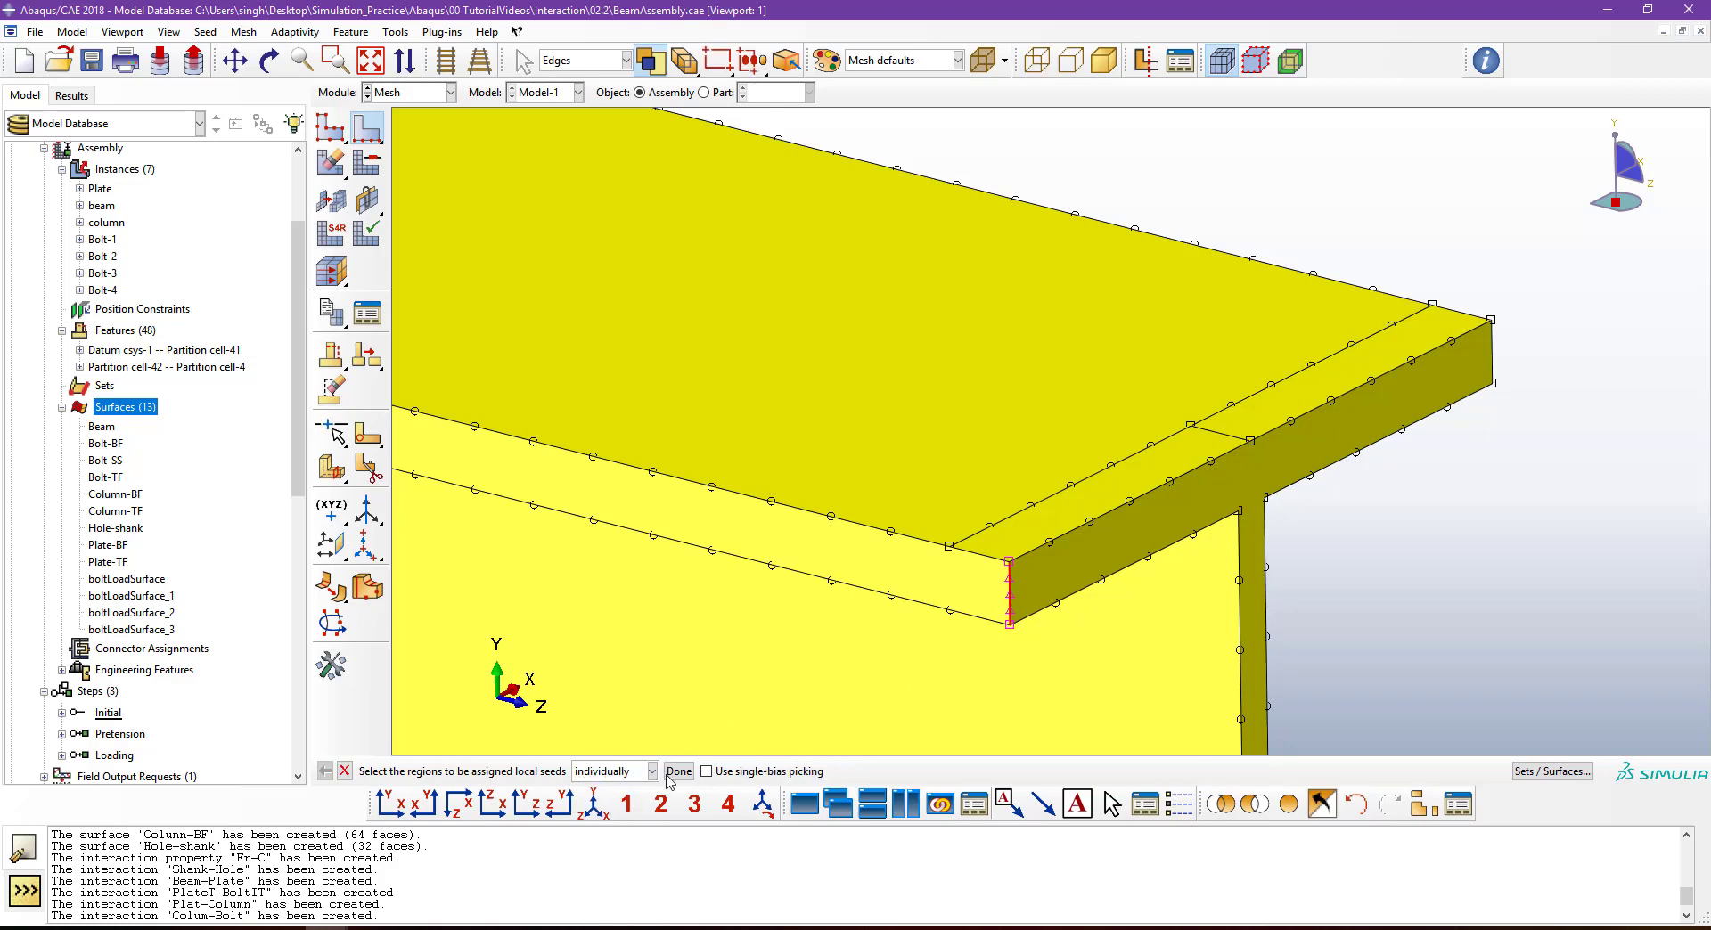
{"action": "middle_click", "coordinate": [516, 259]}
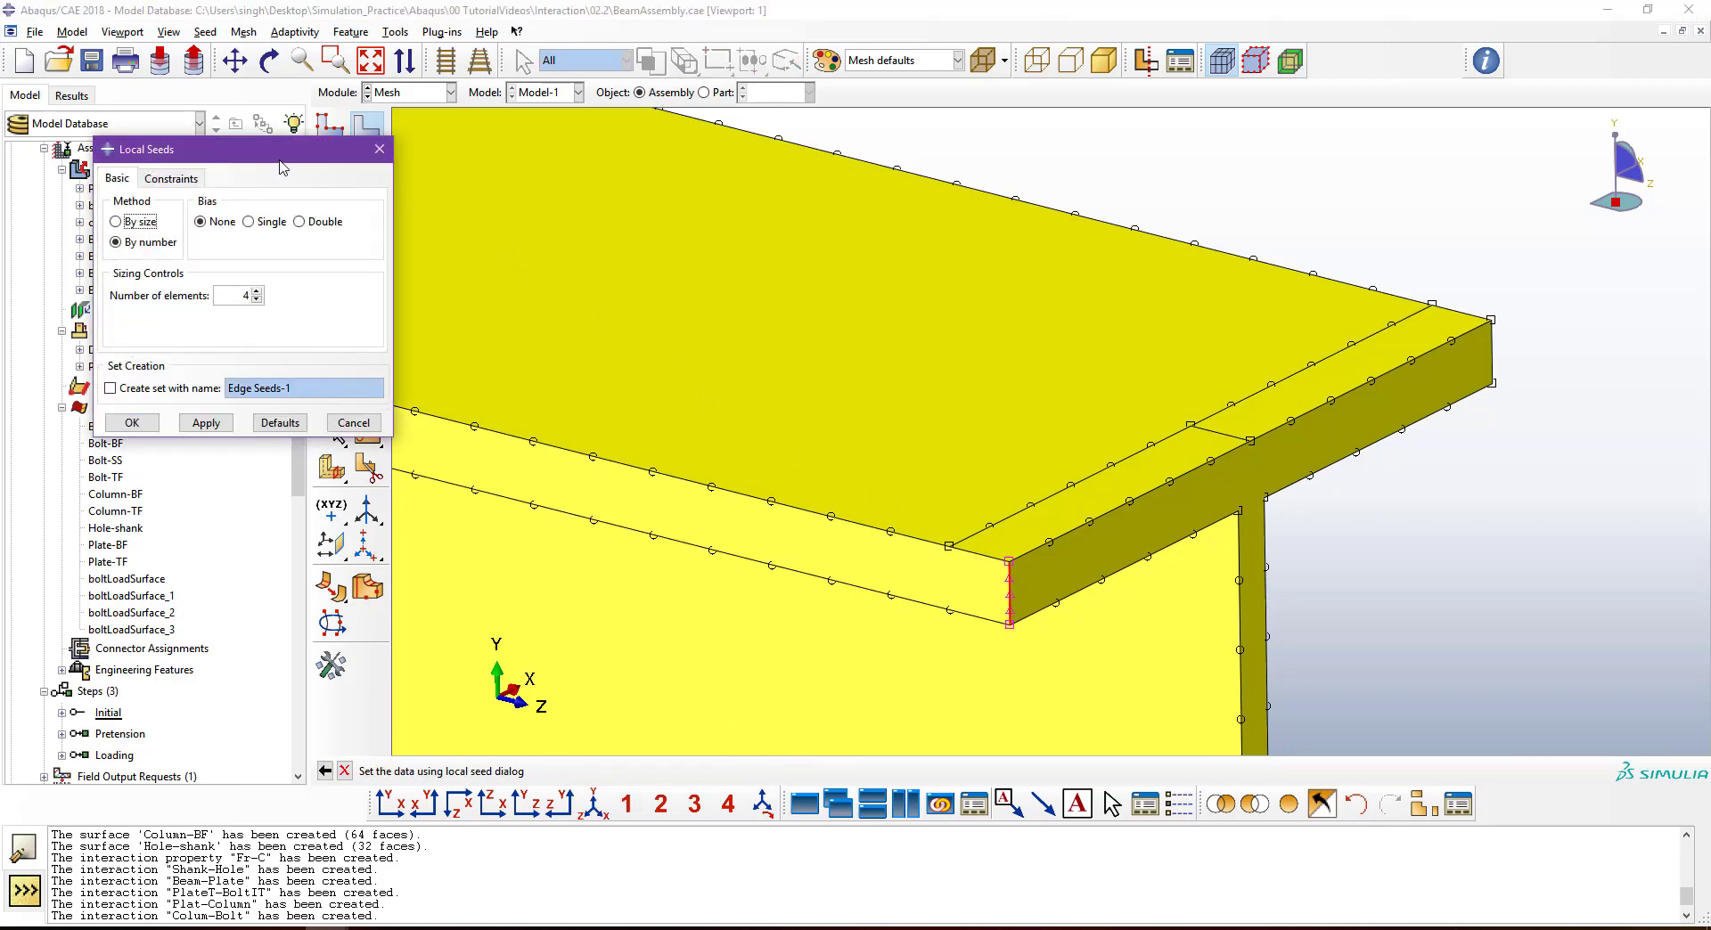
{"action": "left_click_drag", "start_coordinate": [283, 153], "coordinate": [378, 137]}
{"action": "double_click", "coordinate": [341, 279]}
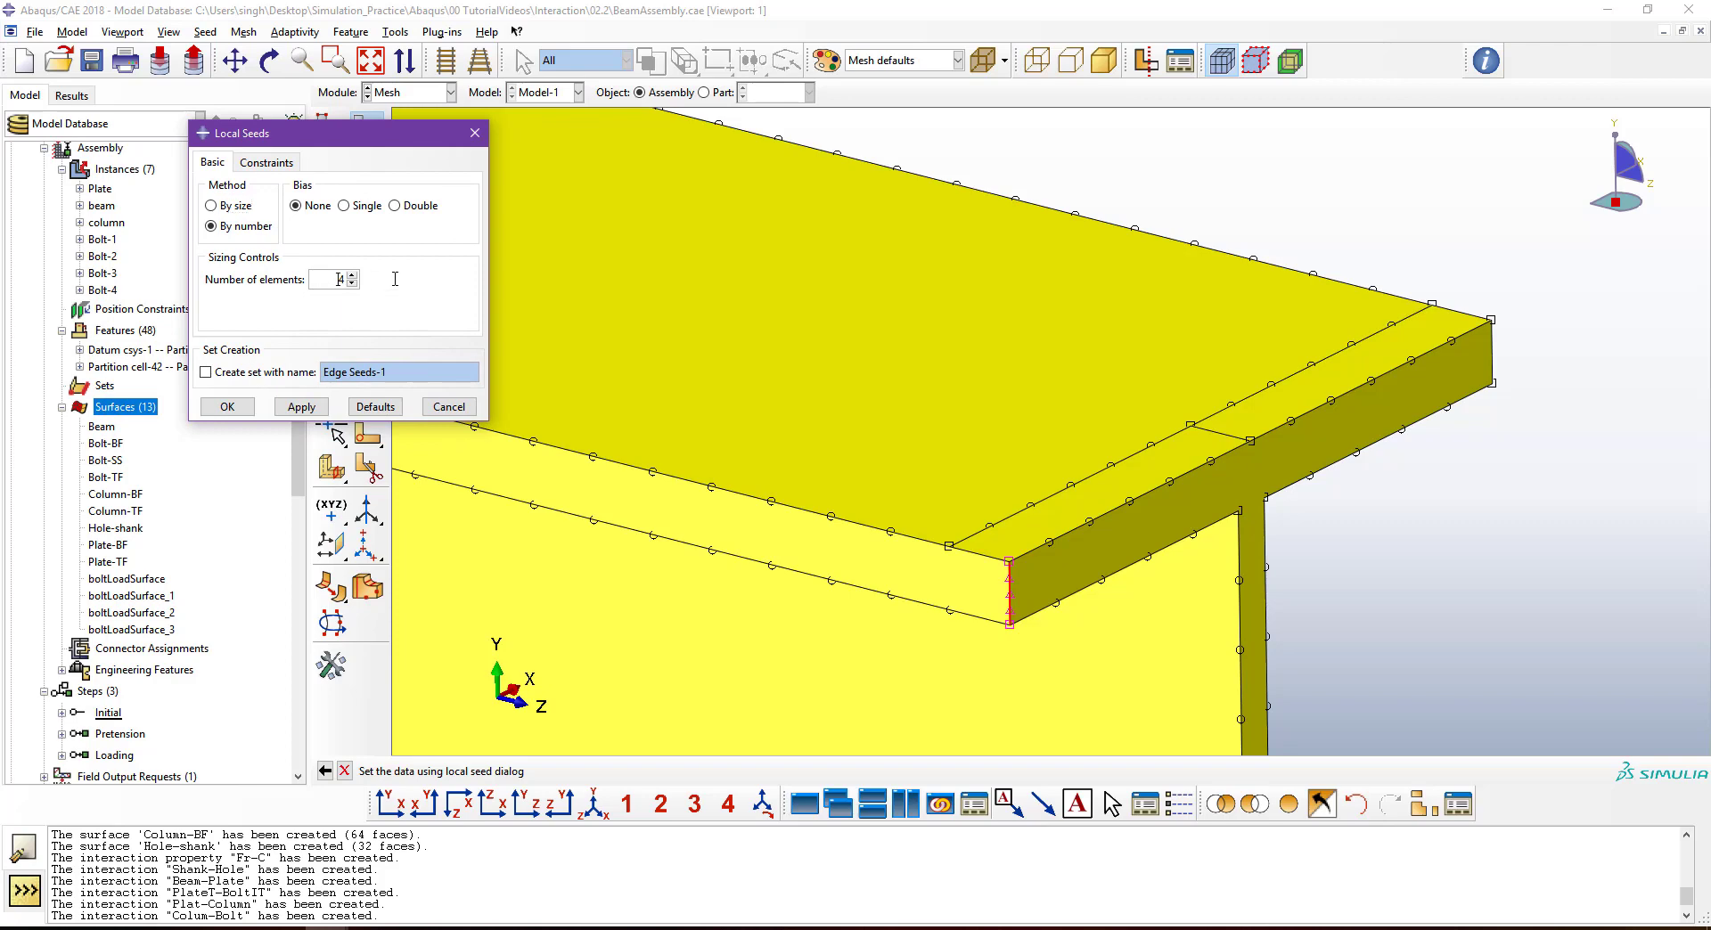
{"action": "left_click", "coordinate": [462, 405]}
{"action": "scroll", "coordinate": [1025, 388], "scroll_direction": "down", "scroll_amount": 8}
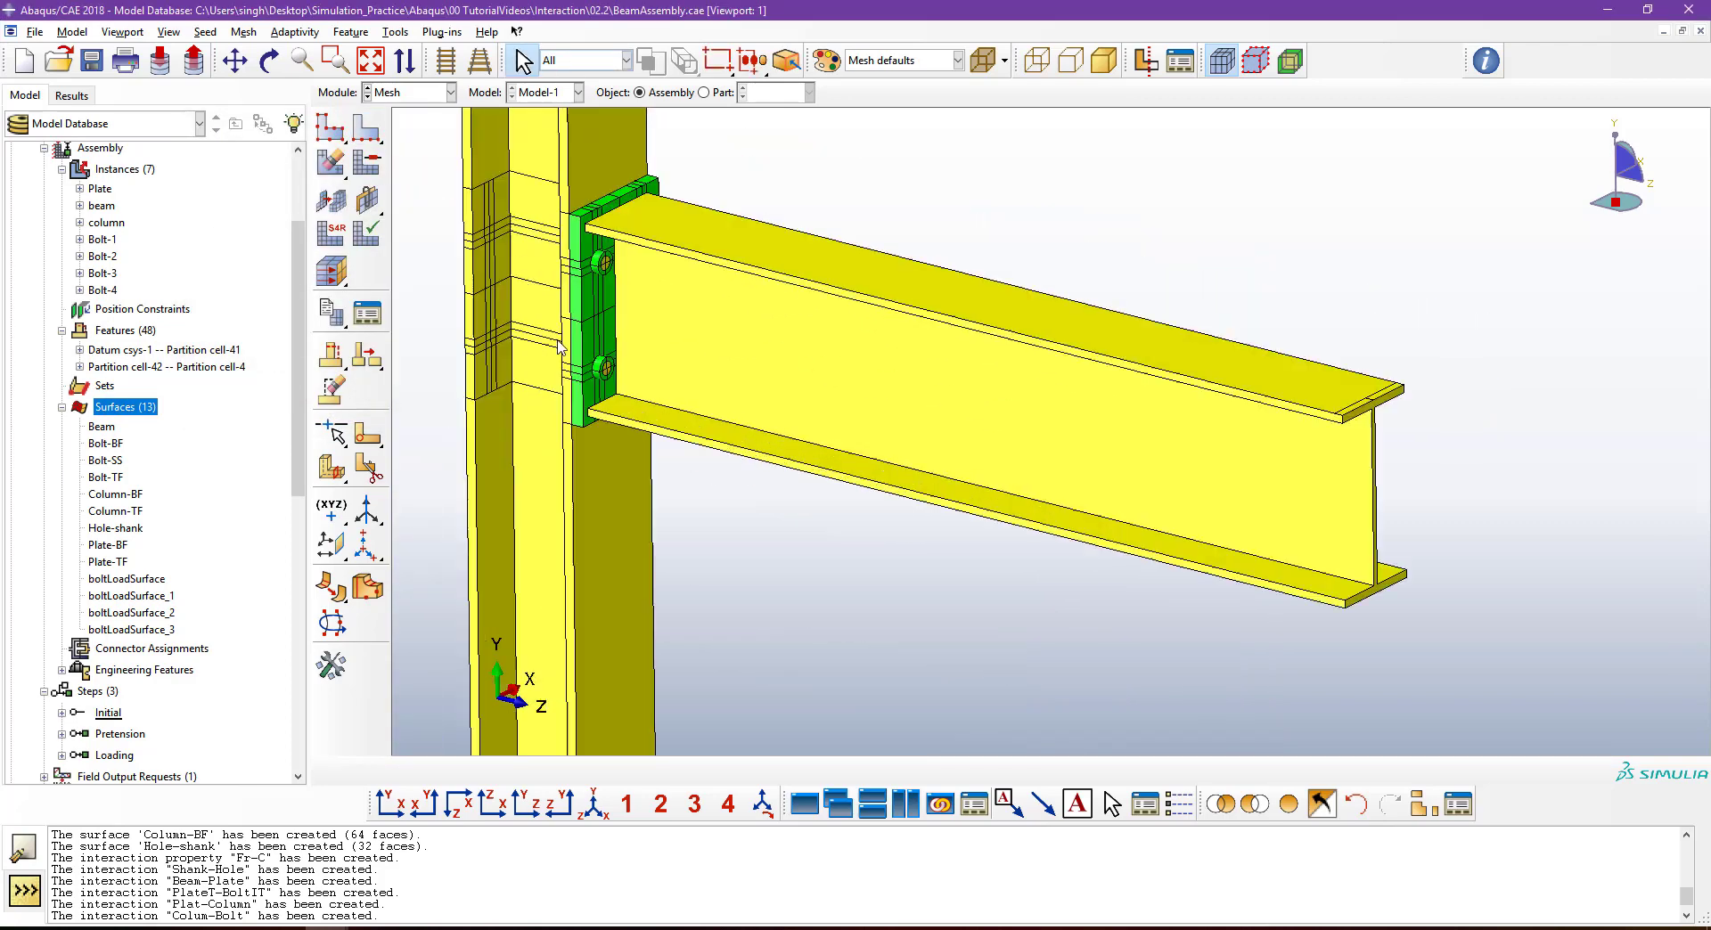
Examine the local edge seeds across the column flange thickness beside the end plate.
{"action": "scroll", "coordinate": [636, 294], "scroll_direction": "up", "scroll_amount": 5}
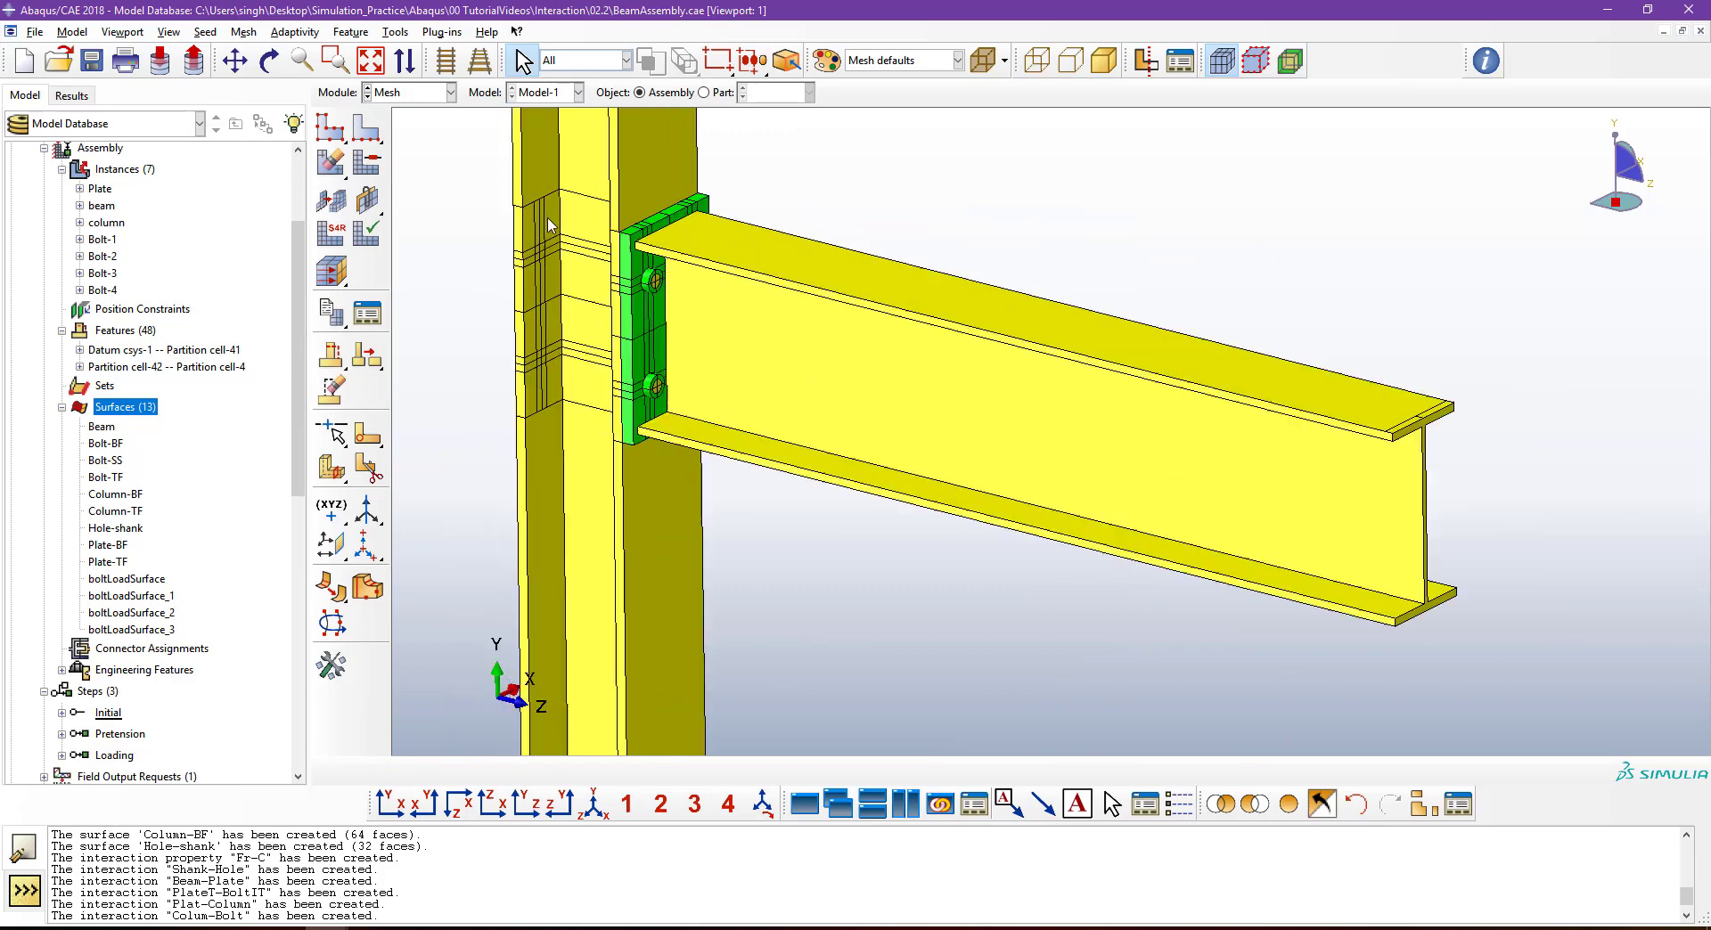
{"action": "left_click", "coordinate": [373, 138]}
{"action": "scroll", "coordinate": [639, 252], "scroll_direction": "up", "scroll_amount": 4}
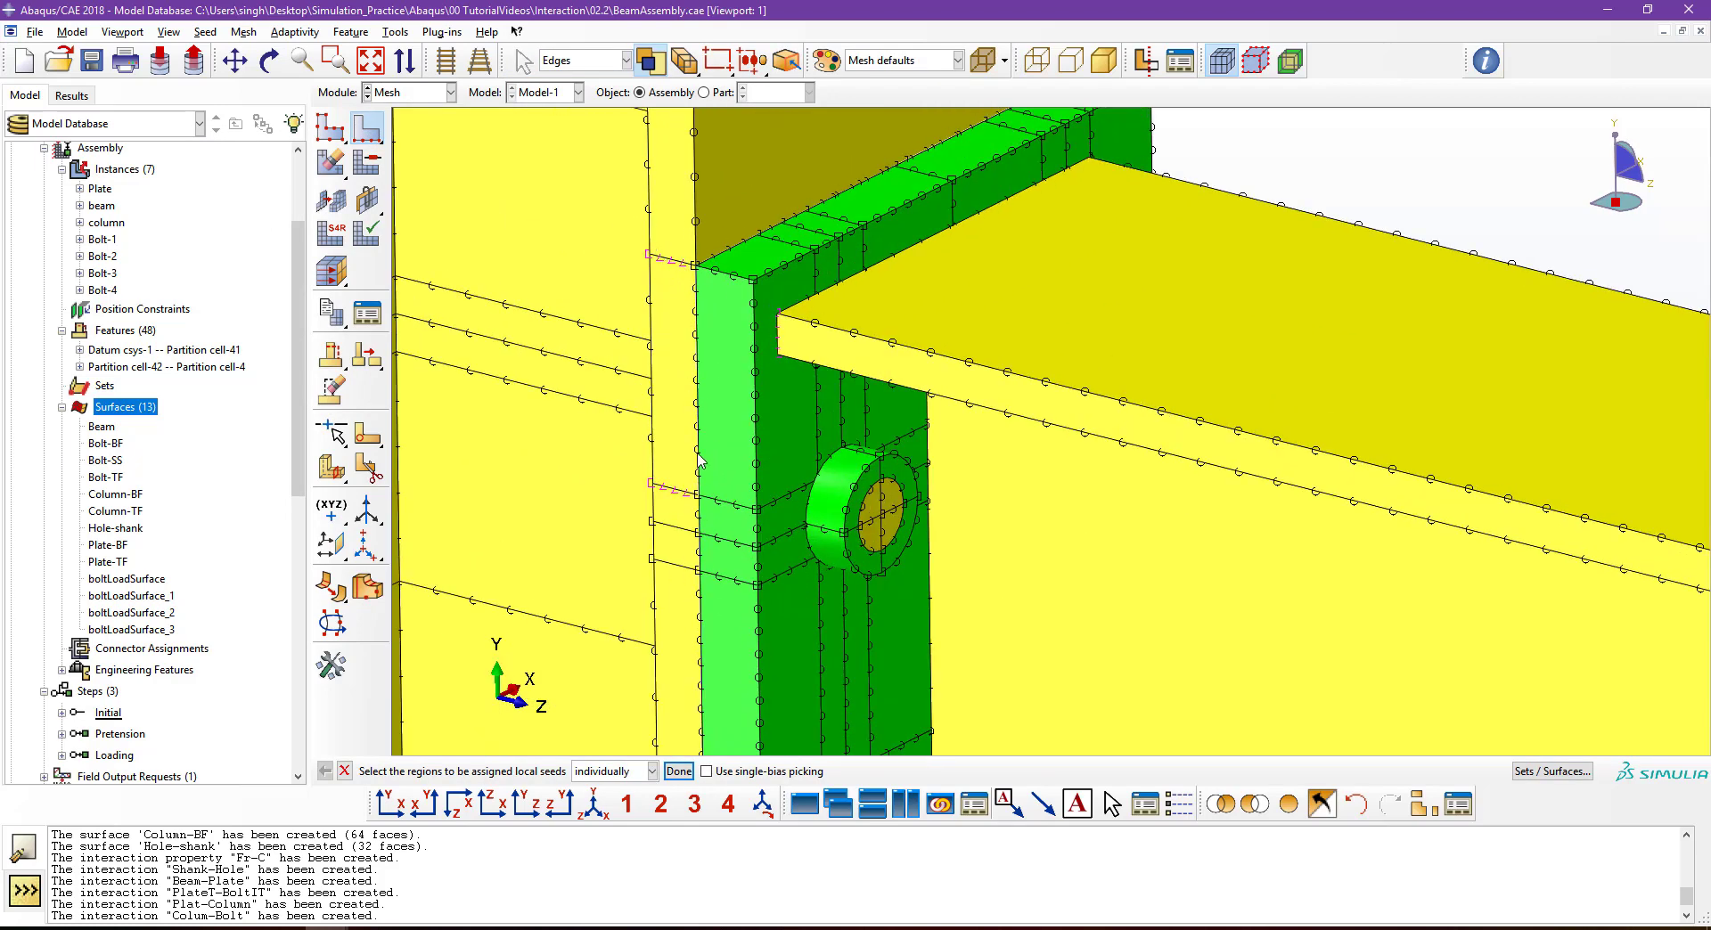
{"action": "scroll", "coordinate": [689, 463], "scroll_direction": "down", "scroll_amount": 3}
{"action": "scroll", "coordinate": [689, 463], "scroll_direction": "down", "scroll_amount": 5}
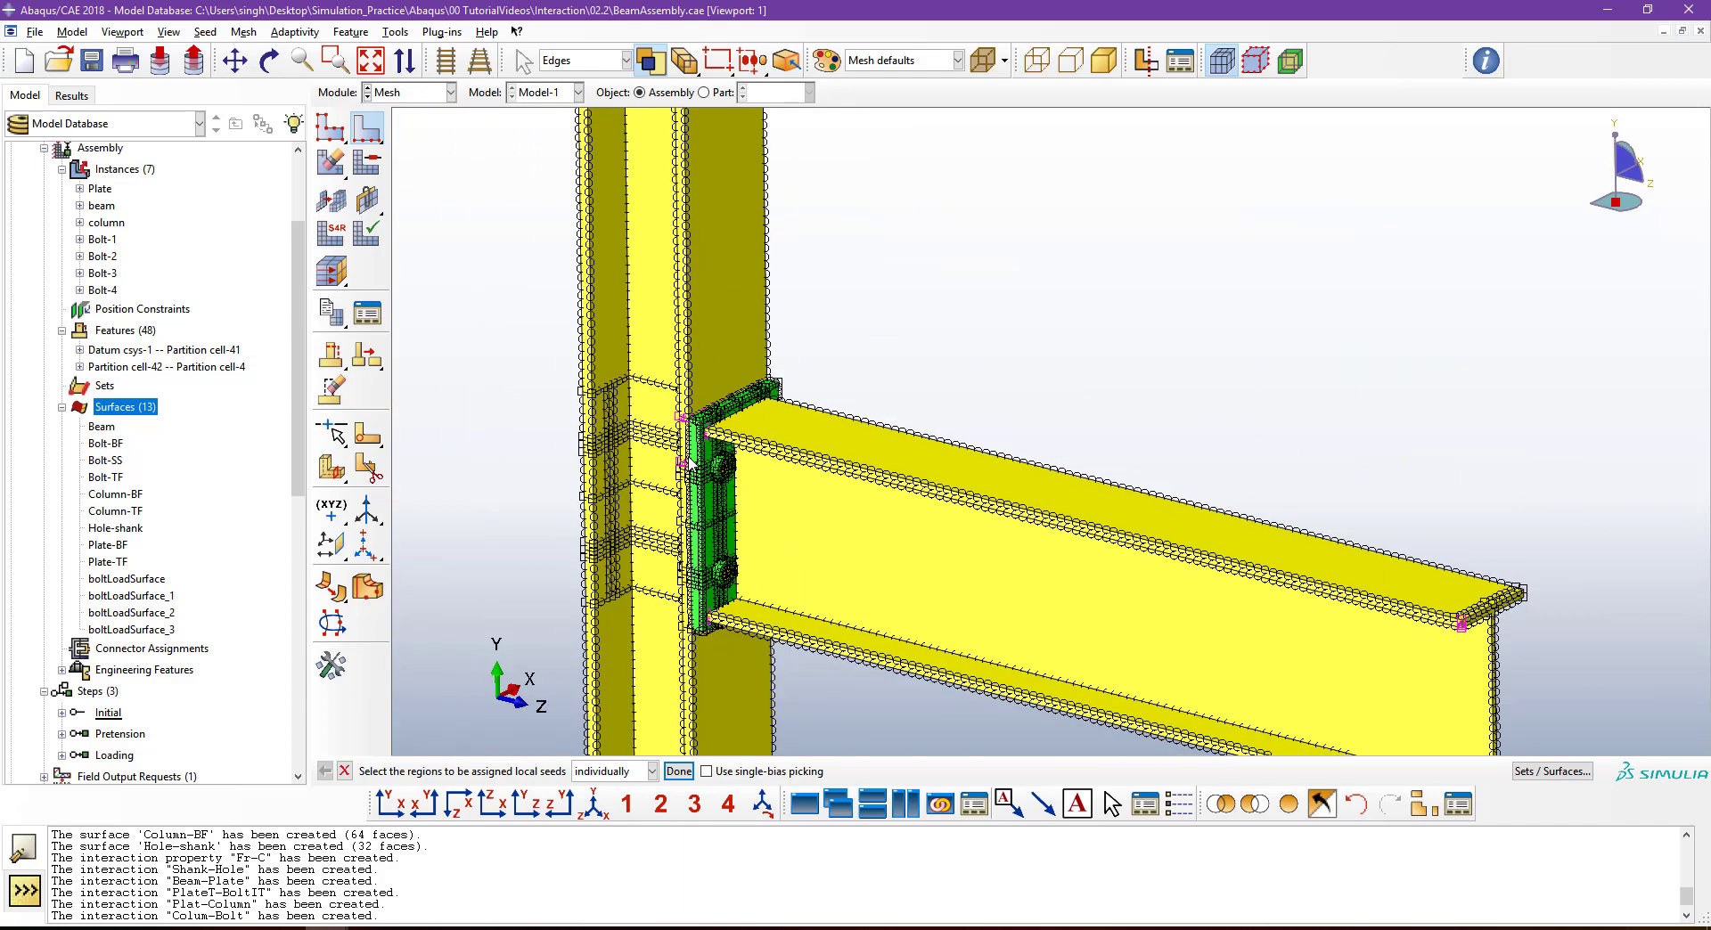
{"action": "key", "text": "Escape"}
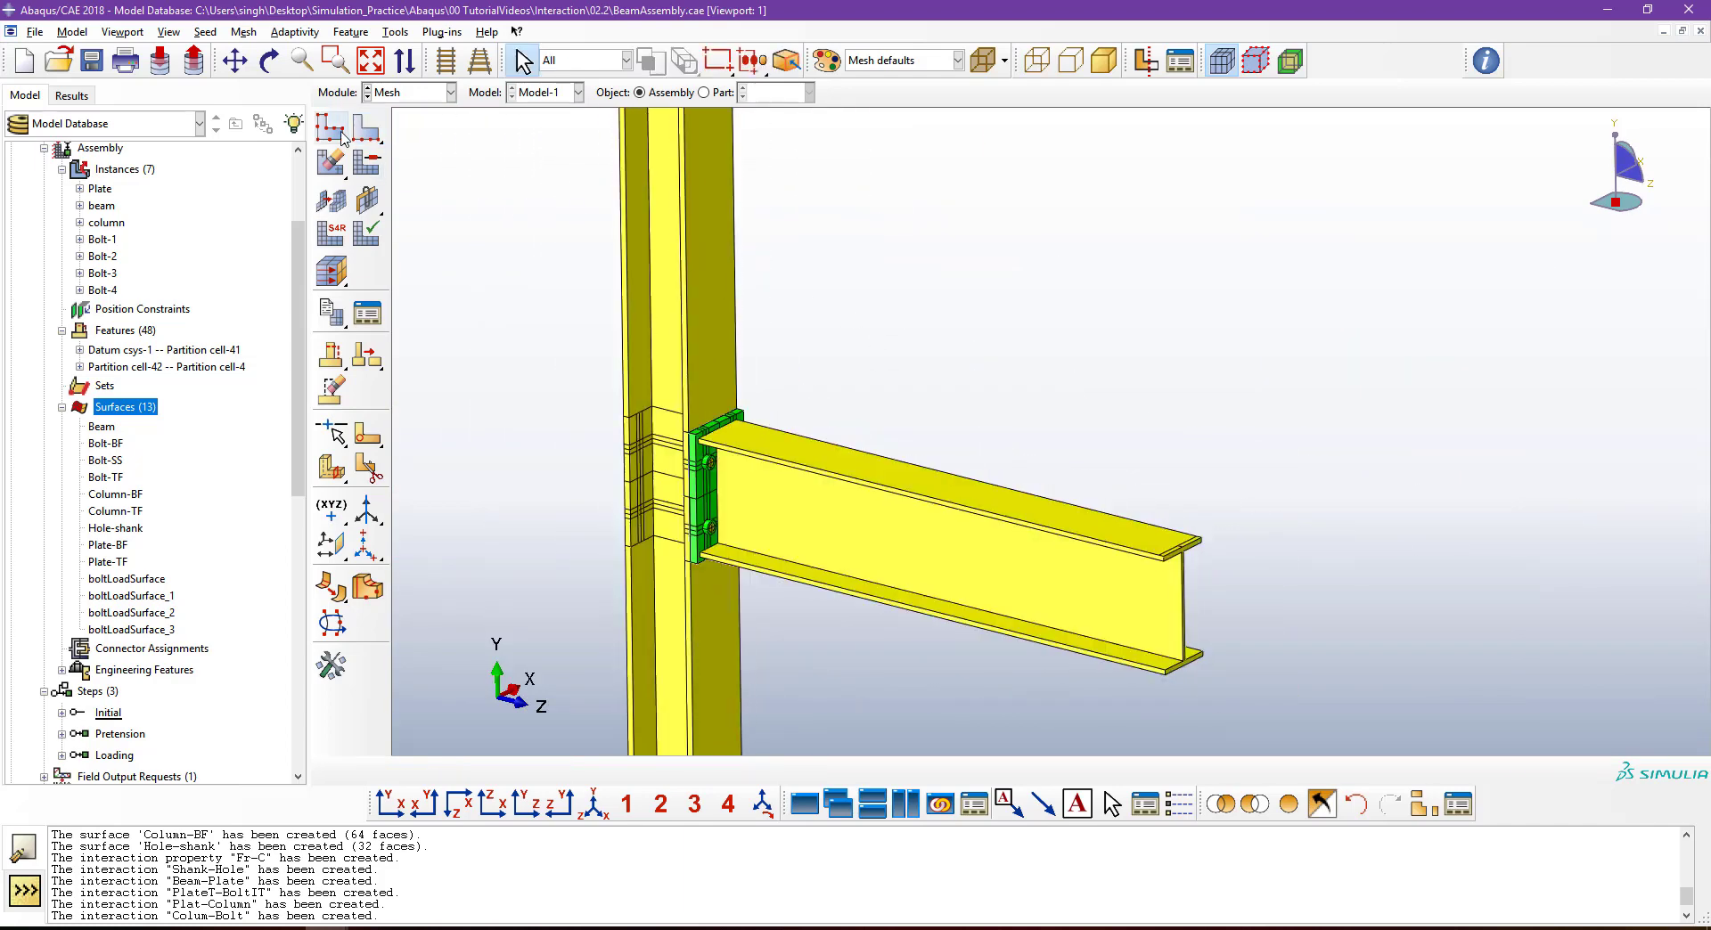
Mesh all part instances of the beam-column assembly and check the generated mesh around the bolted end plate.
{"action": "left_click_drag", "start_coordinate": [341, 163], "coordinate": [373, 171]}
{"action": "scroll", "coordinate": [917, 378], "scroll_direction": "down", "scroll_amount": 3}
{"action": "left_click_drag", "start_coordinate": [610, 211], "coordinate": [1241, 655]}
{"action": "left_click", "coordinate": [560, 770]}
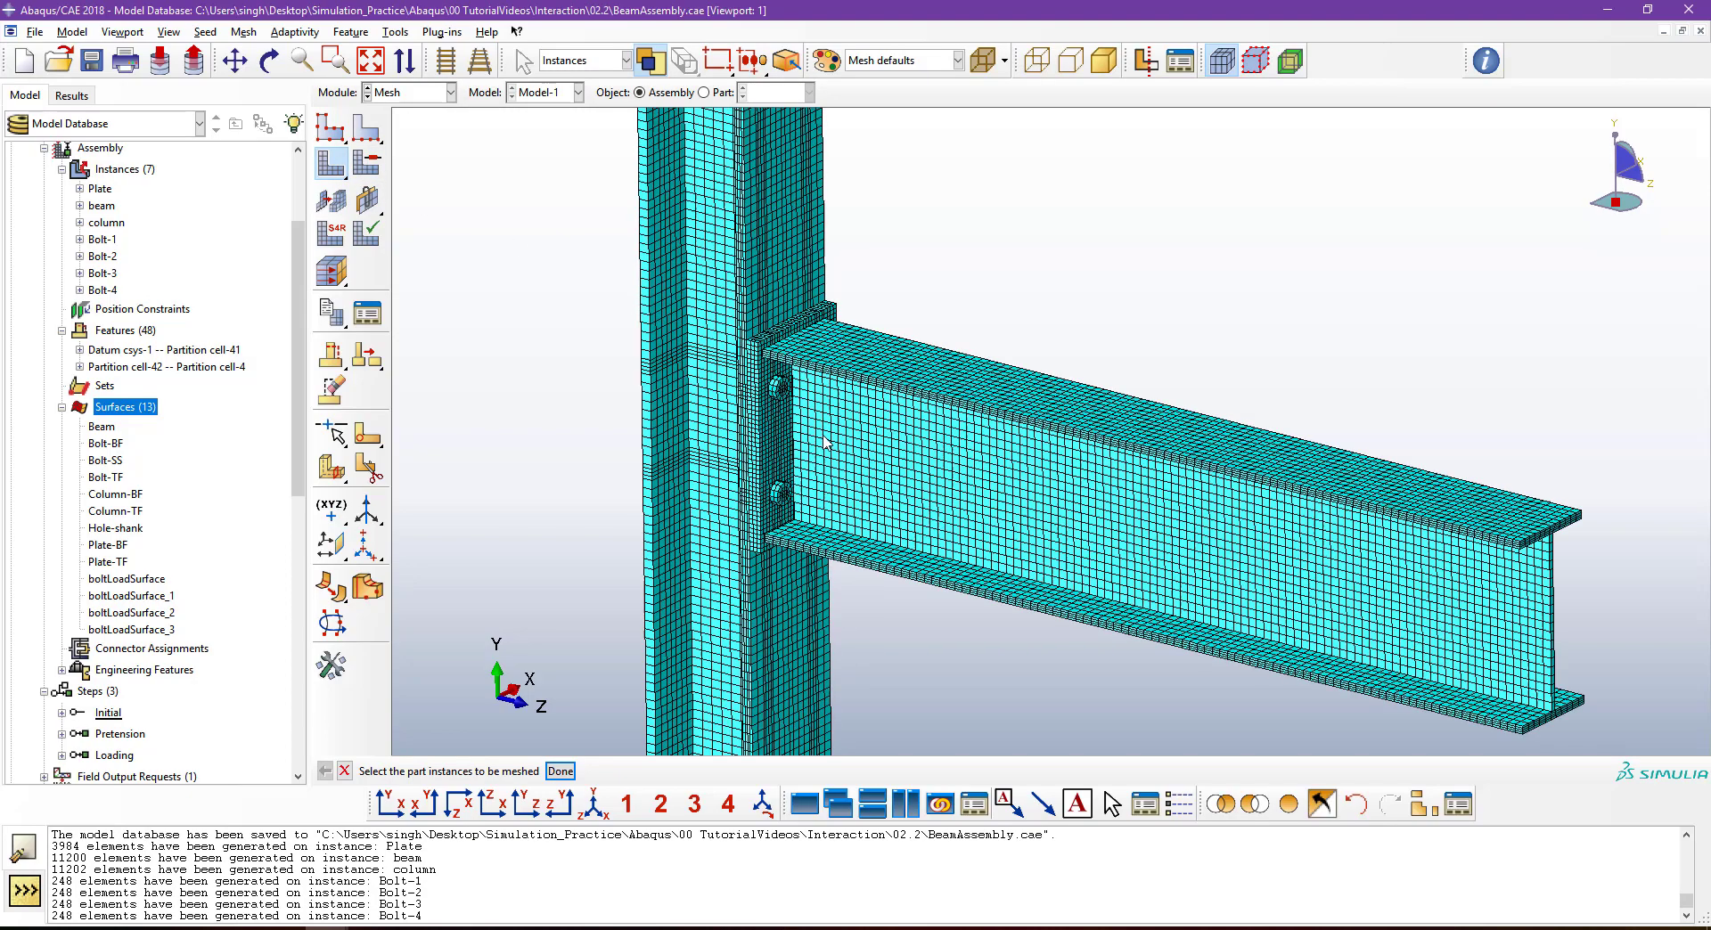
{"action": "scroll", "coordinate": [808, 406], "scroll_direction": "up", "scroll_amount": 3}
{"action": "left_click_drag", "start_coordinate": [811, 407], "coordinate": [959, 354], "text": "ctrl+alt"}
{"action": "scroll", "coordinate": [959, 353], "scroll_direction": "up", "scroll_amount": 1}
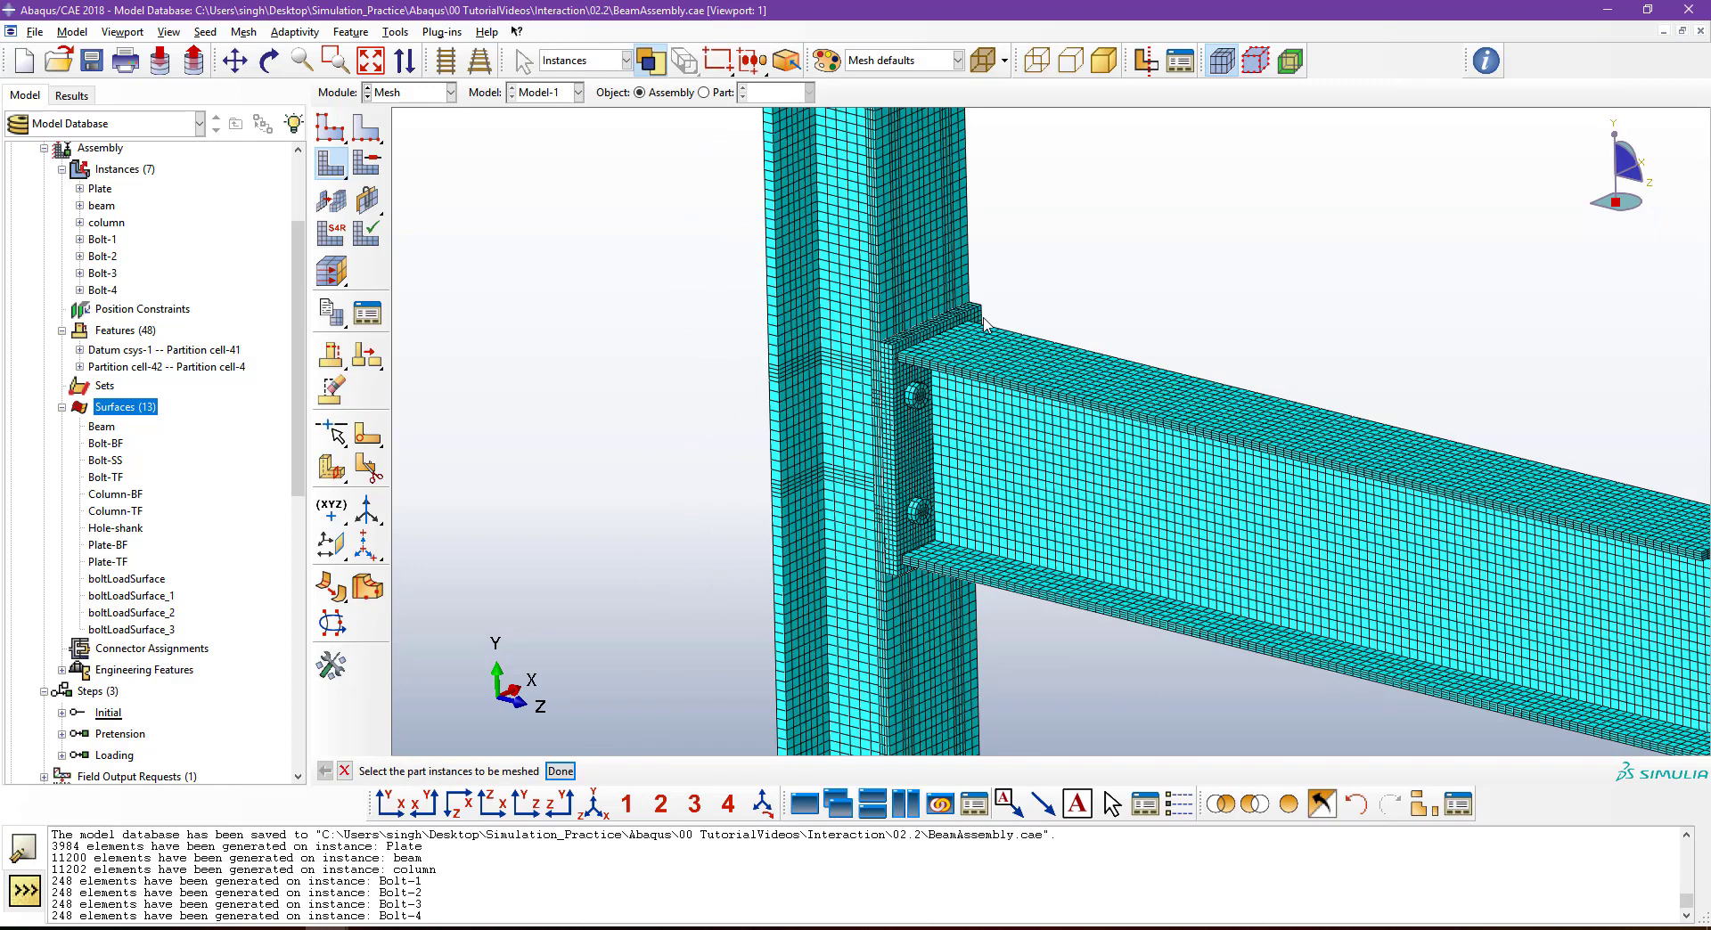
Switch to the Job module and save the model database.
{"action": "left_click", "coordinate": [412, 93]}
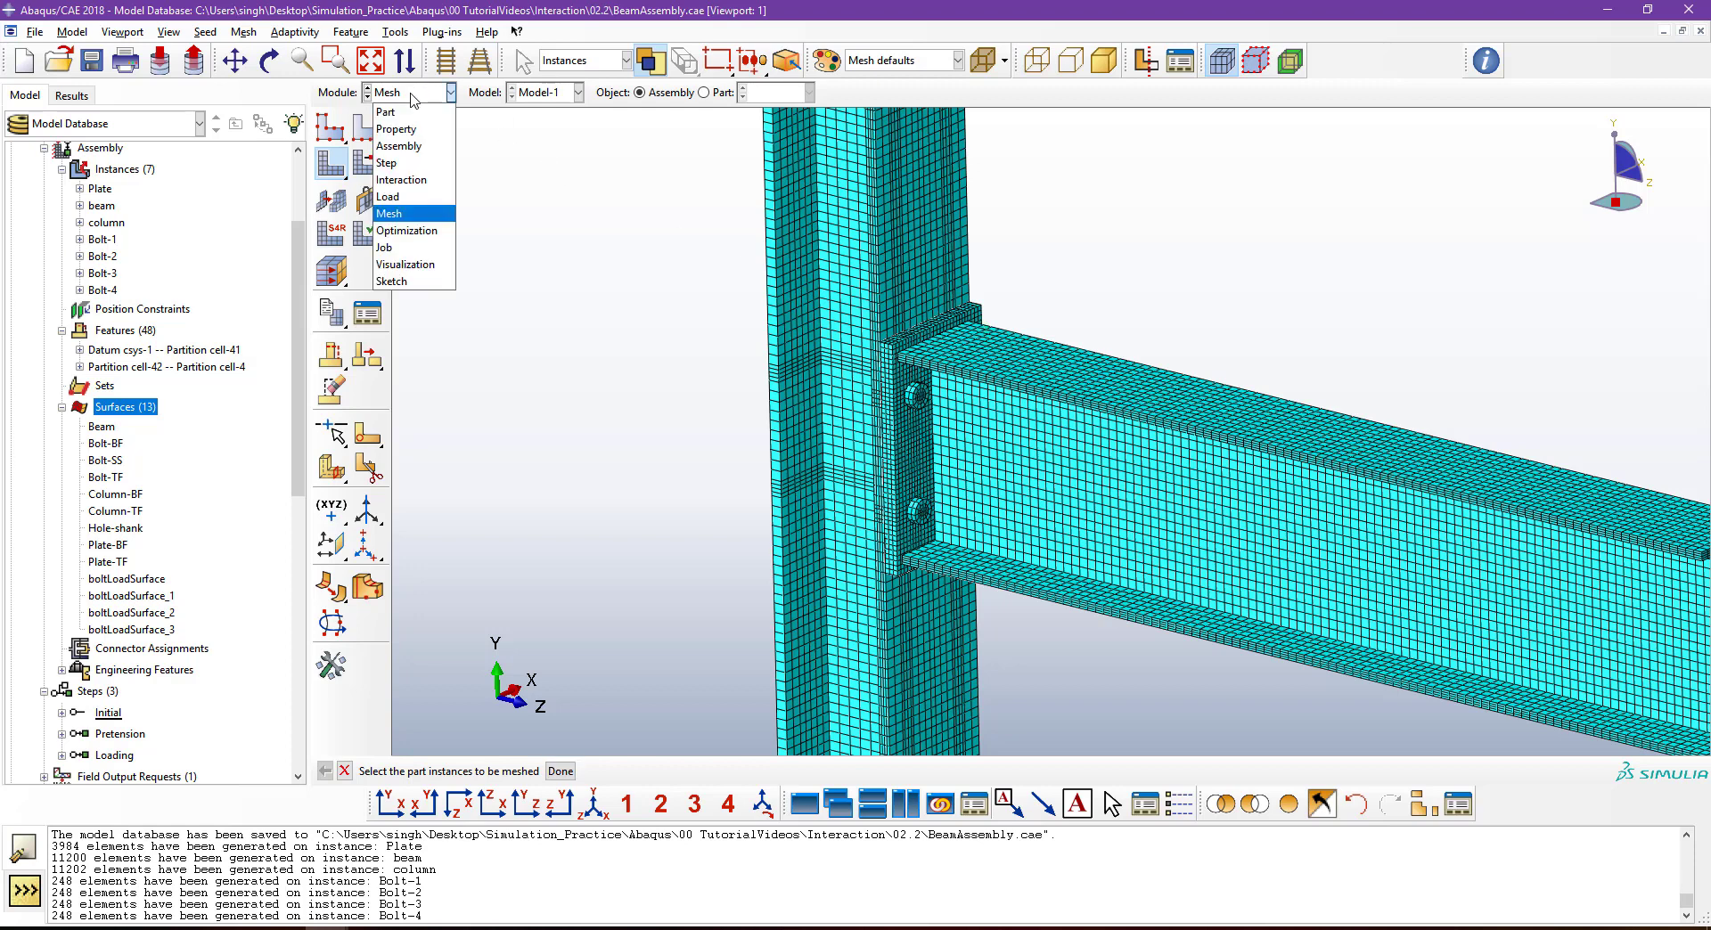
{"action": "left_click", "coordinate": [399, 248]}
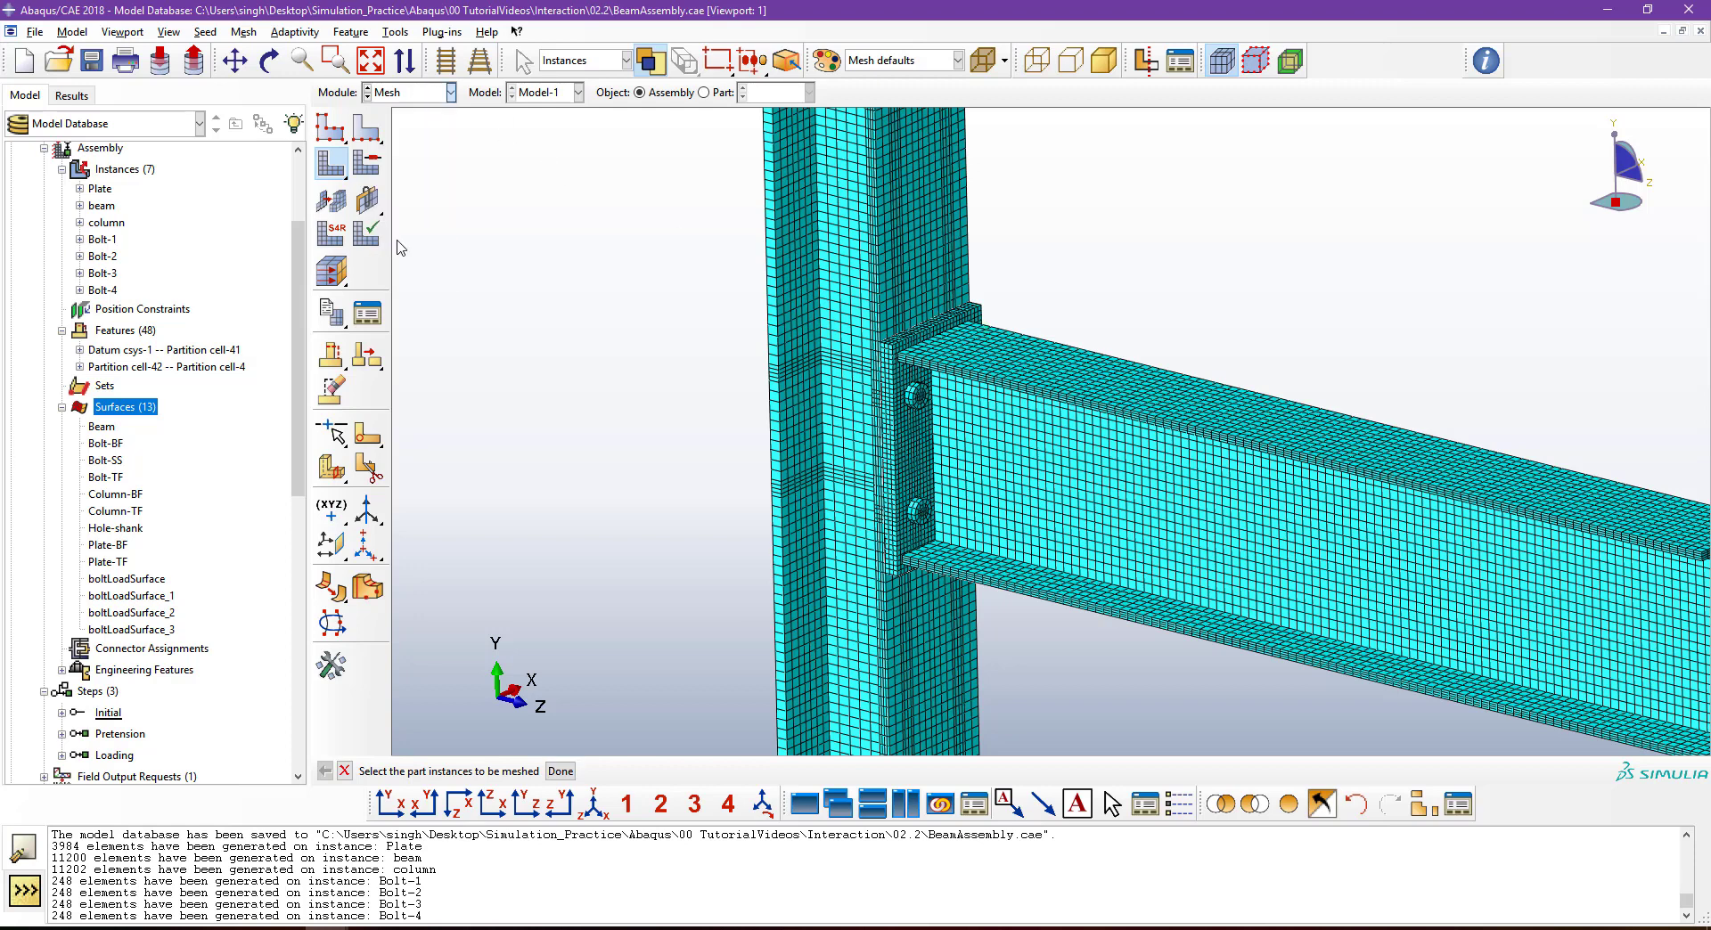
{"action": "left_click", "coordinate": [91, 61]}
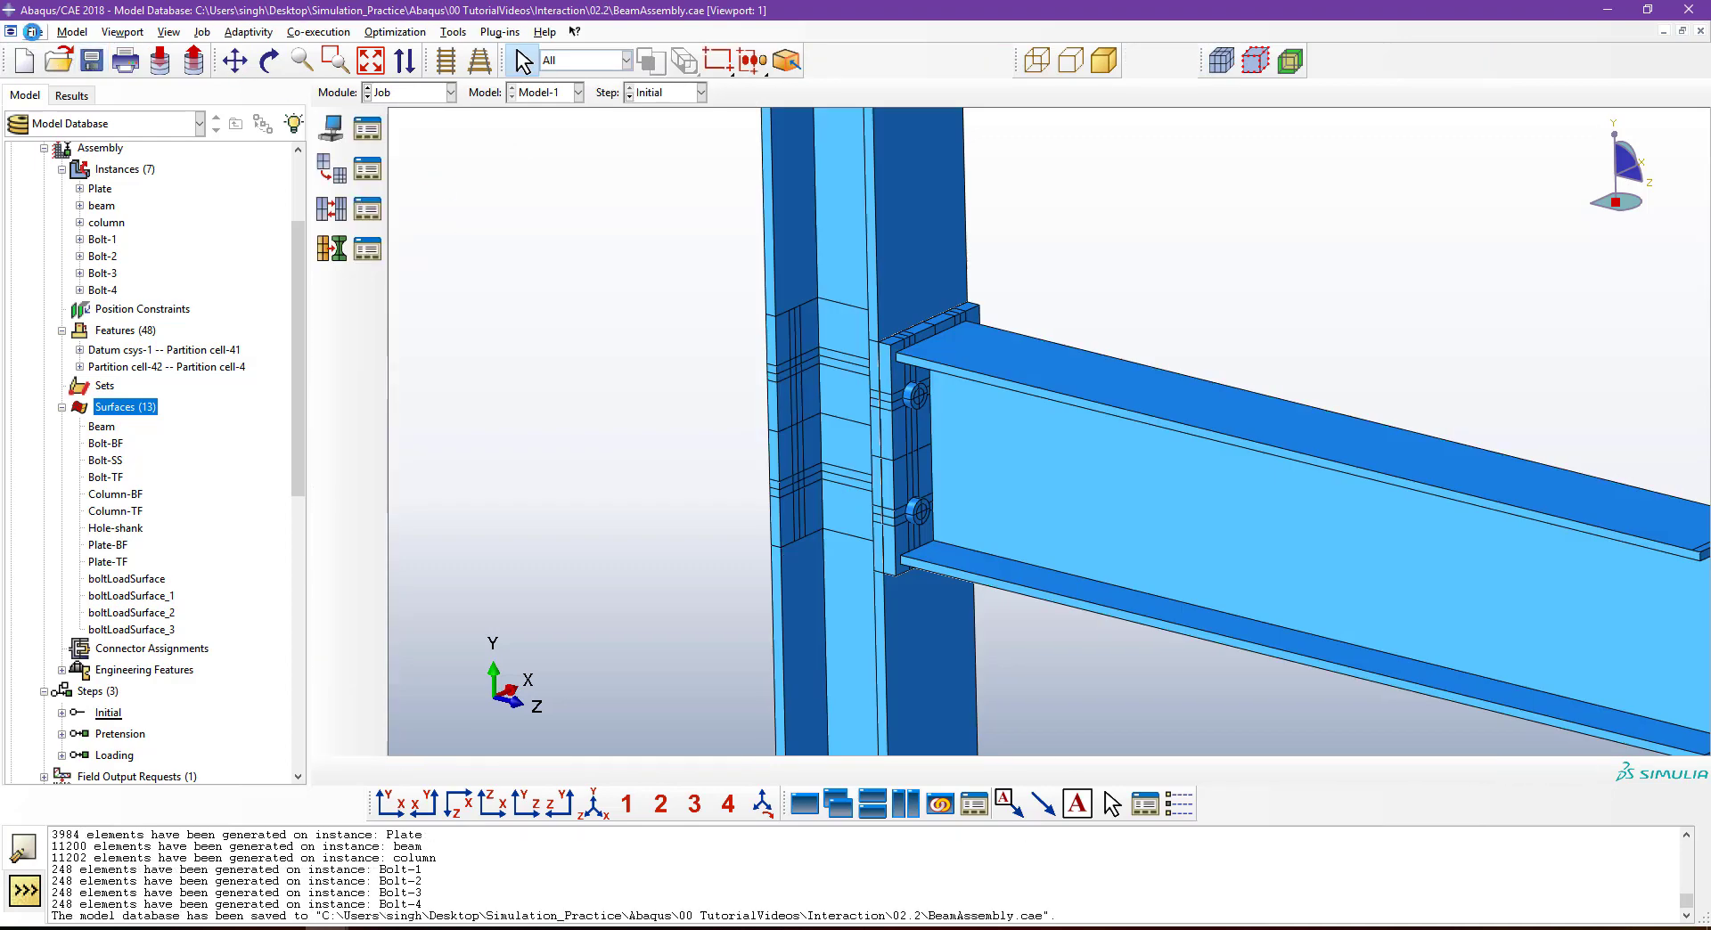
Set the work directory to the 02.2 folder inside the Interaction directory.
{"action": "left_click", "coordinate": [34, 31]}
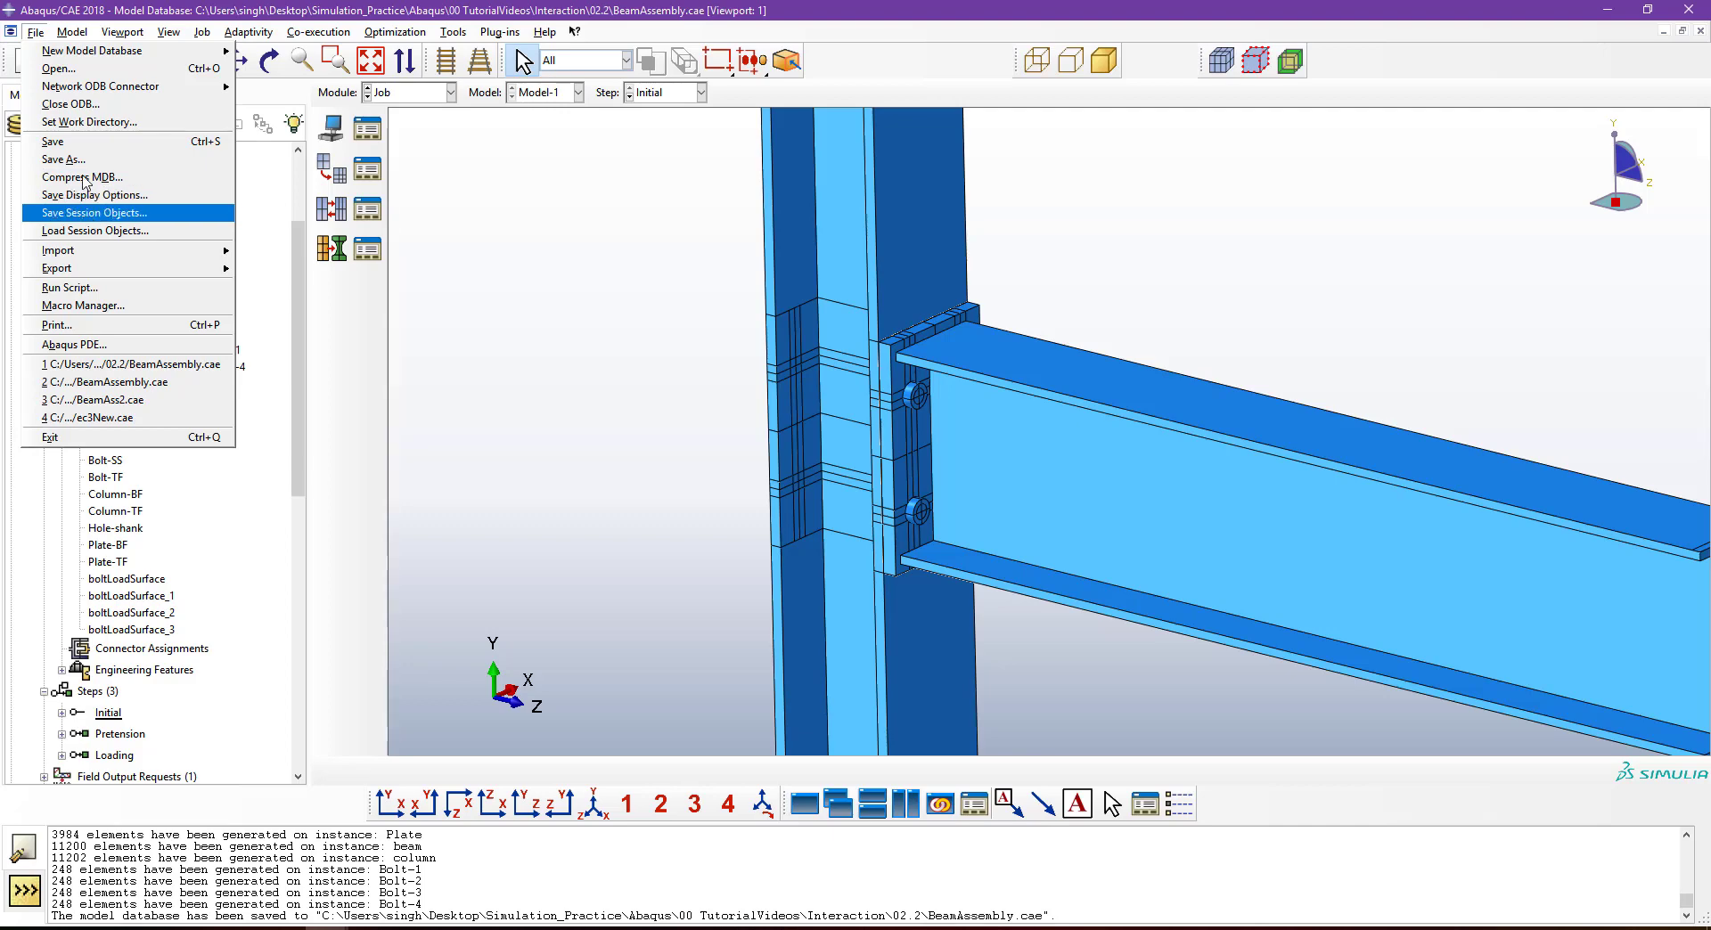
{"action": "left_click", "coordinate": [72, 123]}
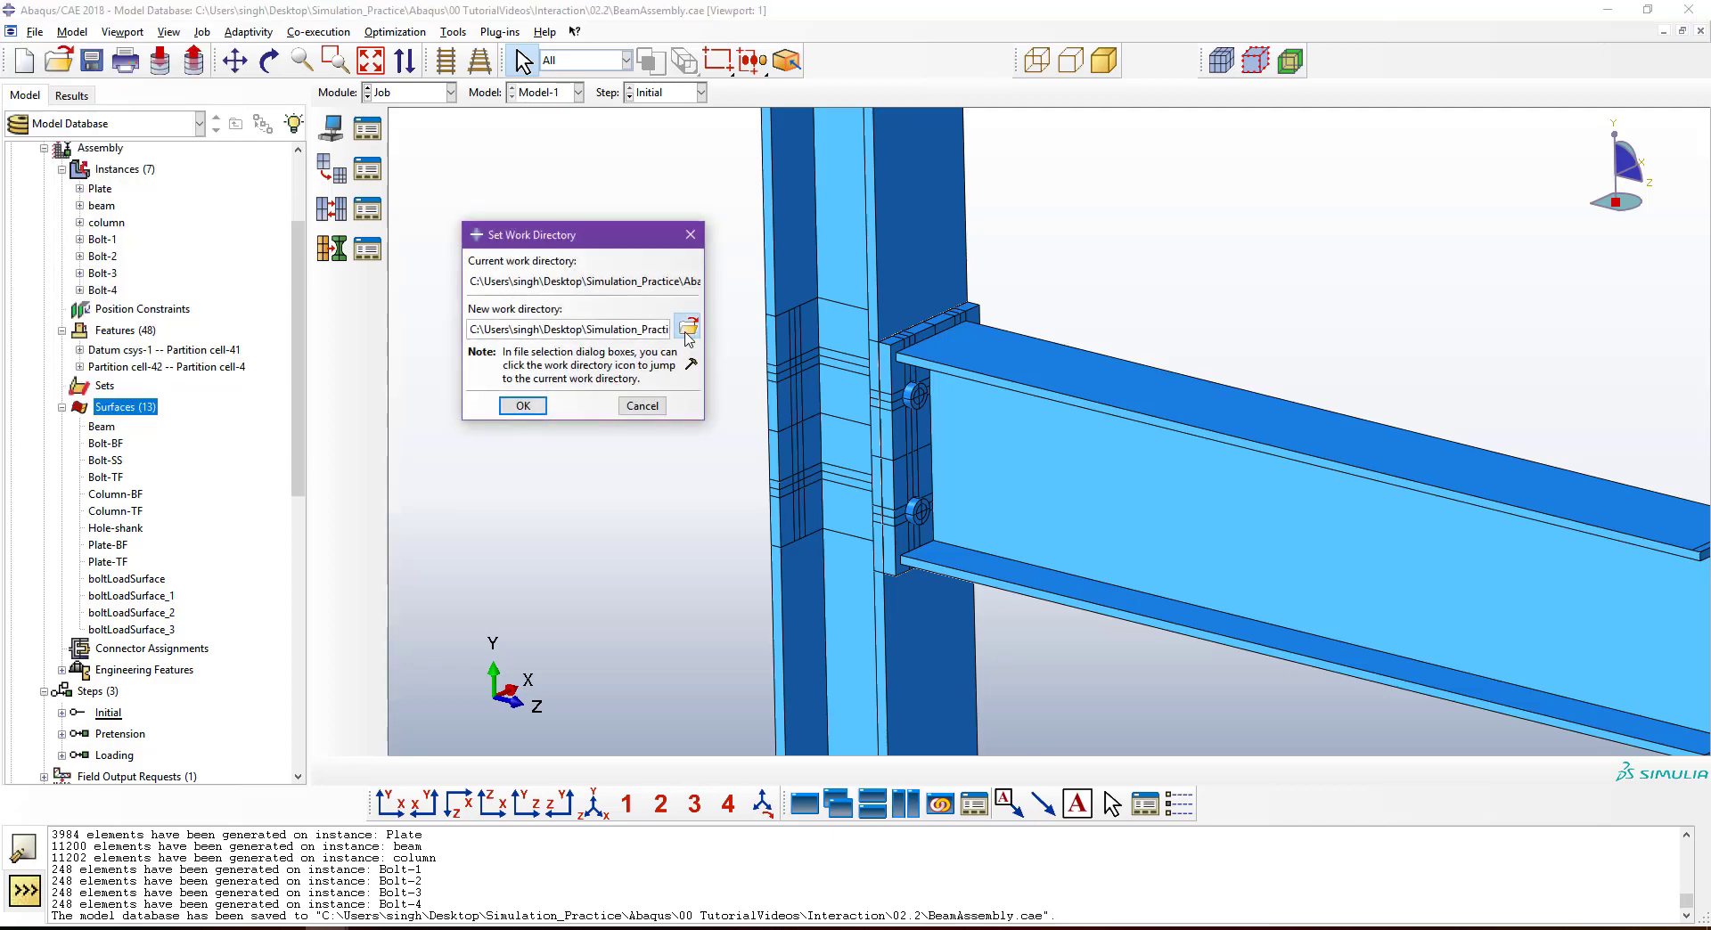
{"action": "left_click", "coordinate": [687, 327]}
{"action": "left_click", "coordinate": [573, 219]}
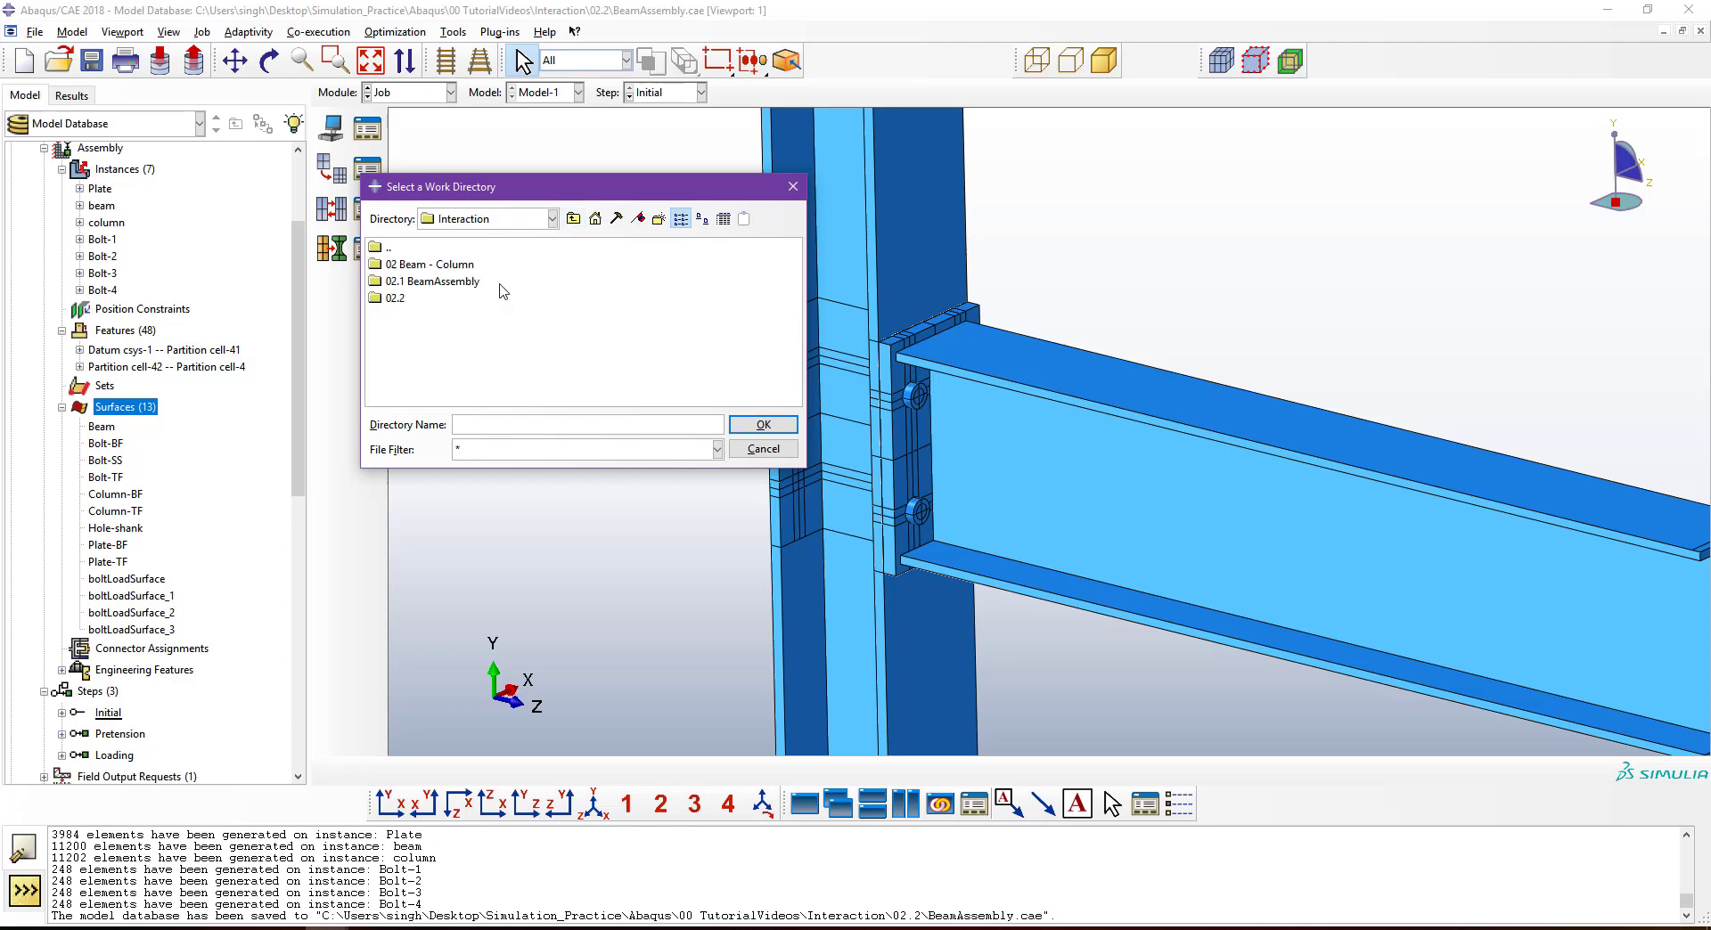
{"action": "left_click", "coordinate": [393, 299]}
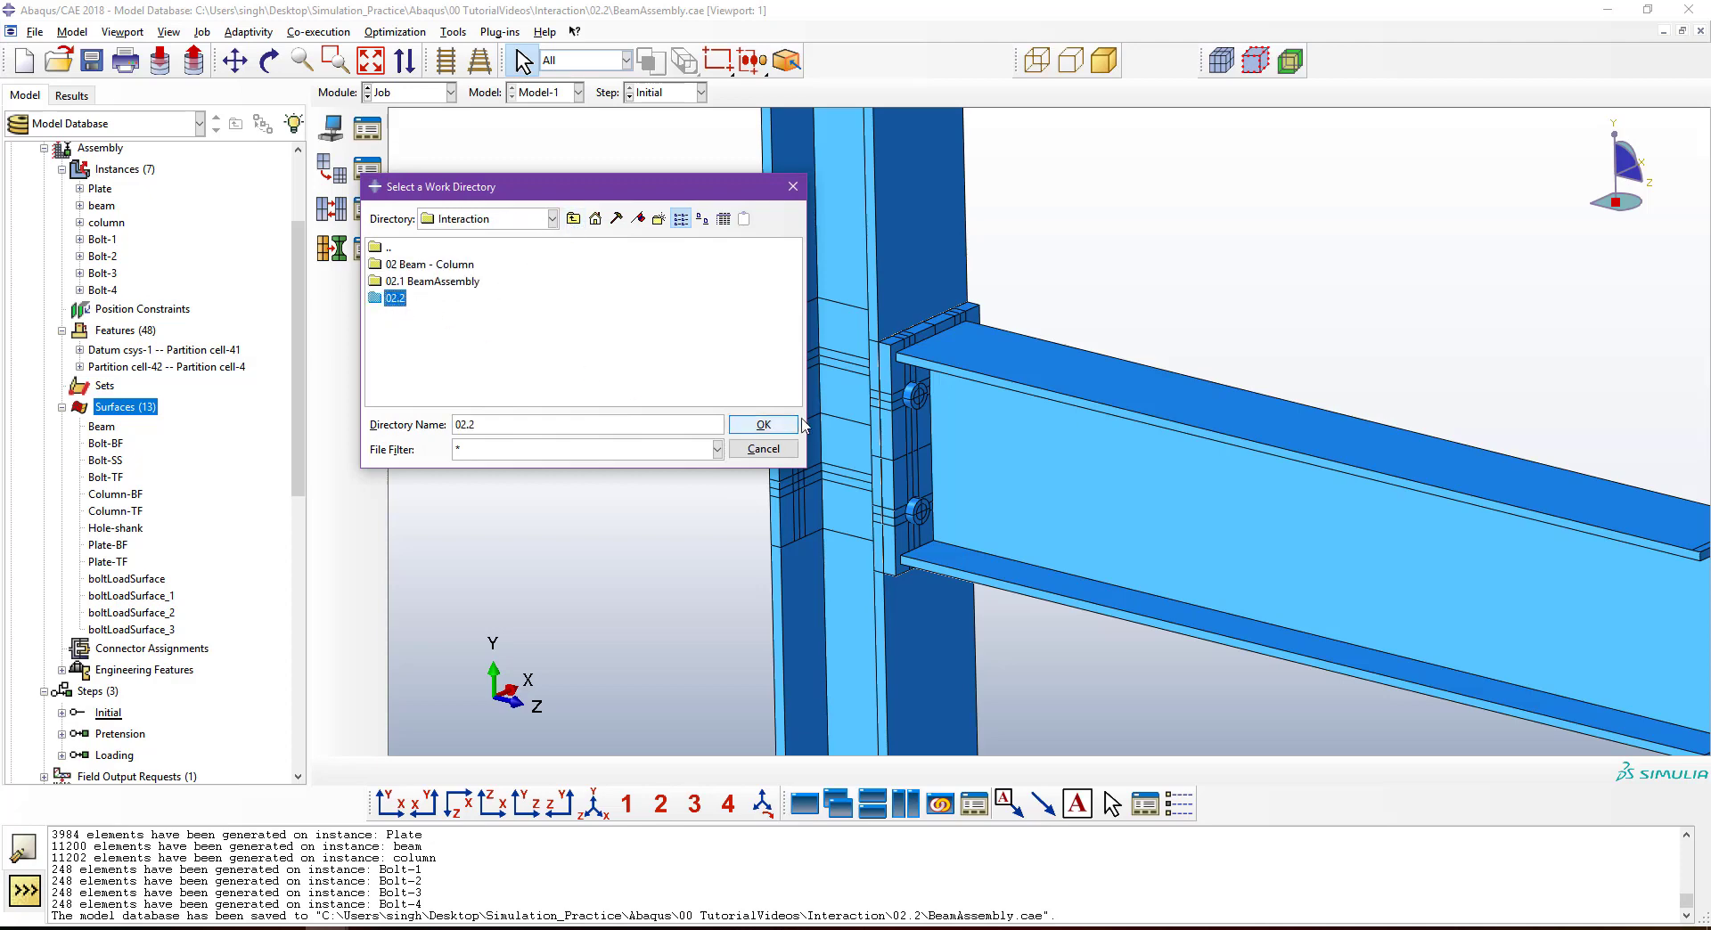
{"action": "left_click", "coordinate": [763, 425]}
{"action": "left_click", "coordinate": [522, 406]}
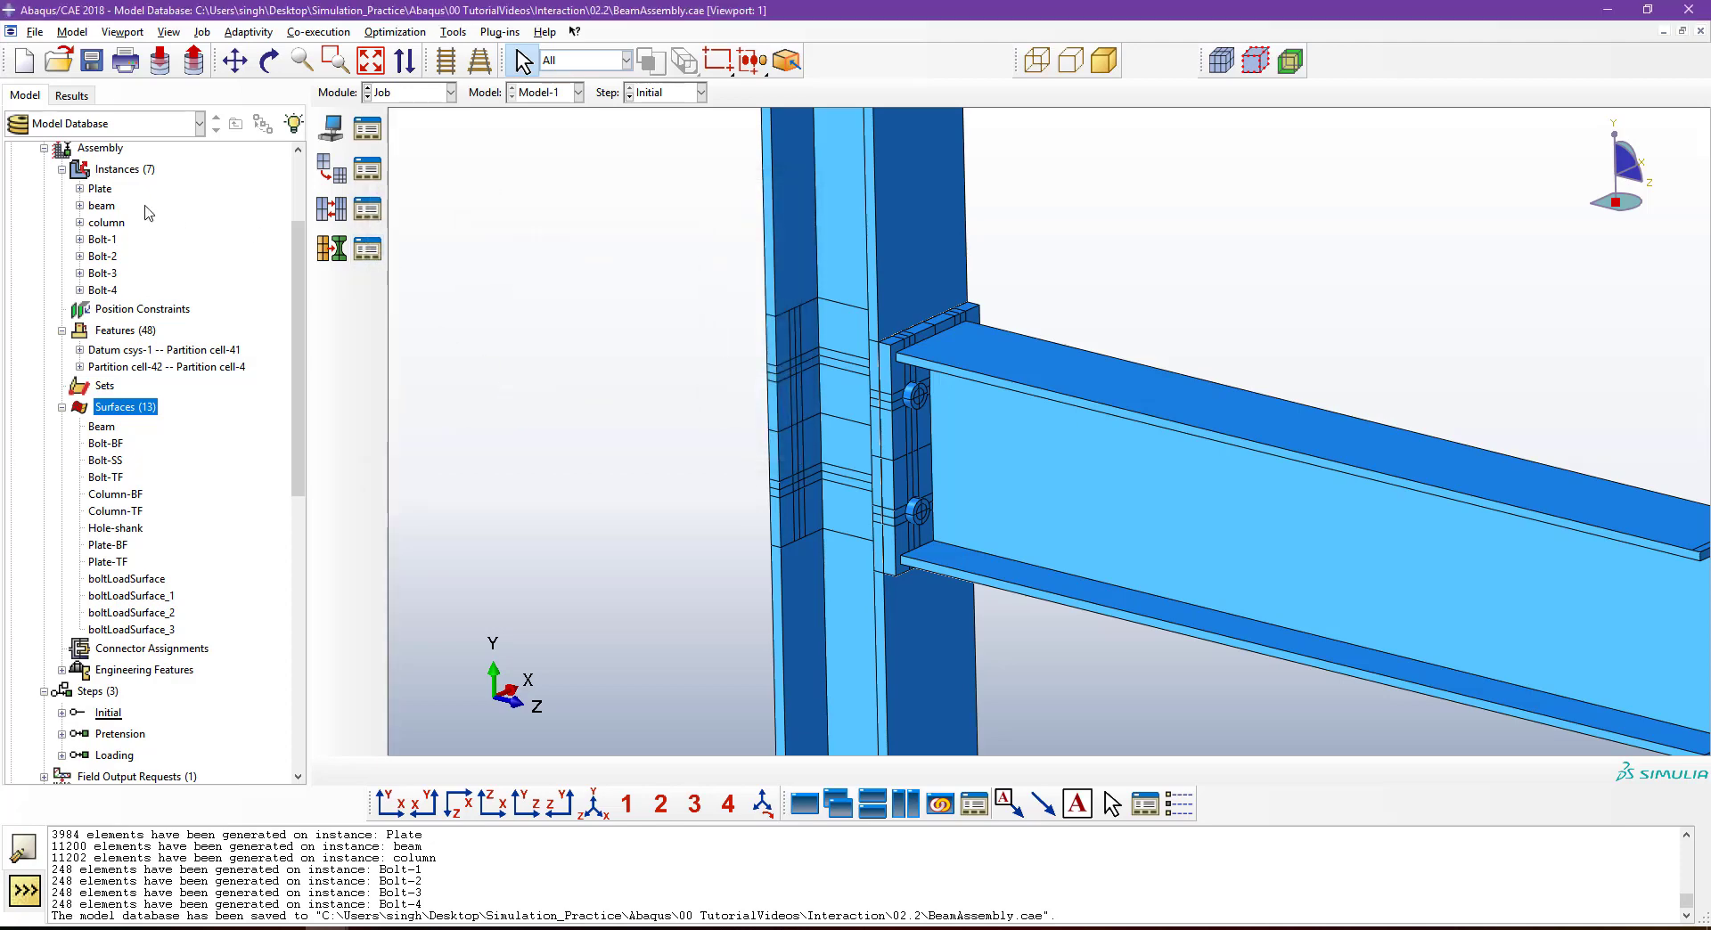
Create job Job-1 from Model-1 and enable multiple processors with a count of 16.
{"action": "left_click", "coordinate": [367, 130]}
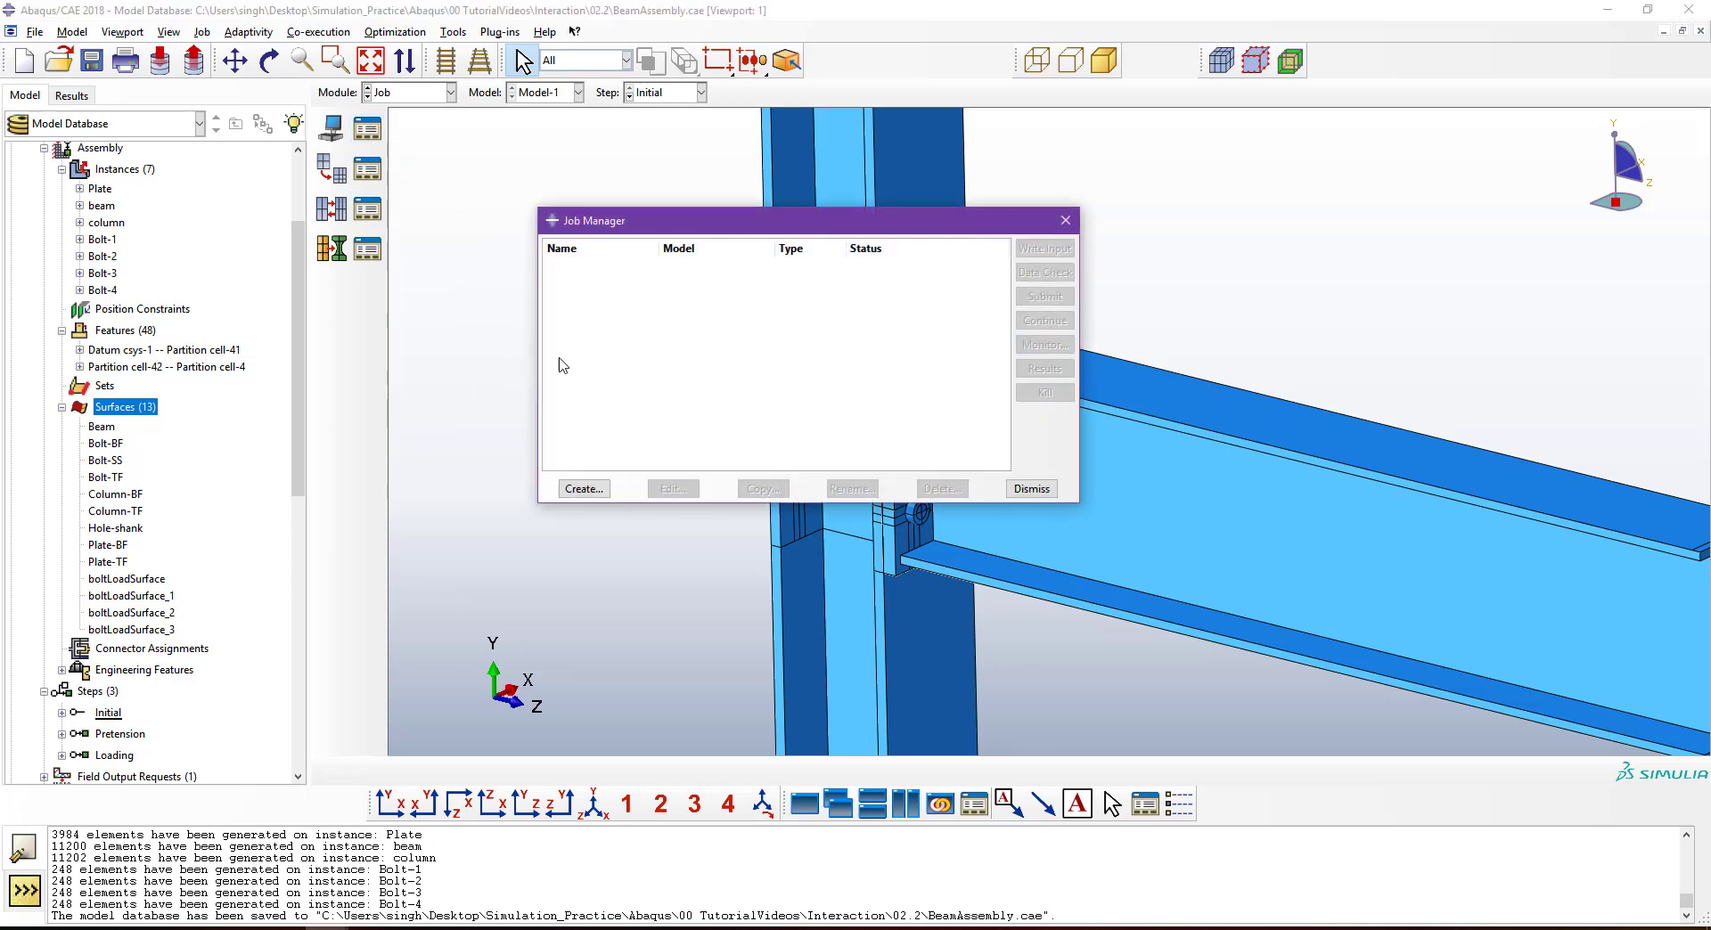
{"action": "left_click", "coordinate": [584, 488]}
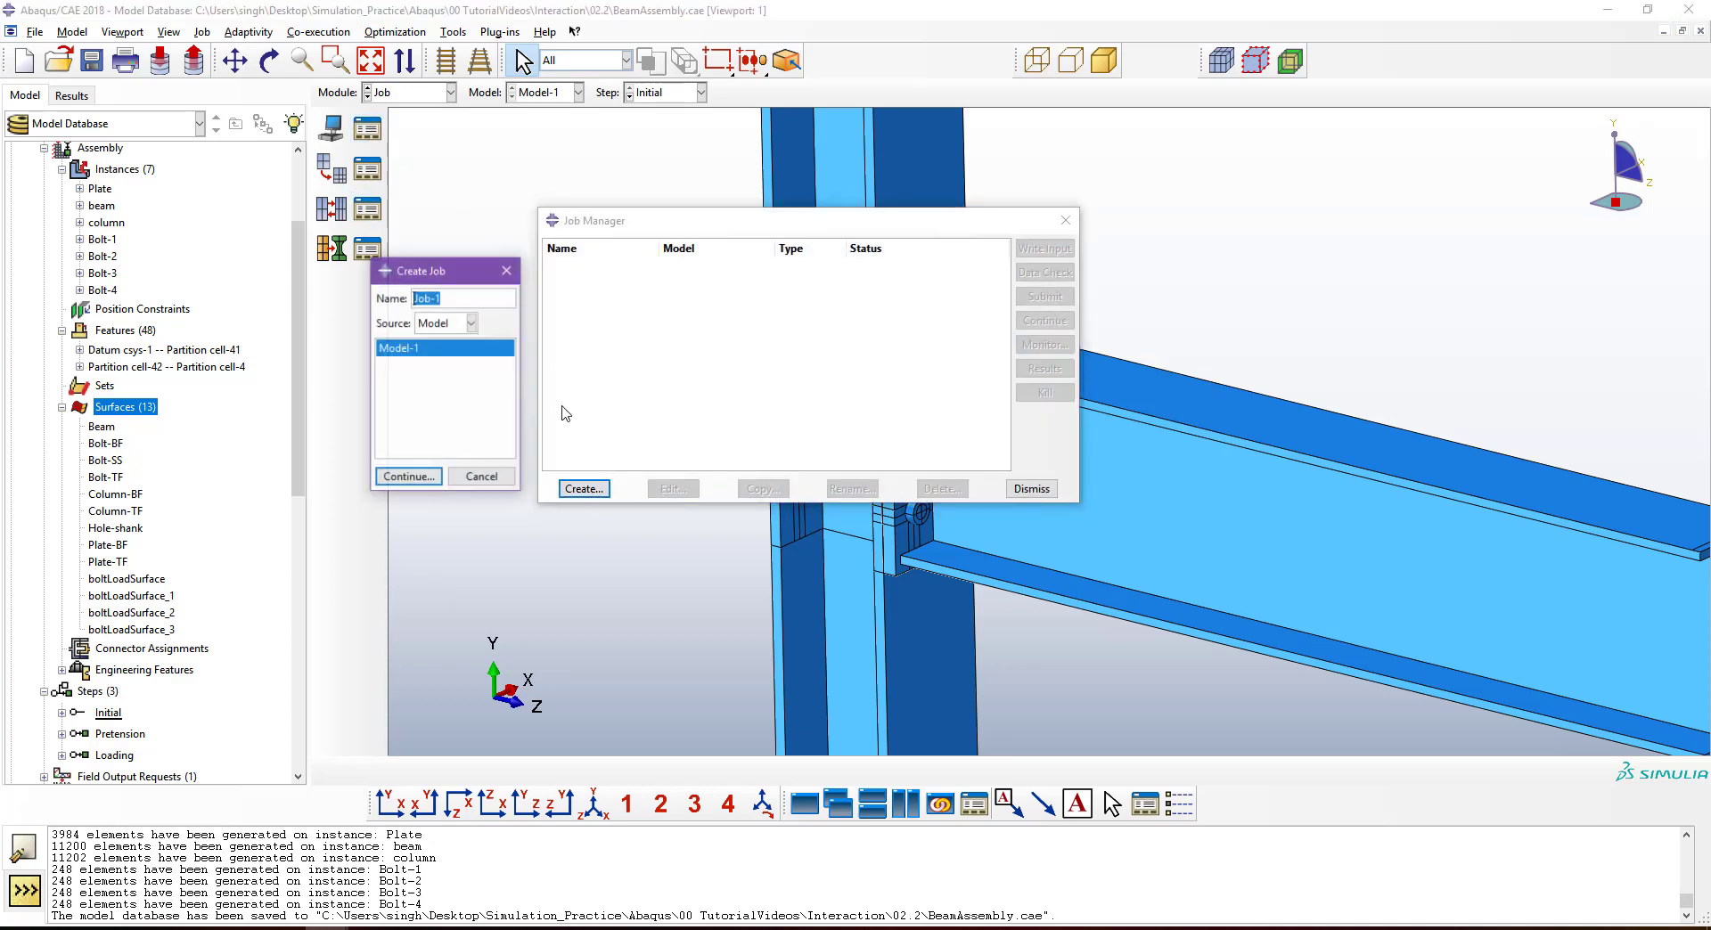
{"action": "left_click", "coordinate": [408, 478]}
{"action": "left_click", "coordinate": [363, 205]}
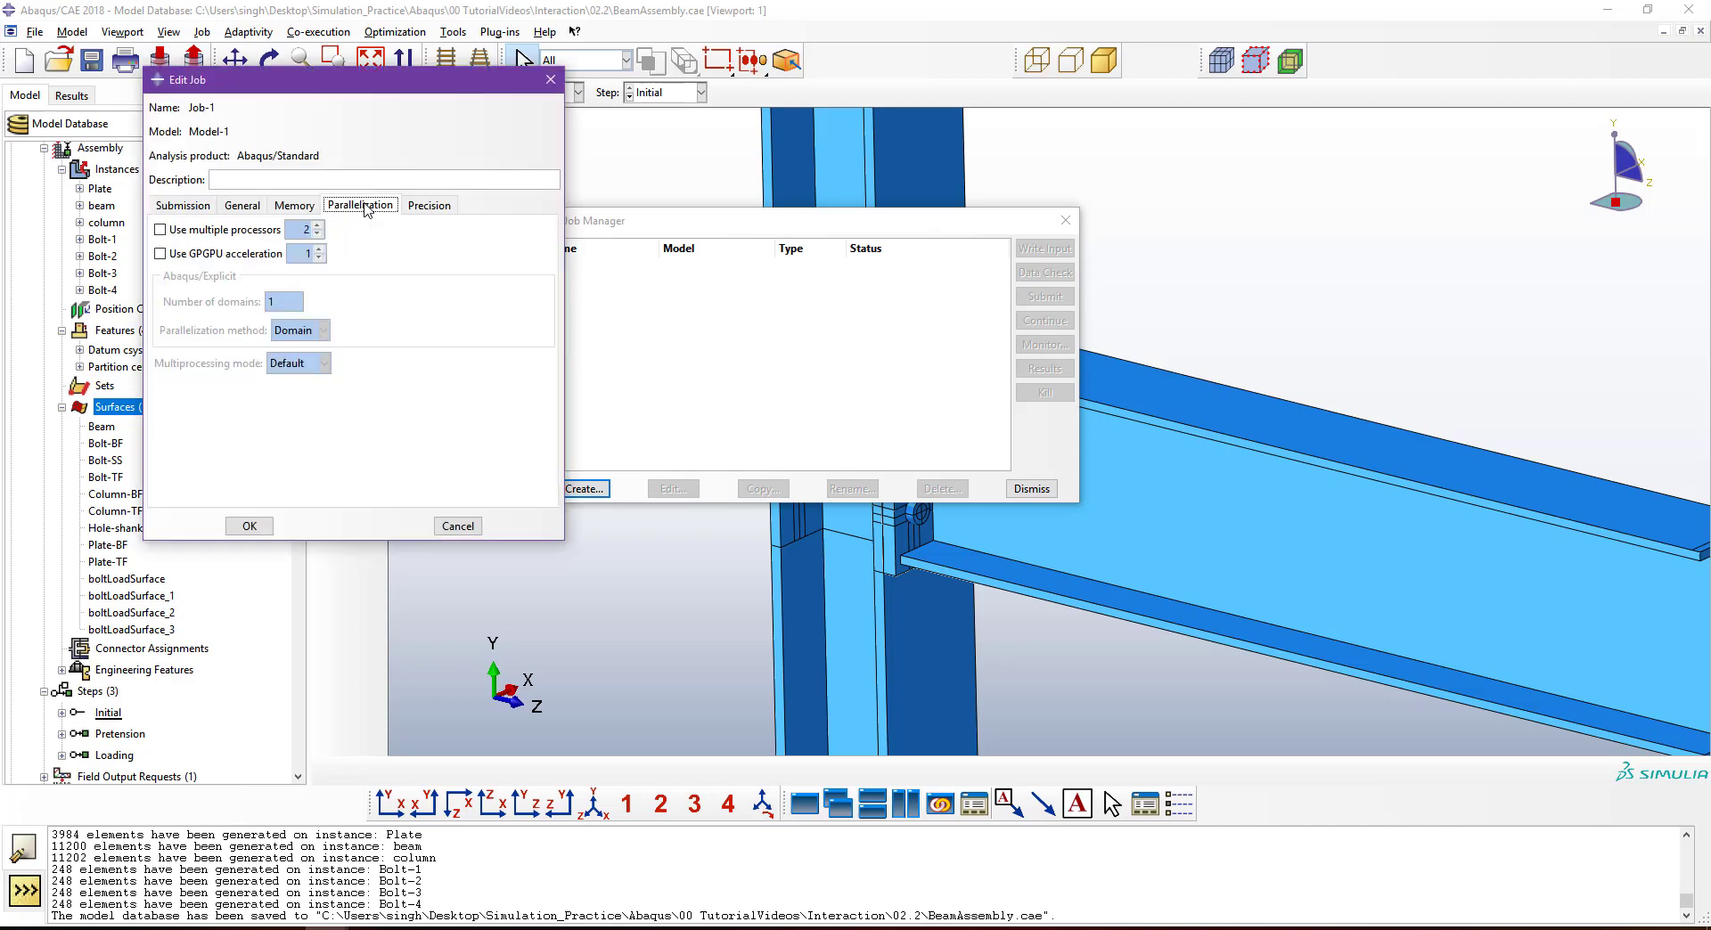
{"action": "key", "text": "Tab"}
{"action": "key", "text": "space"}
{"action": "key", "text": "Tab"}
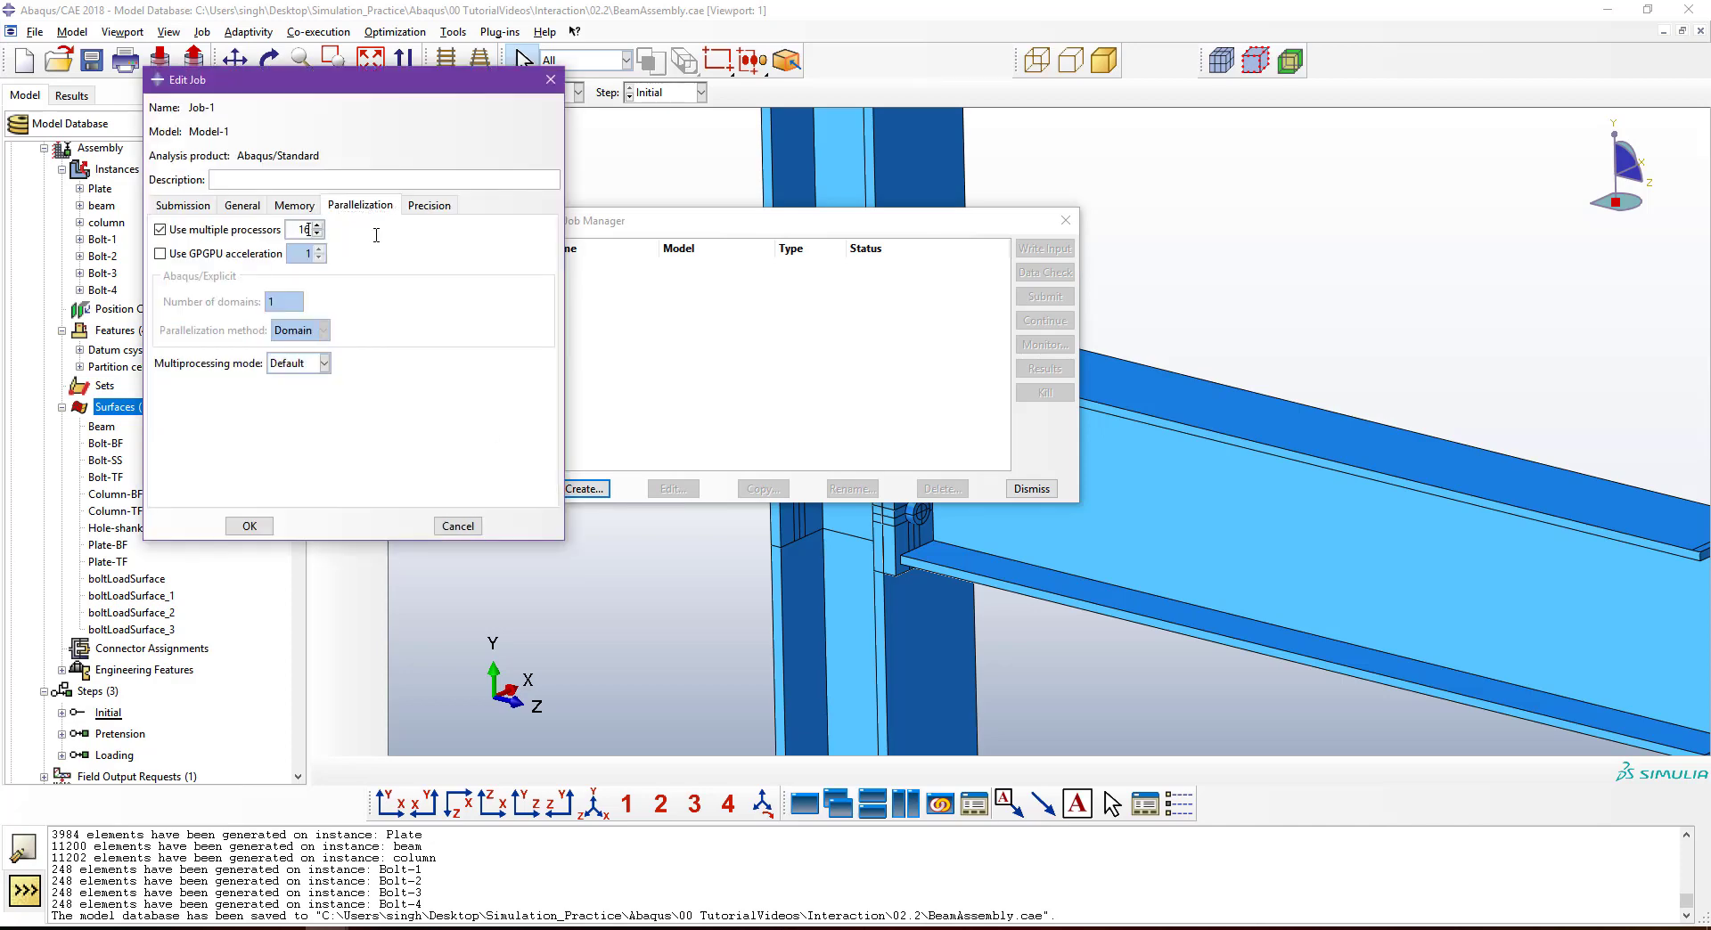
Turn off increasing the job's memory allocation based on analysis estimates, keep the maximum at 90% of physical memory, and finish the job definition.
{"action": "left_click", "coordinate": [294, 205]}
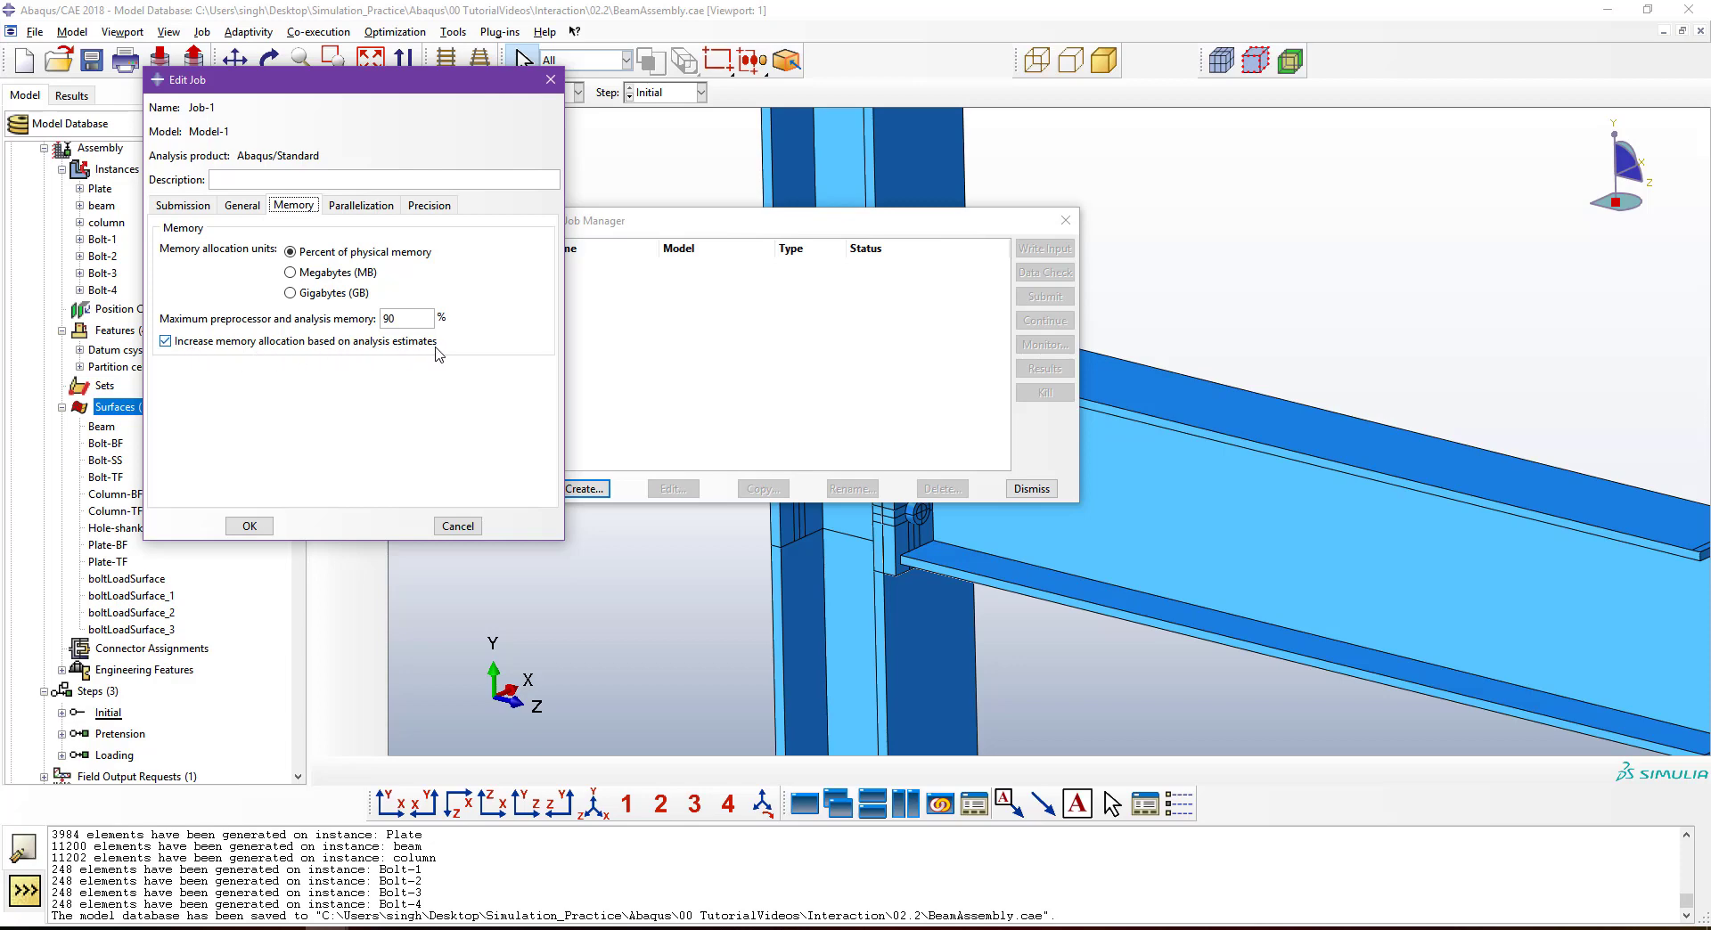
{"action": "left_click", "coordinate": [183, 348]}
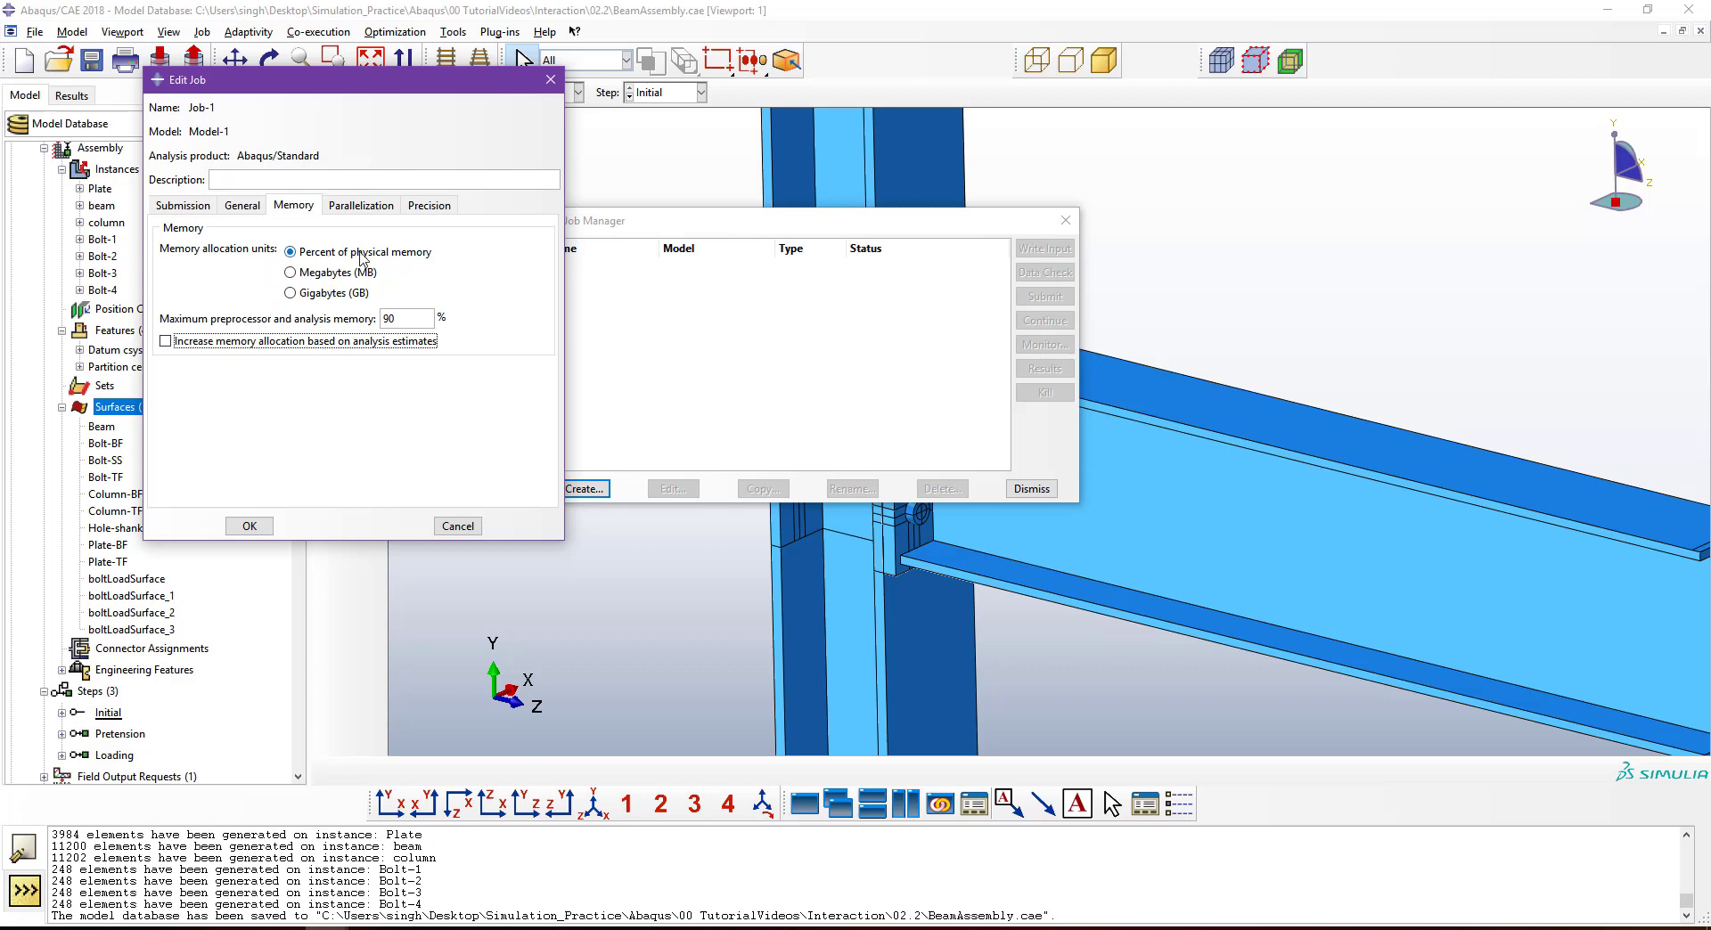
{"action": "double_click", "coordinate": [412, 318]}
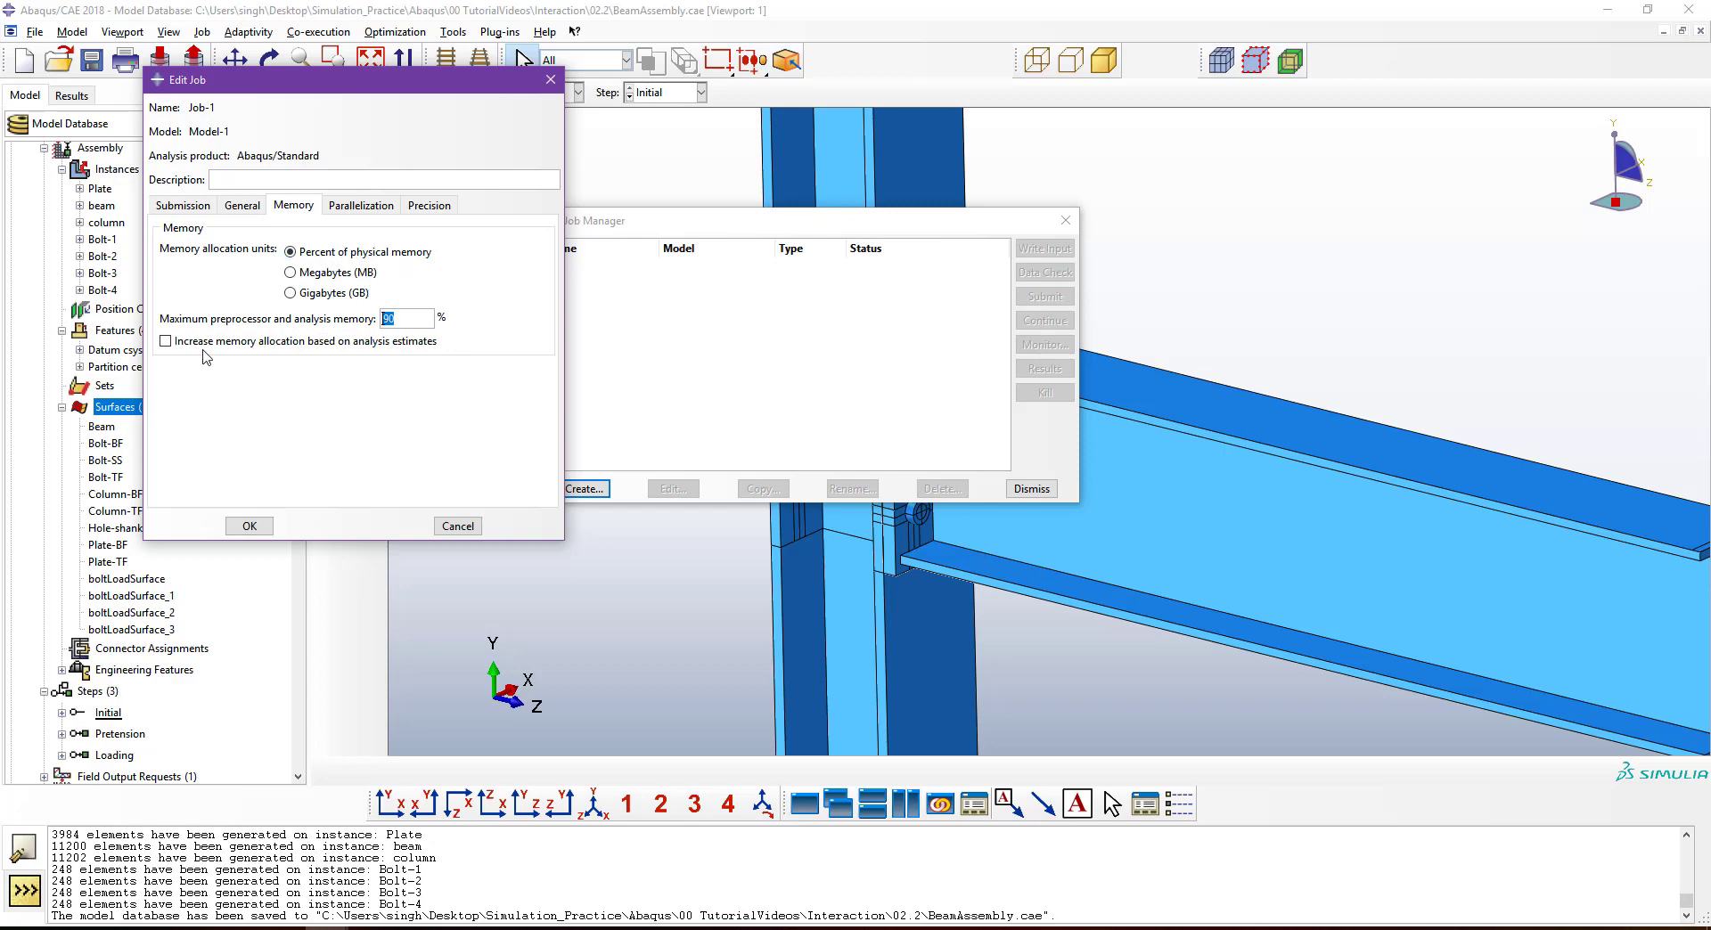
{"action": "left_click", "coordinate": [249, 526]}
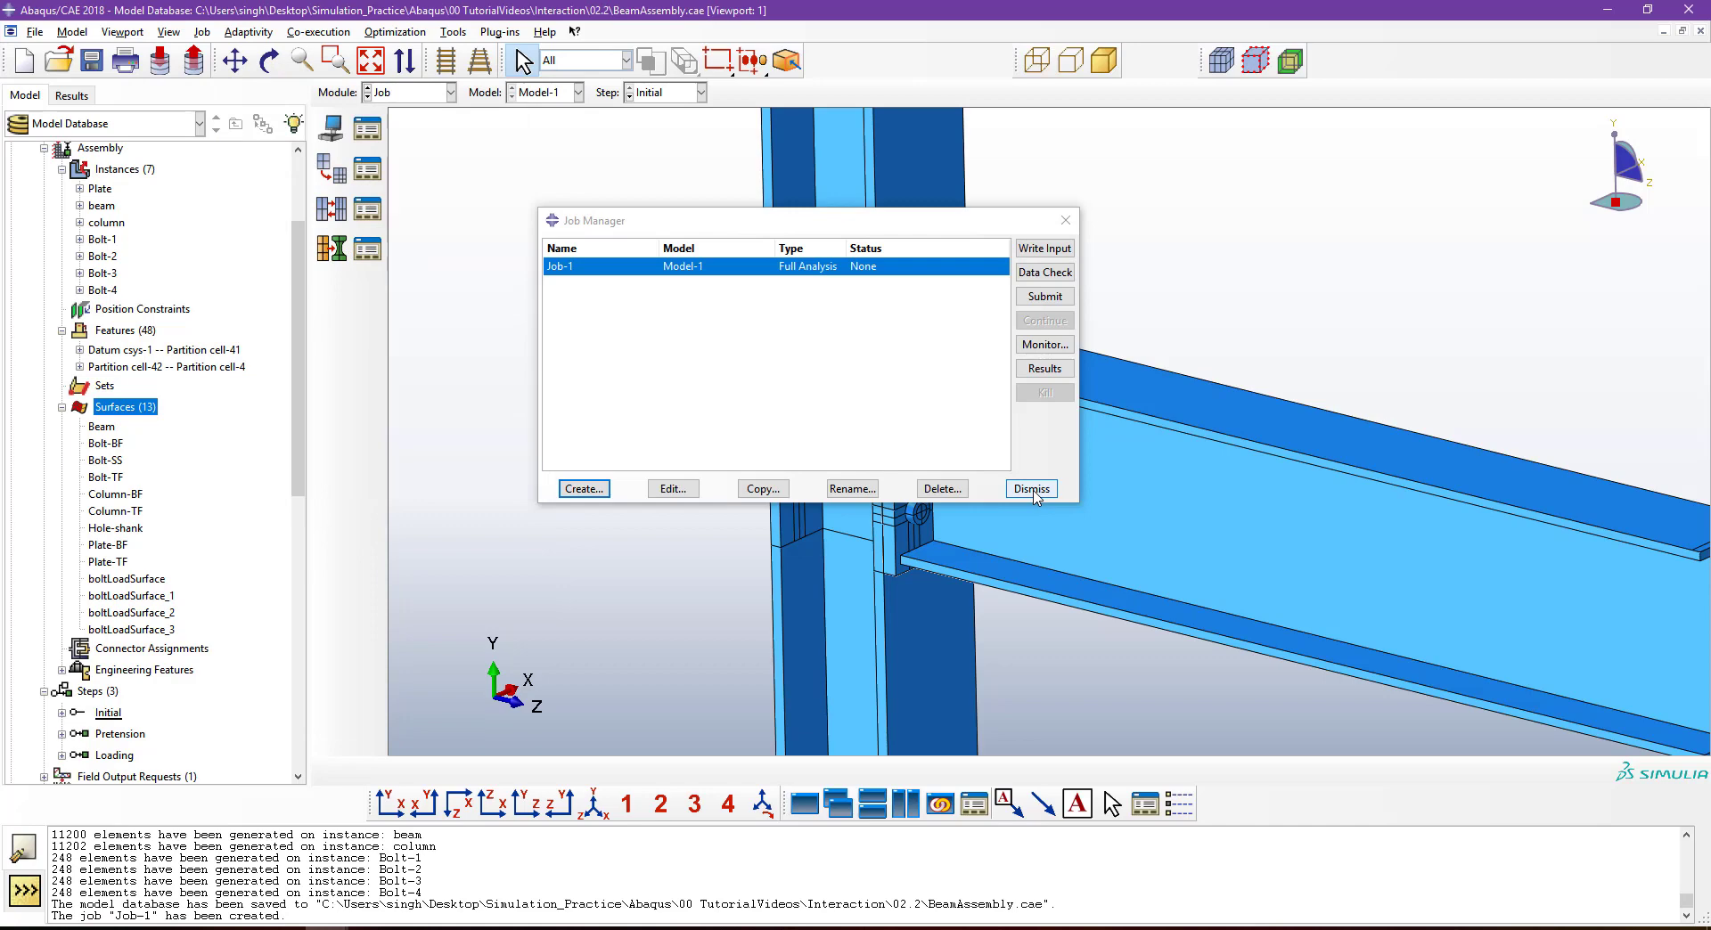
Submit Job-1 for full analysis and monitor its progress until it completes.
{"action": "left_click", "coordinate": [1045, 299]}
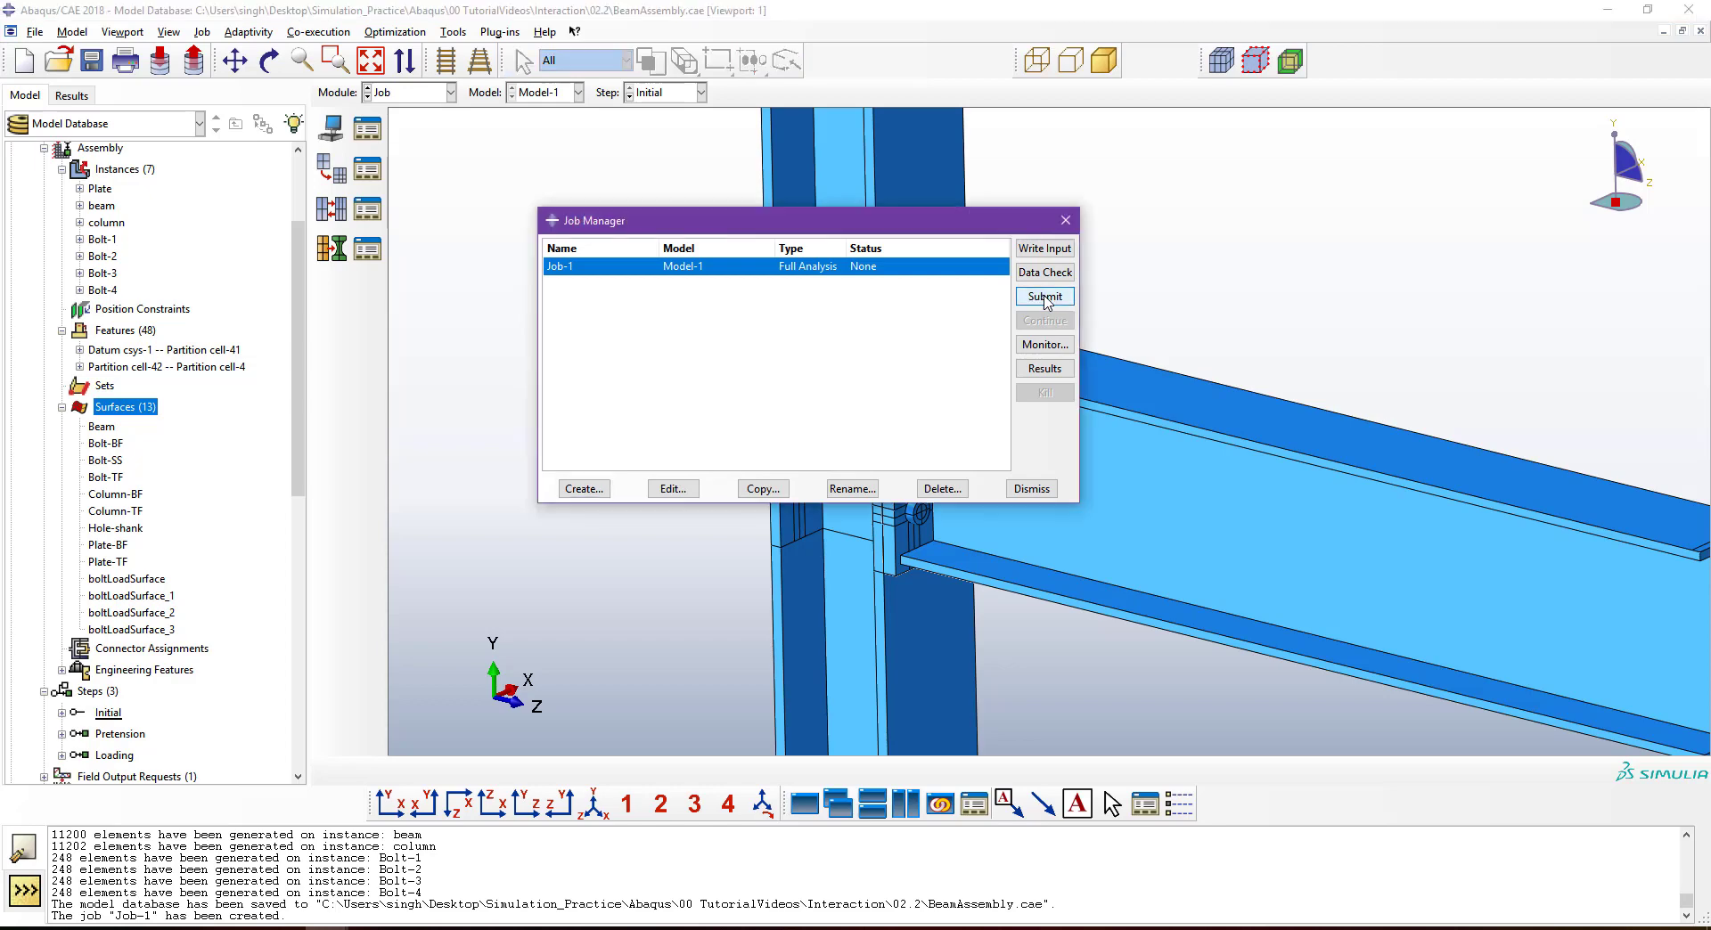
{"action": "left_click", "coordinate": [1045, 345]}
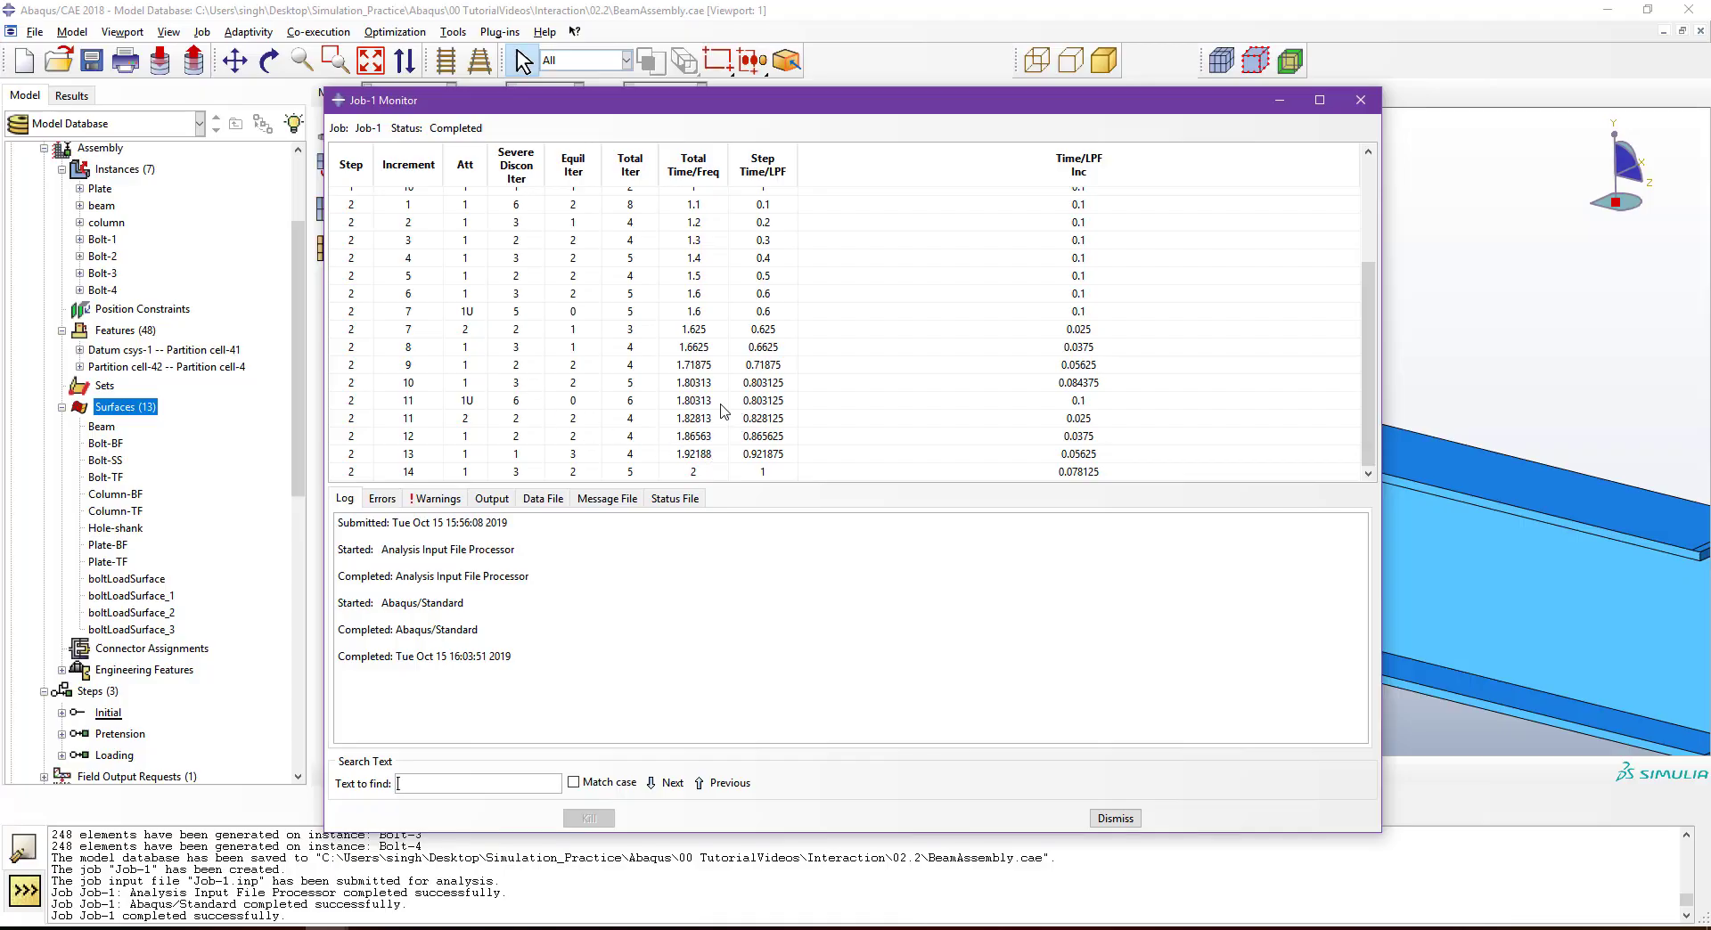
{"action": "left_click", "coordinate": [1115, 818]}
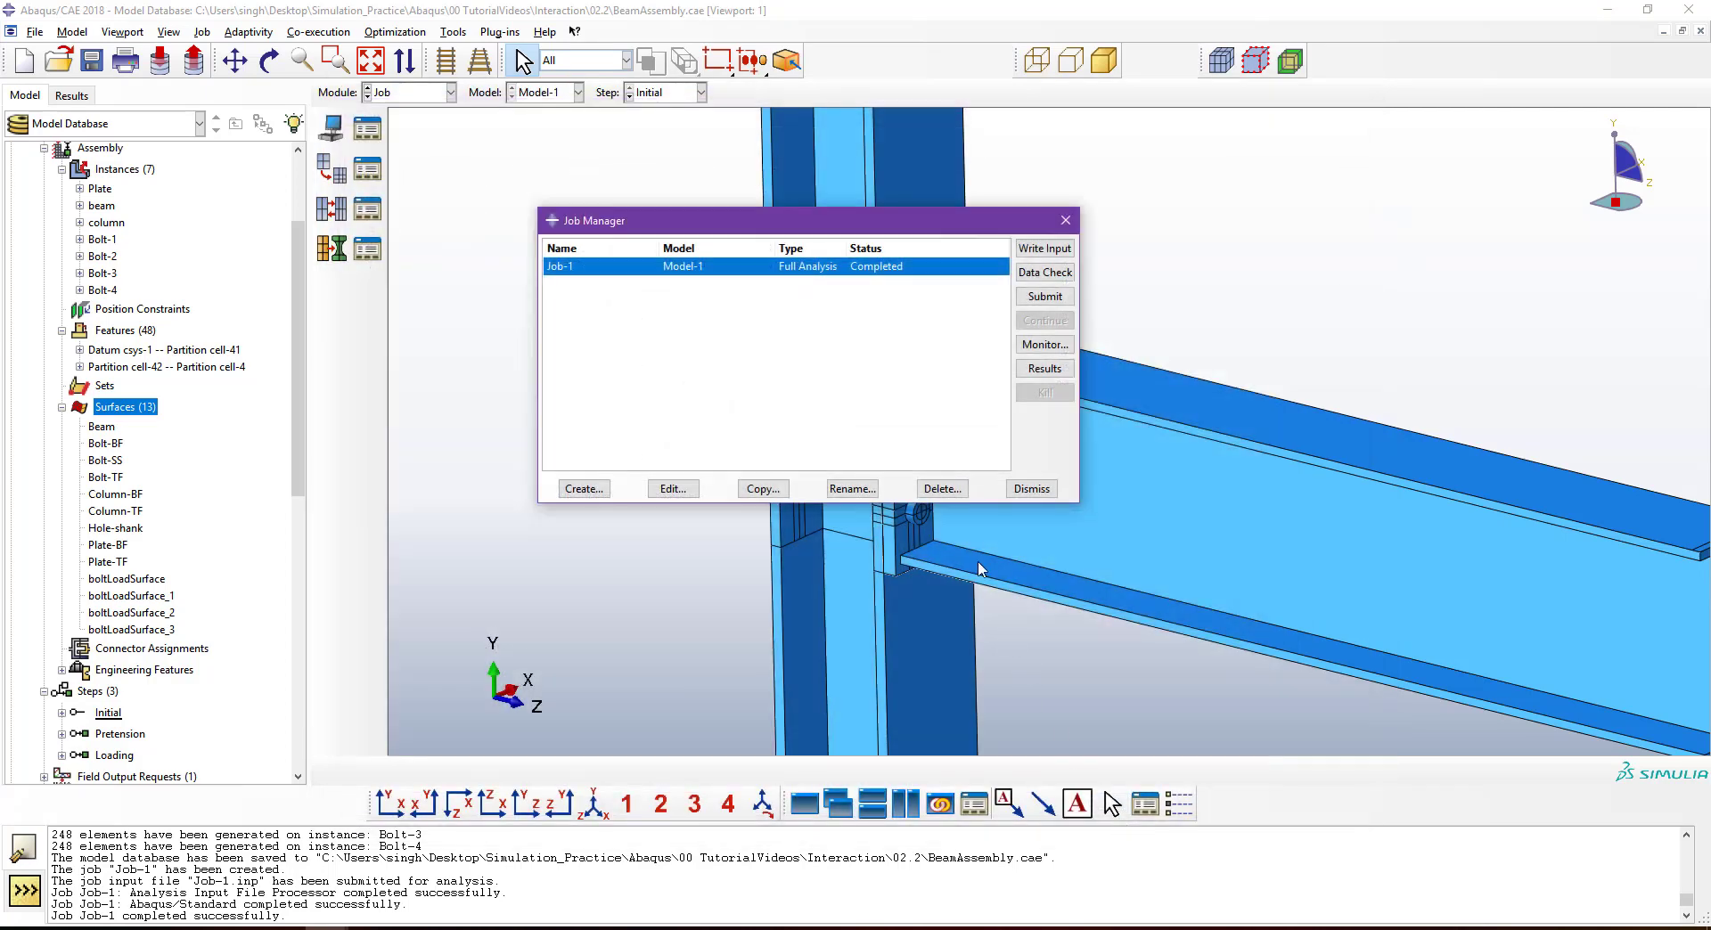
Open the Job-1 results, orient the view to the beam-column joint, and plot the Mises stress contours on the deformed shape.
{"action": "left_click", "coordinate": [1045, 368]}
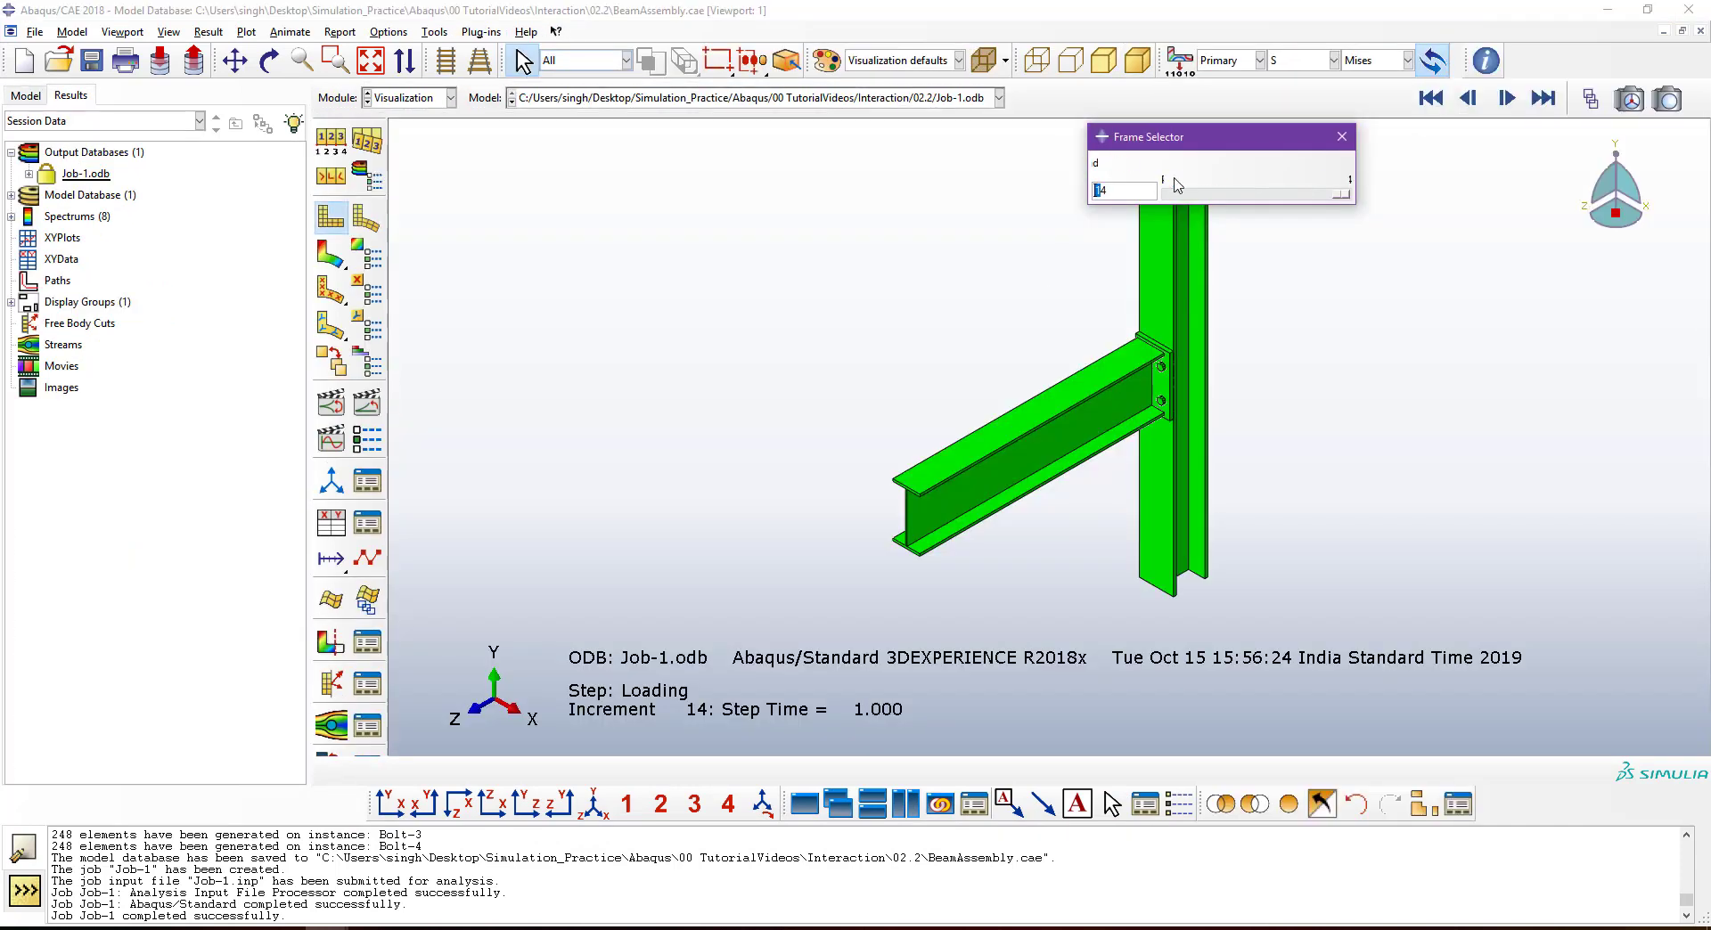
{"action": "left_click", "coordinate": [1341, 136]}
{"action": "middle_click_drag", "start_coordinate": [1155, 360], "coordinate": [1026, 358], "text": "ctrl+alt"}
{"action": "left_click", "coordinate": [631, 799]}
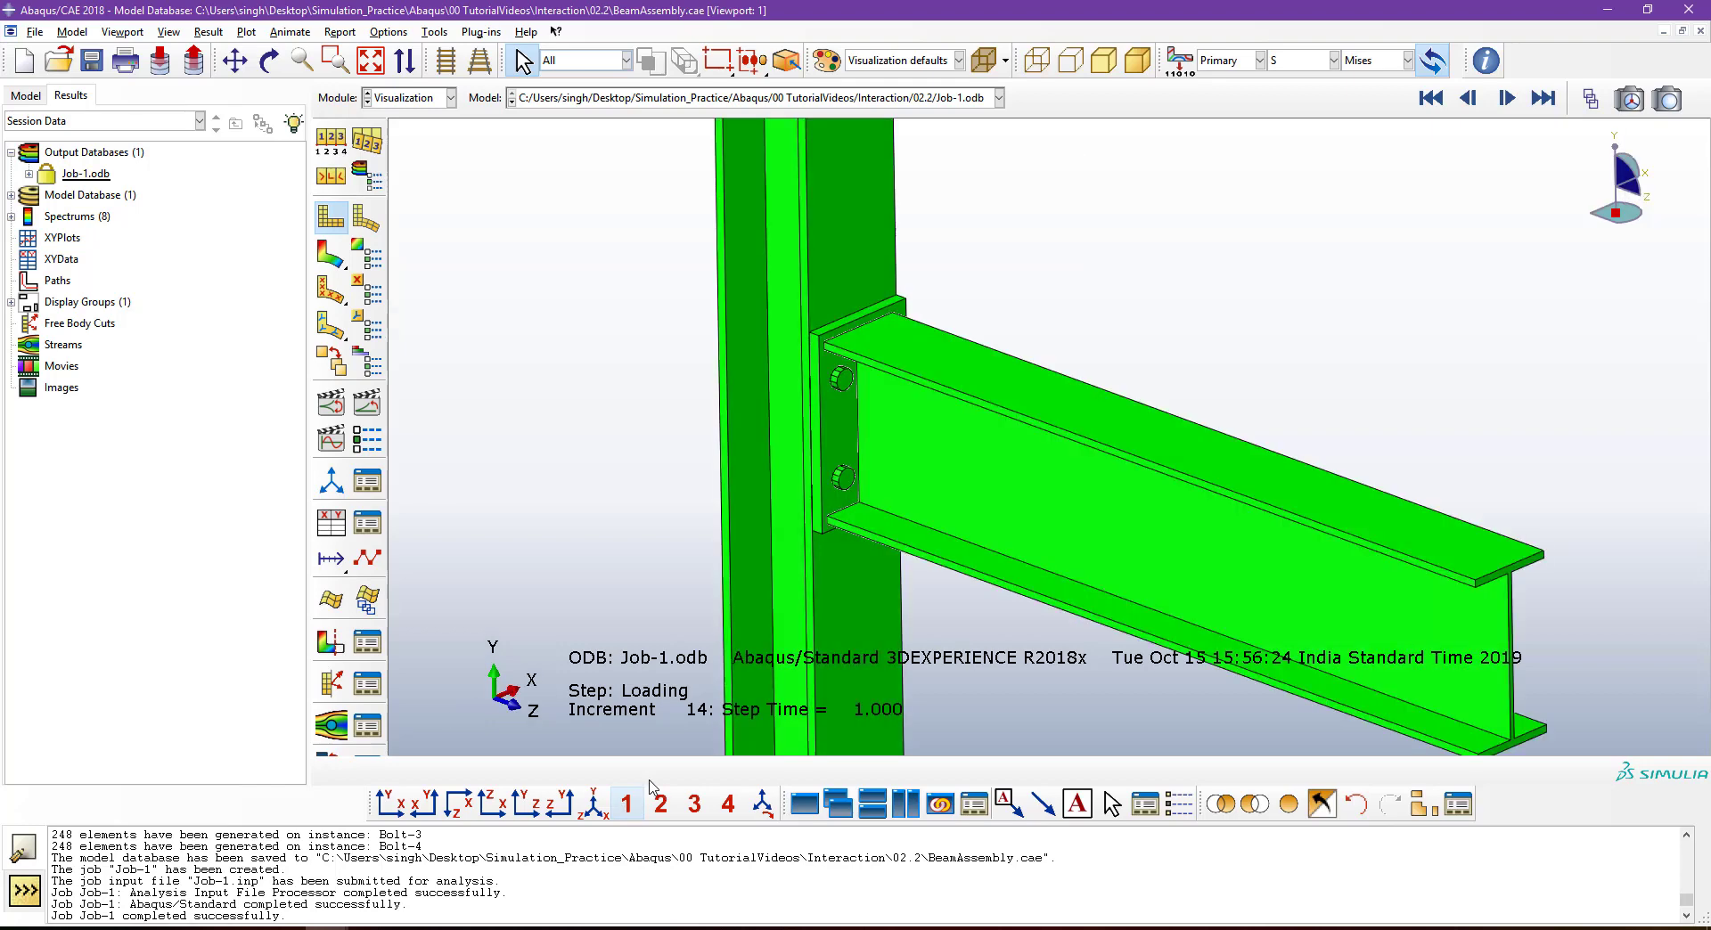
{"action": "left_click", "coordinate": [336, 258]}
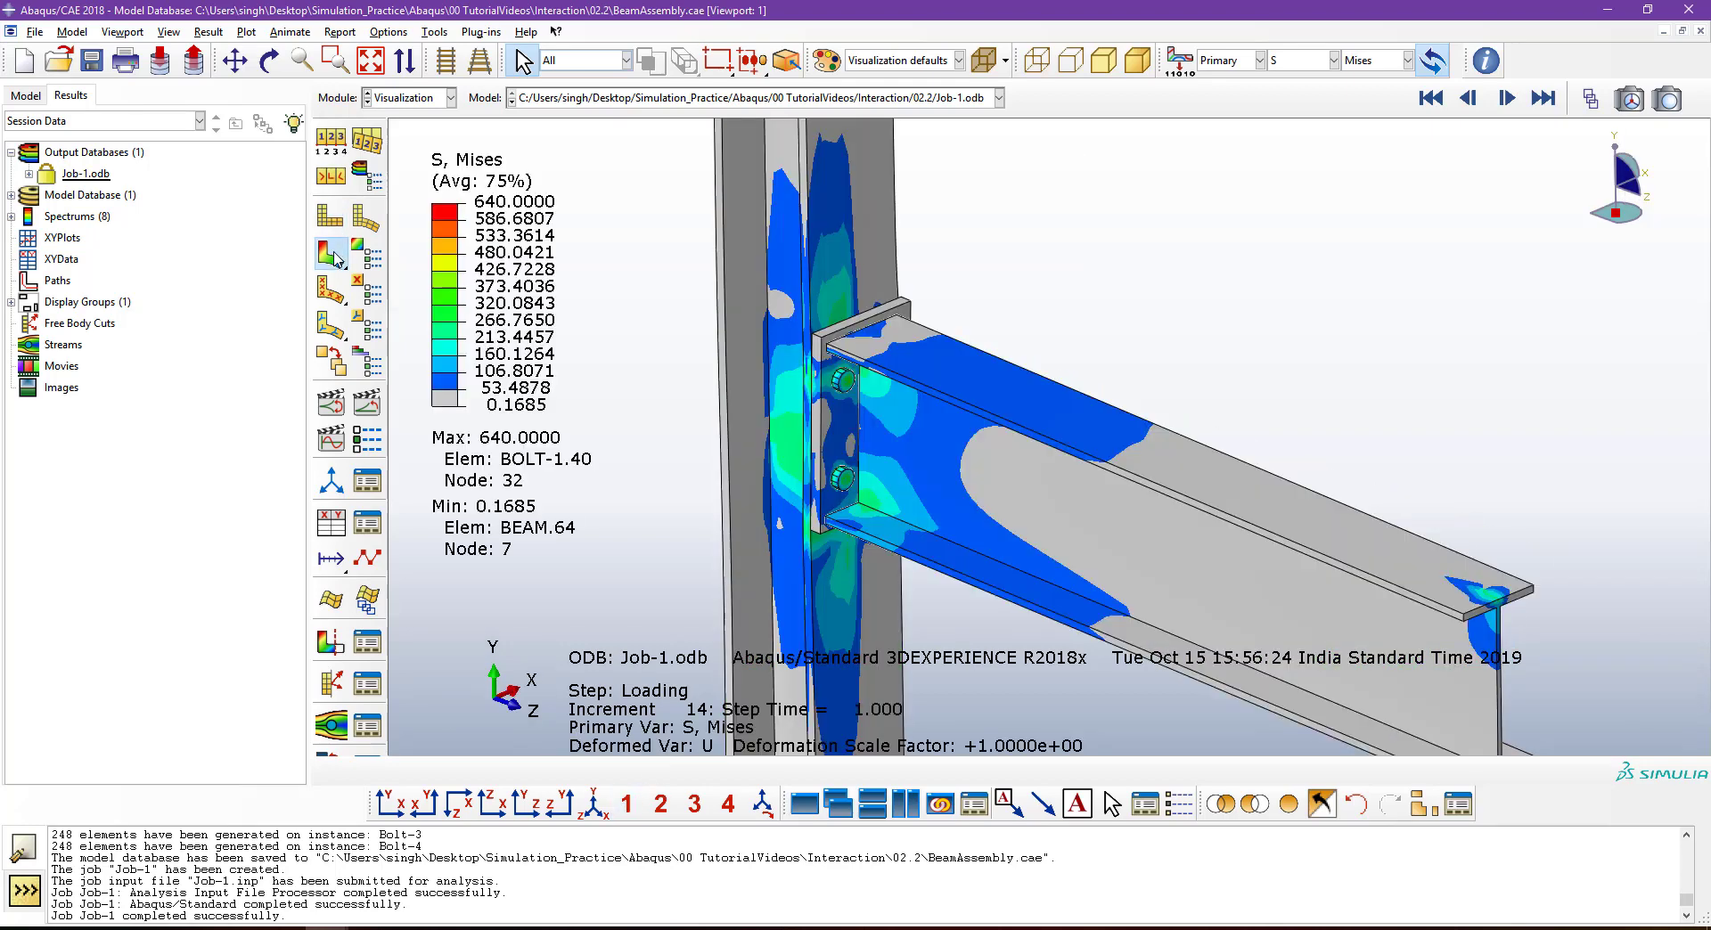
{"action": "left_click_drag", "start_coordinate": [819, 436], "coordinate": [887, 426], "text": "ctrl+alt"}
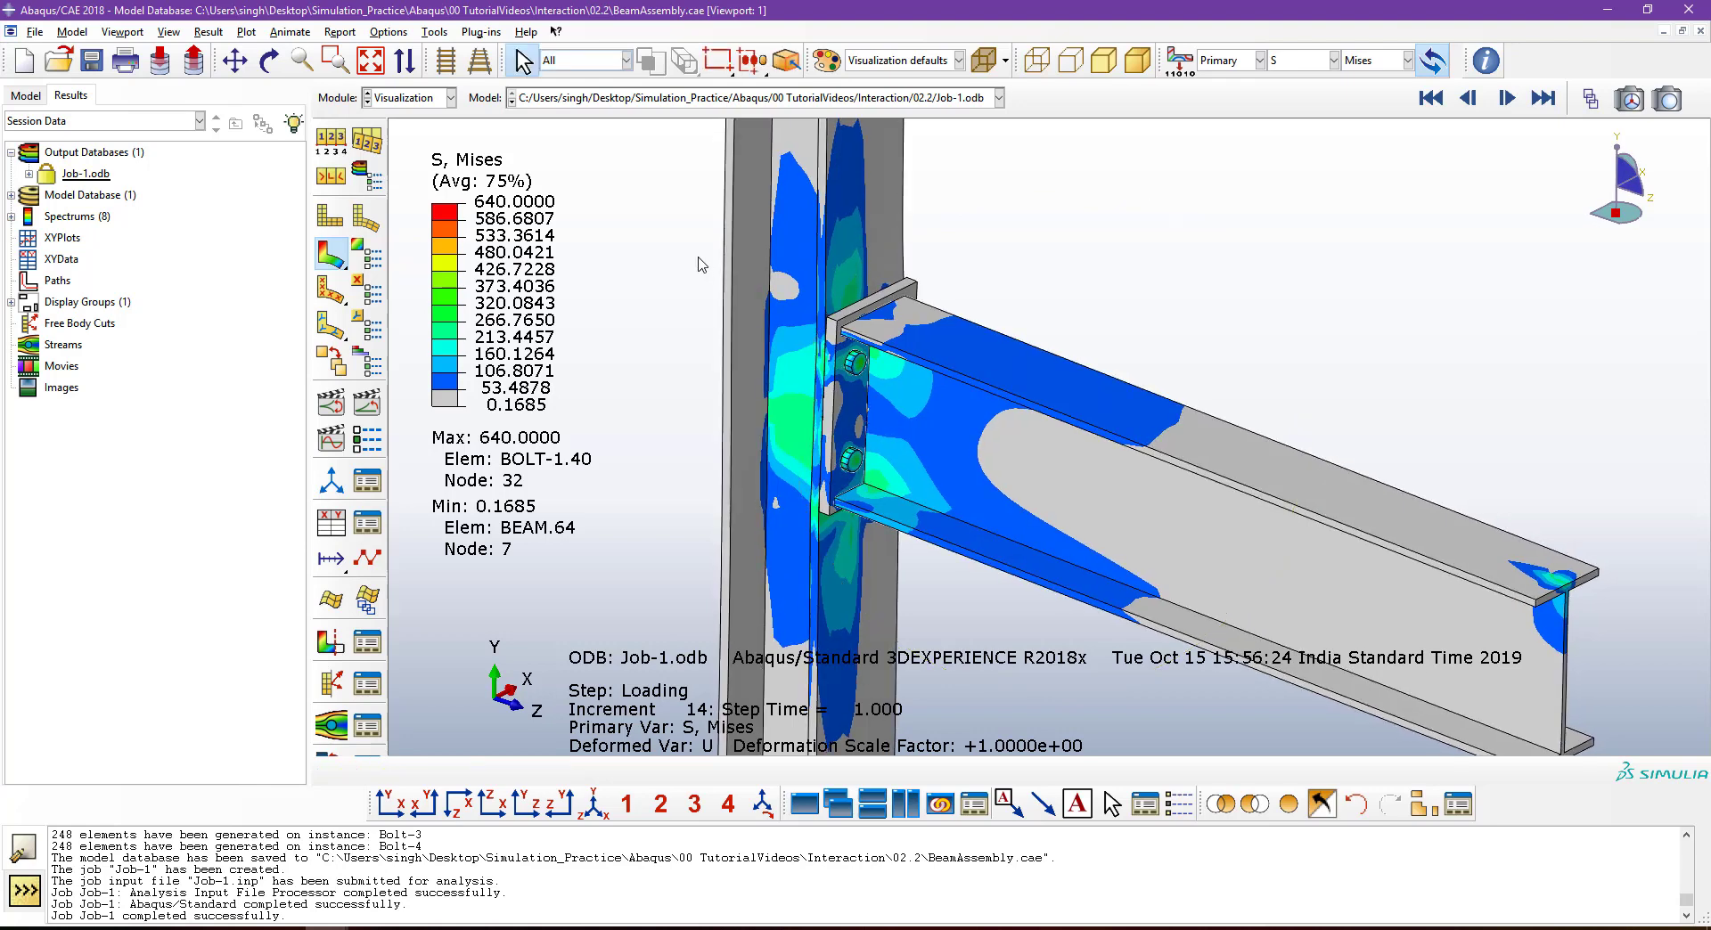
Display the displacement magnitude (U) contours and examine them along the beam.
{"action": "left_click", "coordinate": [1294, 60]}
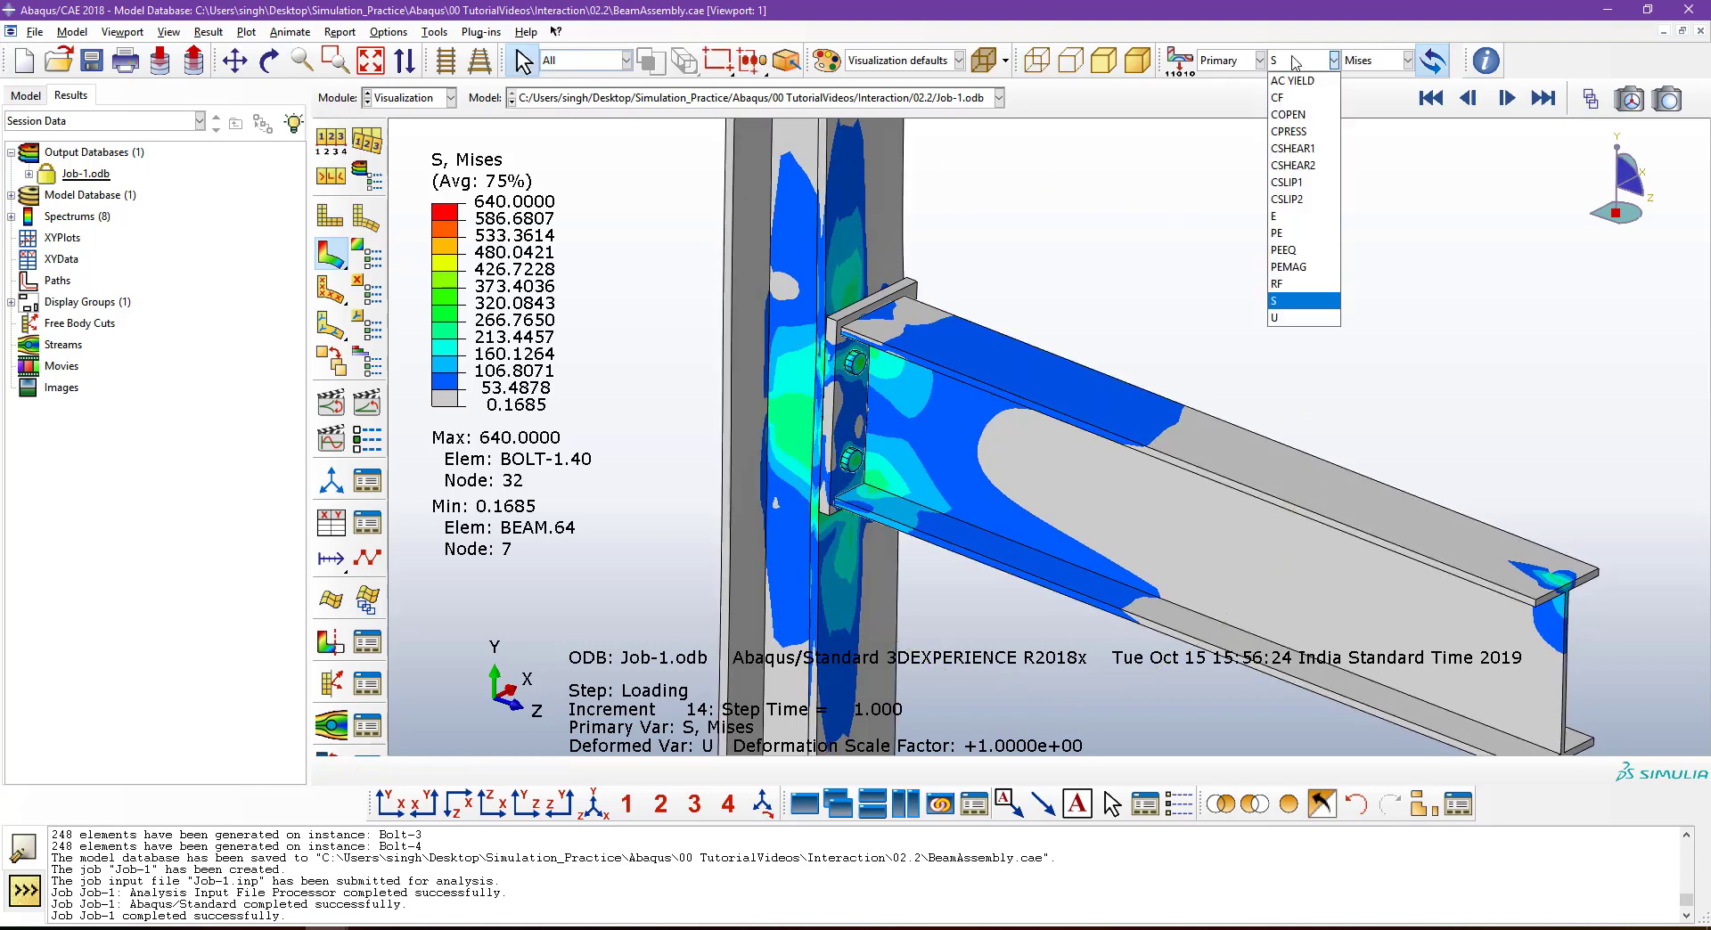
{"action": "left_click", "coordinate": [1292, 318]}
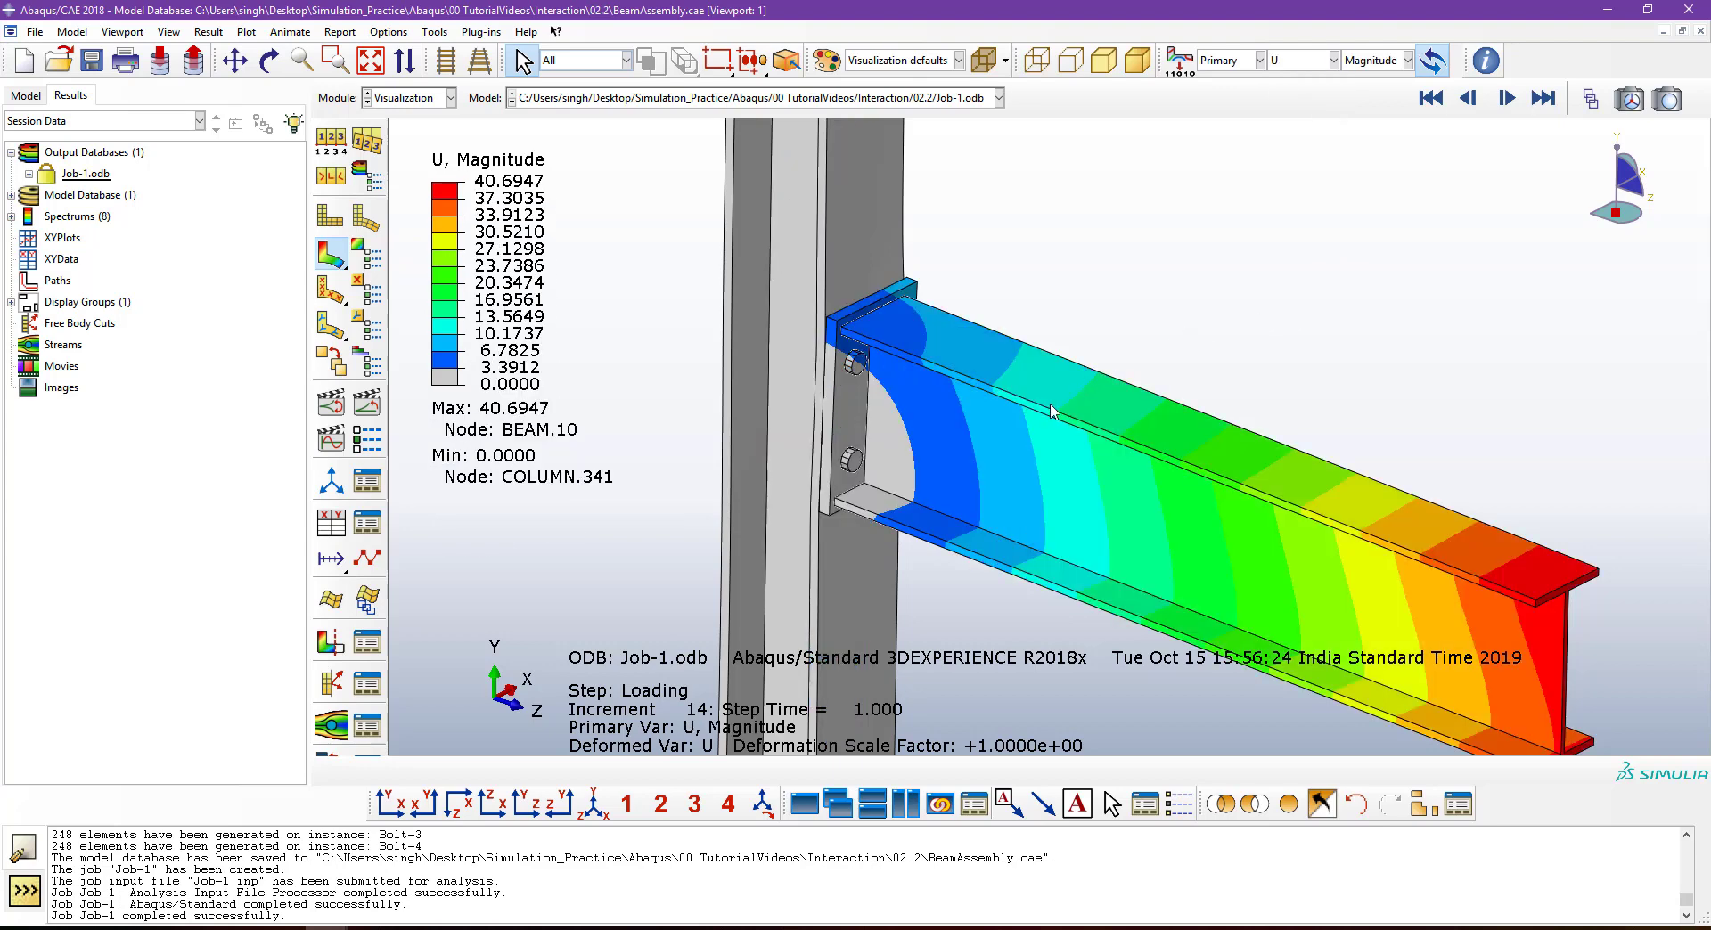
{"action": "scroll", "coordinate": [1110, 368], "scroll_direction": "down", "scroll_amount": 2}
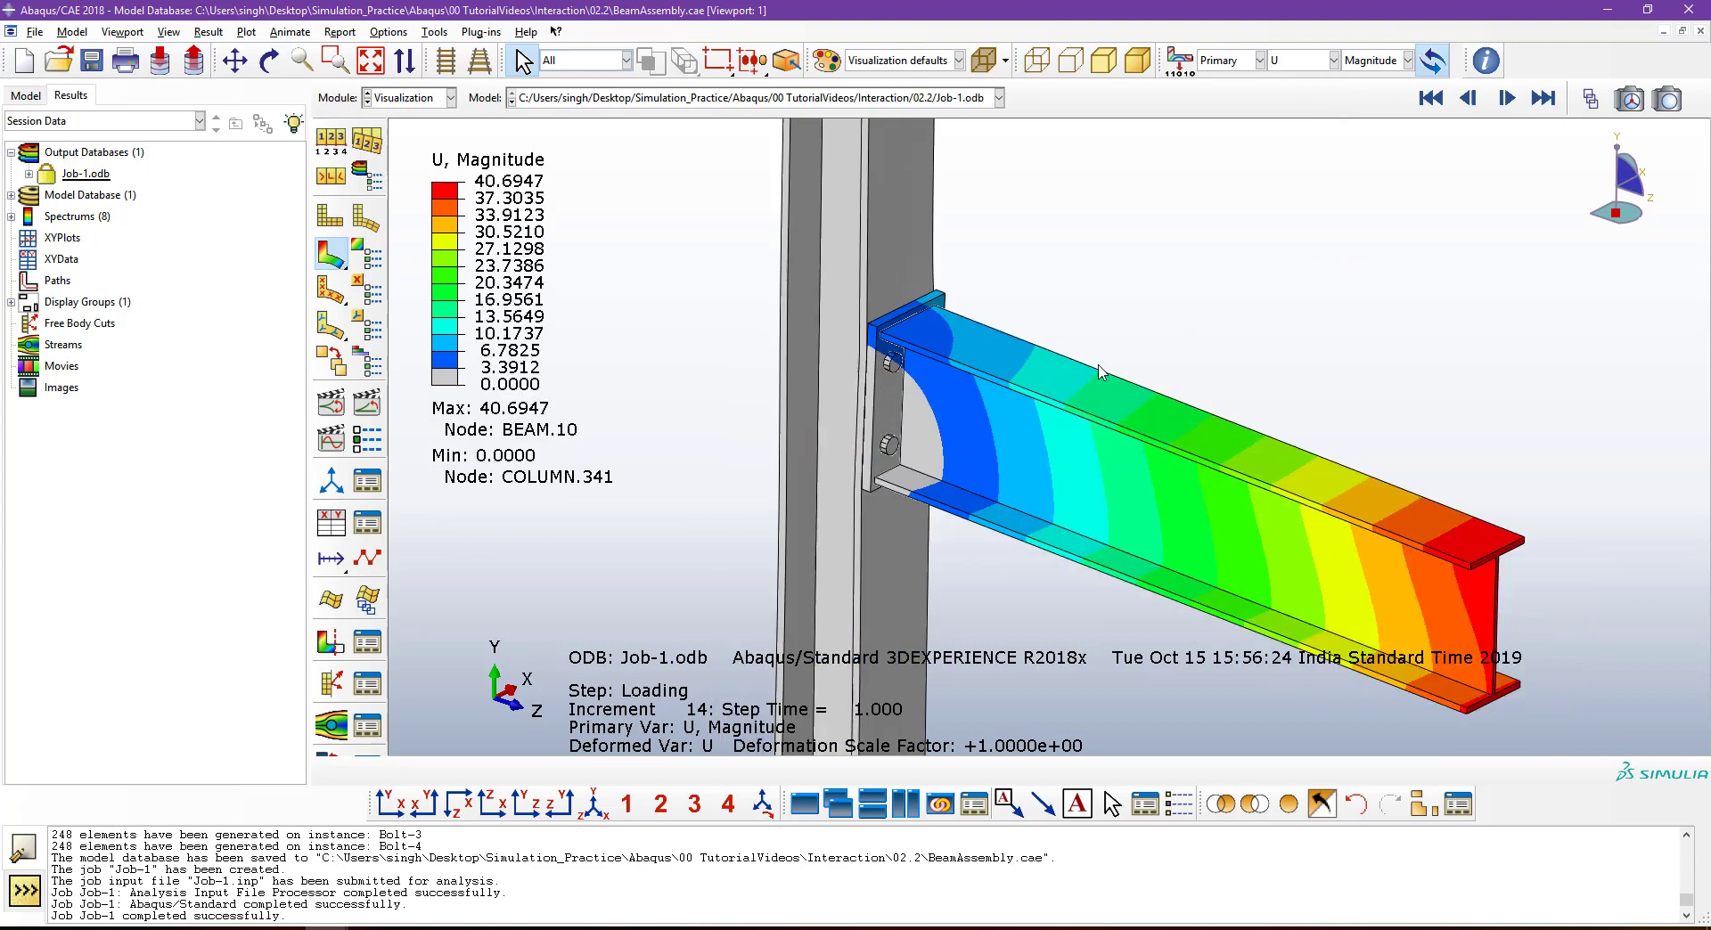
{"action": "scroll", "coordinate": [1100, 372], "scroll_direction": "up", "scroll_amount": 2}
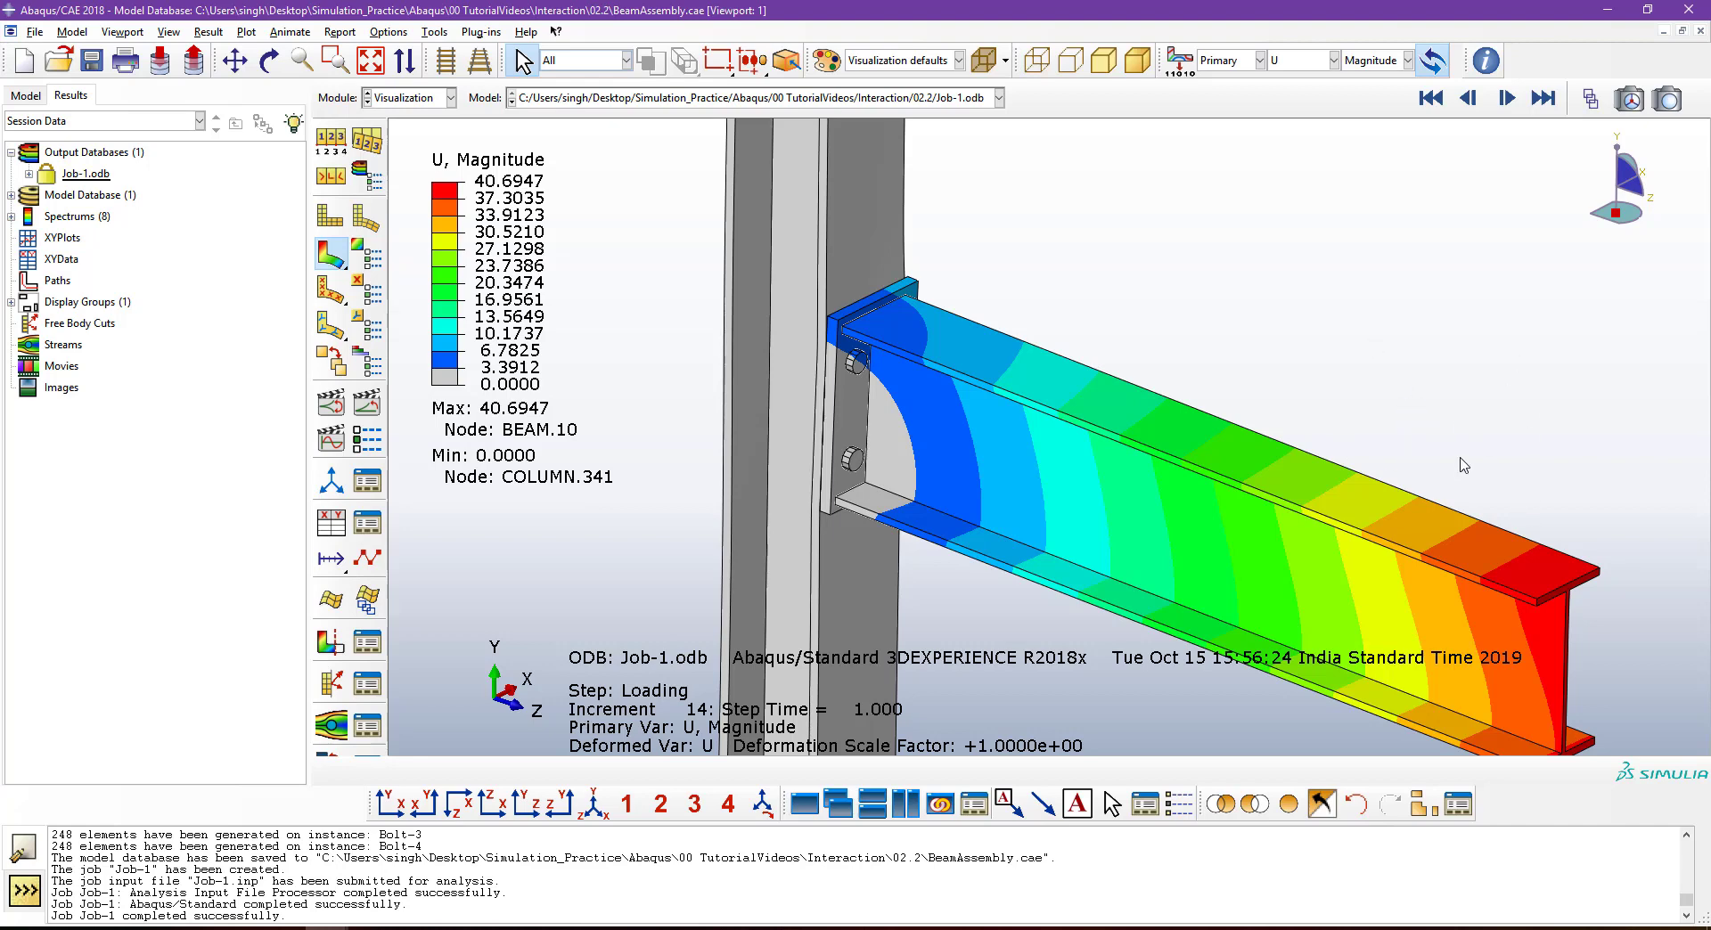
Return the contour plot to Mises stress (S) and examine the stresses around the joint.
{"action": "left_click", "coordinate": [1294, 65]}
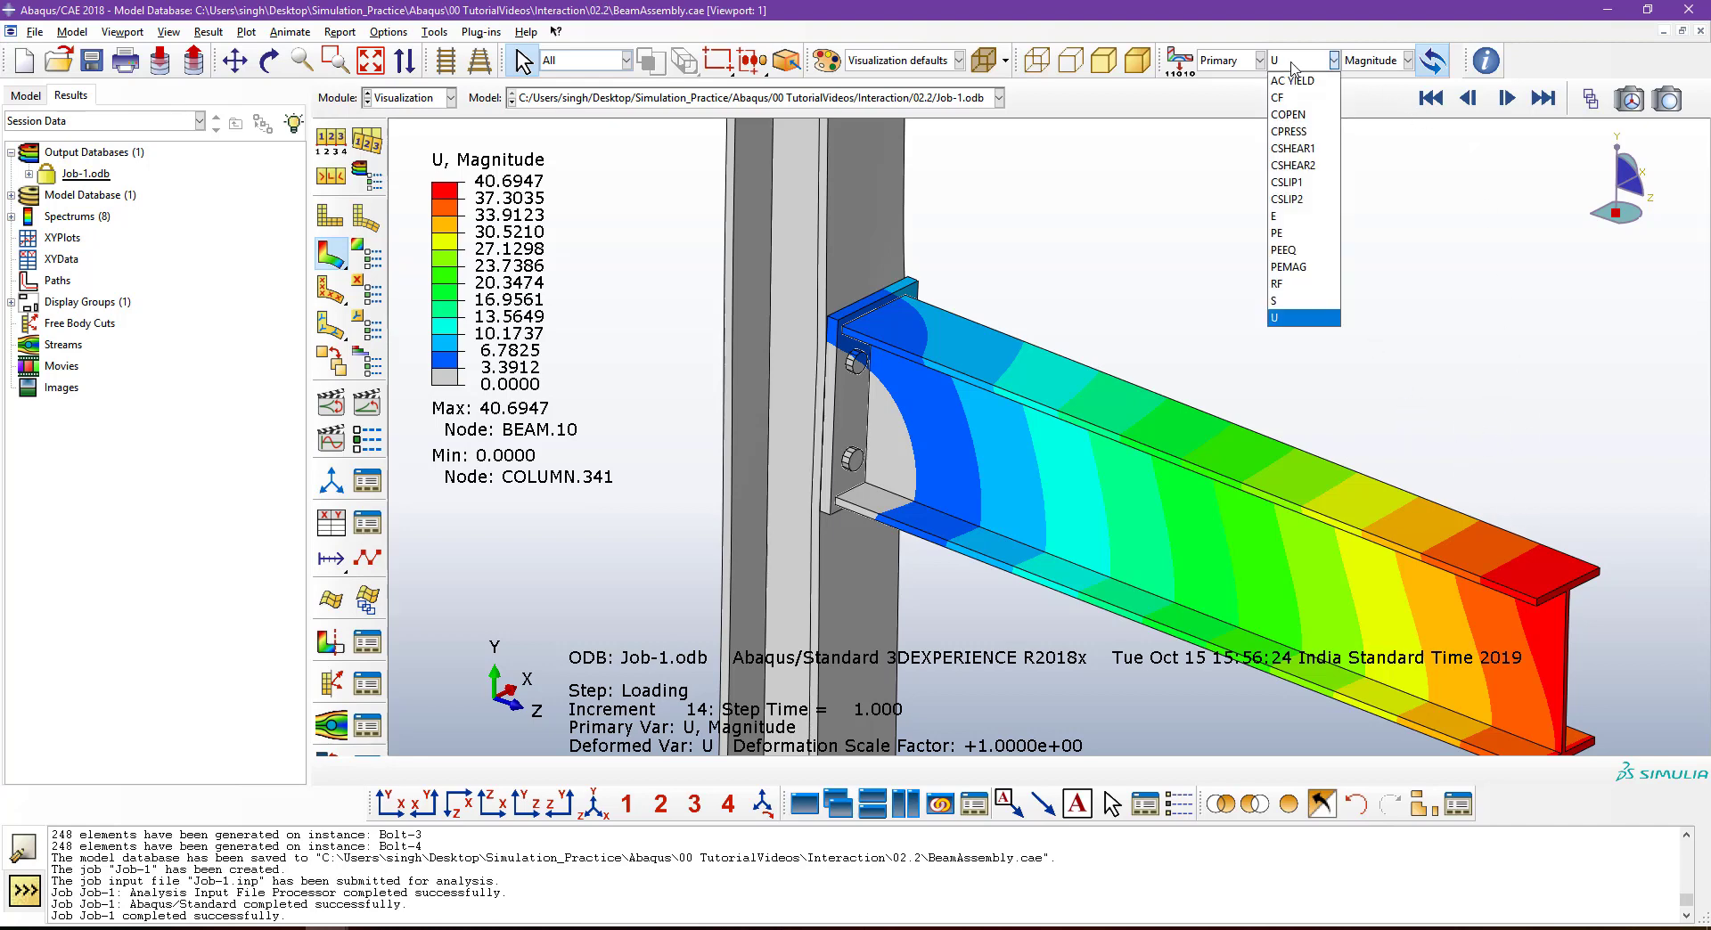
{"action": "left_click", "coordinate": [1289, 302]}
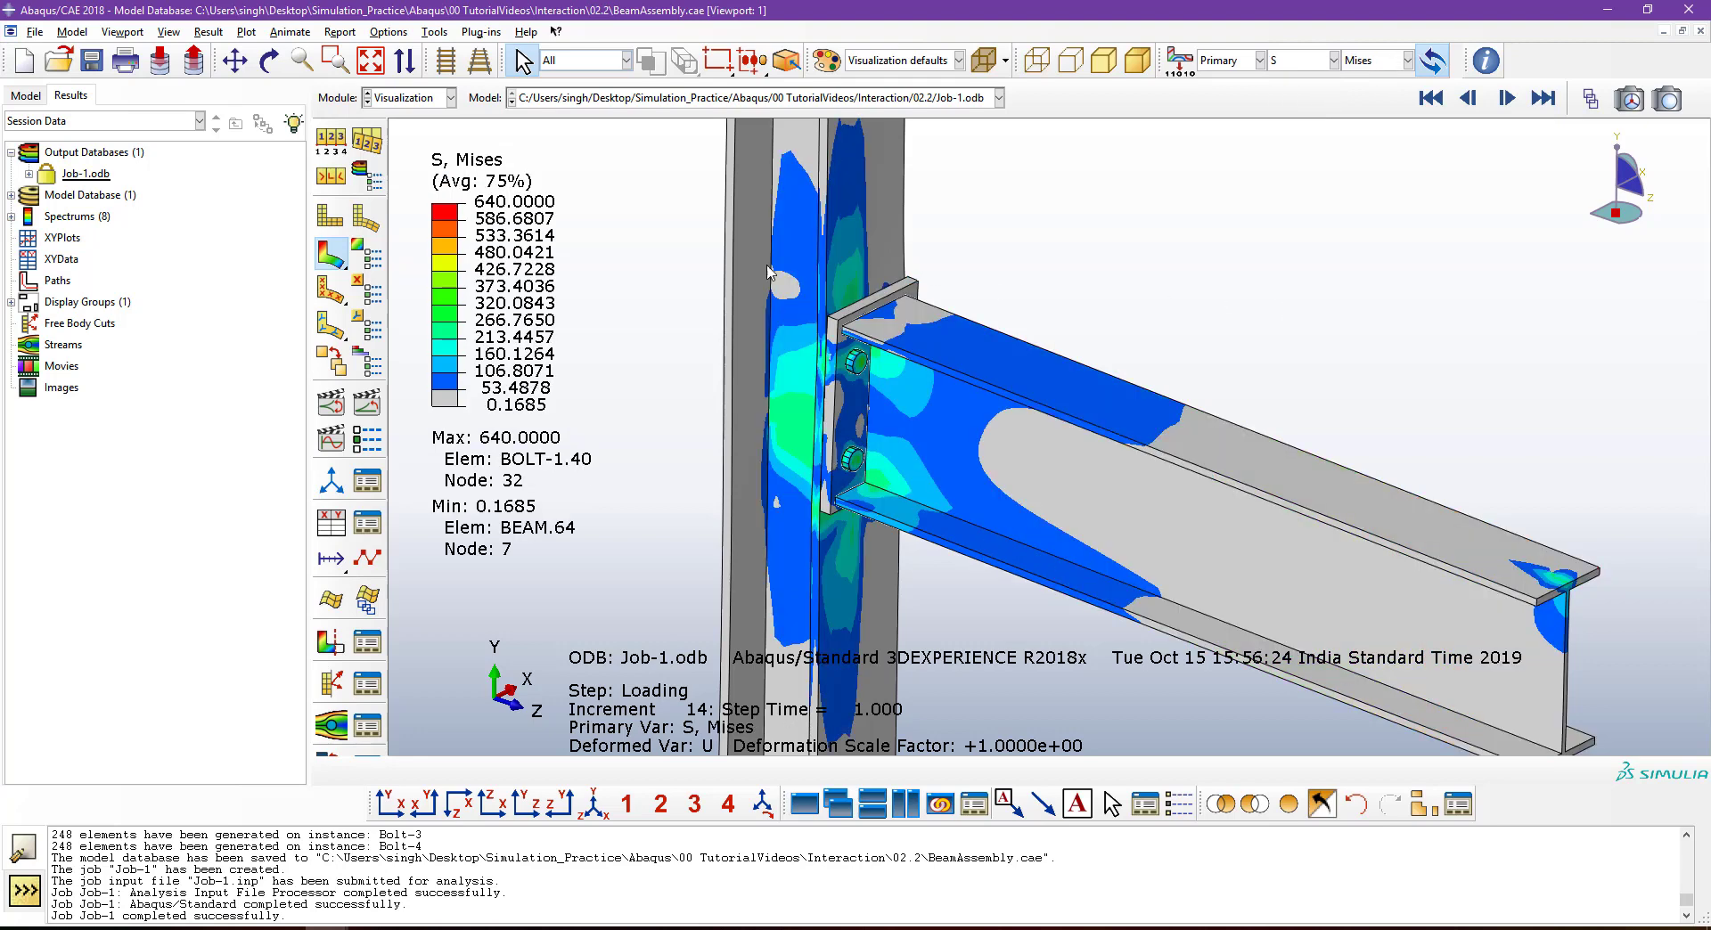
{"action": "left_click_drag", "start_coordinate": [779, 311], "coordinate": [1318, 306], "text": "ctrl+alt"}
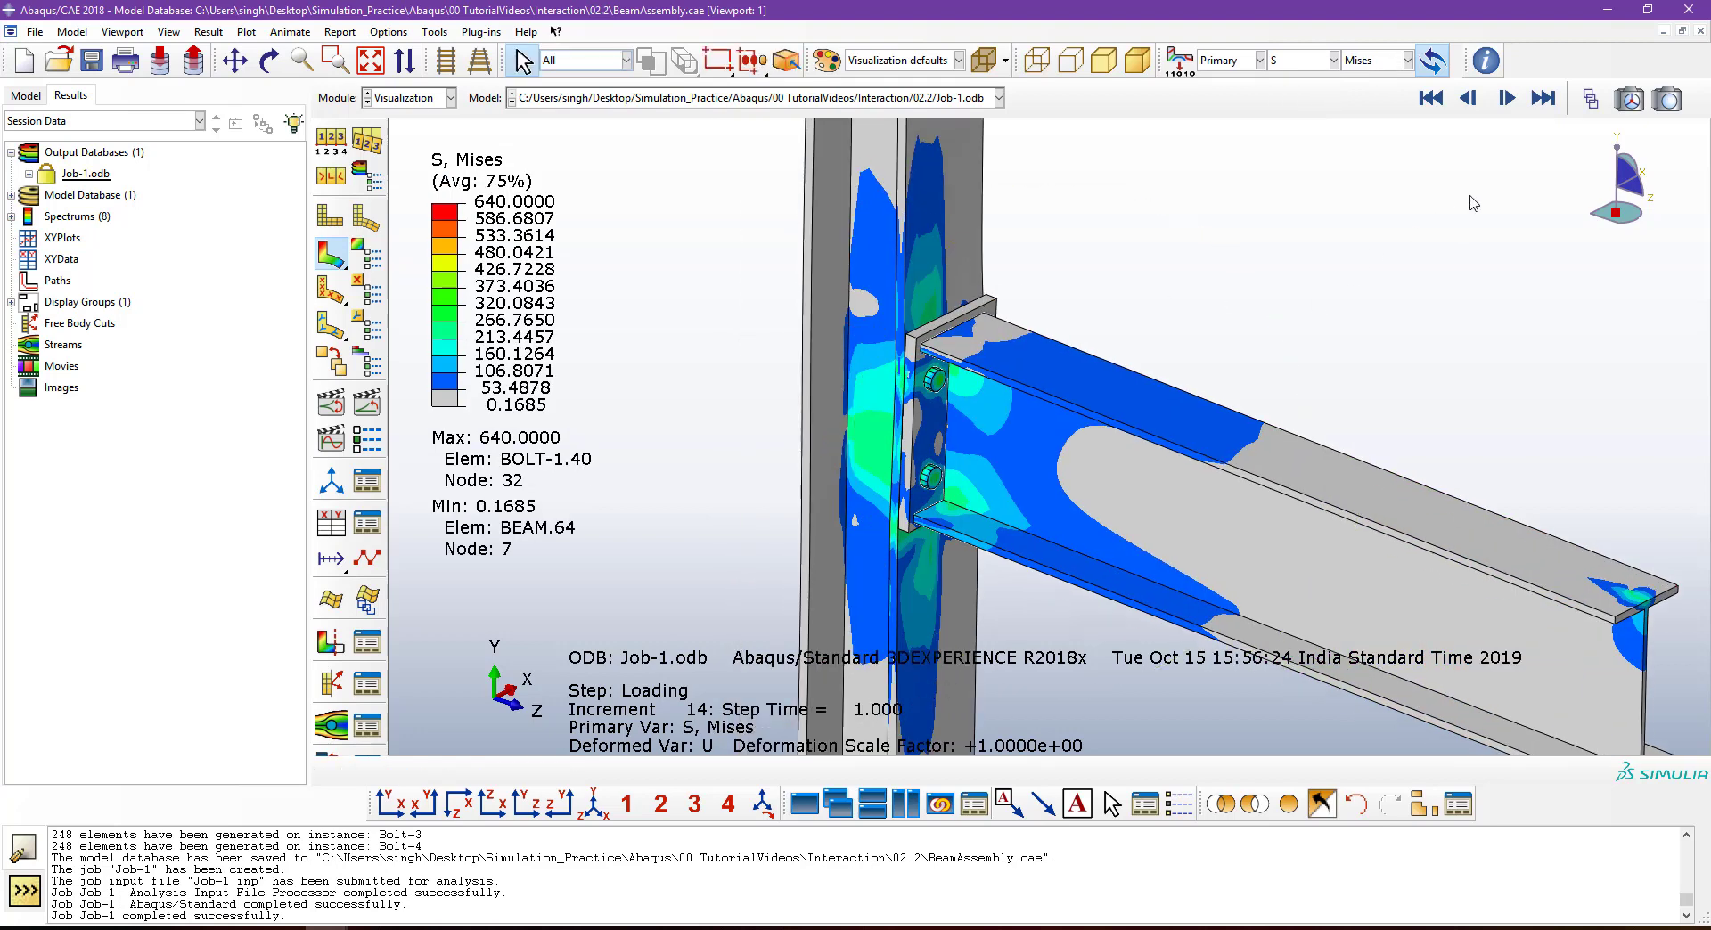
Show the results frame at increment 10 of the Pretension step and examine the Mises stresses around the bolts behind the column flange.
{"action": "left_click", "coordinate": [1591, 100]}
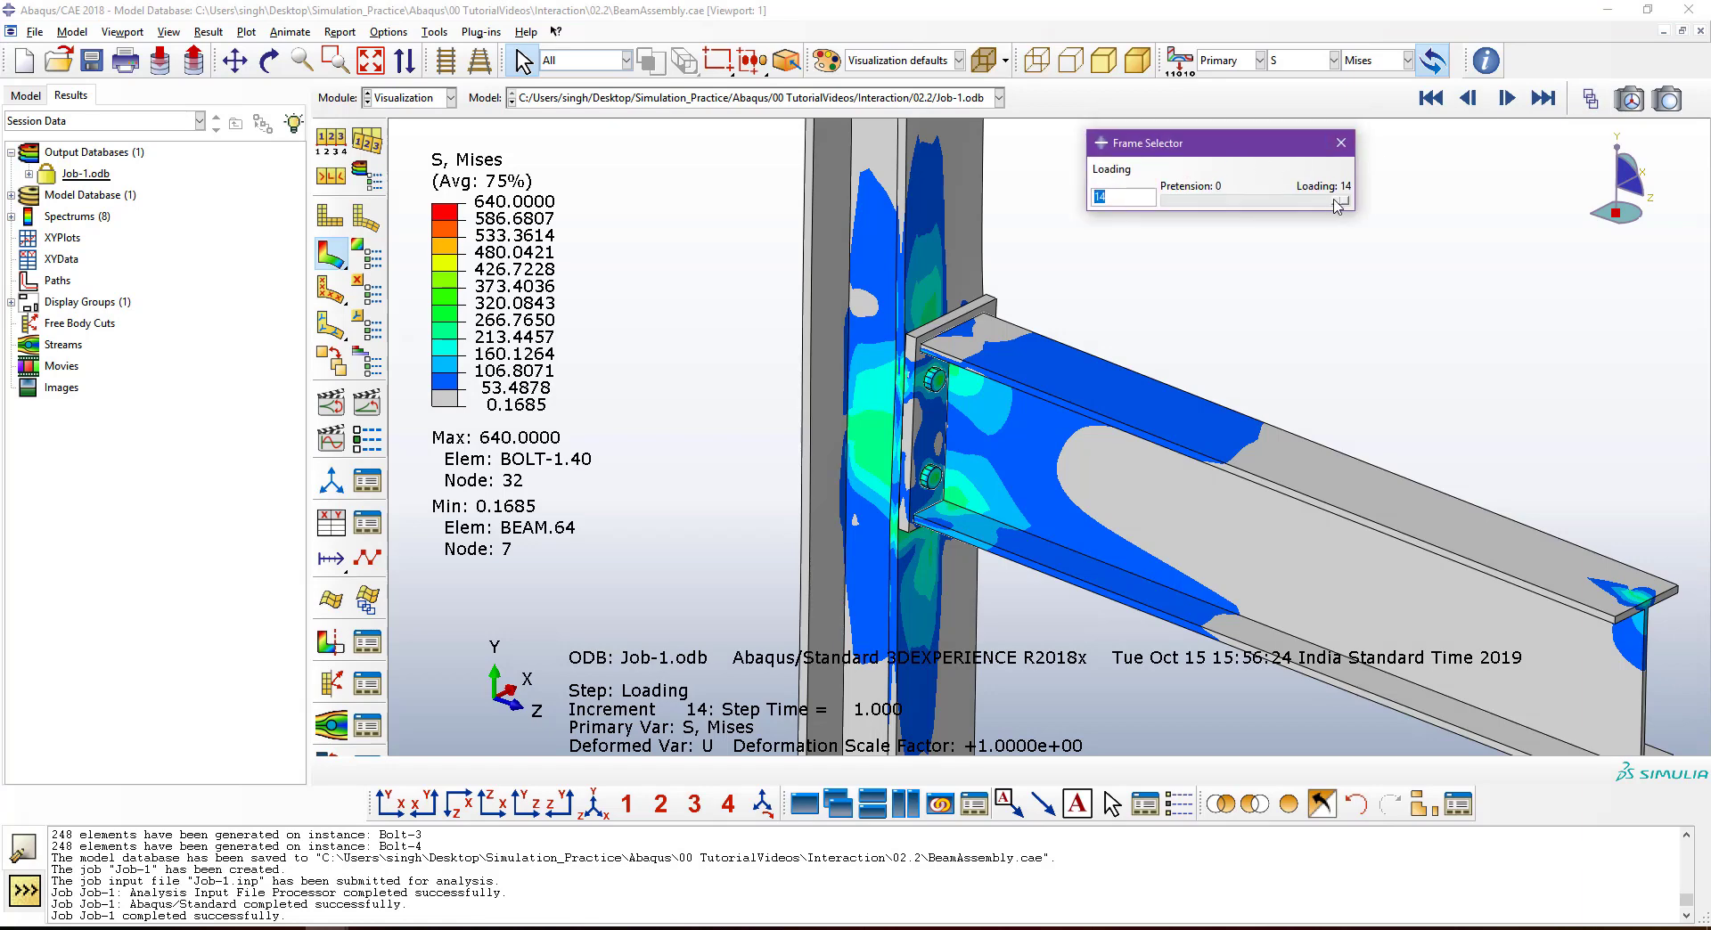
{"action": "left_click_drag", "start_coordinate": [1338, 200], "coordinate": [1240, 211]}
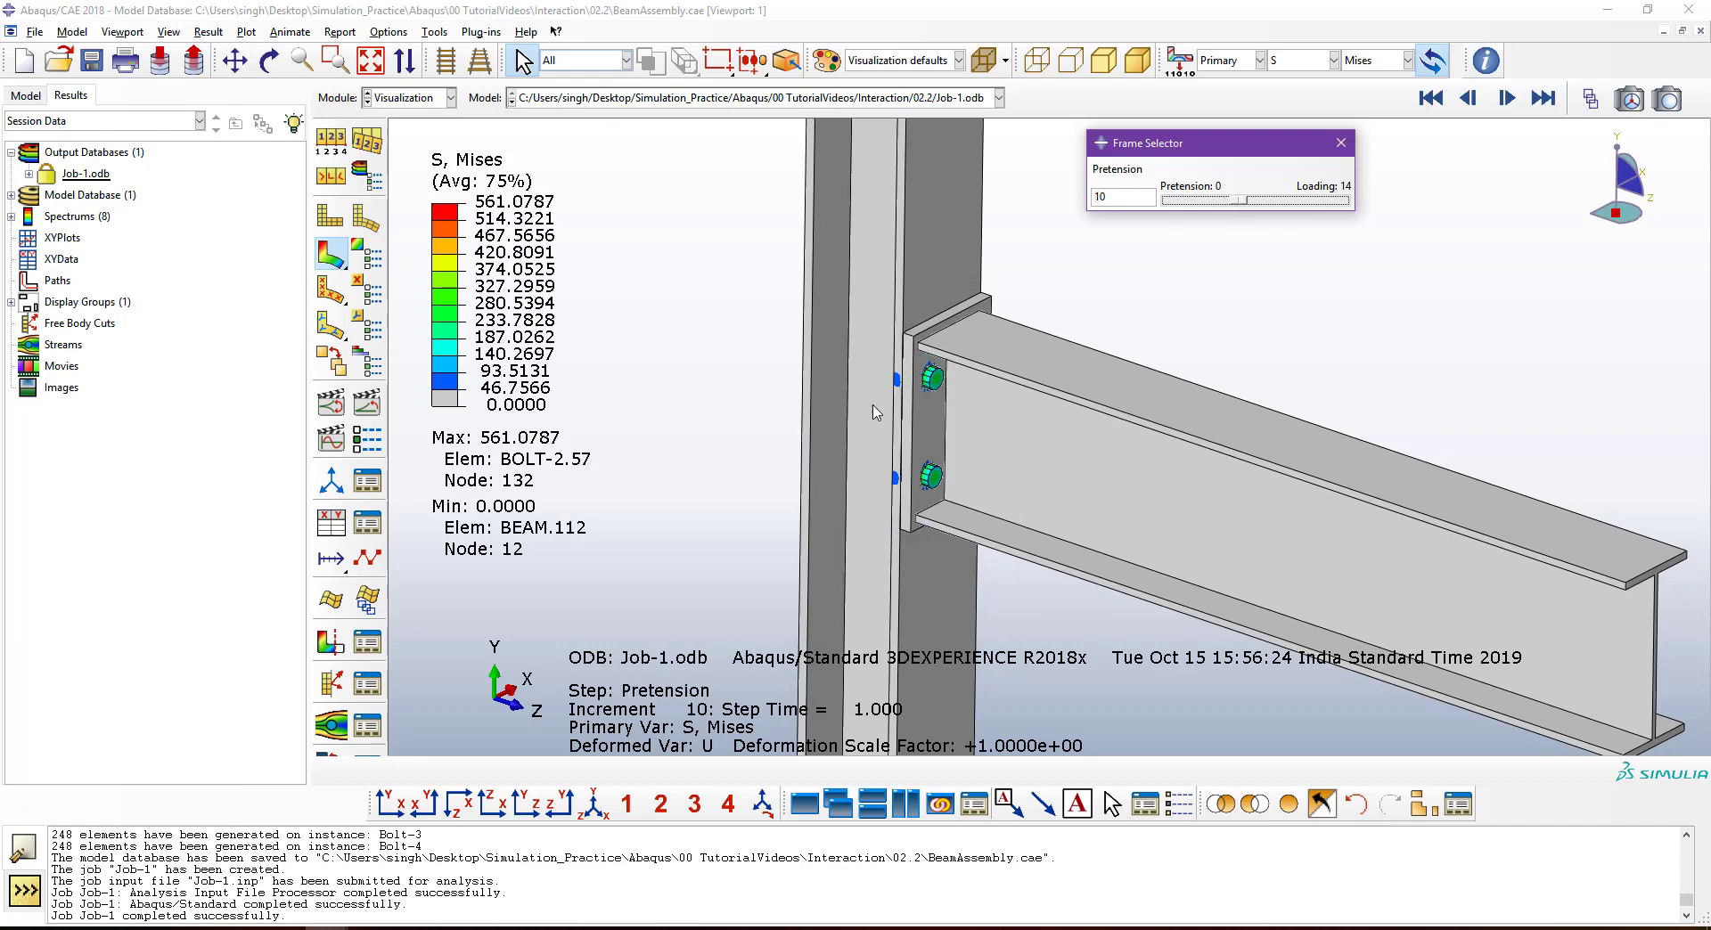
{"action": "left_click_drag", "start_coordinate": [902, 419], "coordinate": [1046, 496], "text": "ctrl+alt"}
{"action": "right_click_drag", "start_coordinate": [1046, 496], "coordinate": [902, 383], "text": "ctrl+alt"}
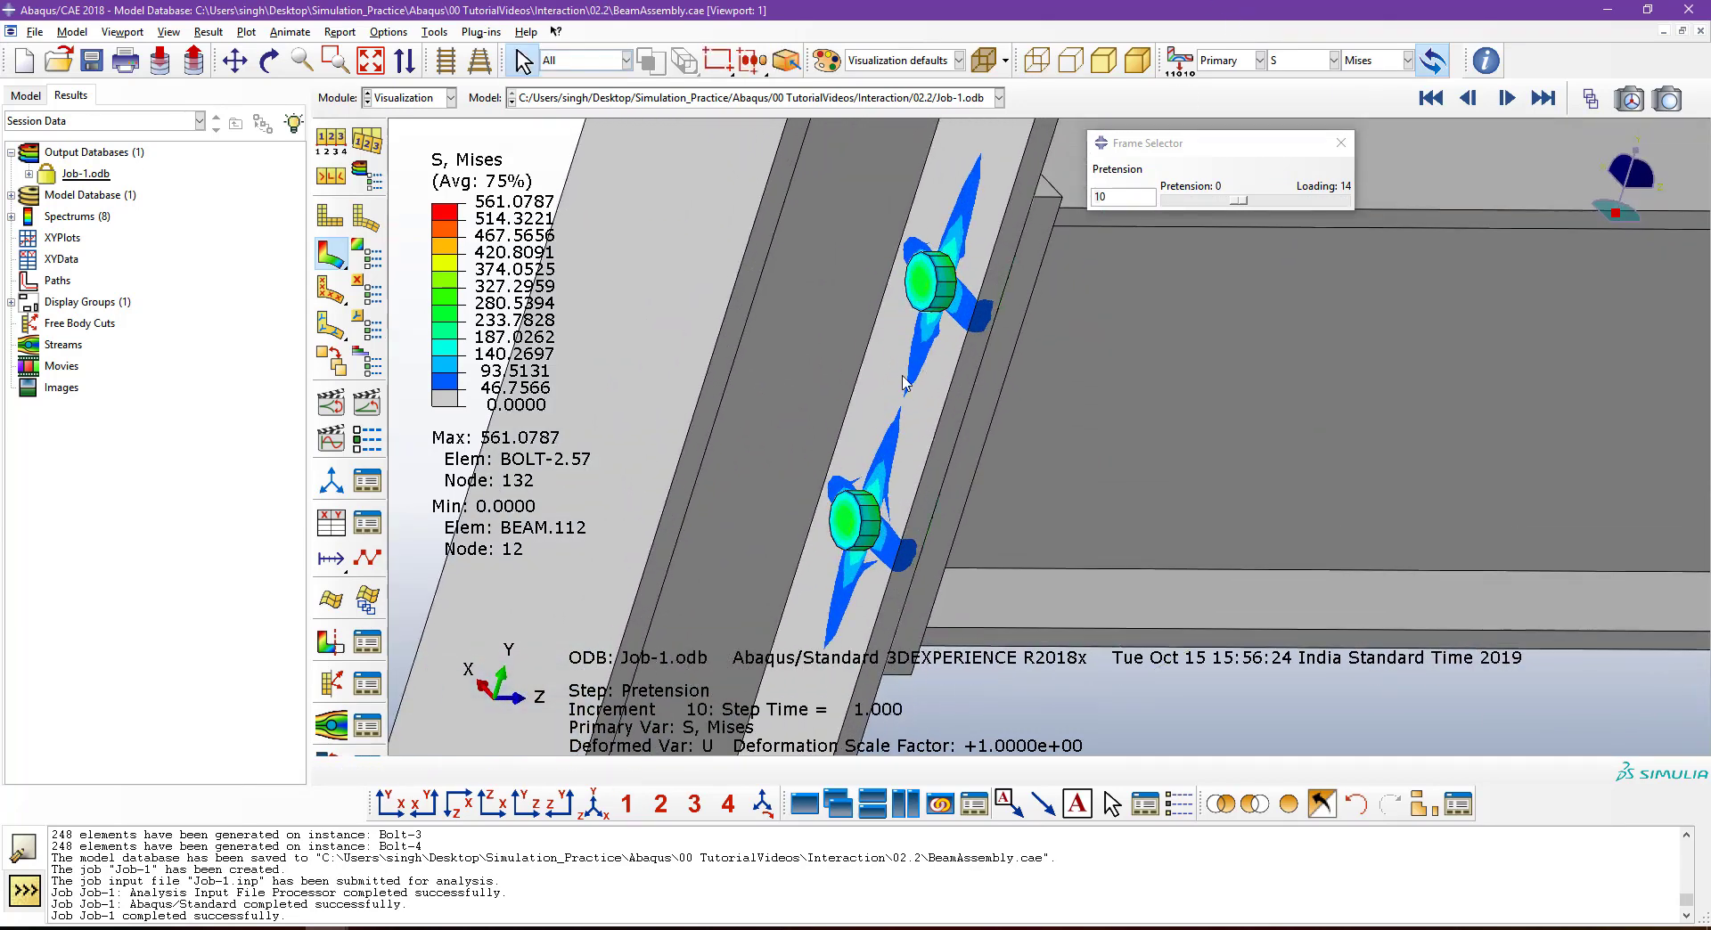
Apply the Rainbow spectrum to the Mises stress contour plot.
{"action": "scroll", "coordinate": [1056, 389], "scroll_direction": "down", "scroll_amount": 1}
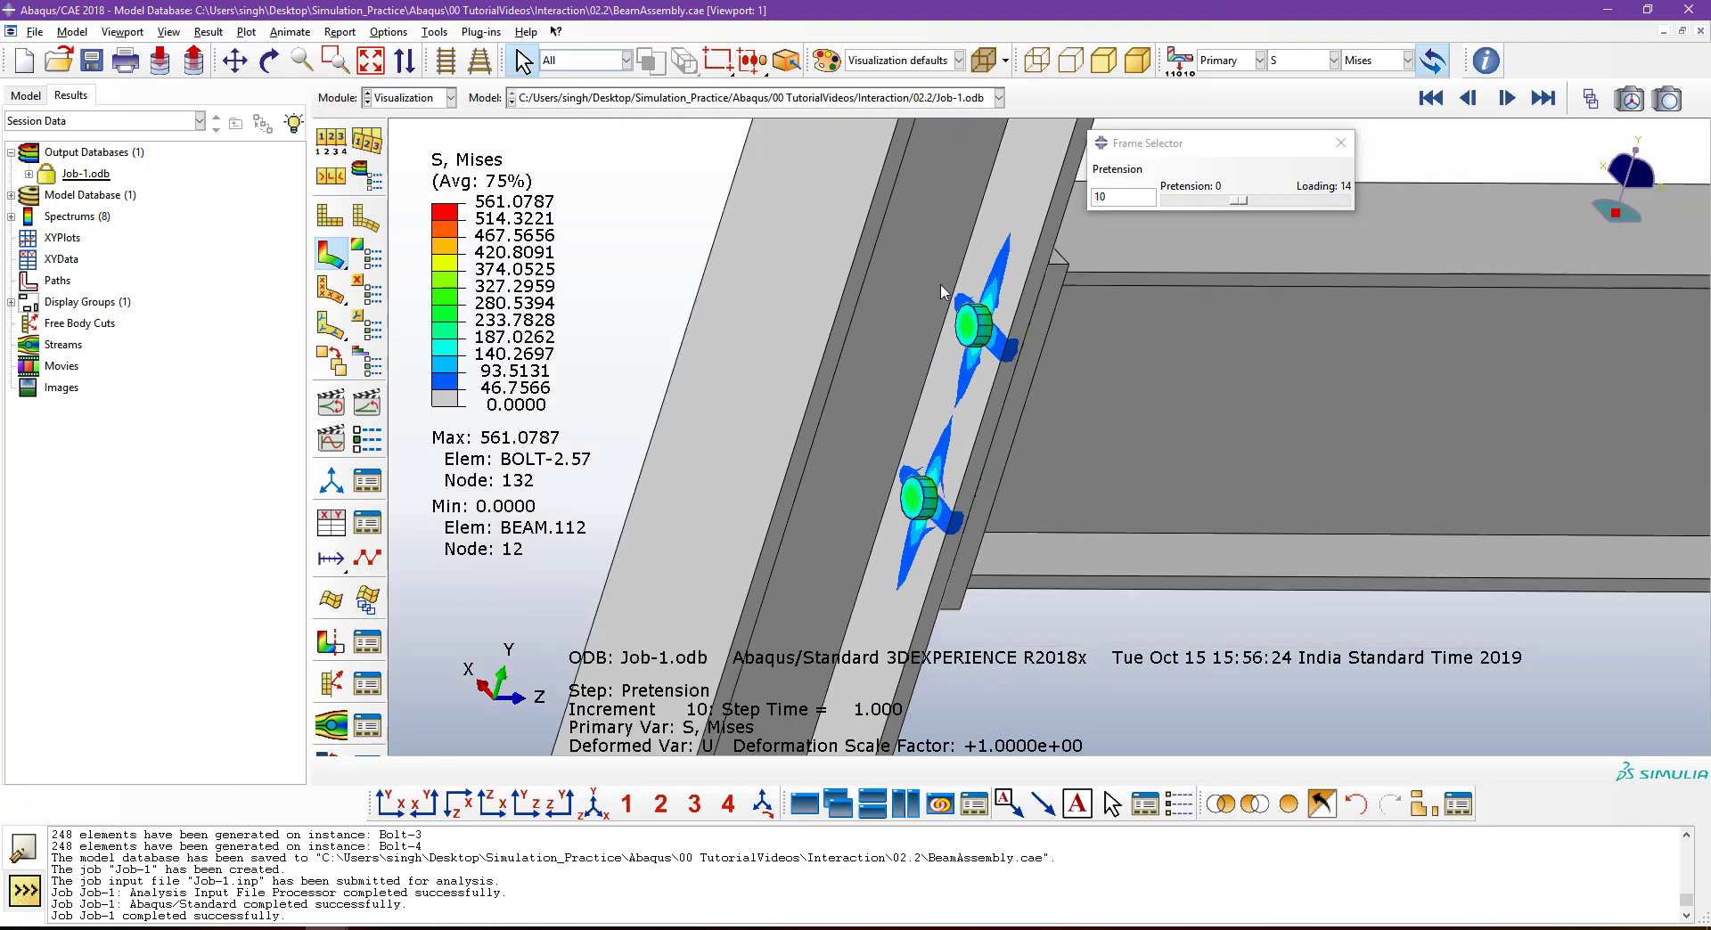
{"action": "left_click", "coordinate": [373, 253]}
{"action": "left_click", "coordinate": [331, 176]}
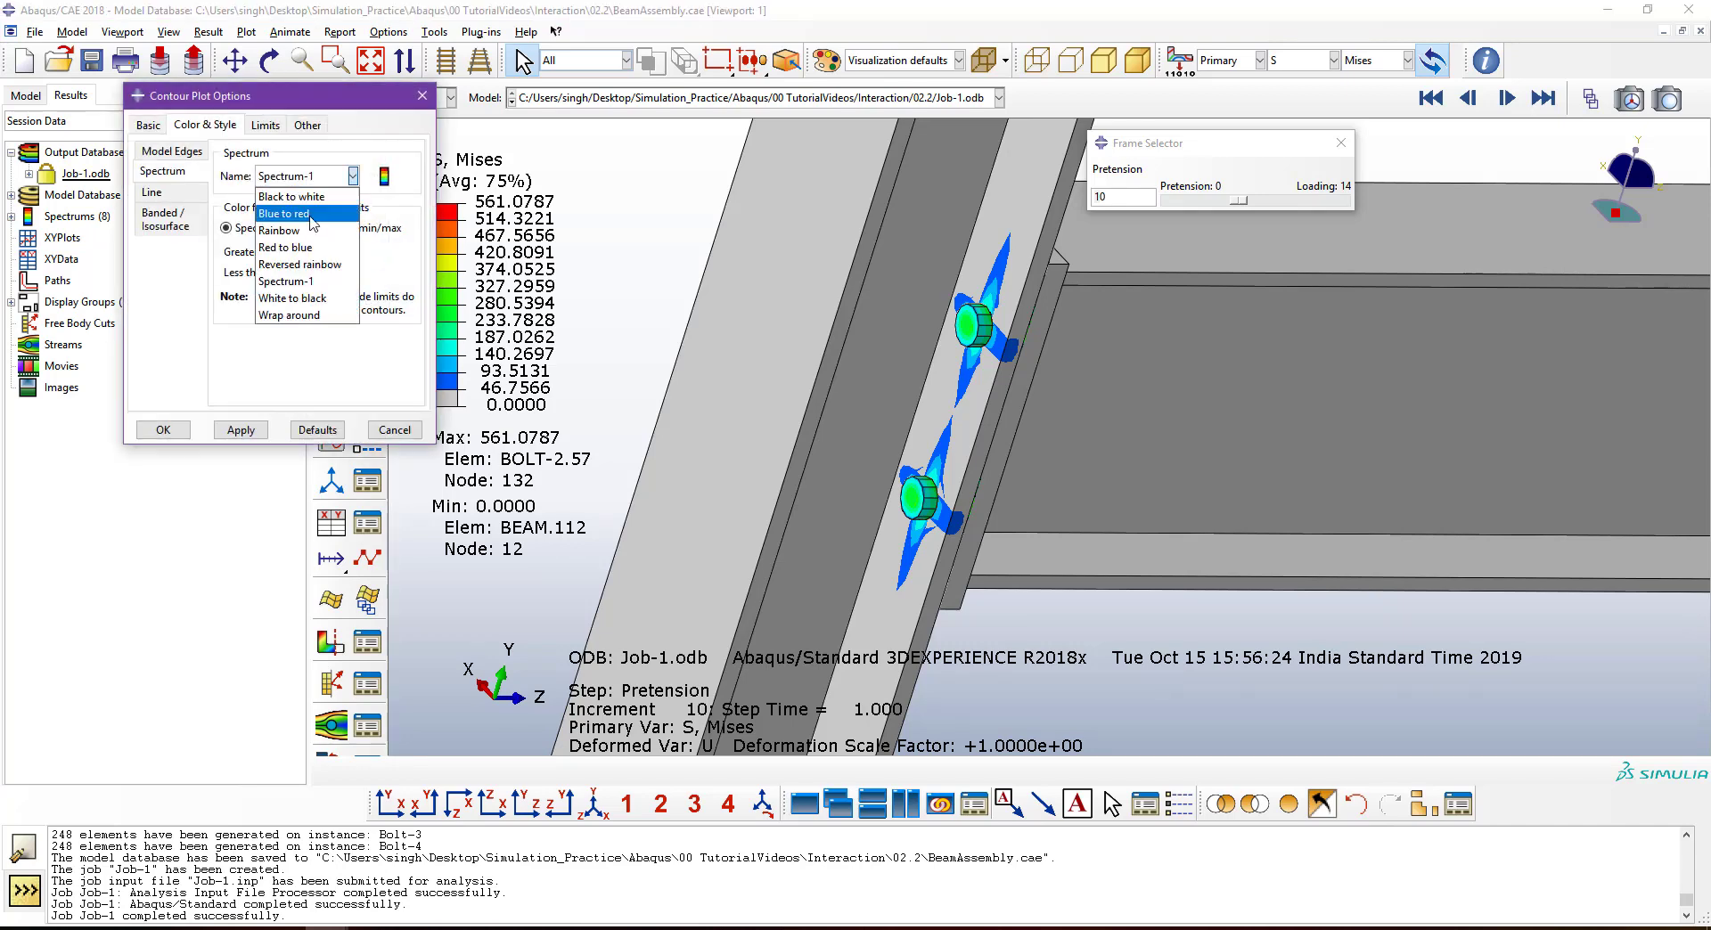
{"action": "left_click", "coordinate": [312, 231]}
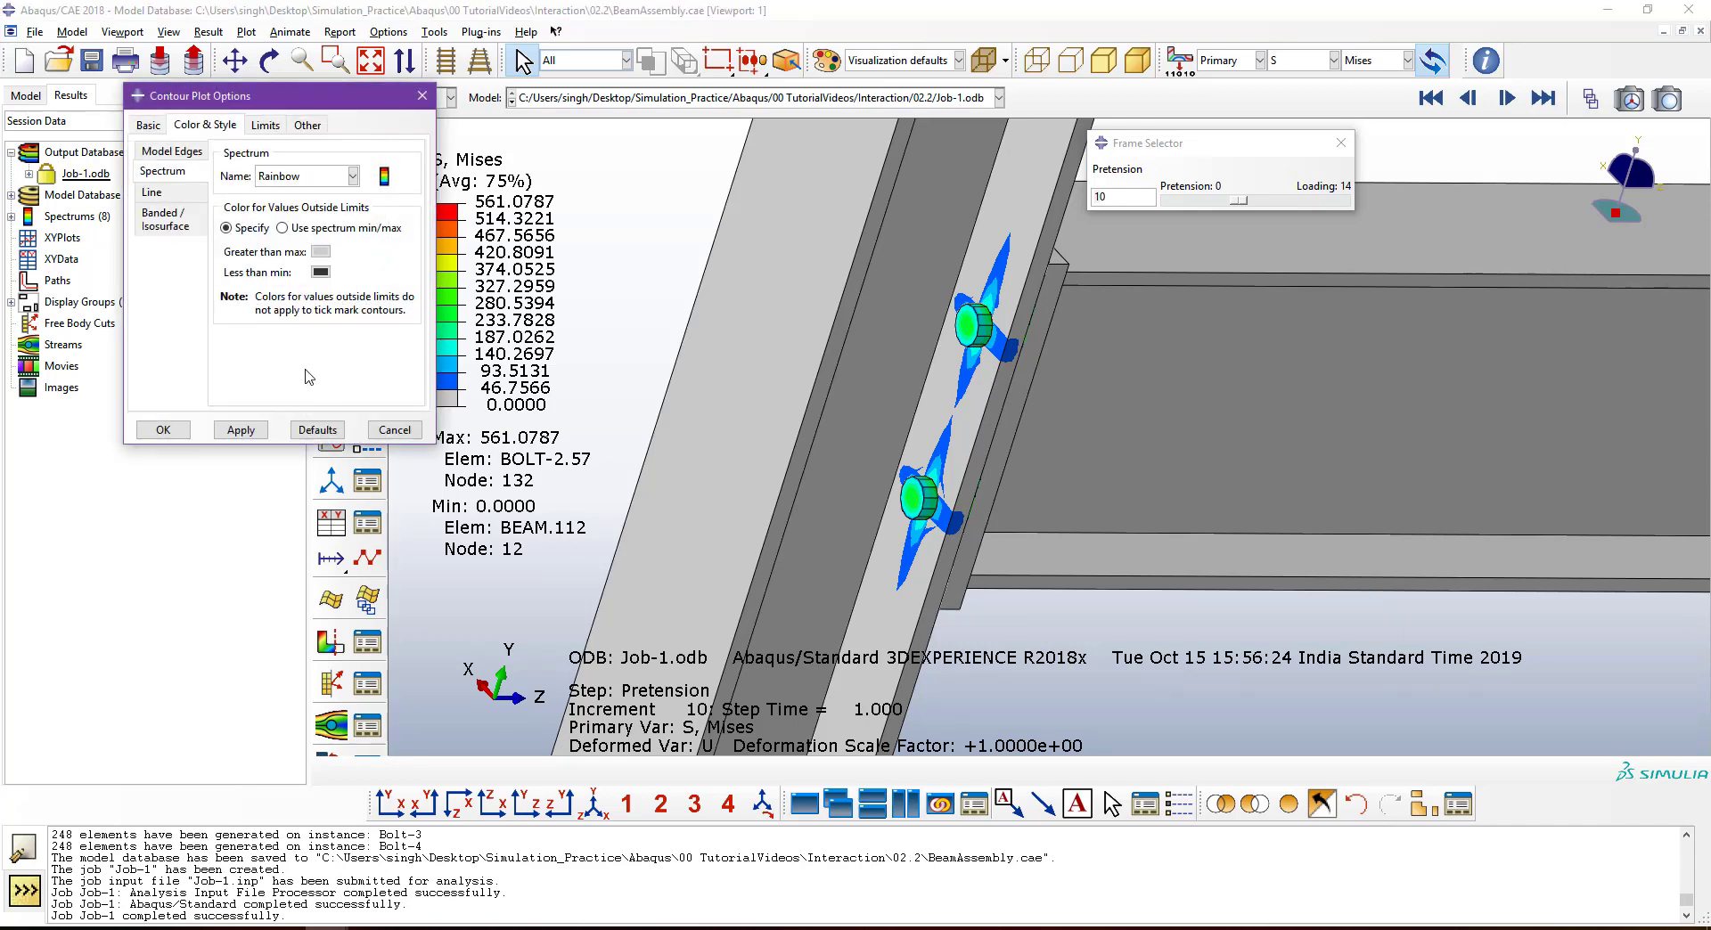
{"action": "left_click", "coordinate": [258, 427]}
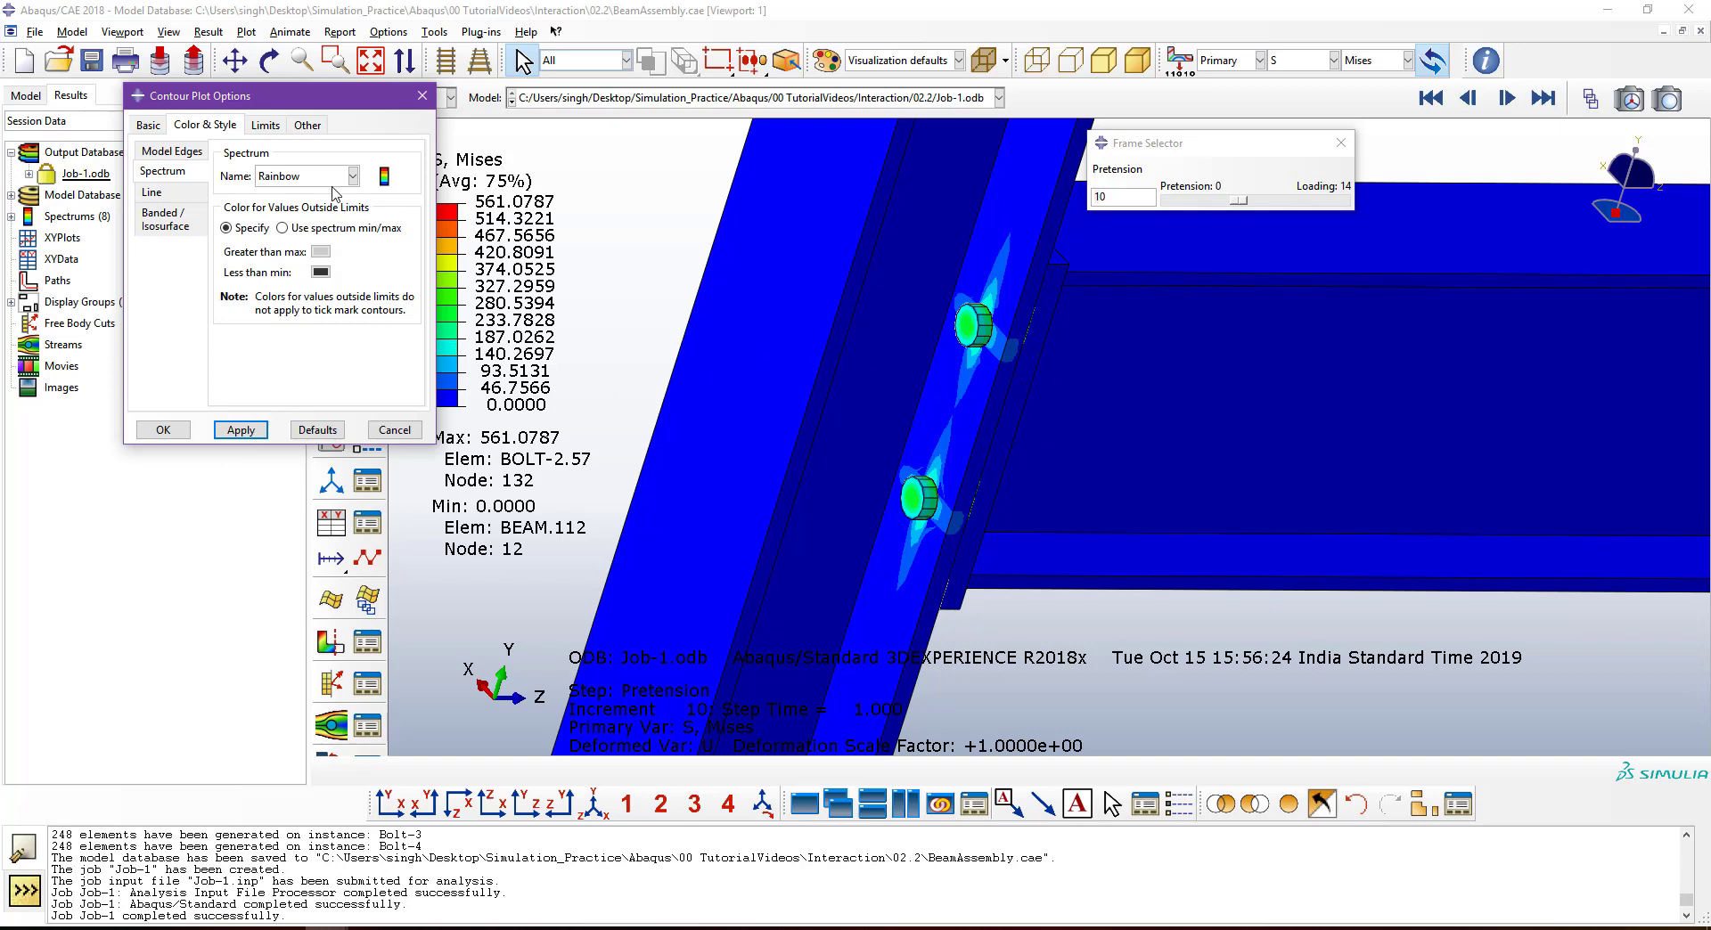
Create a new contour spectrum based on Rainbow, with its lowest colour changed from blue to light gray.
{"action": "left_click", "coordinate": [385, 178]}
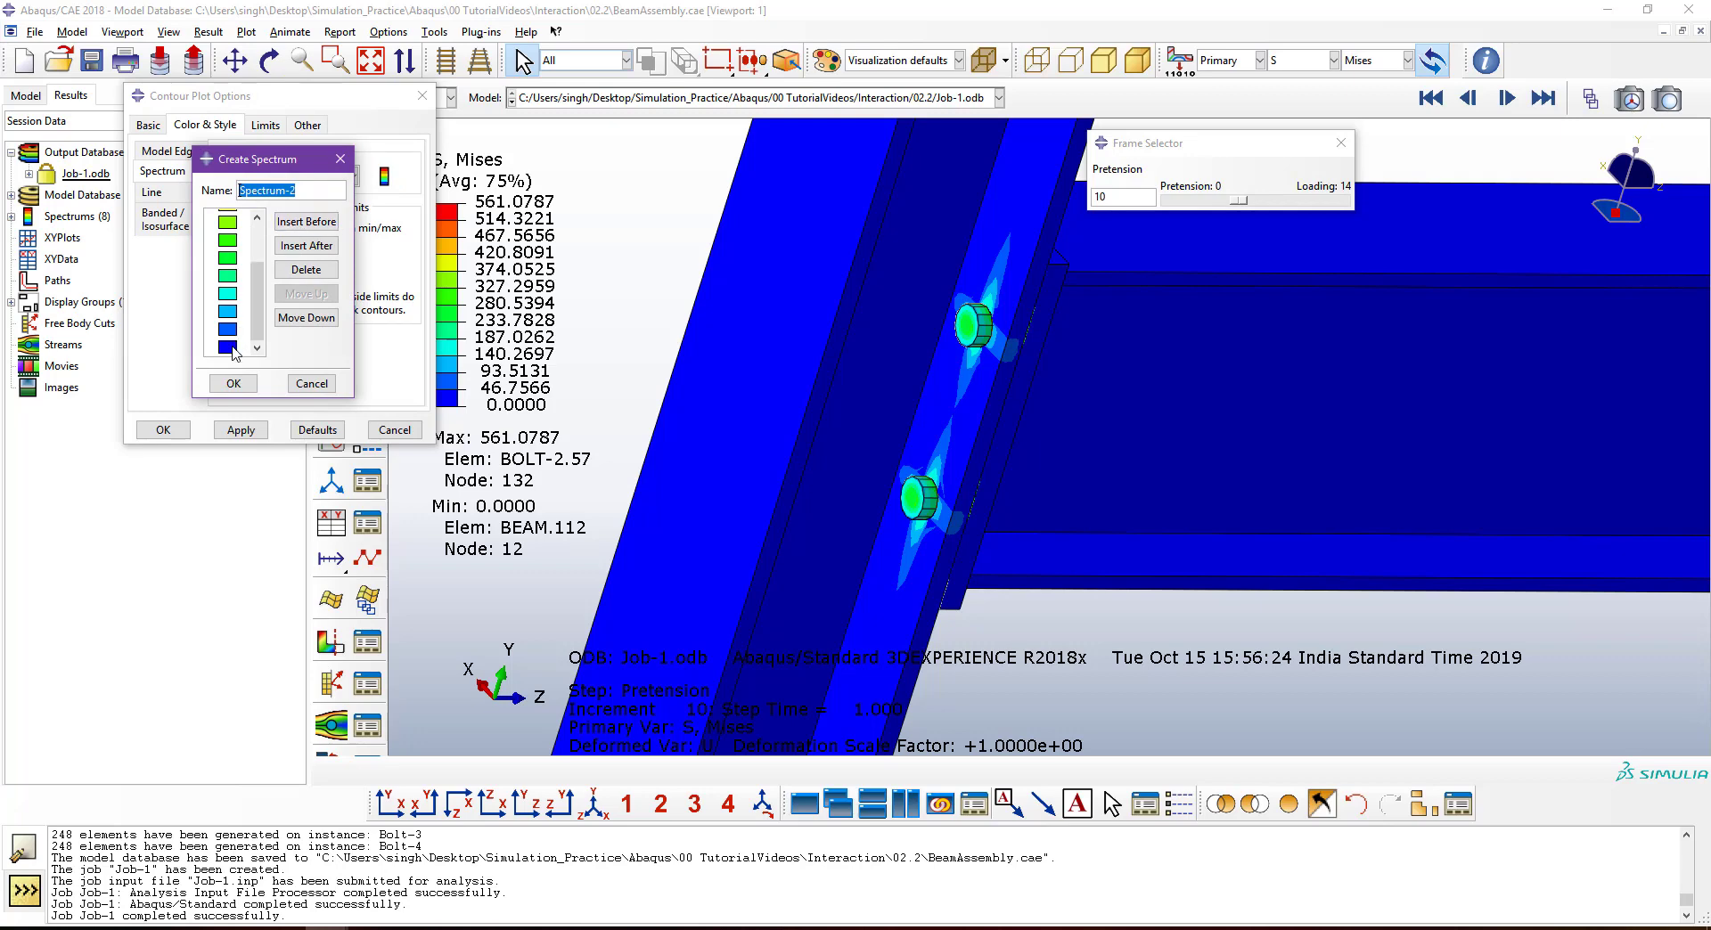
{"action": "left_click", "coordinate": [229, 347]}
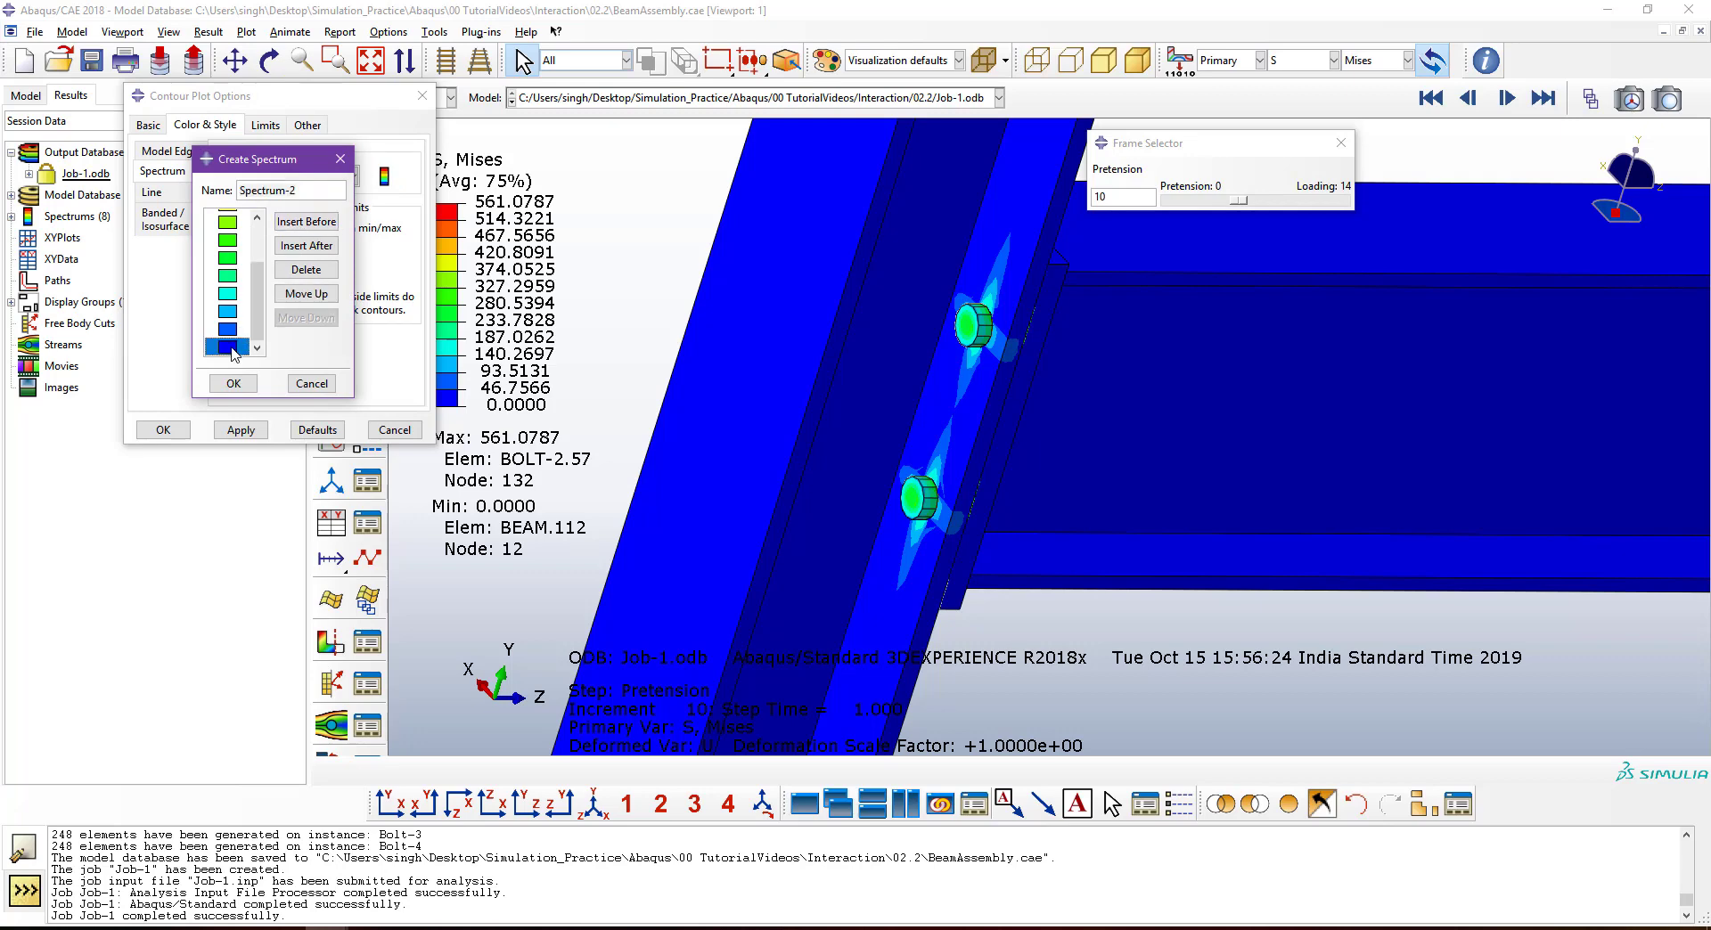
{"action": "double_click", "coordinate": [229, 346]}
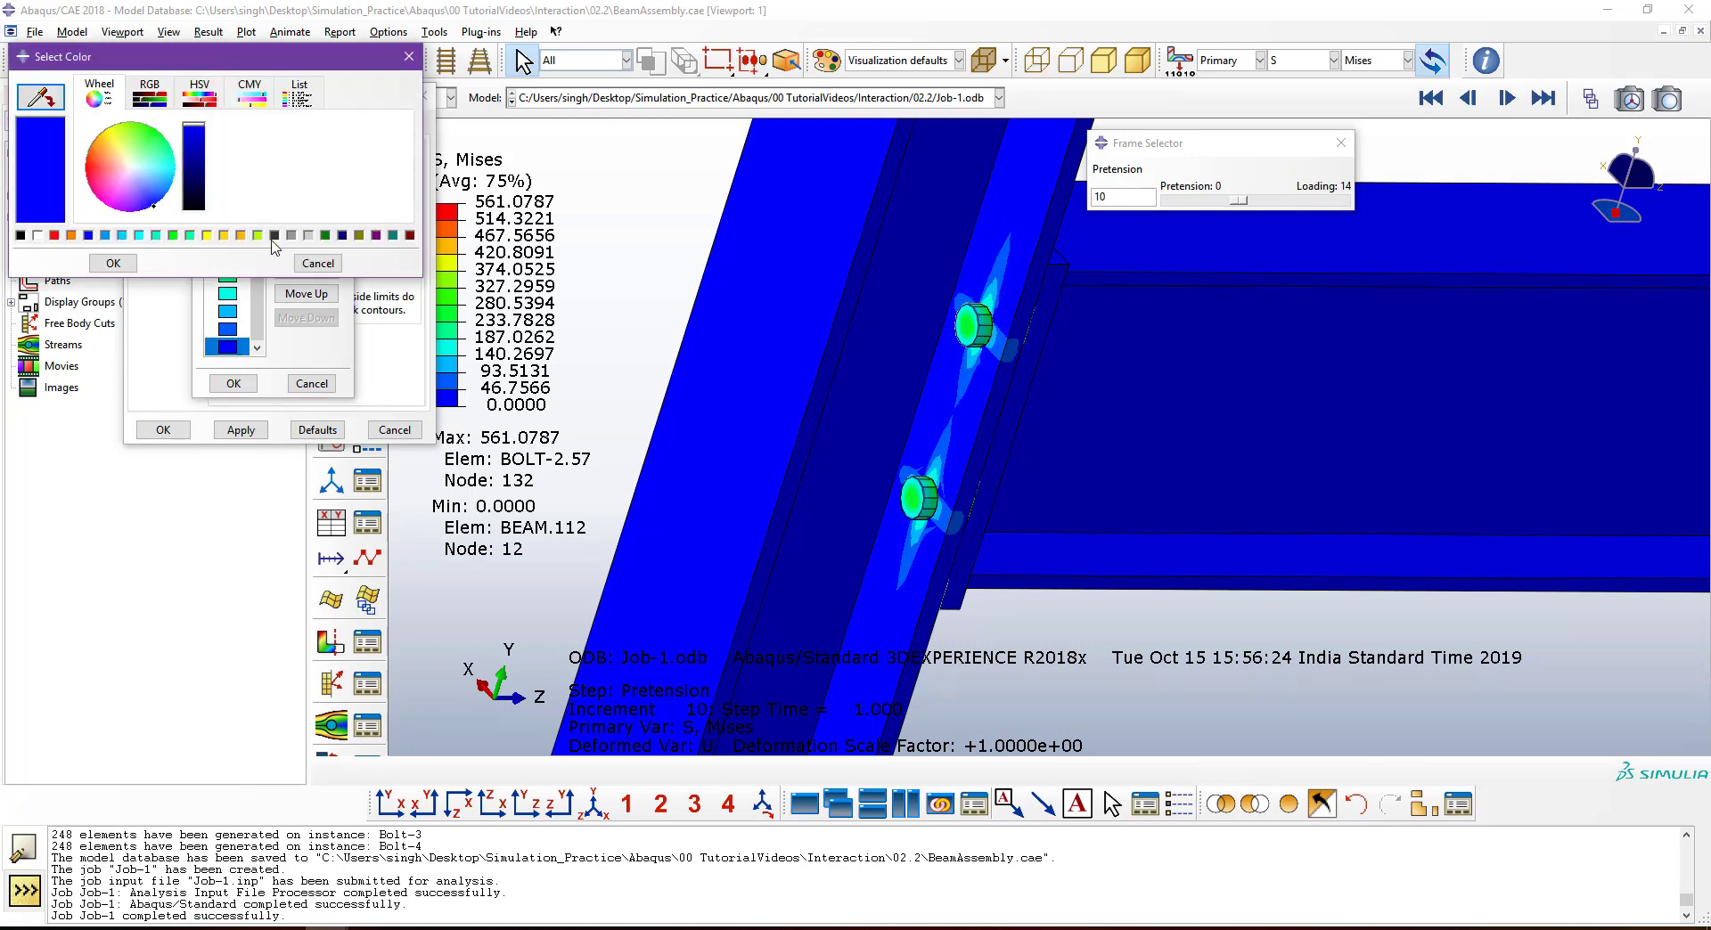
{"action": "left_click", "coordinate": [291, 236]}
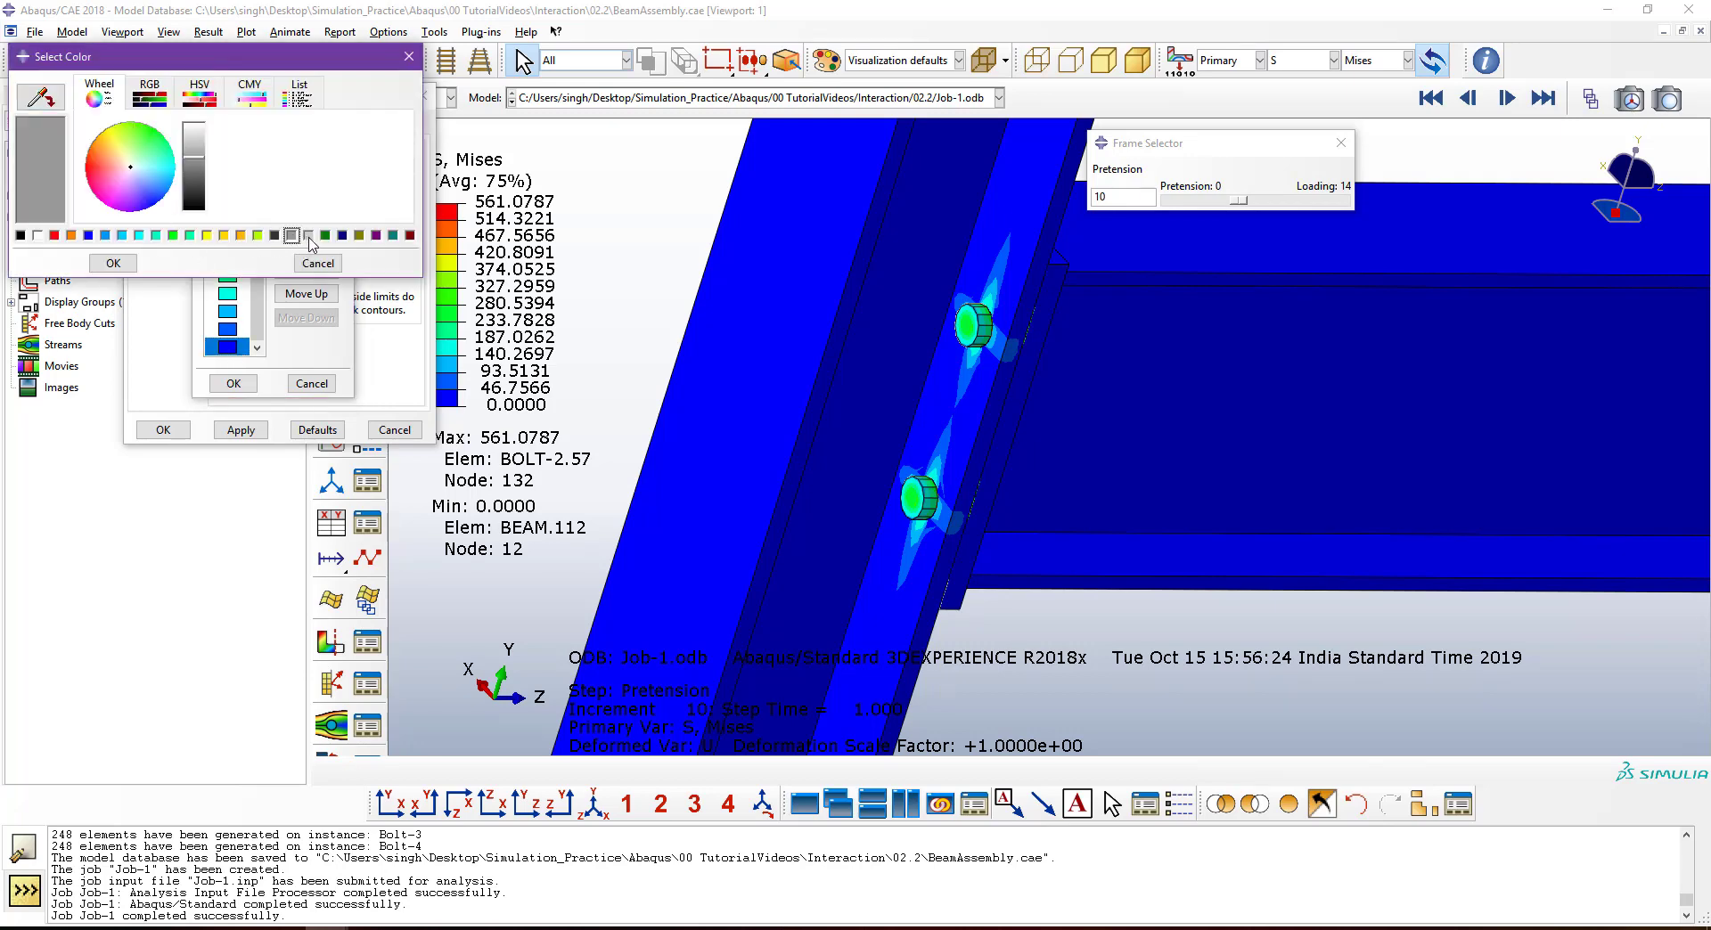
{"action": "left_click", "coordinate": [308, 236]}
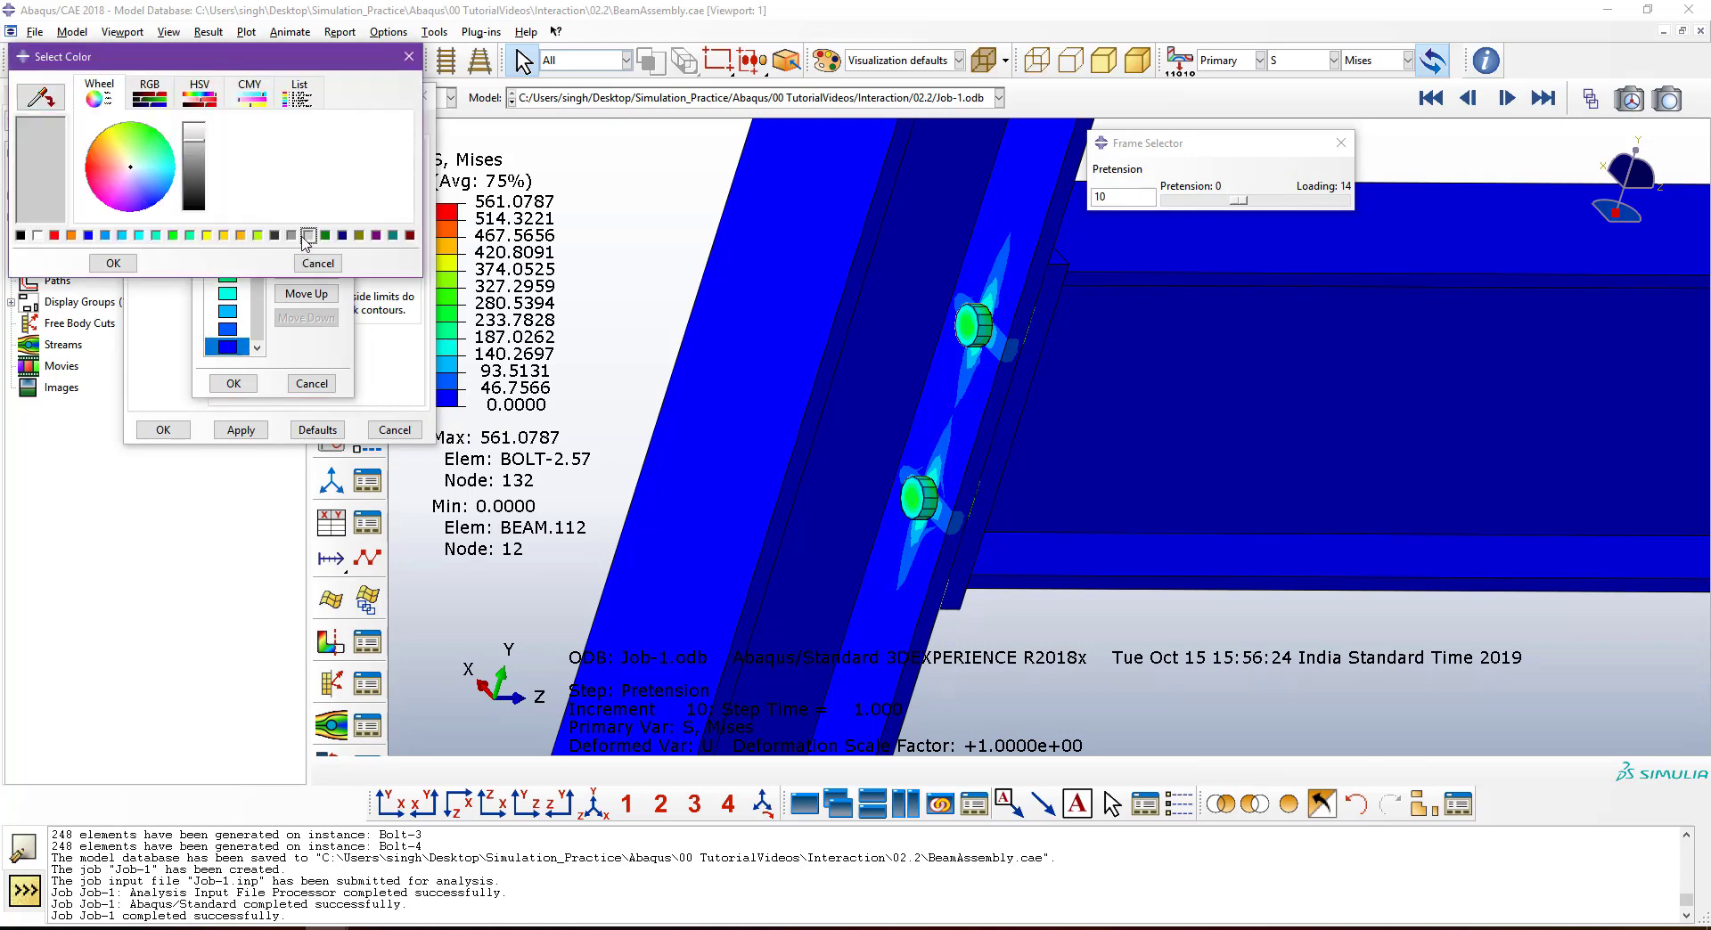
{"action": "left_click", "coordinate": [129, 265]}
{"action": "left_click", "coordinate": [235, 383]}
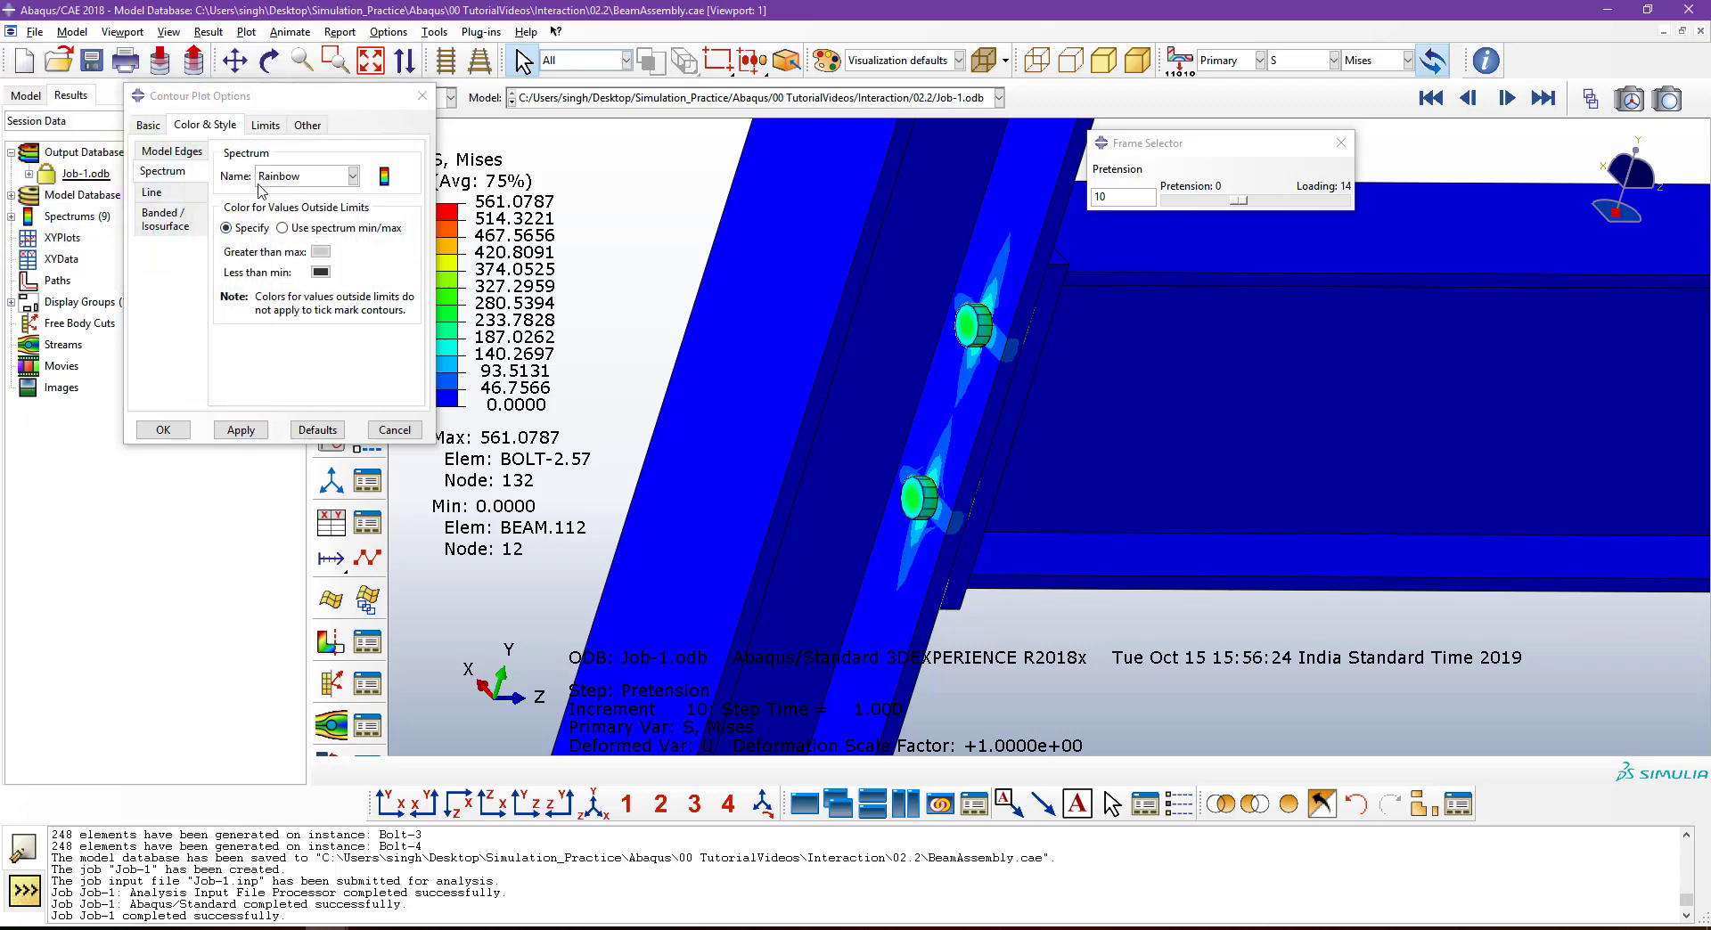
Apply the Spectrum-2 spectrum to the contour plot and accept the contour plot options.
{"action": "left_click", "coordinate": [290, 178]}
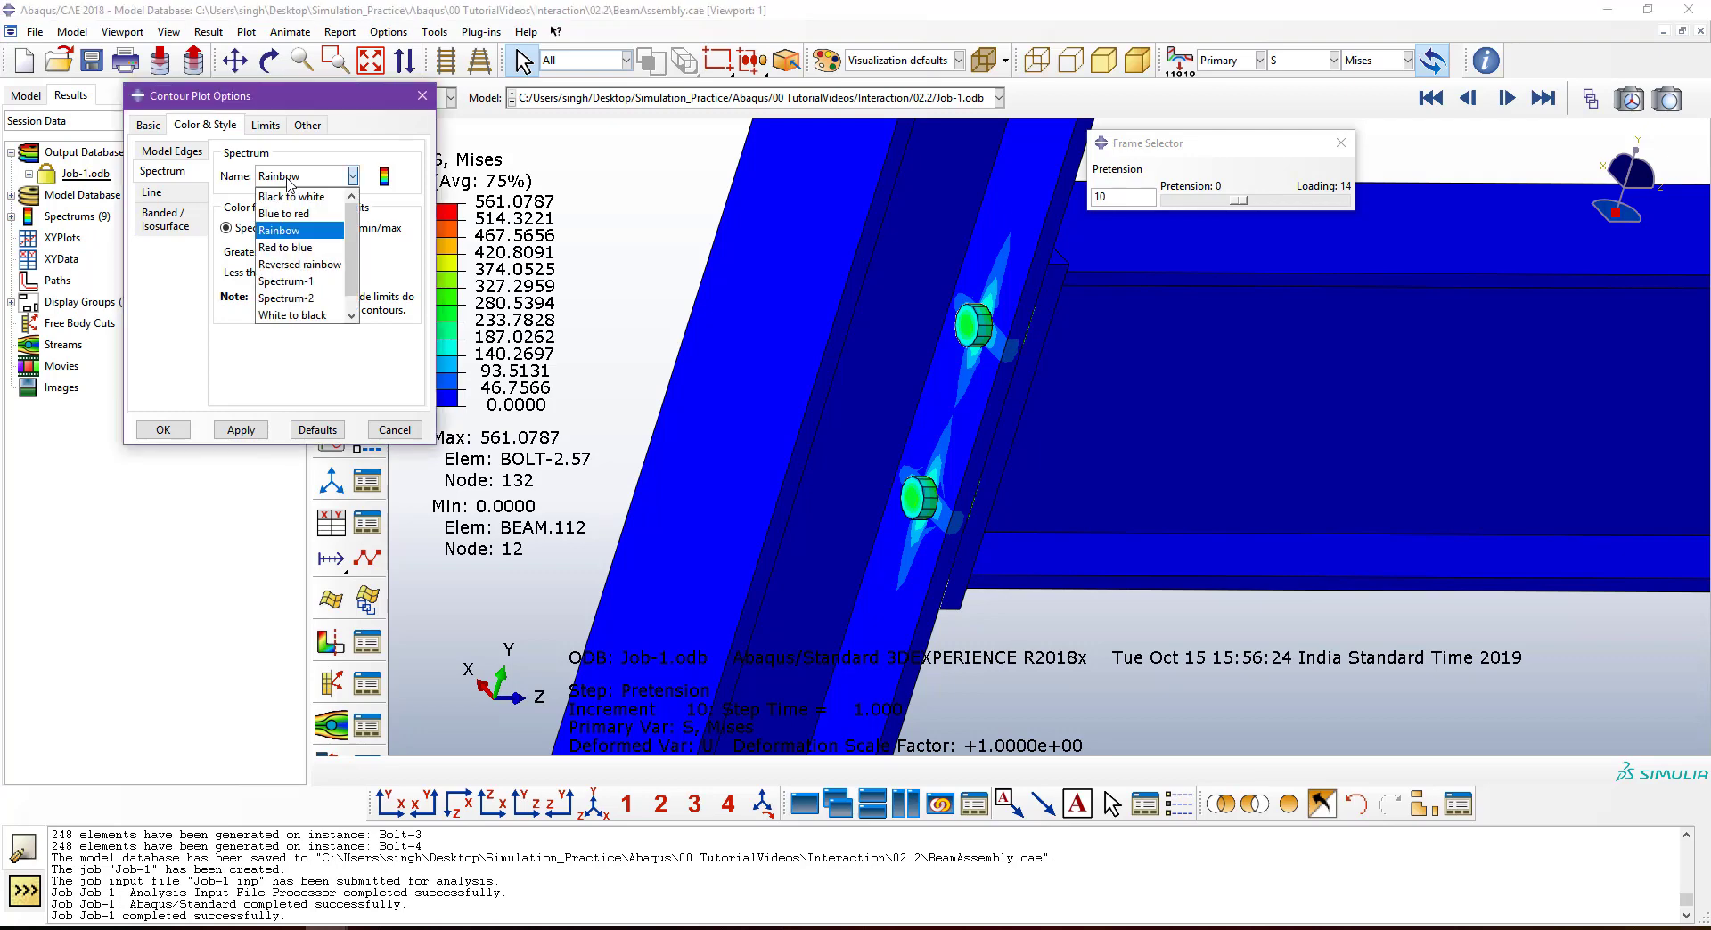
{"action": "left_click", "coordinate": [303, 299]}
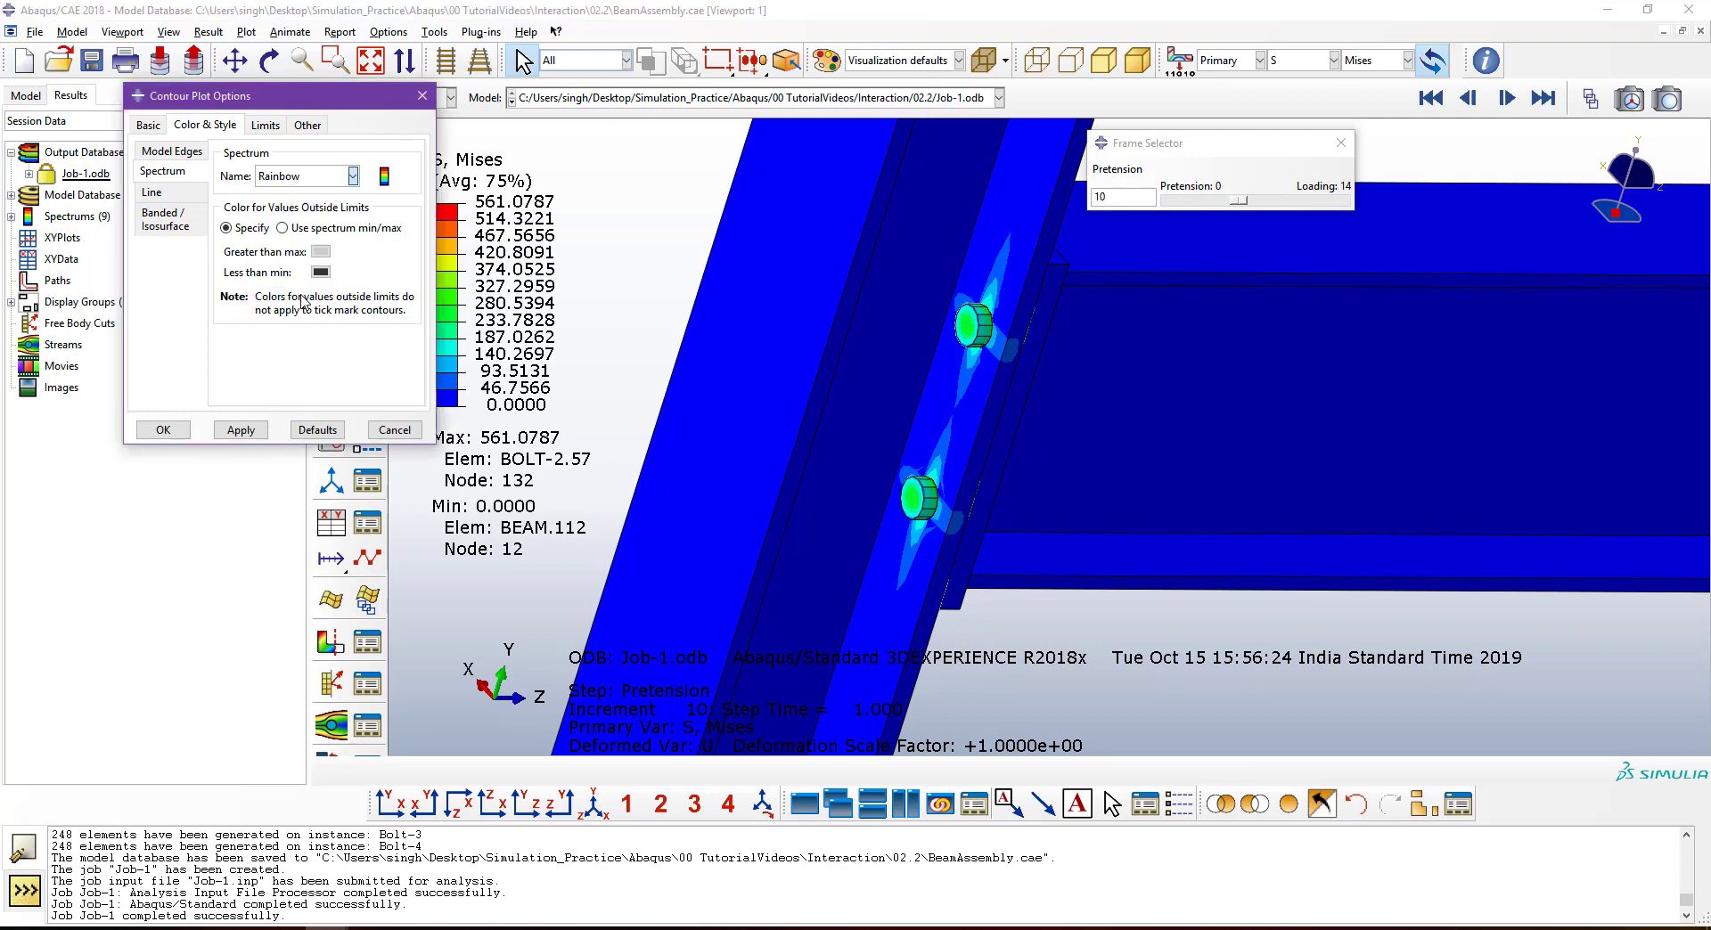
{"action": "left_click", "coordinate": [248, 431]}
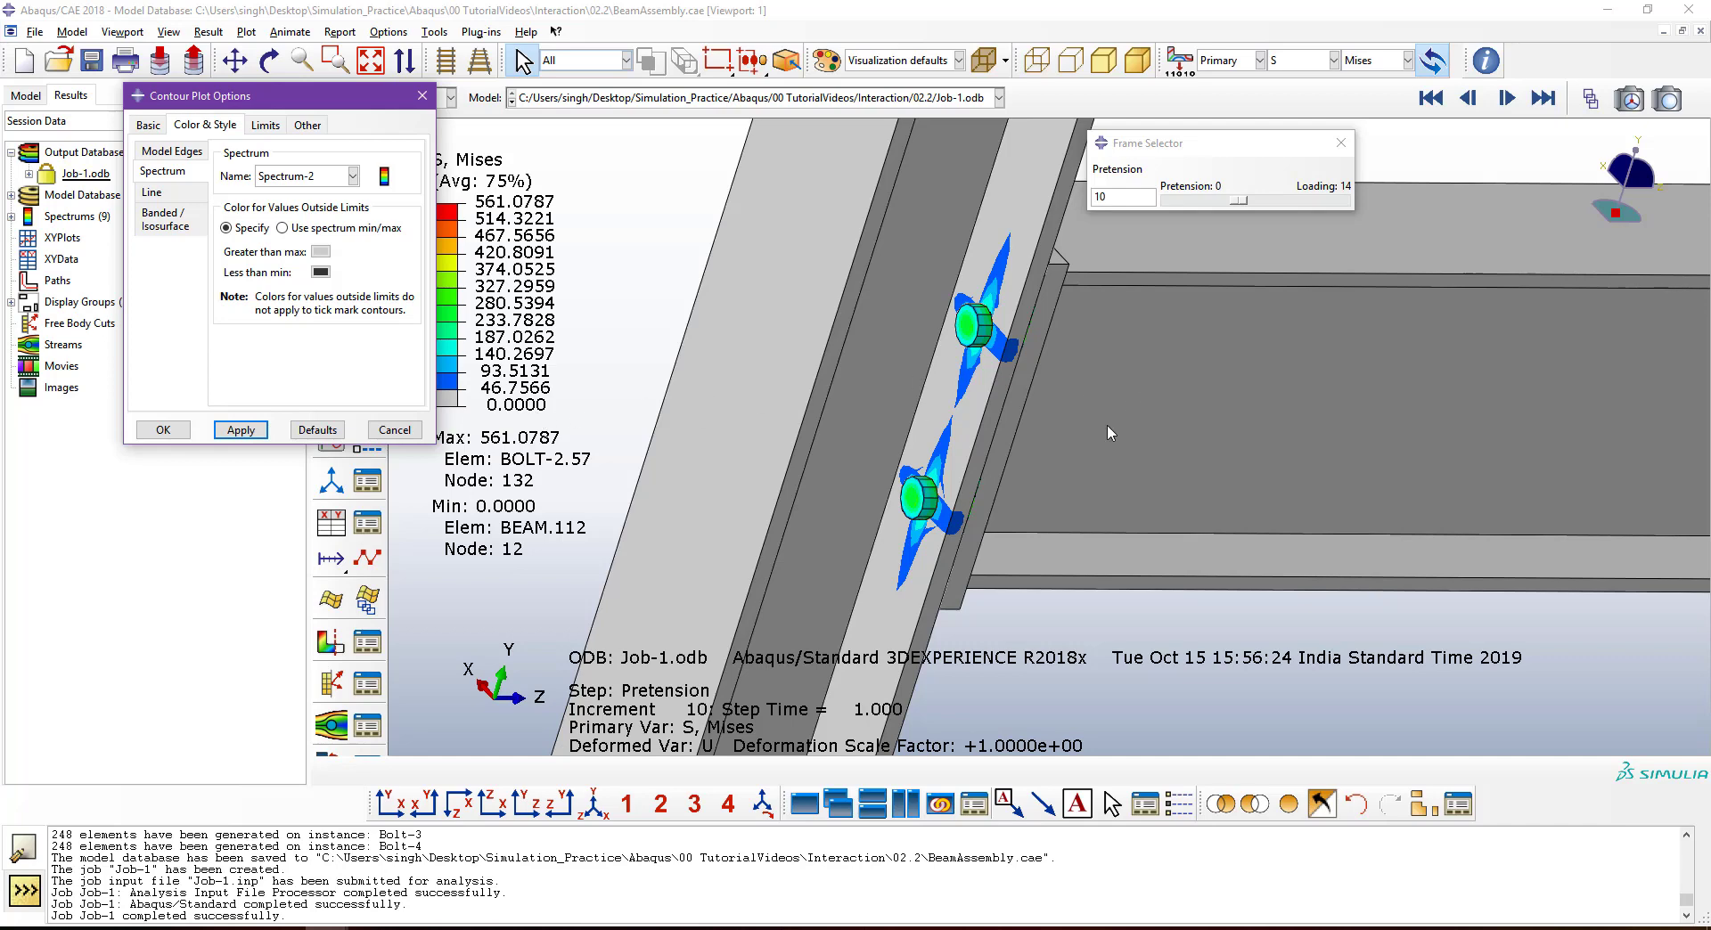
{"action": "left_click_drag", "start_coordinate": [365, 100], "coordinate": [309, 94]}
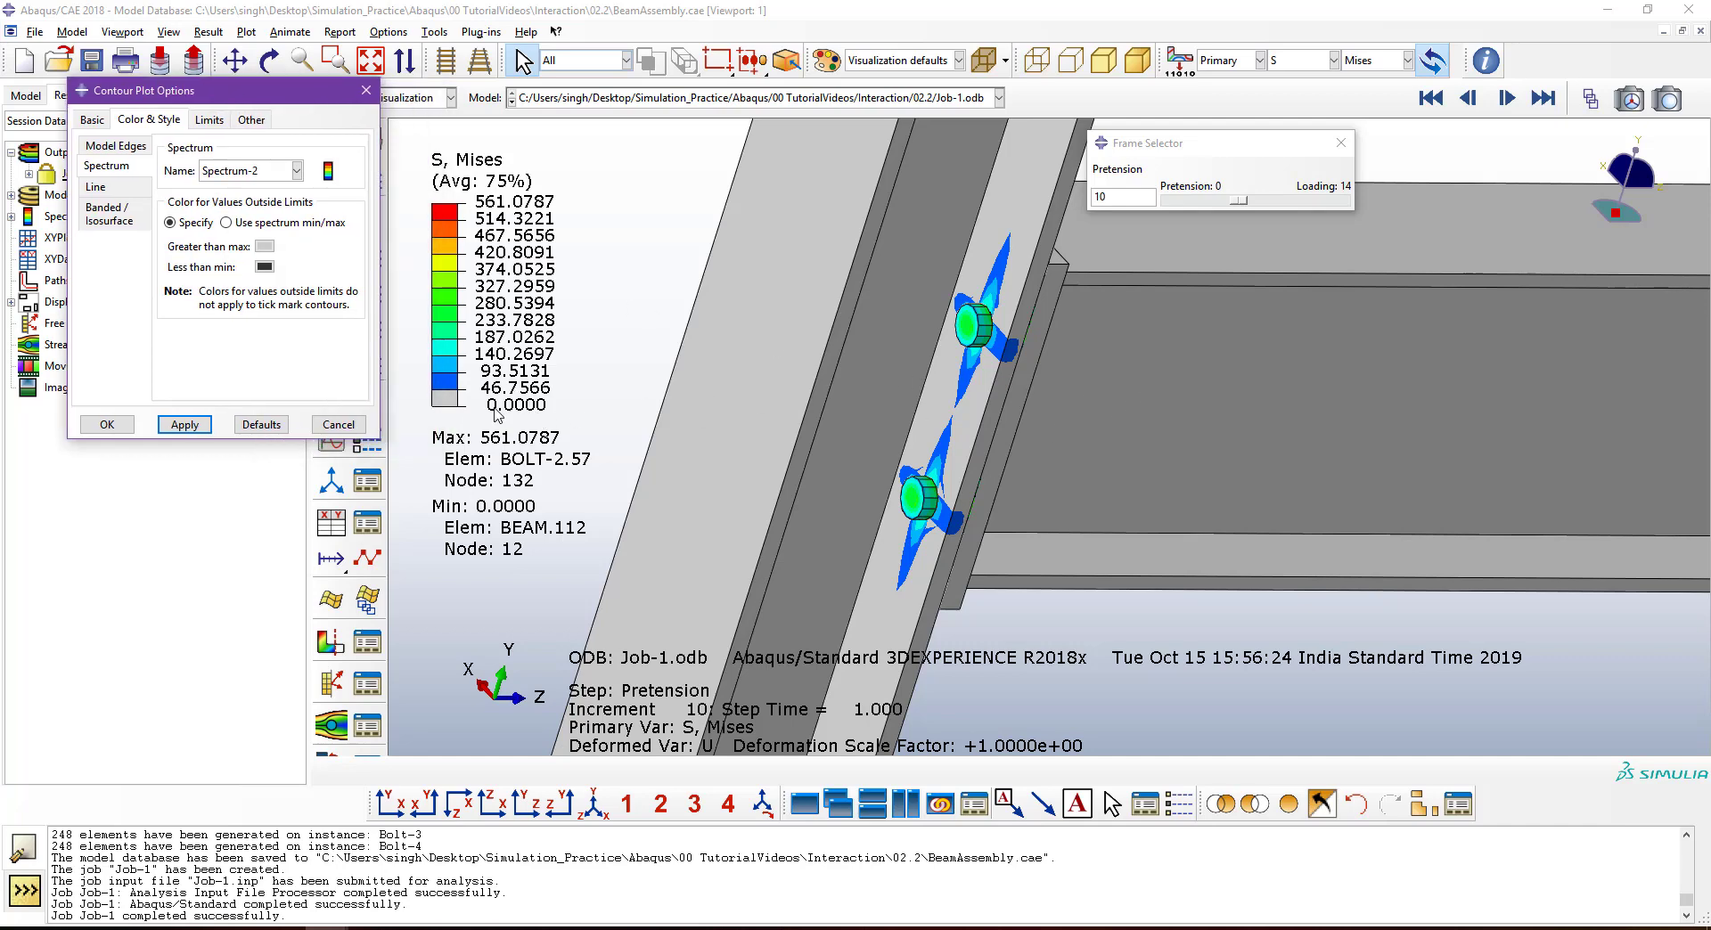
{"action": "left_click", "coordinate": [125, 426]}
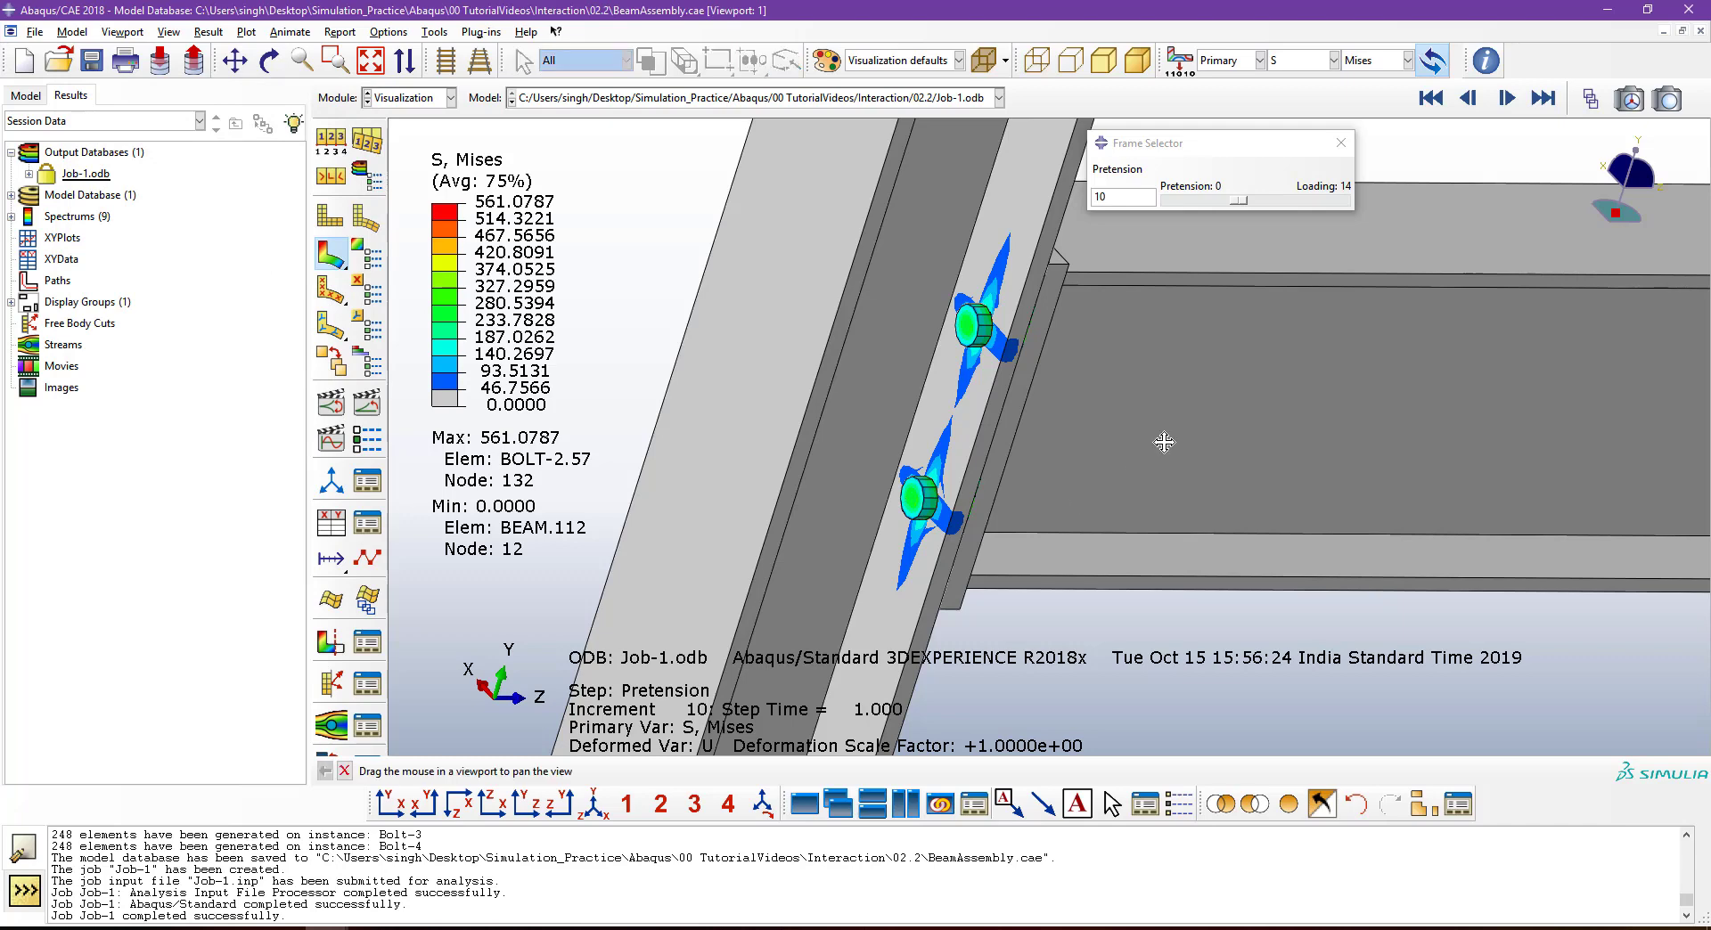
Play the time history animation of the Mises stresses on the whole joint, stop it and show the last frame of the Loading step.
{"action": "left_click_drag", "start_coordinate": [1162, 439], "coordinate": [1161, 549], "text": "ctrl+alt"}
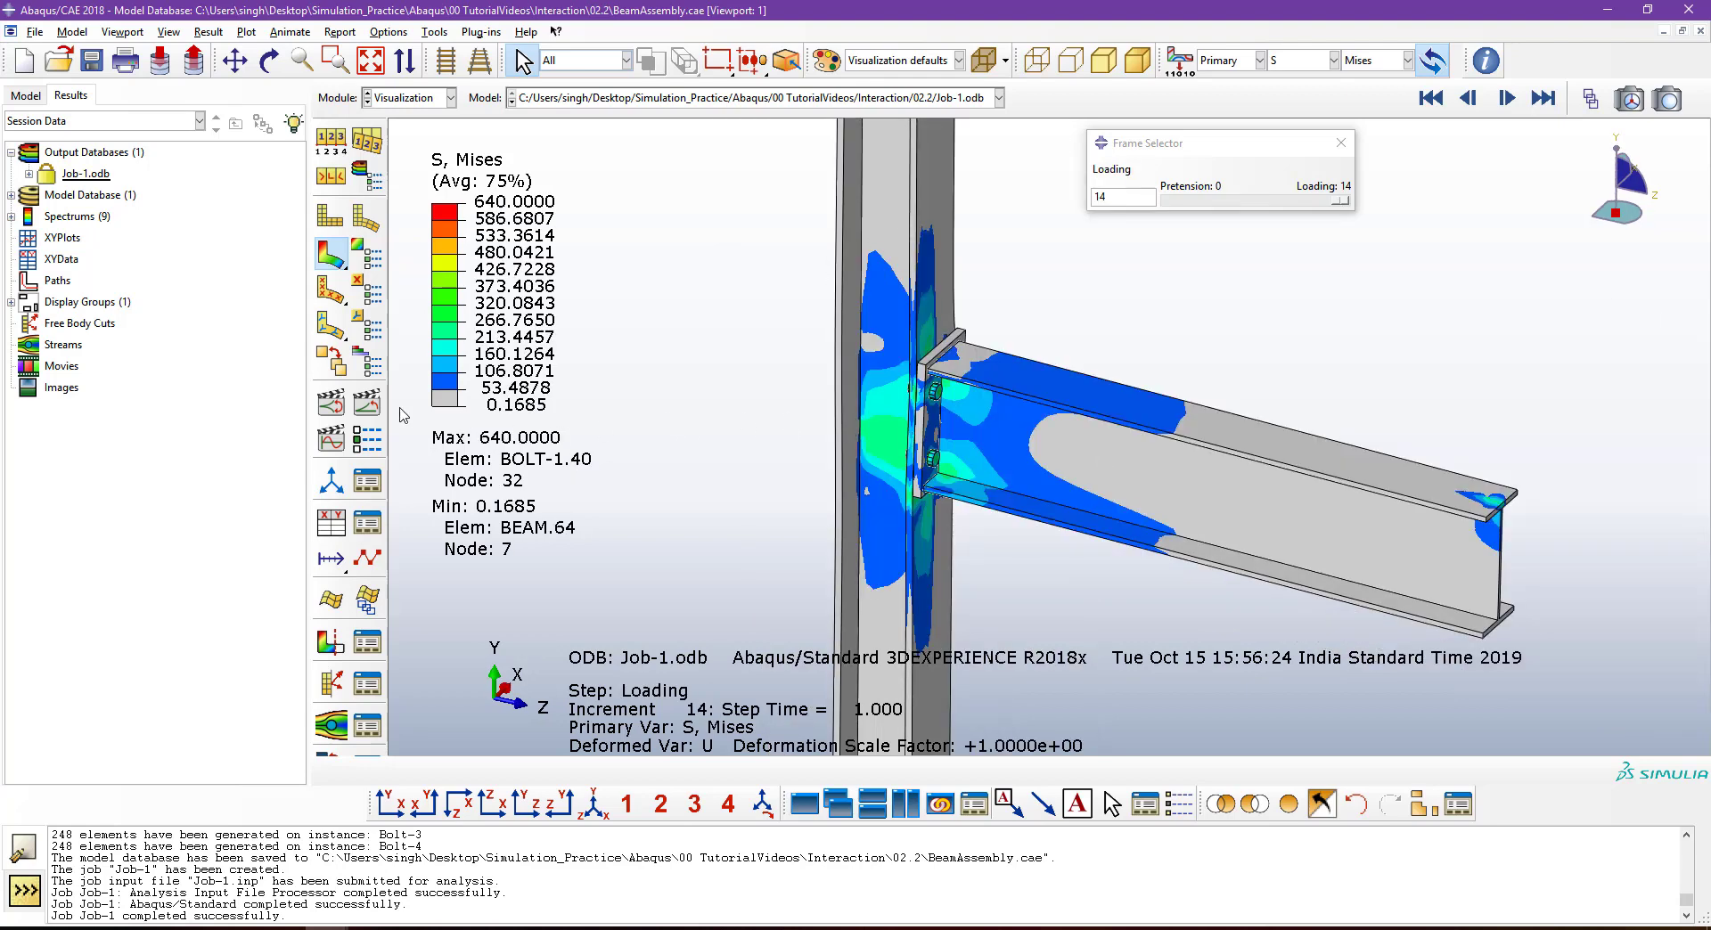
{"action": "left_click", "coordinate": [366, 402]}
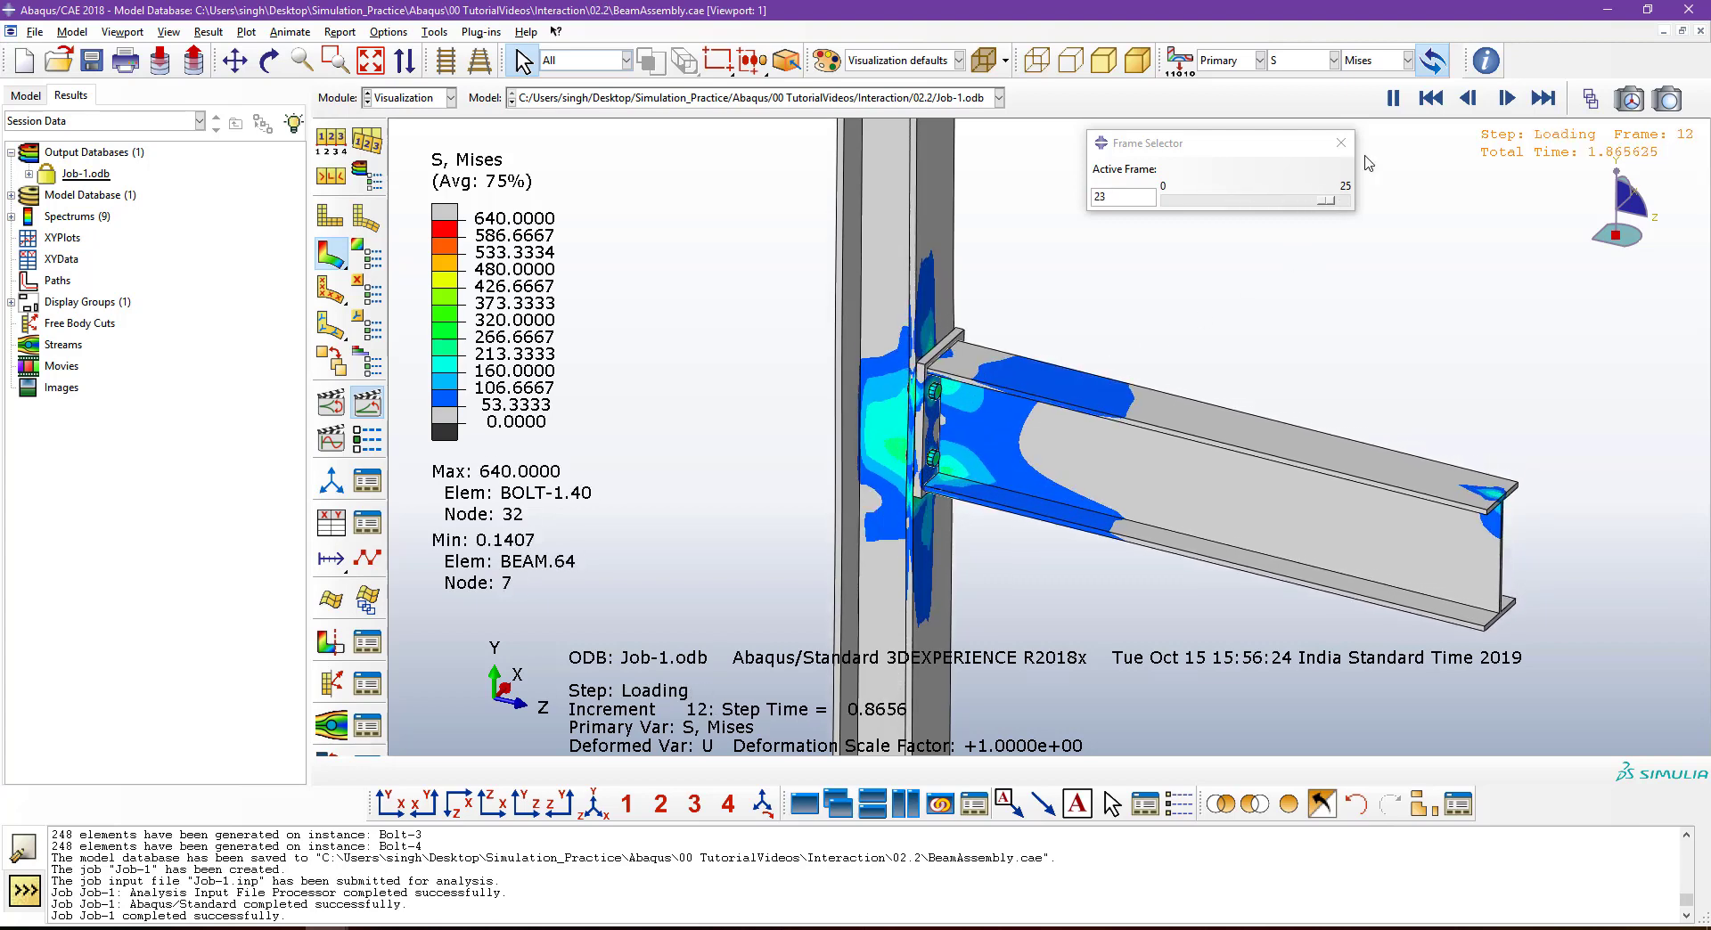
{"action": "left_click", "coordinate": [1401, 97]}
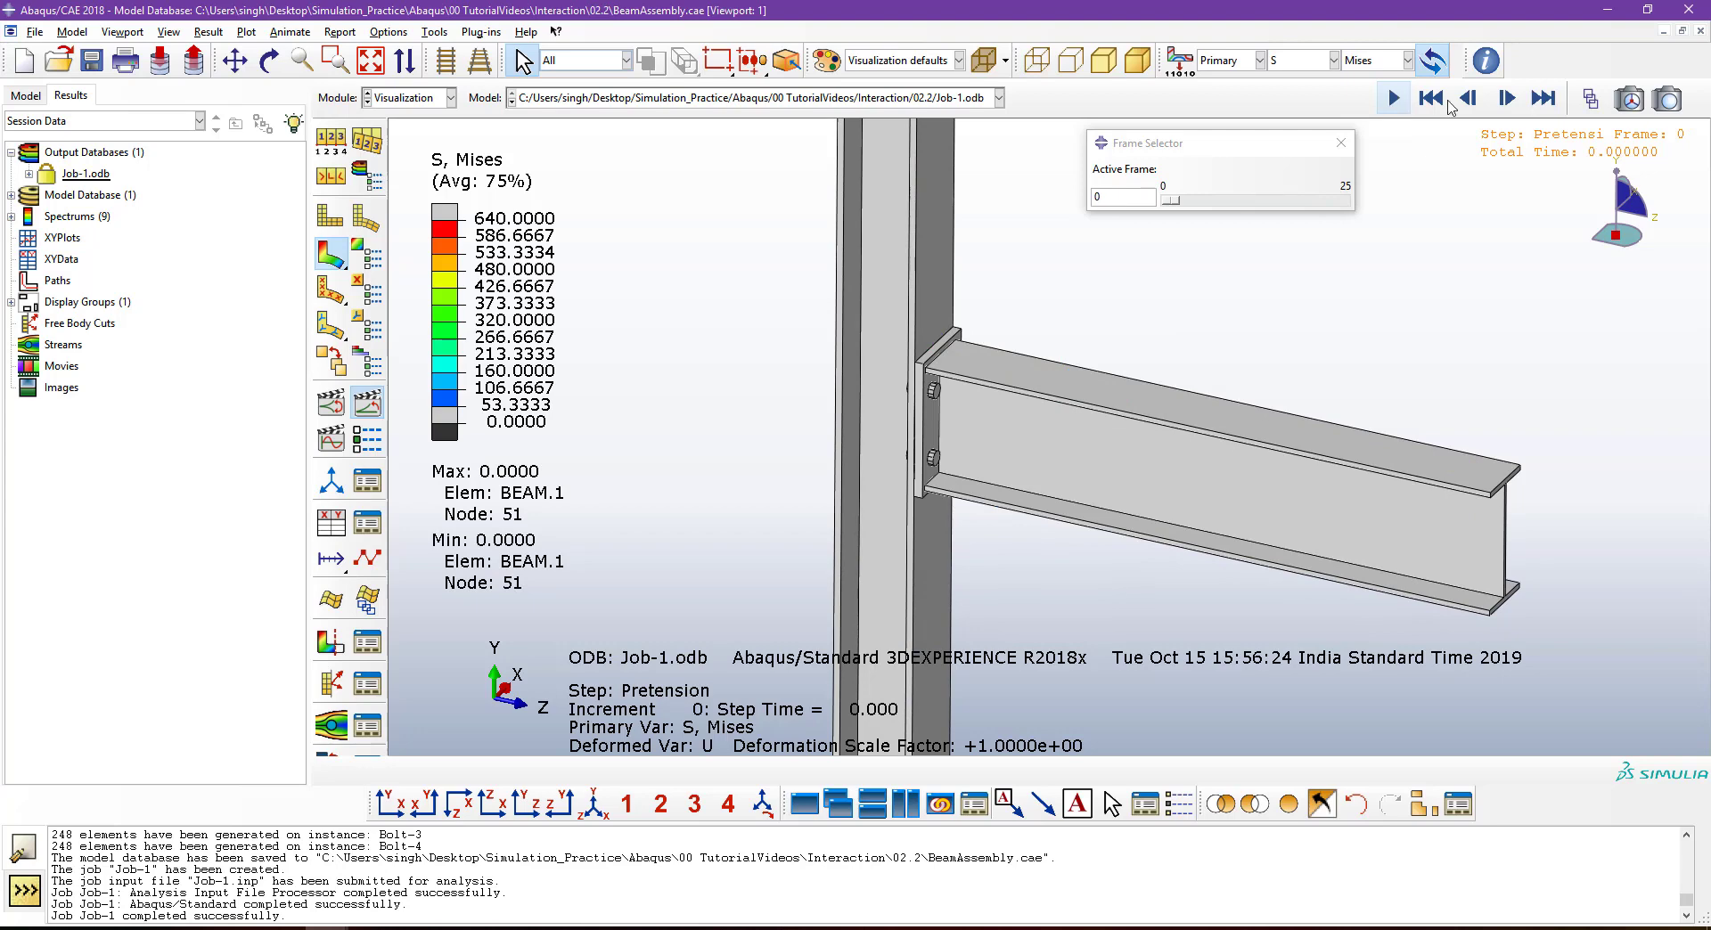
{"action": "left_click", "coordinate": [1543, 98]}
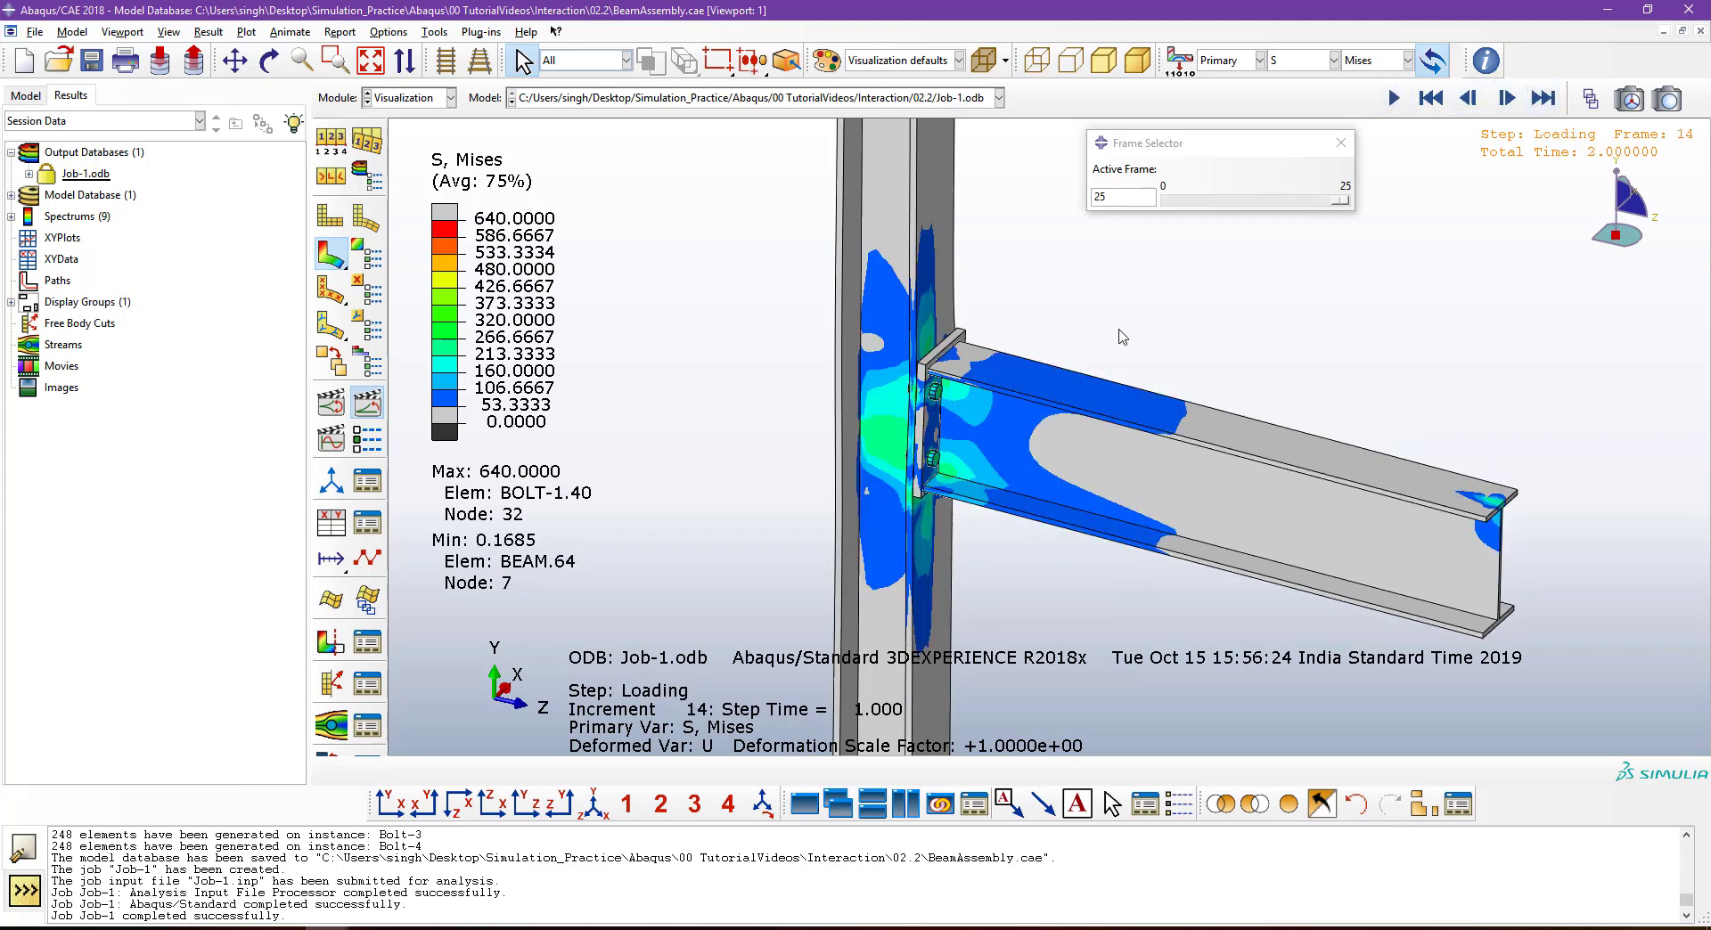